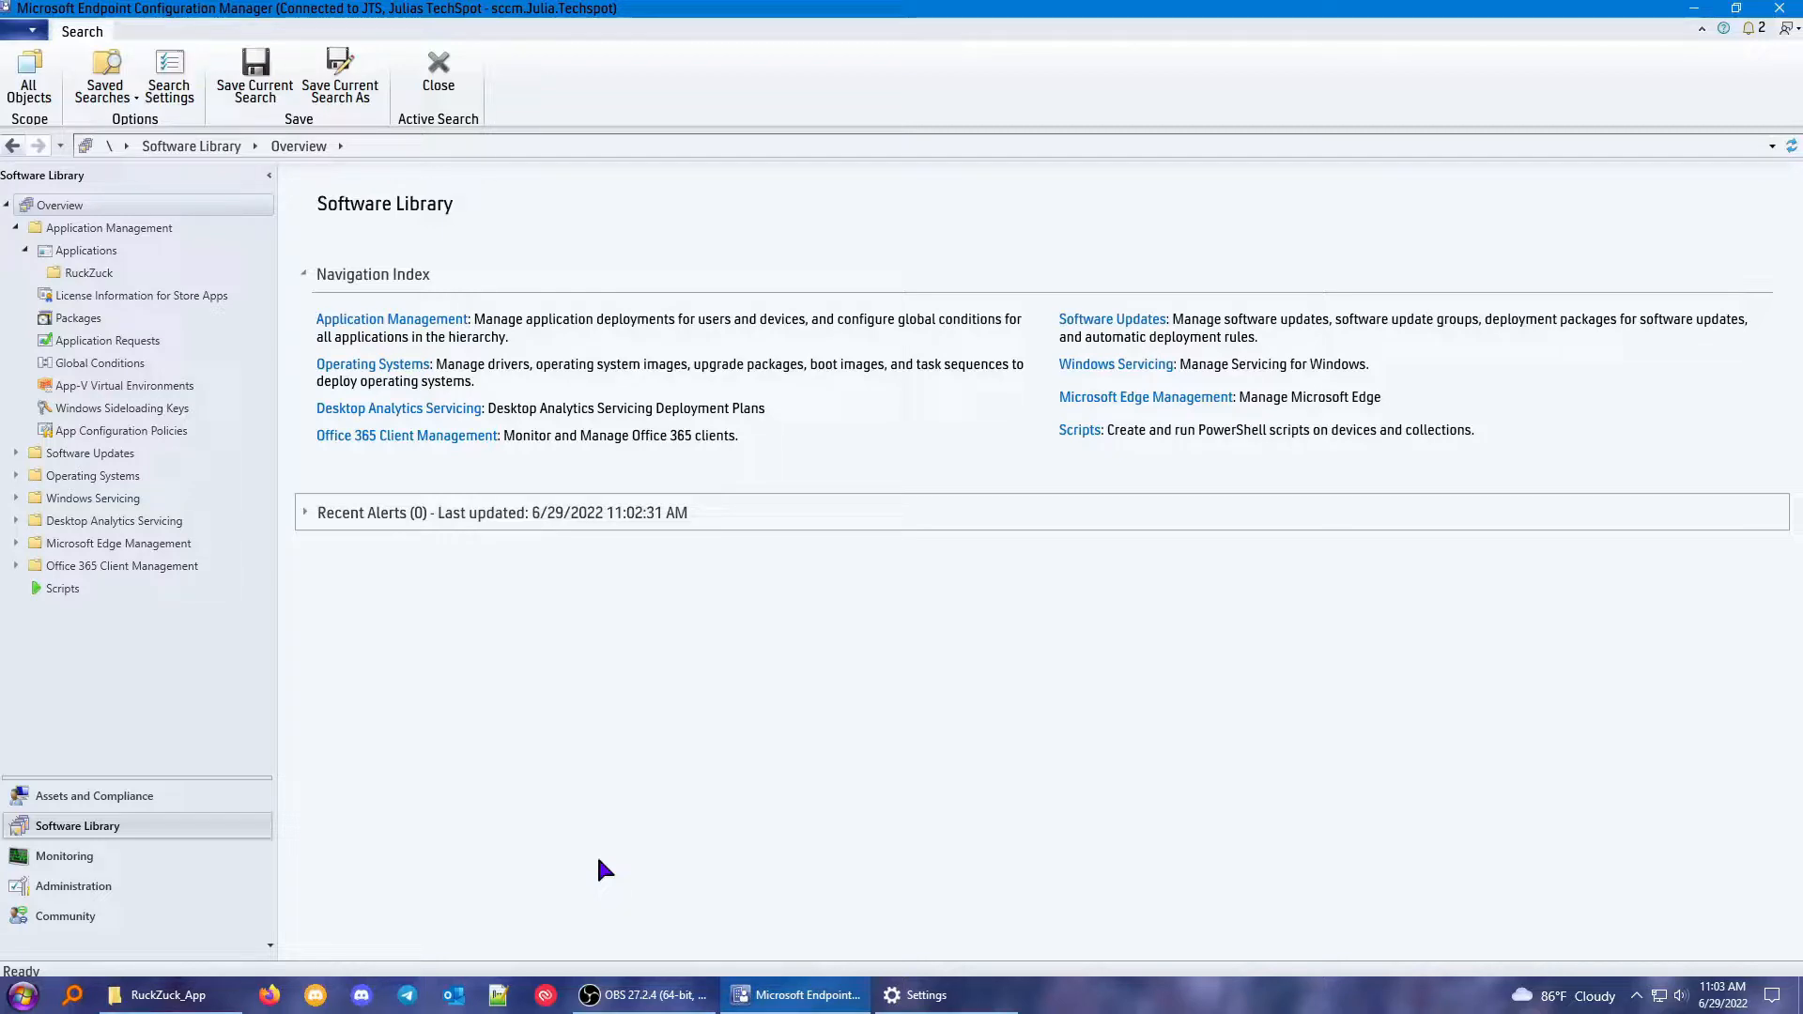
Find and open Software Center.
click(1674, 19)
key(super)
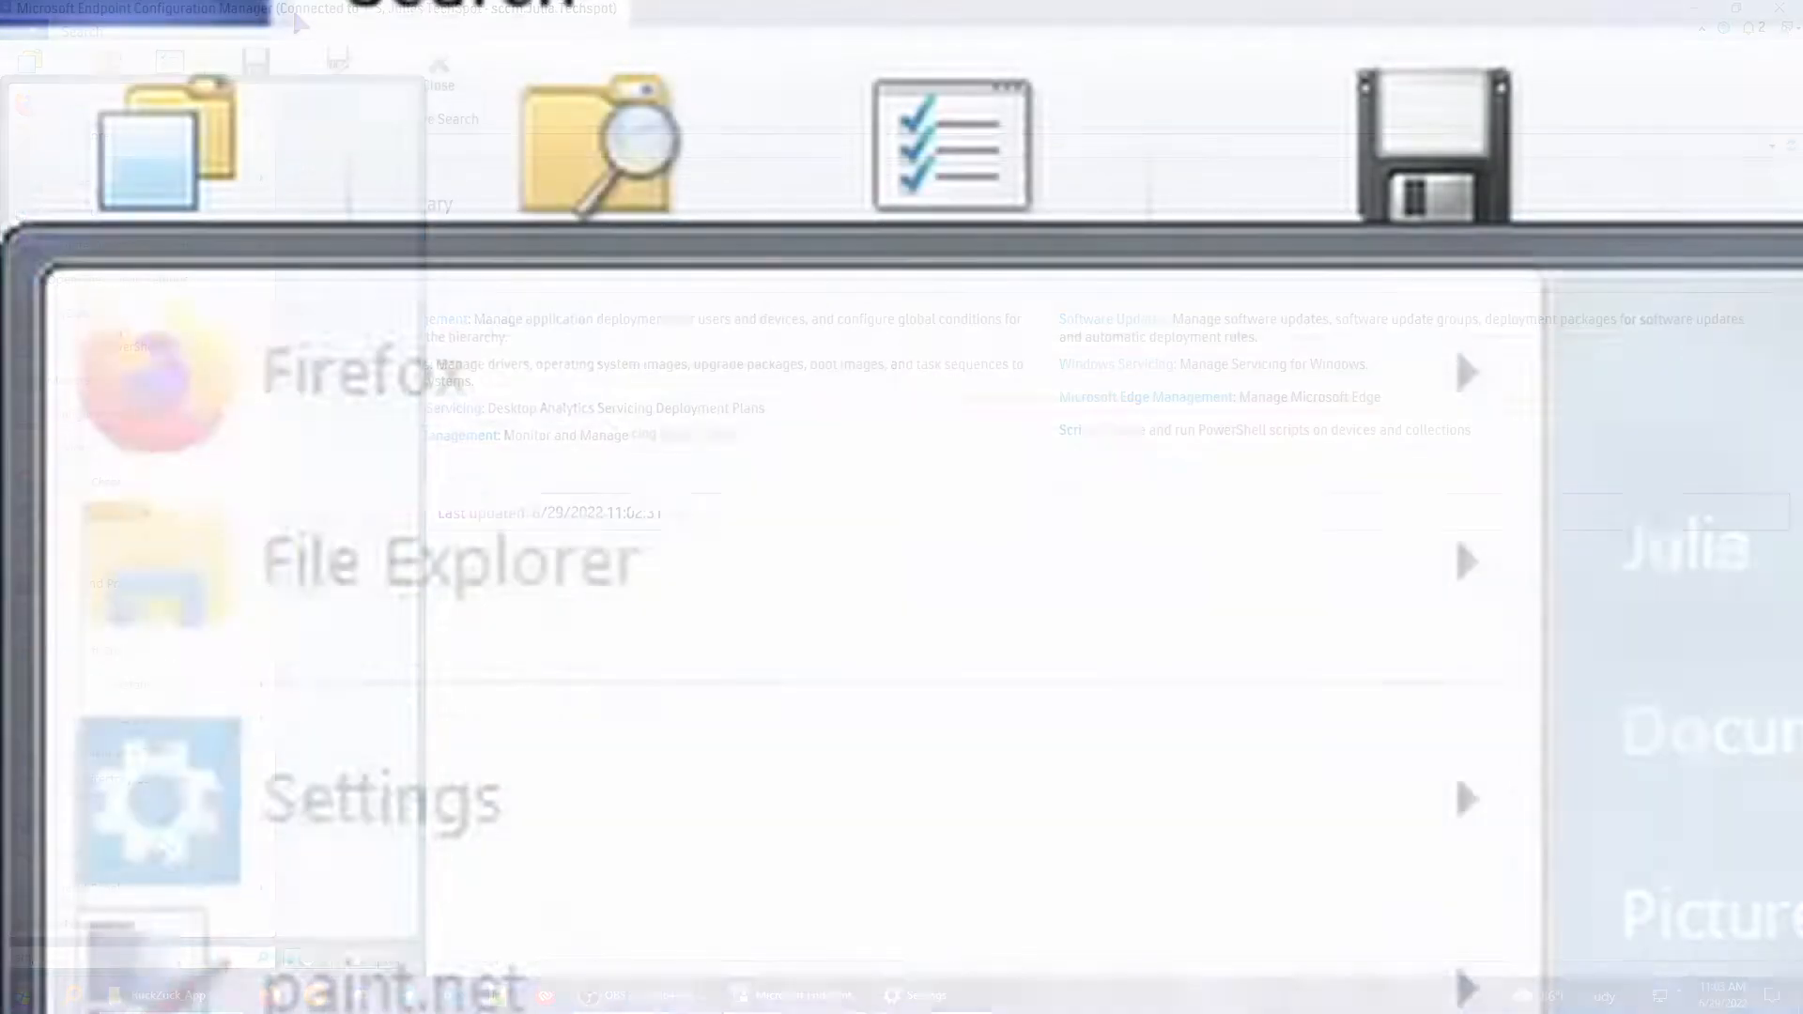
text(soft)
key(Down)
key(Return)
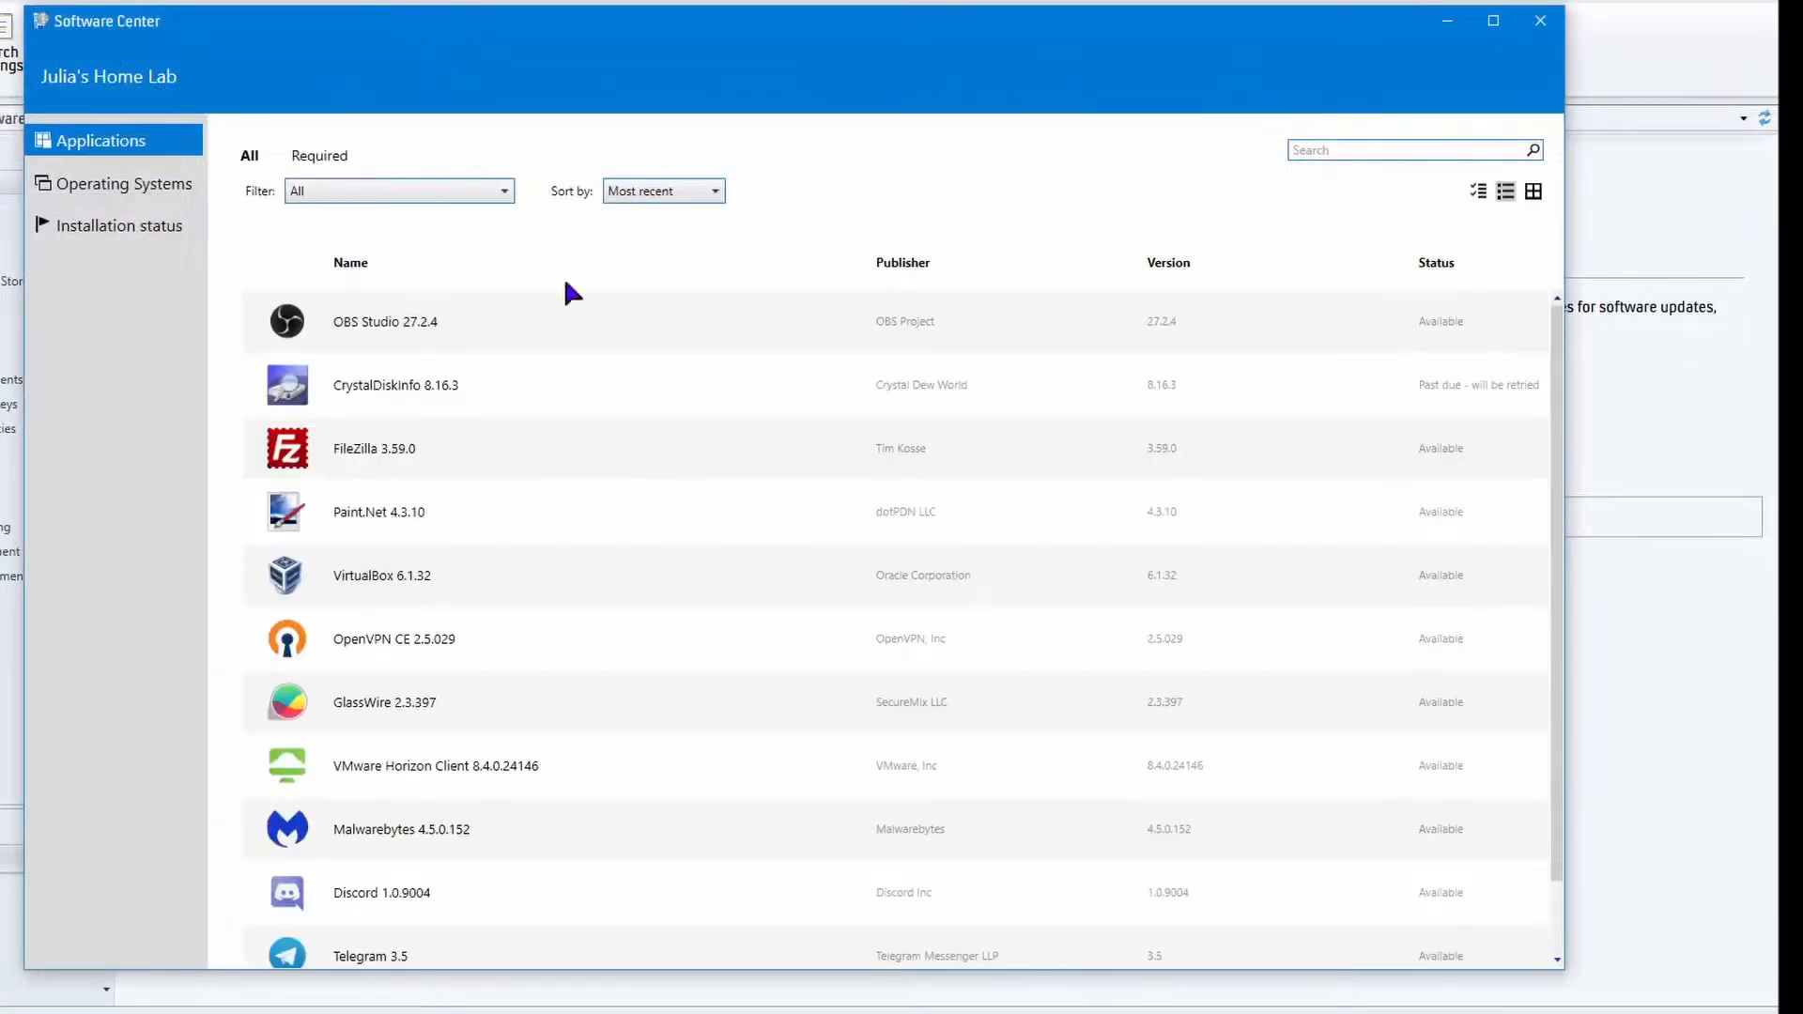
Review the available applications and the full installation status list in Software Center.
scroll(901, 693, down, 1)
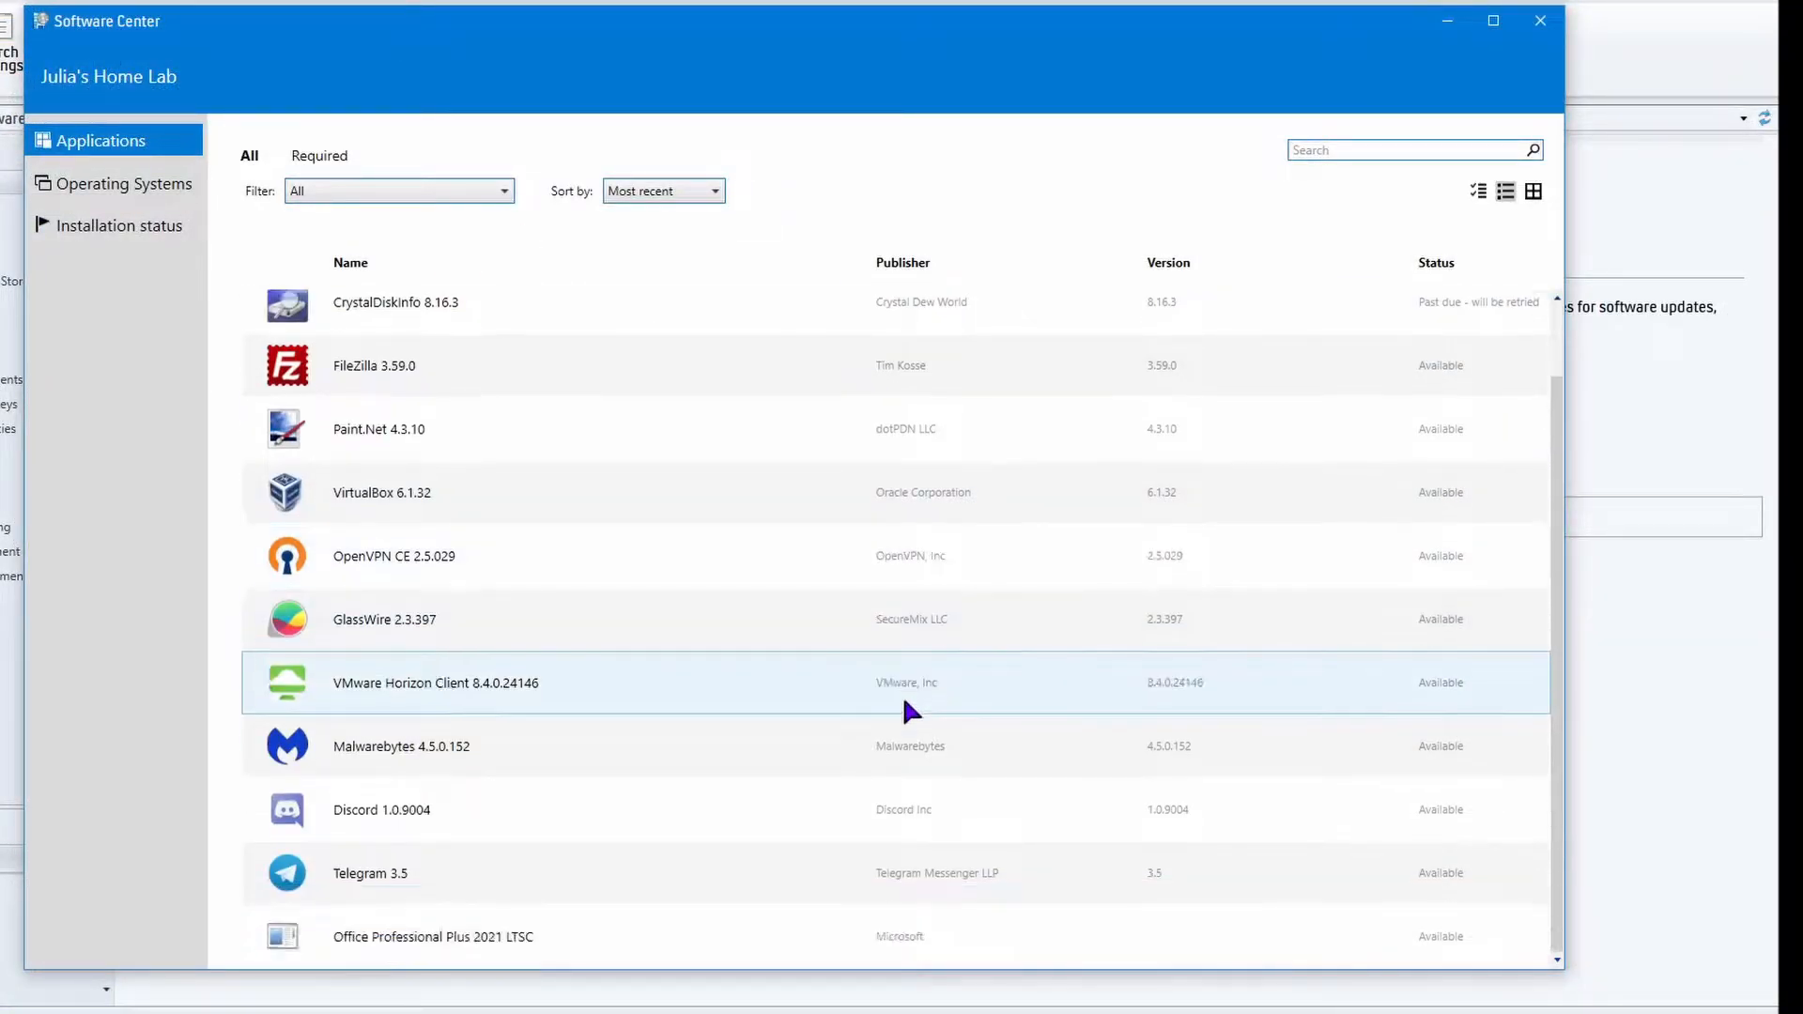
scroll(903, 714, up, 1)
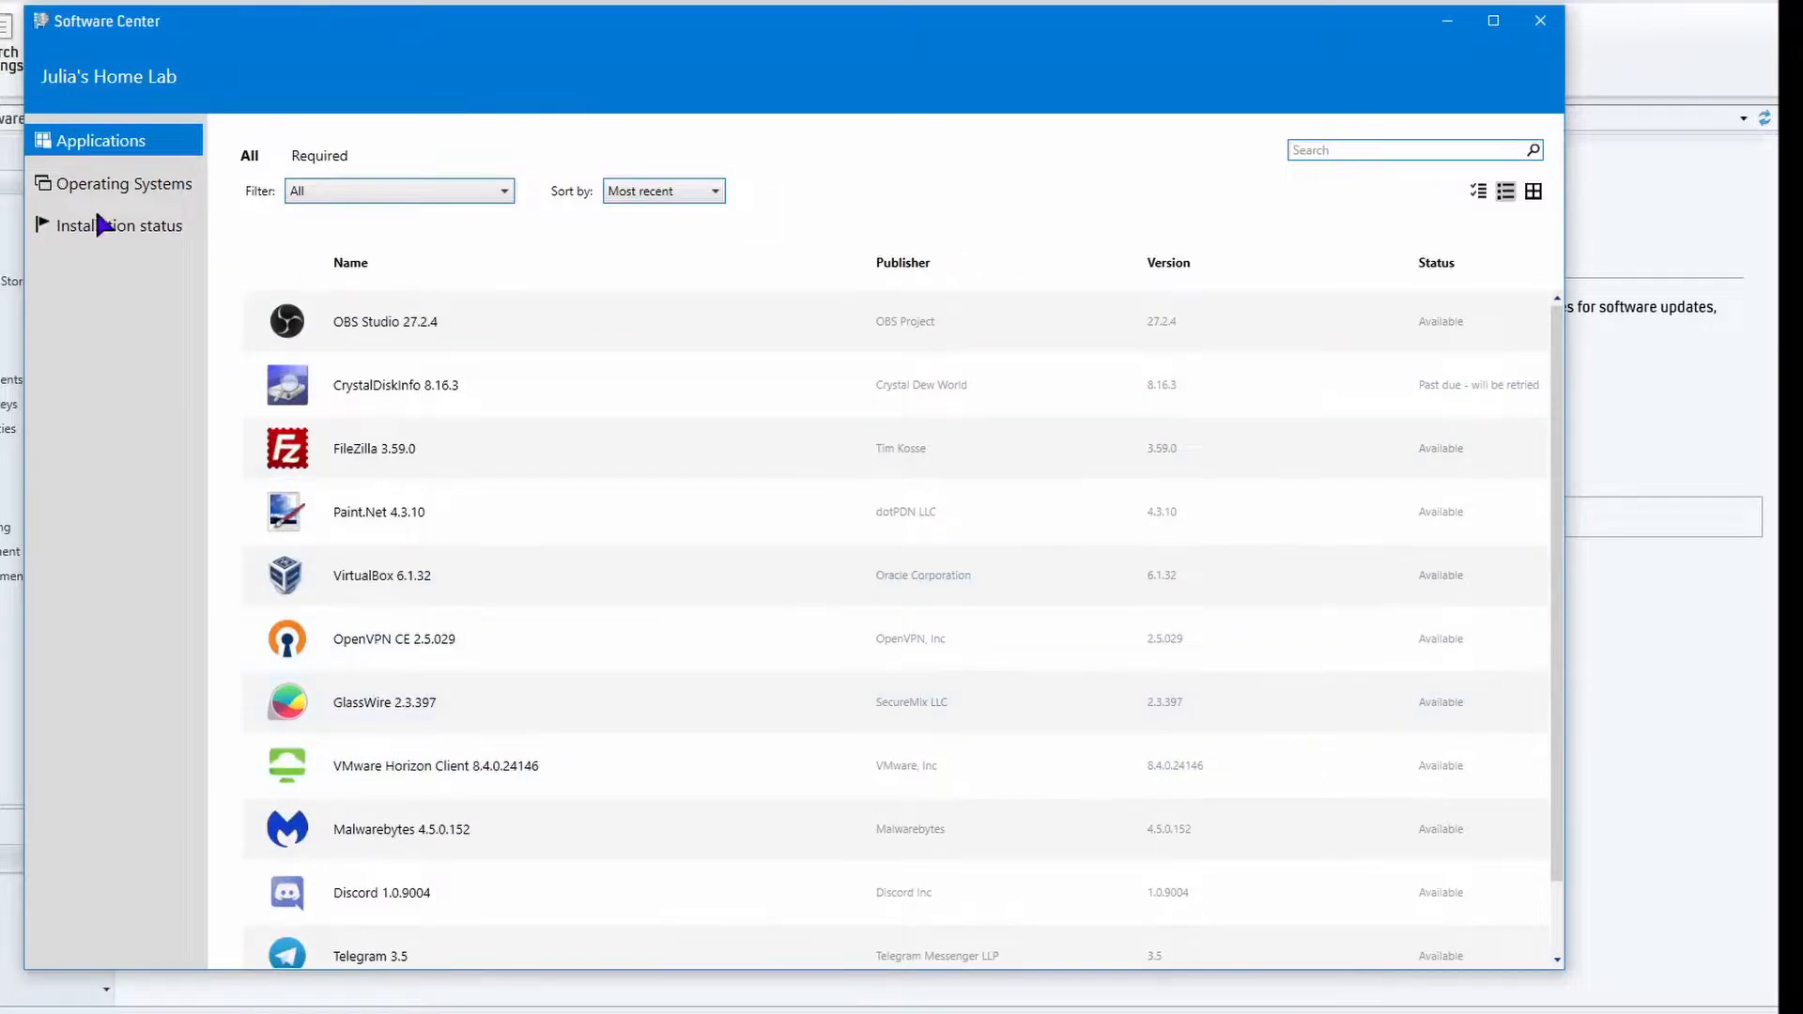
click(115, 227)
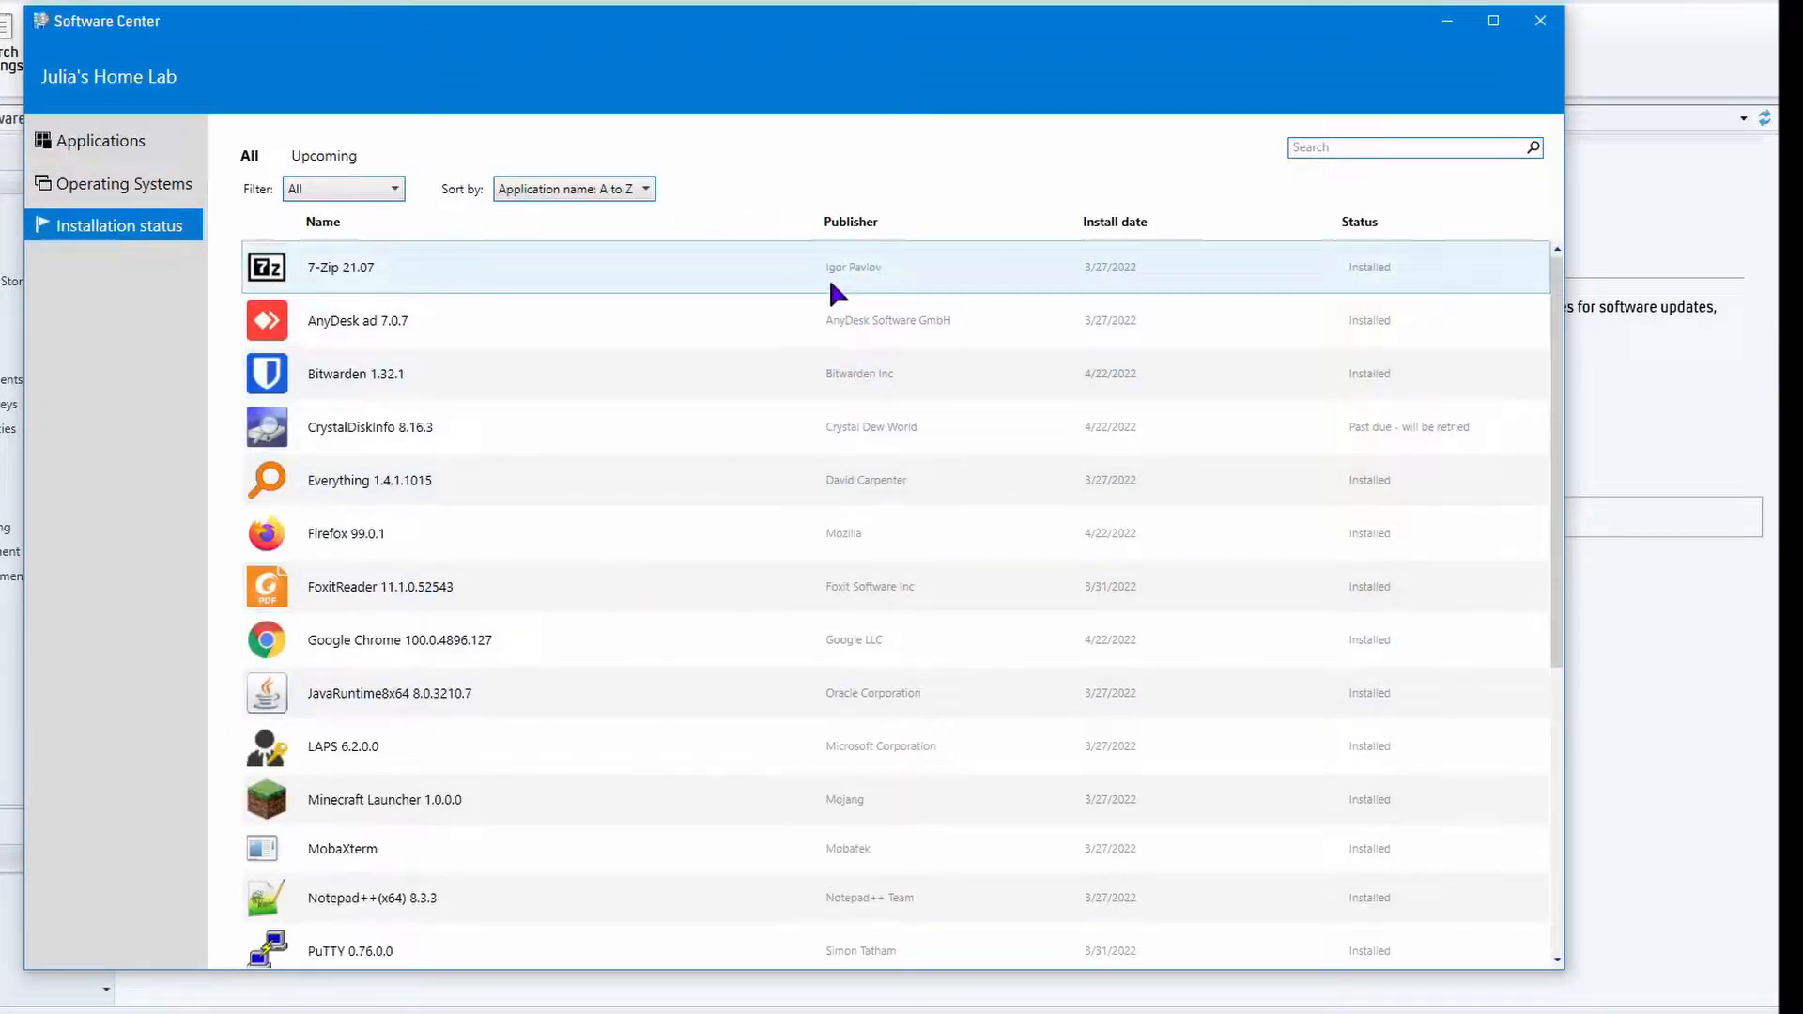
scroll(830, 284, down, 3)
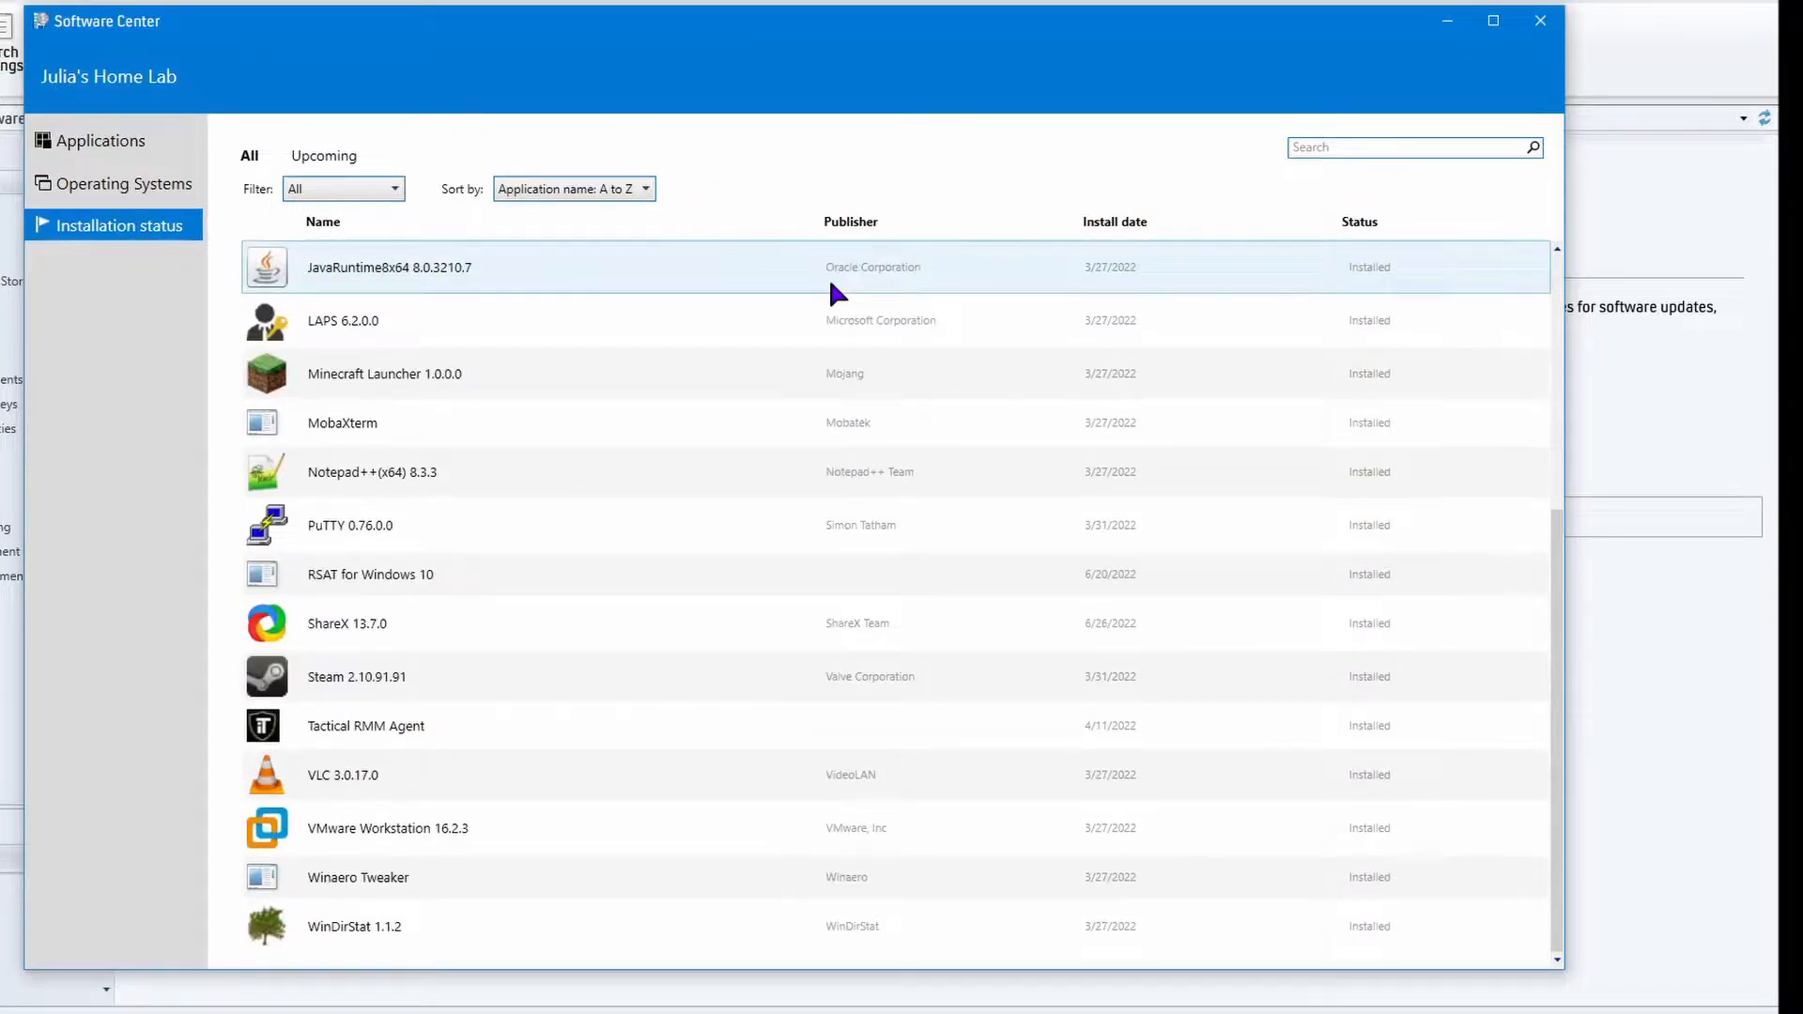
scroll(841, 398, up, 3)
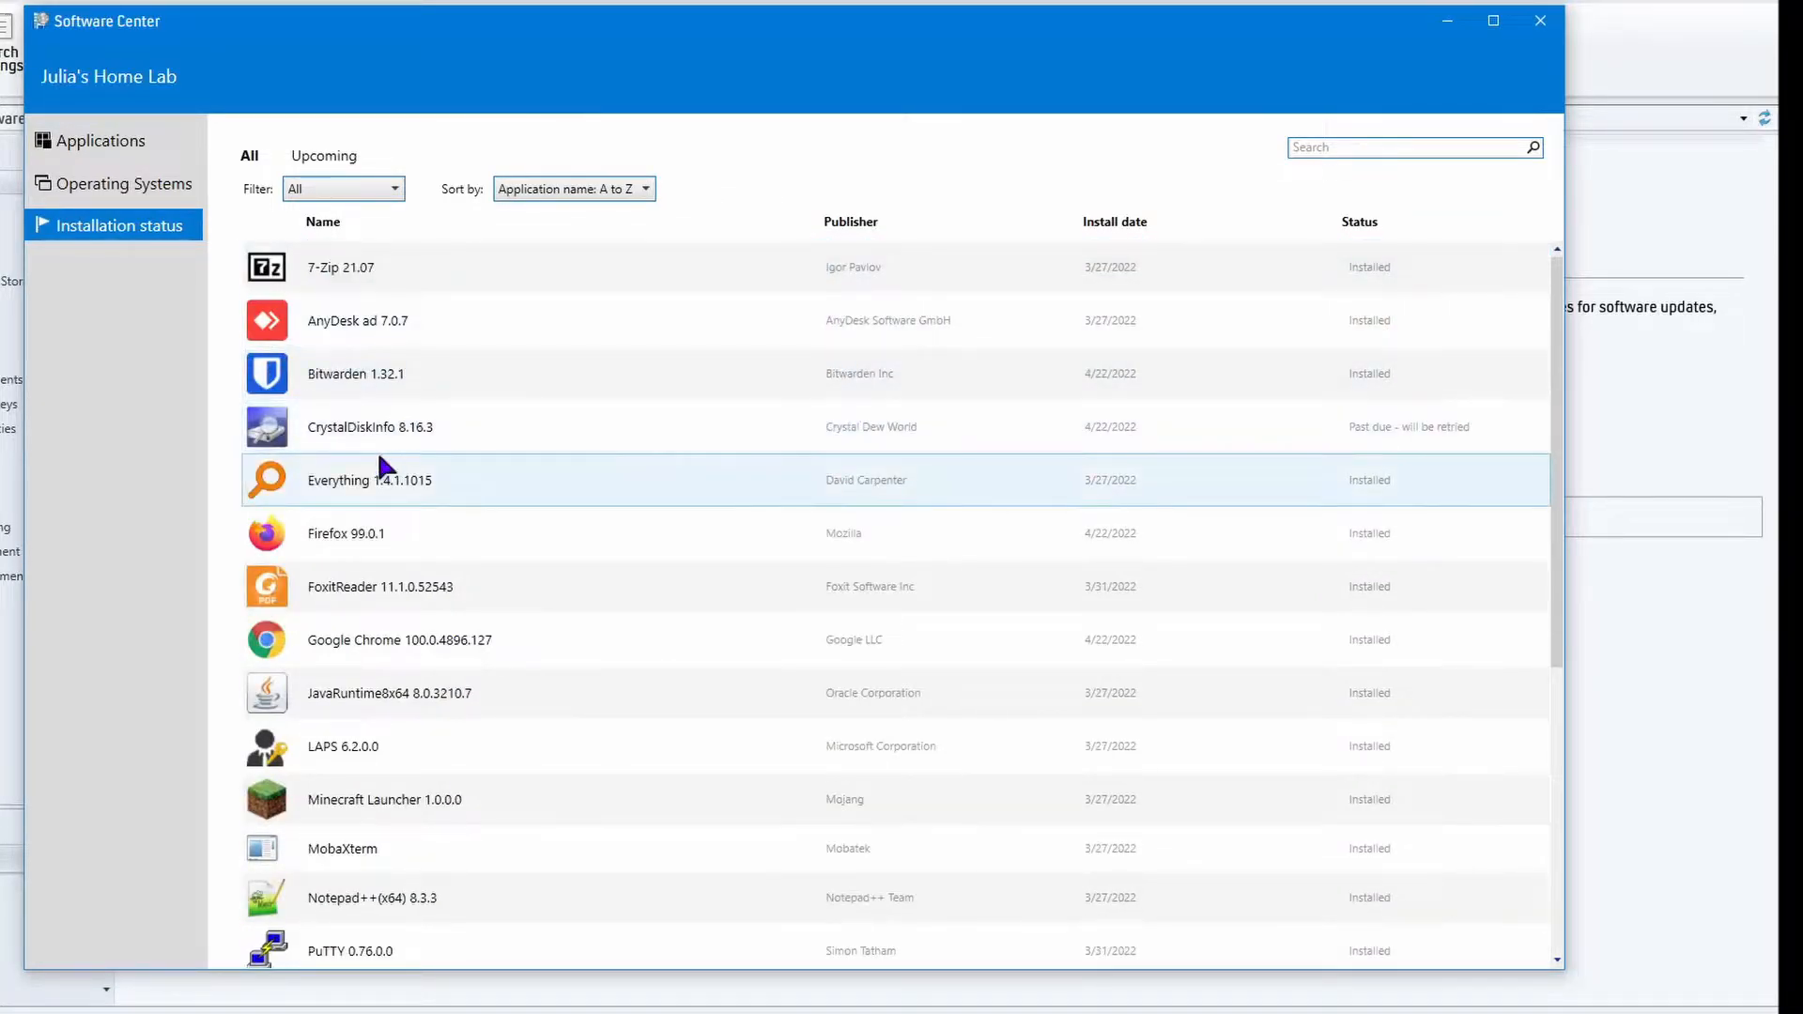
Retry the CrystalDiskInfo 8.16.3 installation while keeping its existing logs and settings, and close Software Center.
click(441, 436)
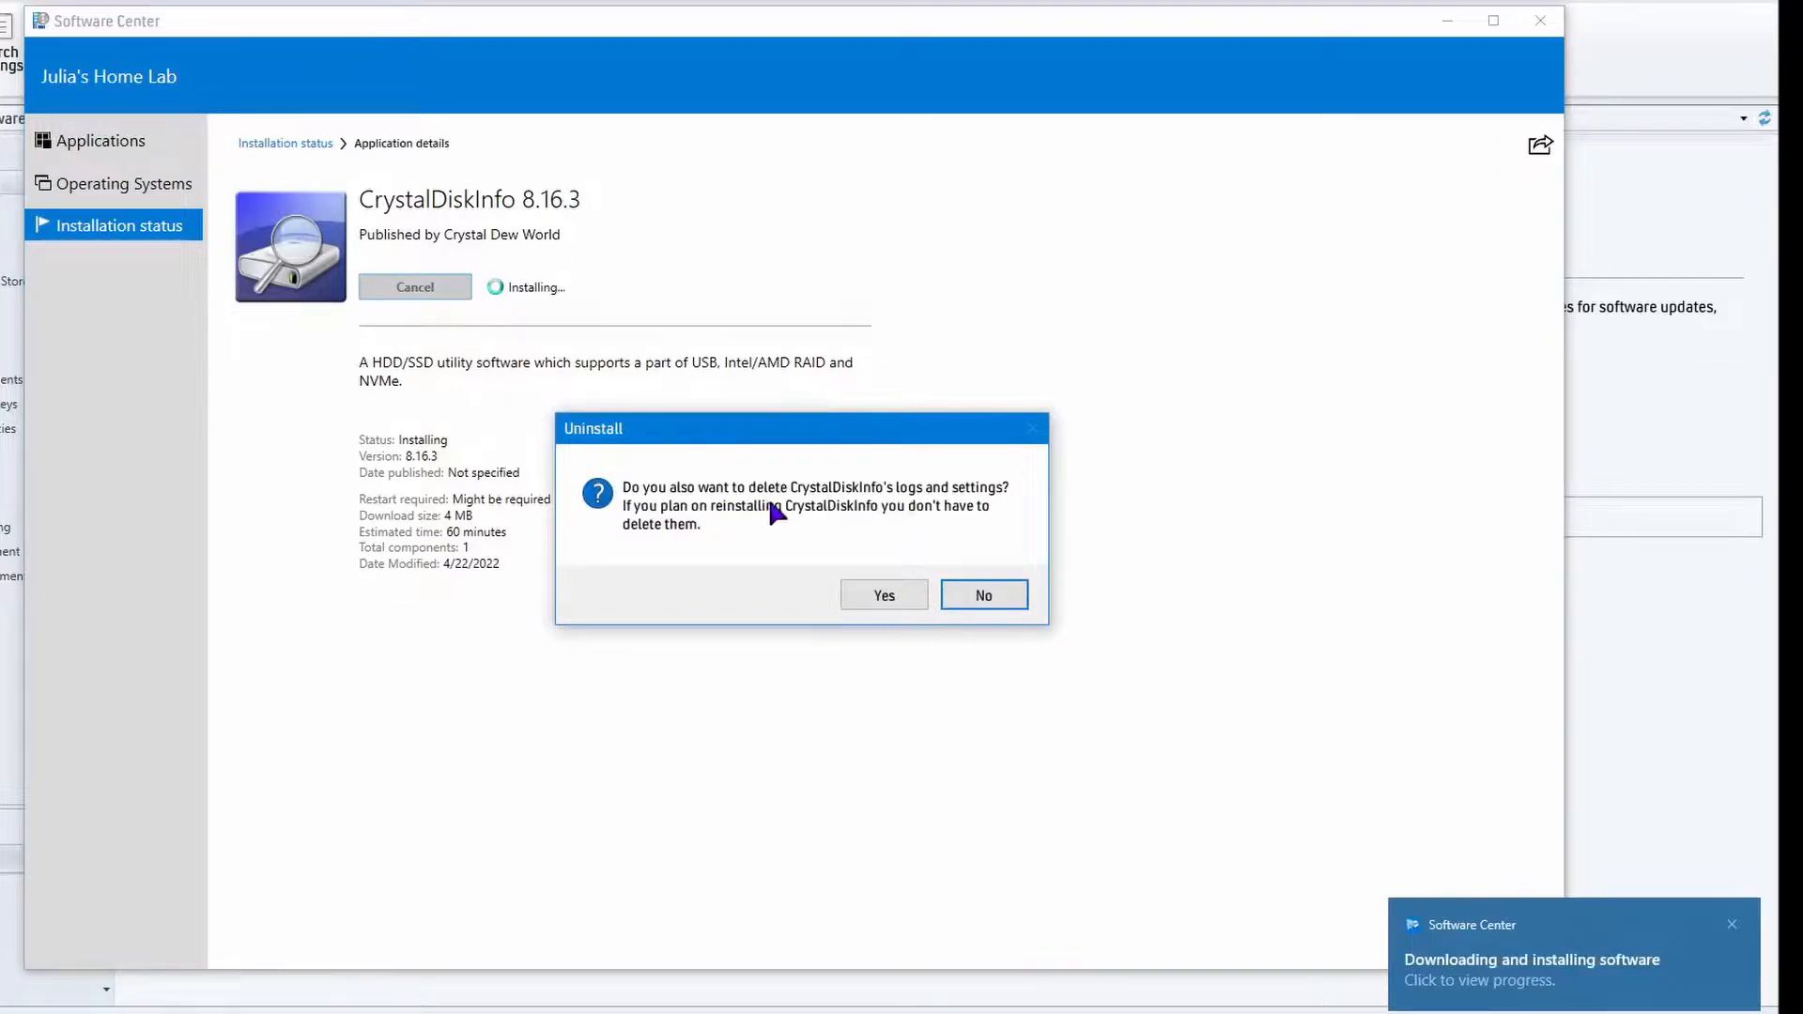
click(1008, 591)
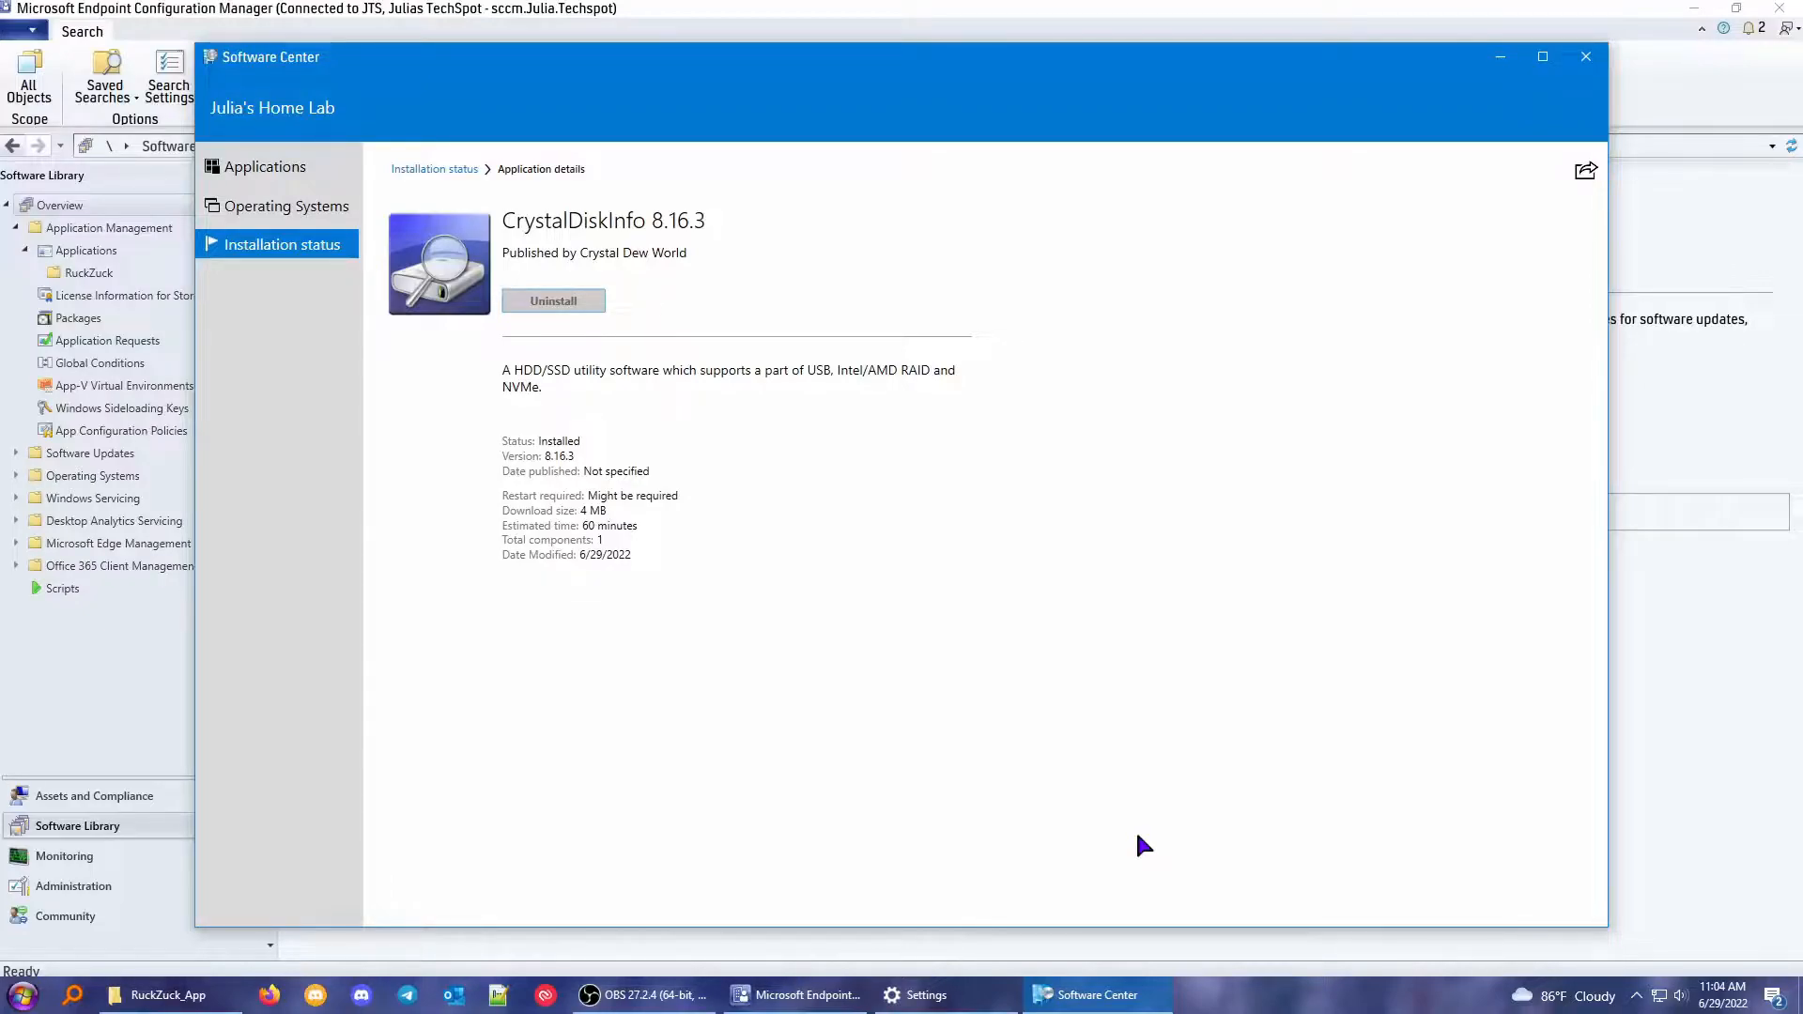
click(327, 165)
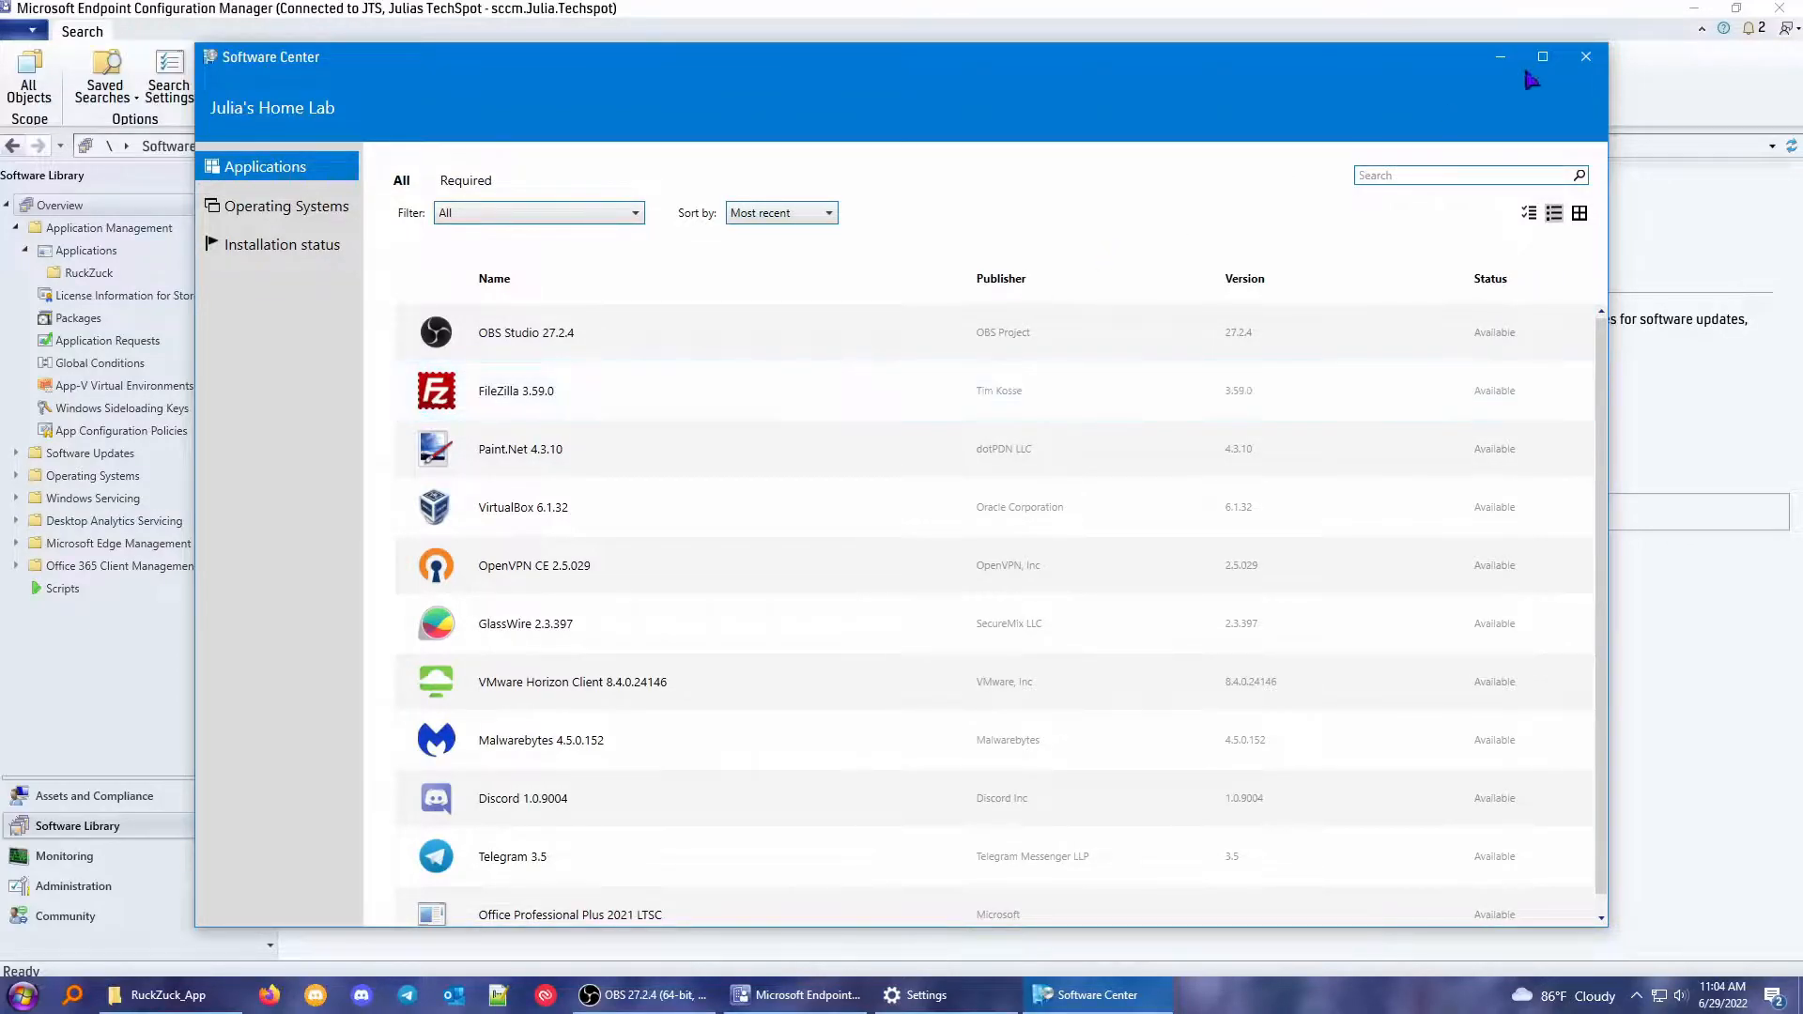
click(1586, 57)
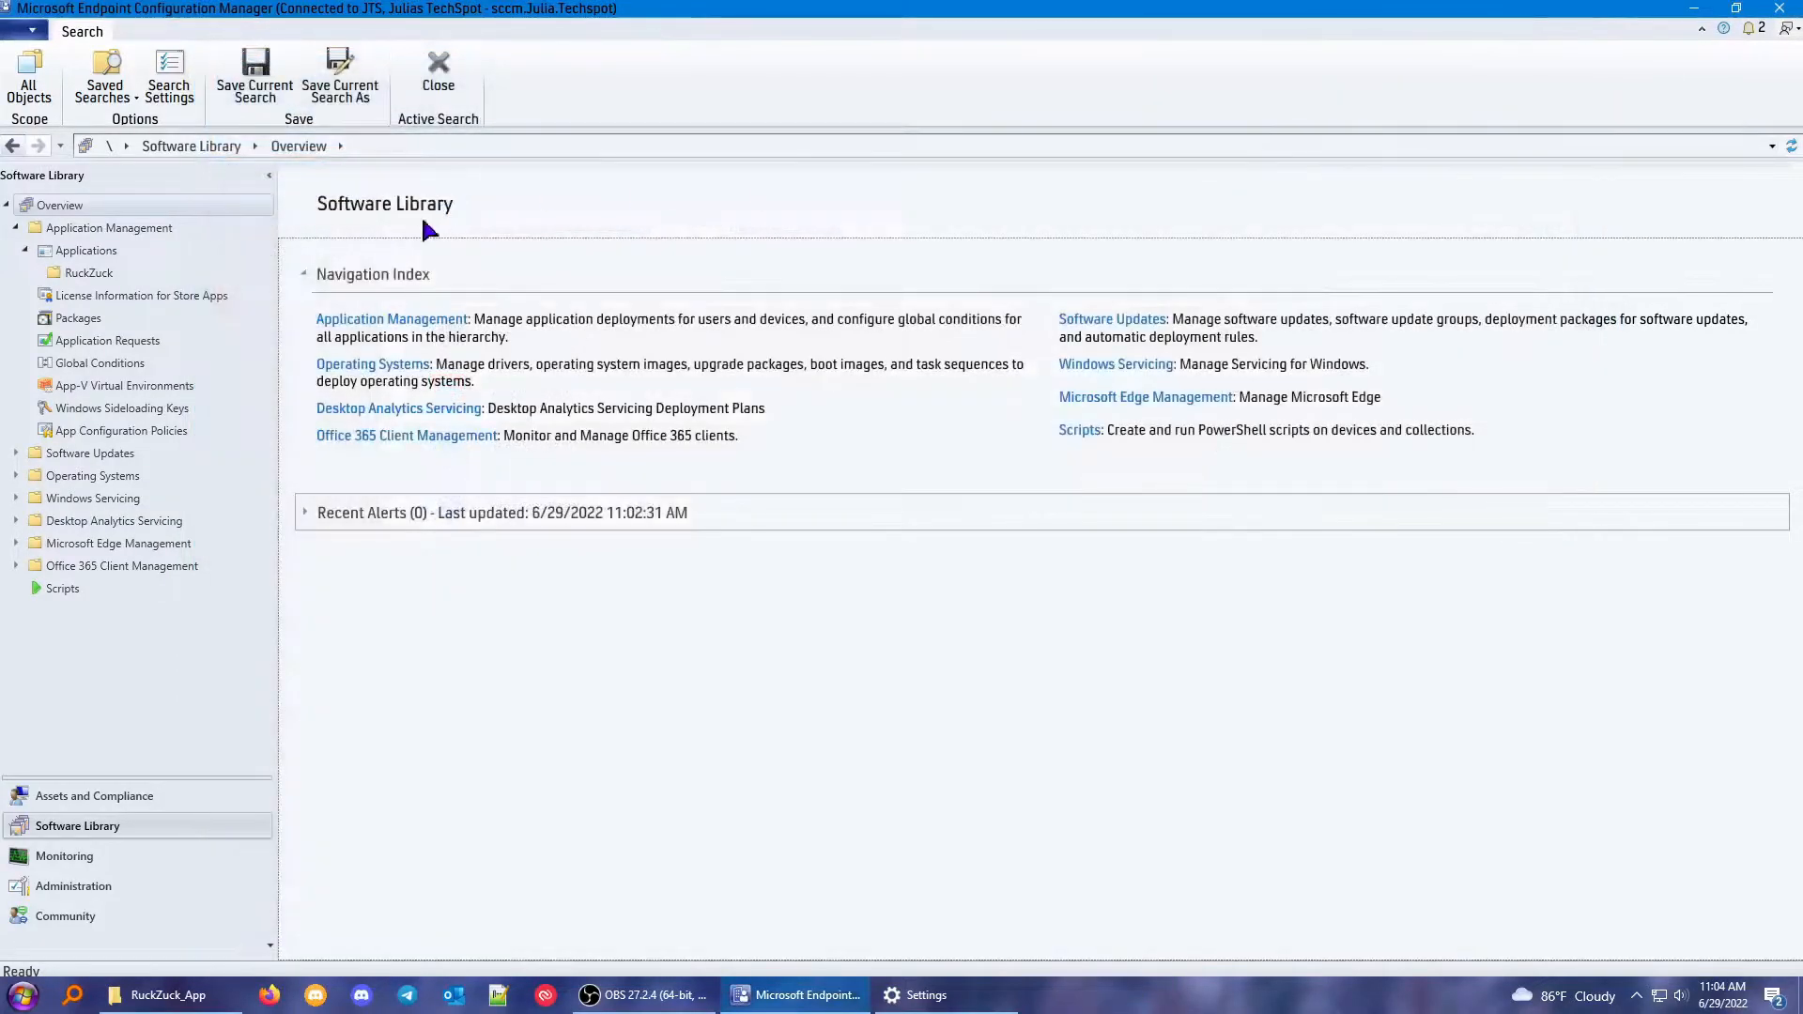
Start a RuckZuck import from the RuckZuck applications folder and open its catalogue of new software.
click(84, 269)
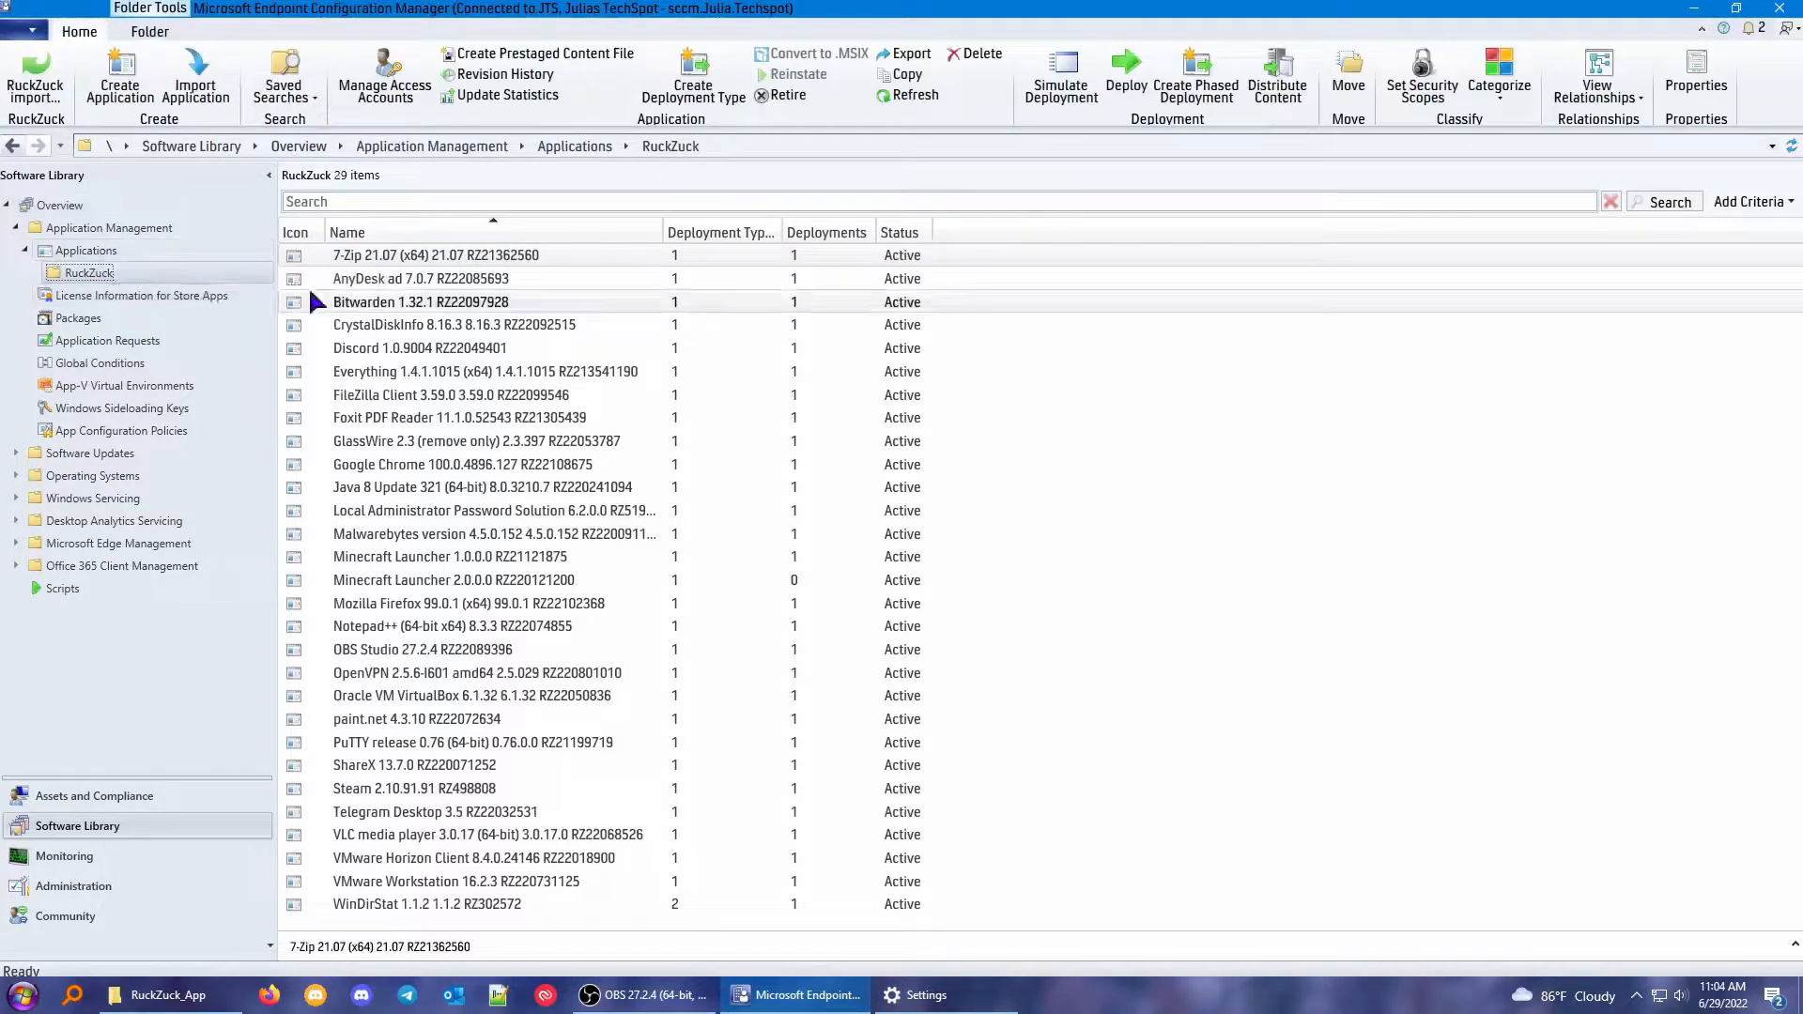
click(42, 89)
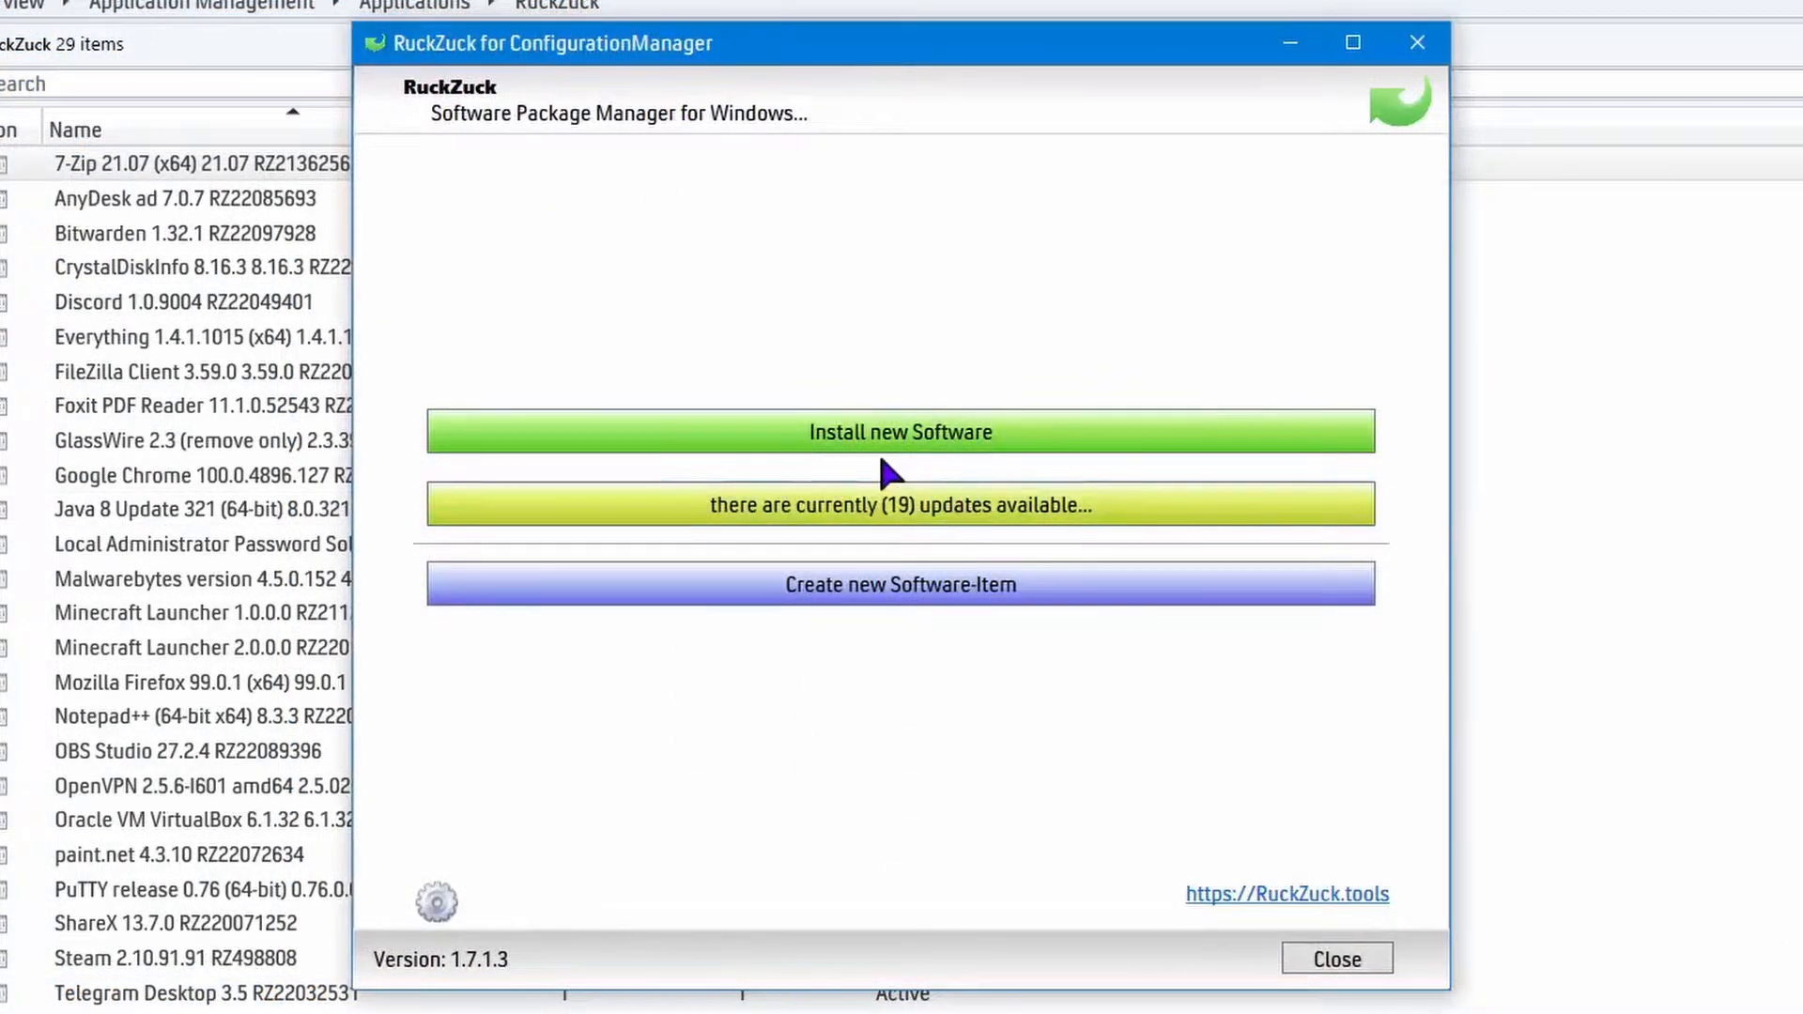
click(1016, 430)
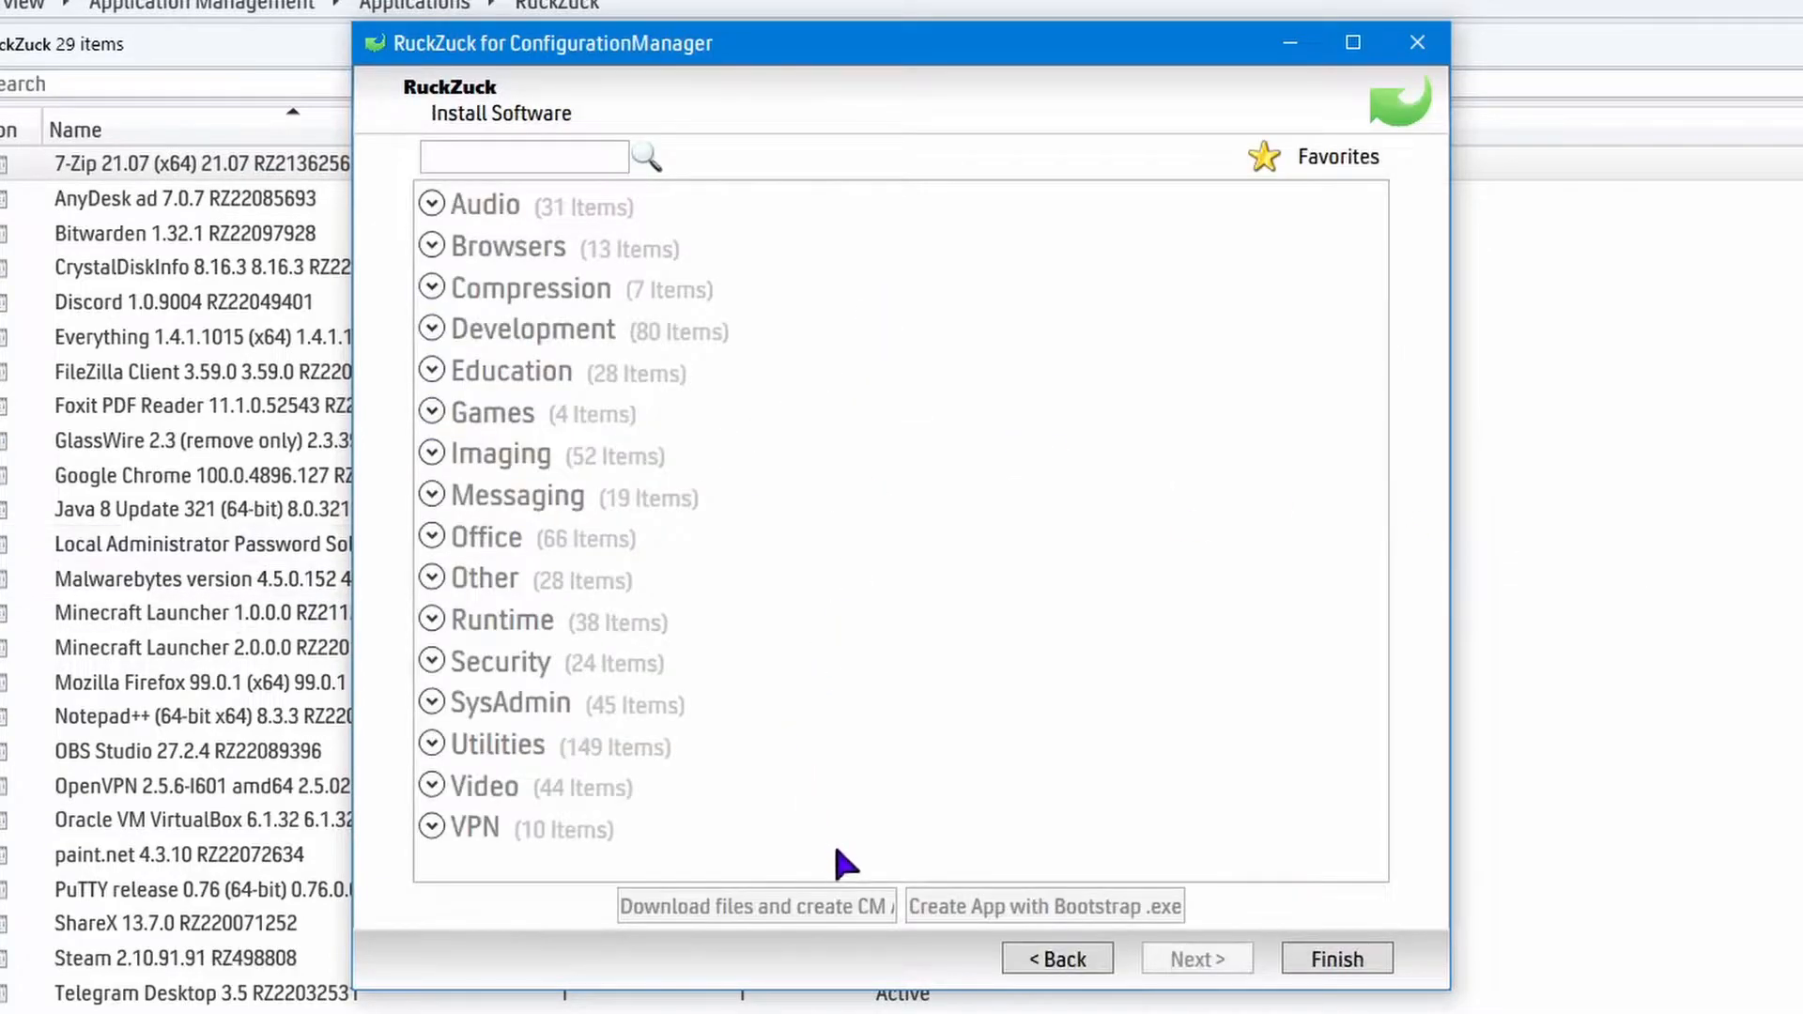
Browse the applications offered in the Audio, Browsers and Compression categories of the RuckZuck catalogue.
click(431, 204)
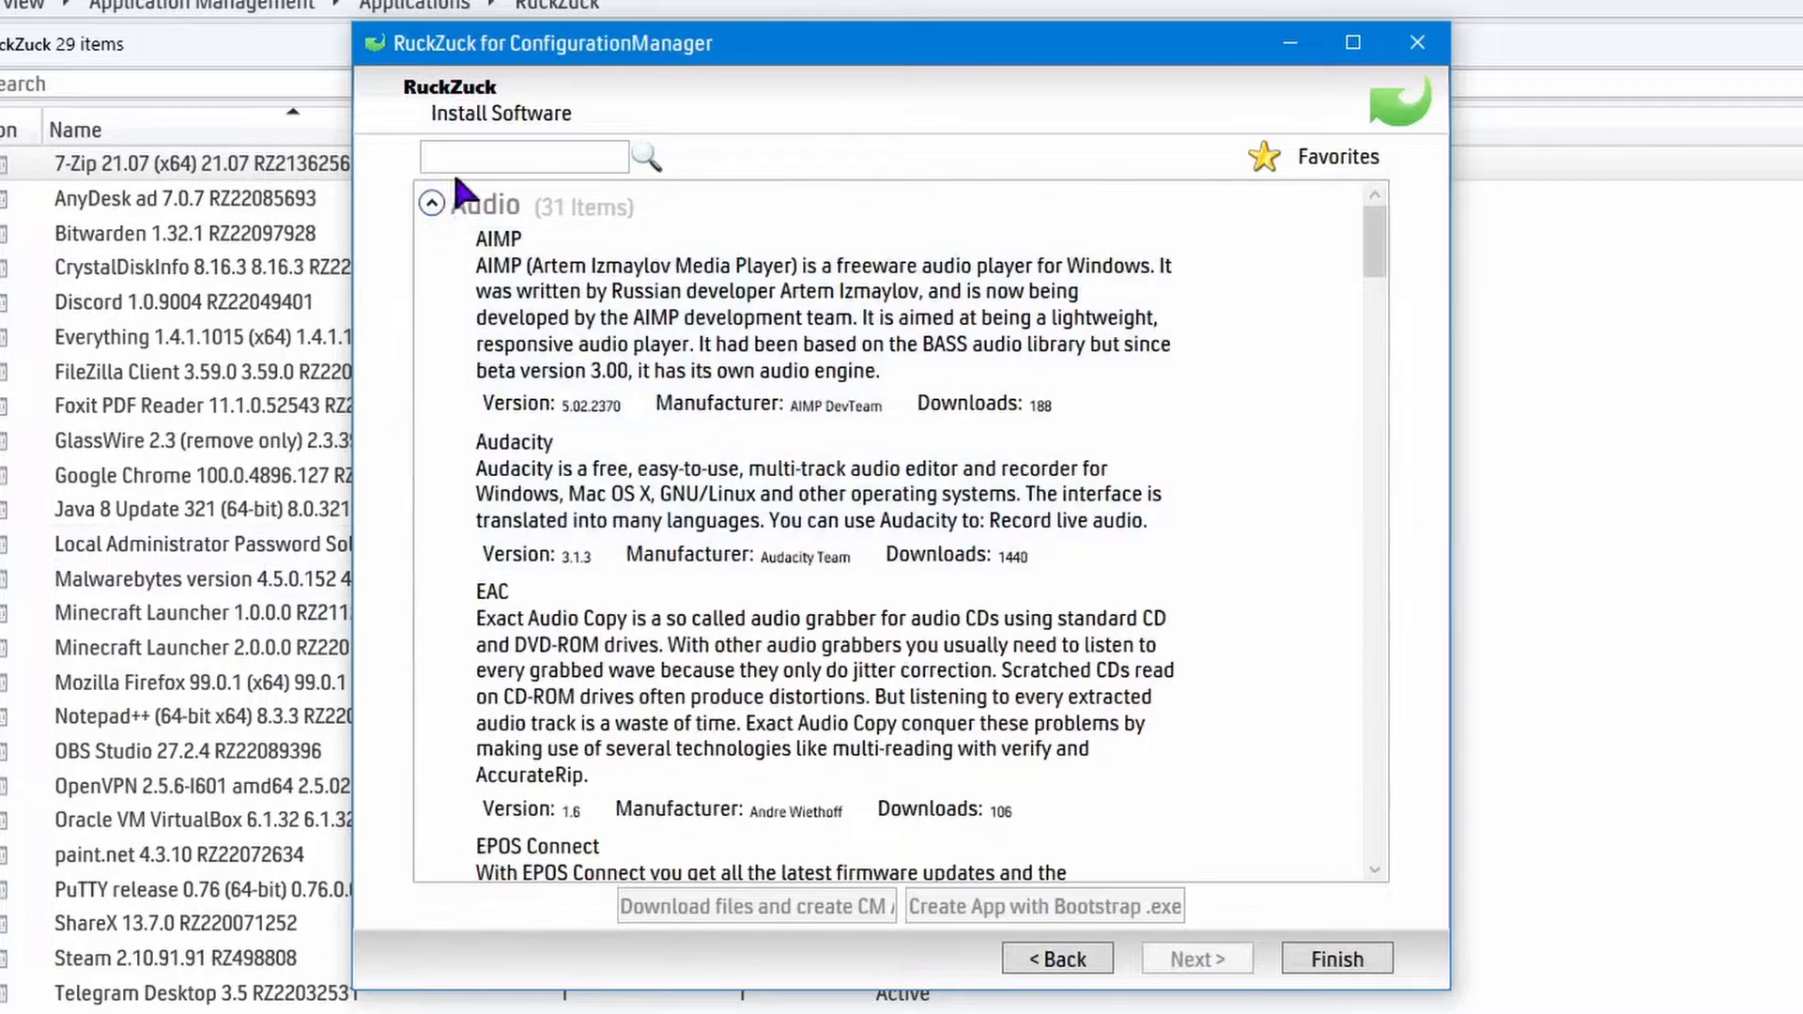
click(433, 205)
click(431, 245)
scroll(533, 487, down, 6)
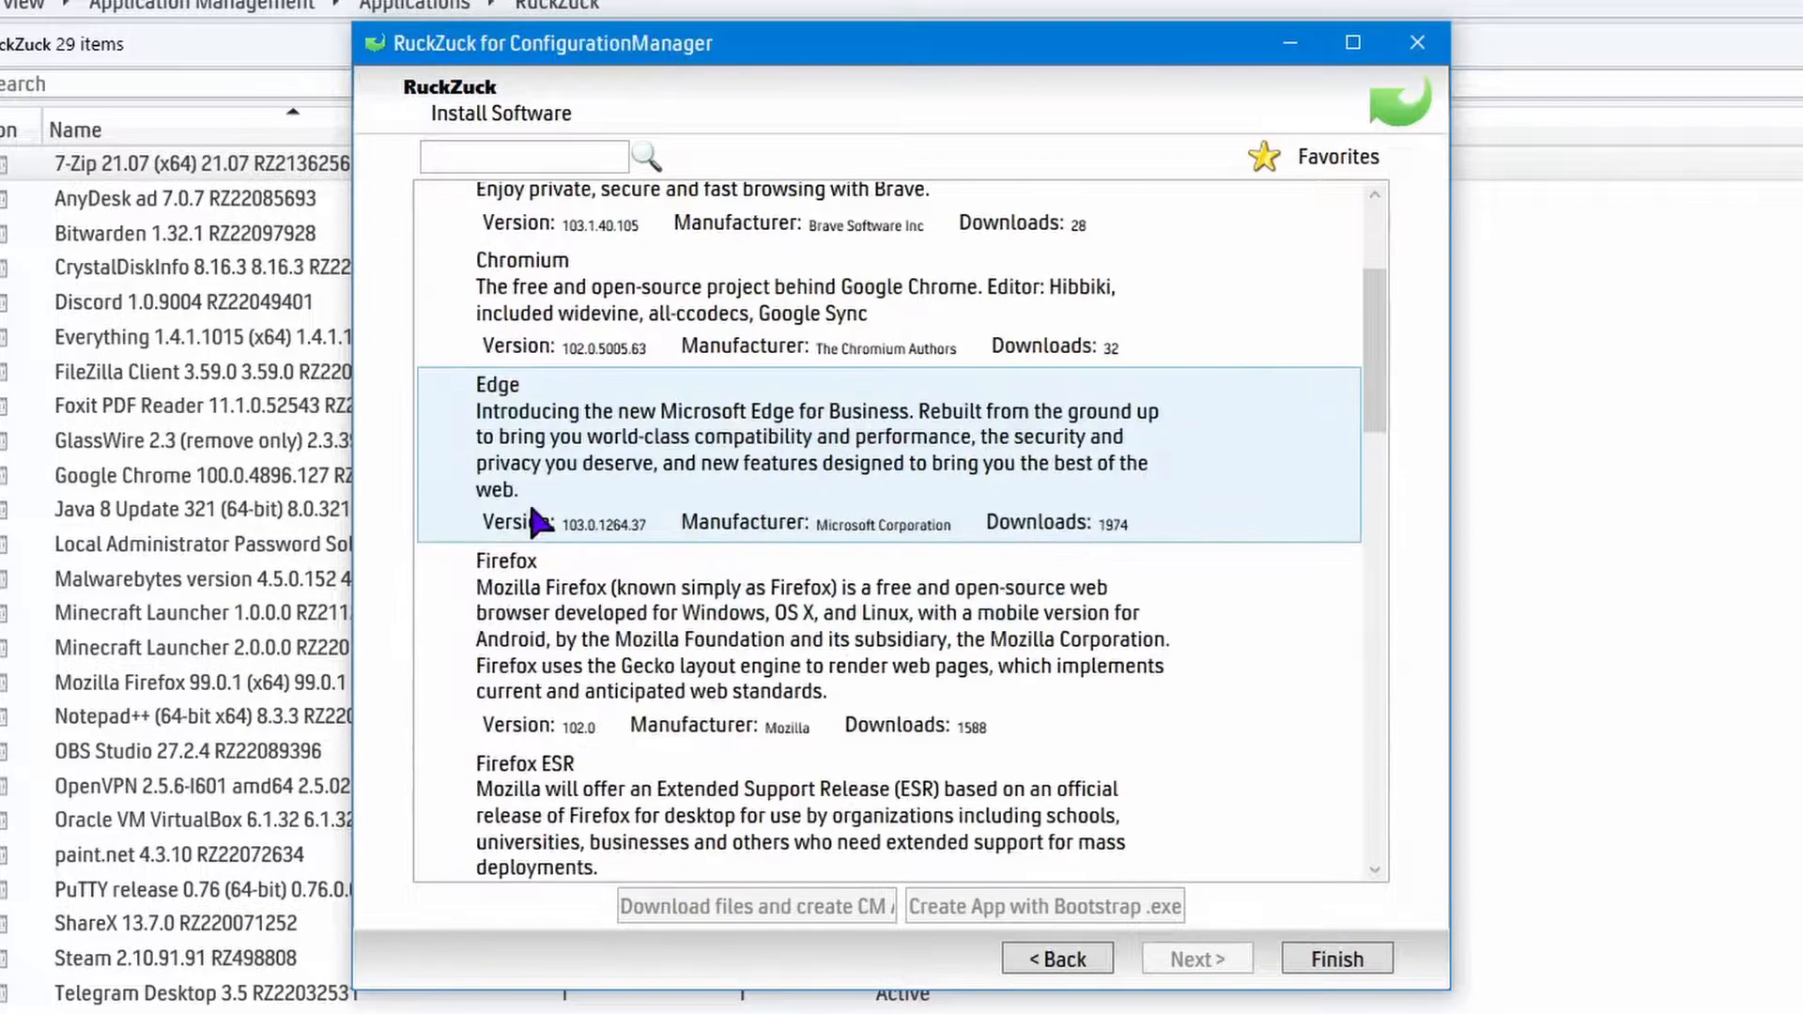
scroll(533, 488, up, 3)
scroll(534, 487, up, 3)
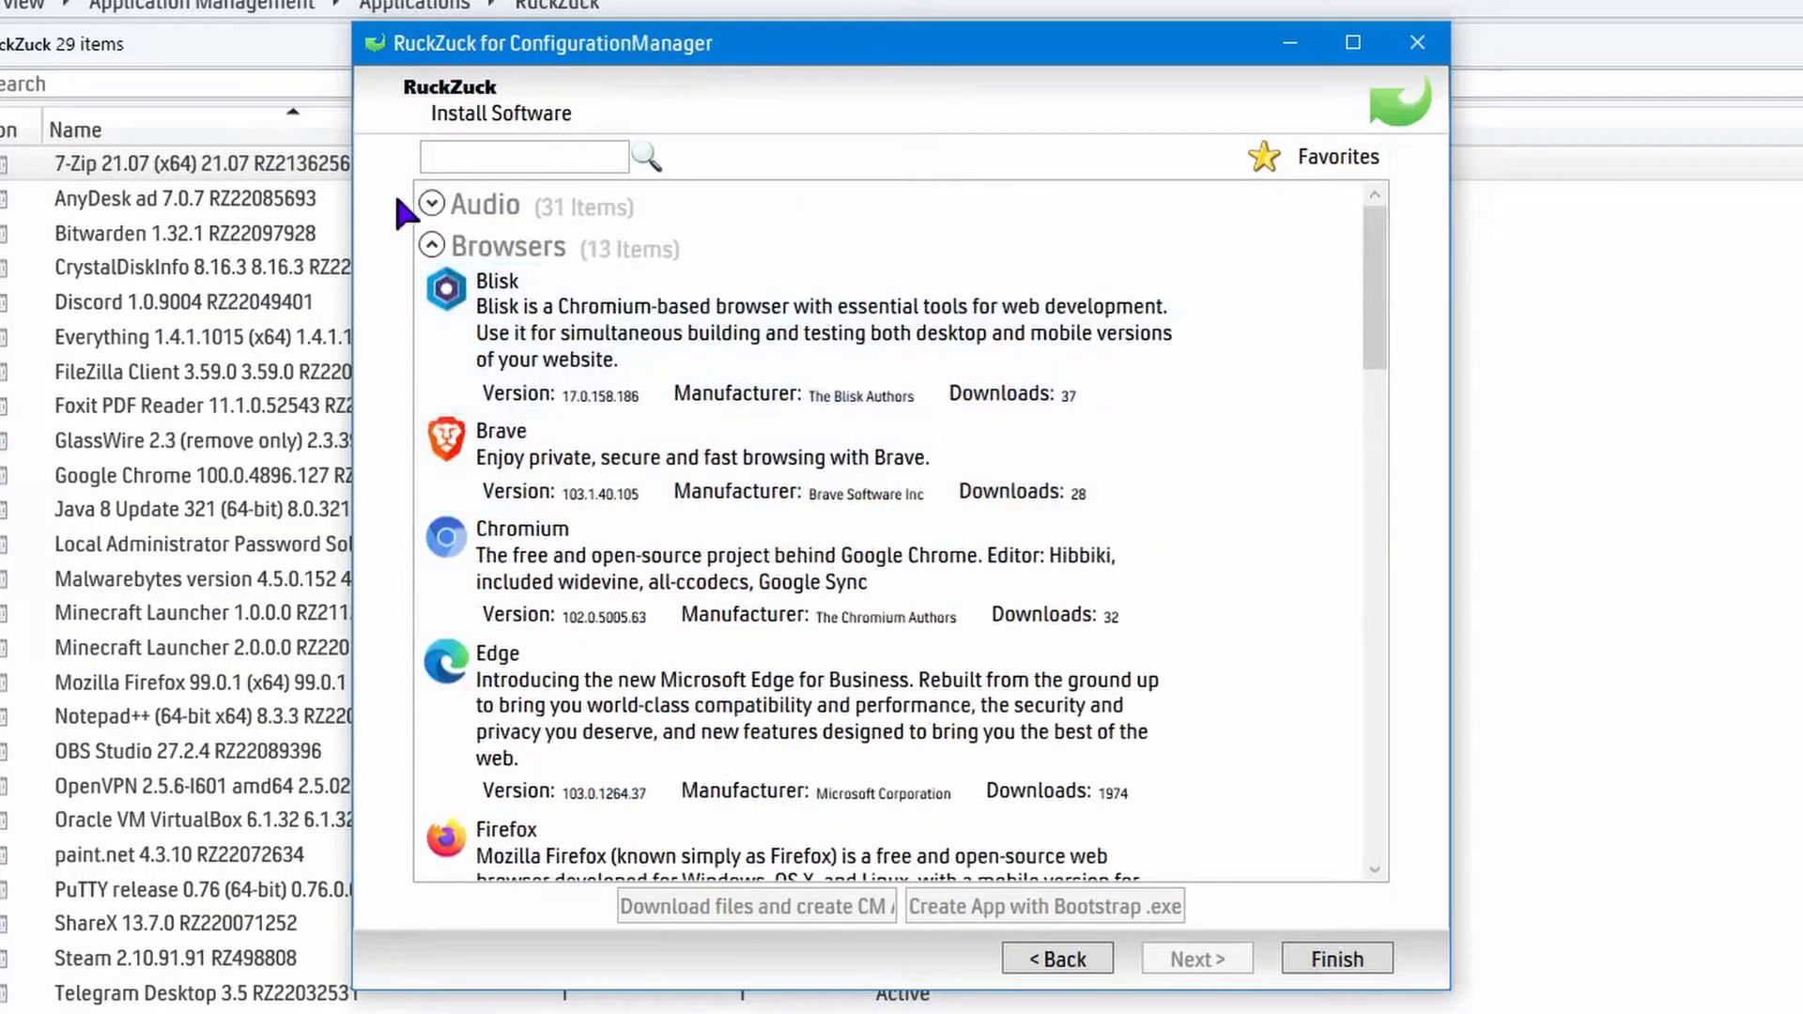
click(432, 246)
click(432, 287)
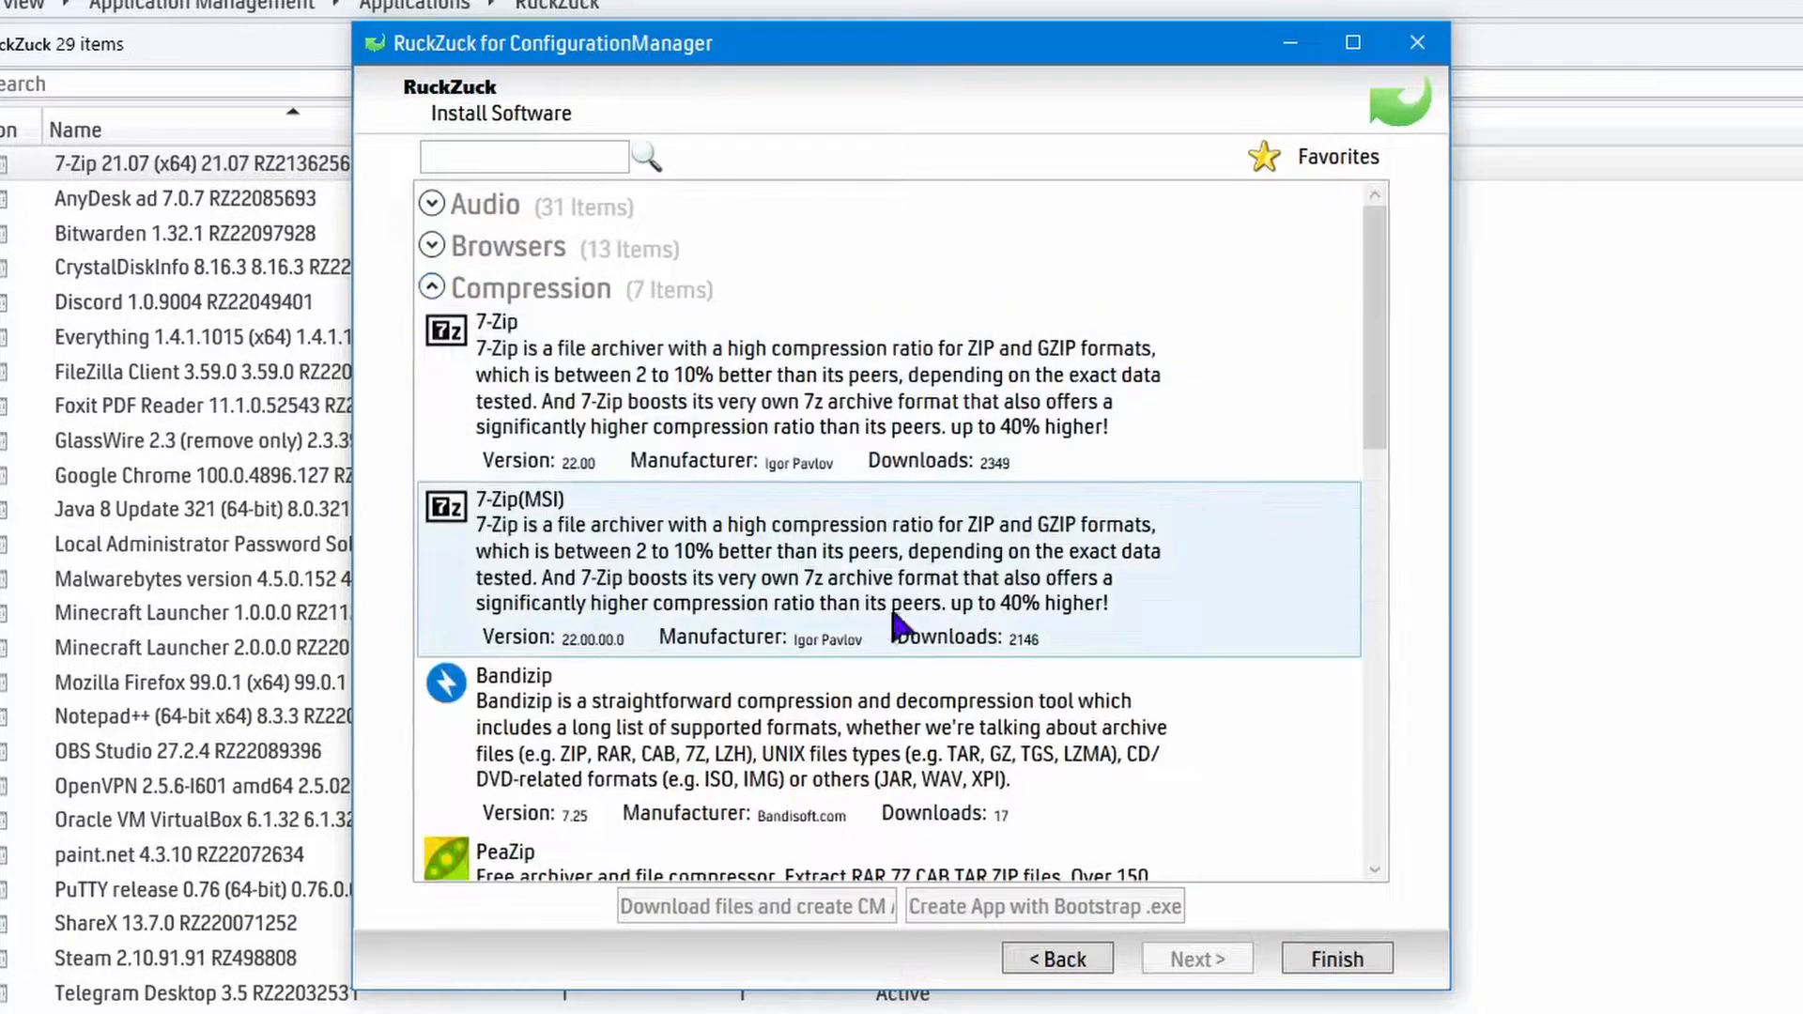
scroll(1363, 723, down, 10)
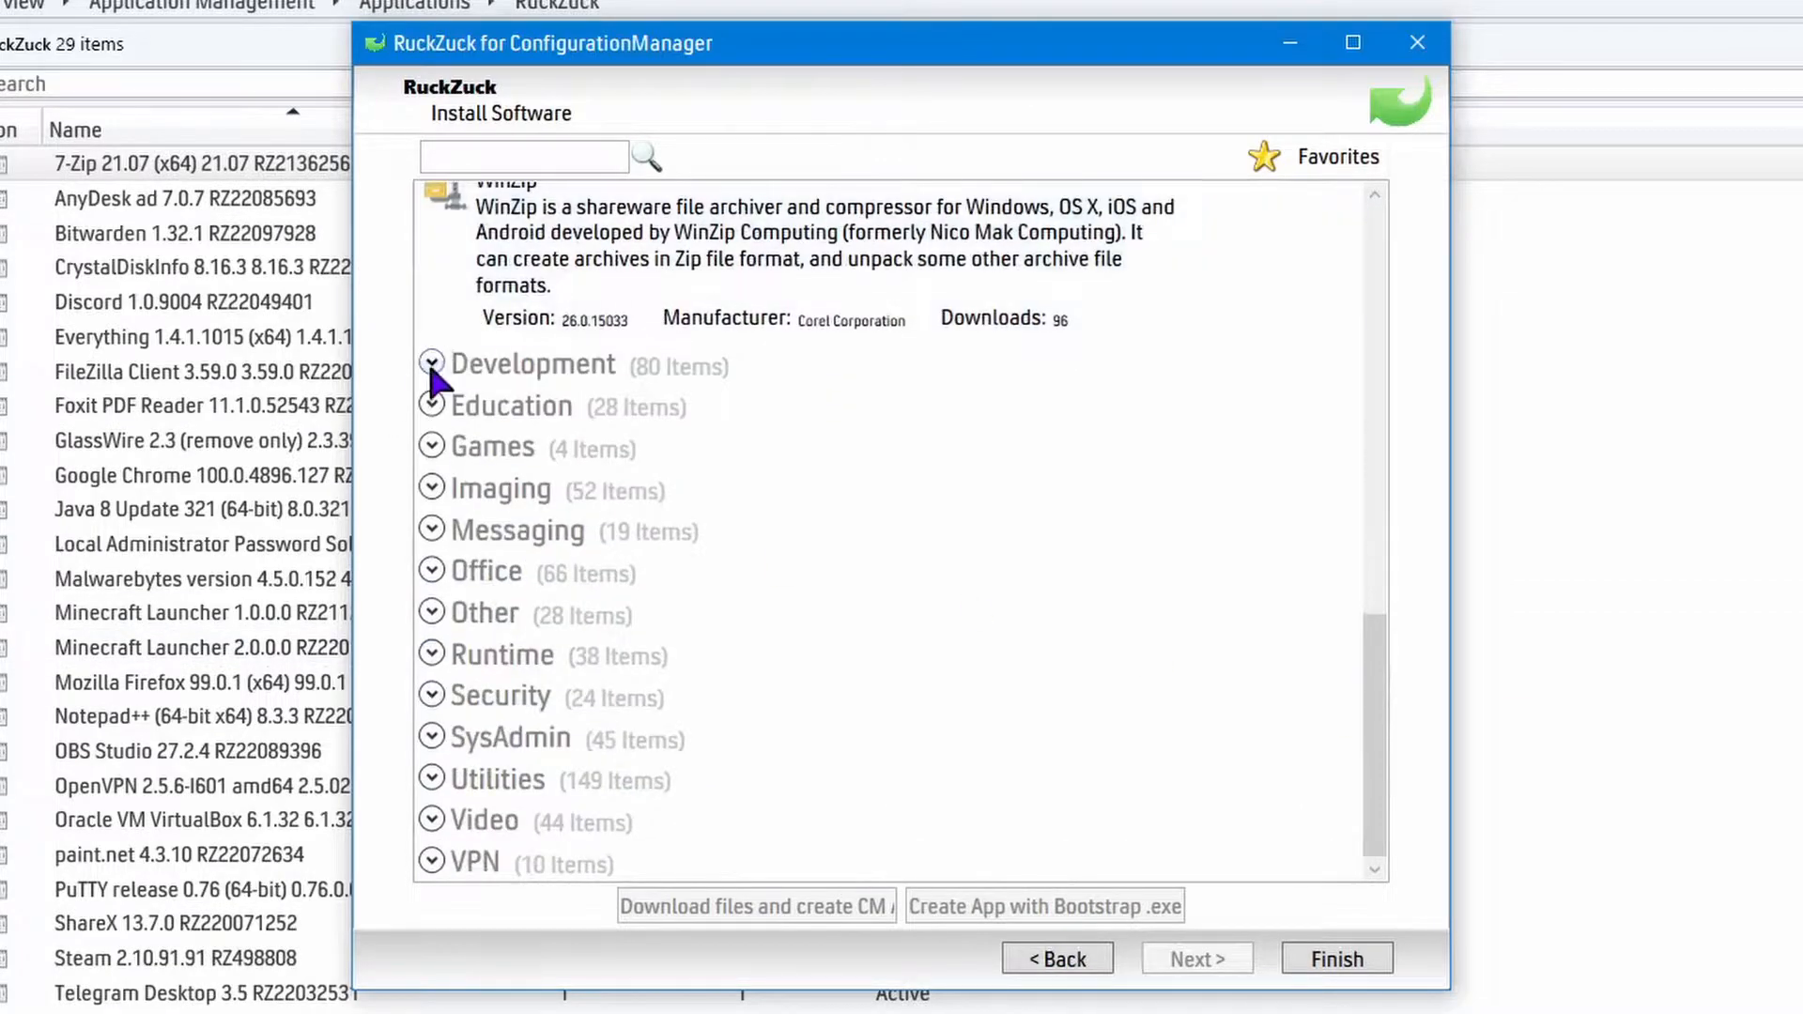
Browse the applications in the Development category through to its end and return to the RuckZuck start page.
click(430, 363)
scroll(679, 515, down, 3)
scroll(676, 514, down, 15)
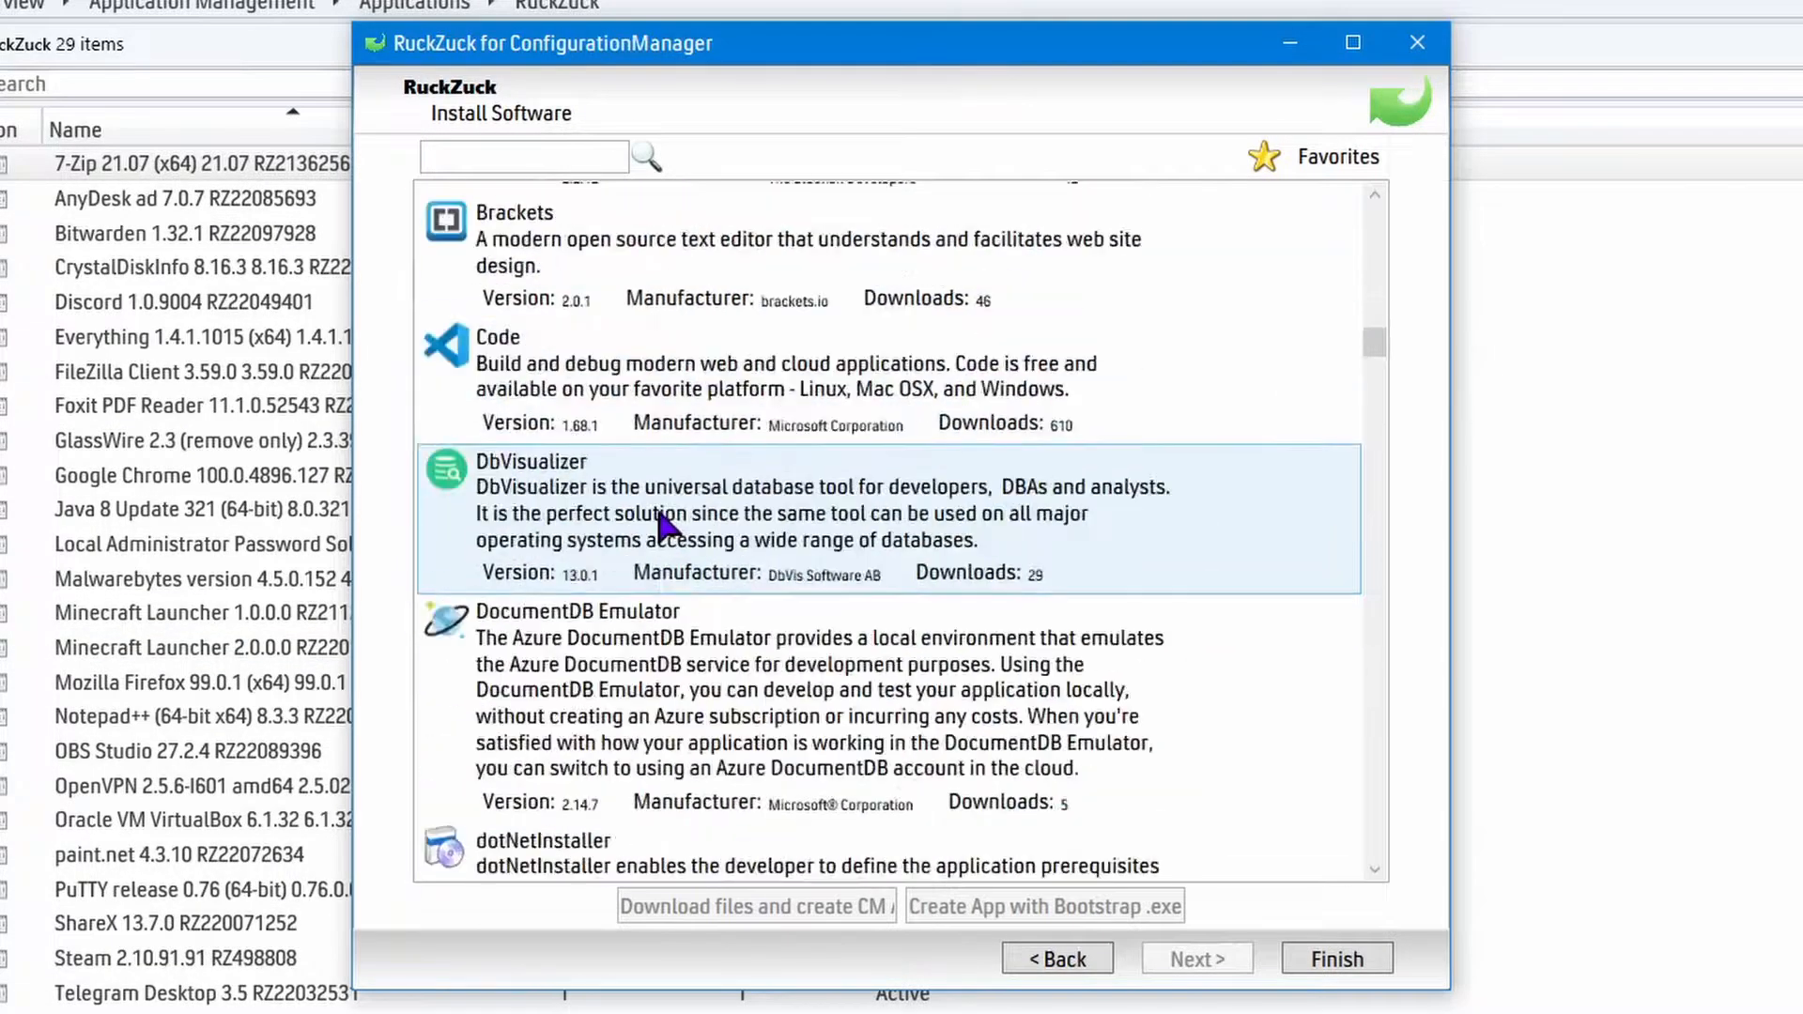
scroll(661, 514, down, 15)
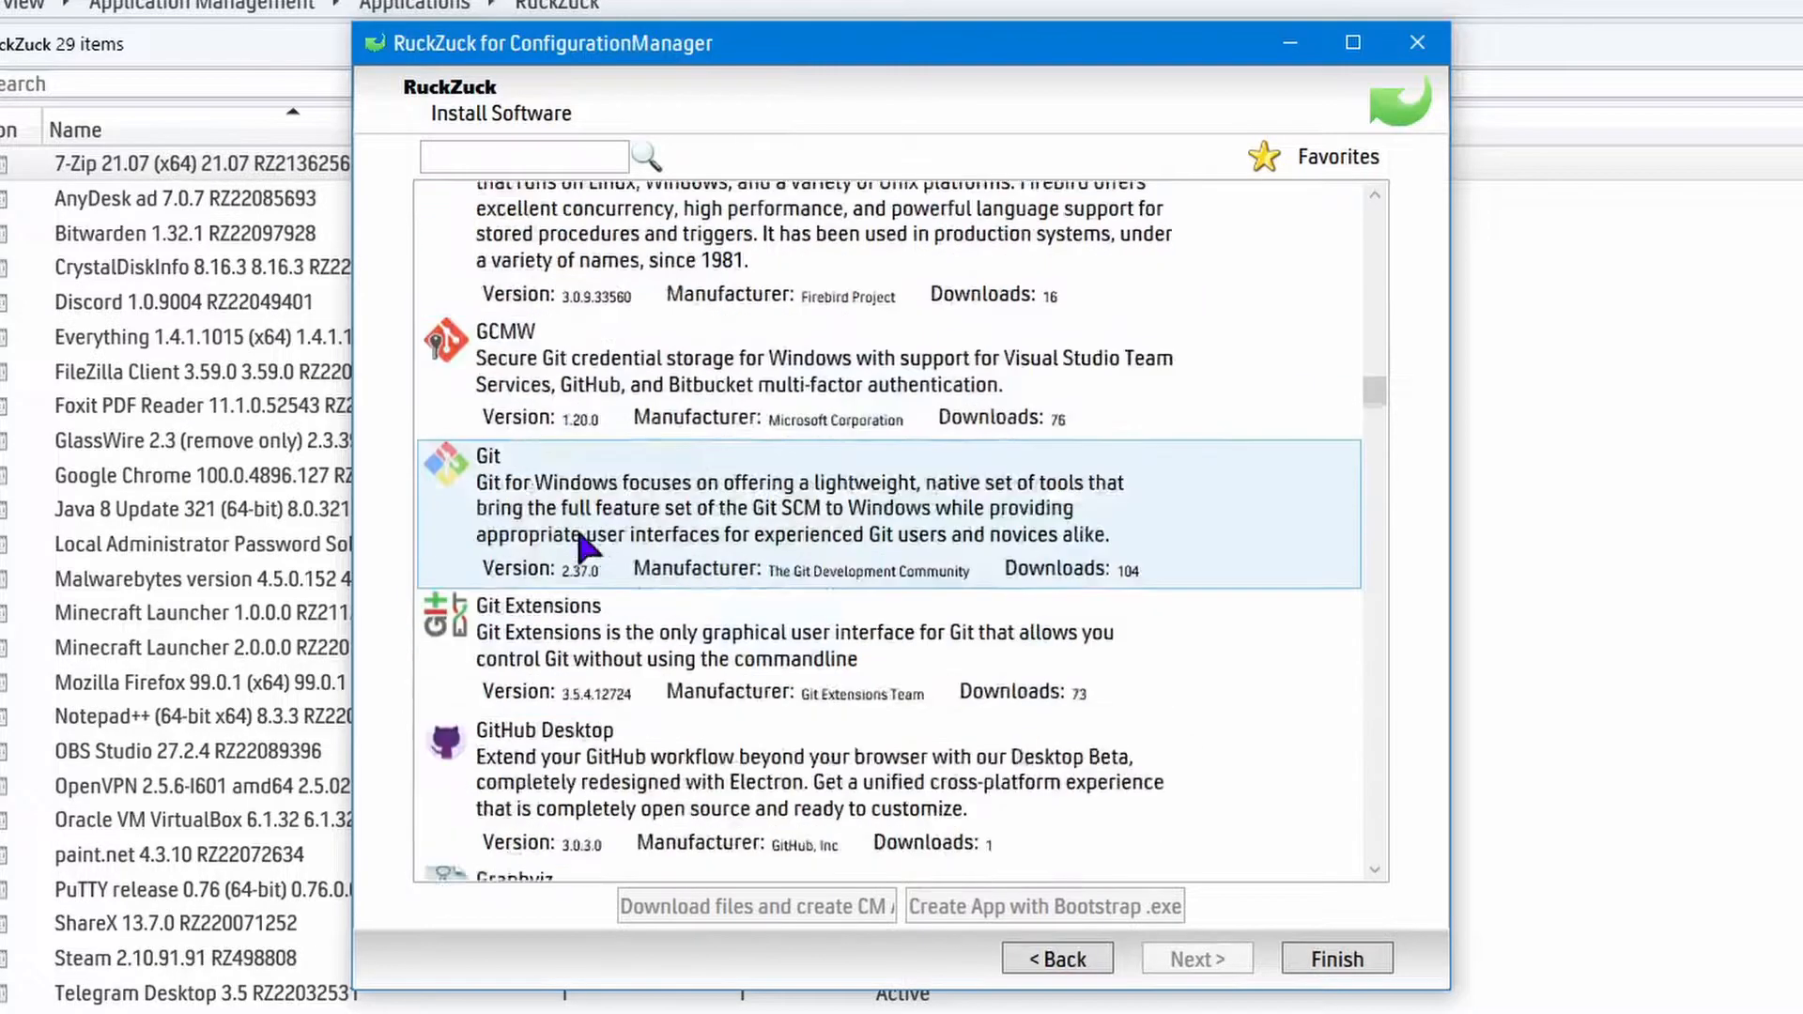
scroll(606, 519, down, 15)
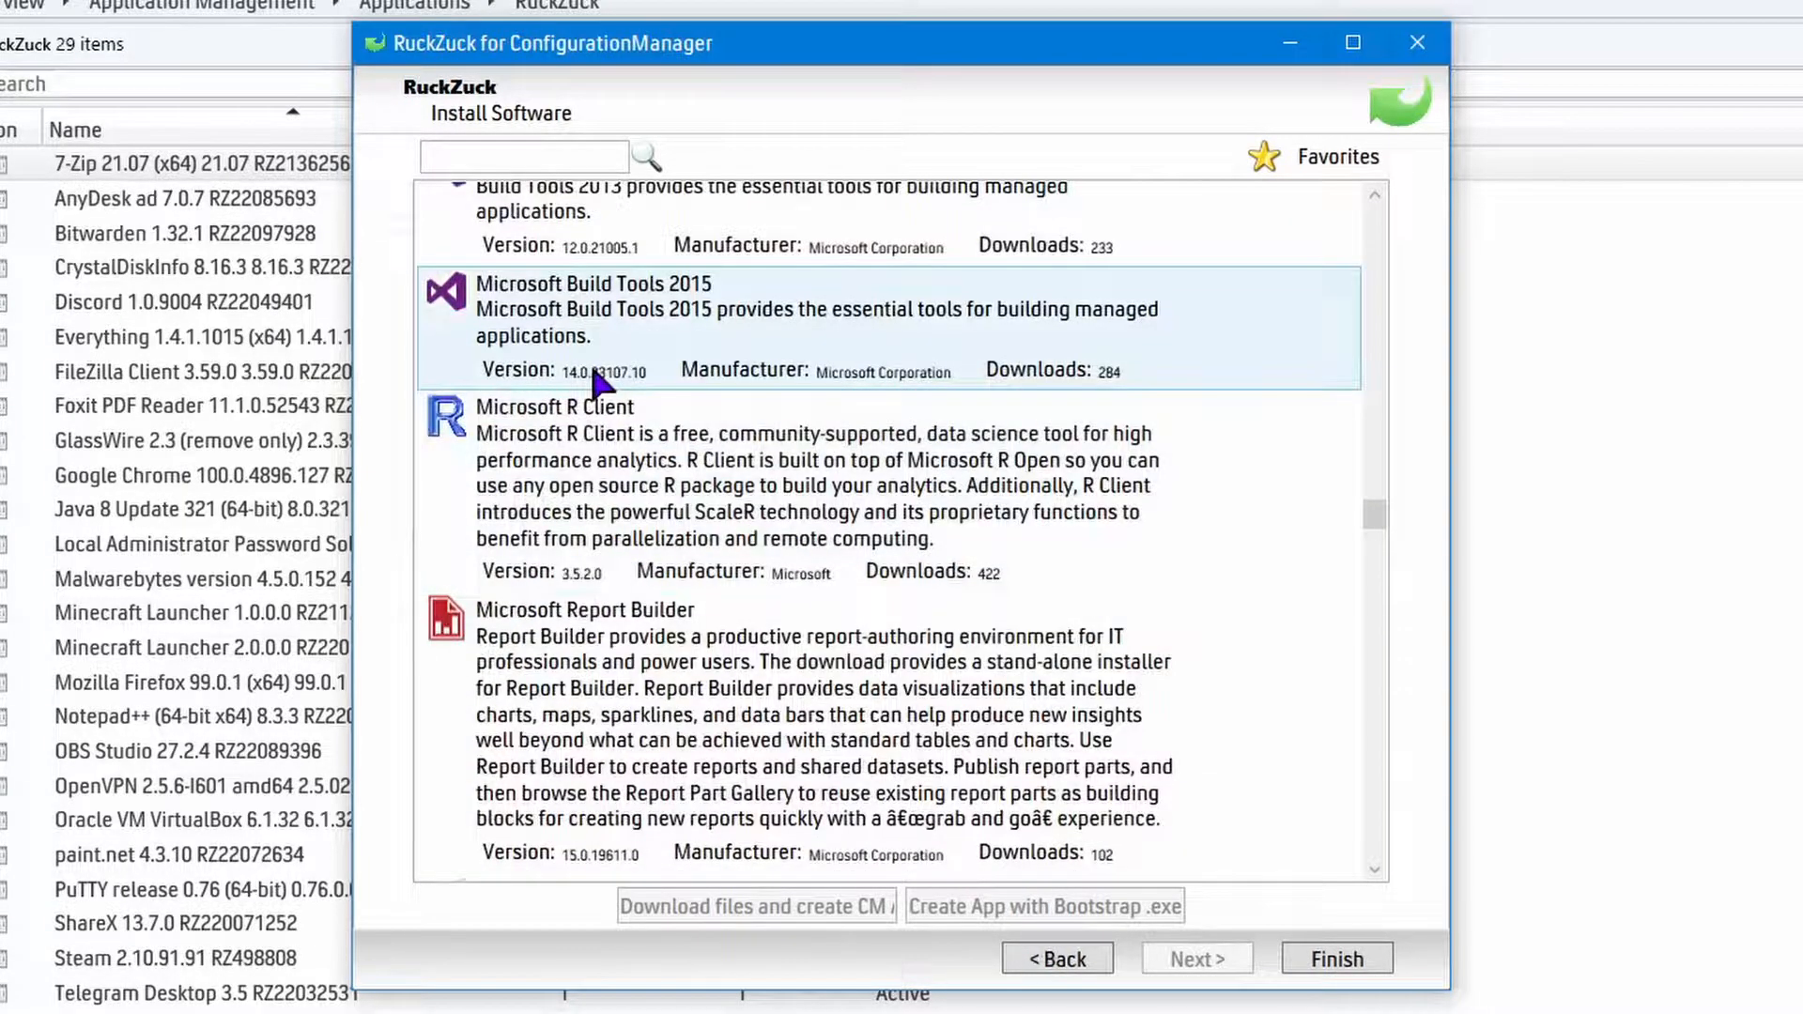
drag(1373, 513, 1388, 912)
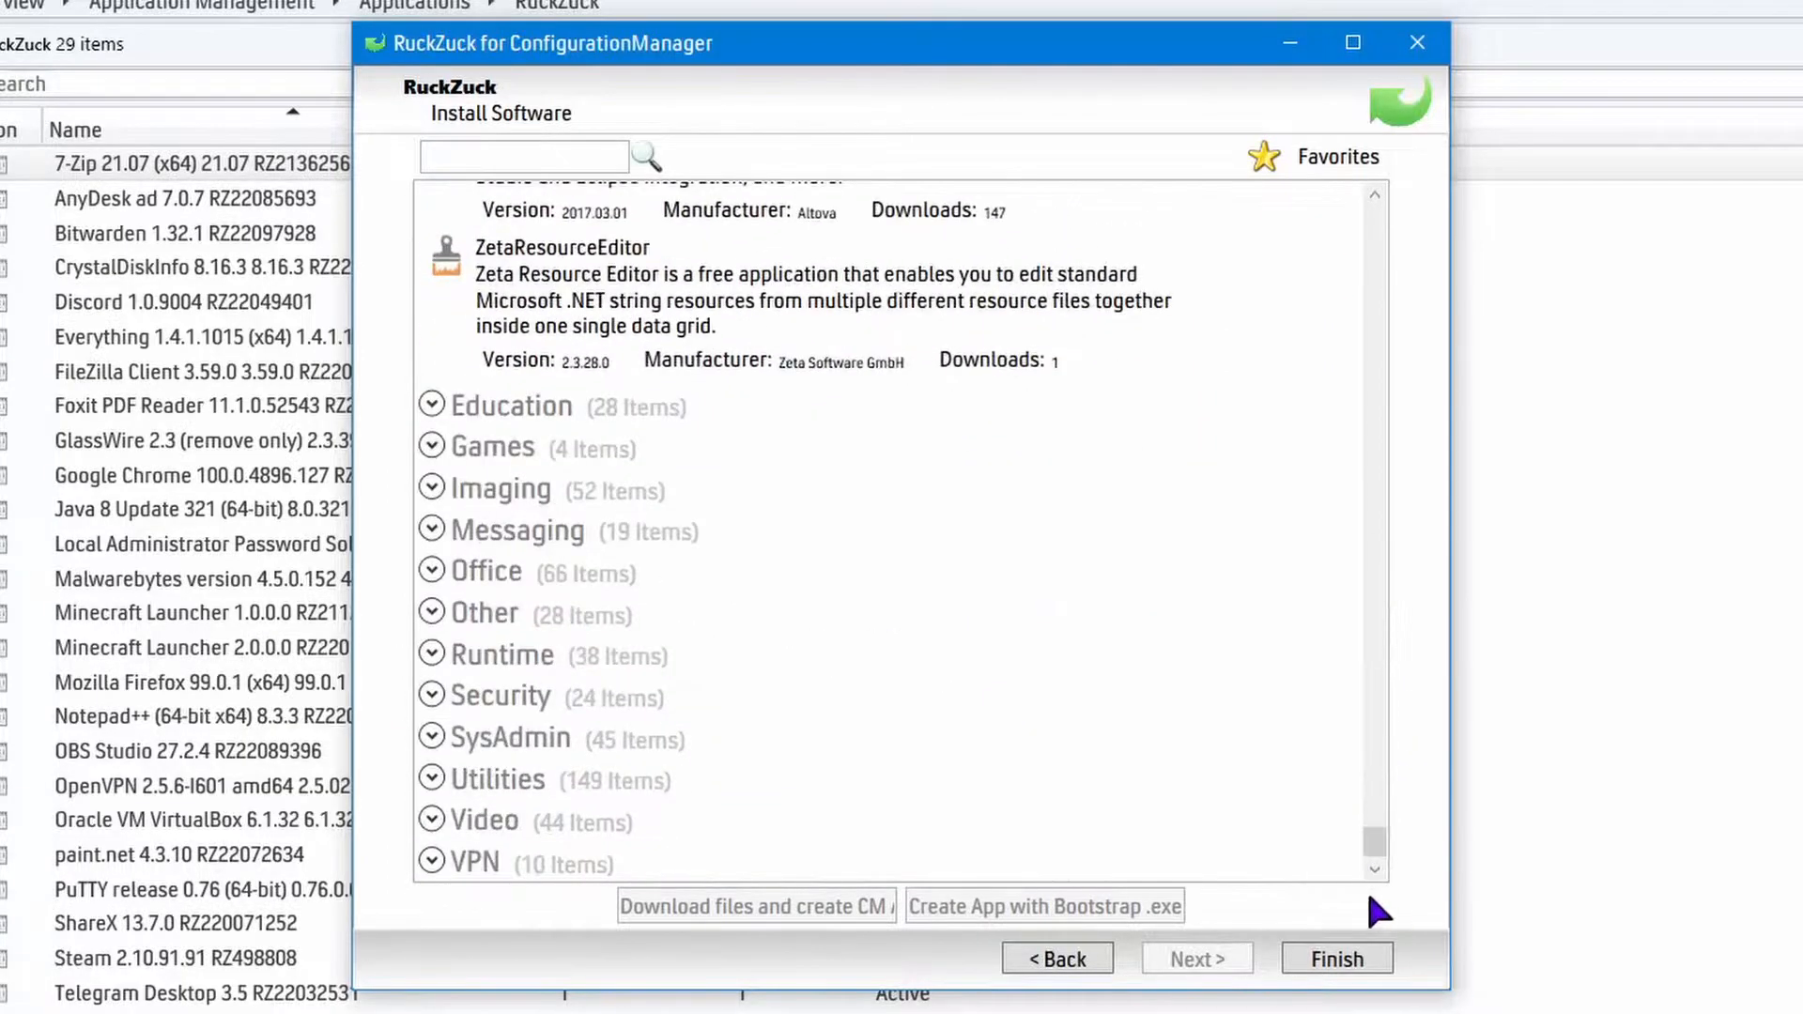
click(1089, 959)
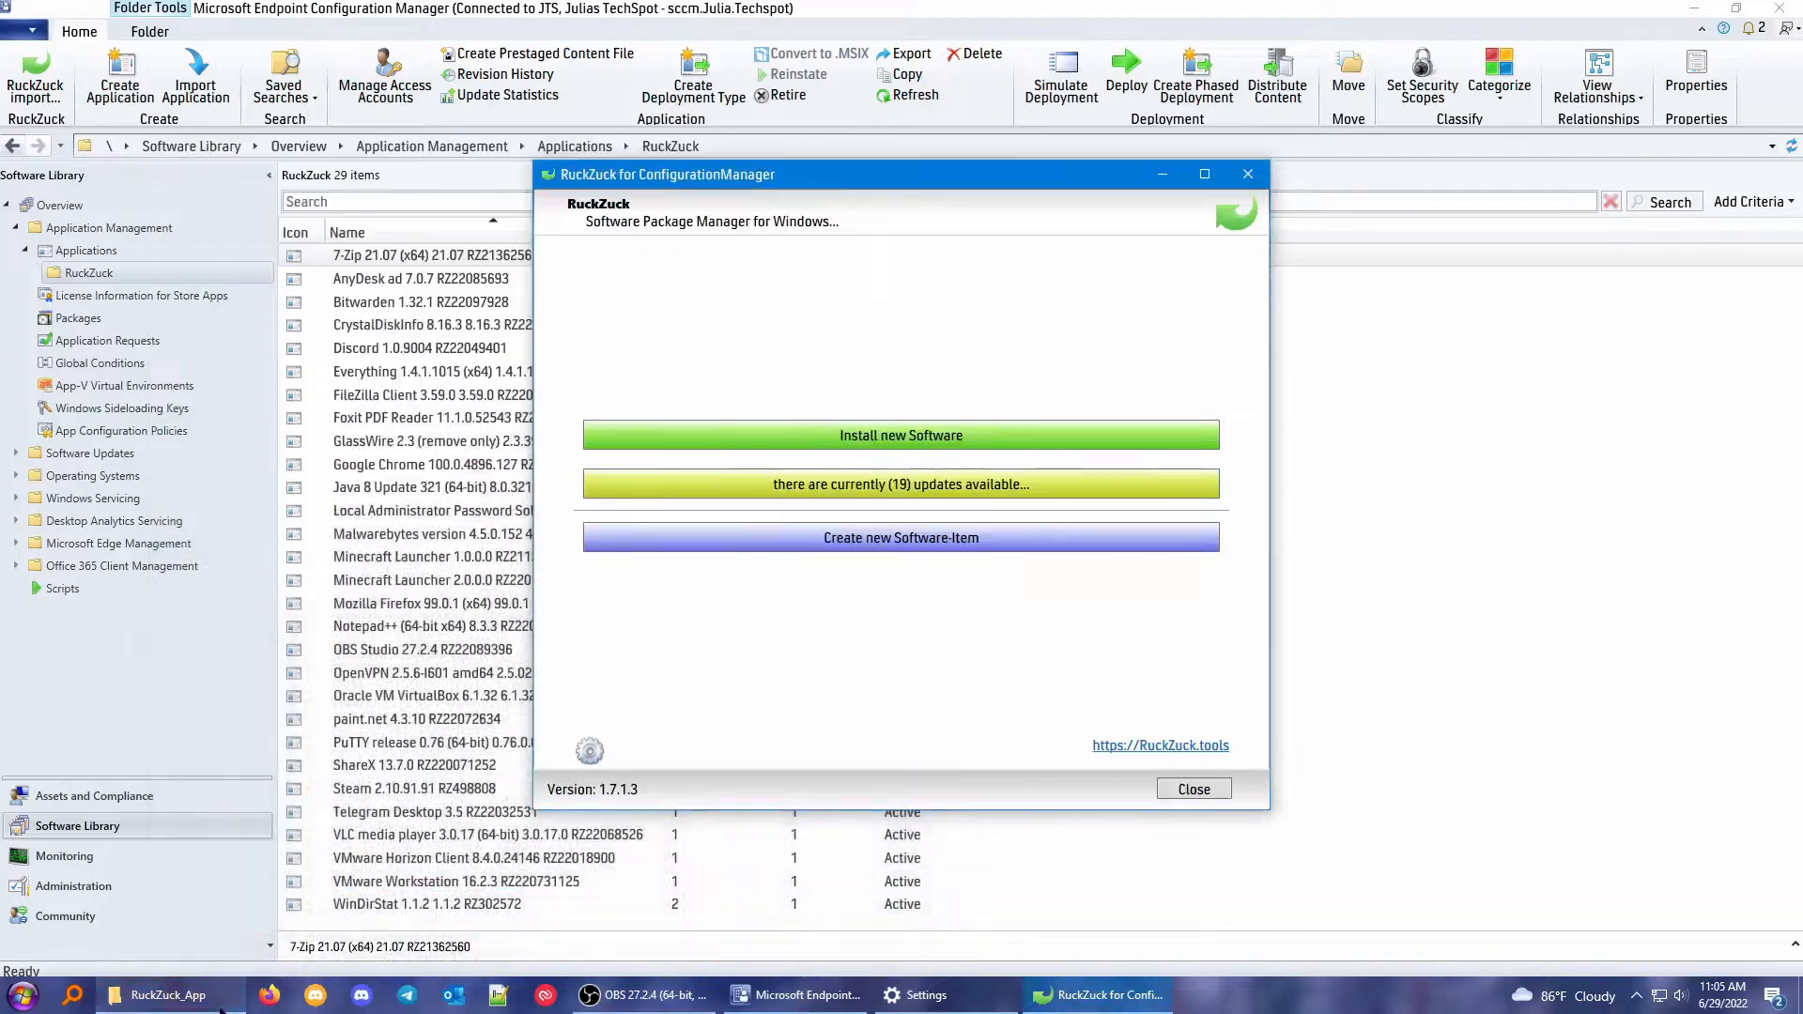
Switch to the RuckZuck_App folder in File Explorer and display its full network path.
click(159, 994)
drag(619, 161, 896, 162)
click(594, 214)
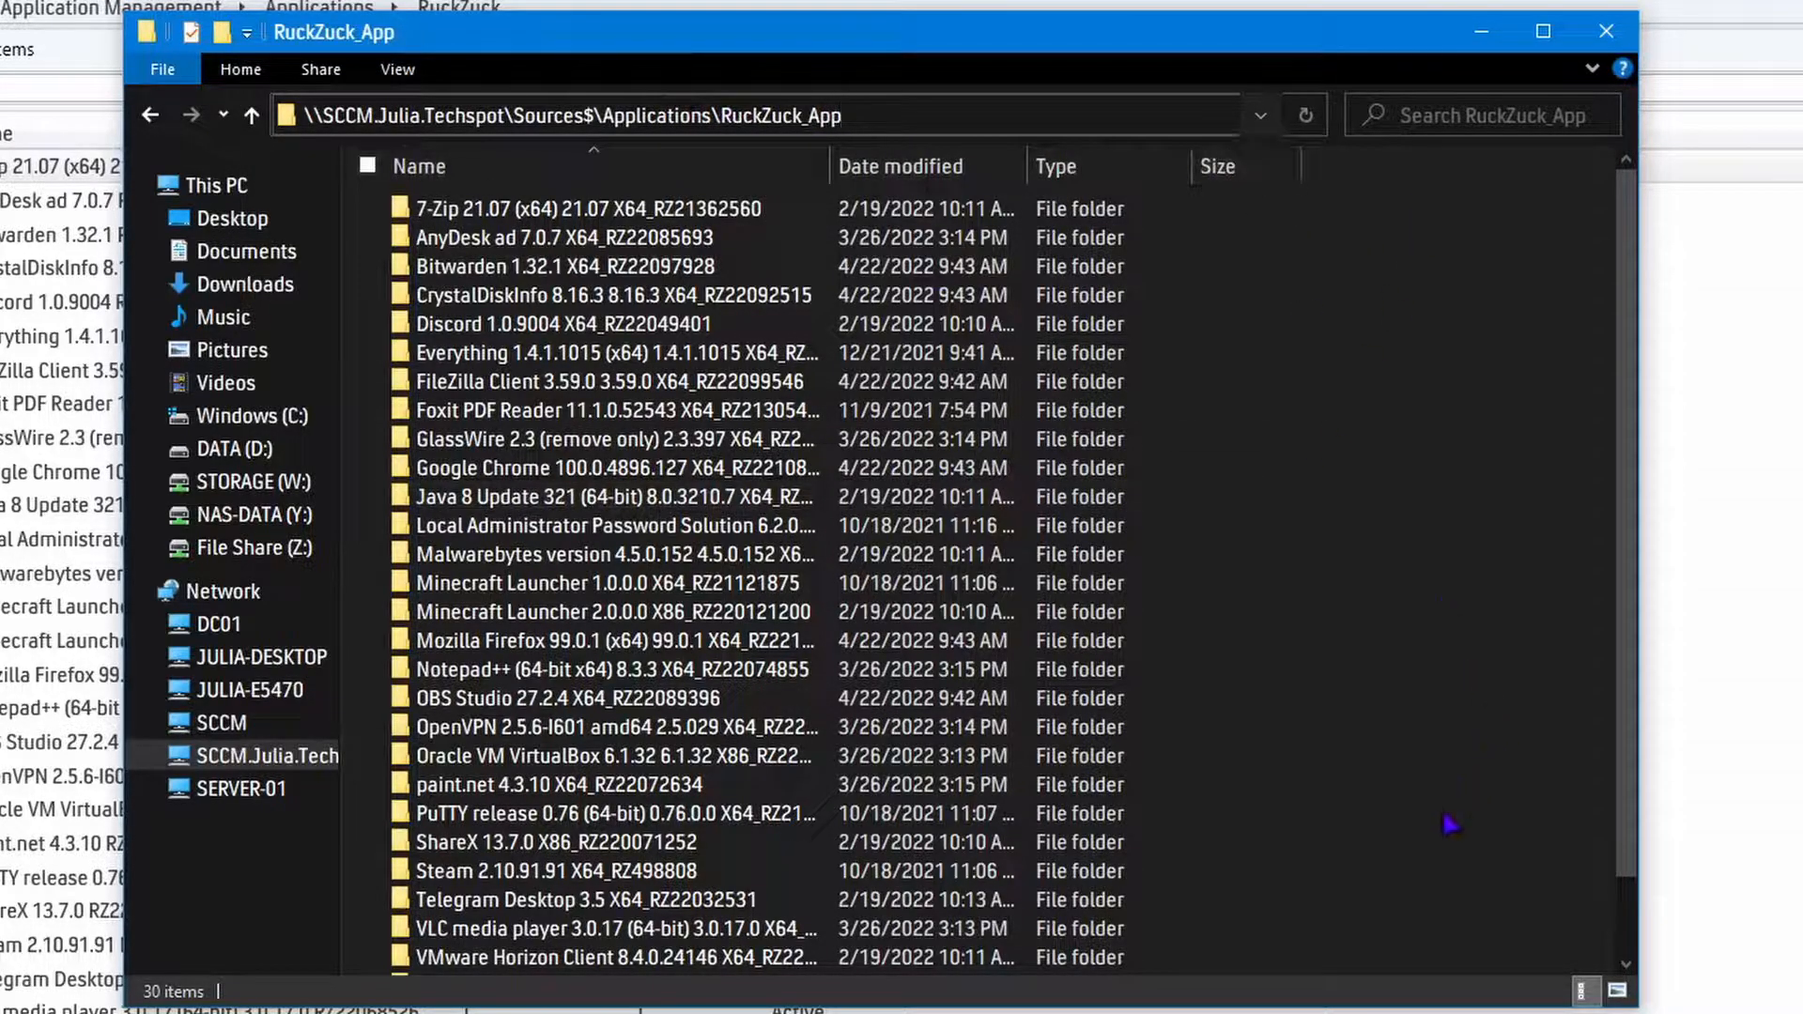
click(1352, 465)
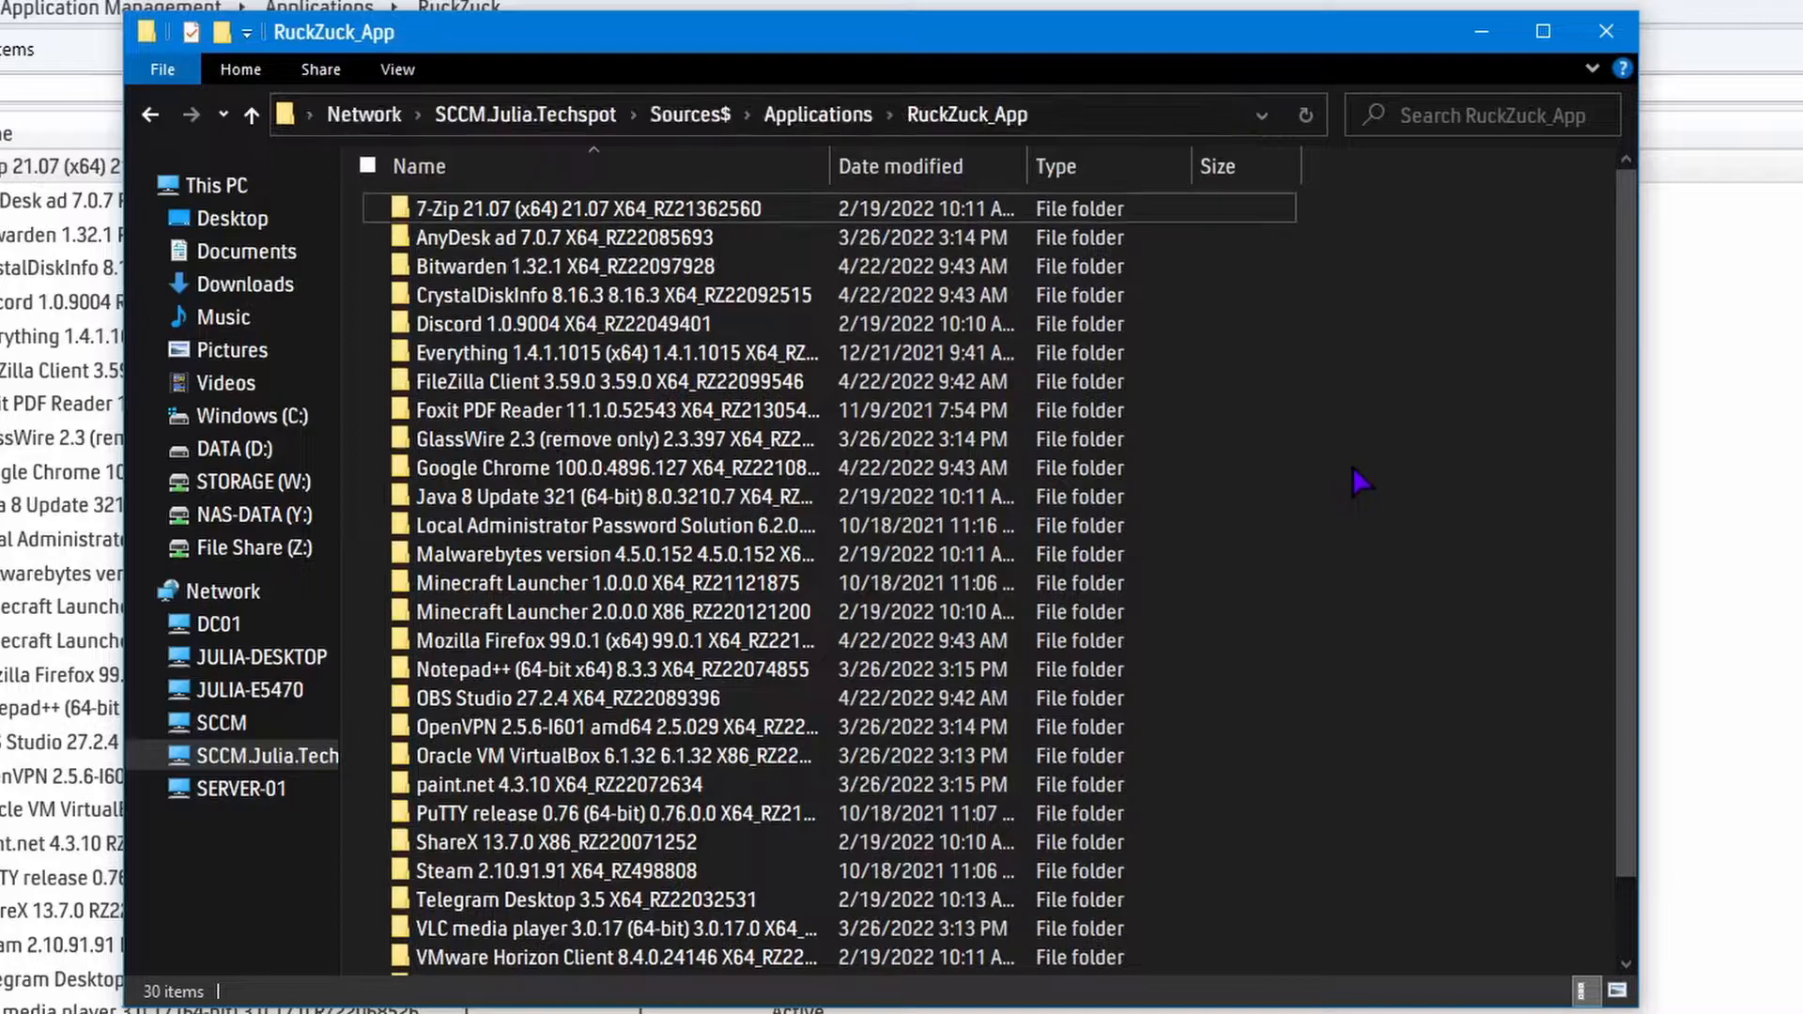
Review the application source folders sorted by date modified and restore the sorting by name.
click(938, 166)
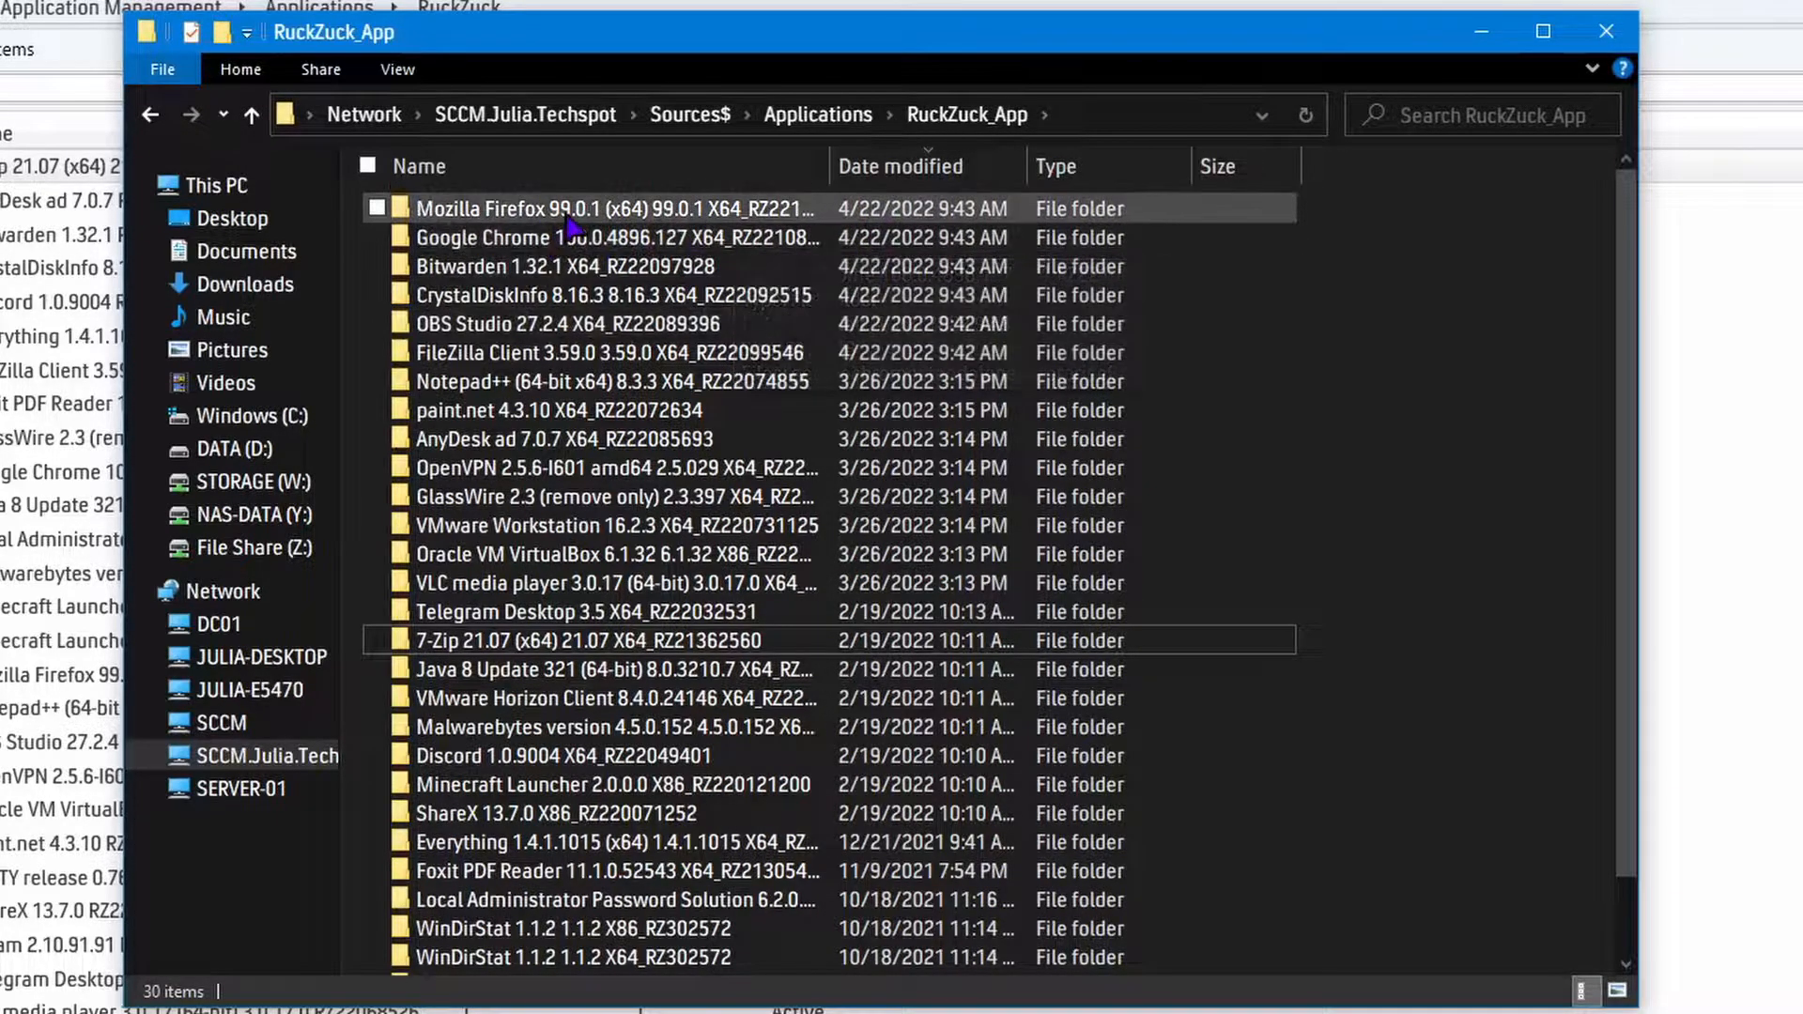
mouse_move(570, 225)
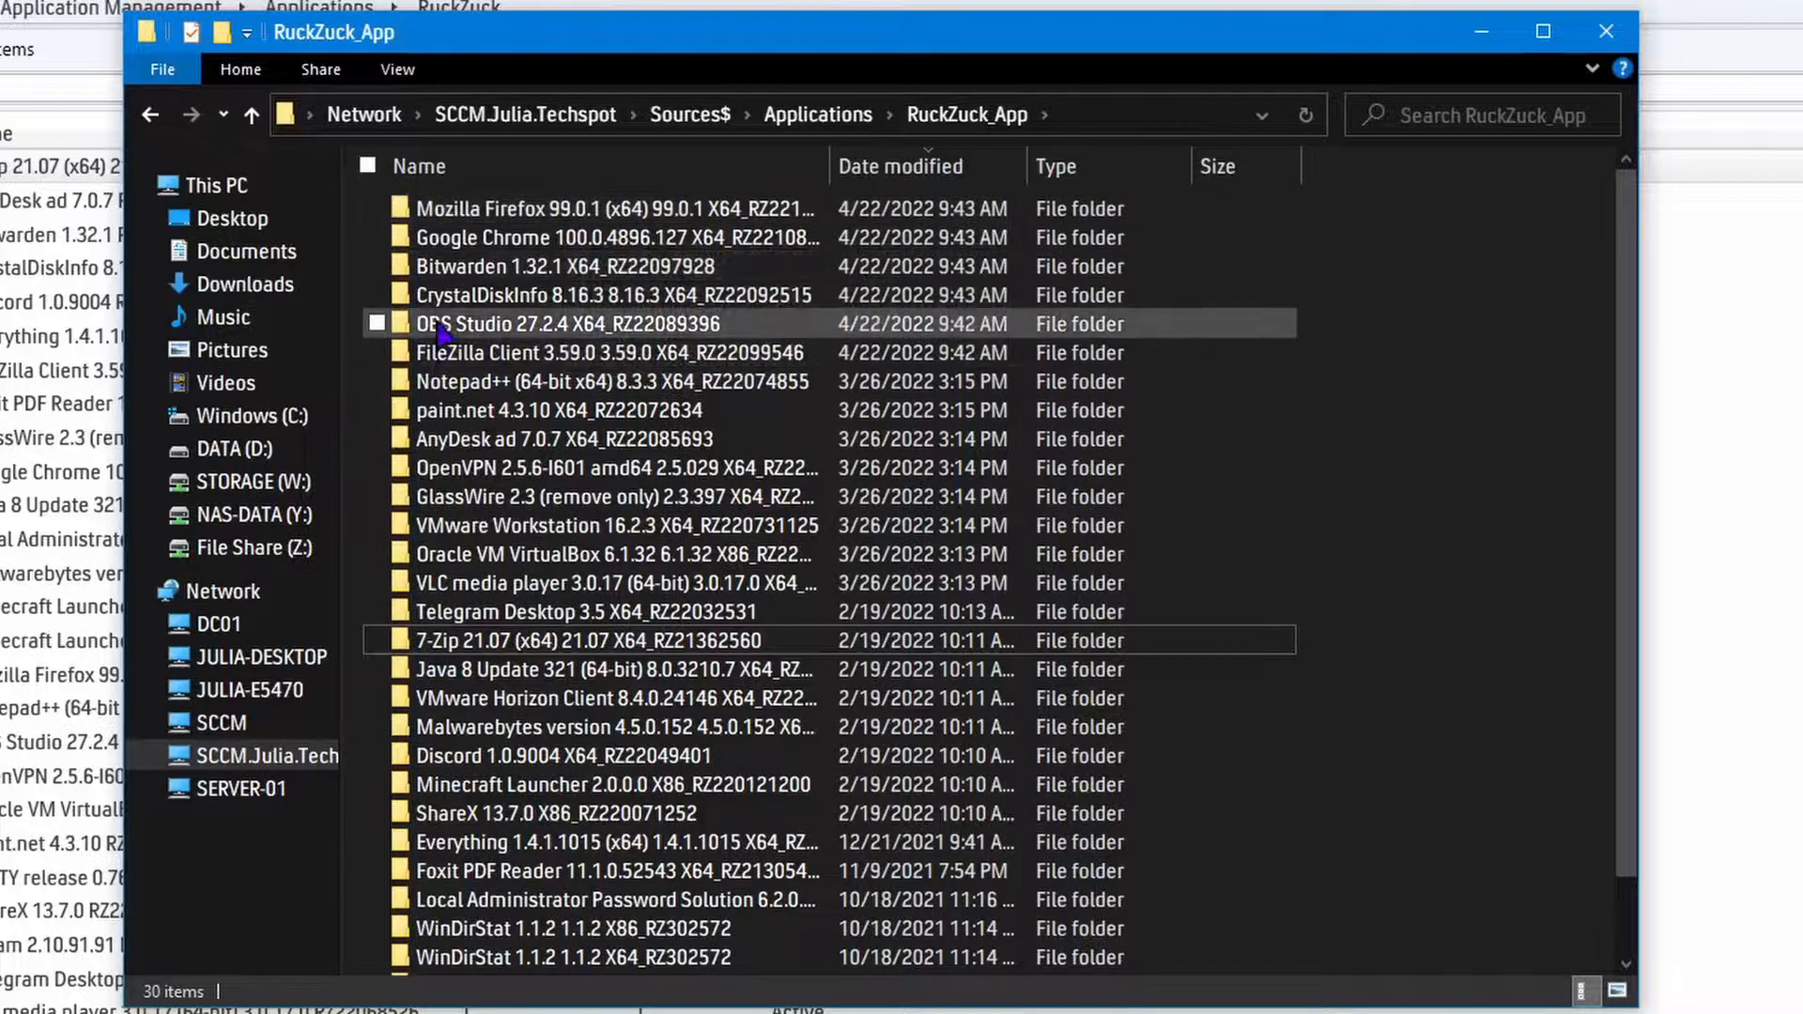
mouse_move(612, 254)
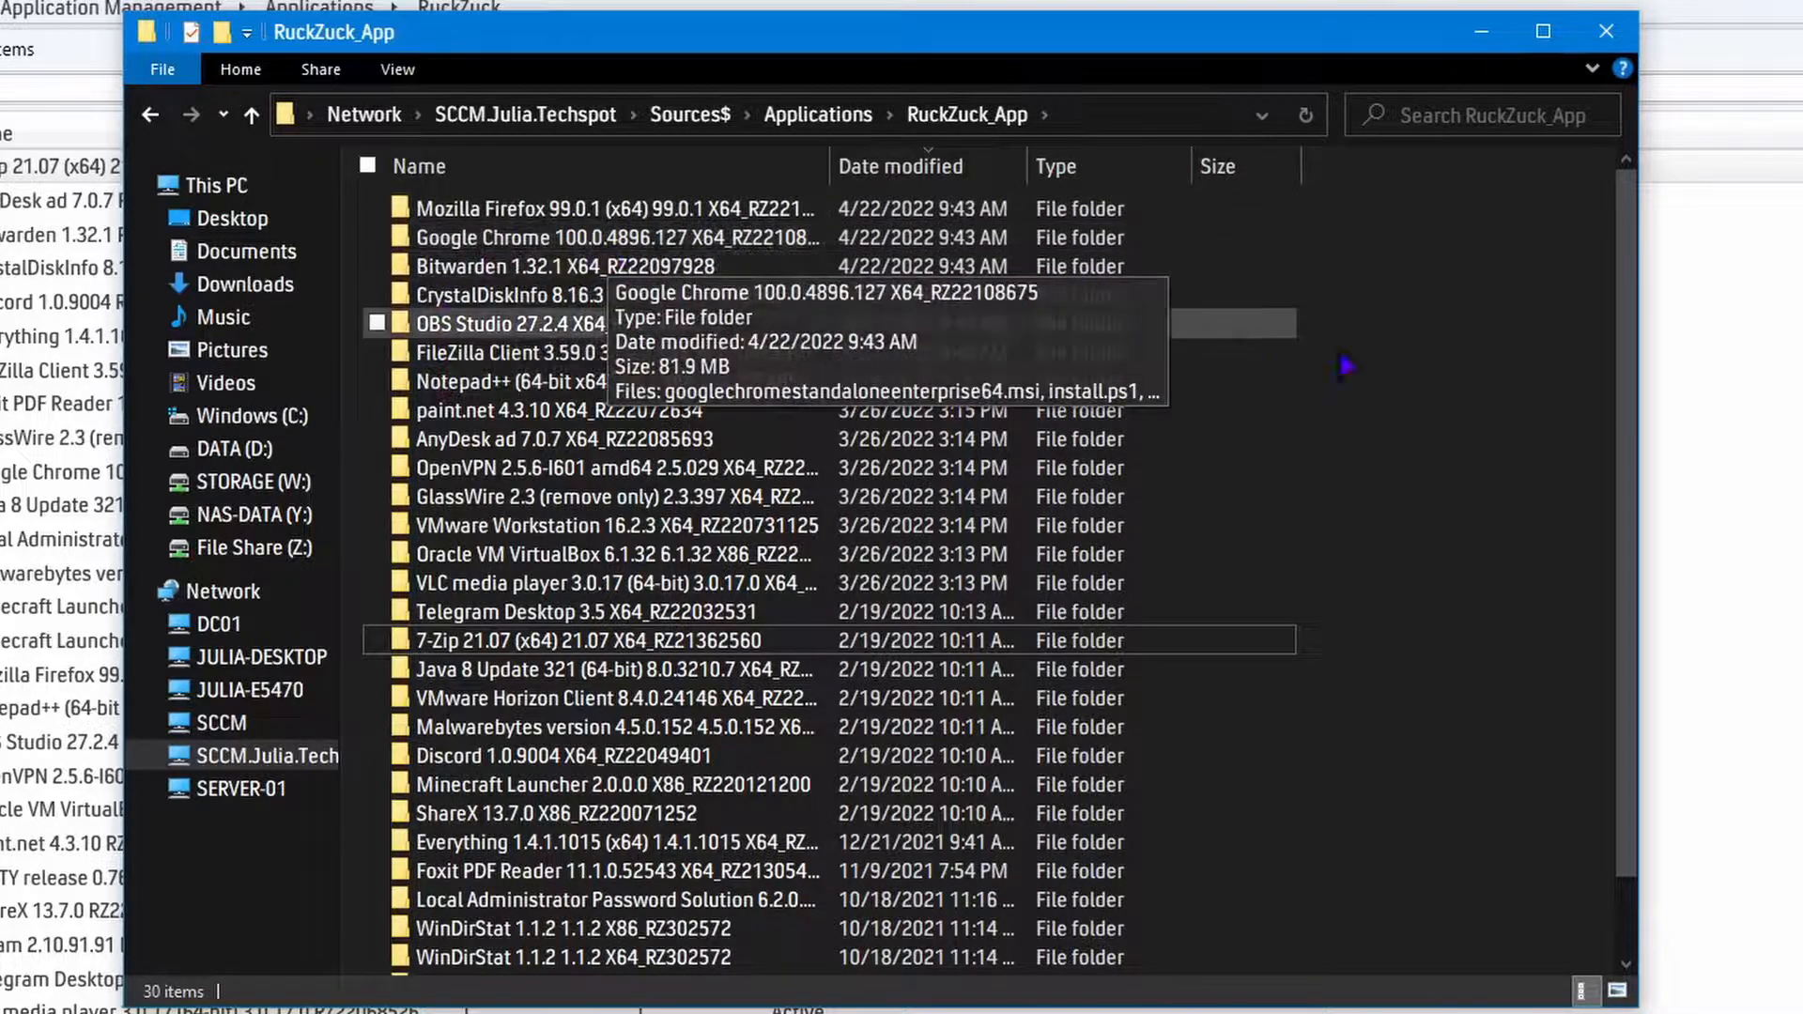
scroll(1048, 462, down, 1)
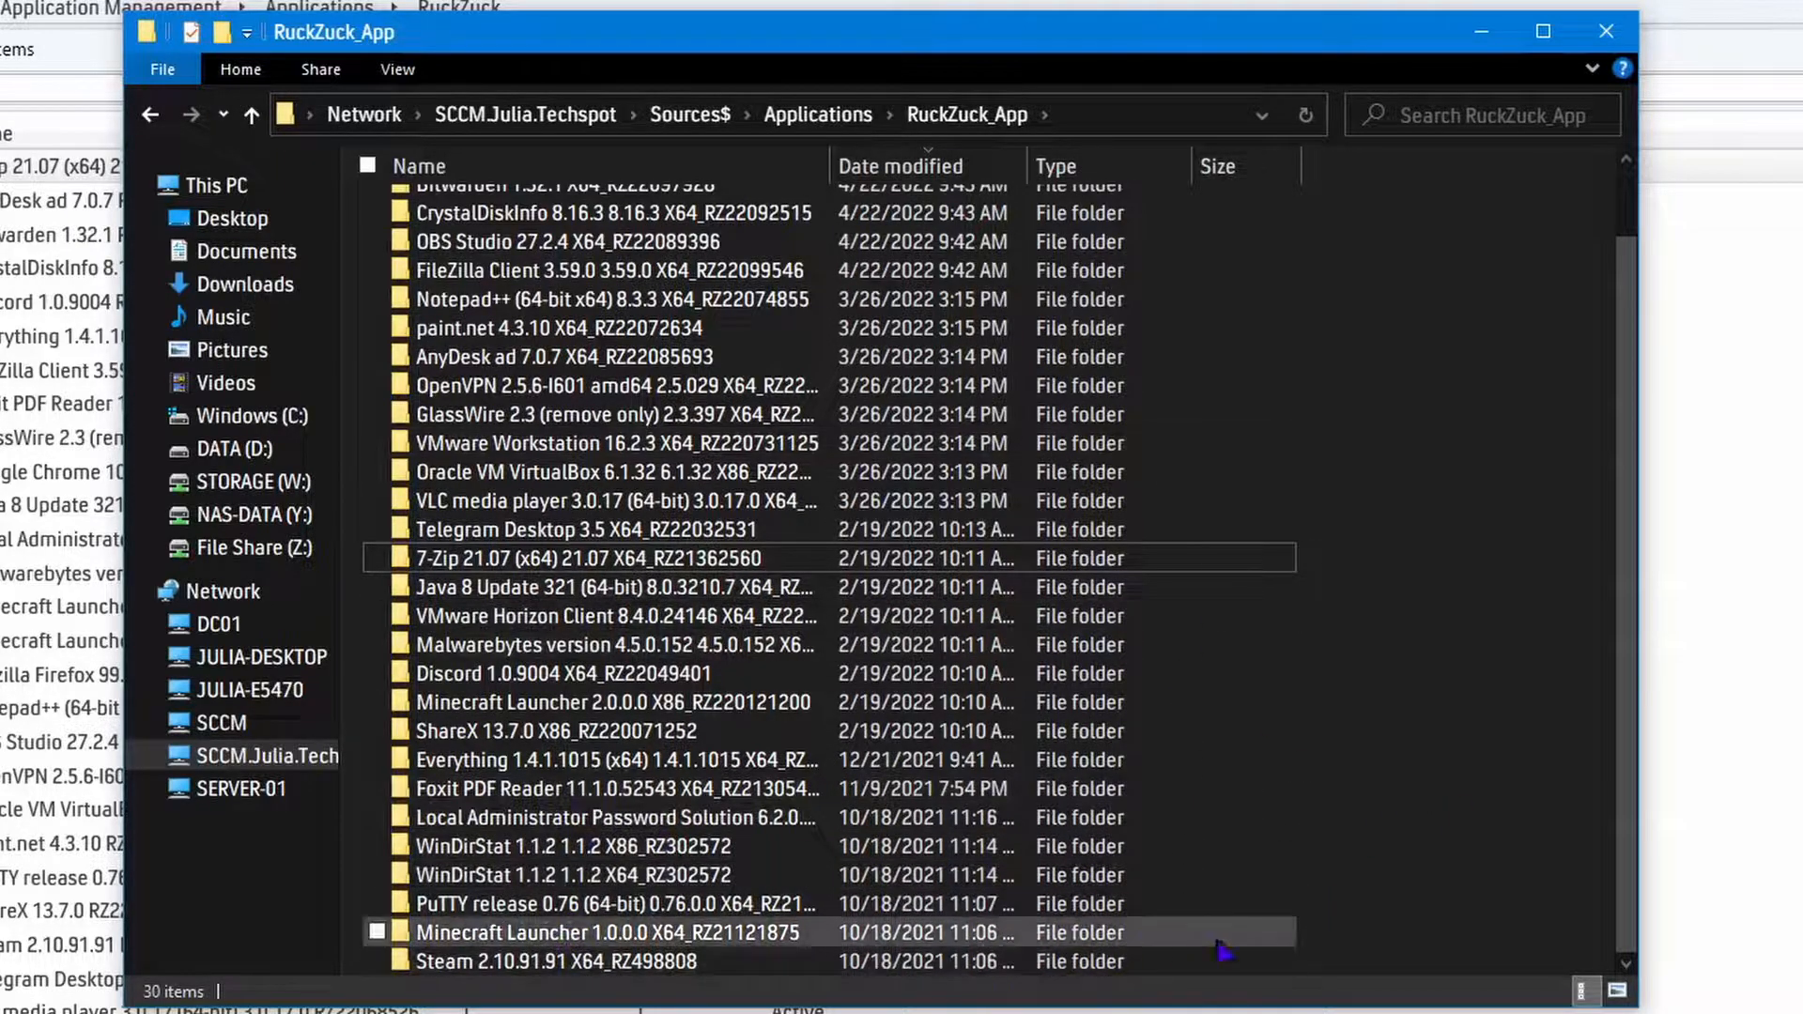
scroll(1150, 948, up, 1)
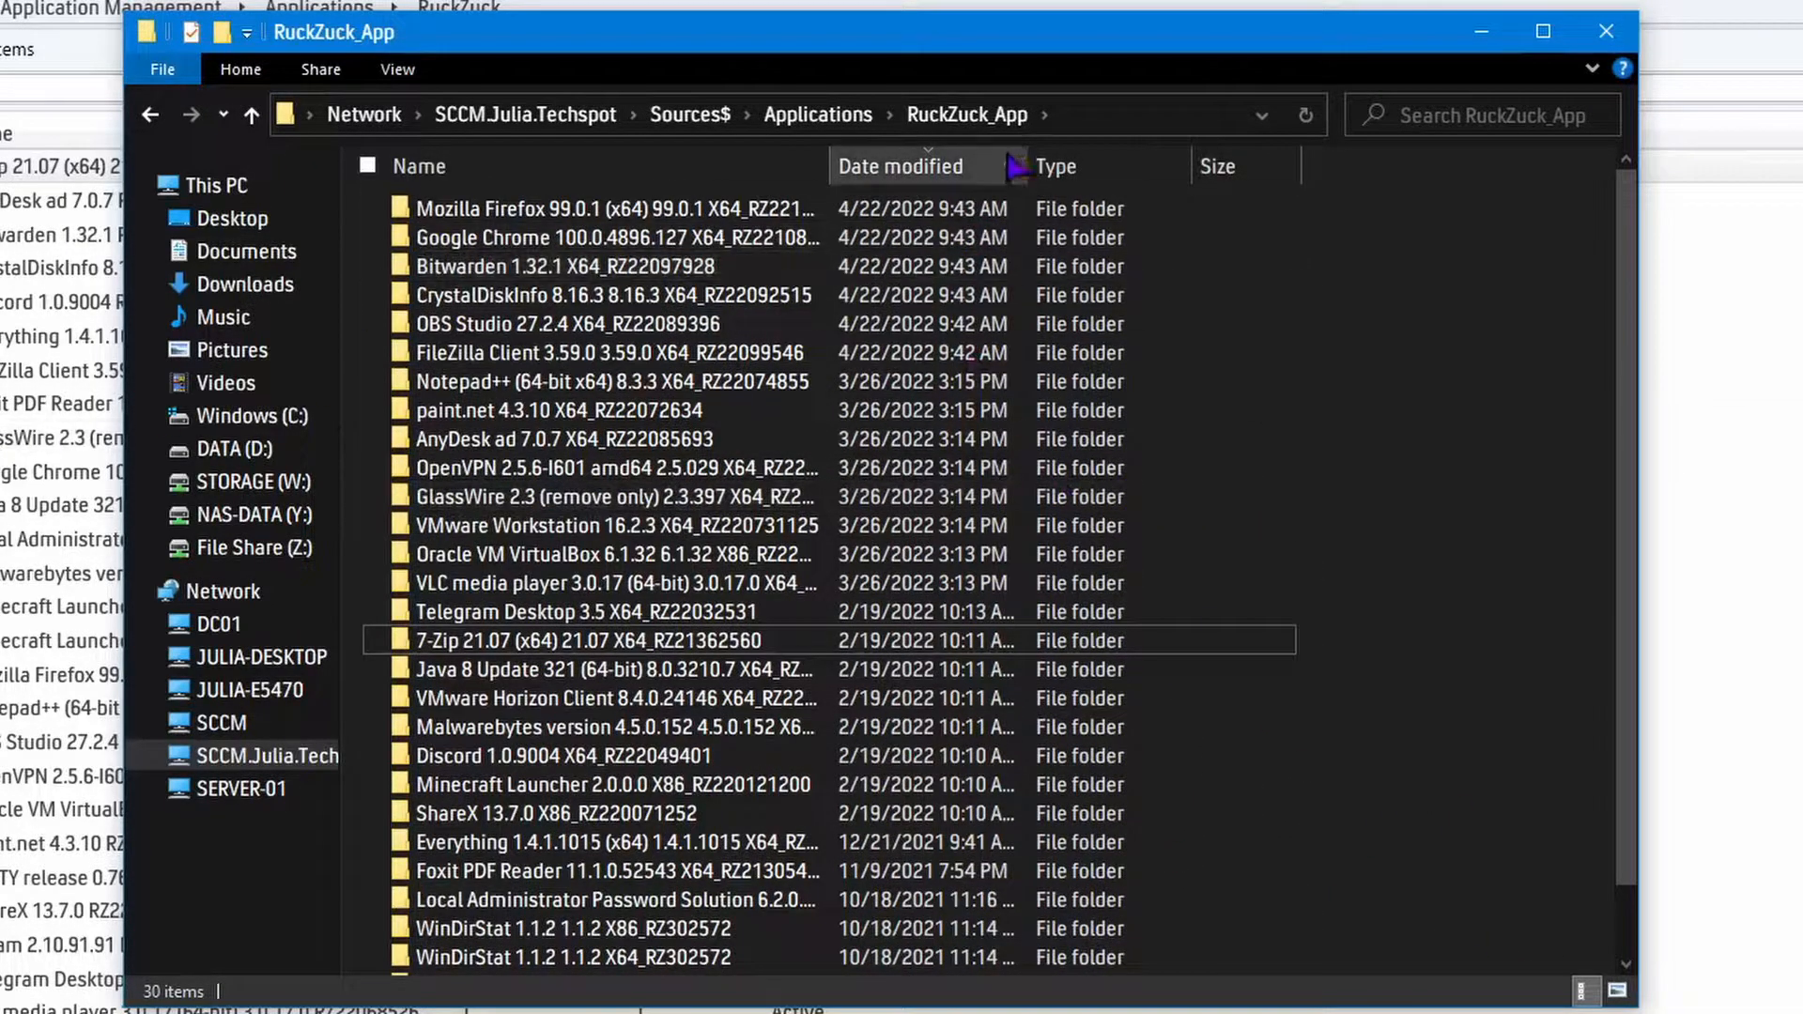
click(503, 167)
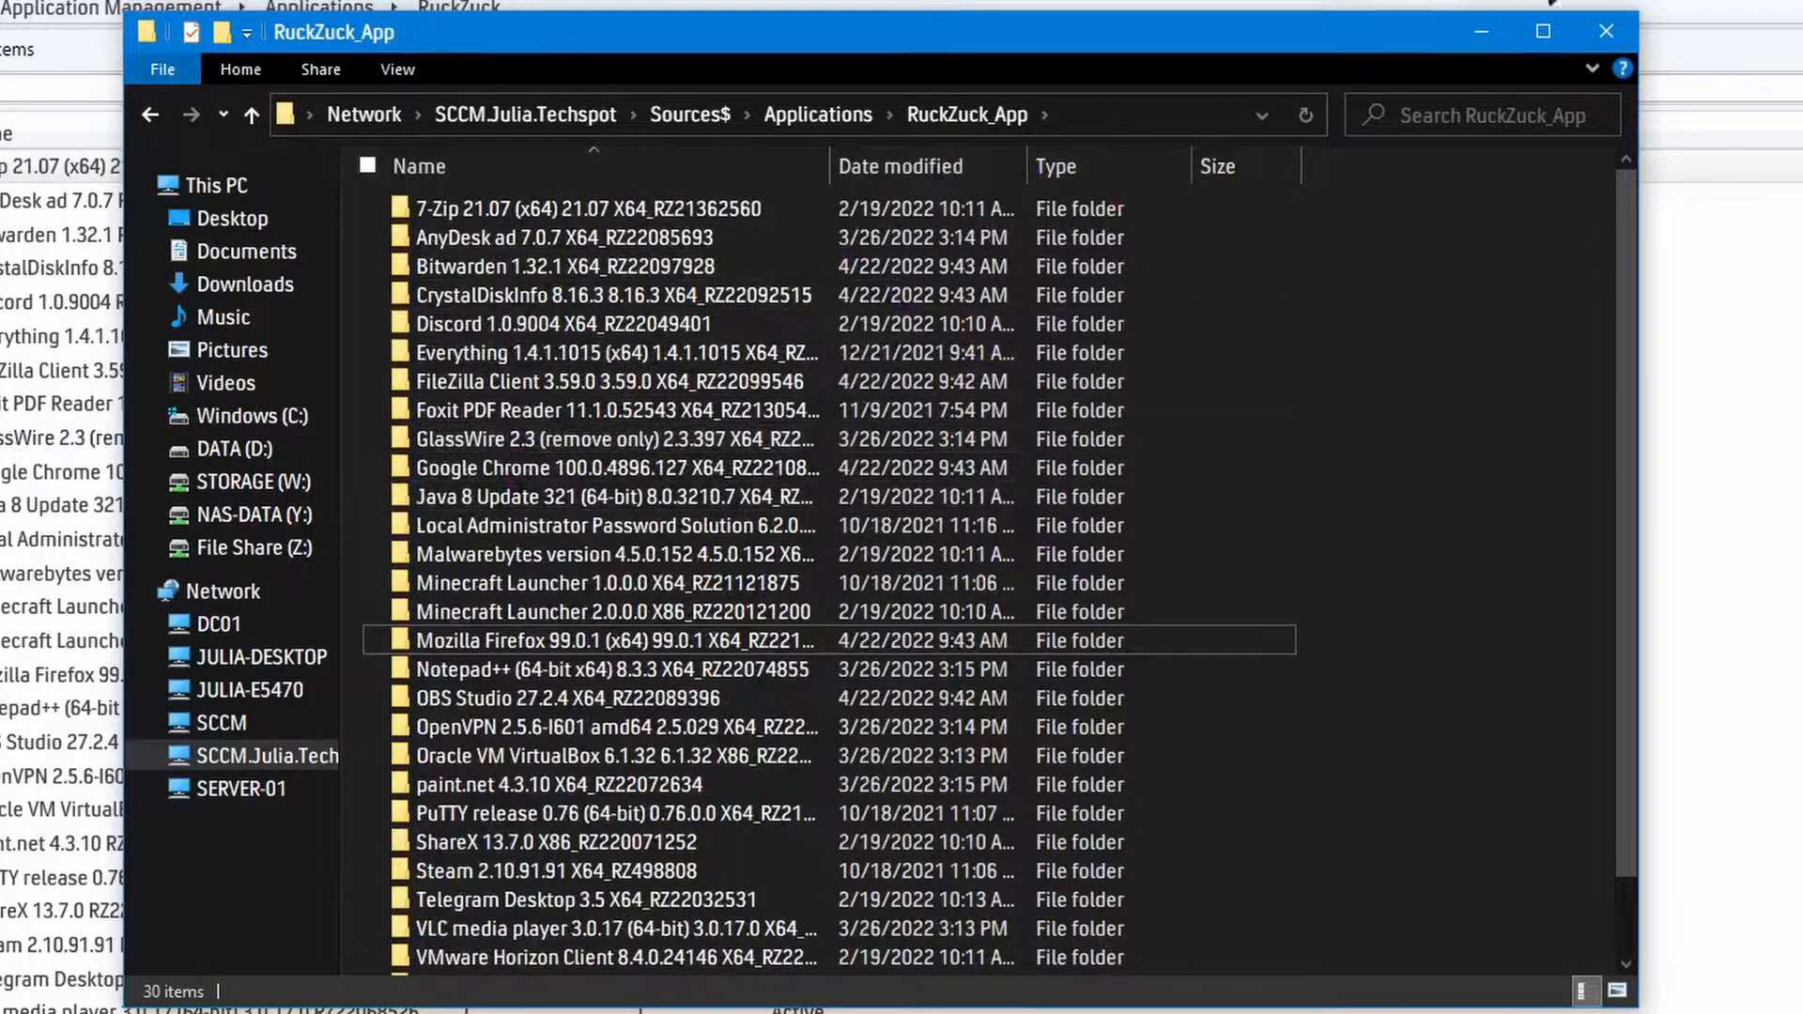
Return to the RuckZuck window and review the new and old versions of all applications with available updates.
click(1481, 31)
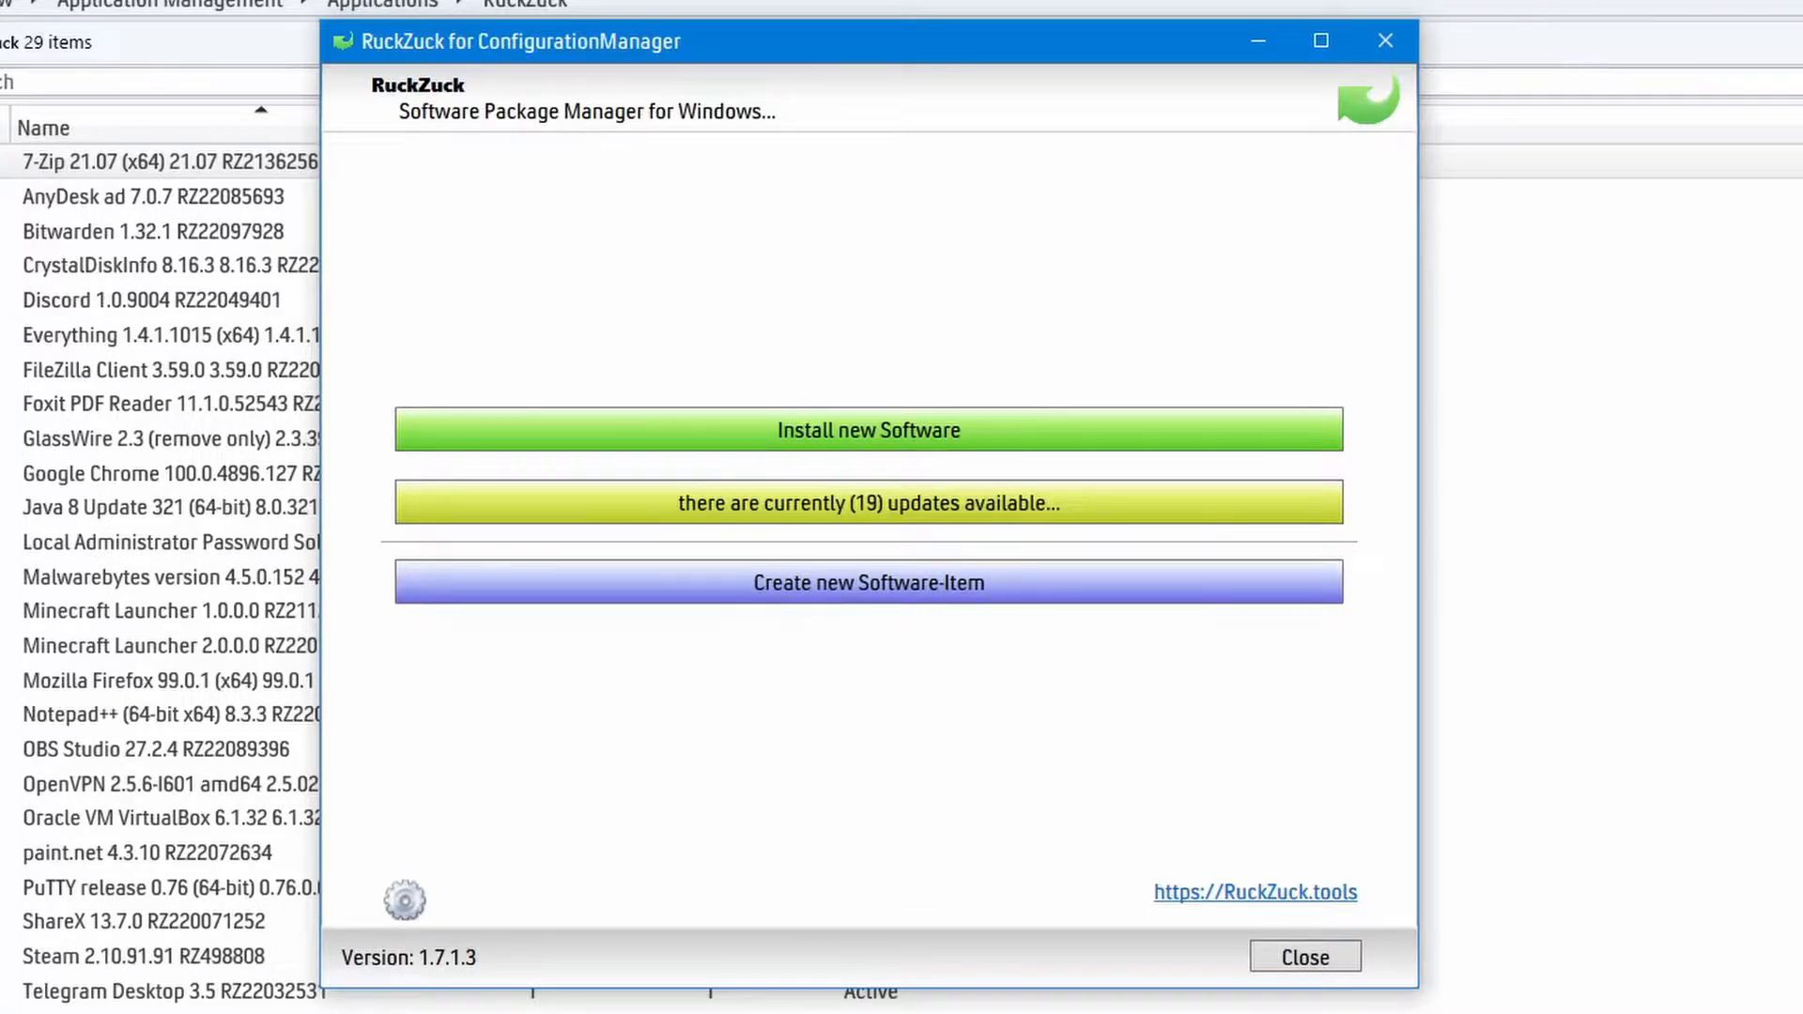
click(741, 503)
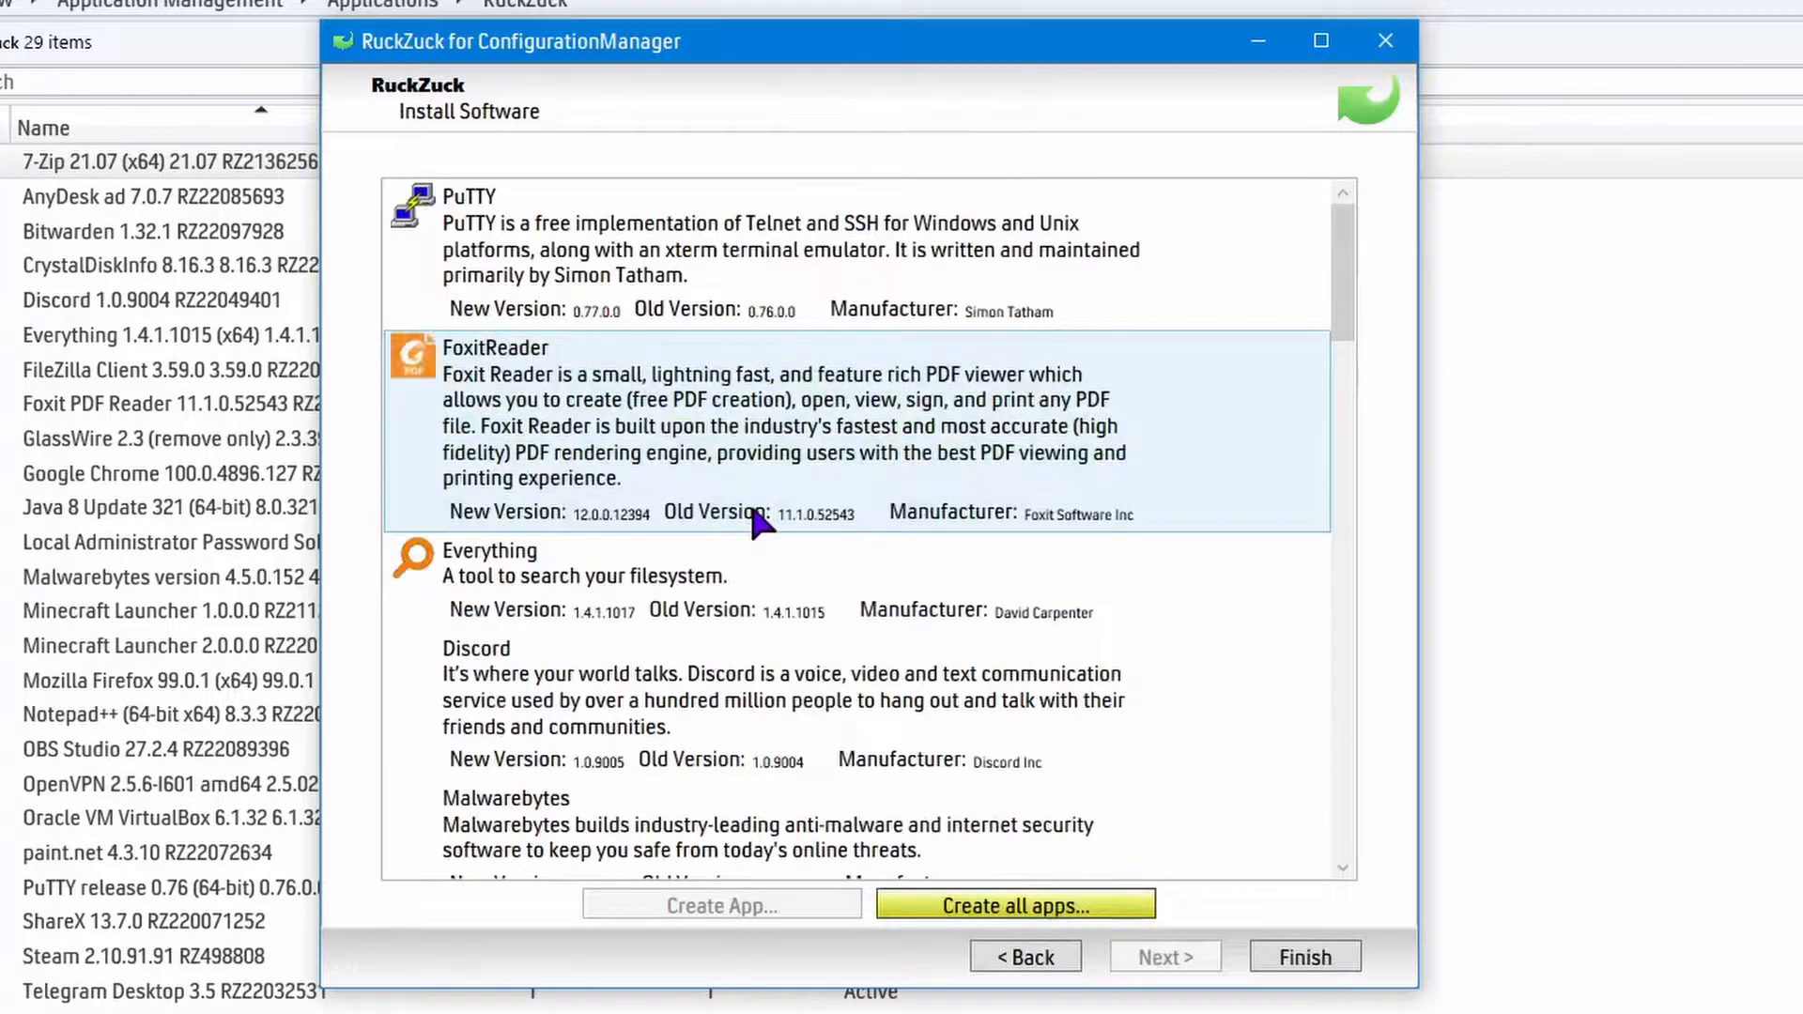
drag(1339, 266, 1350, 854)
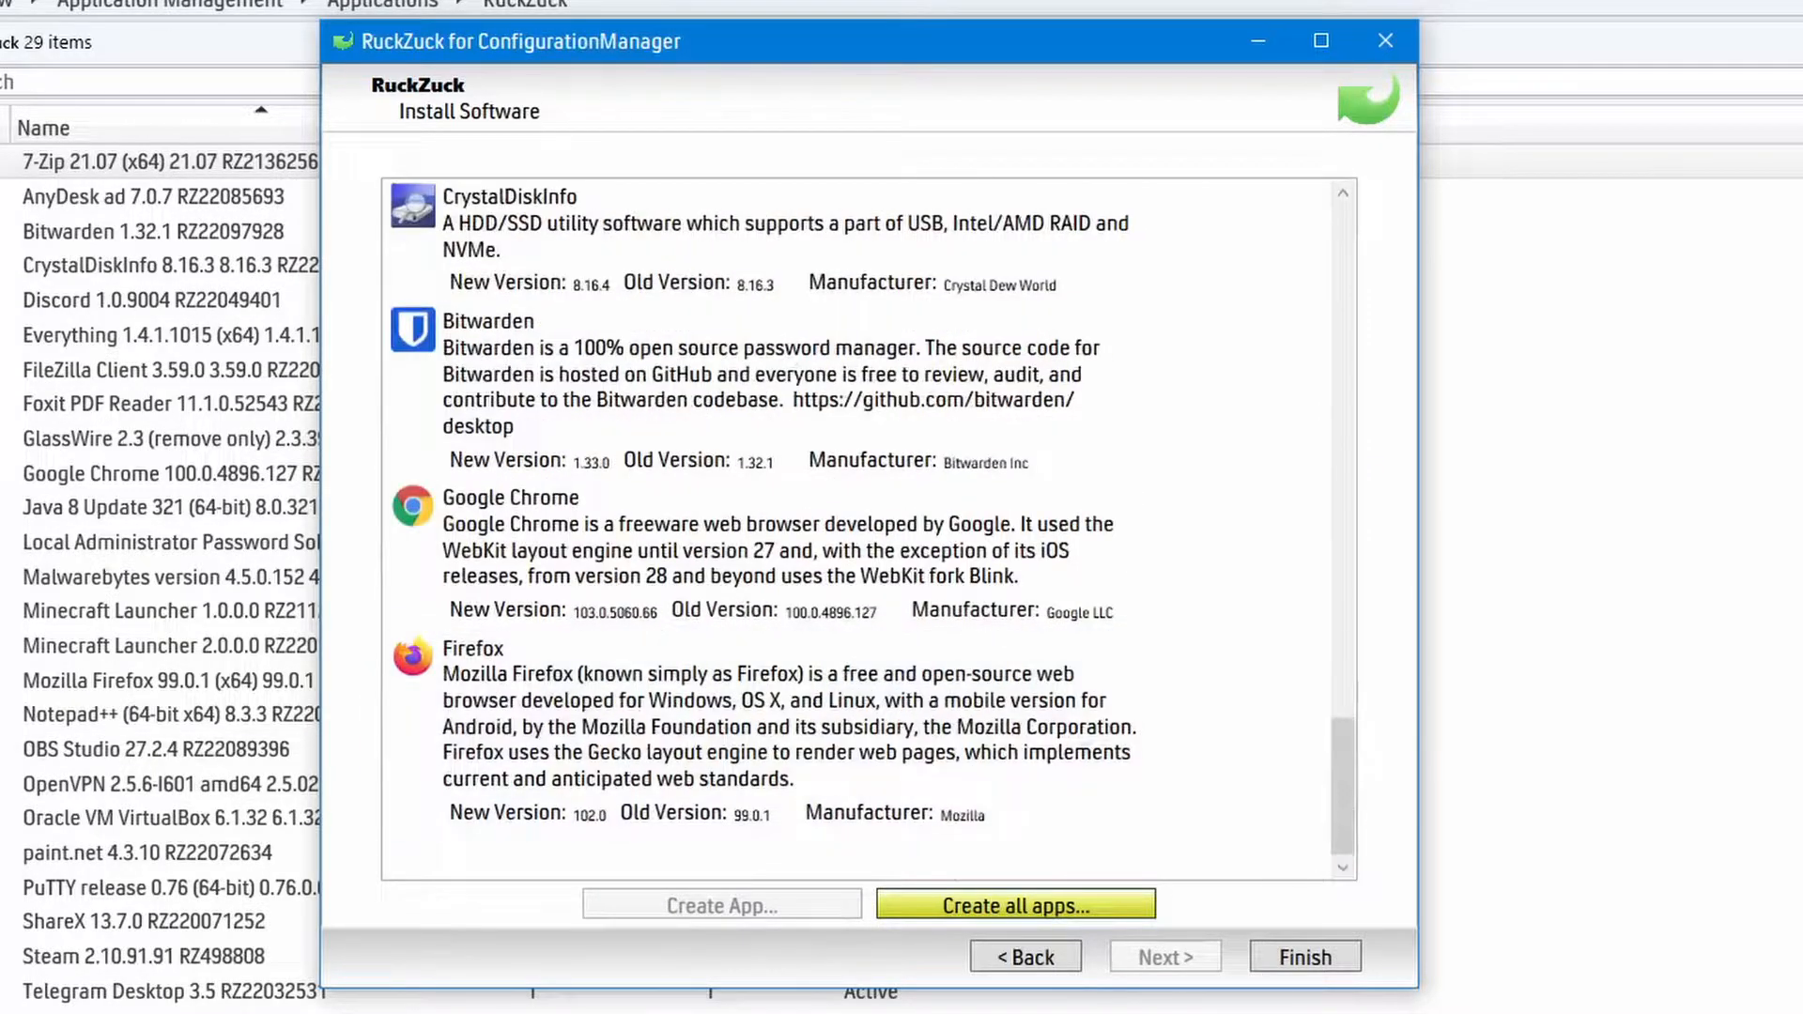
Create all apps with available updates, enlarge the installation queue window and arrange it beside the RuckZuck window.
drag(1348, 746, 1396, 835)
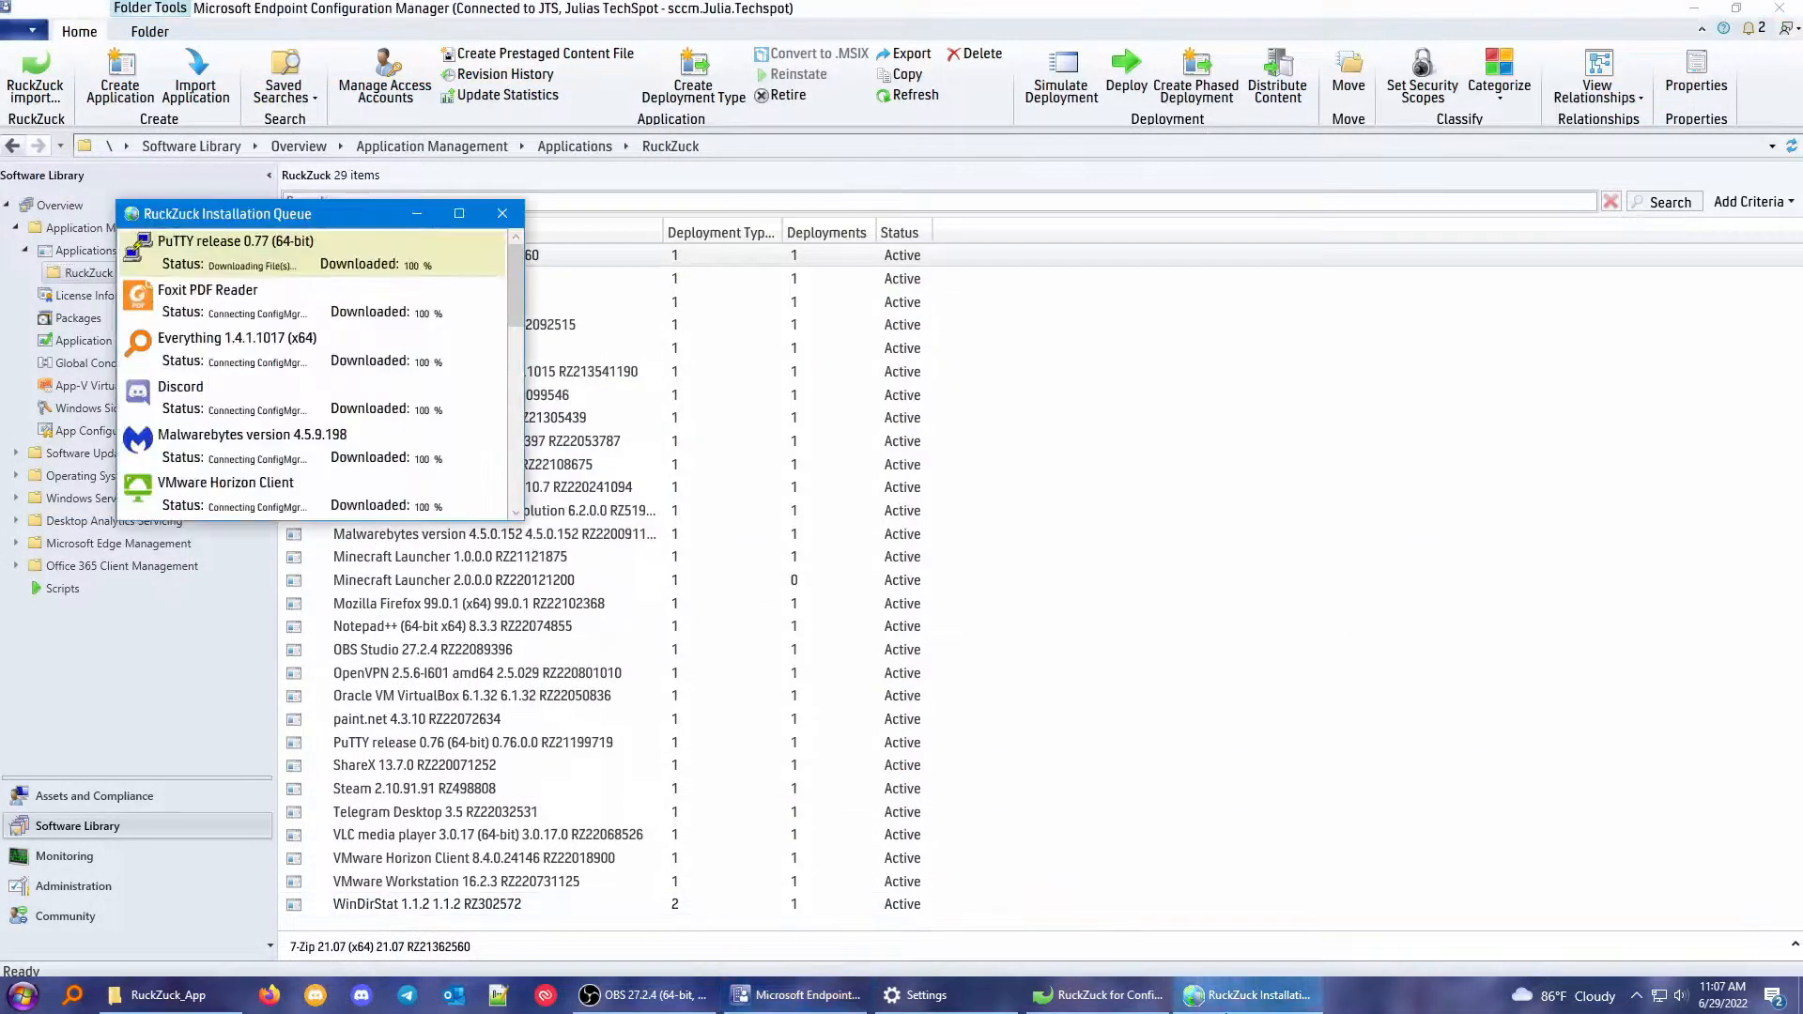
drag(523, 519, 592, 890)
click(1099, 996)
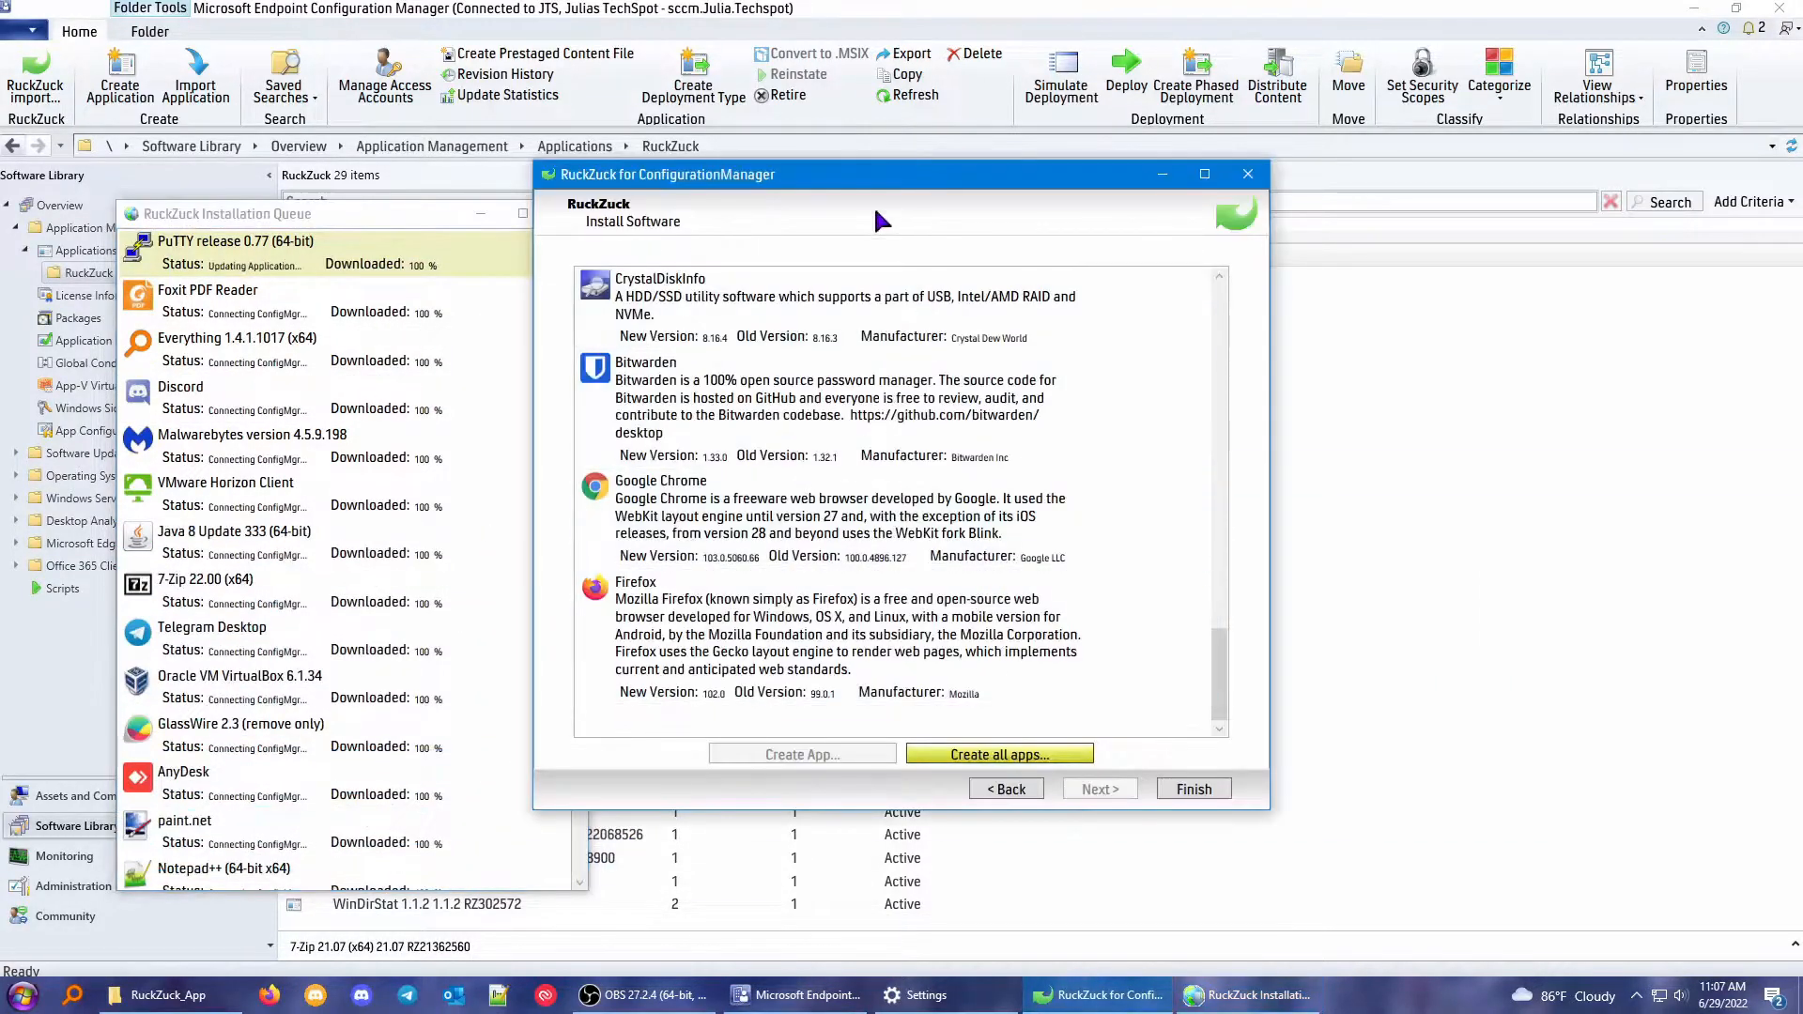
drag(861, 181, 974, 171)
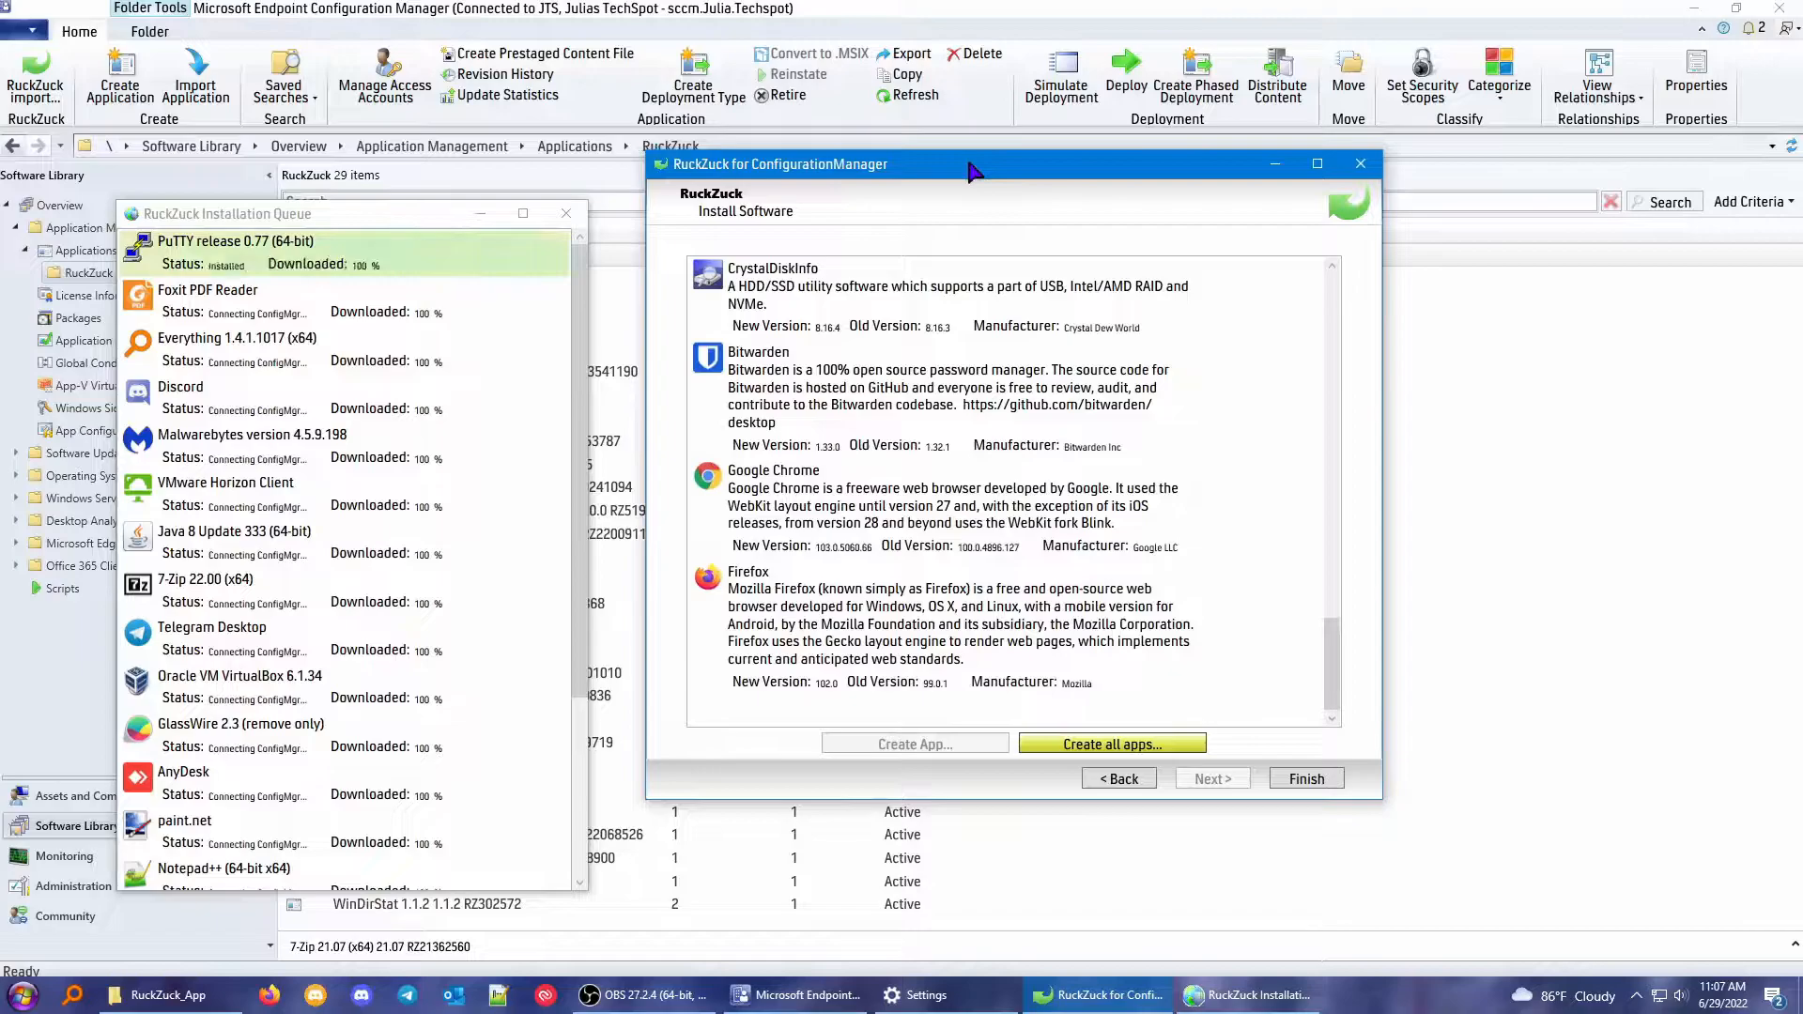
drag(302, 214, 299, 105)
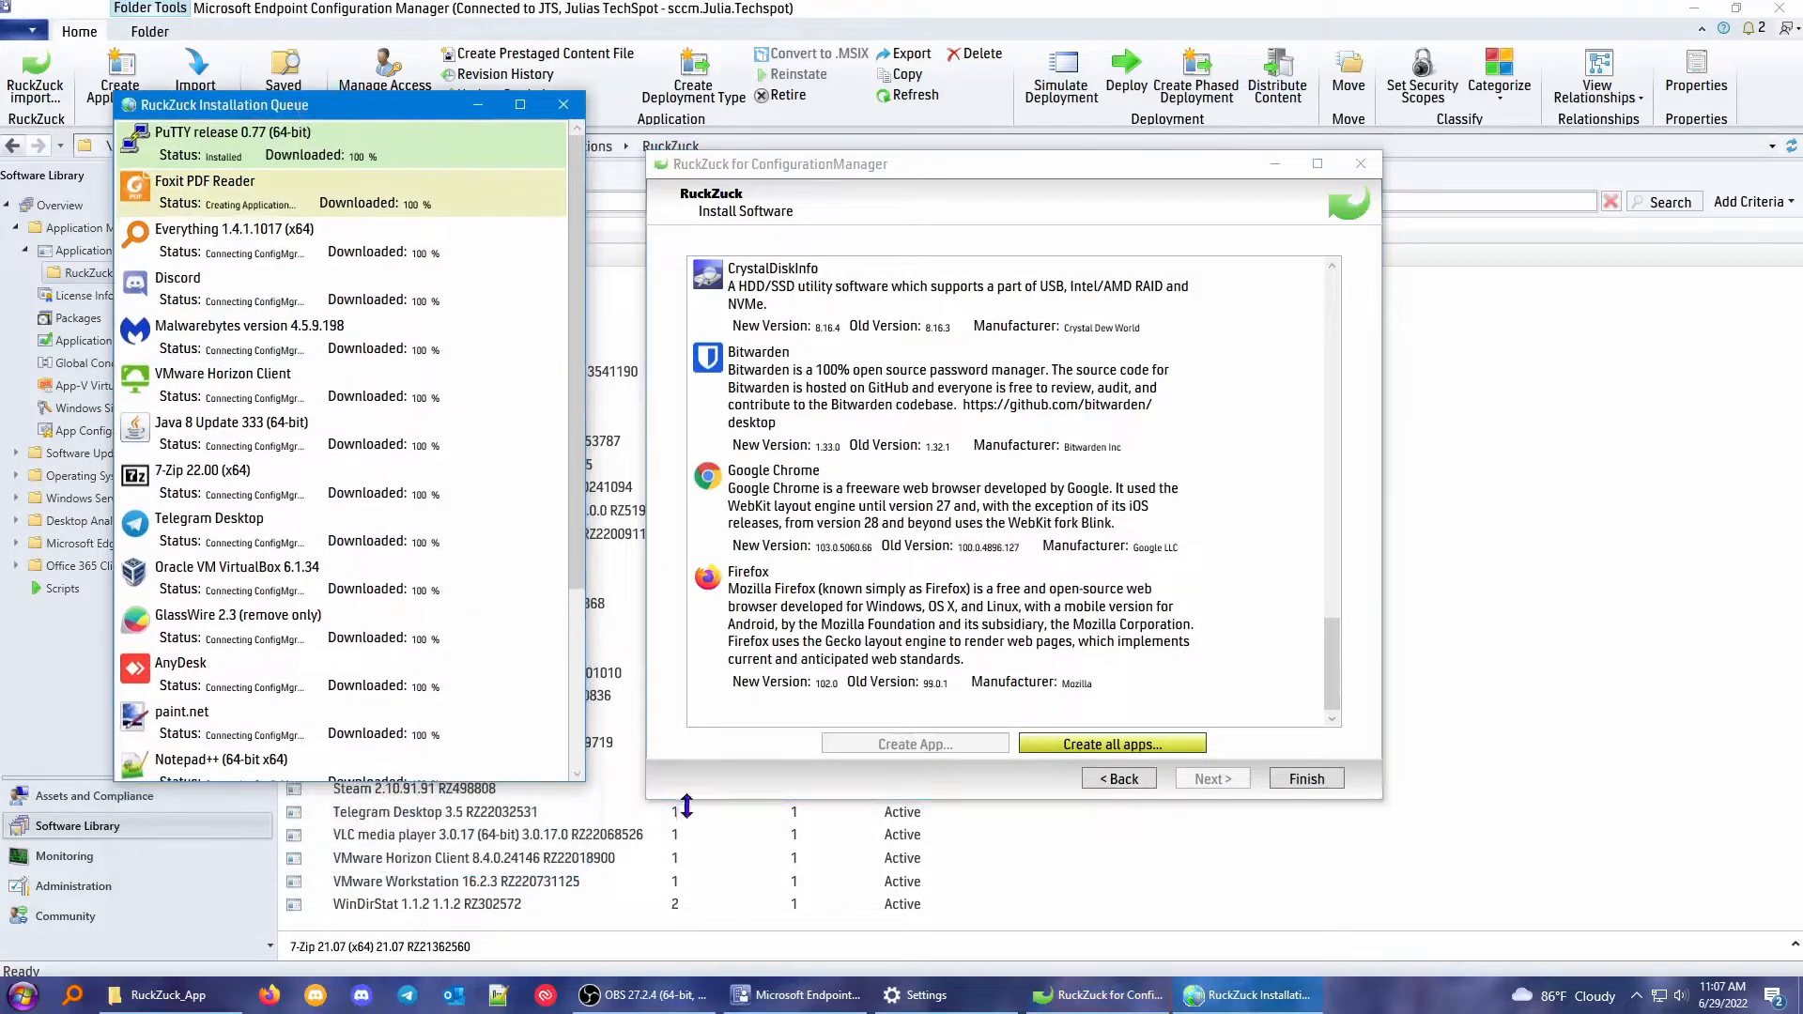
drag(587, 787, 621, 857)
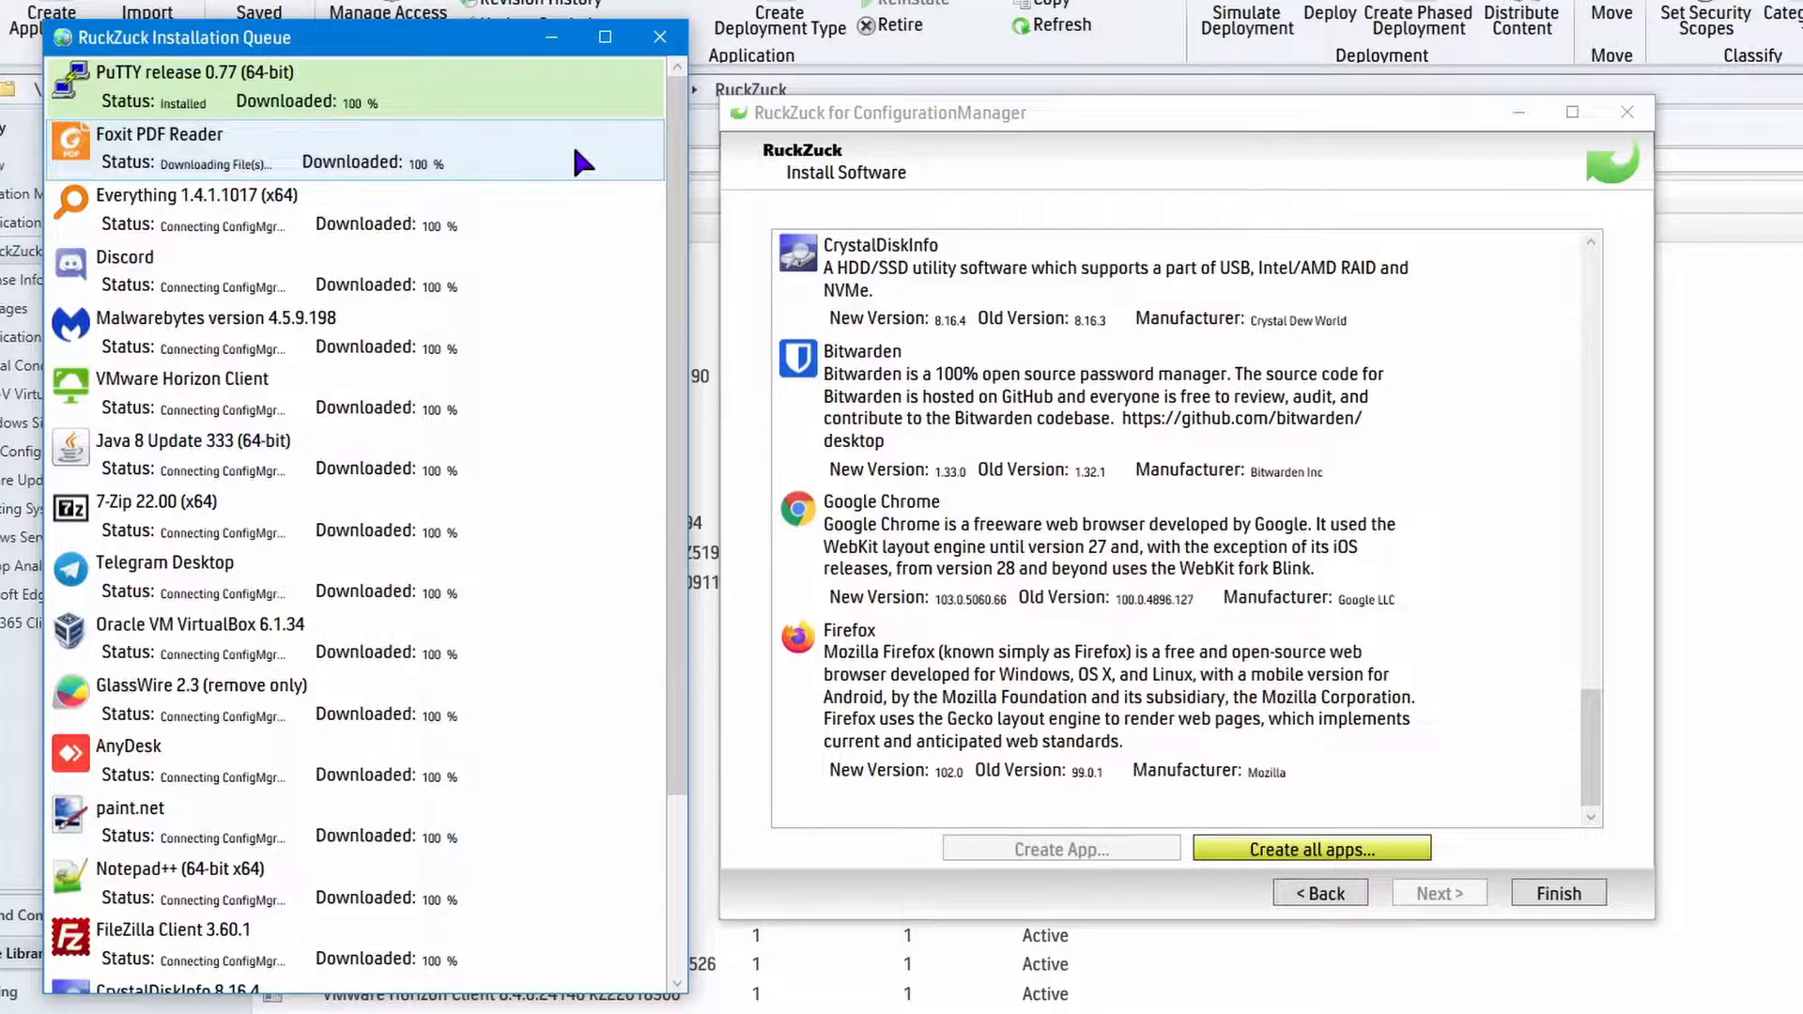
Review the applications in the RuckZuck installation queue through to the end and return to its start.
drag(671, 479, 702, 355)
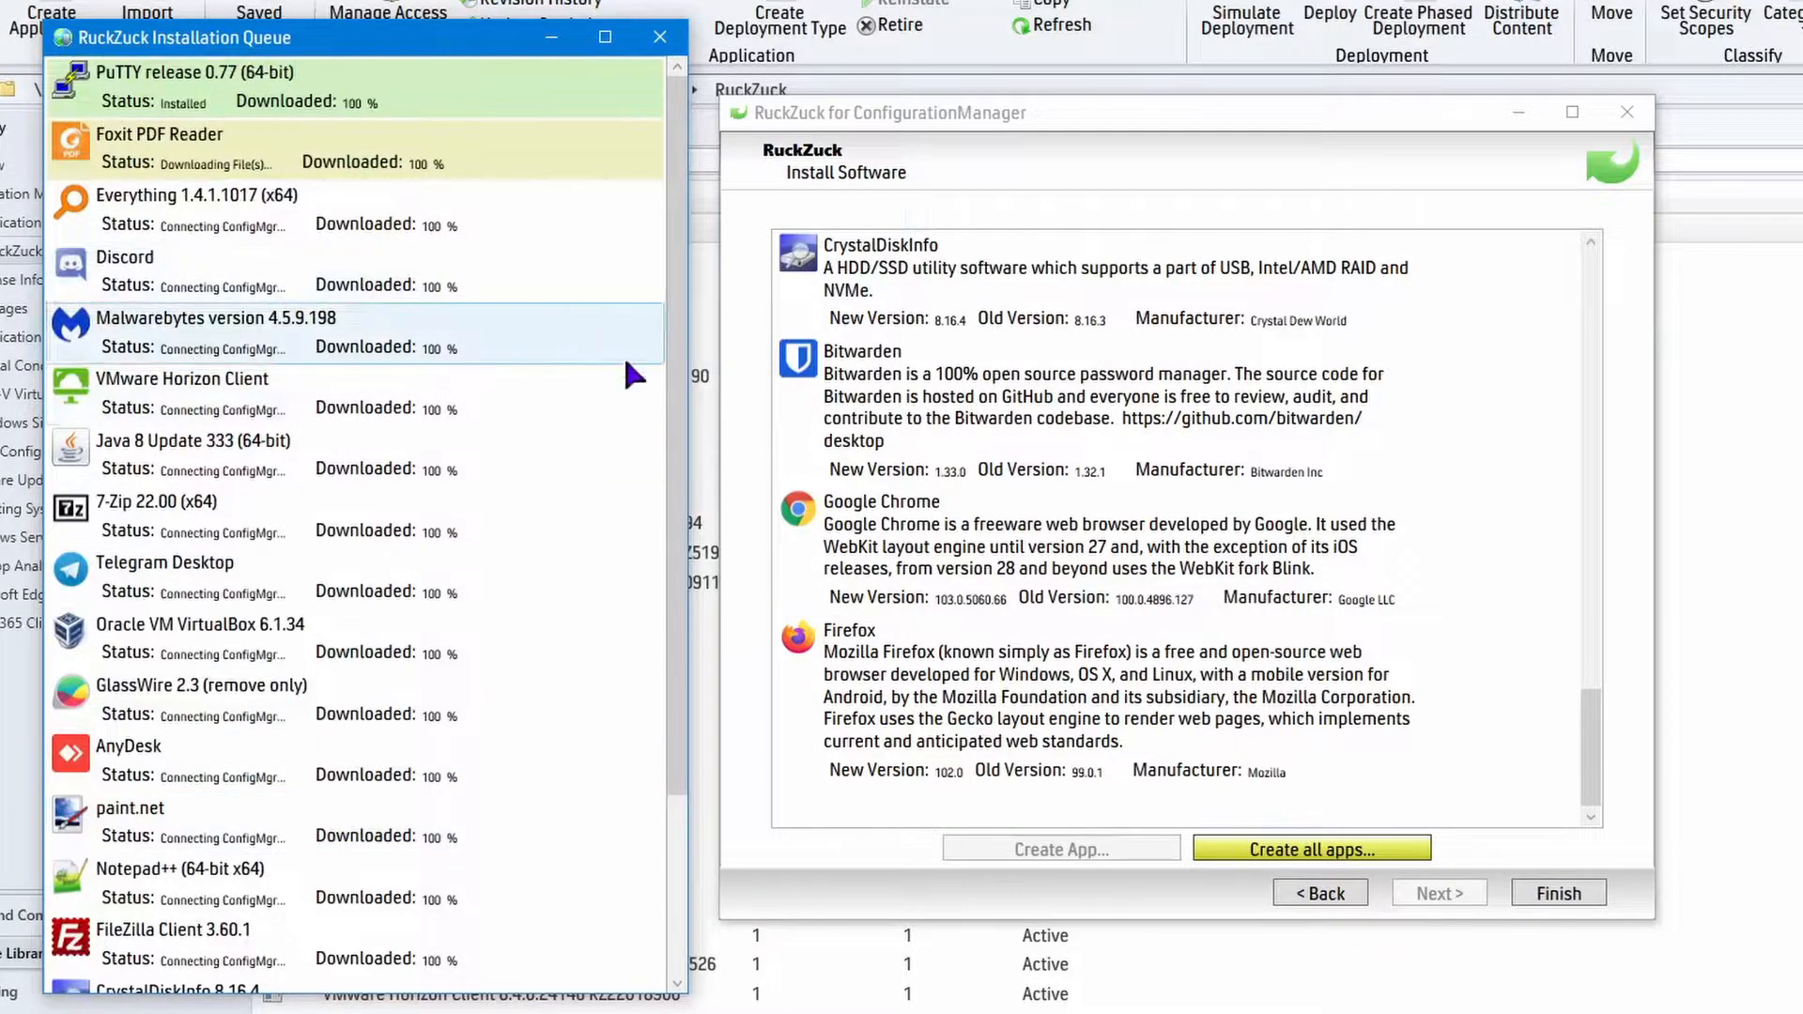
scroll(668, 695, down, 5)
scroll(652, 609, up, 5)
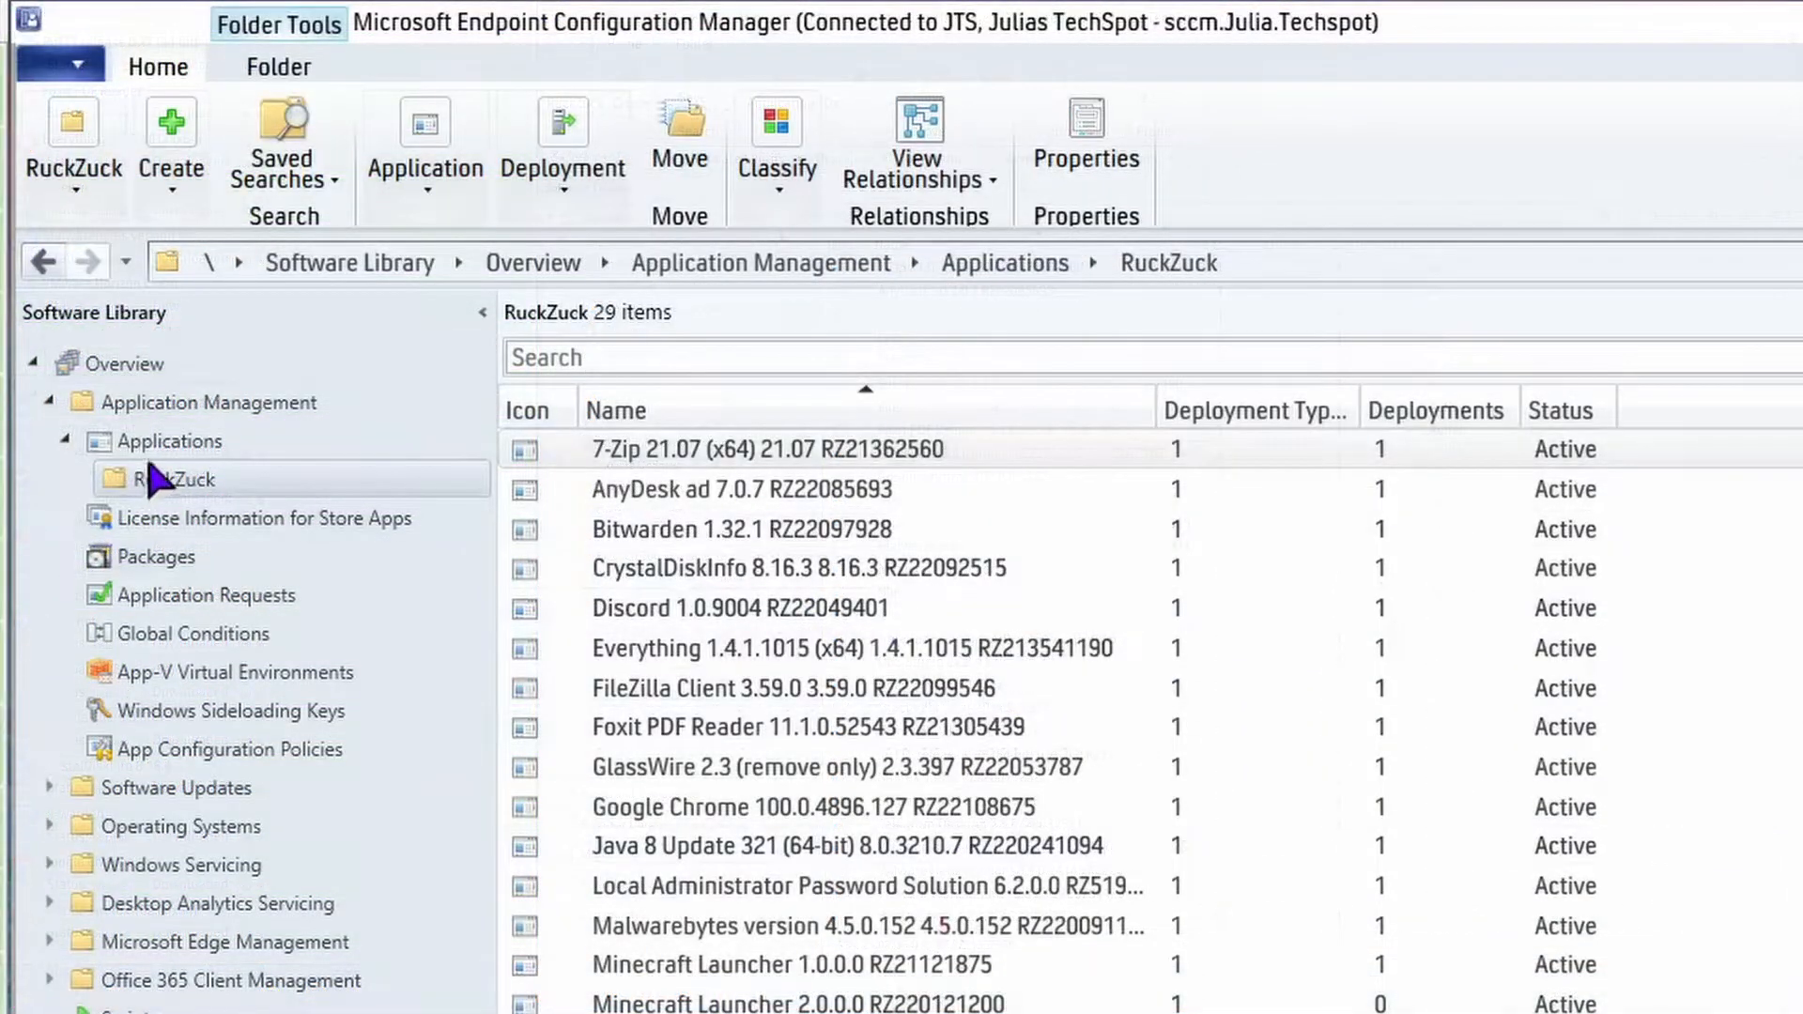
Reload the RuckZuck application folder in Configuration Manager and review its list of old and new application versions.
click(175, 439)
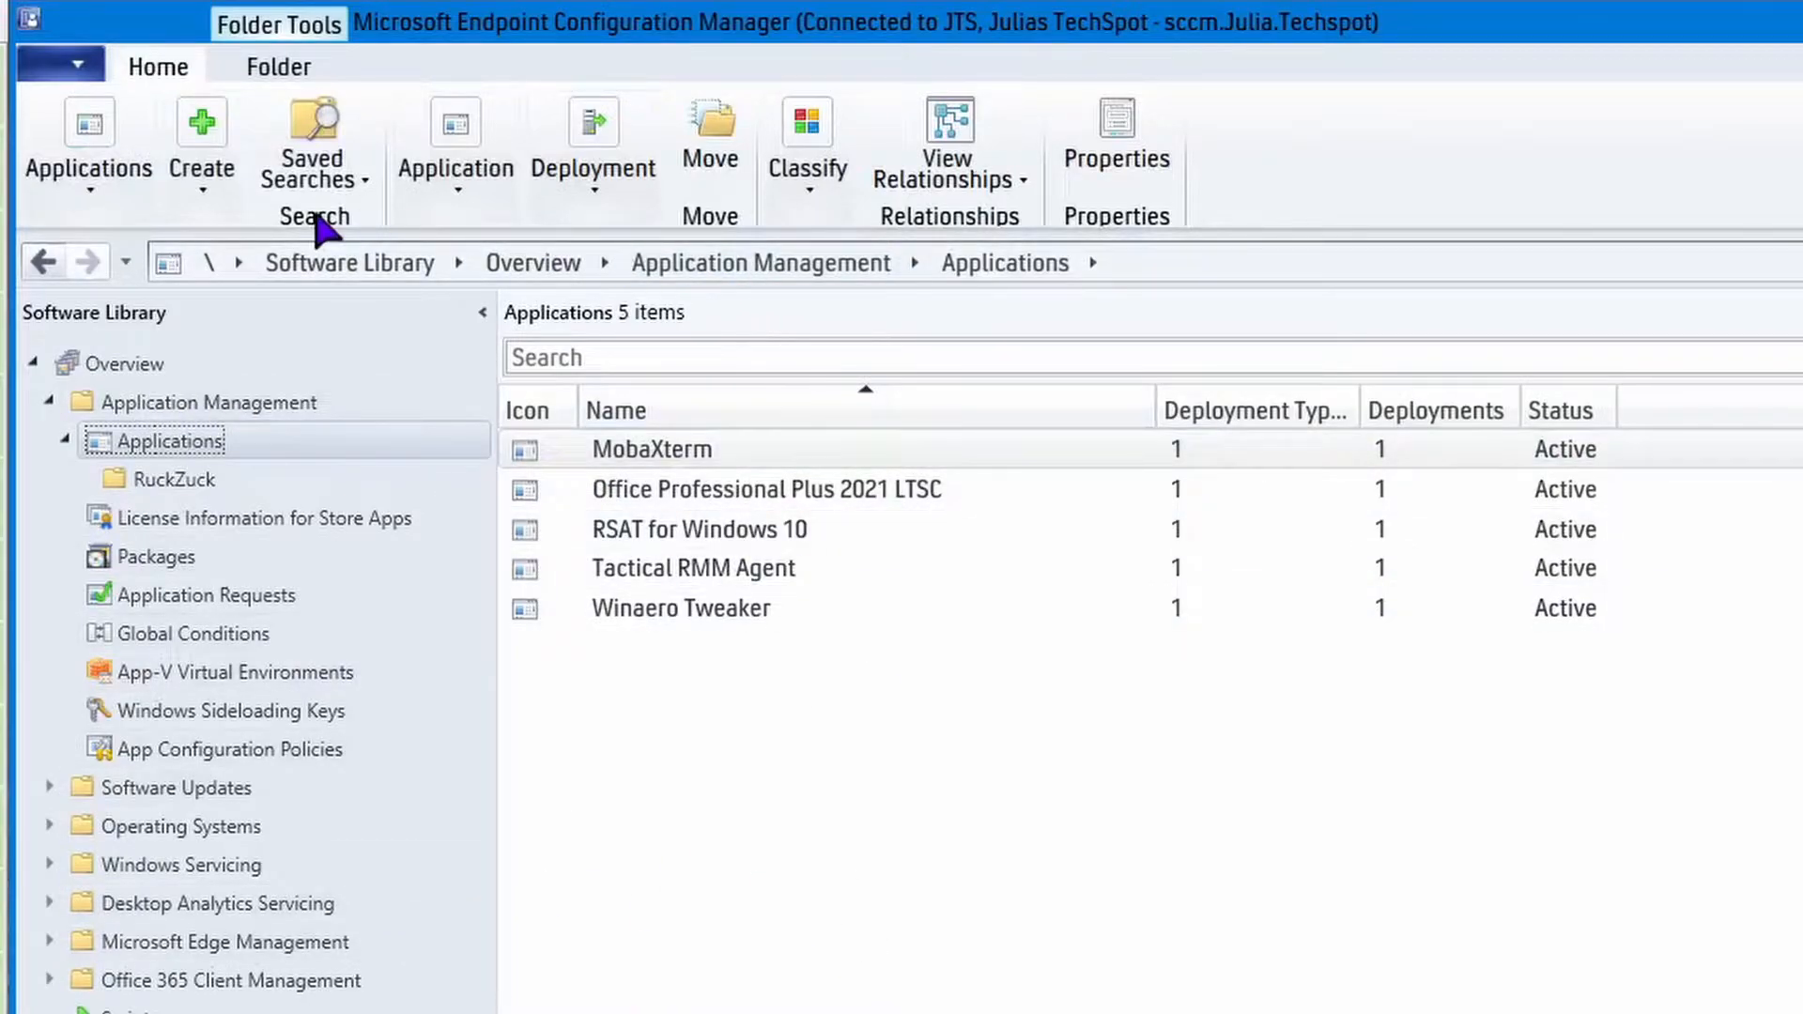
click(150, 478)
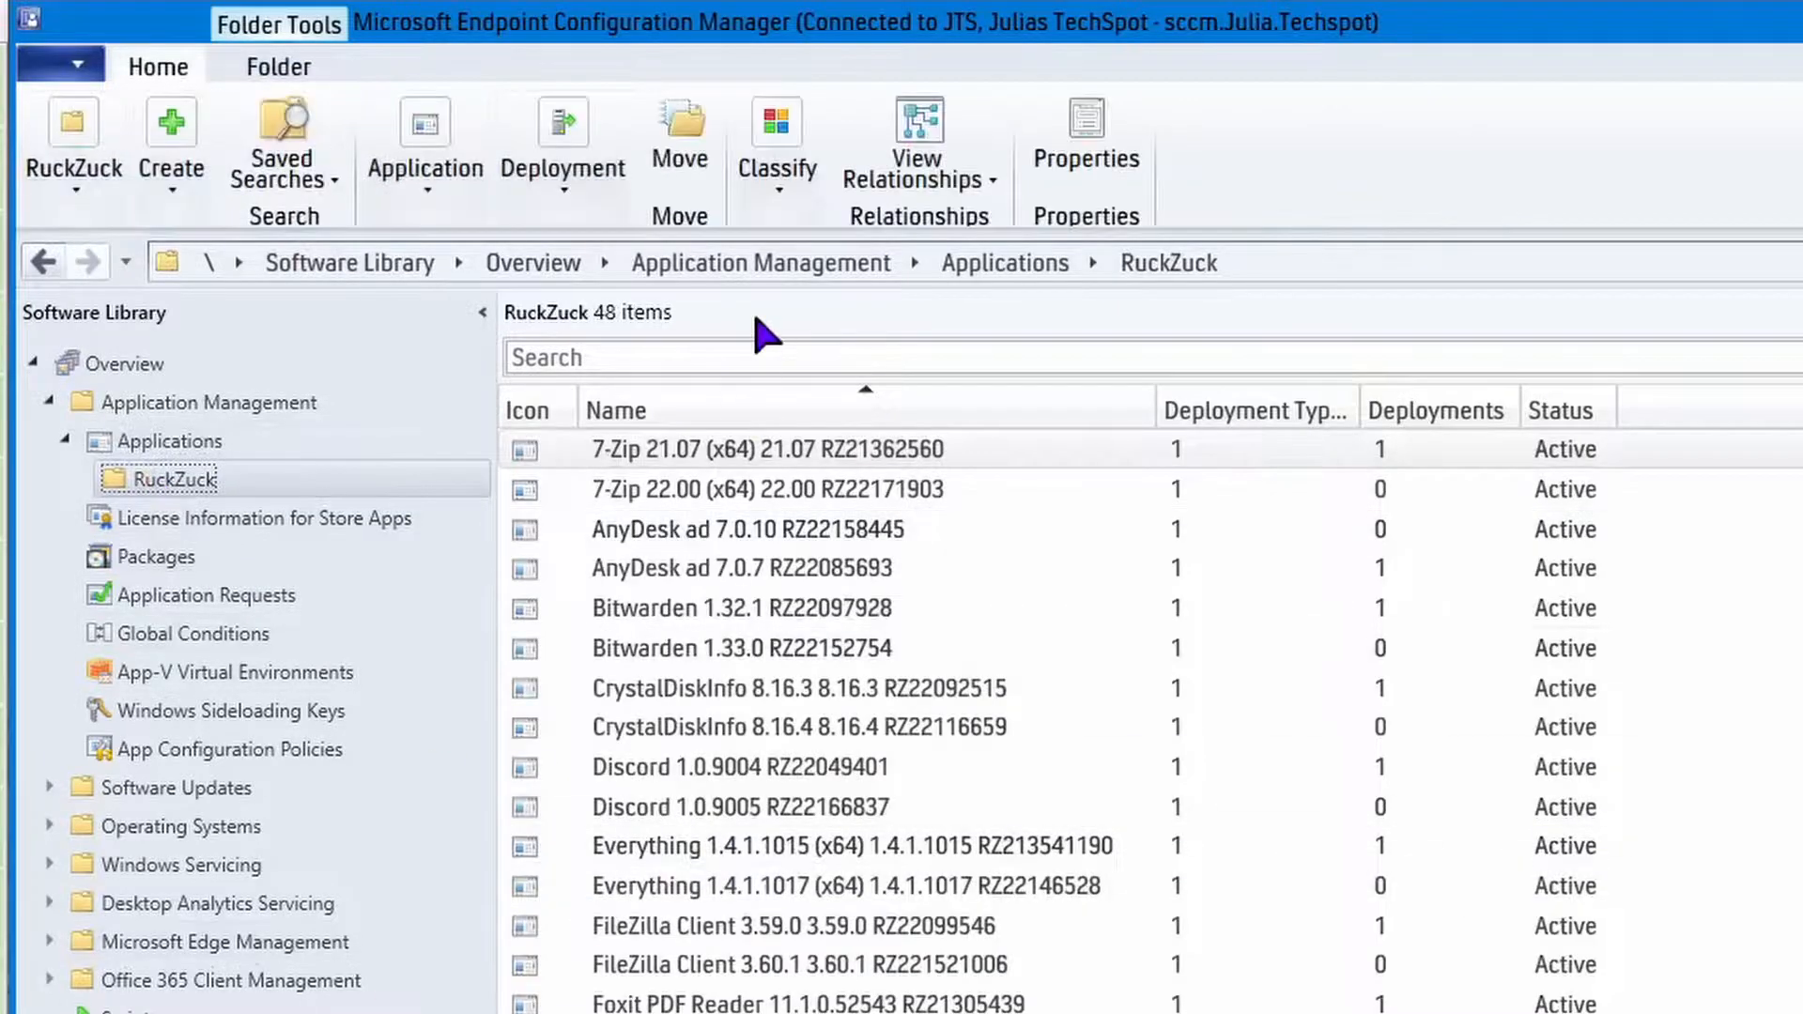
scroll(1033, 714, down, 6)
scroll(1032, 714, up, 6)
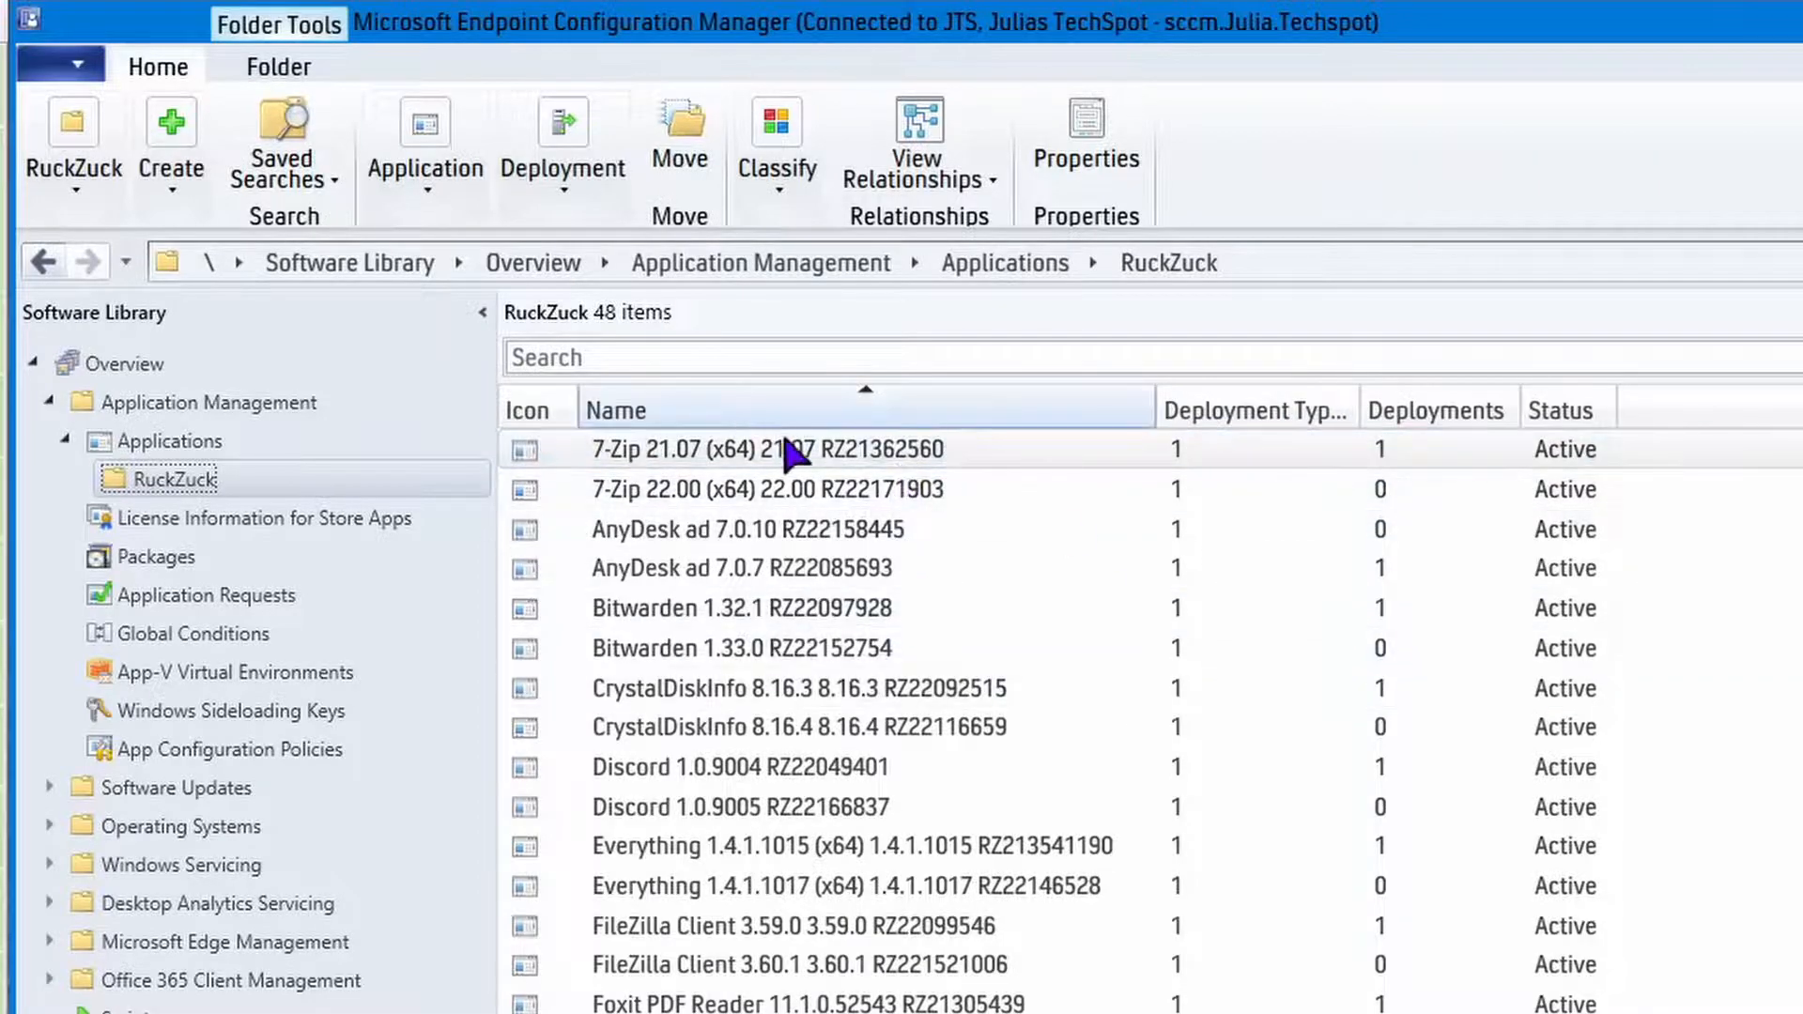
Expand the details of the 7-Zip 21.07 application and examine its properties, statistics and content status.
click(878, 456)
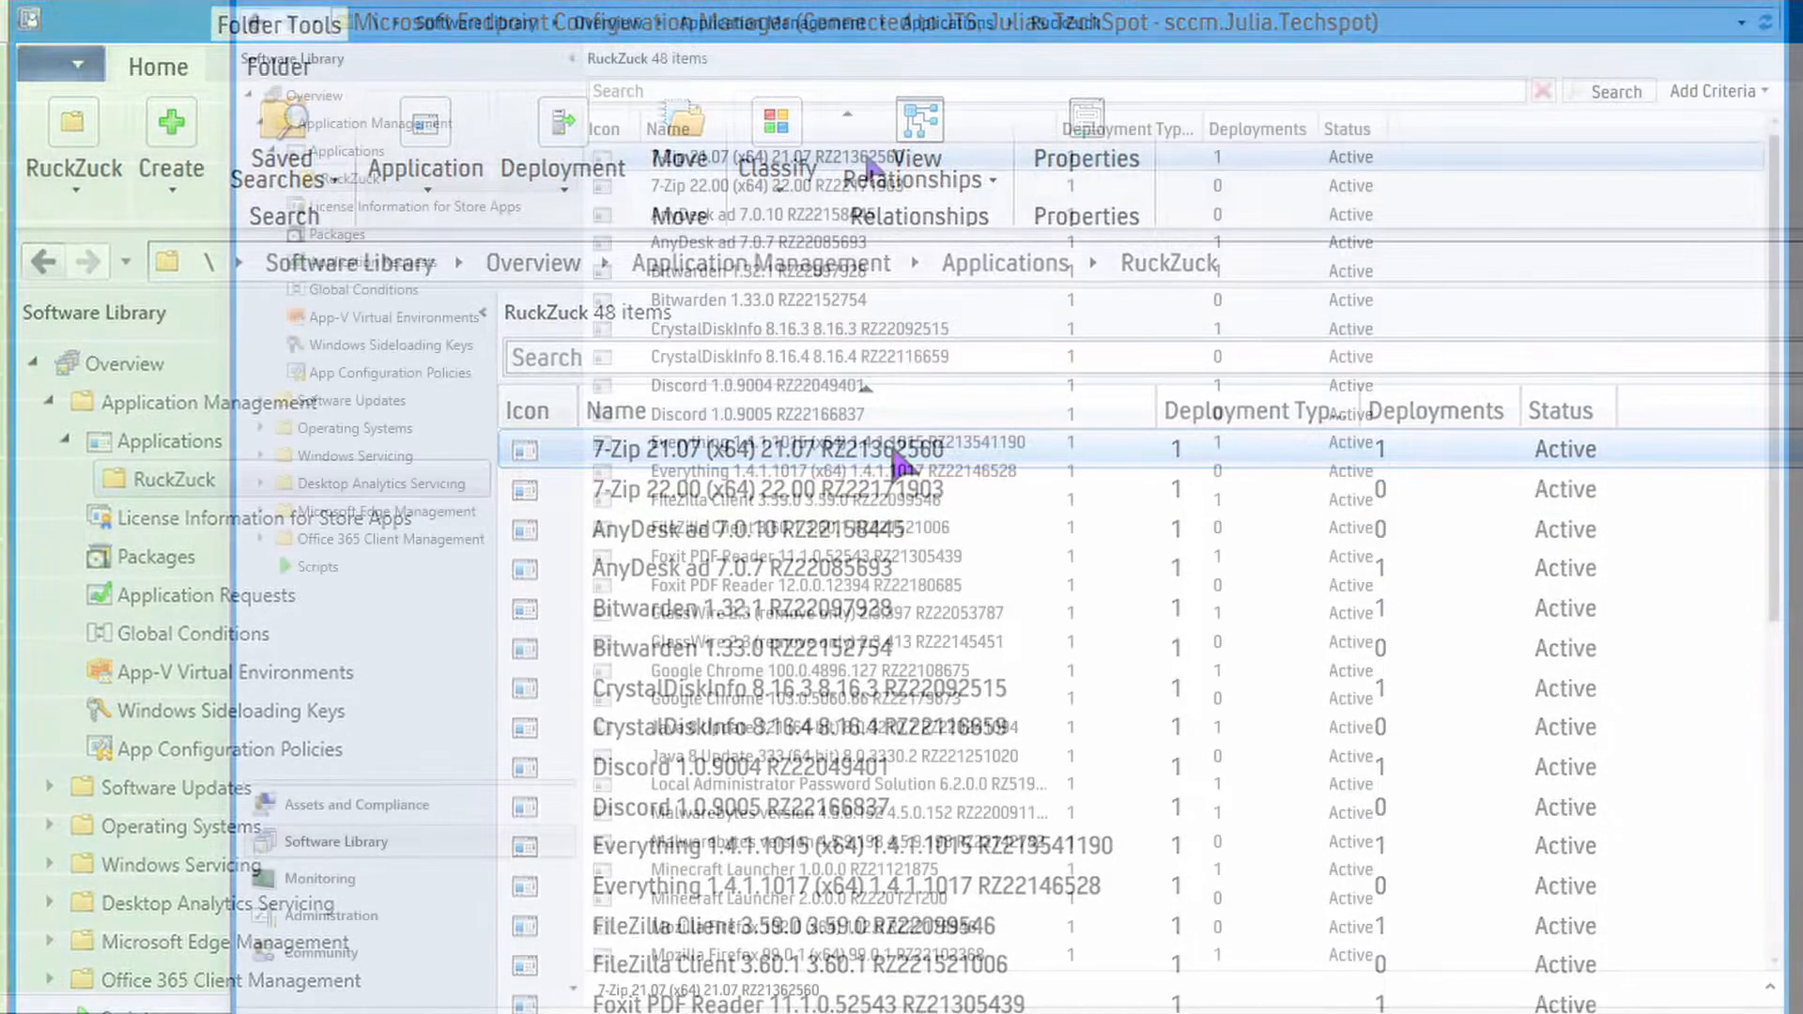
drag(975, 971, 936, 622)
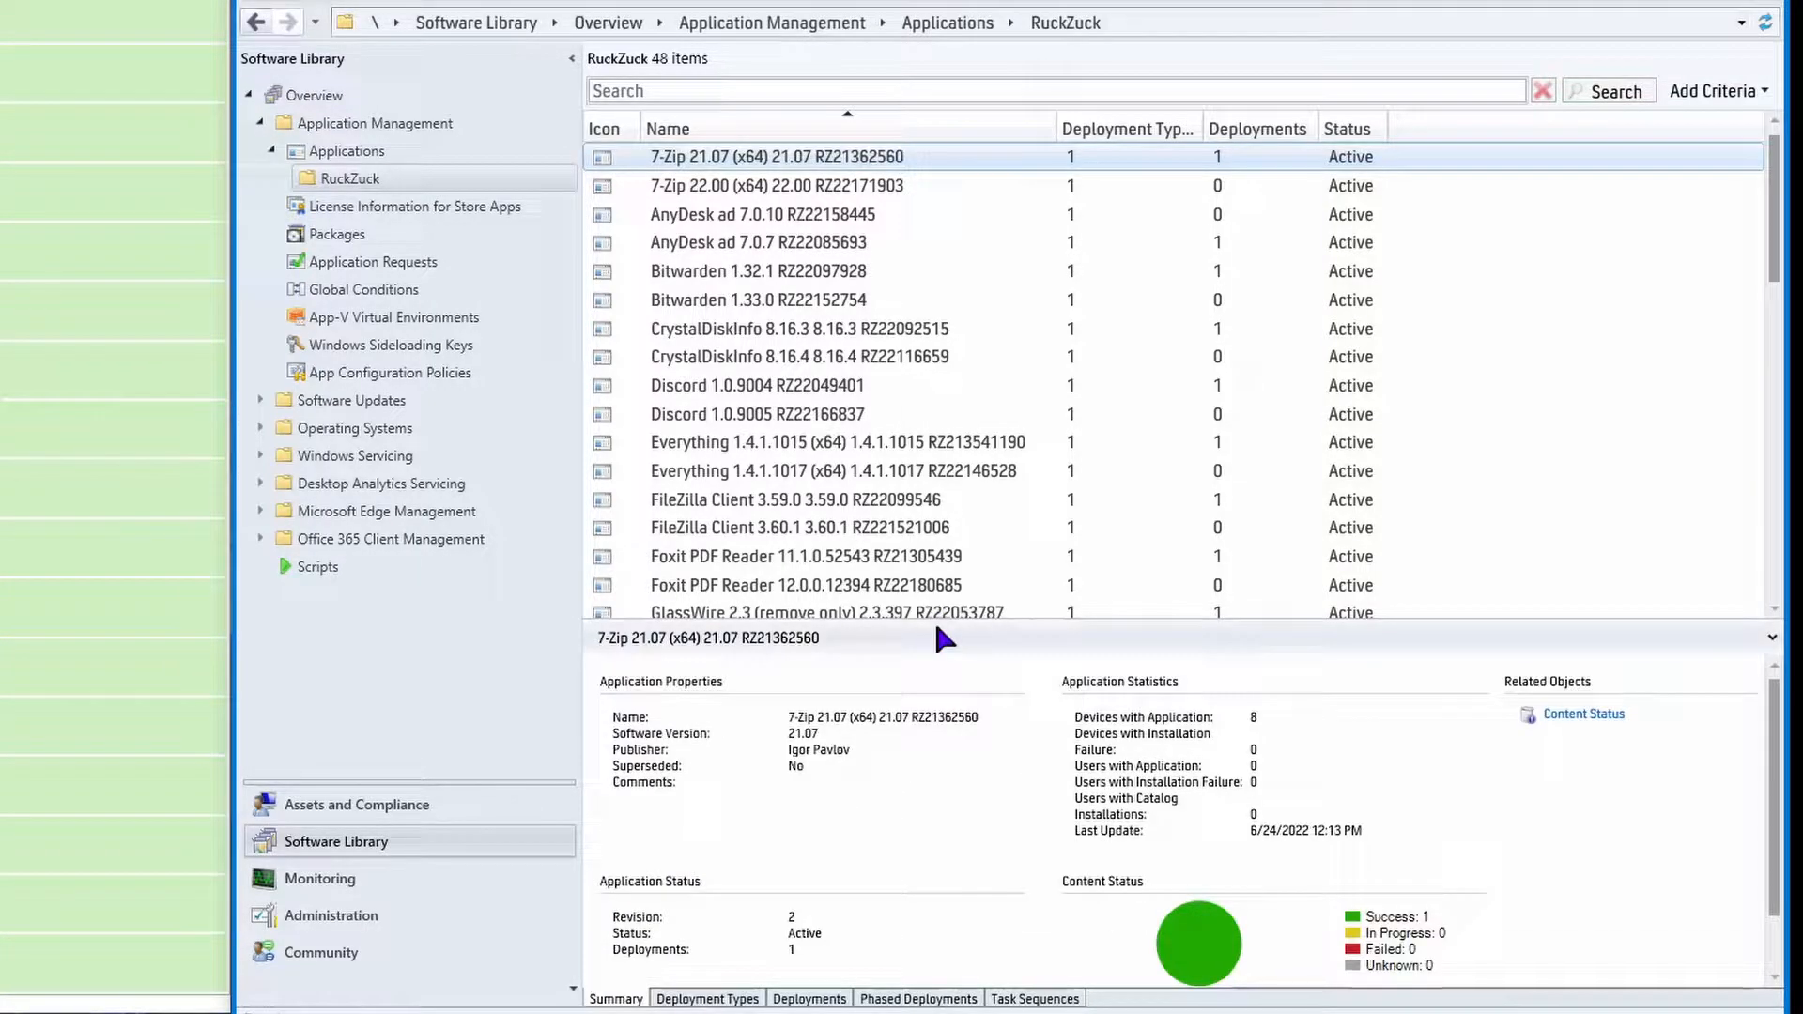
click(936, 627)
click(800, 157)
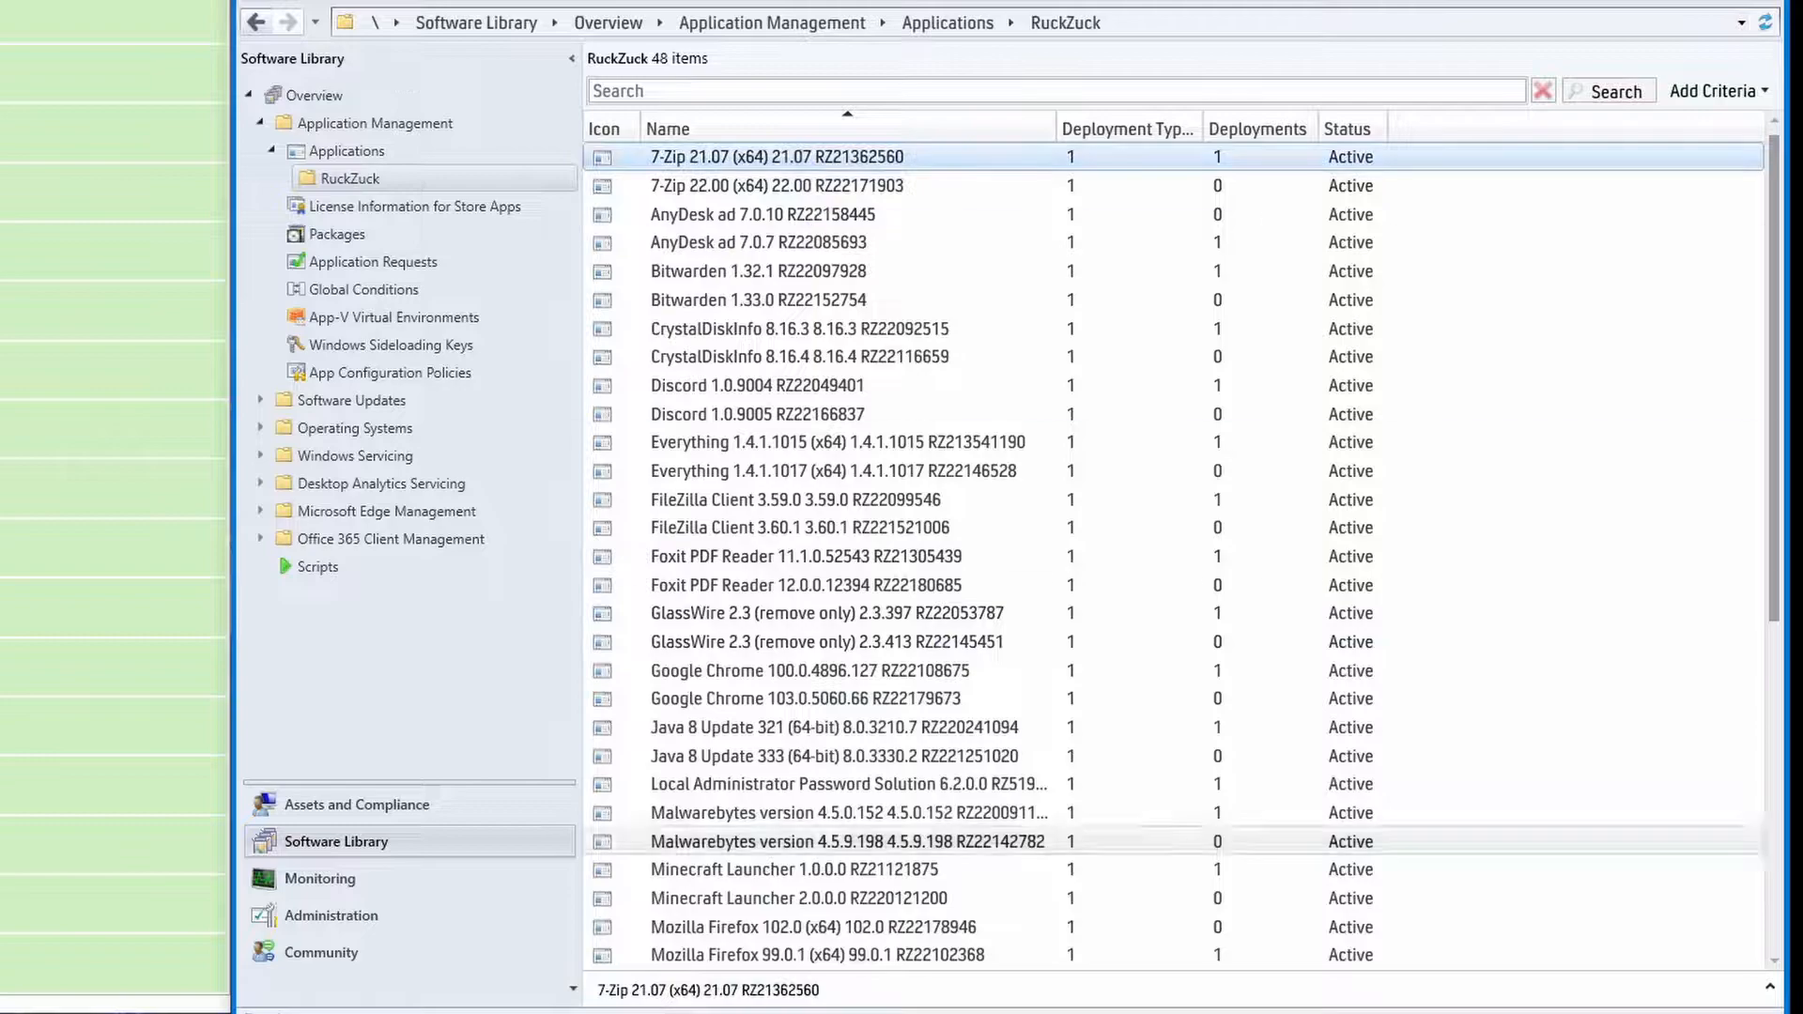
drag(723, 974, 805, 536)
click(1281, 637)
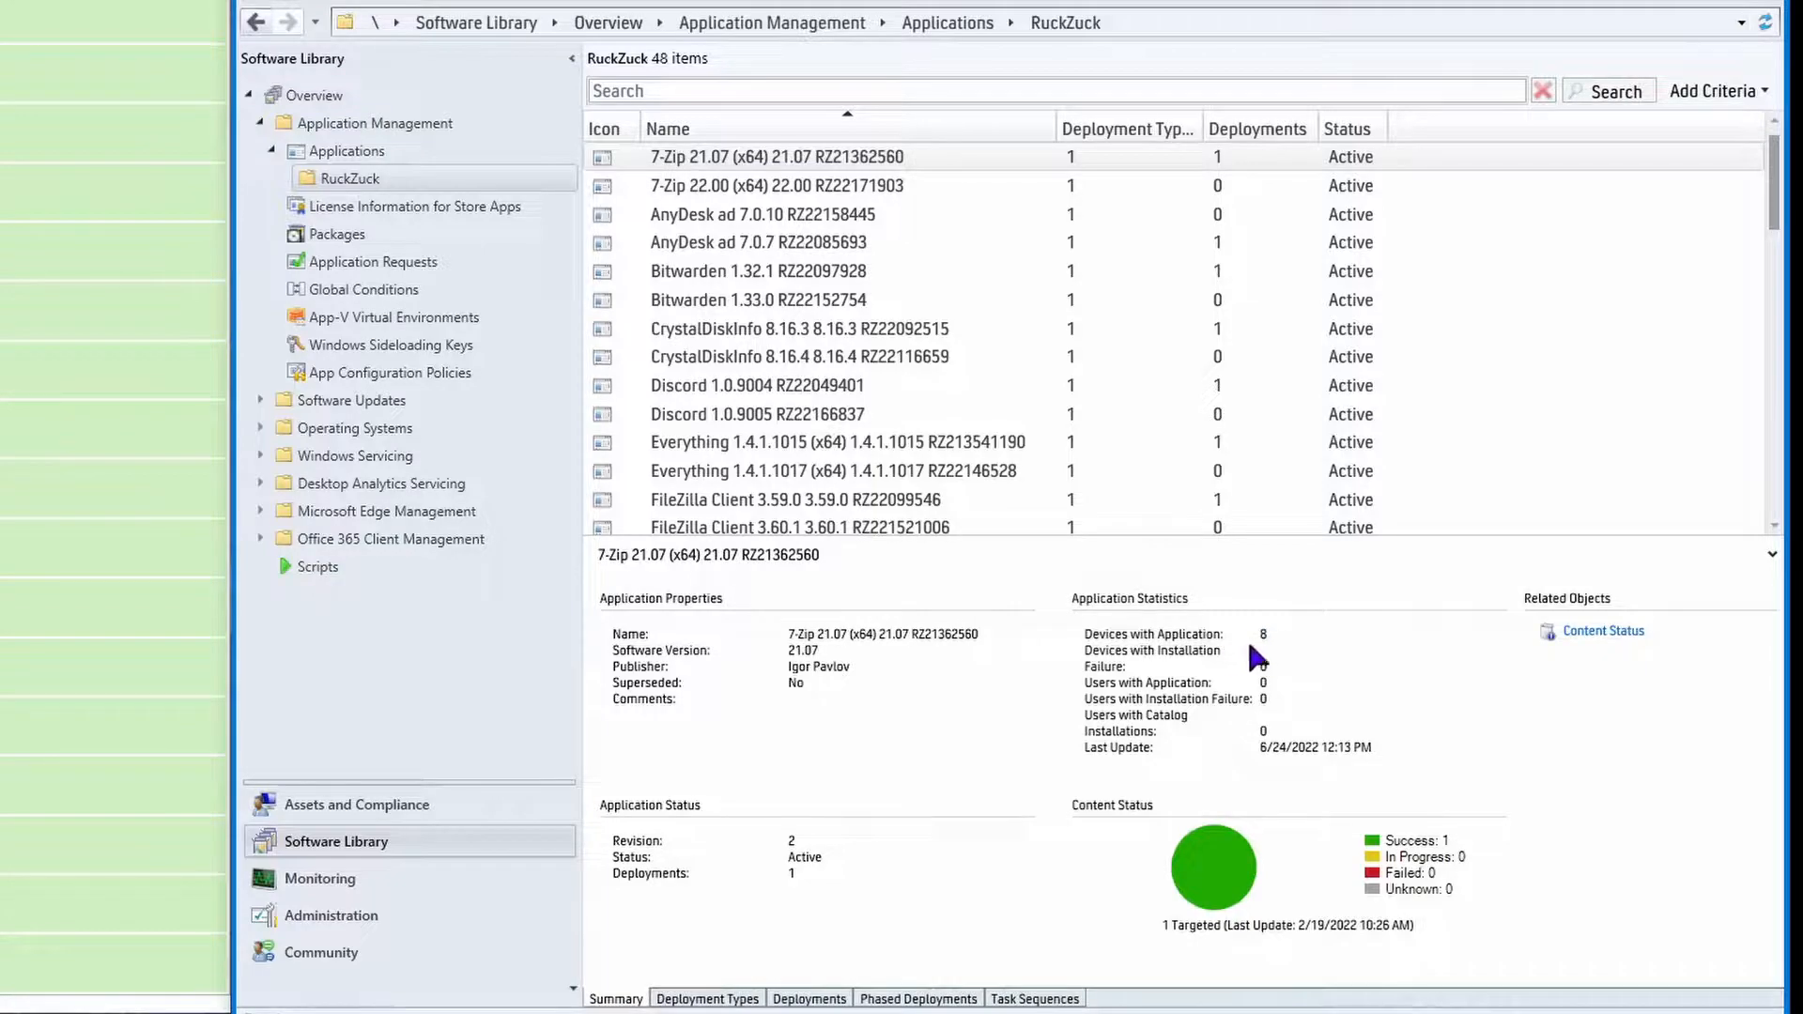
click(1395, 853)
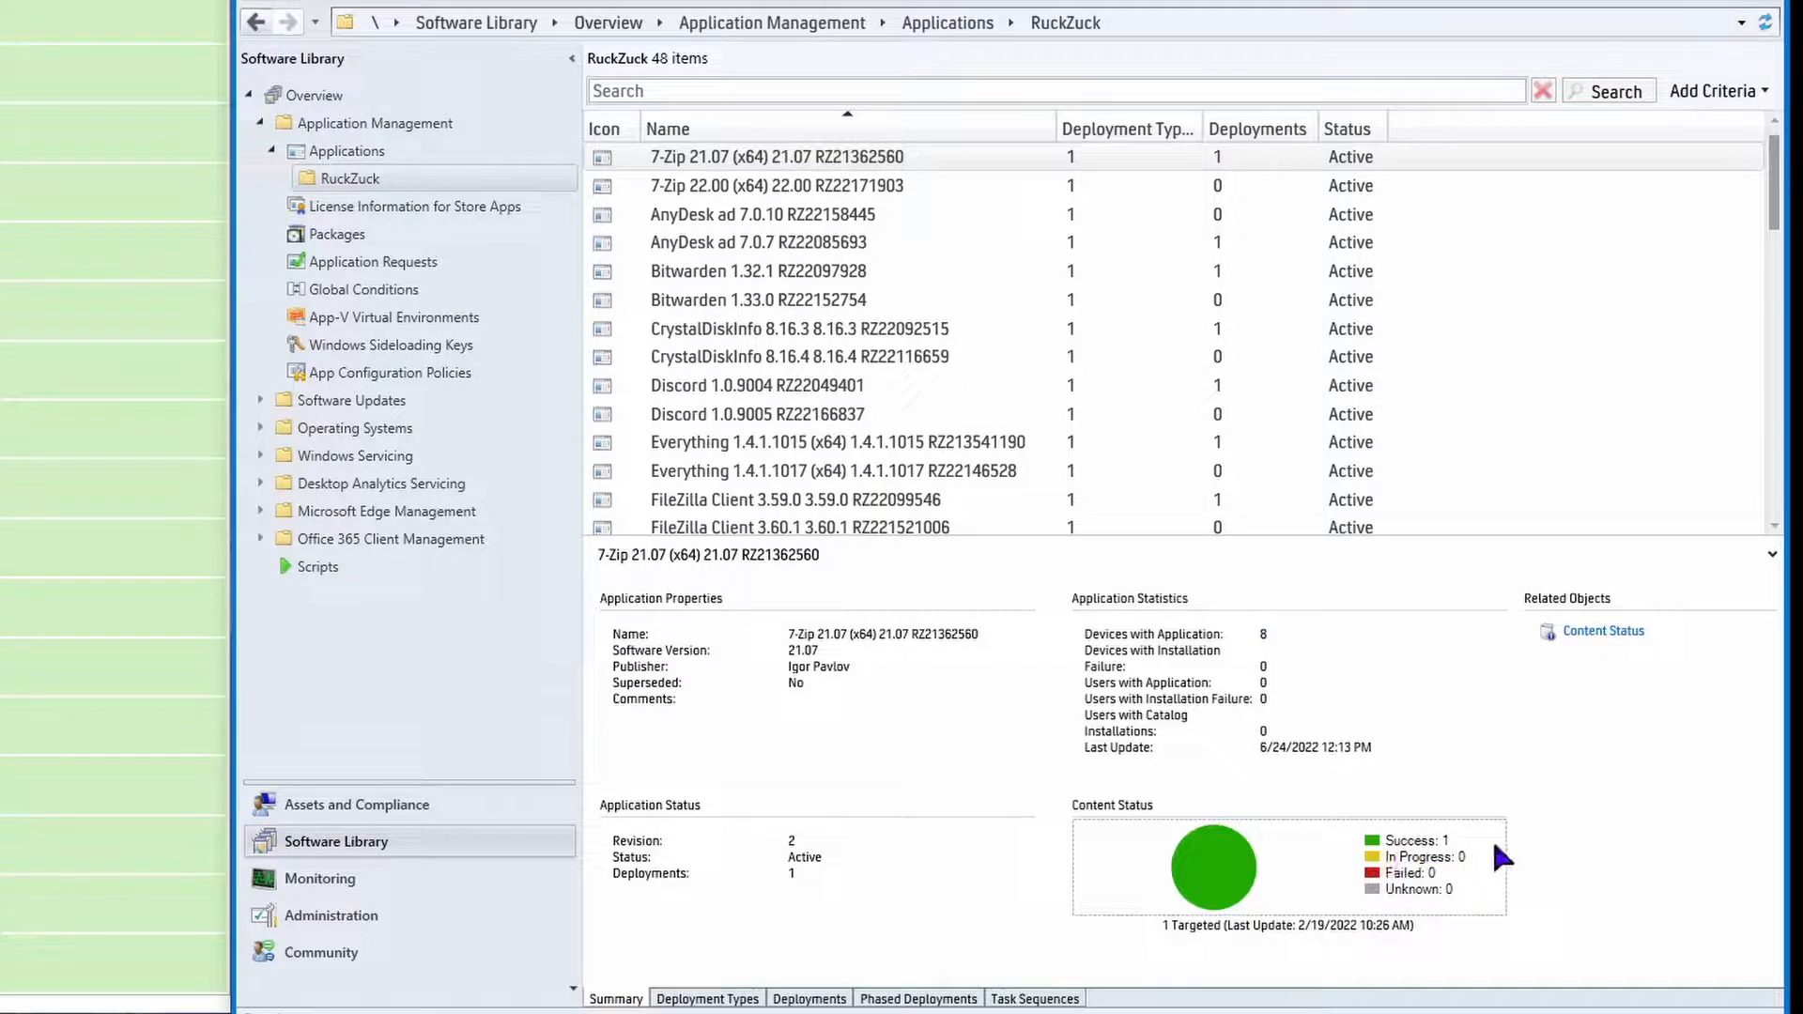
click(1636, 914)
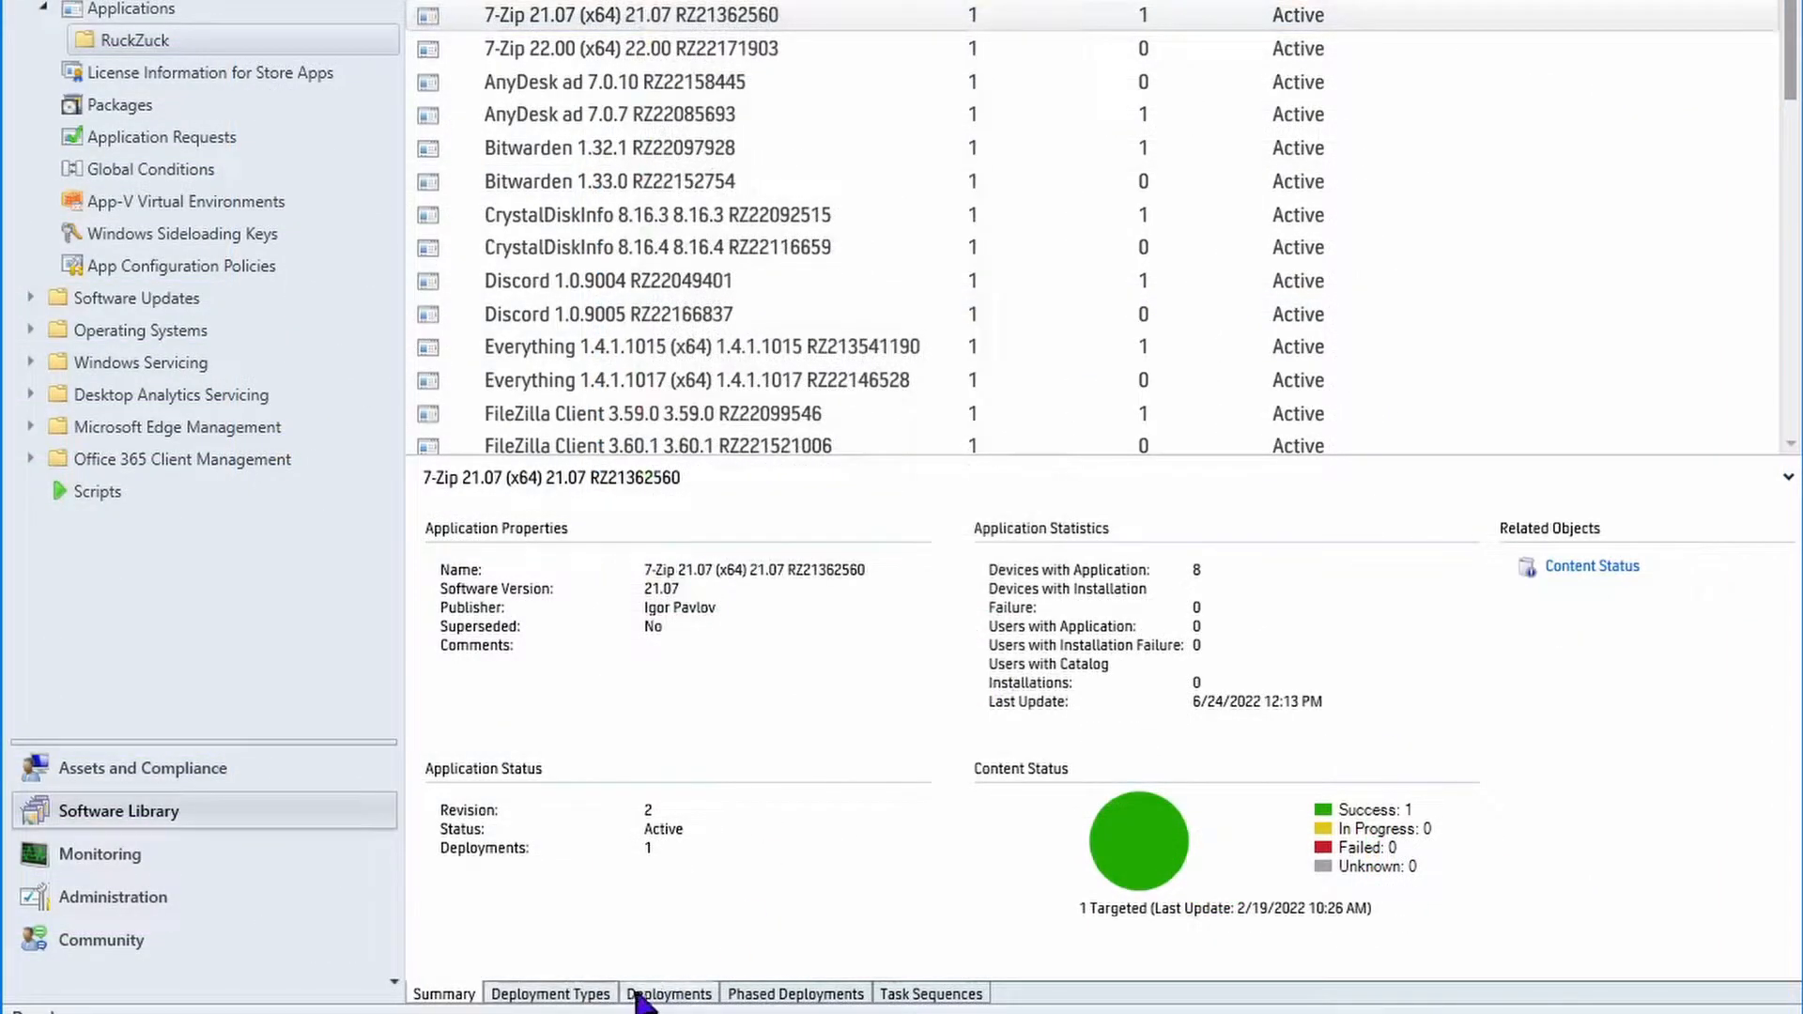
Delete the 7-Zip 21.07 deployment to the All Workstations collection.
click(631, 993)
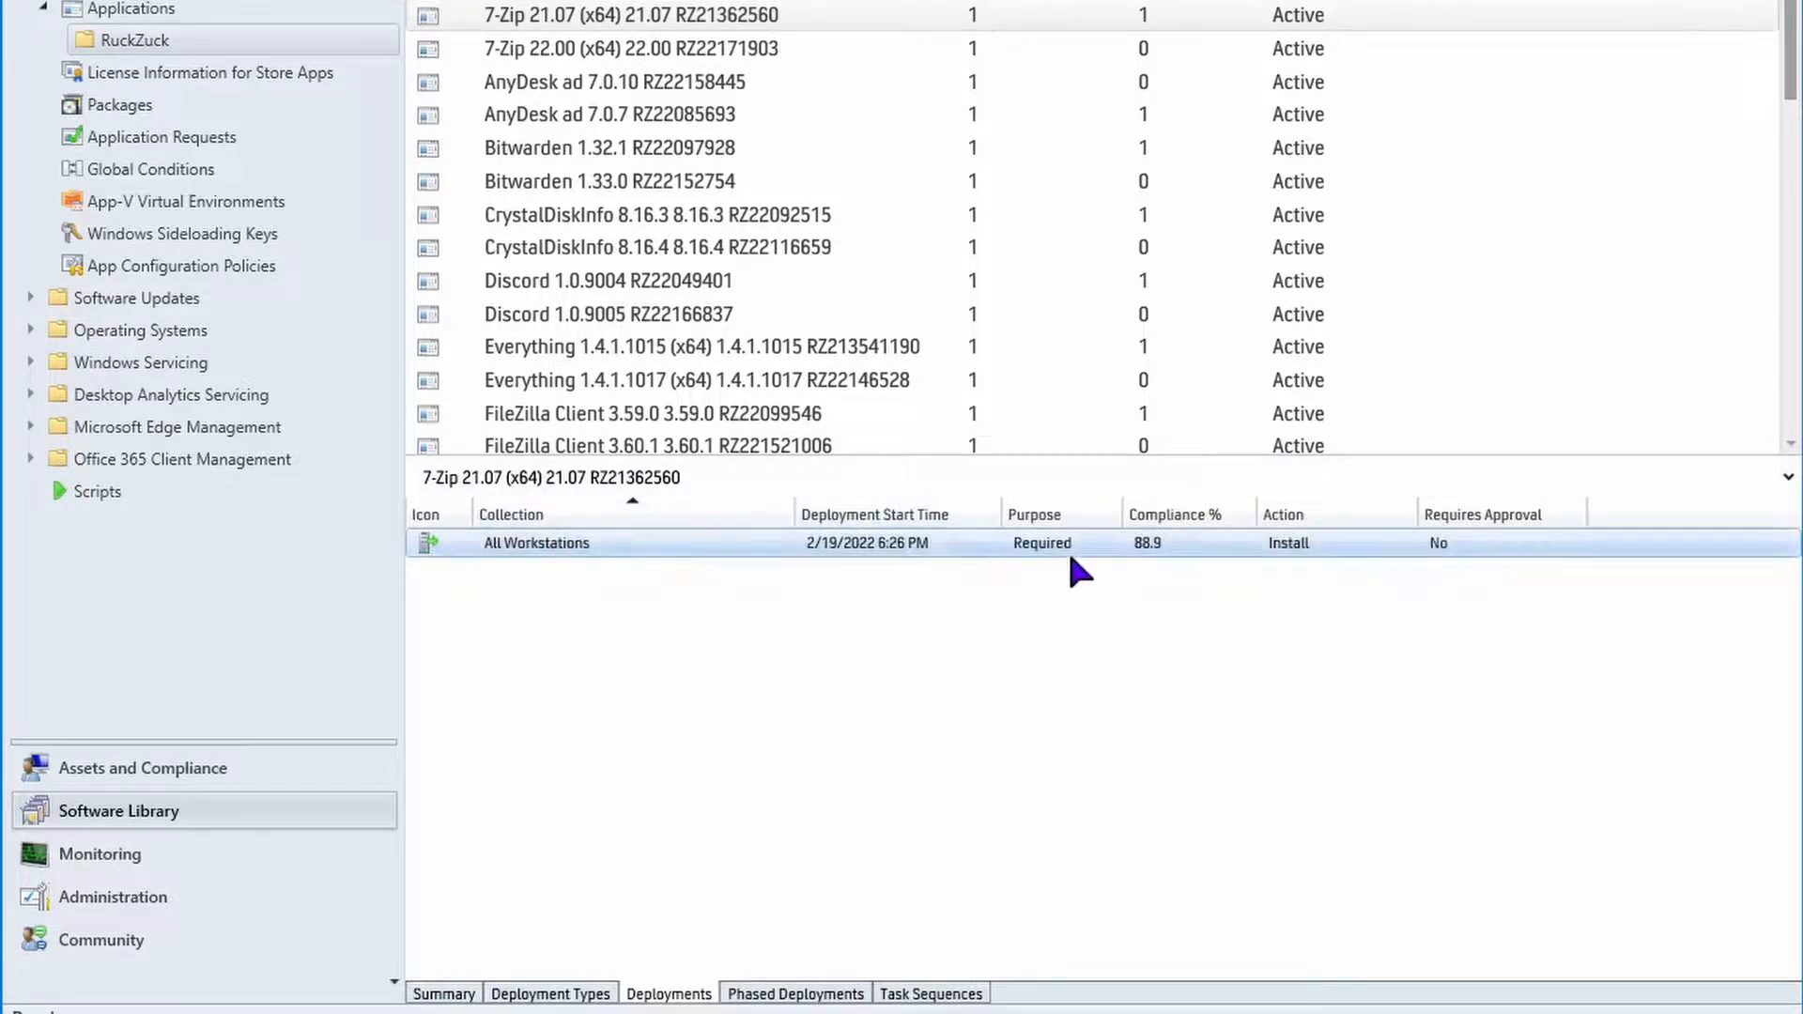
right_click(614, 542)
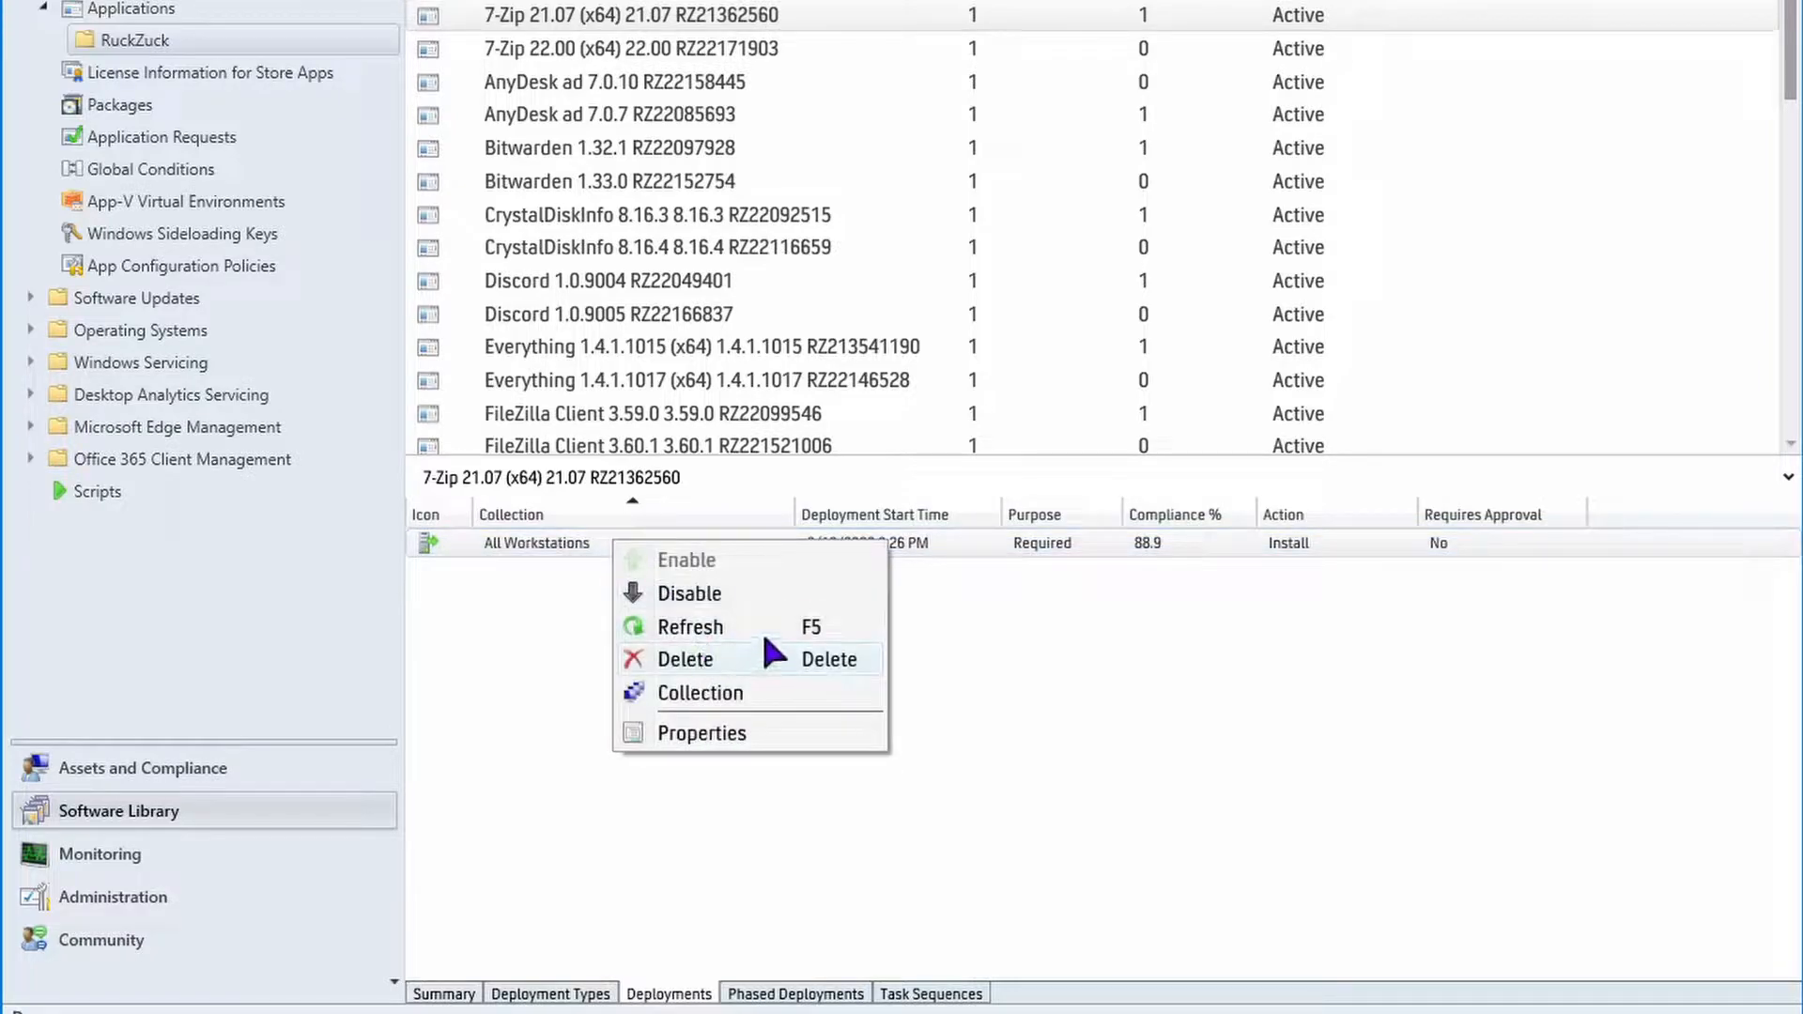
click(764, 658)
click(590, 452)
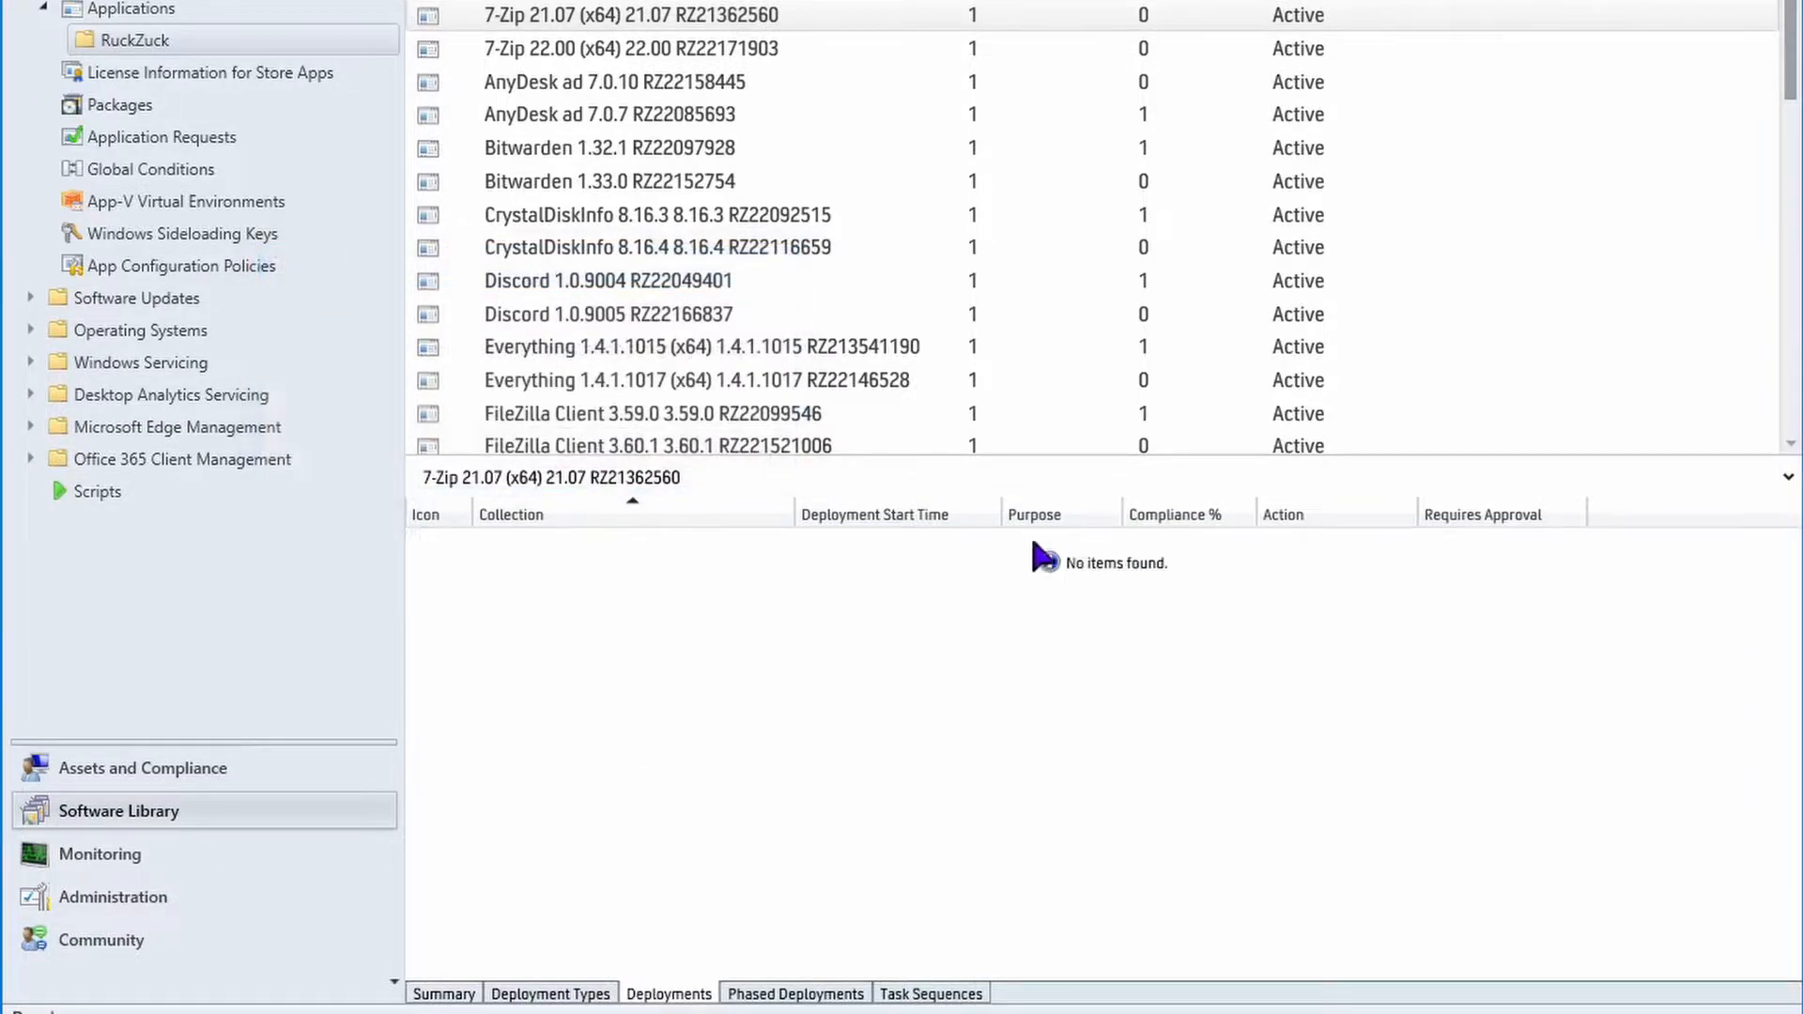
Delete the old 7-Zip 21.07 application from the RuckZuck folder.
right_click(618, 19)
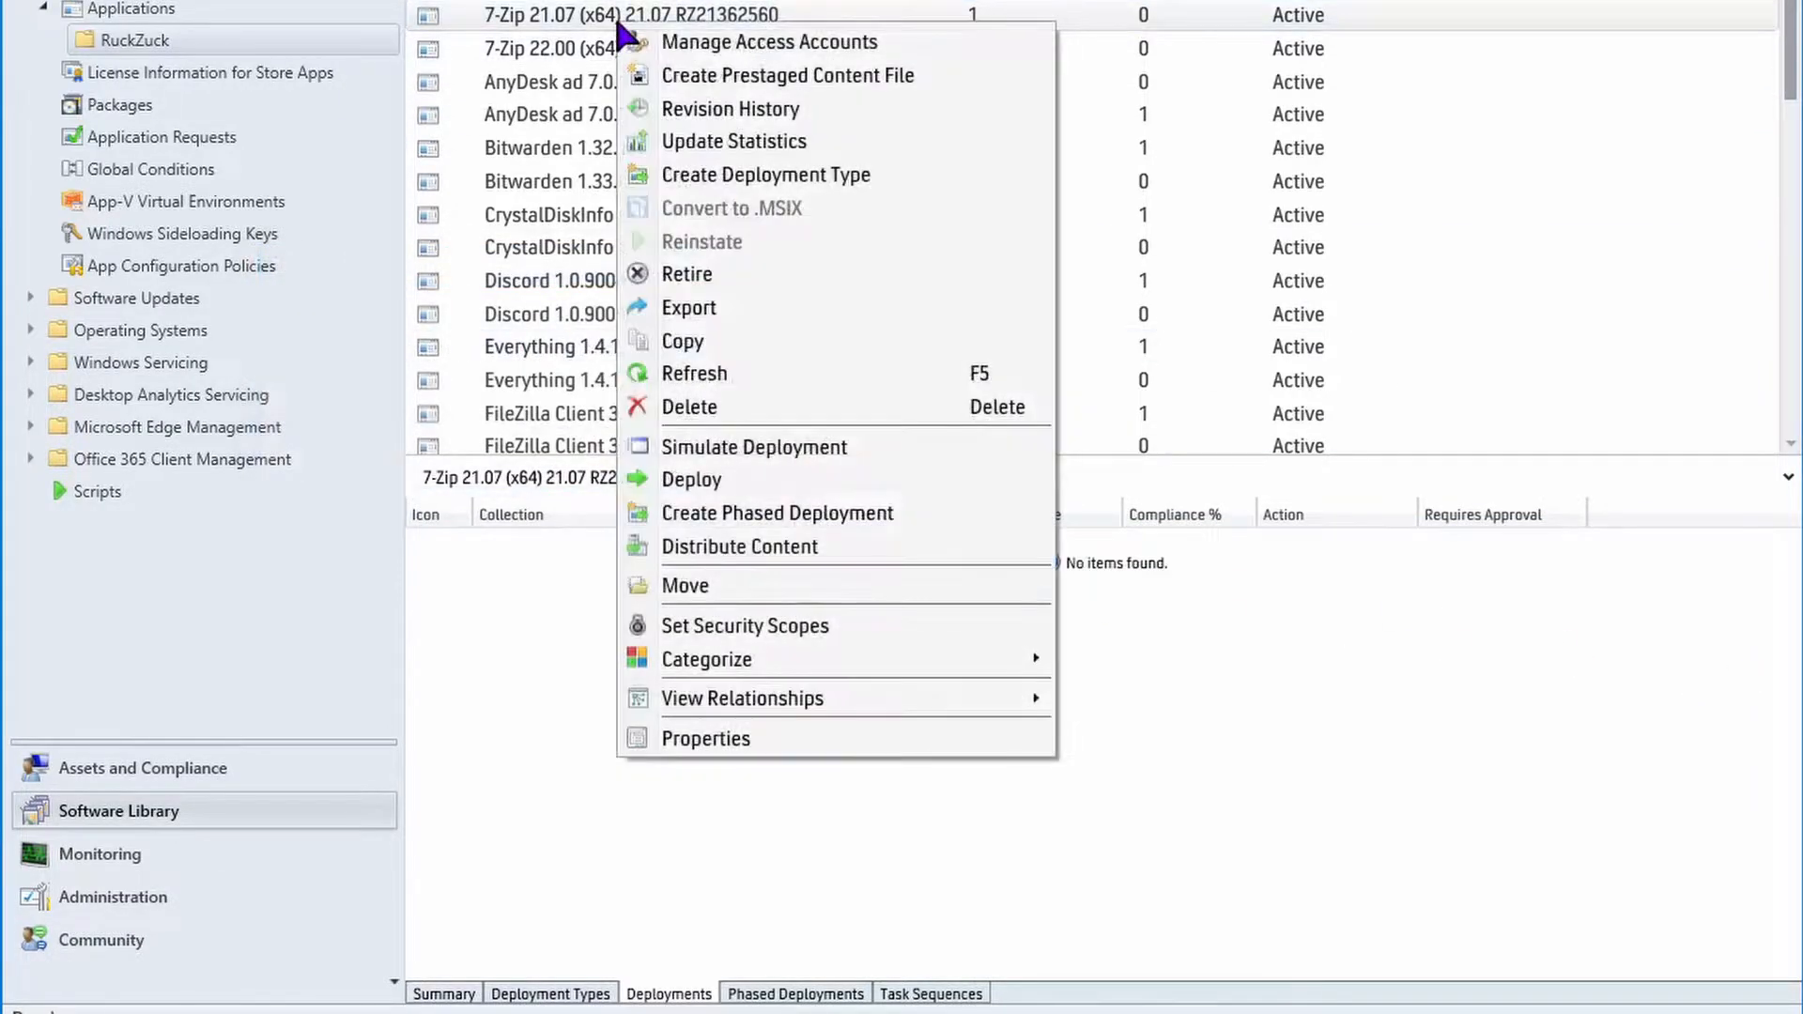
click(693, 409)
click(621, 454)
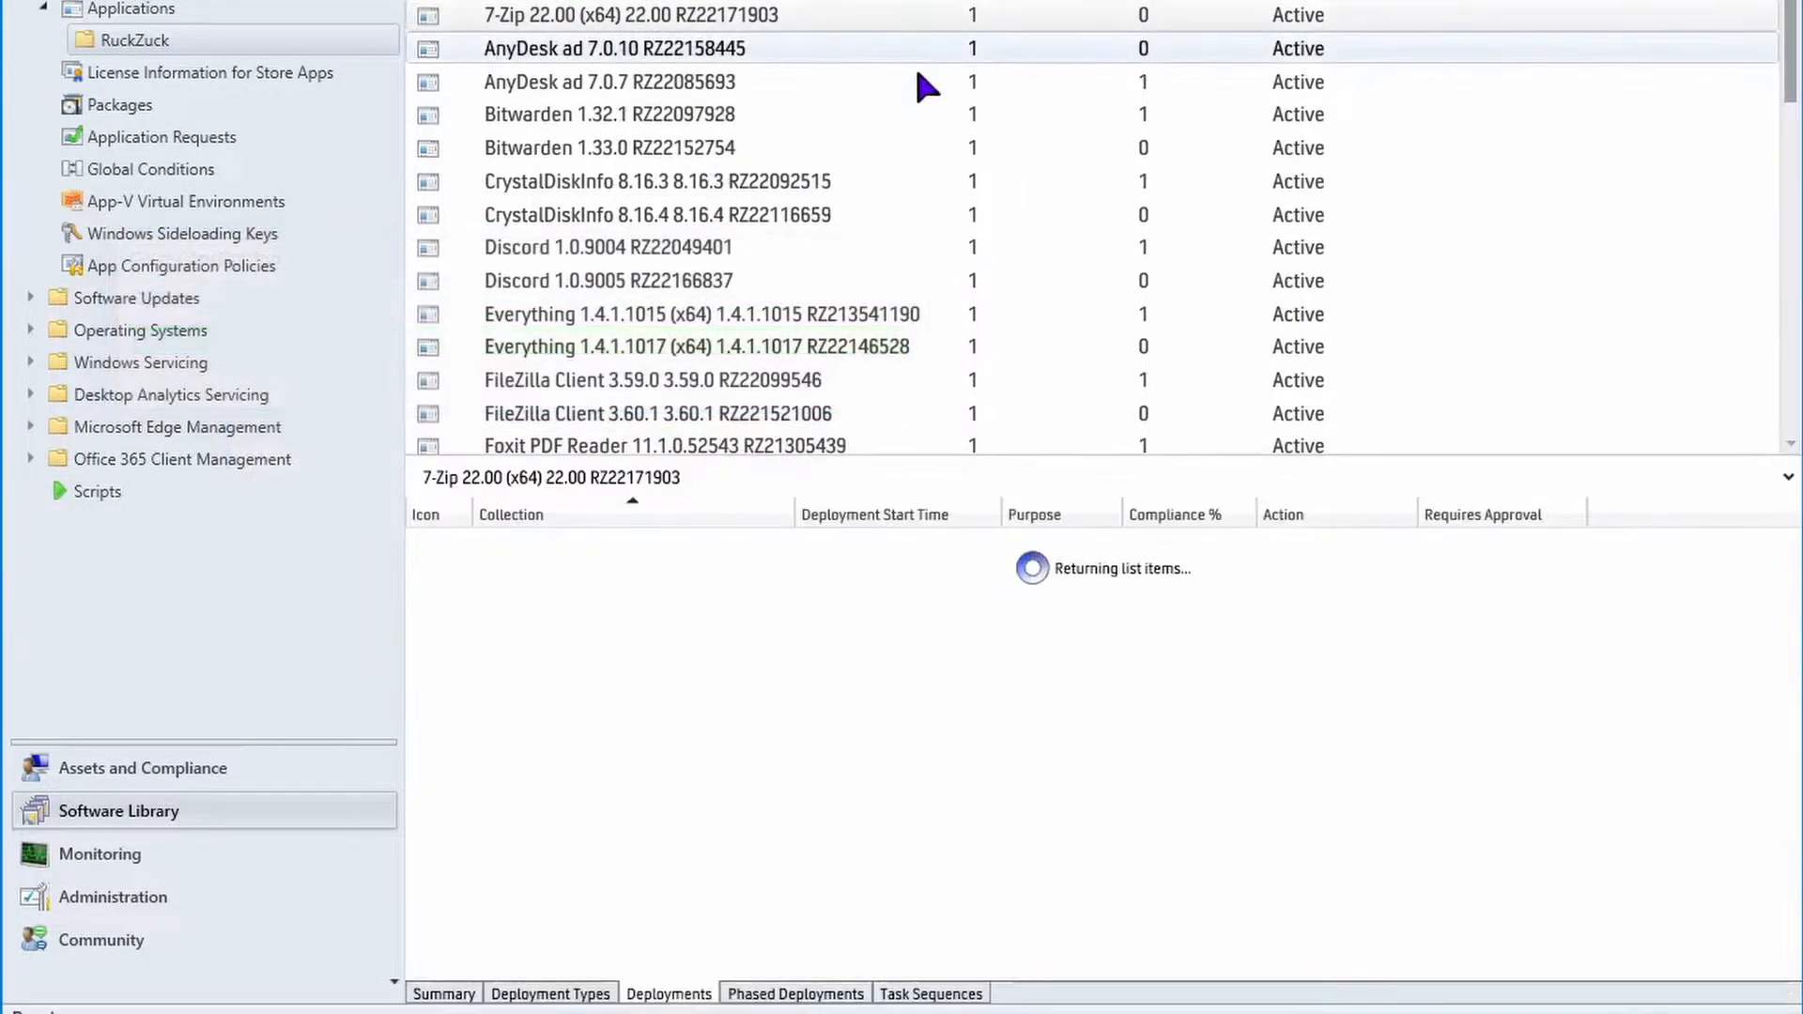
Start a deployment of 7-Zip 22.00 targeting the All Workstations device collection.
right_click(625, 20)
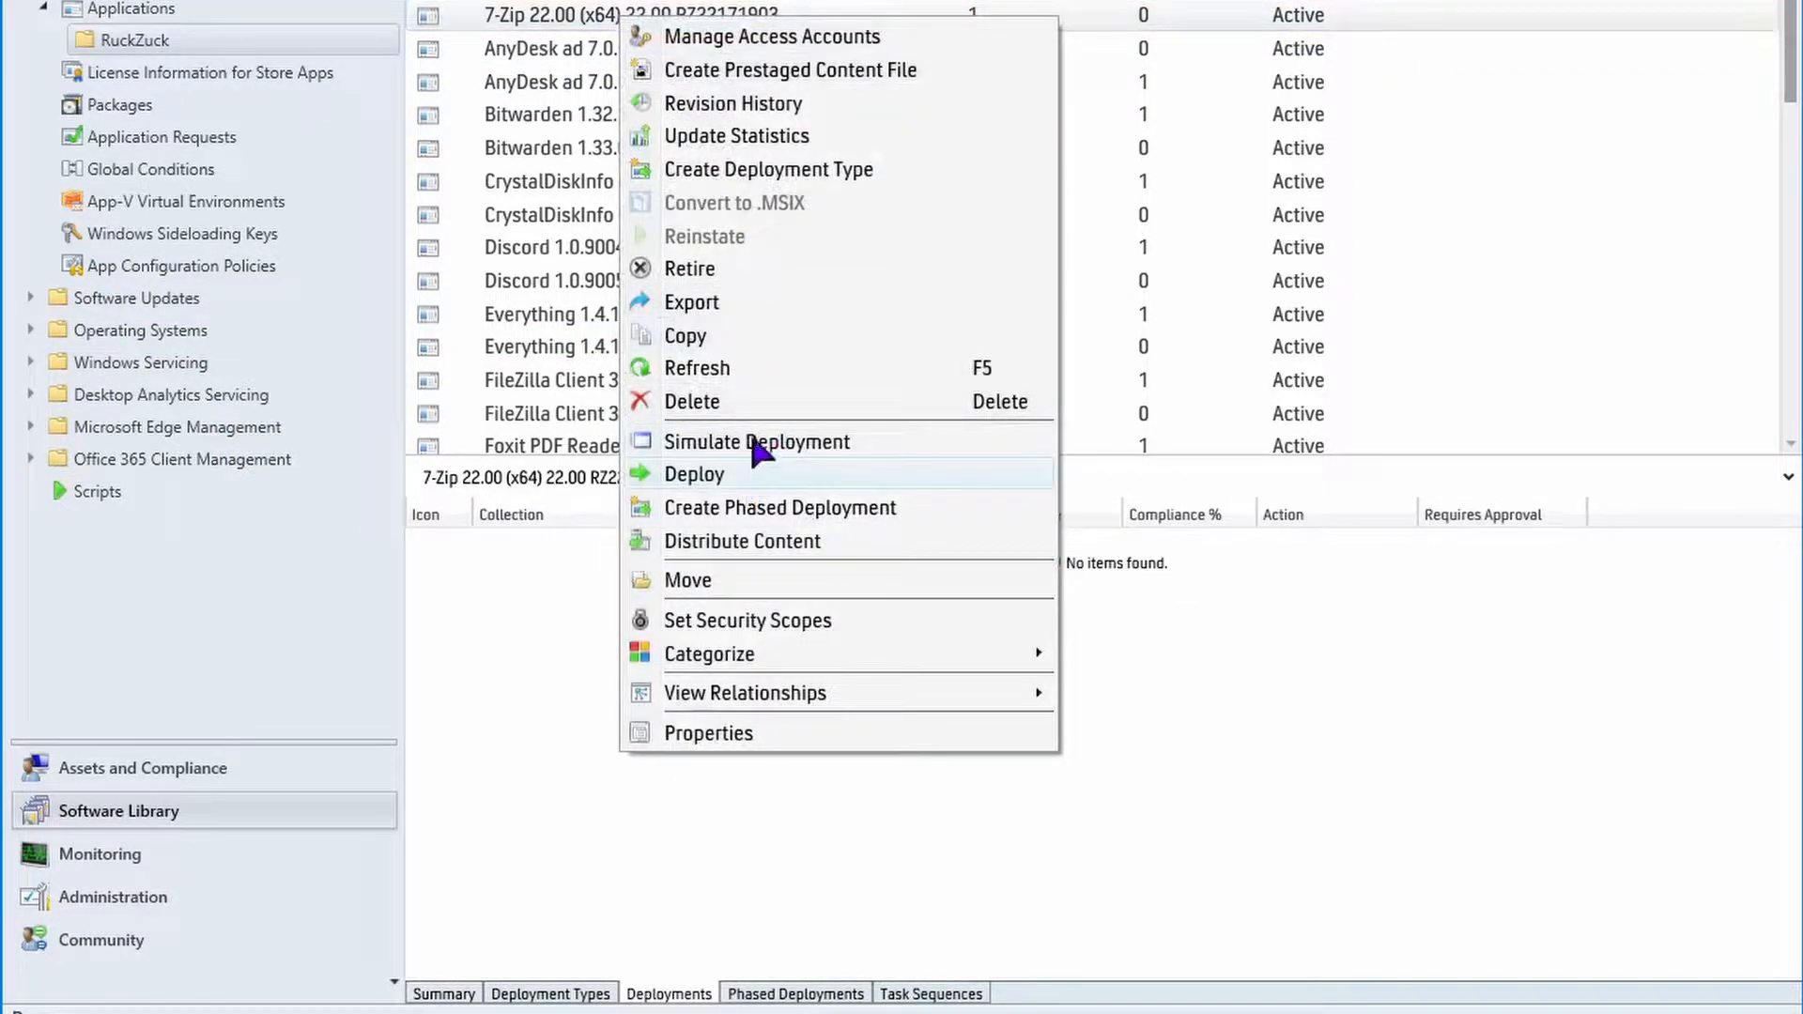
click(749, 479)
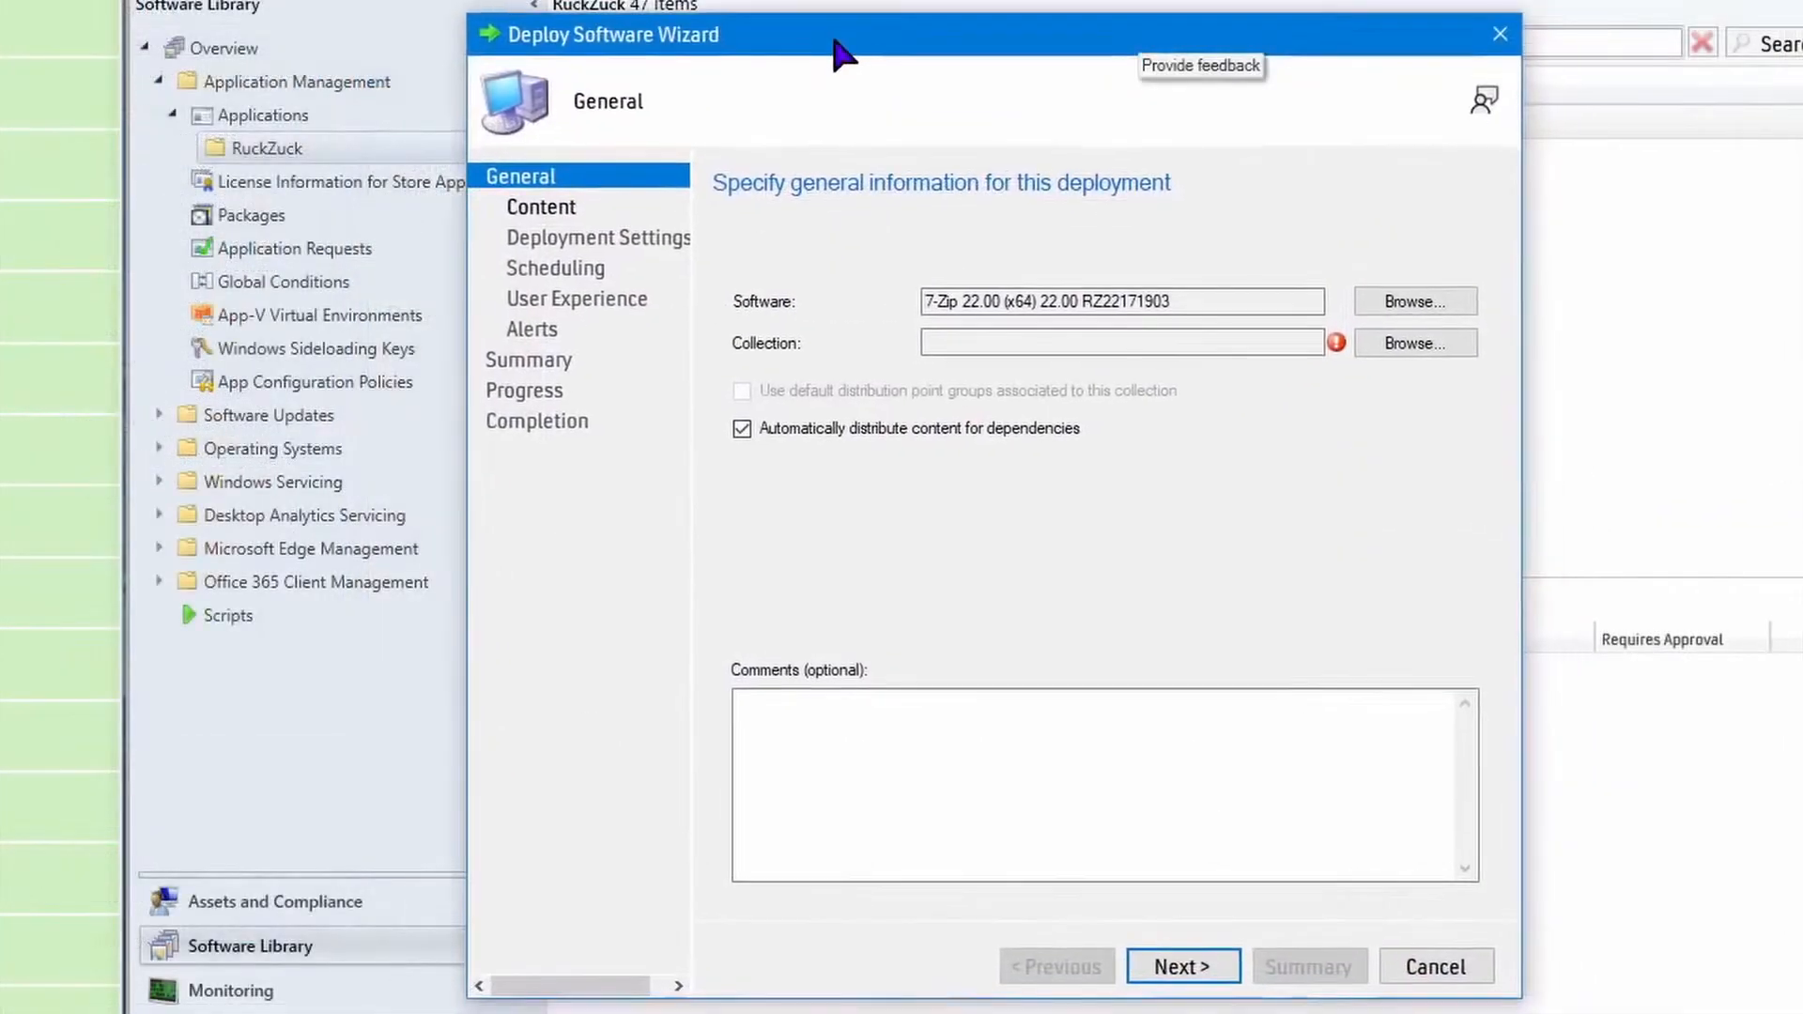
click(1418, 343)
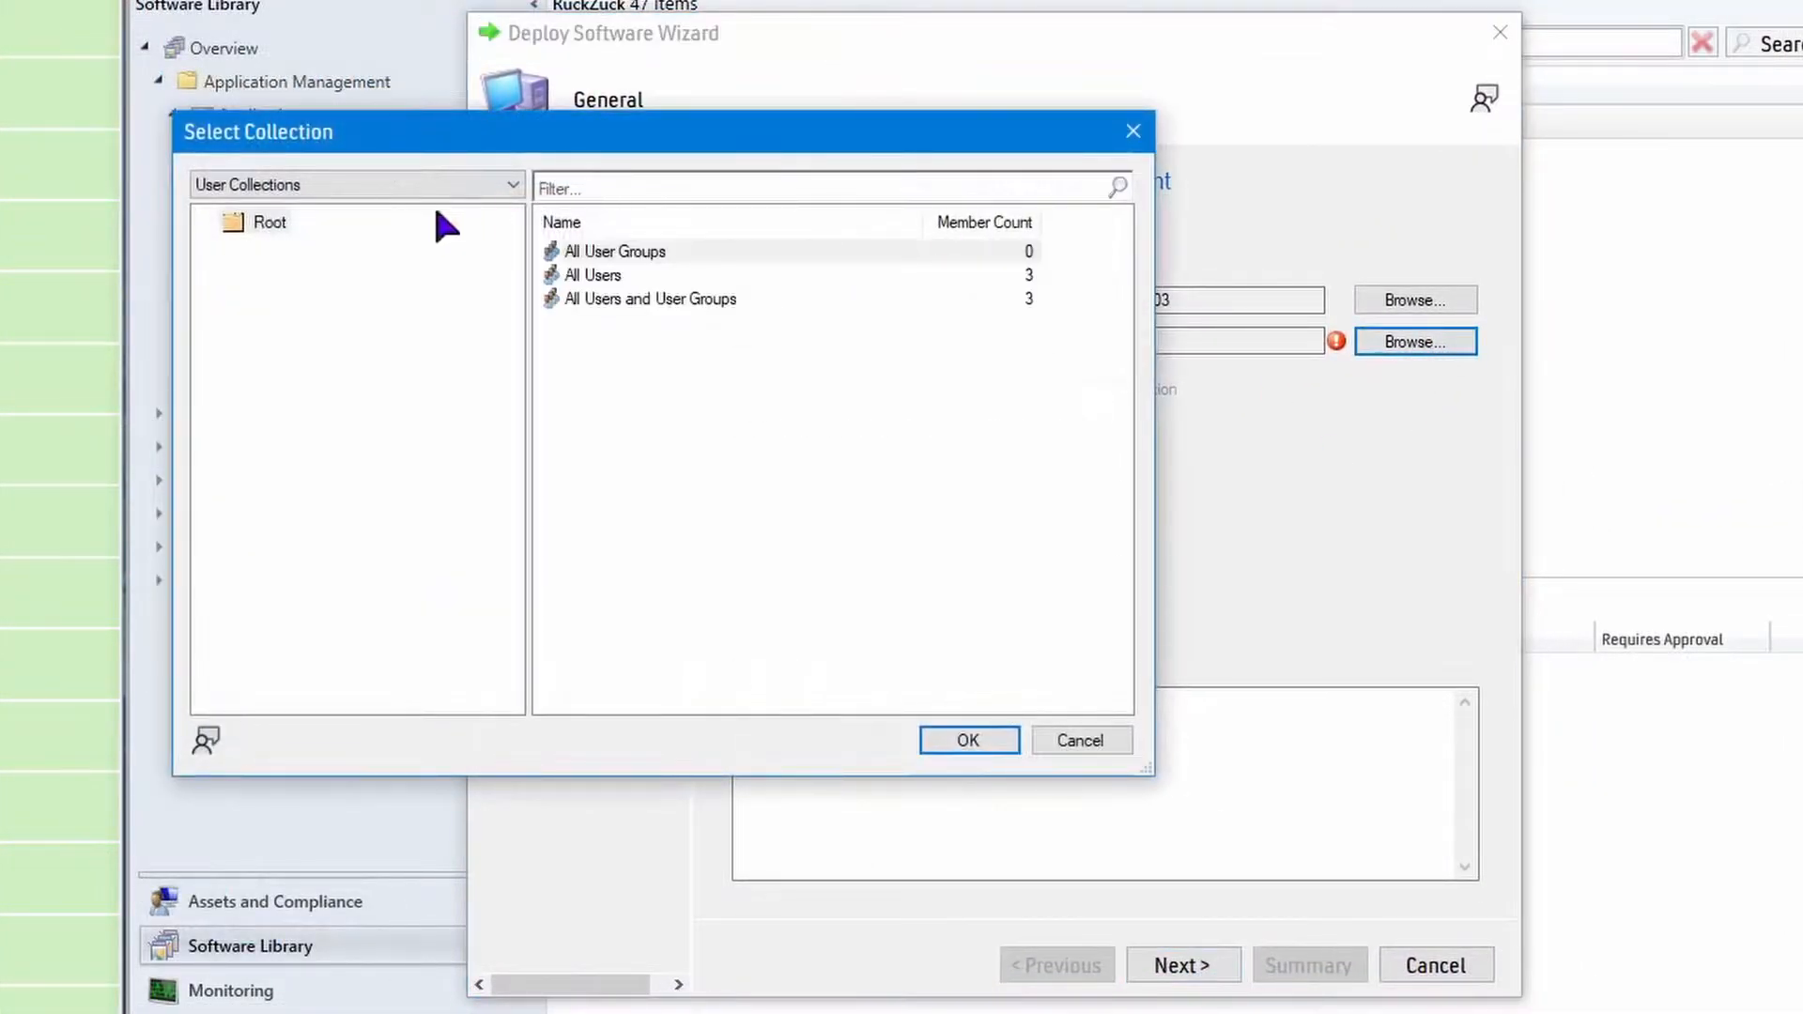
click(342, 186)
click(322, 230)
click(620, 369)
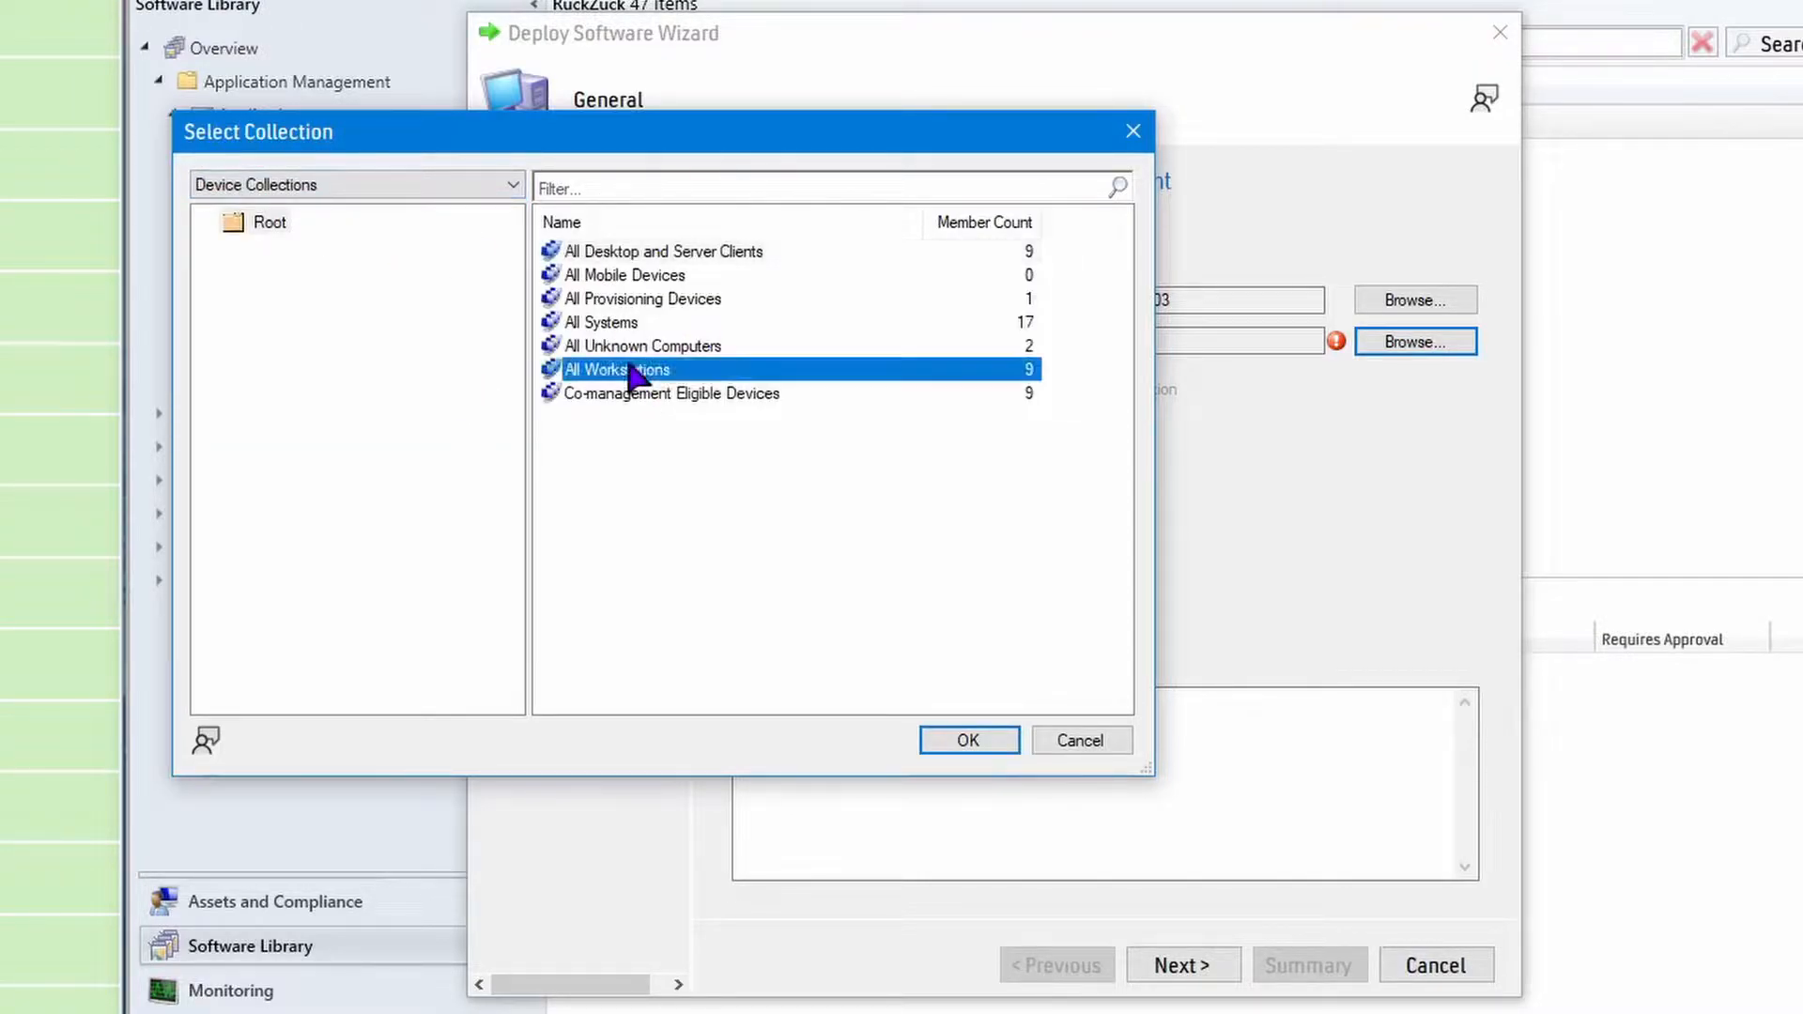
click(941, 735)
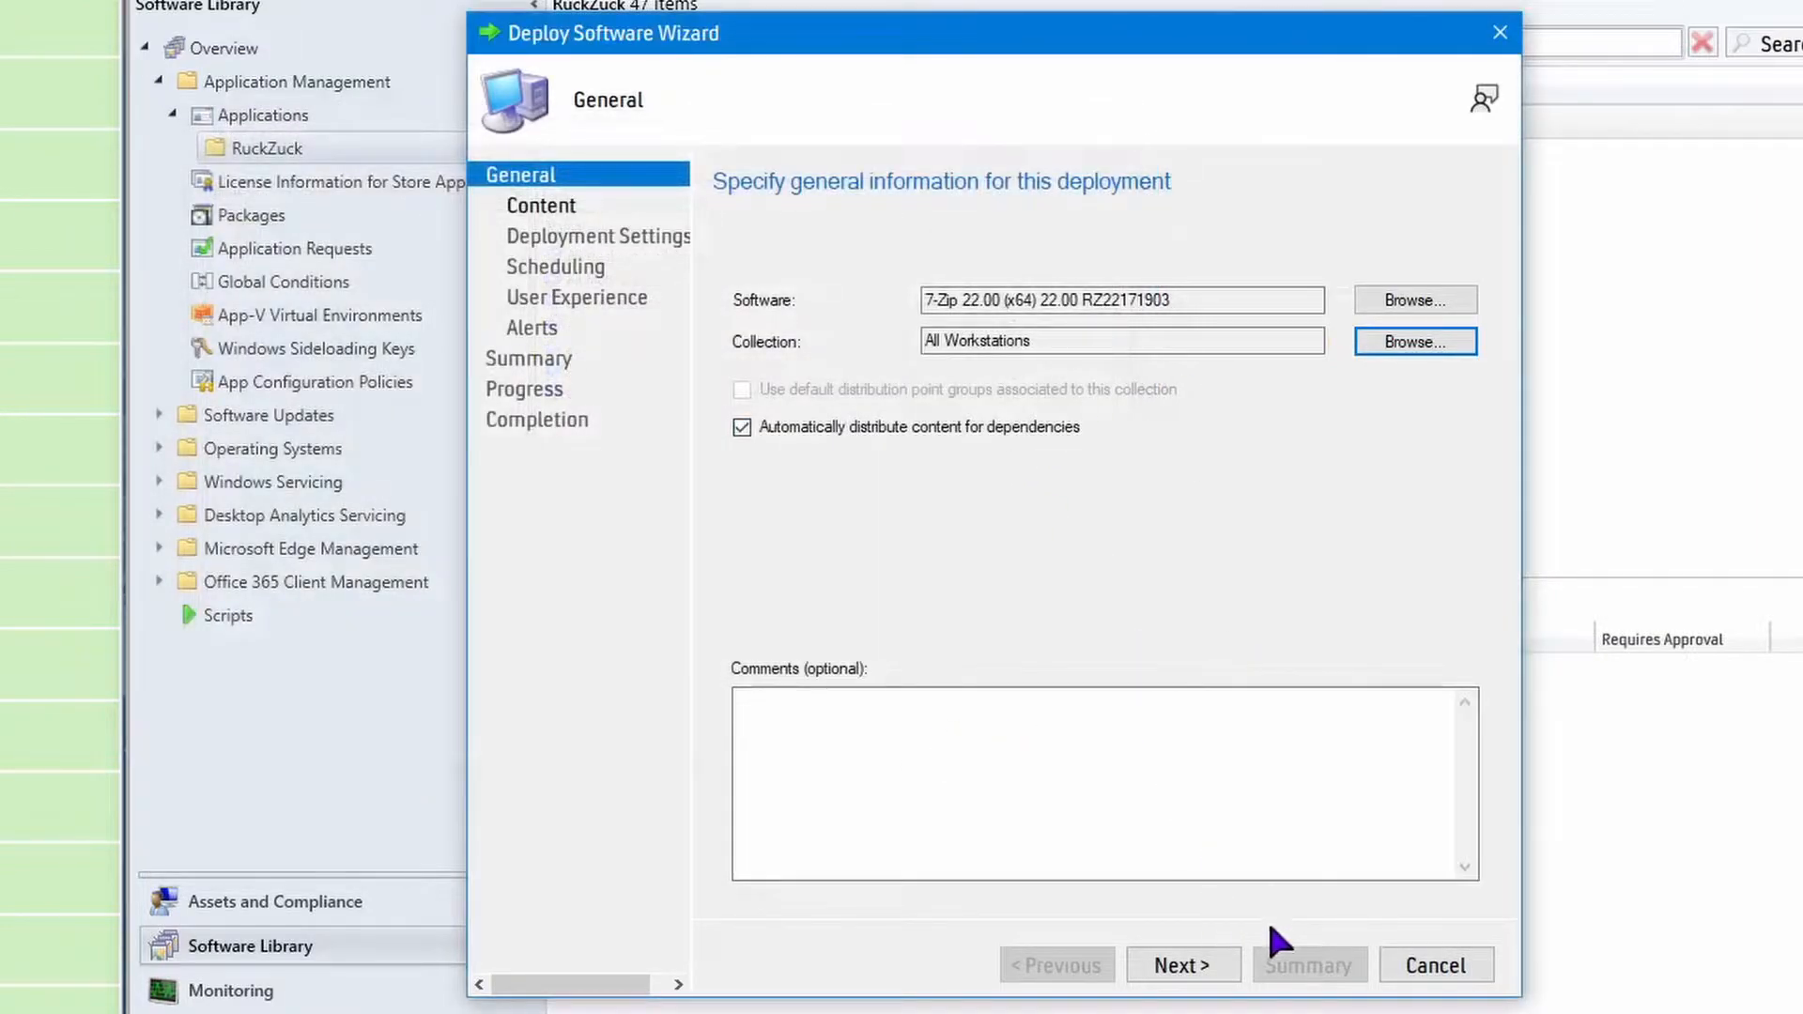
click(1185, 965)
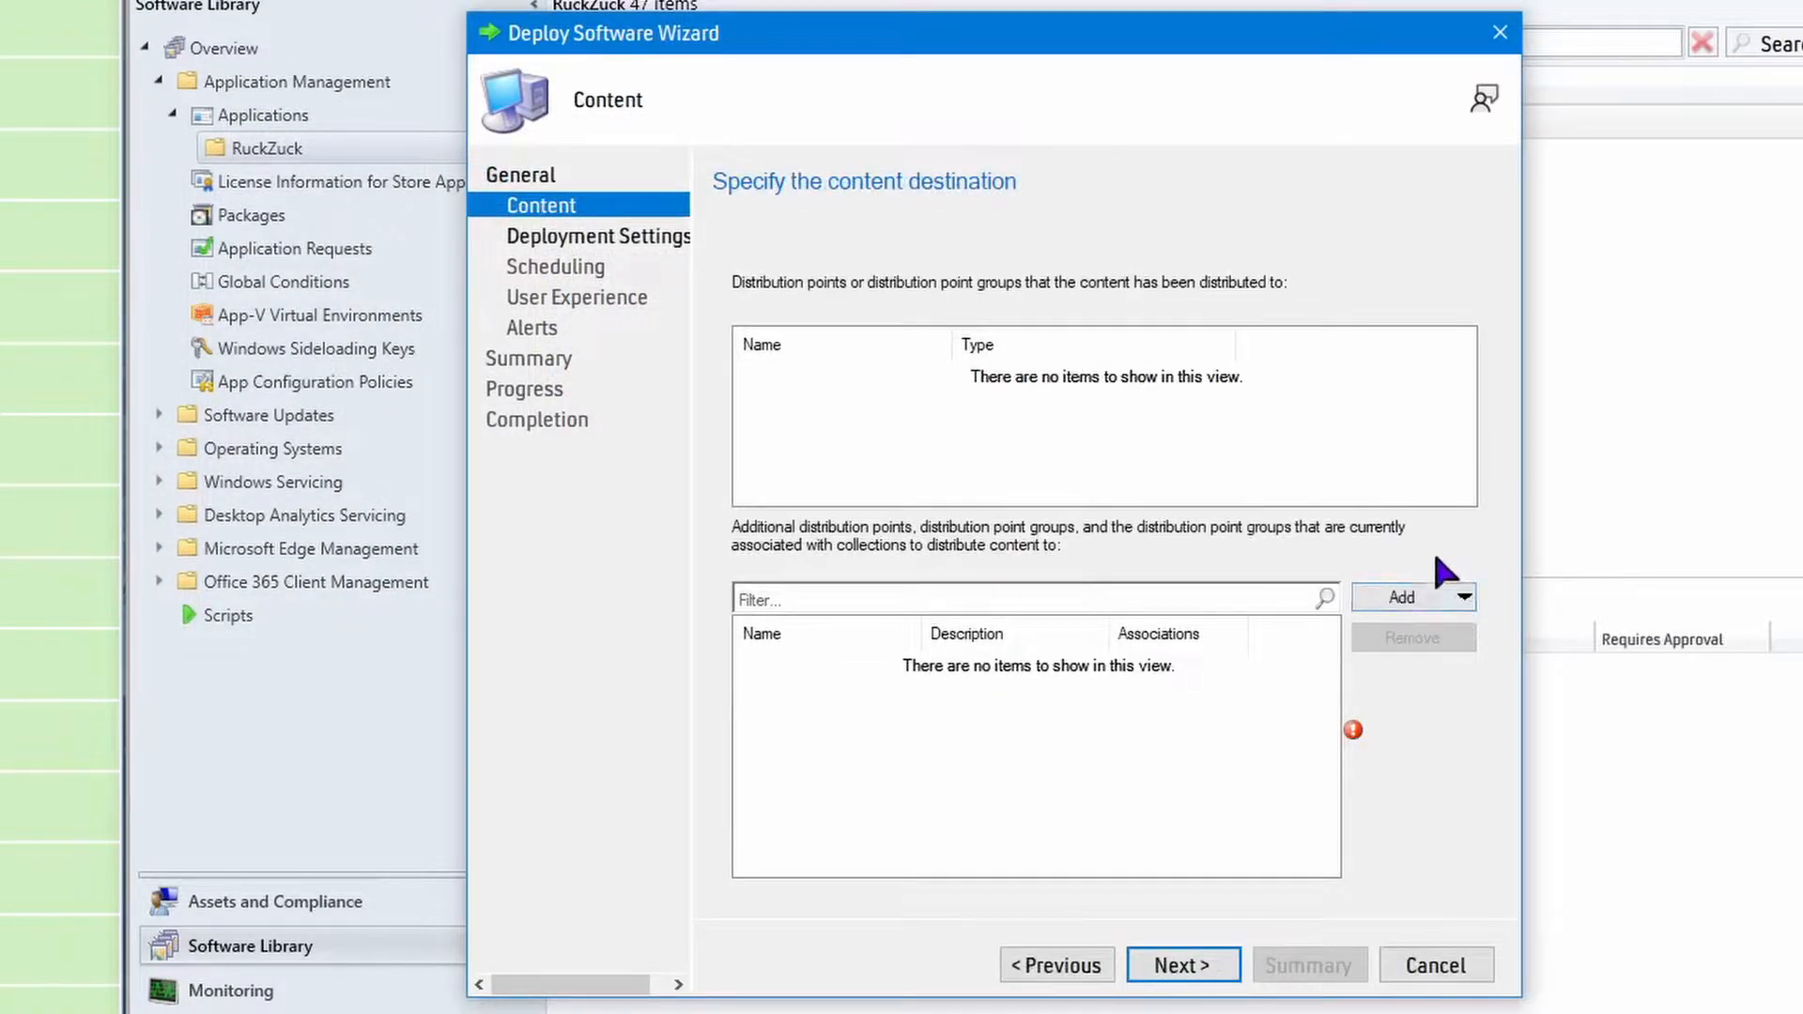
Add the SCCM.JULIA.TECHSPOT distribution point as the content destination for the 7-Zip deployment.
click(1461, 597)
click(1461, 633)
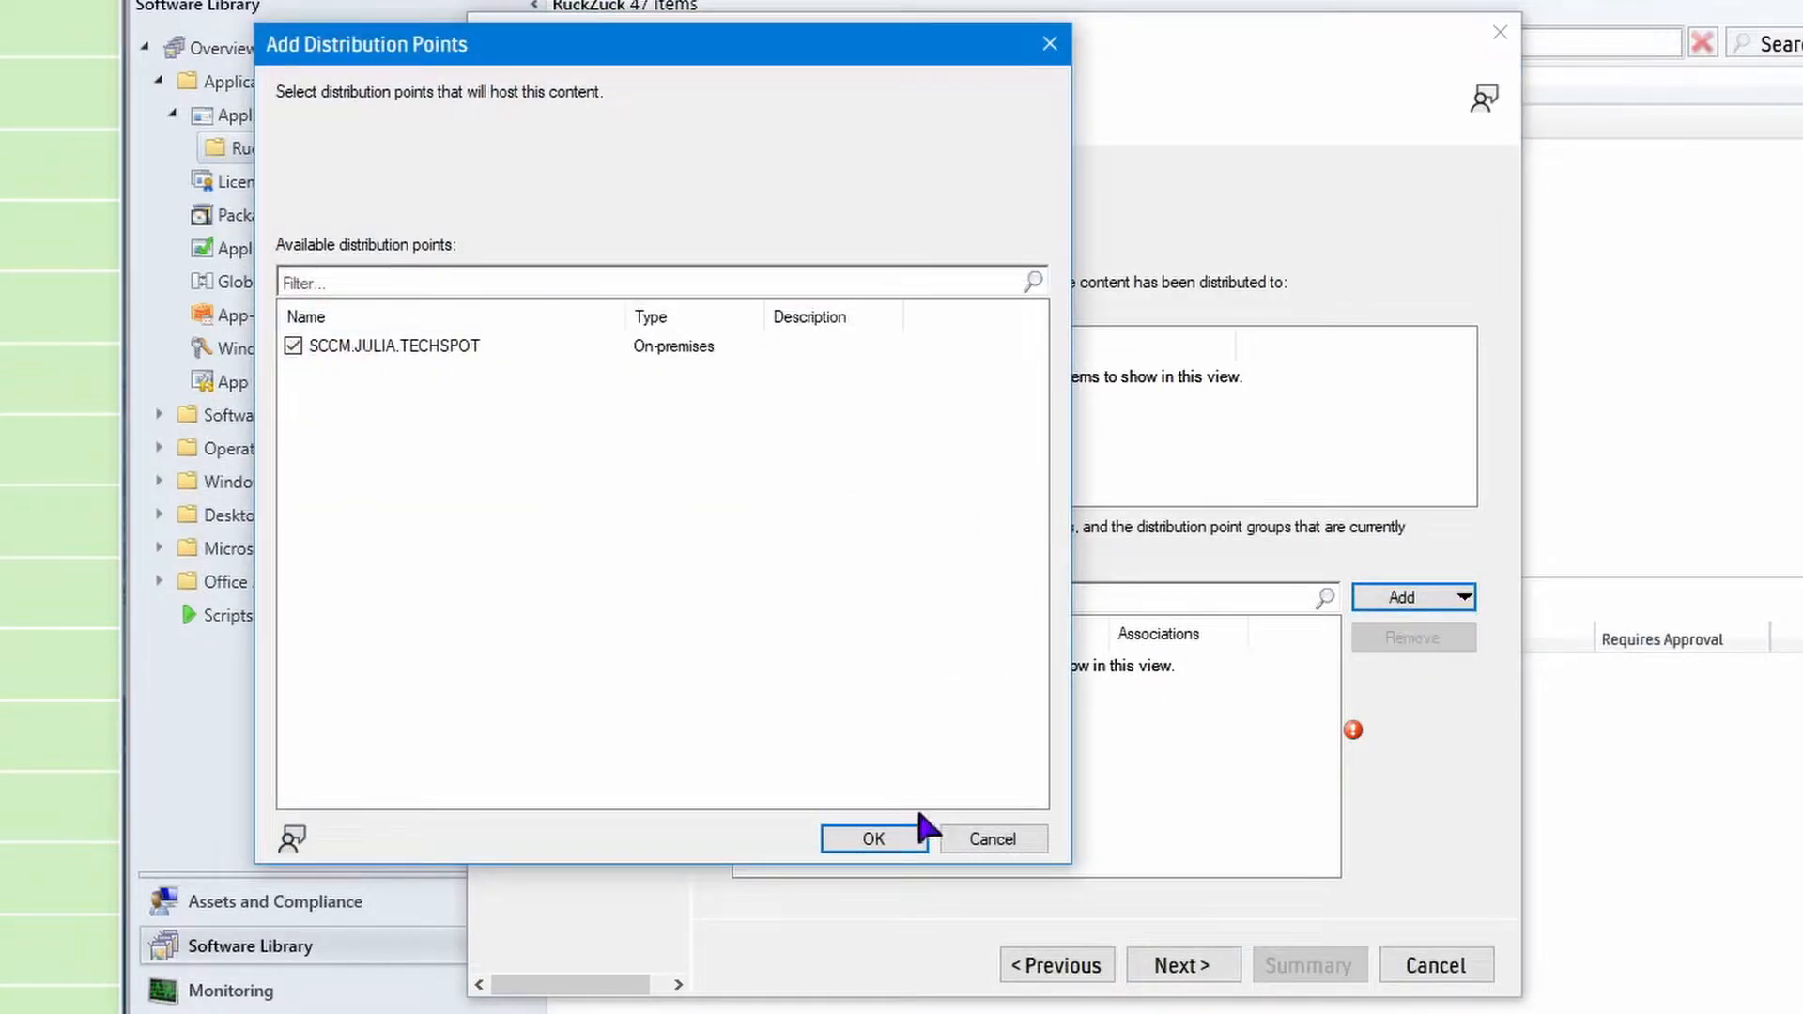
click(869, 838)
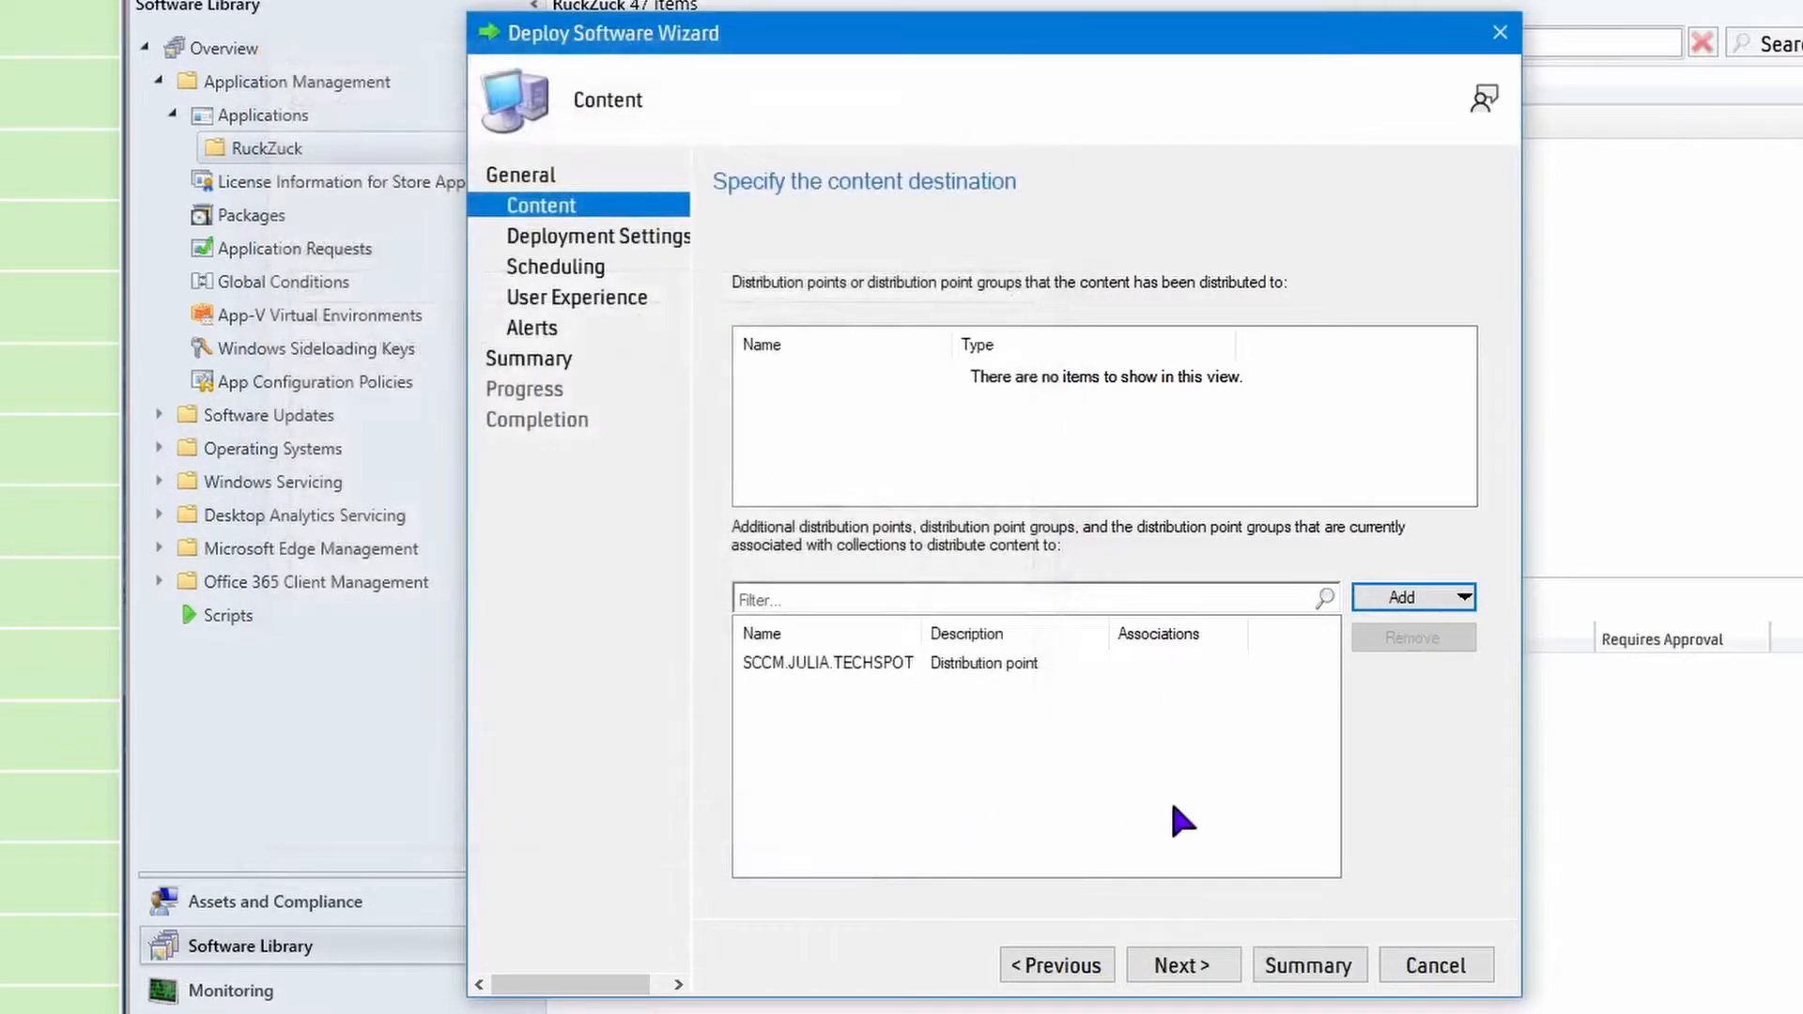
click(1176, 956)
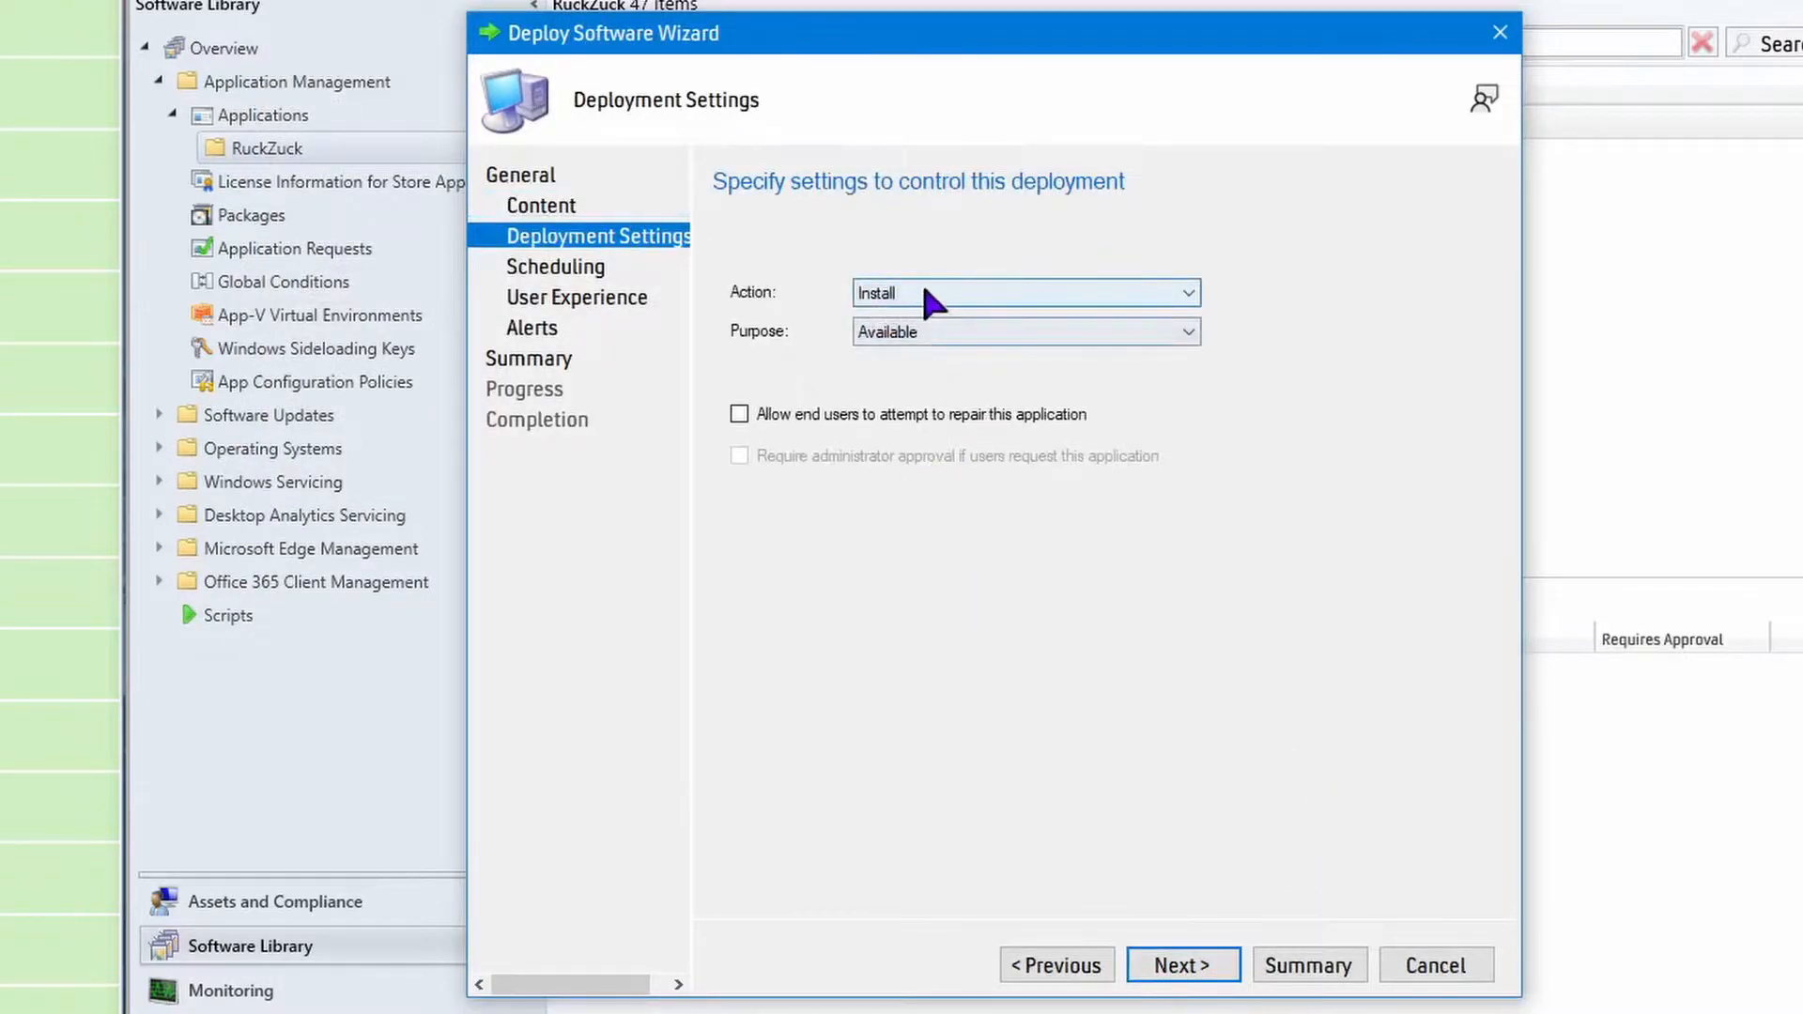
Set the deployment purpose to Required, keeping Install as the action.
click(939, 332)
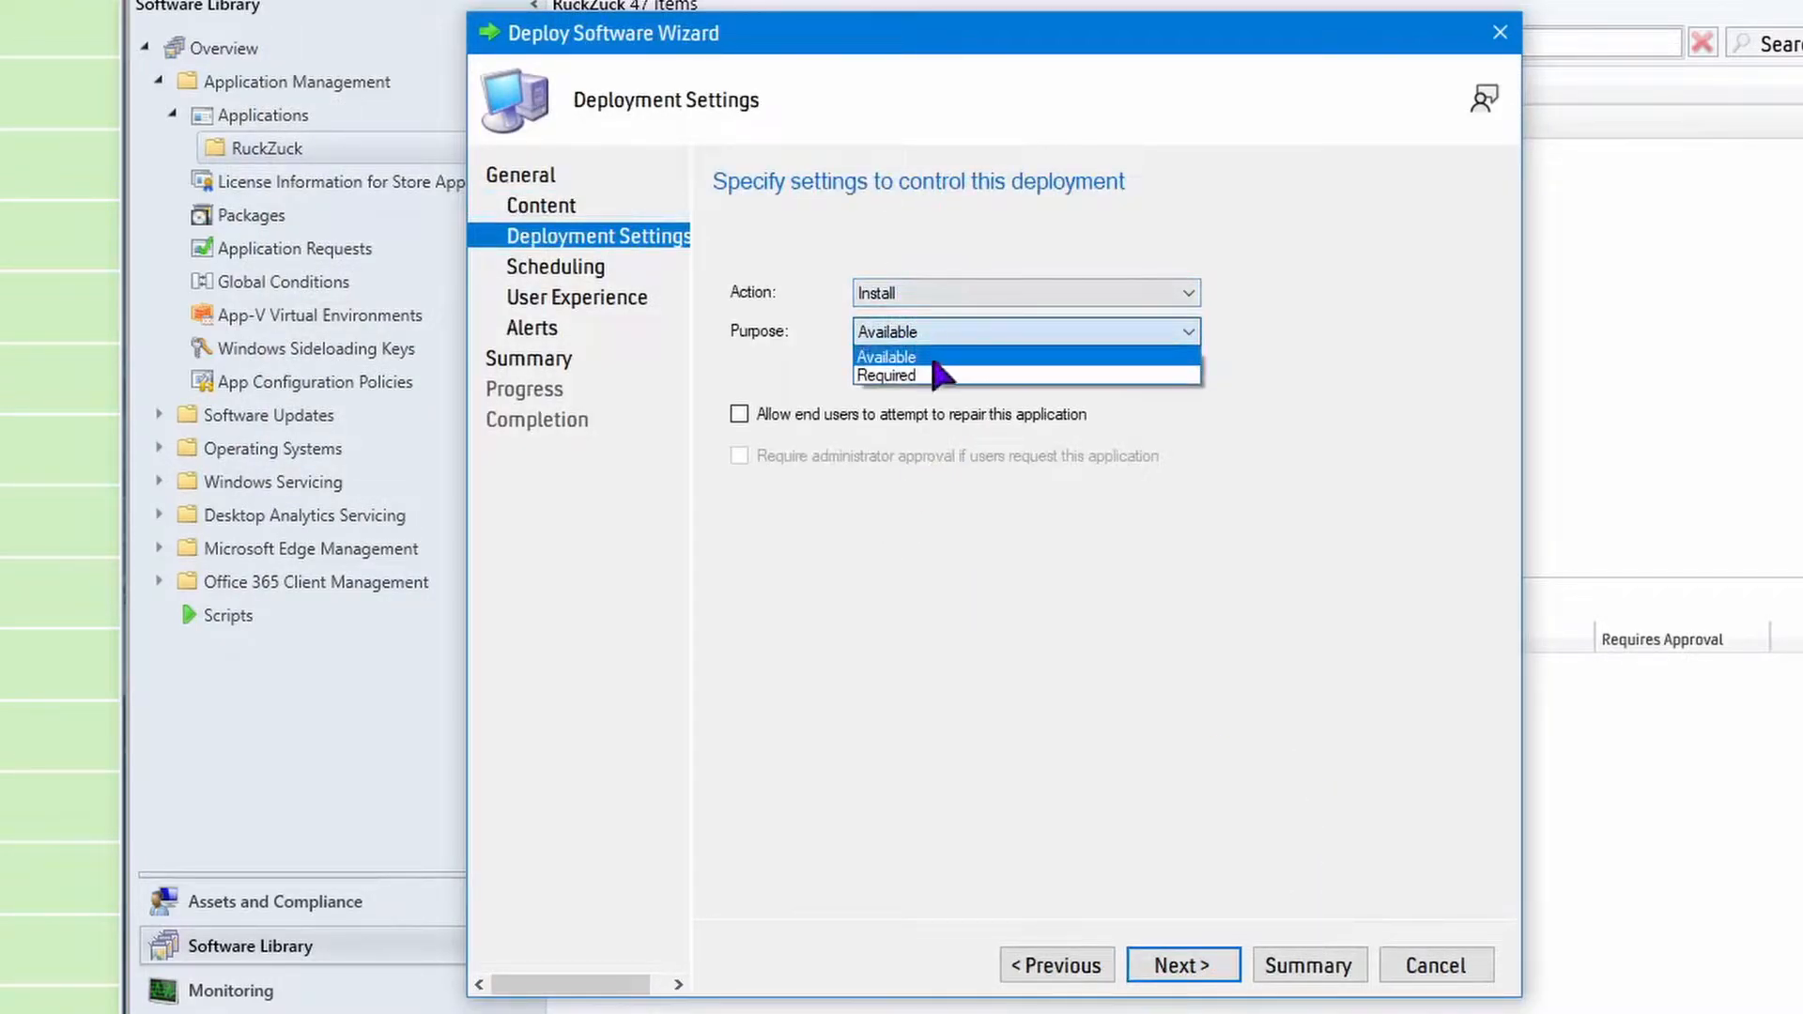
click(948, 373)
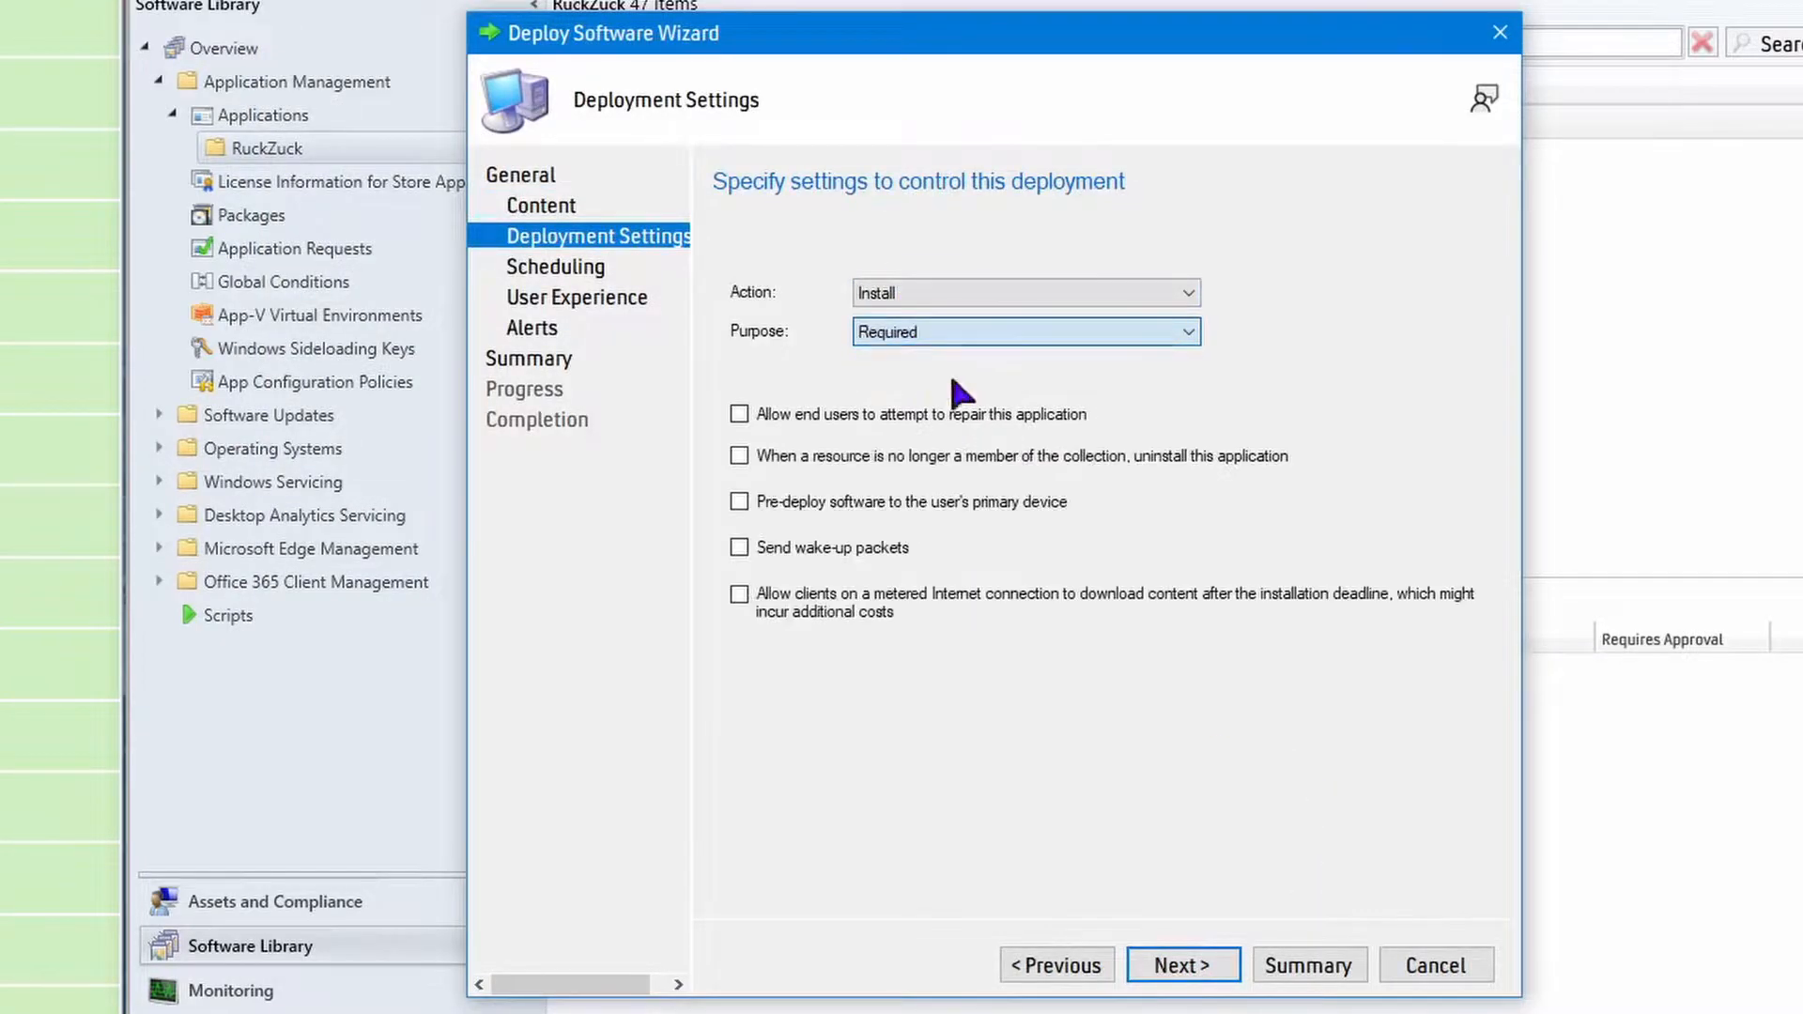
click(1179, 973)
Complete the 7-Zip 22.00 deployment with default scheduling, user experience and alert settings, and review the completion details.
click(1178, 976)
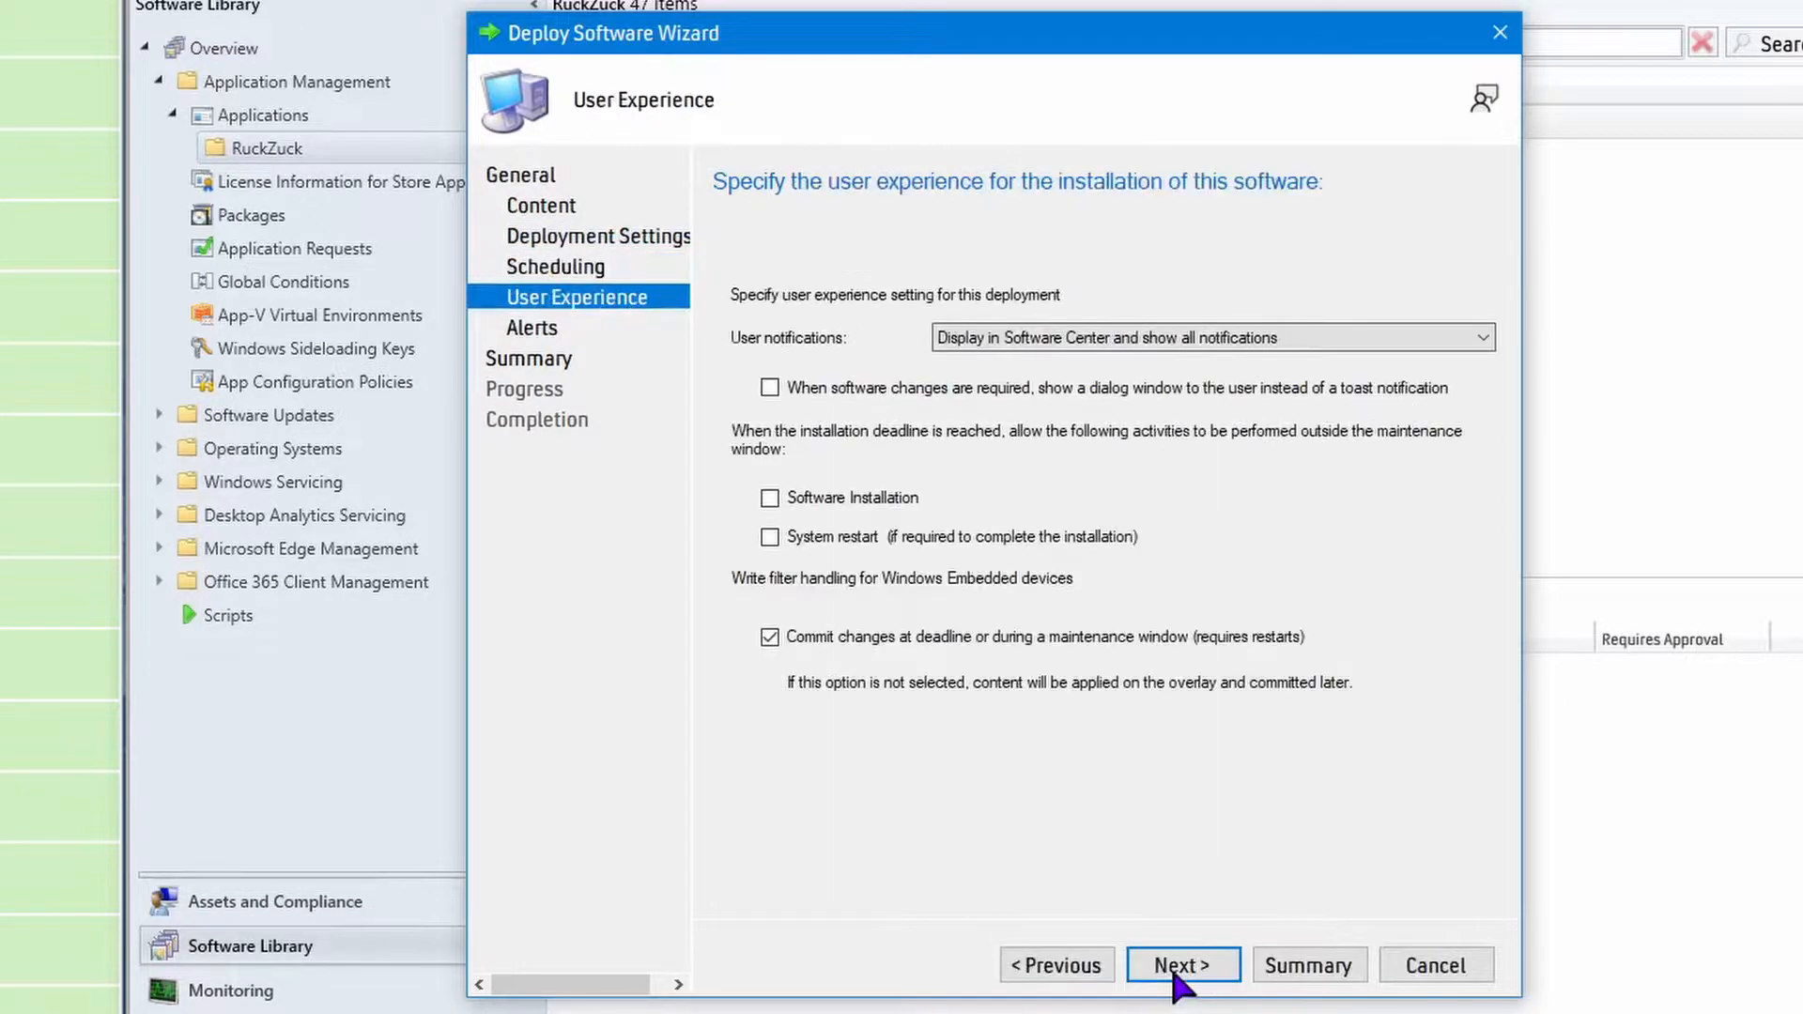
click(1180, 967)
click(1180, 967)
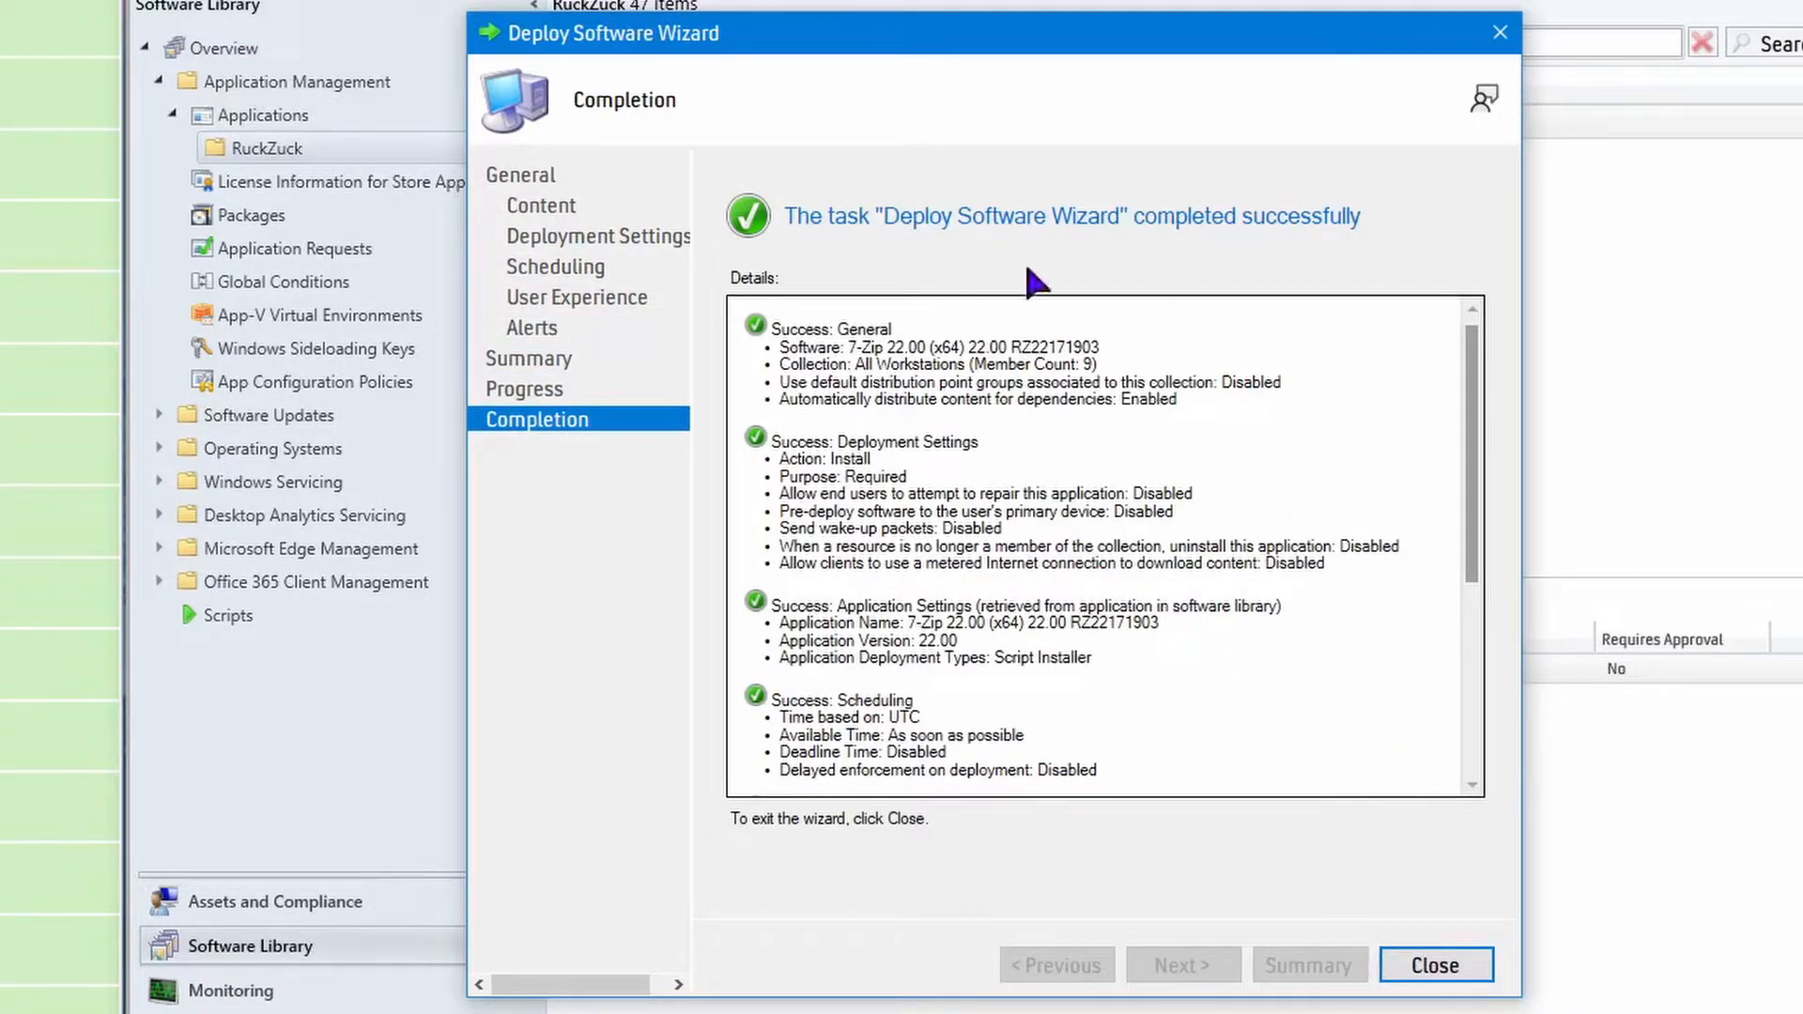
drag(1475, 411, 1434, 781)
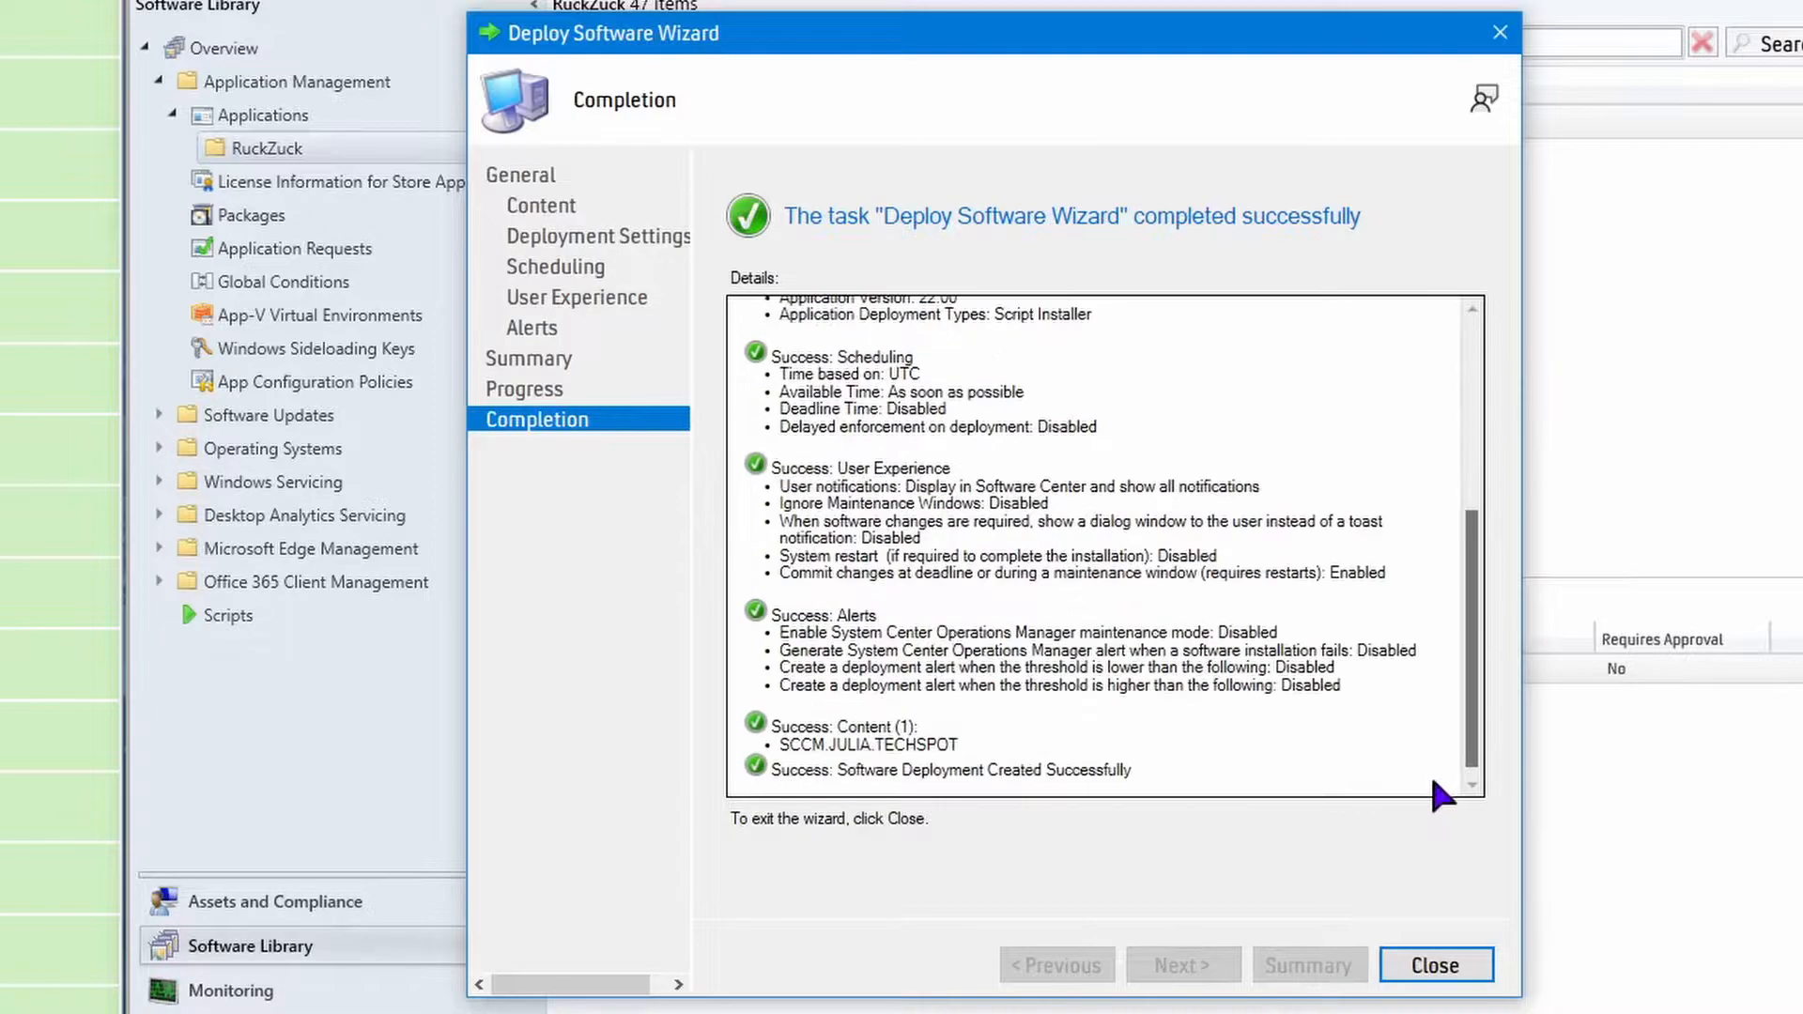
Review the start of the 7-Zip 22.00 deployment's completion details and close the finished wizard.
scroll(1400, 354, up, 15)
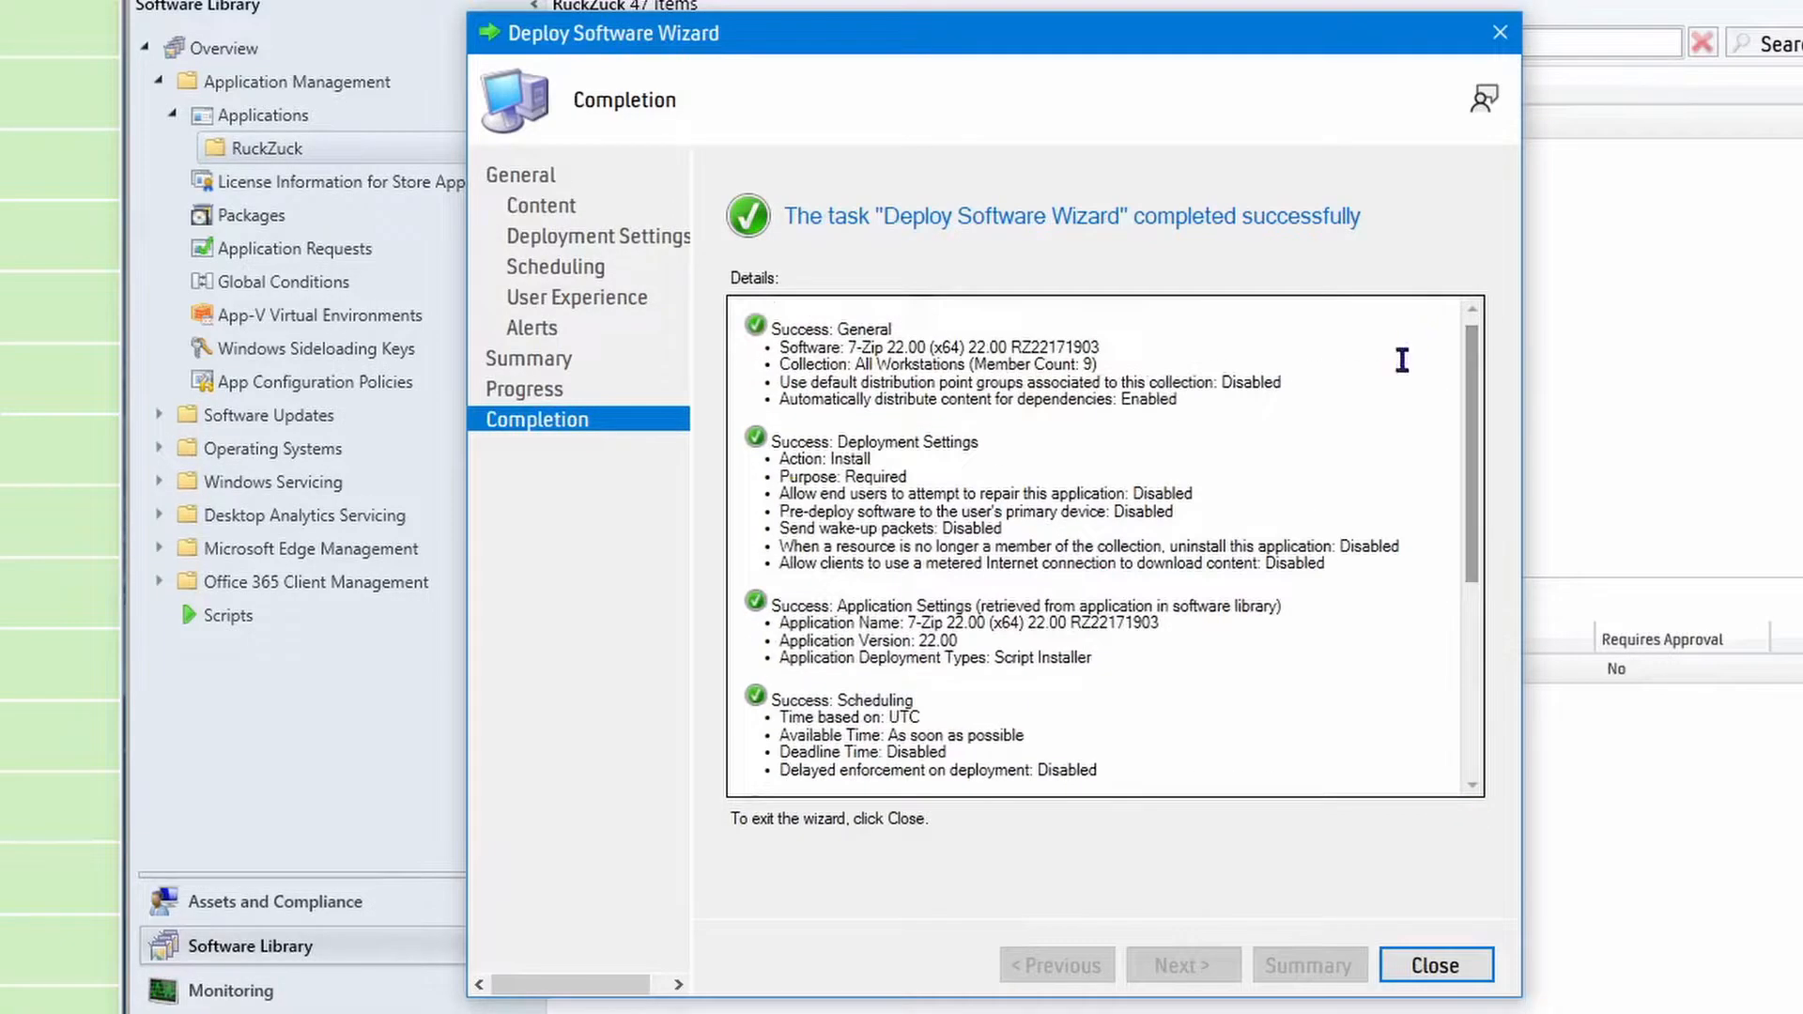
click(1453, 966)
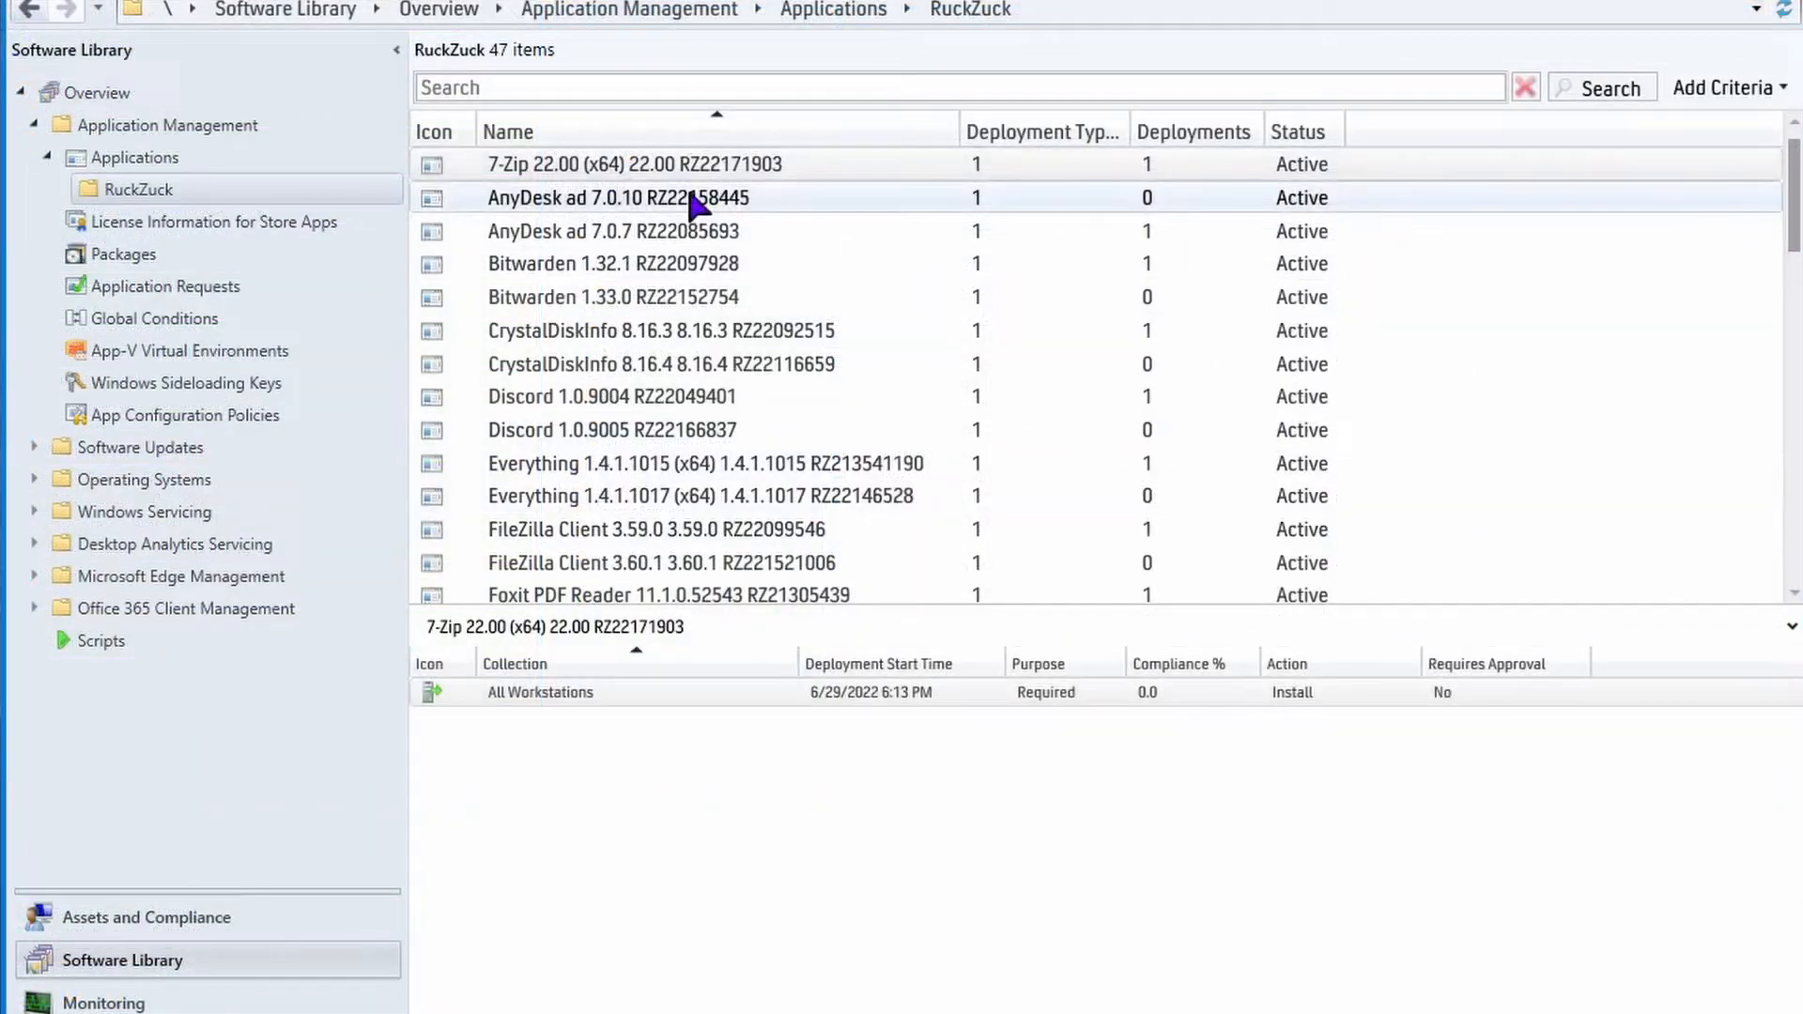
Delete the All Workstations deployment of the old AnyDesk ad 7.0.7 application.
click(1194, 290)
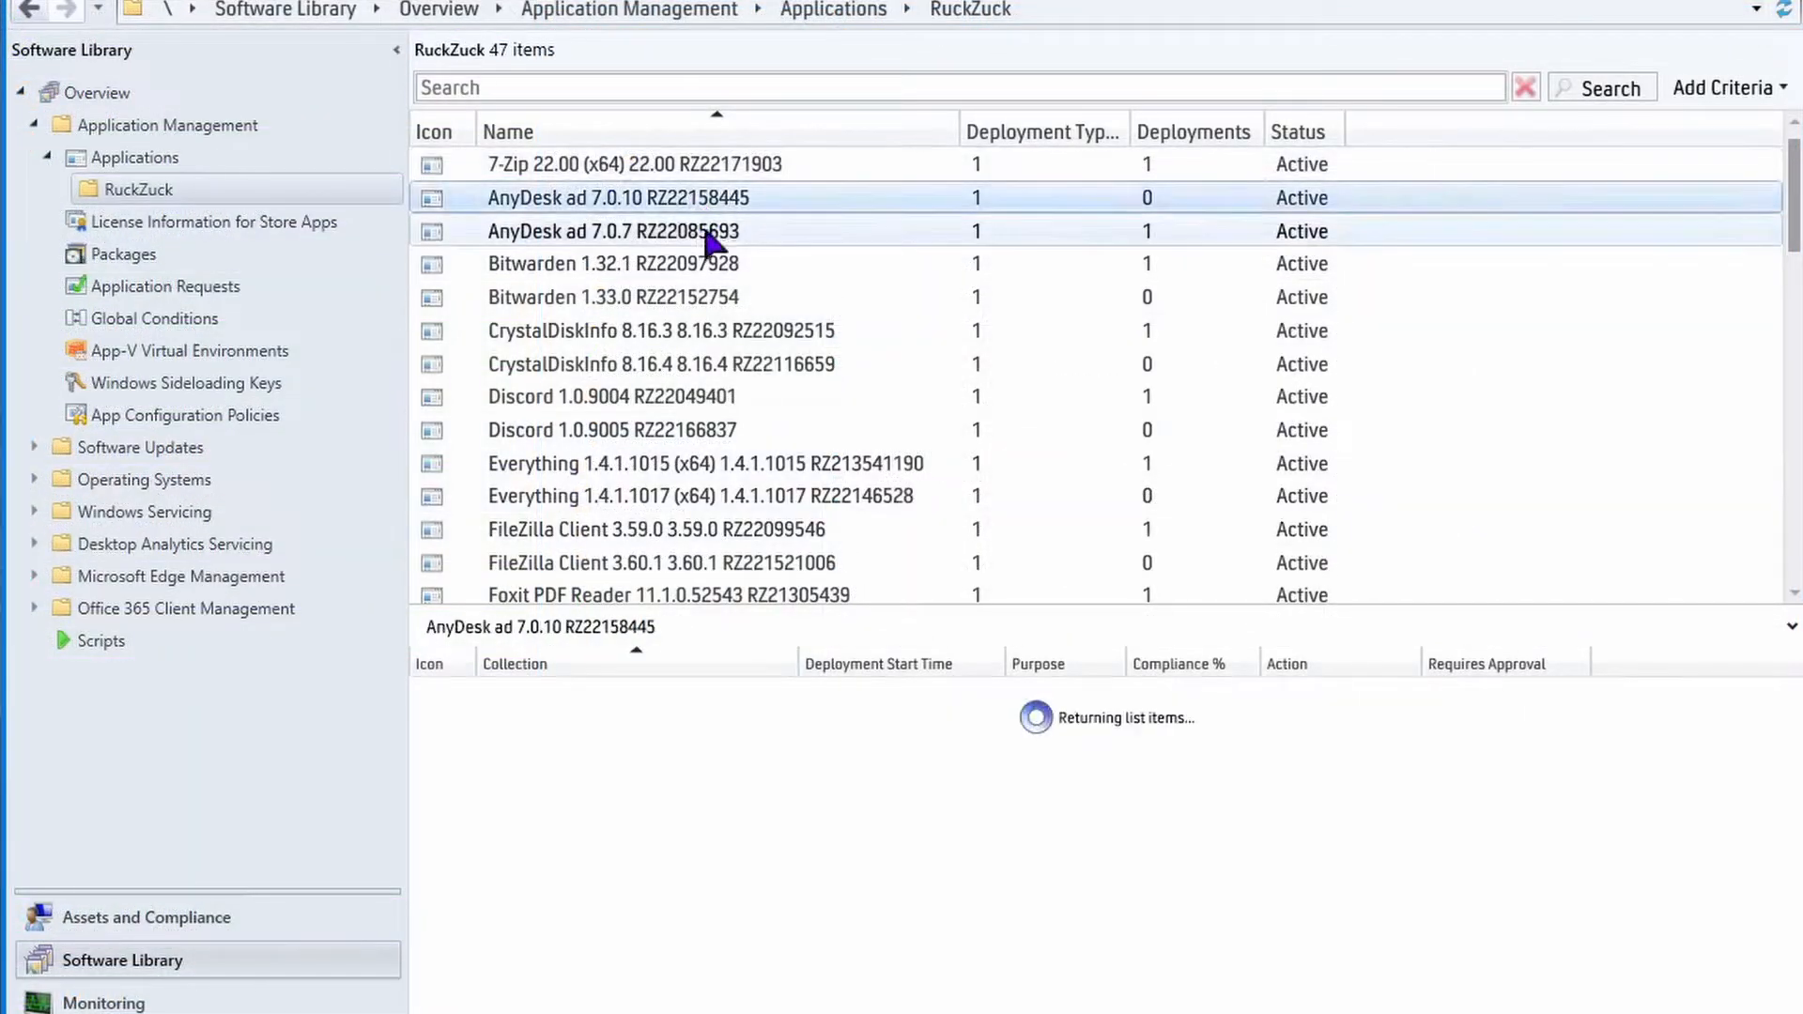
click(1080, 231)
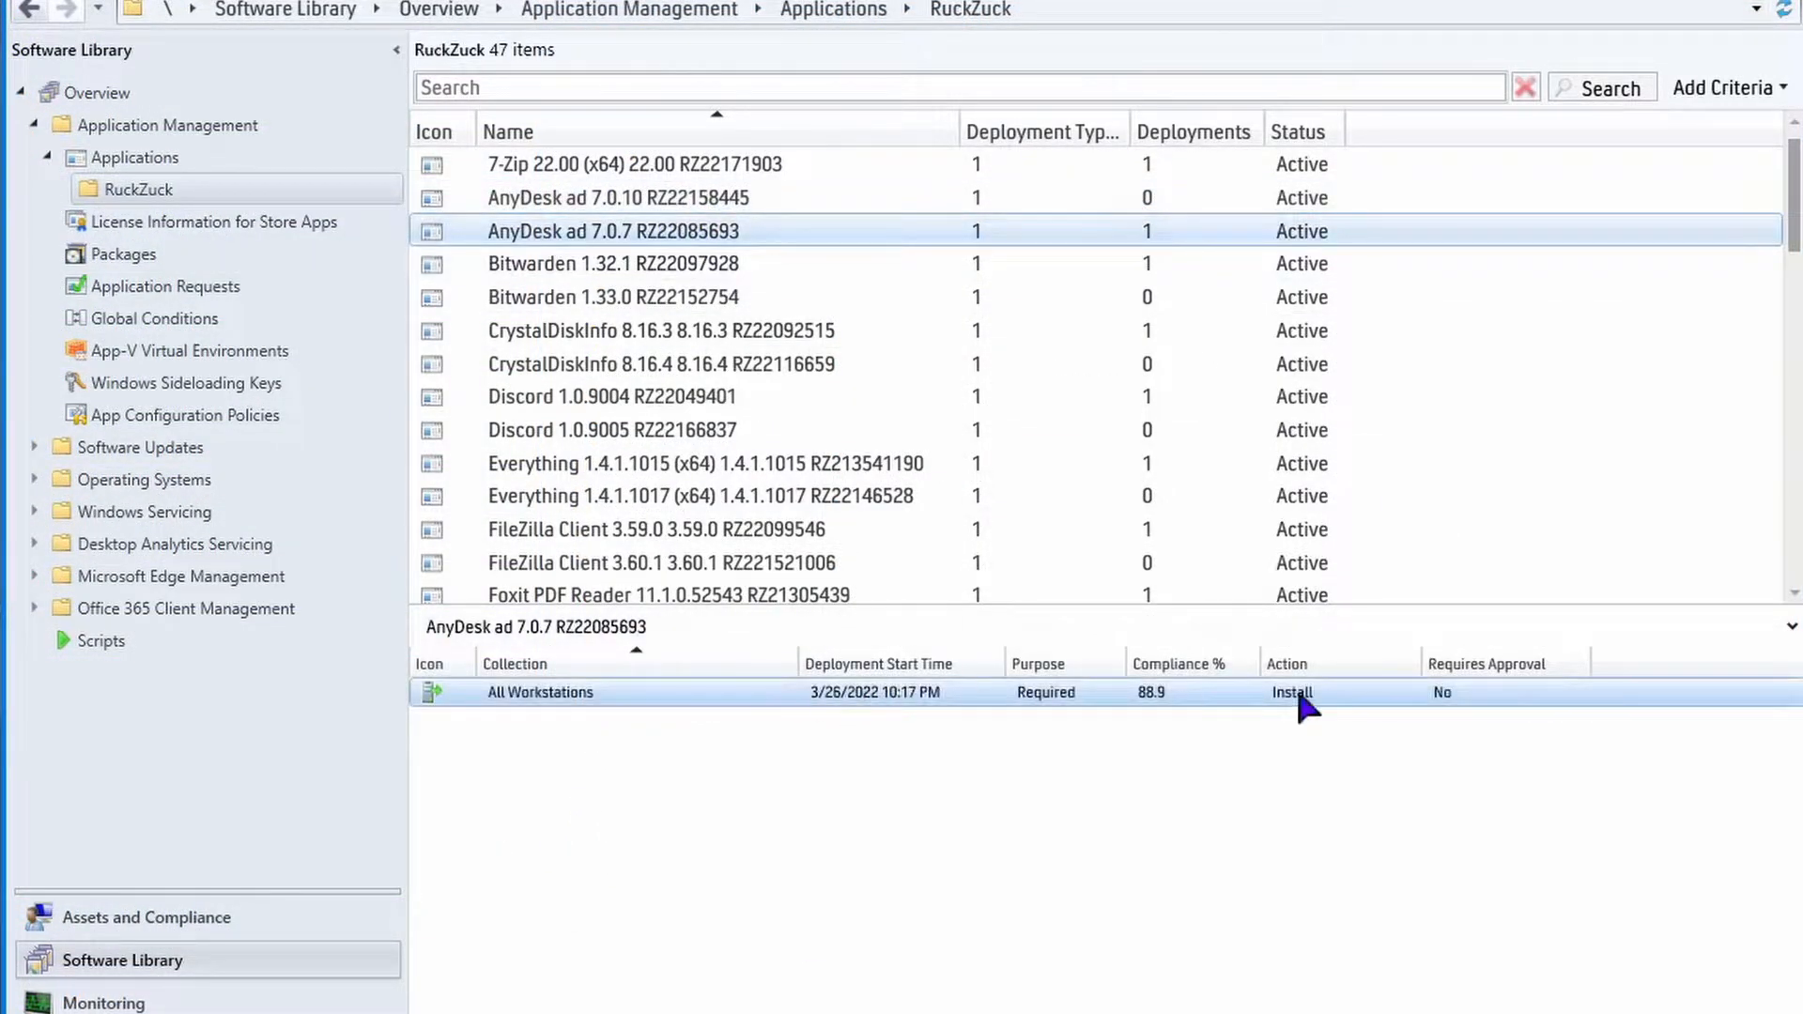
right_click(583, 692)
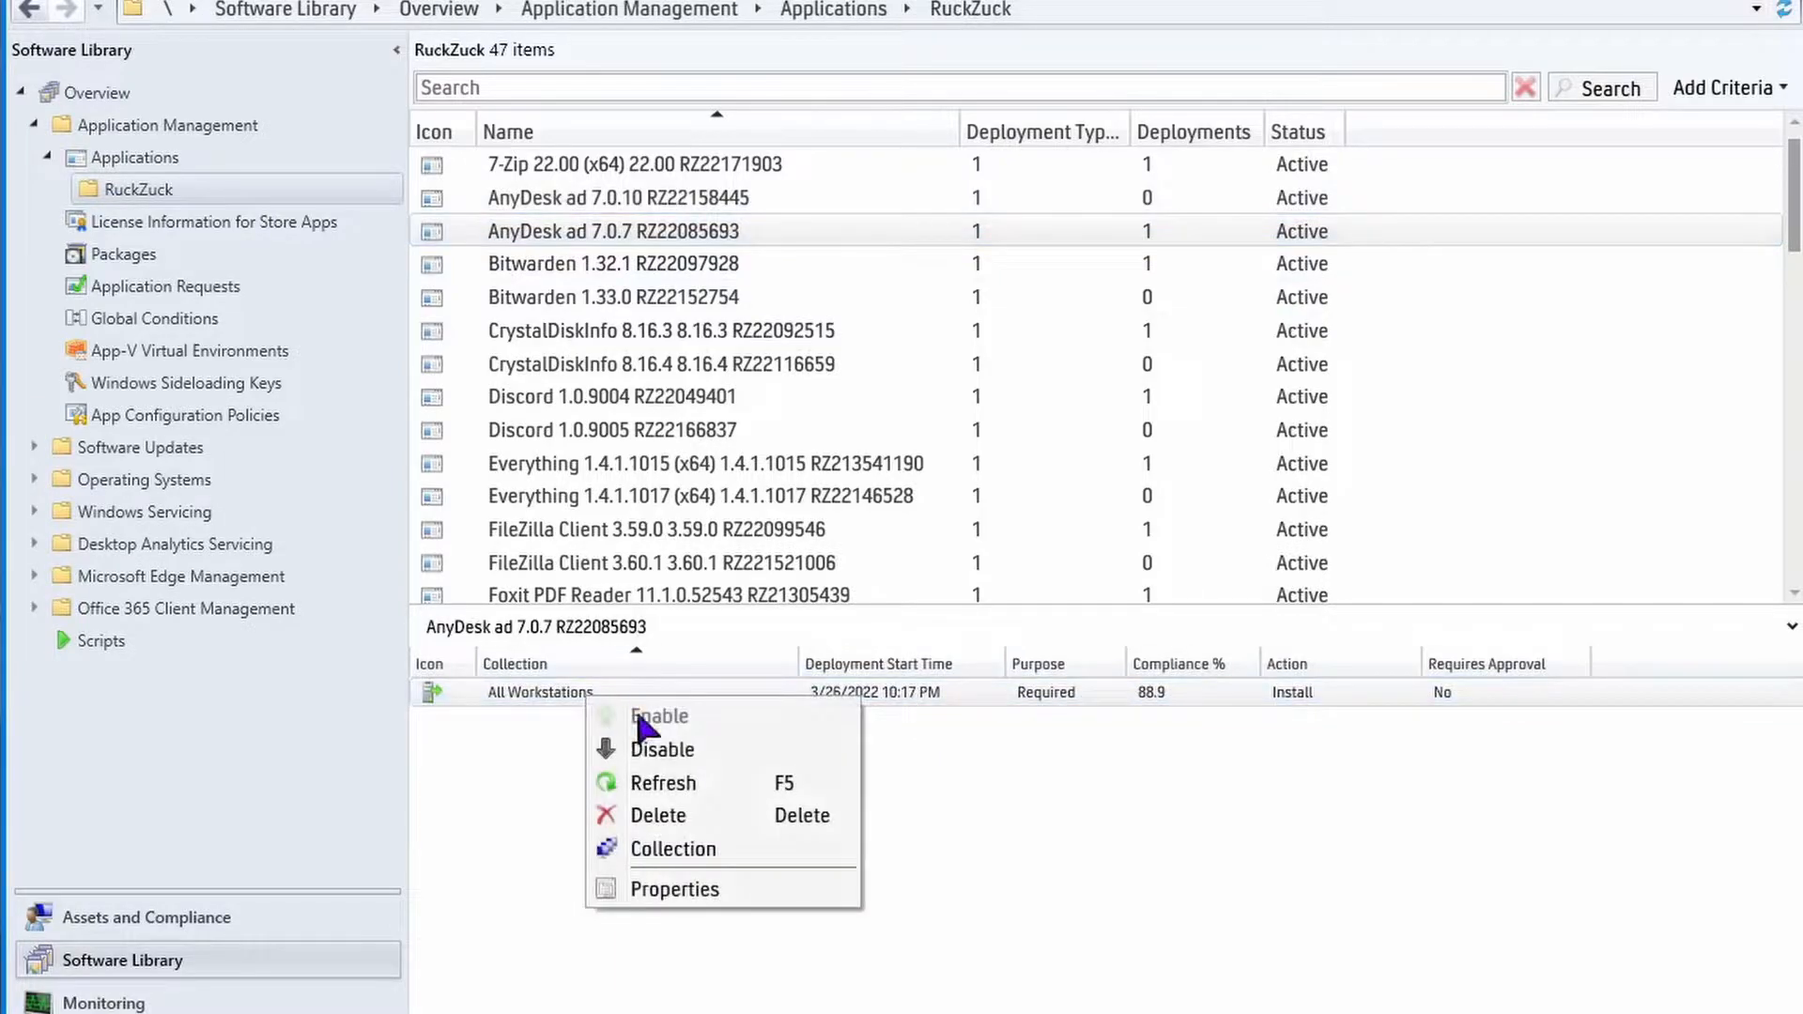
click(657, 815)
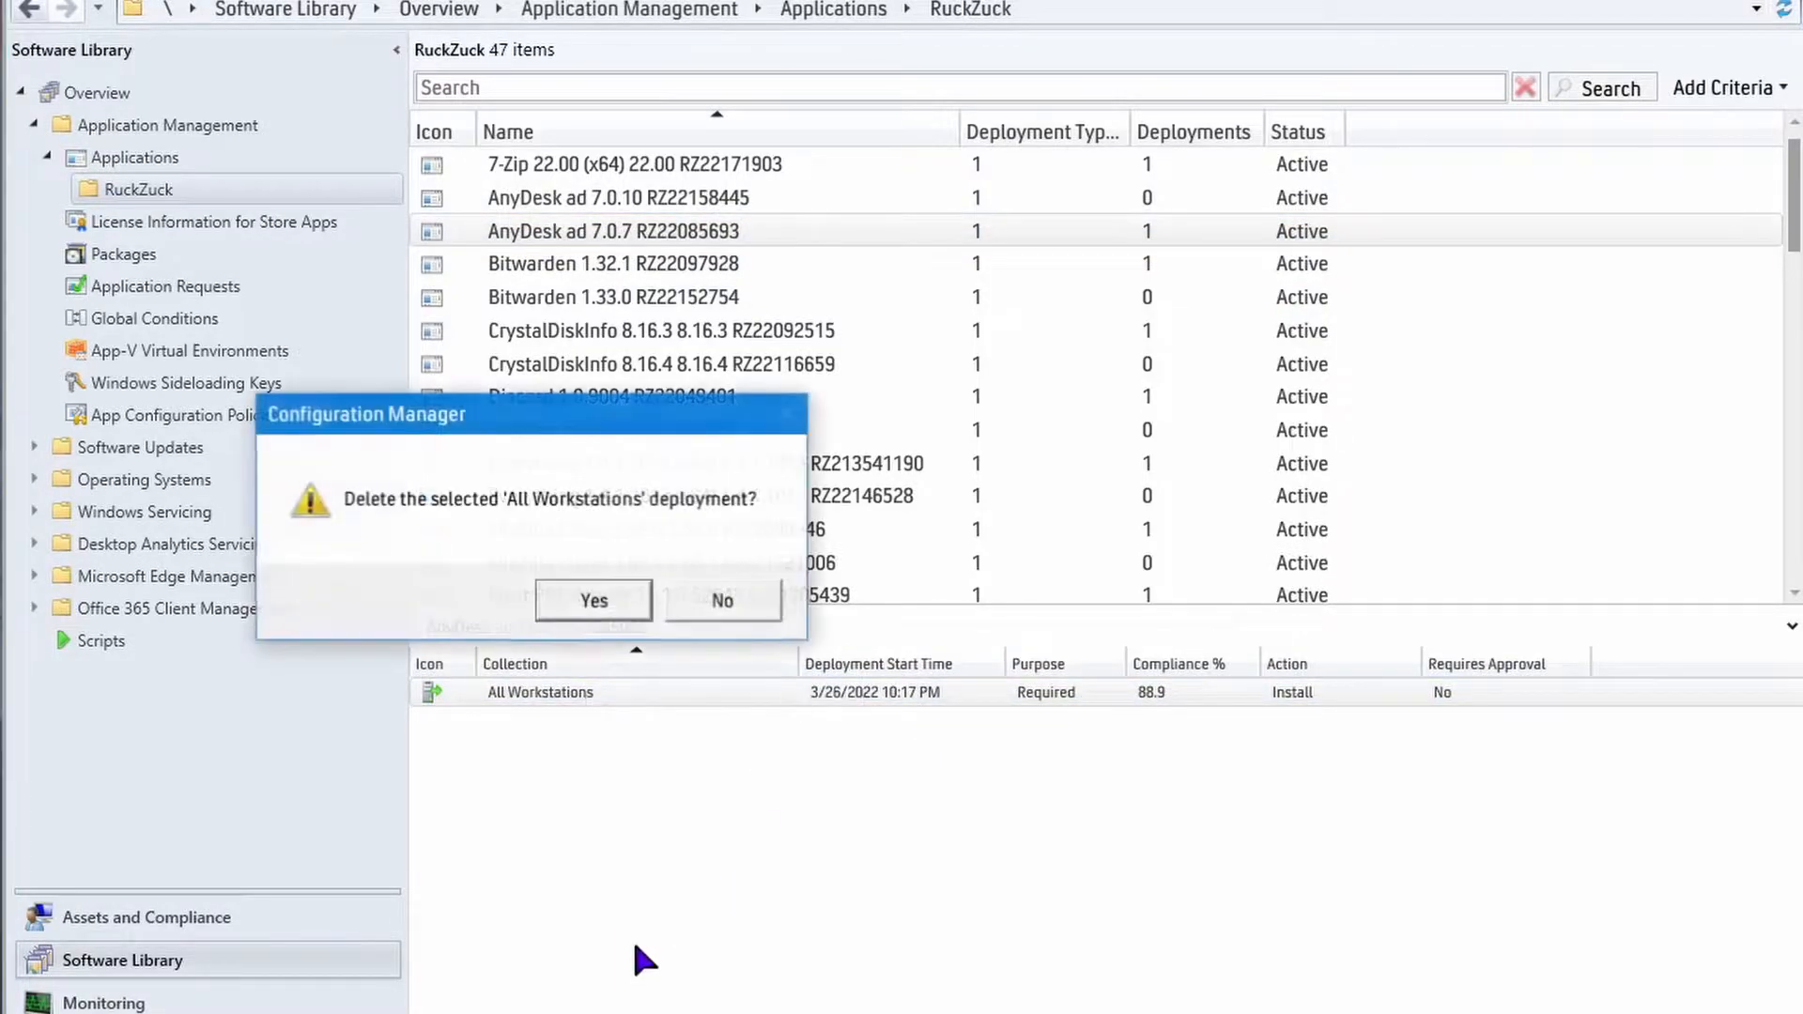
click(573, 590)
Permanently delete the AnyDesk ad 7.0.7 application from the RuckZuck folder.
right_click(576, 237)
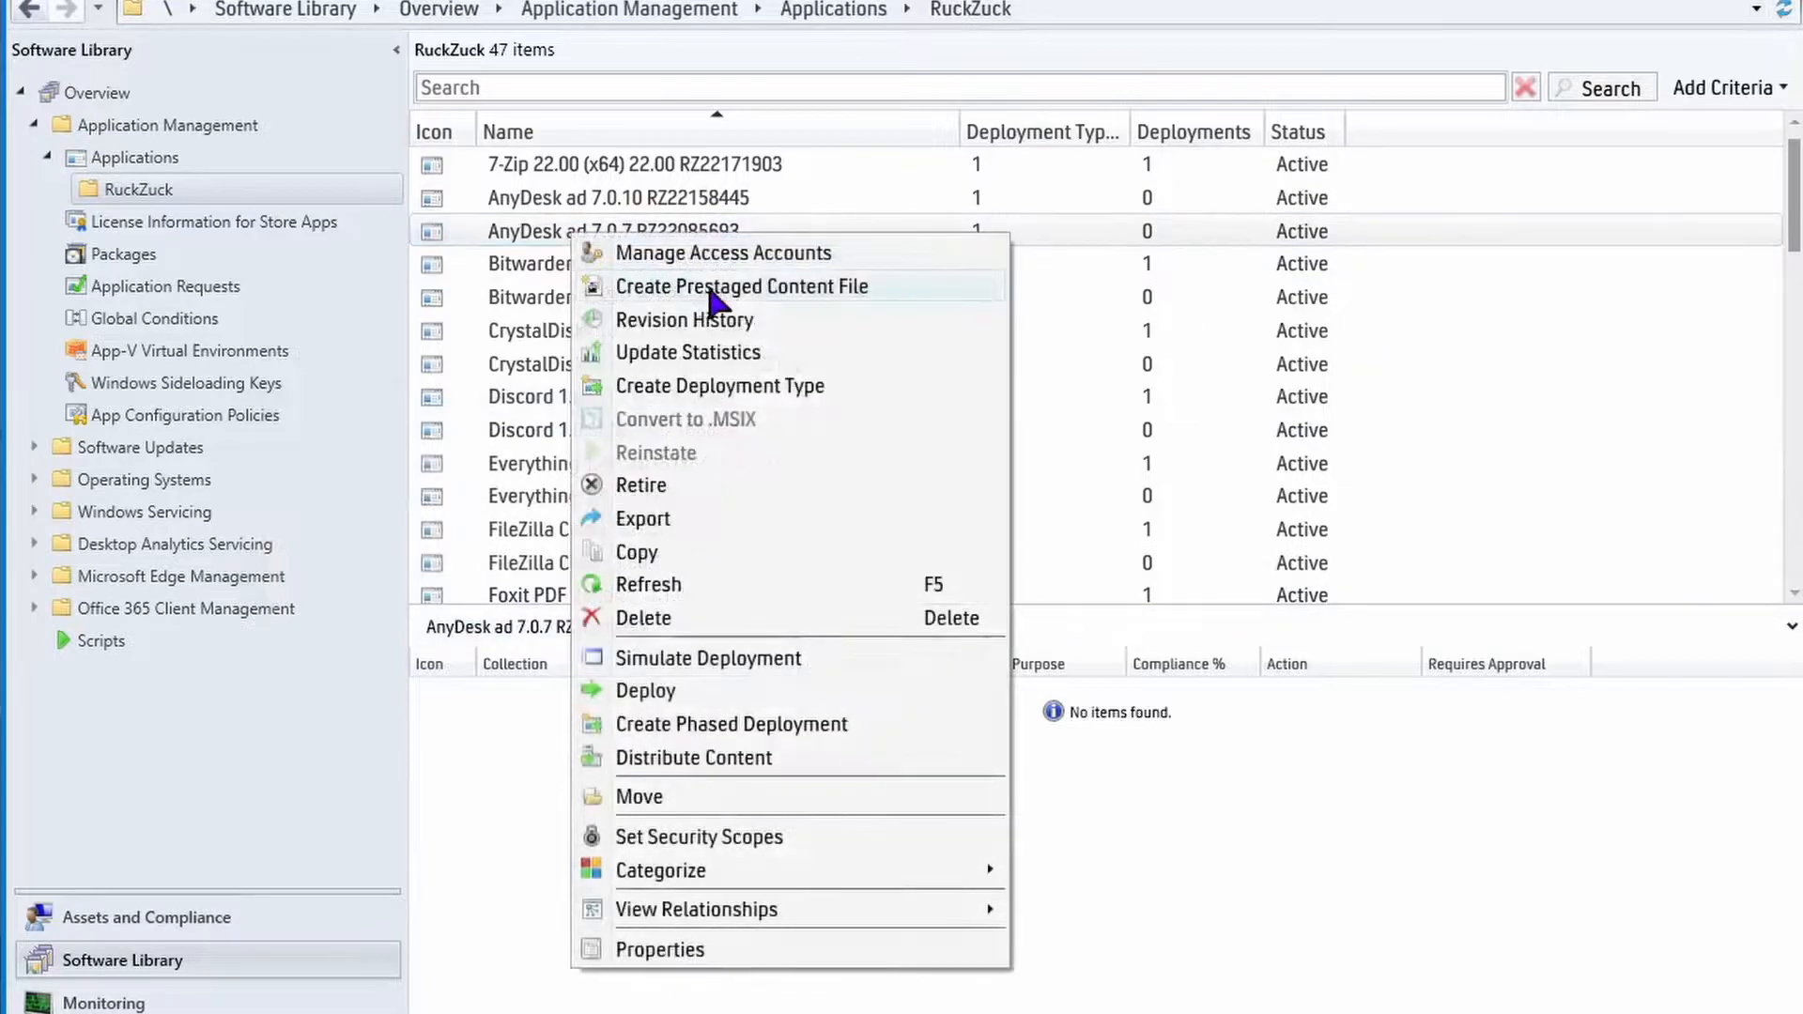
click(601, 620)
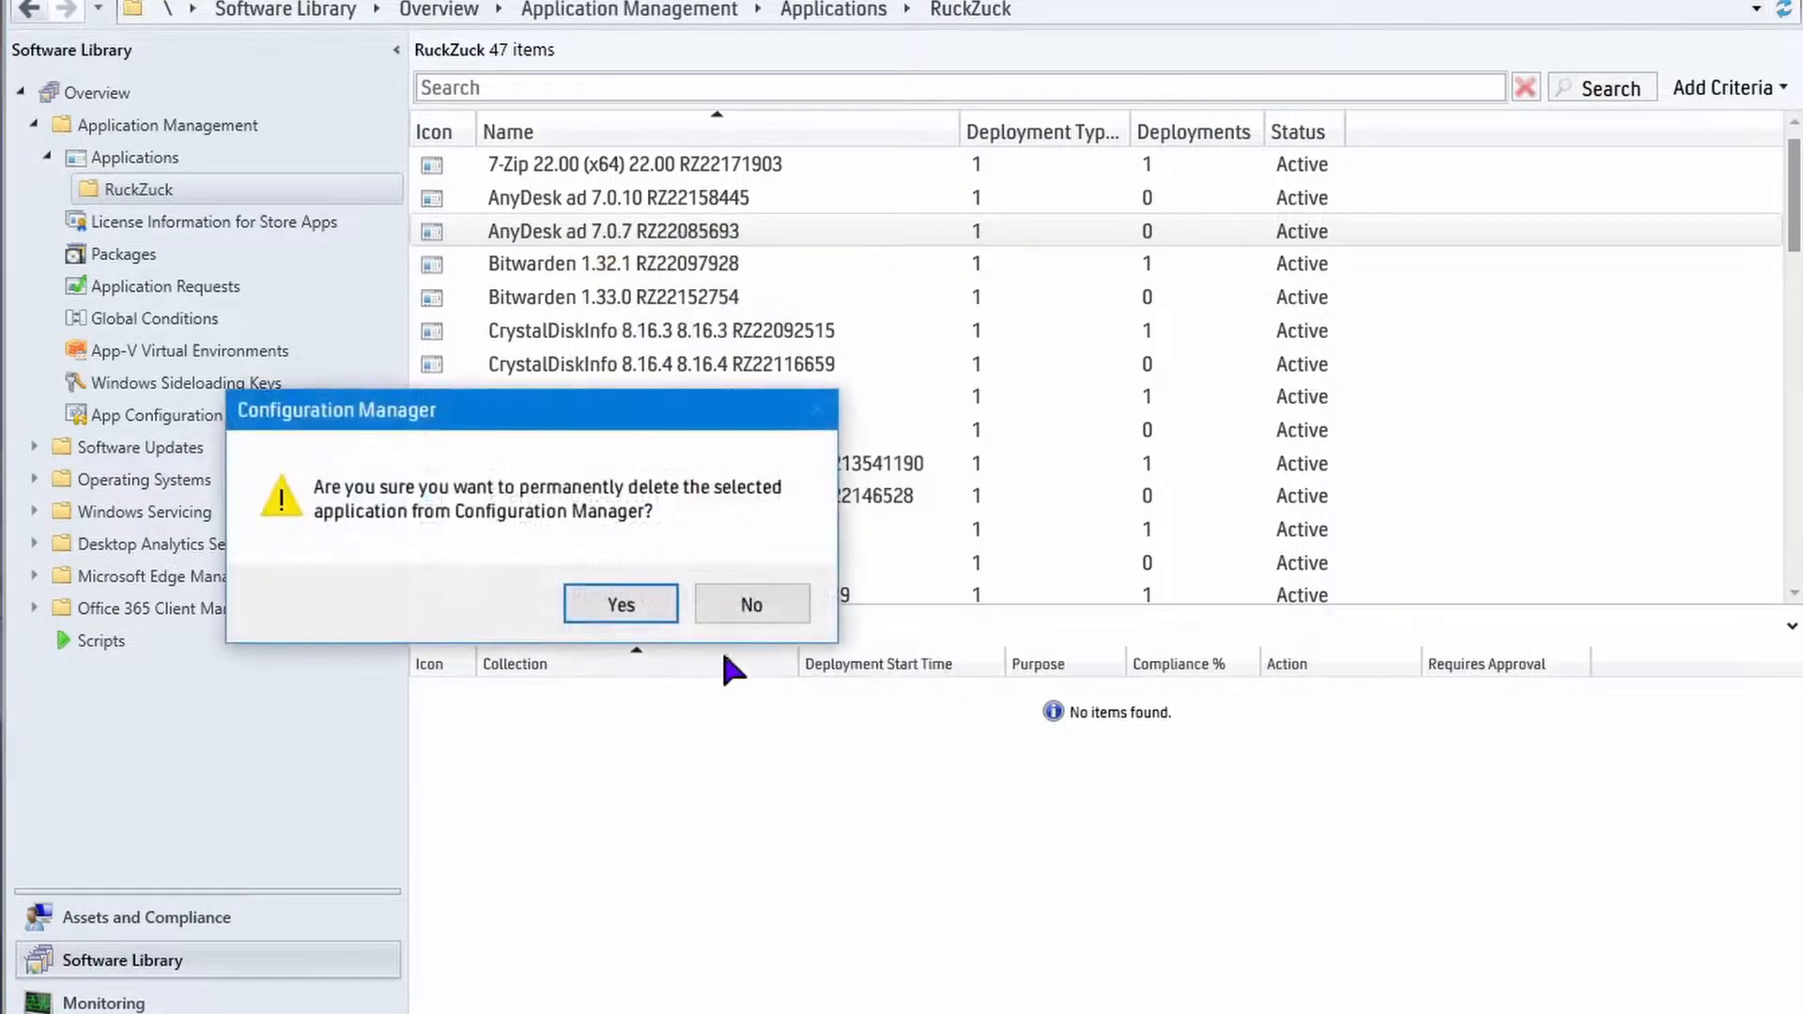
click(620, 605)
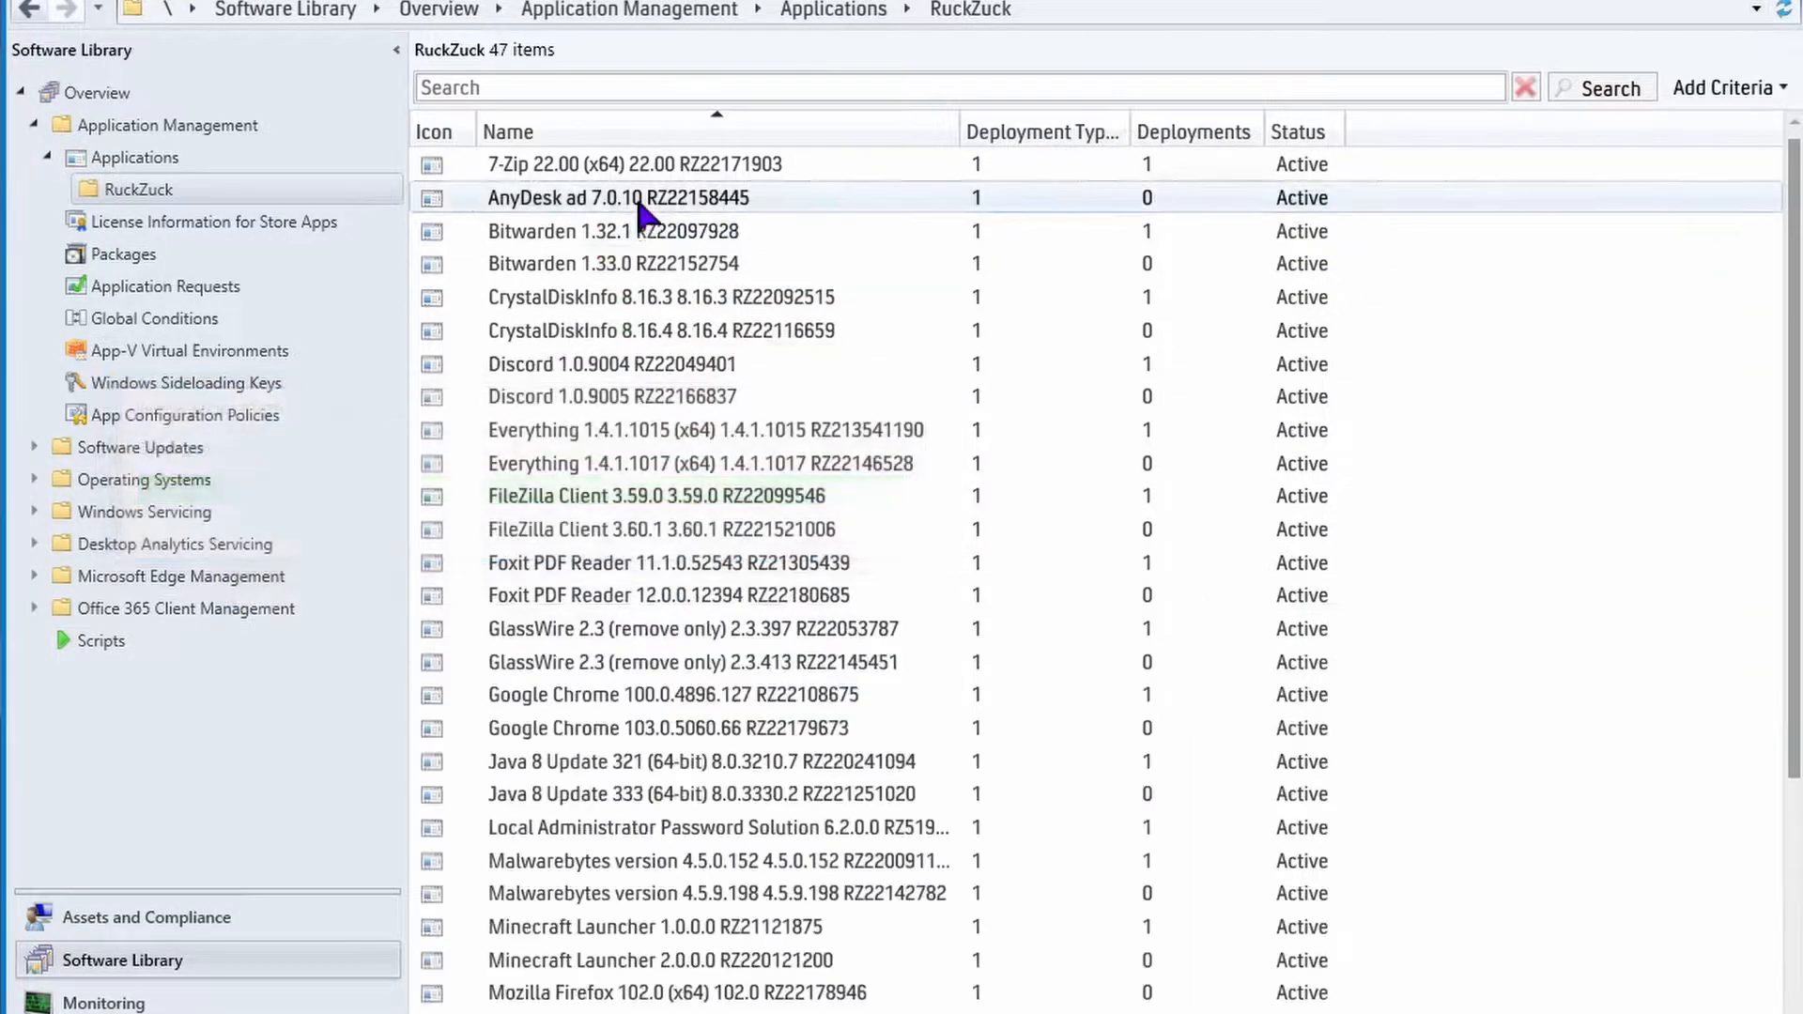
Start a deployment of AnyDesk ad 7.0.10 targeting the All Workstations device collection.
right_click(640, 202)
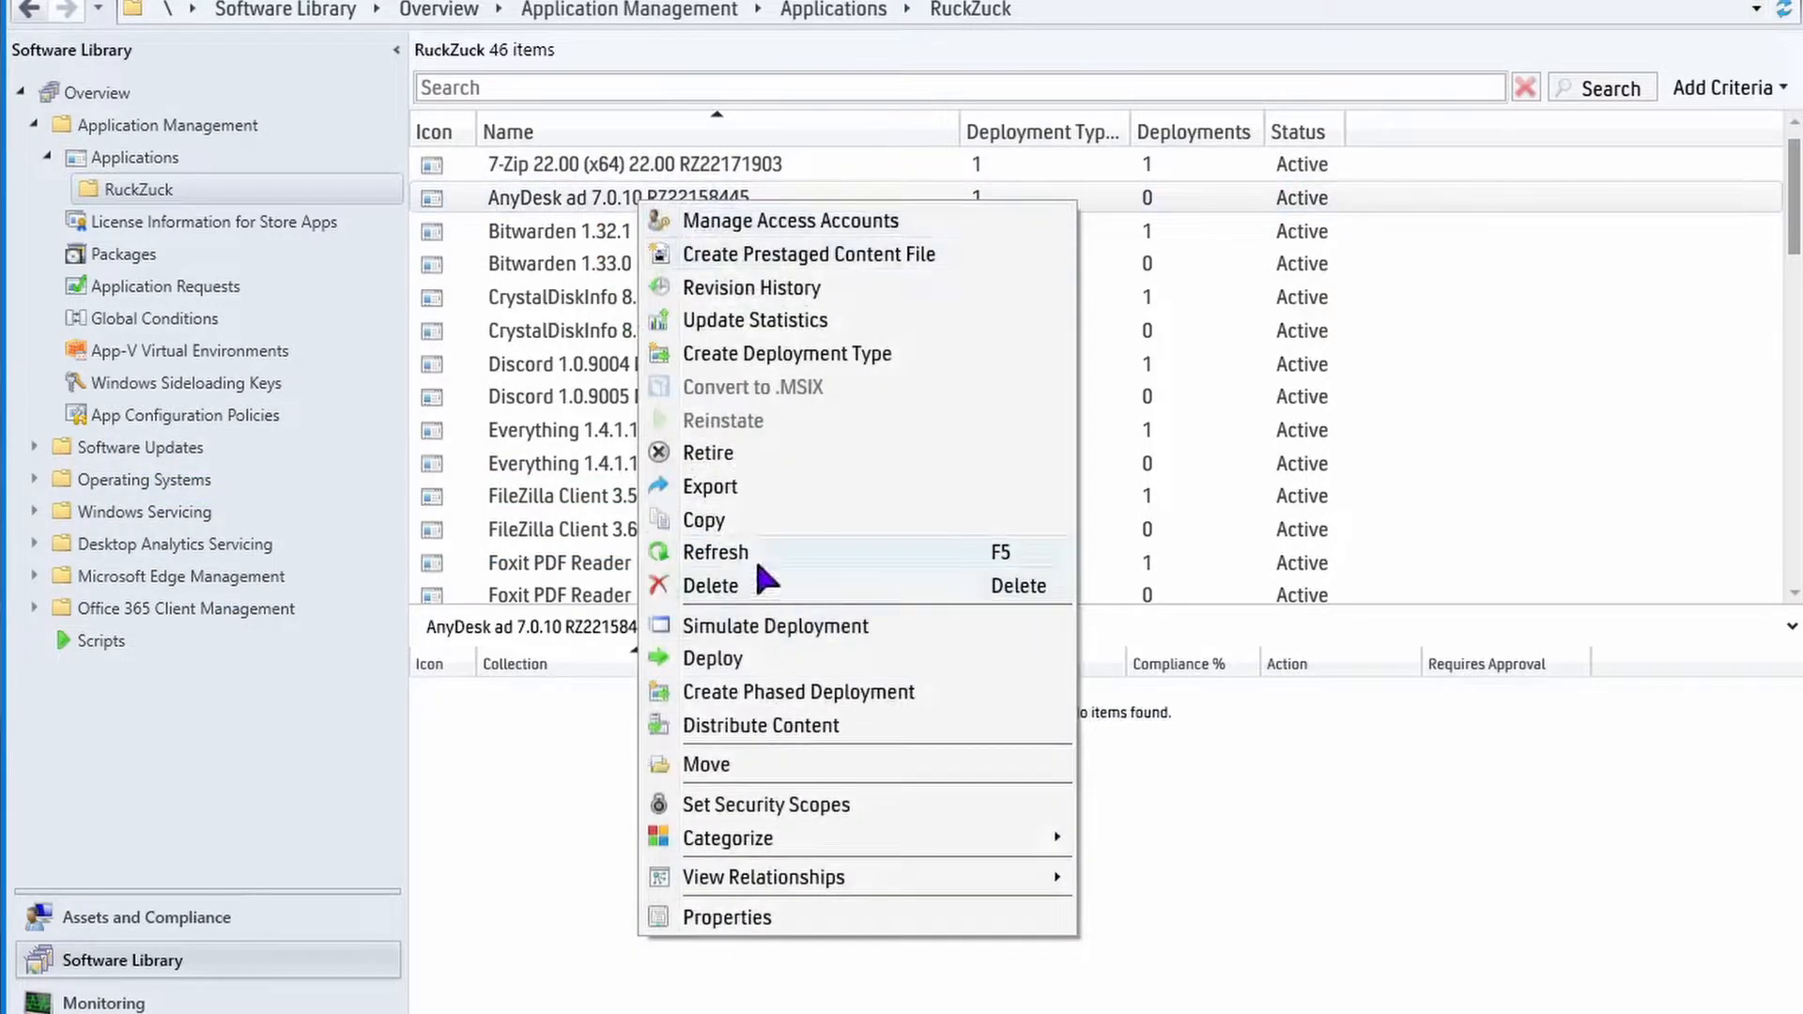
click(845, 659)
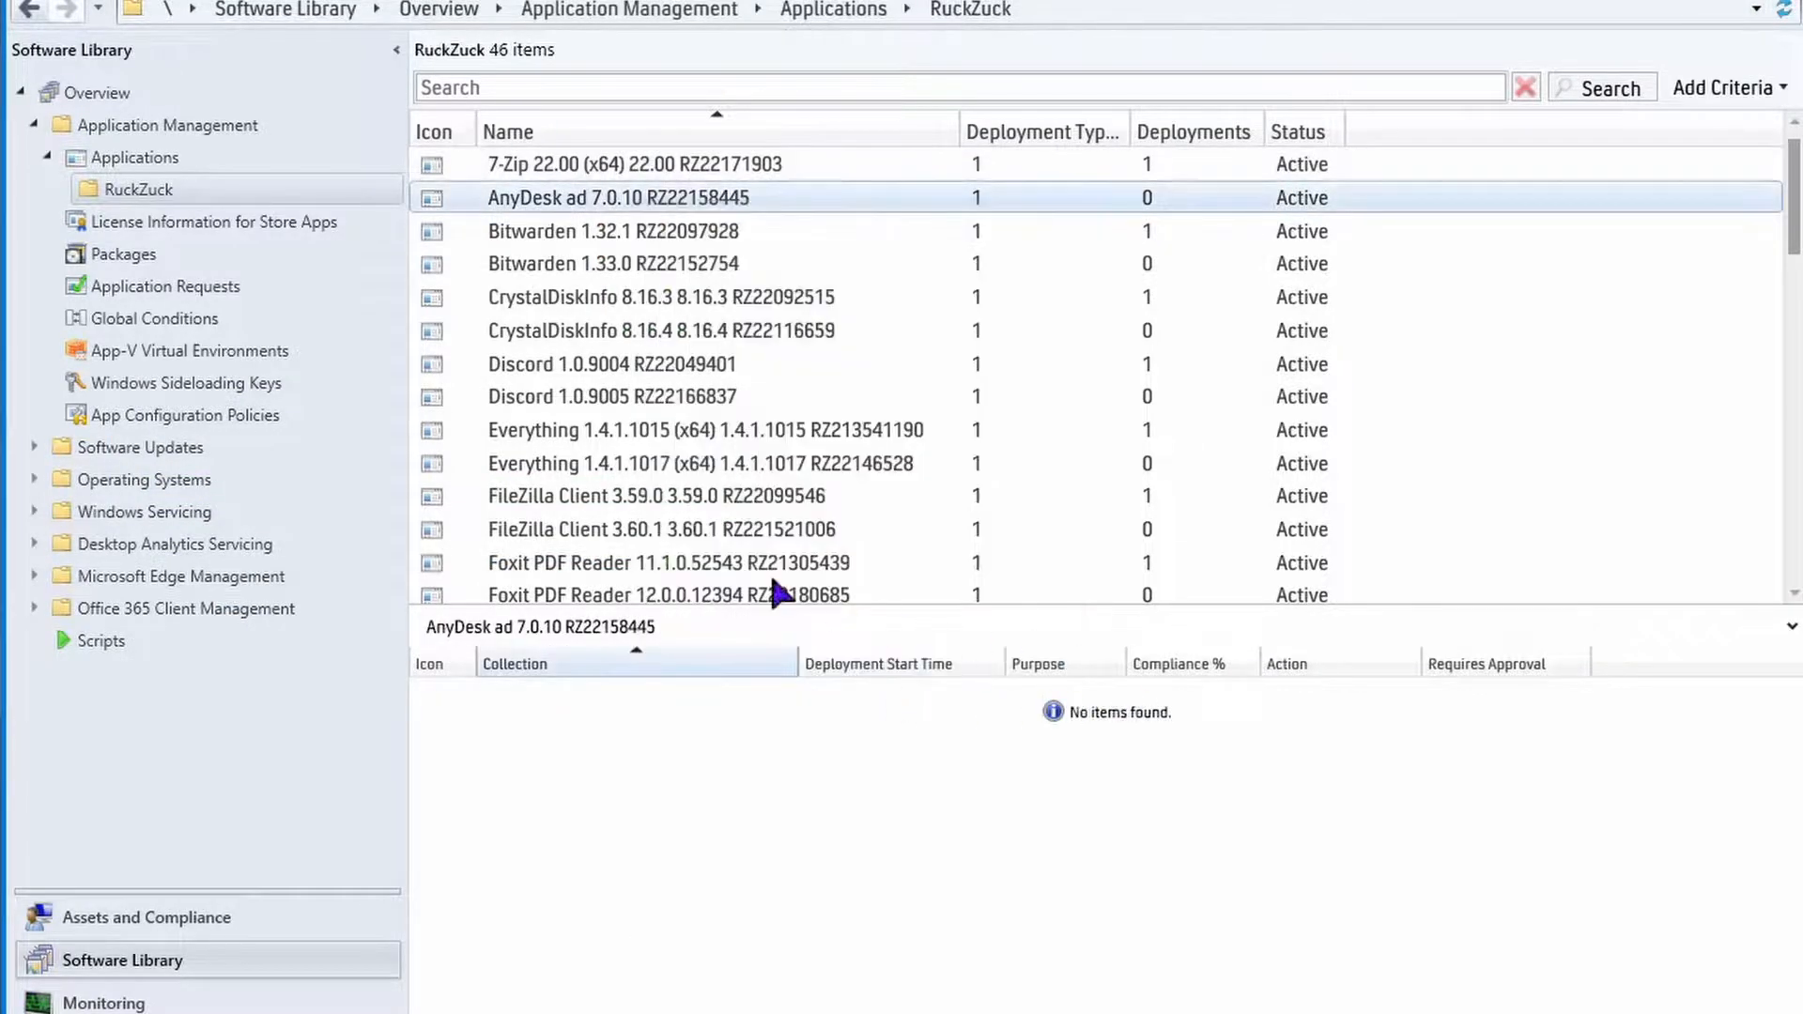
click(1356, 341)
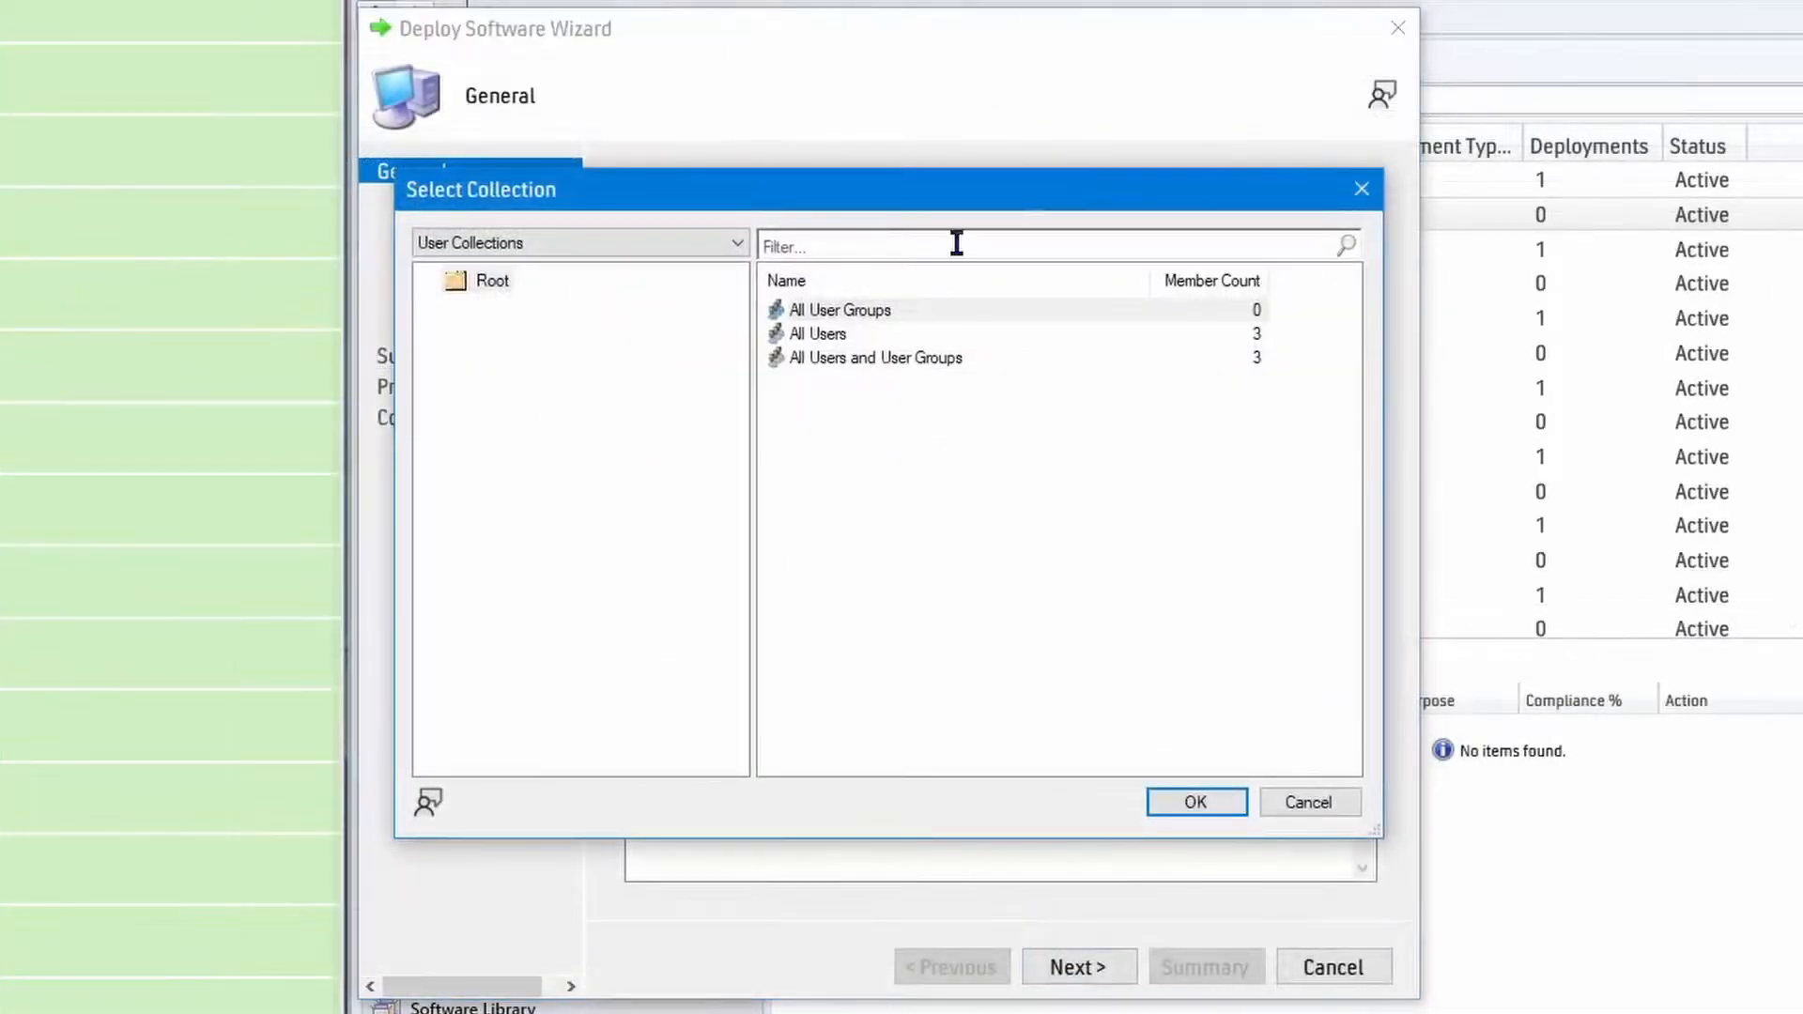
click(482, 246)
click(535, 286)
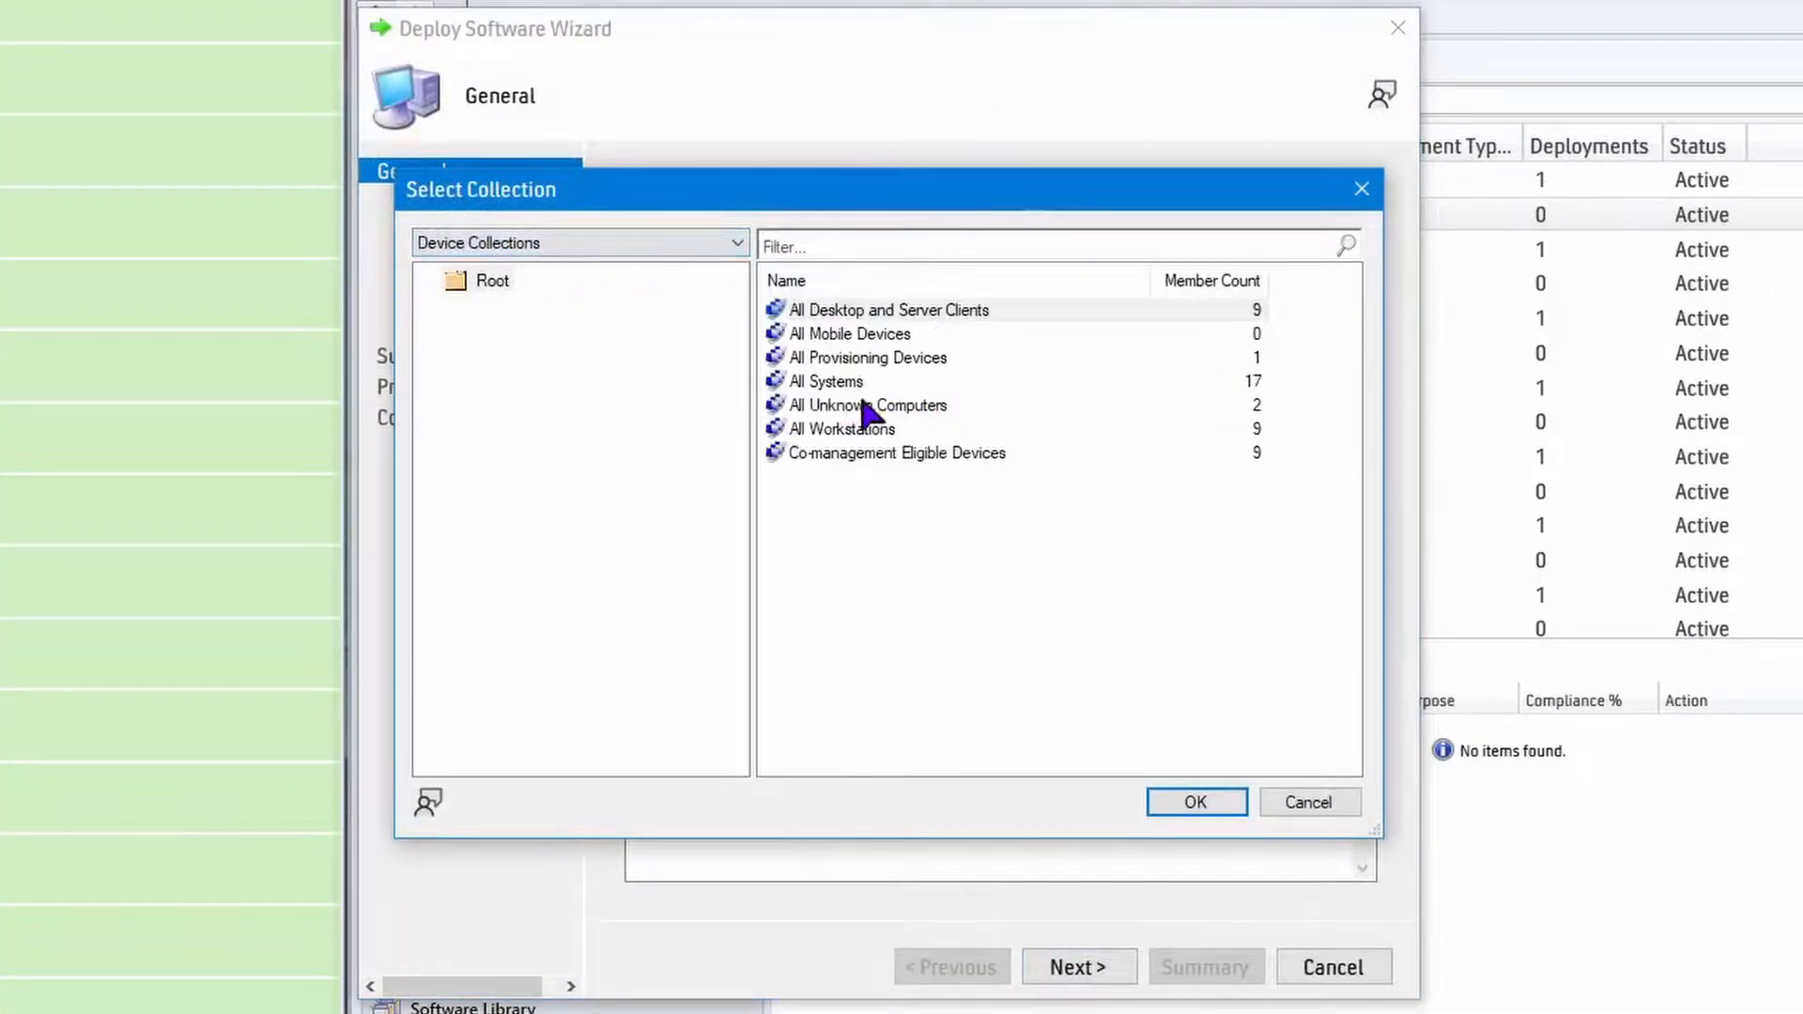
click(852, 428)
click(1188, 804)
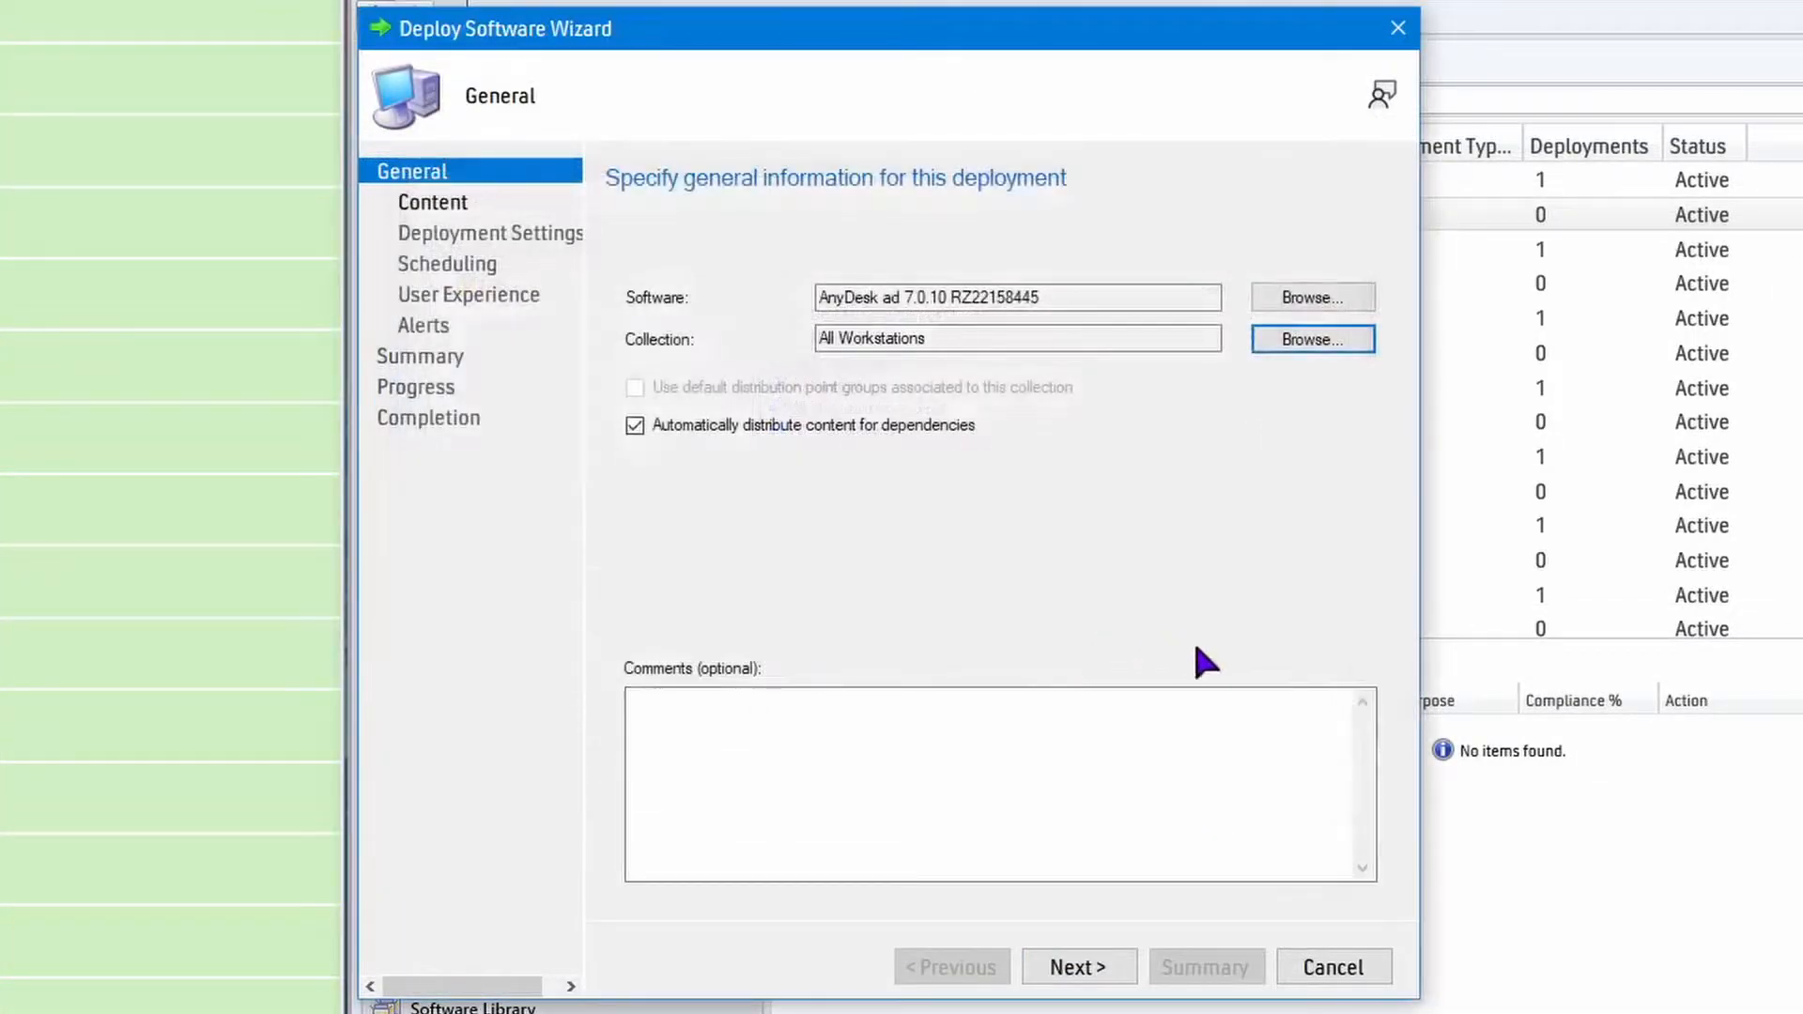
Add the SCCM.JULIA.TECHSPOT distribution point as the content destination for the AnyDesk deployment.
click(1091, 981)
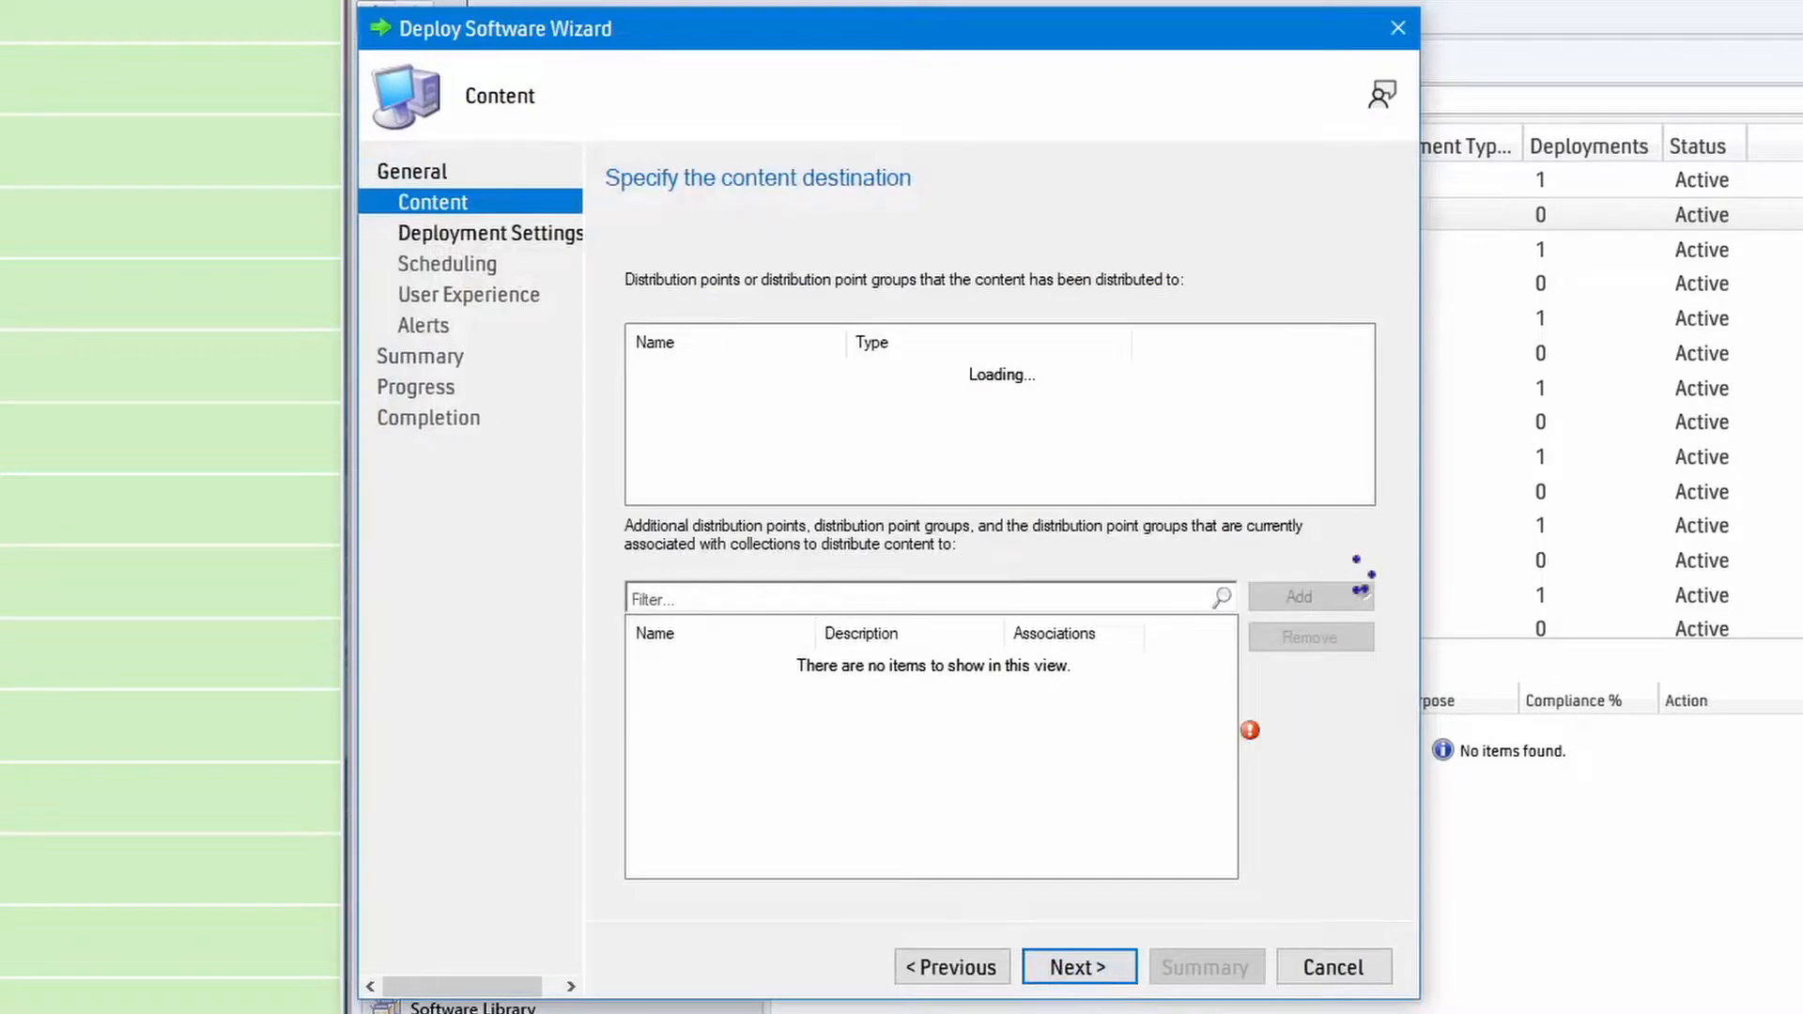
click(1328, 594)
click(1315, 627)
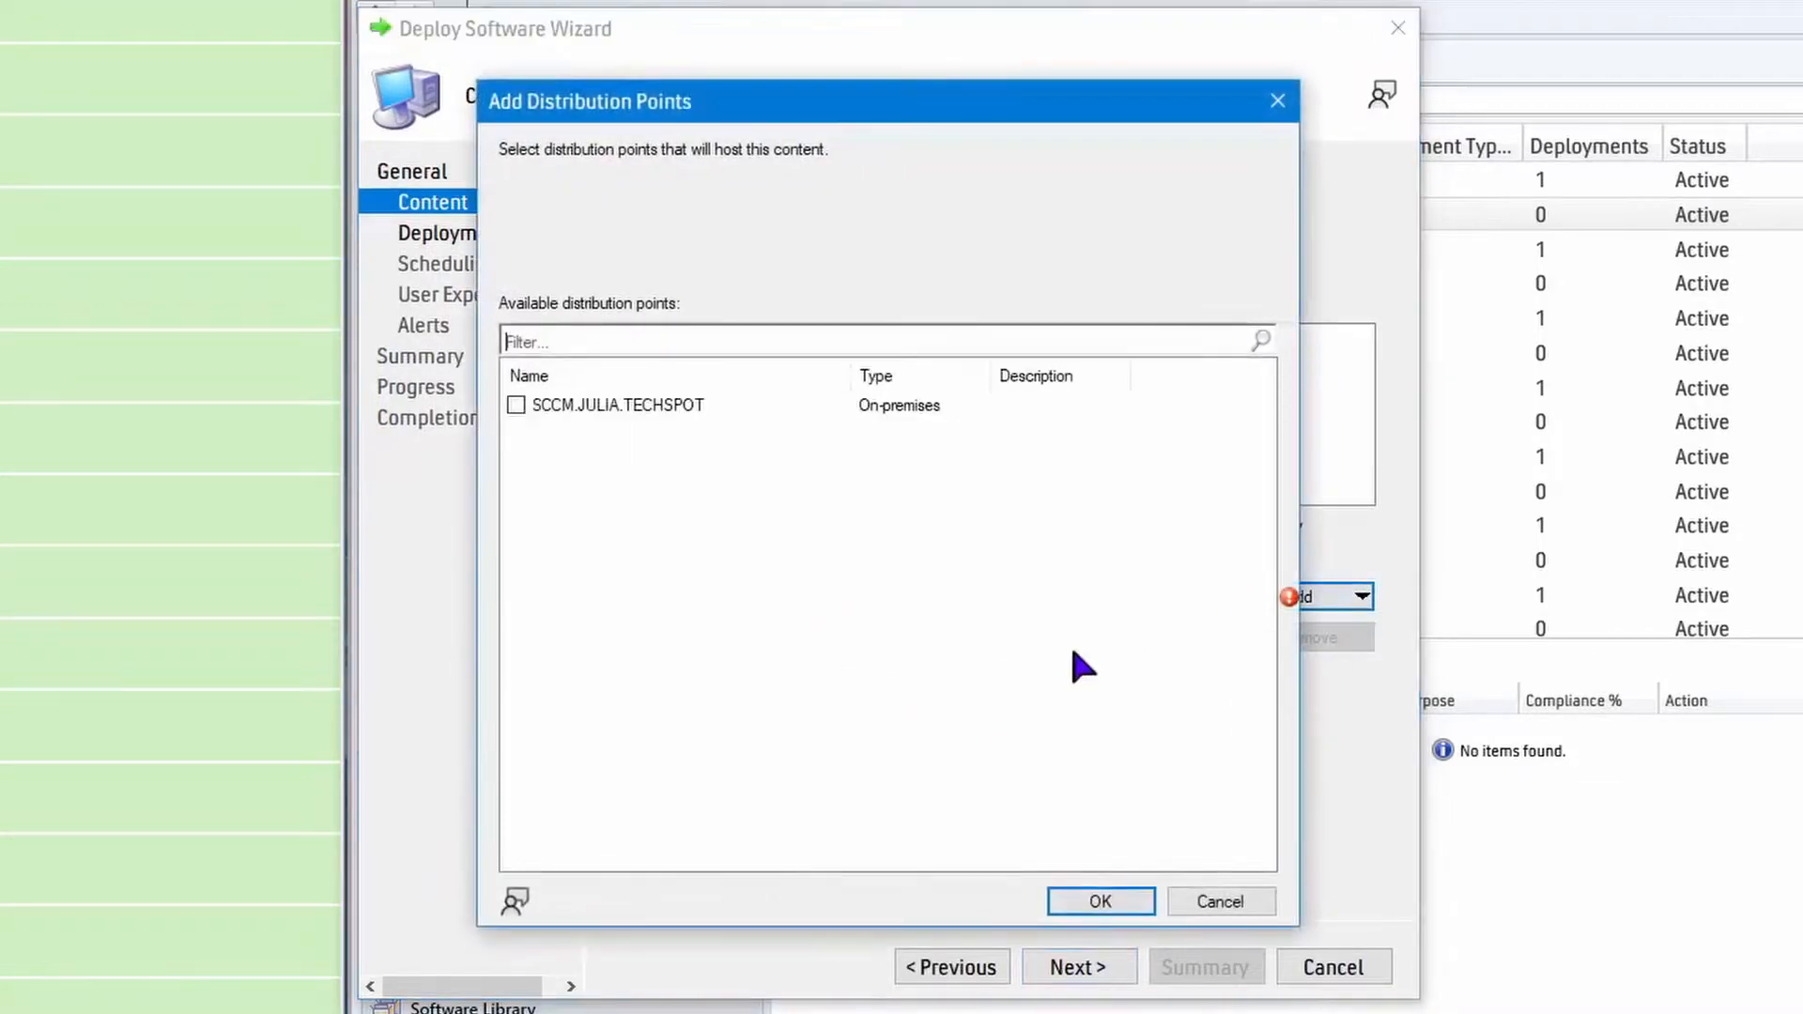
click(516, 405)
click(1096, 907)
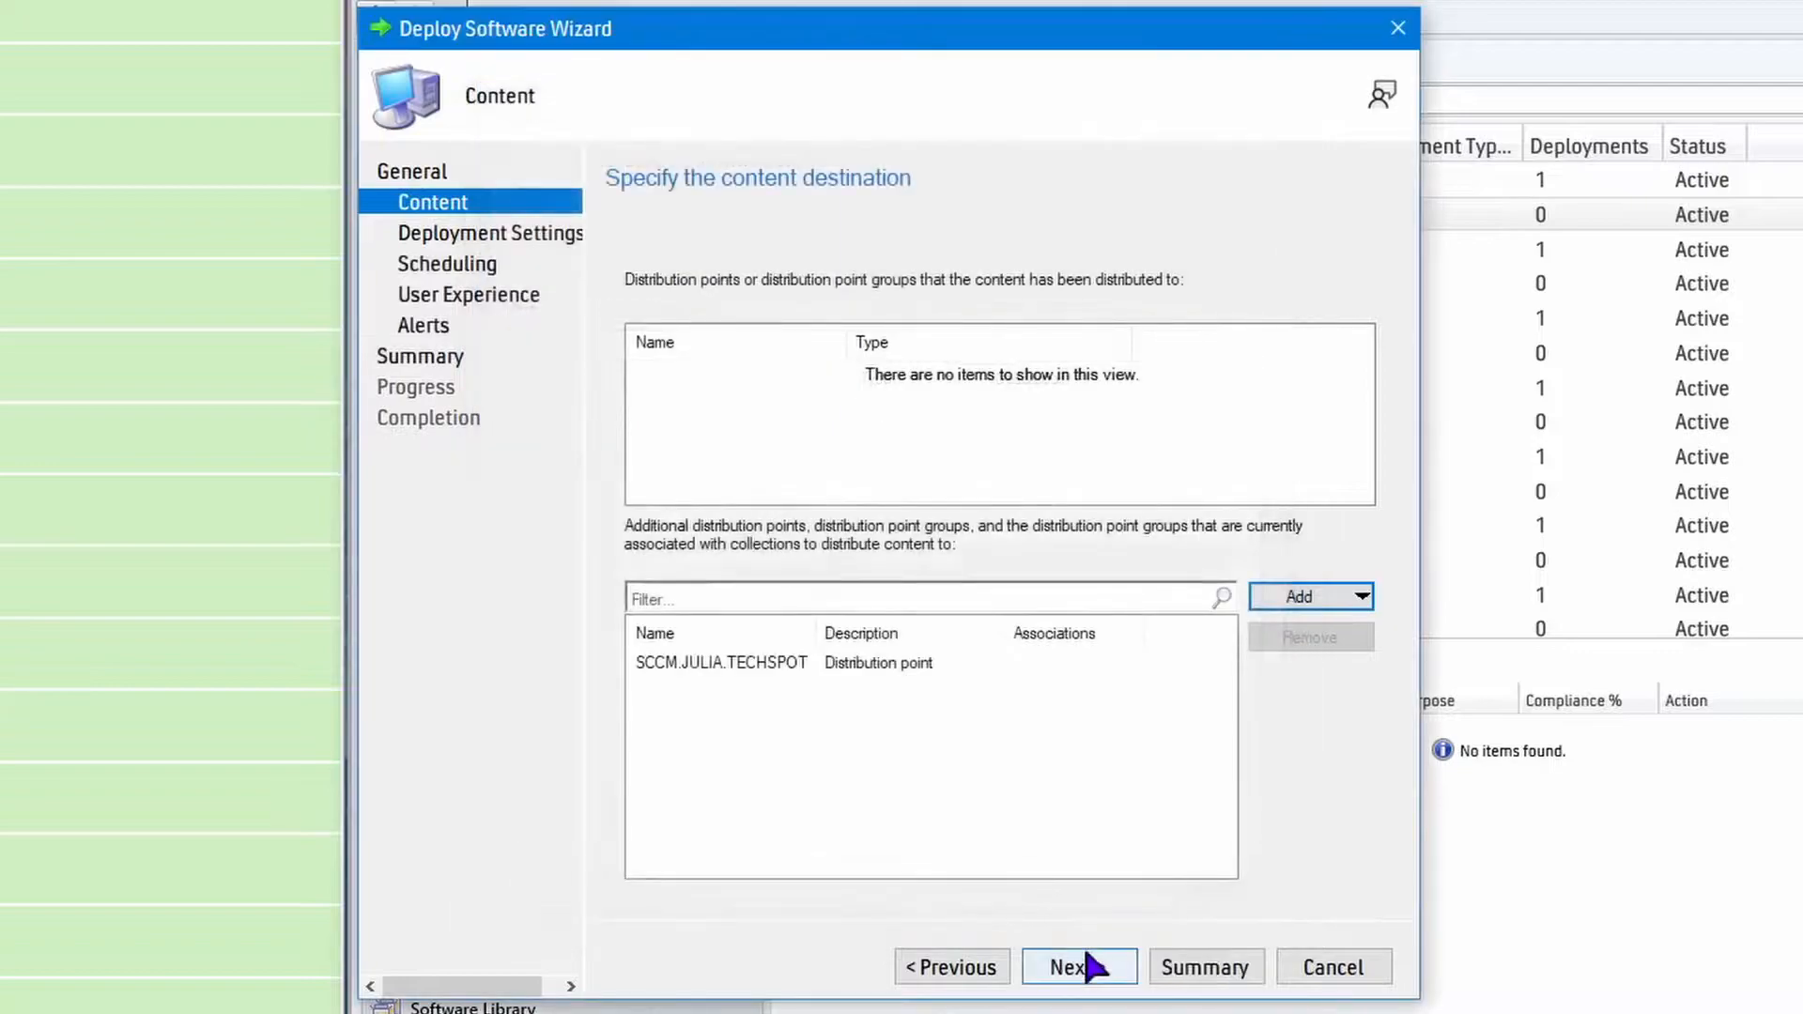
Complete the AnyDesk 7.0.10 deployment with action Install, purpose Available, and default scheduling, user experience and alert settings.
click(1079, 967)
click(1106, 979)
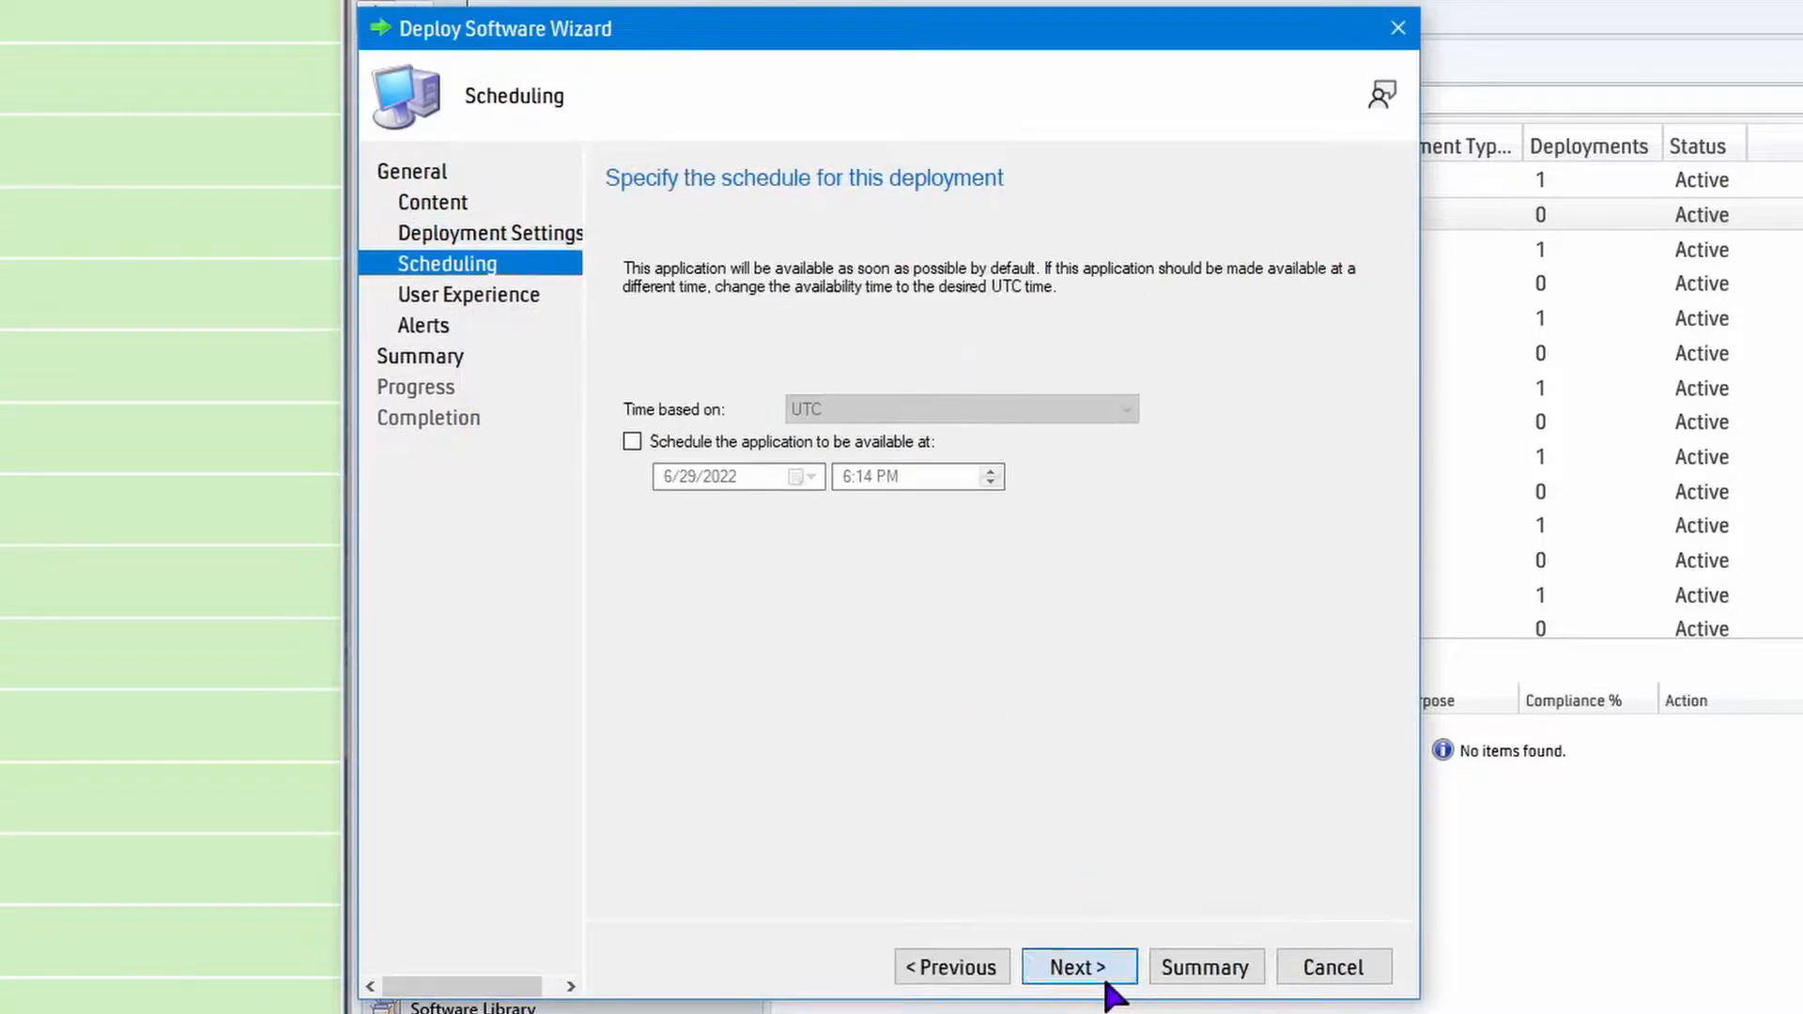
click(1106, 979)
click(1106, 978)
click(1108, 978)
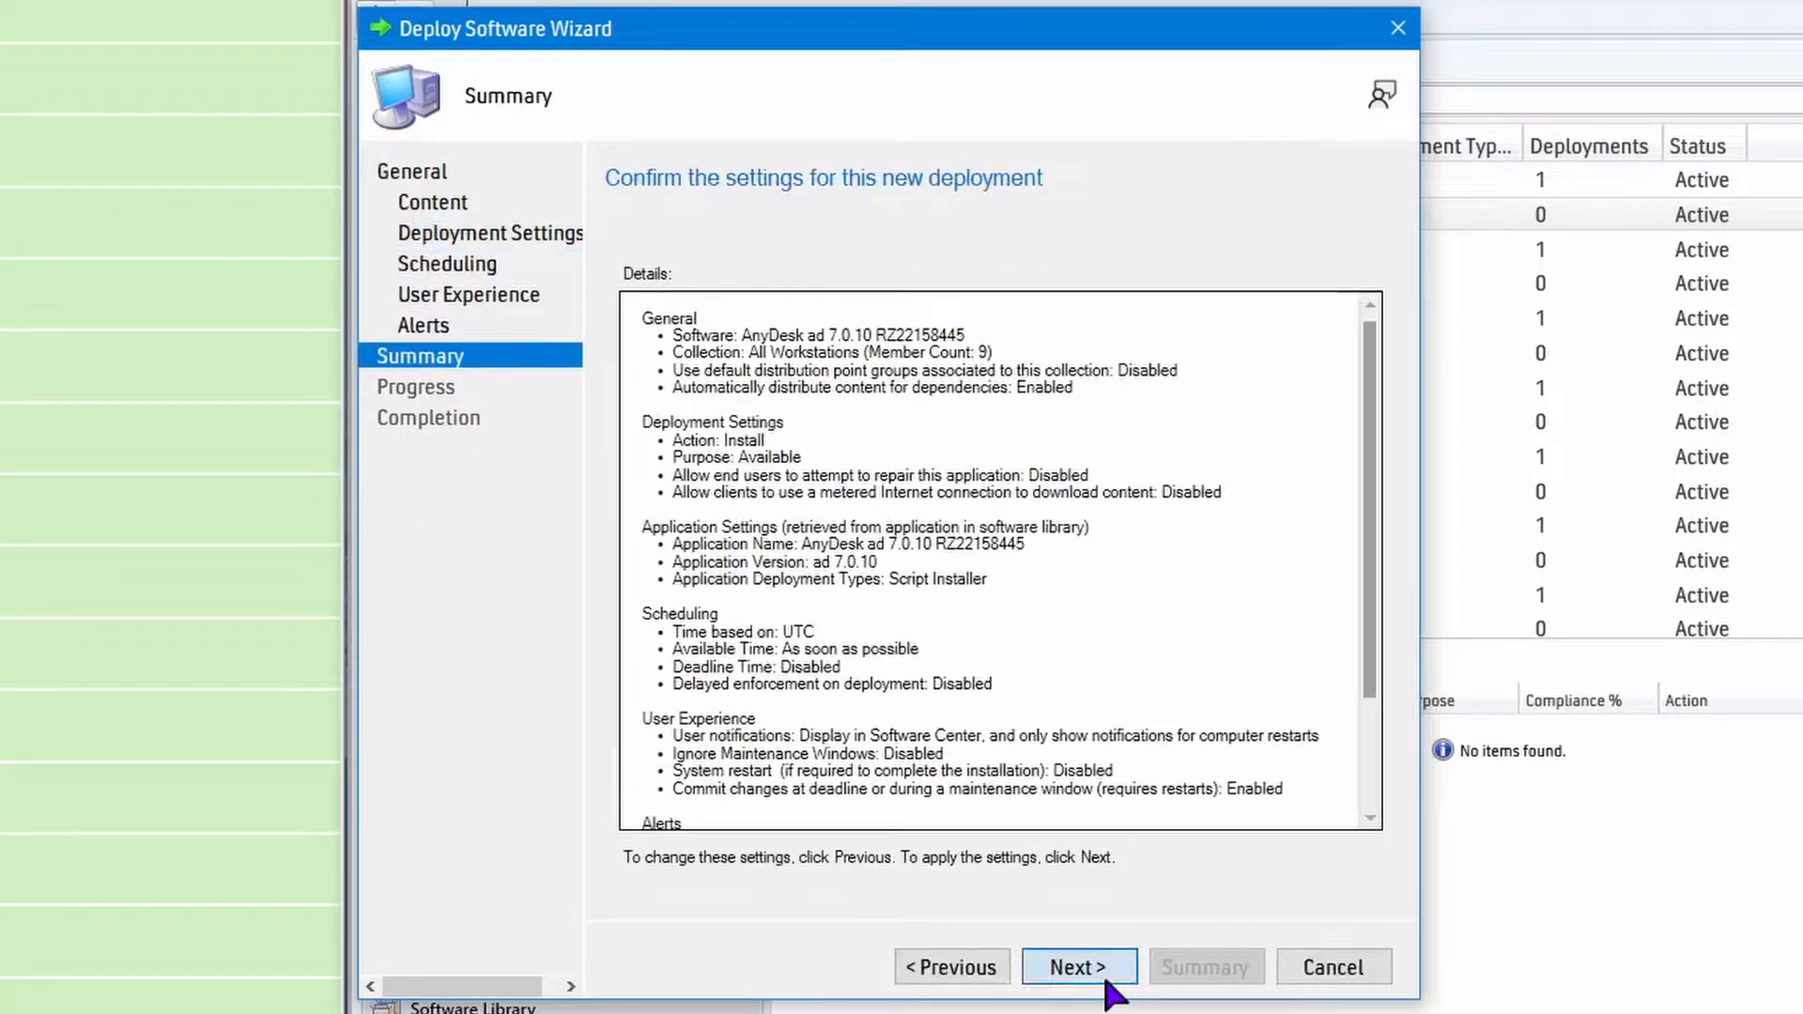
click(1108, 982)
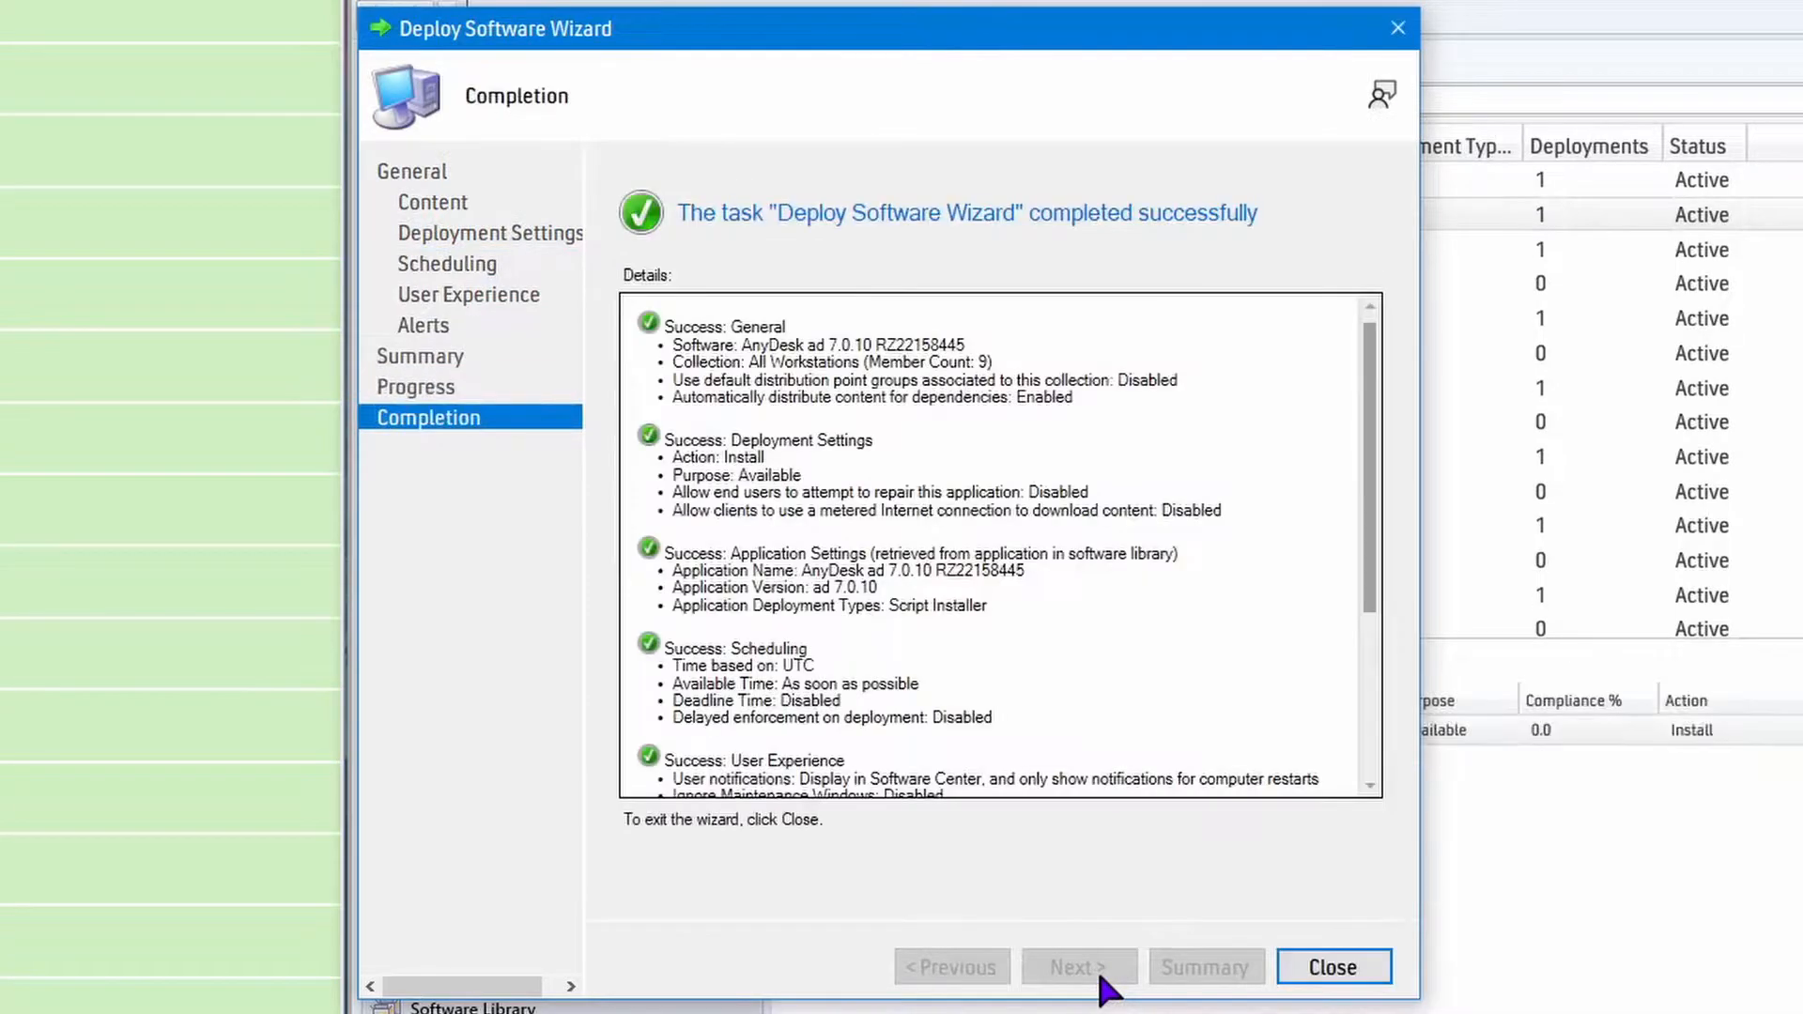
click(1331, 967)
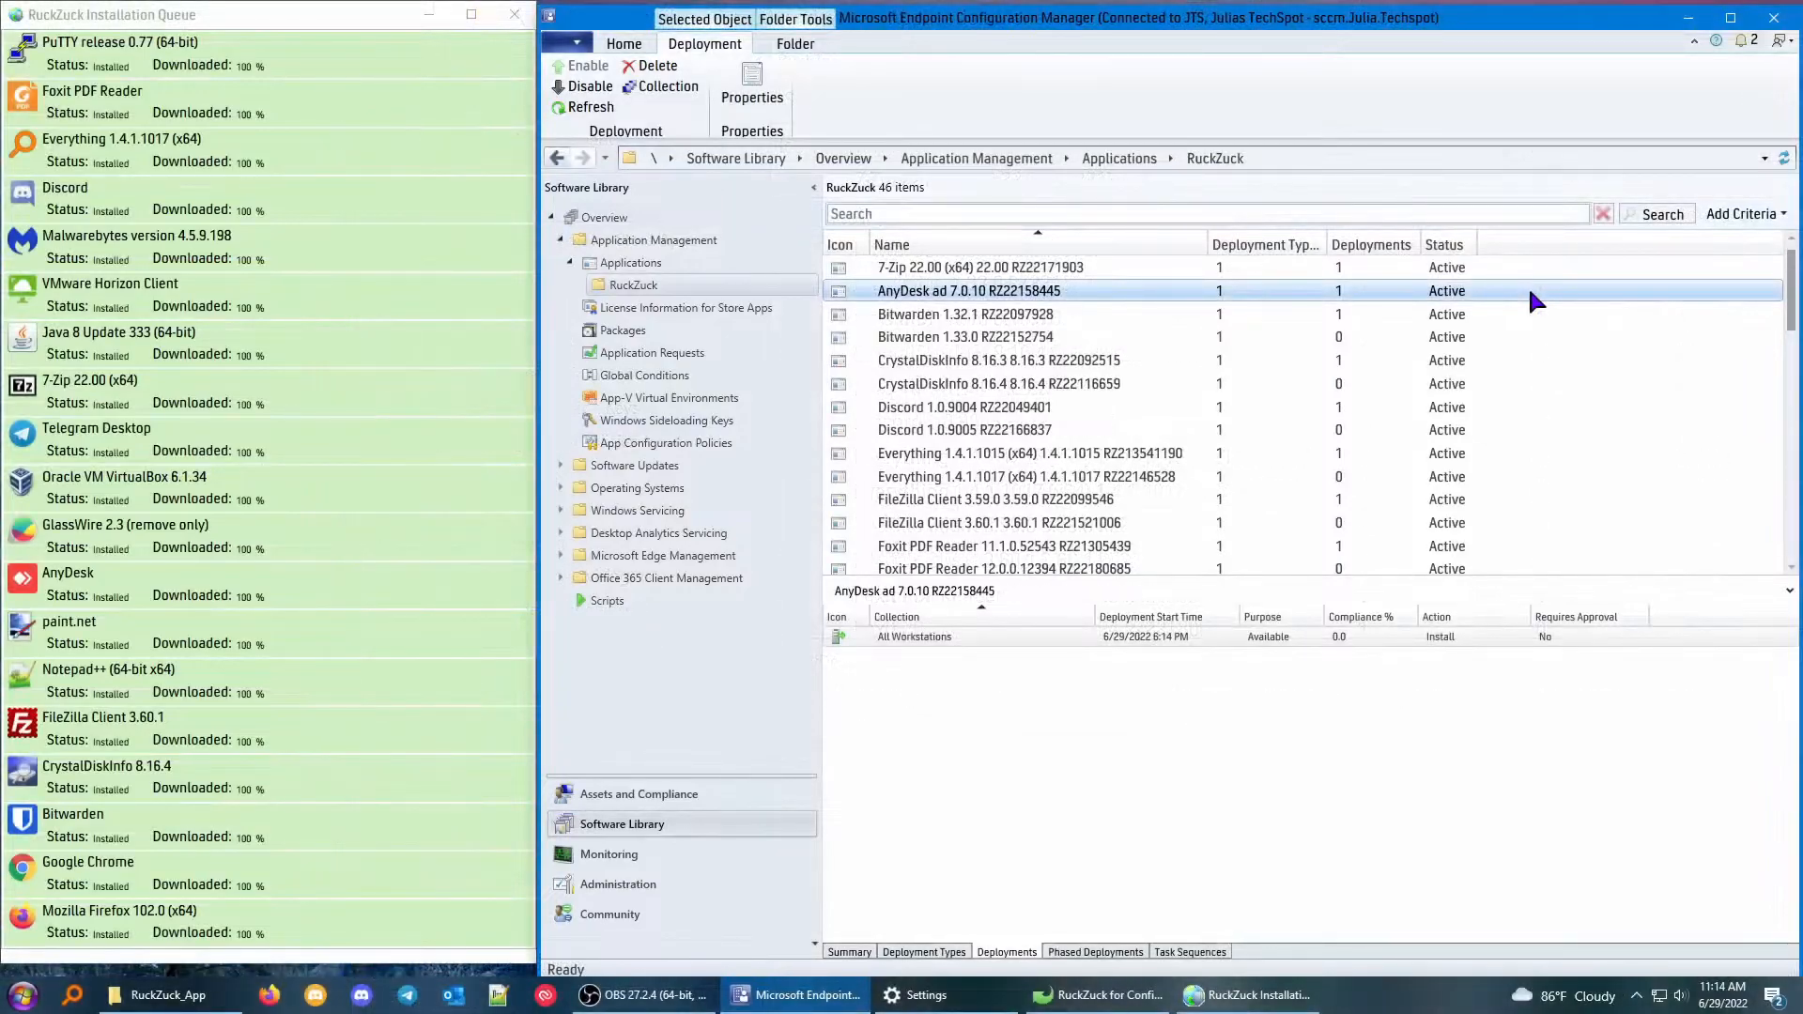
Delete the All Workstations deployment of the old Bitwarden 1.32.1 application.
click(1296, 314)
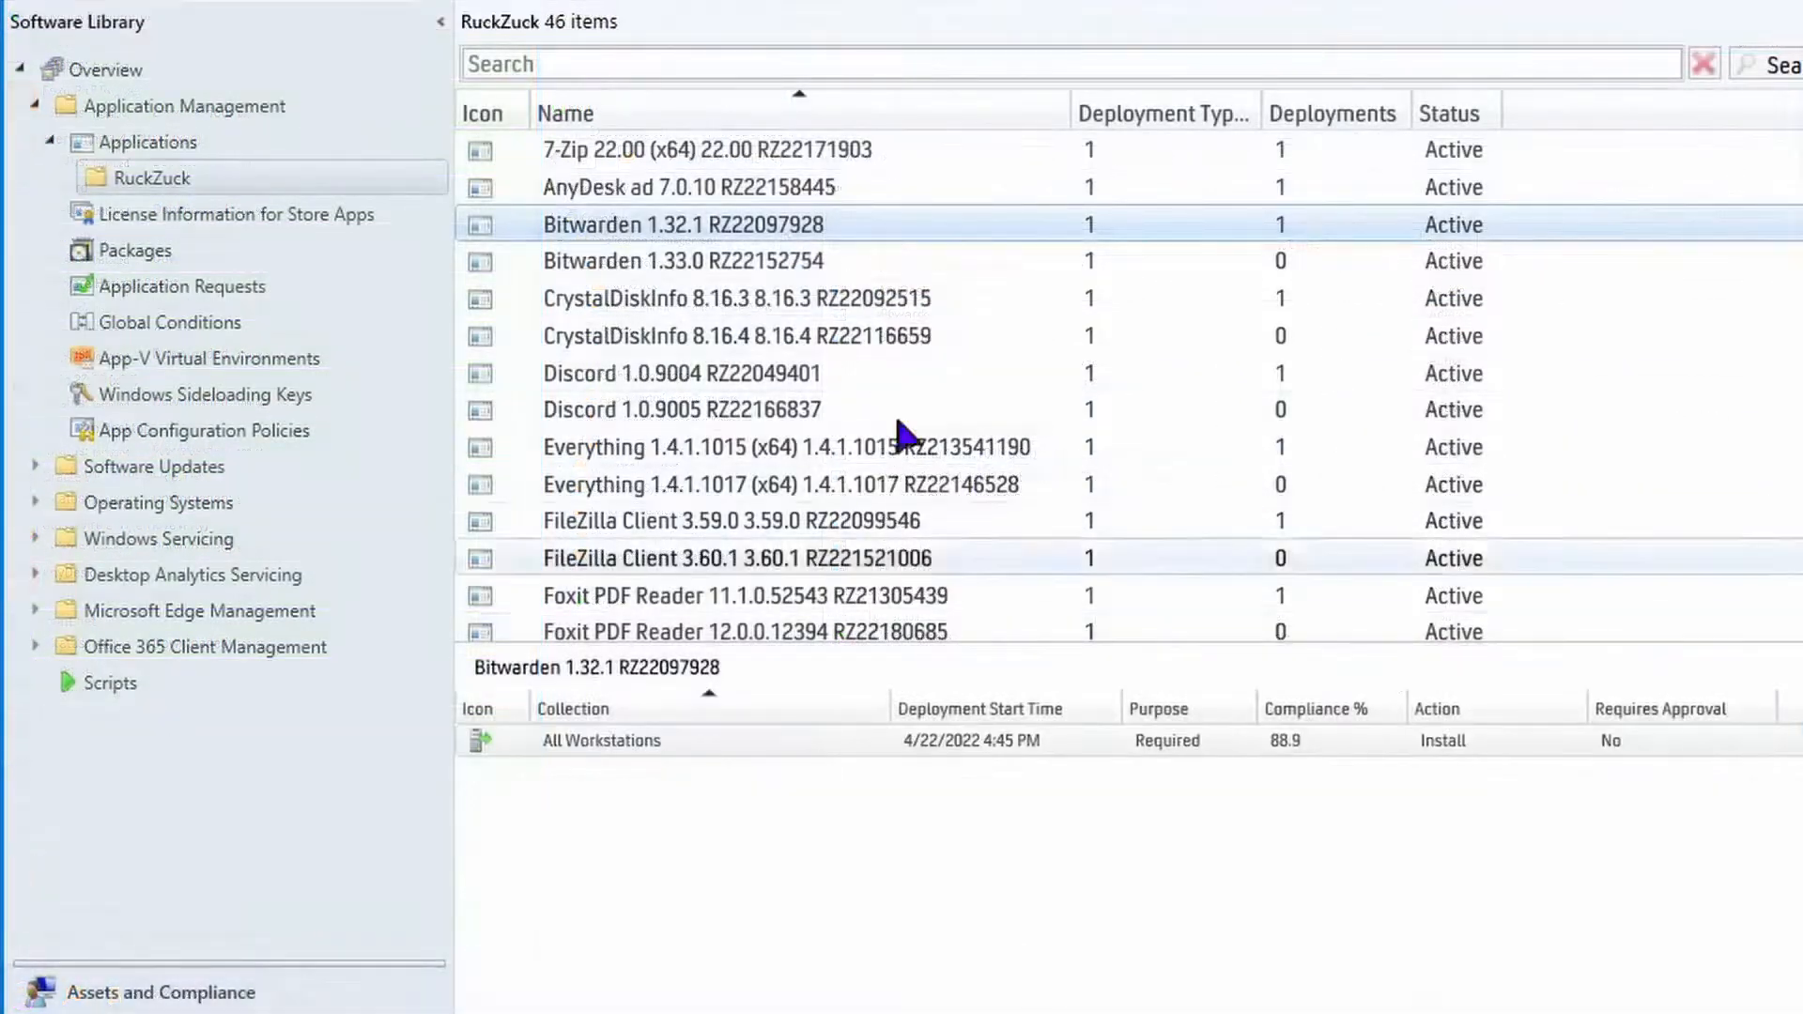
click(563, 740)
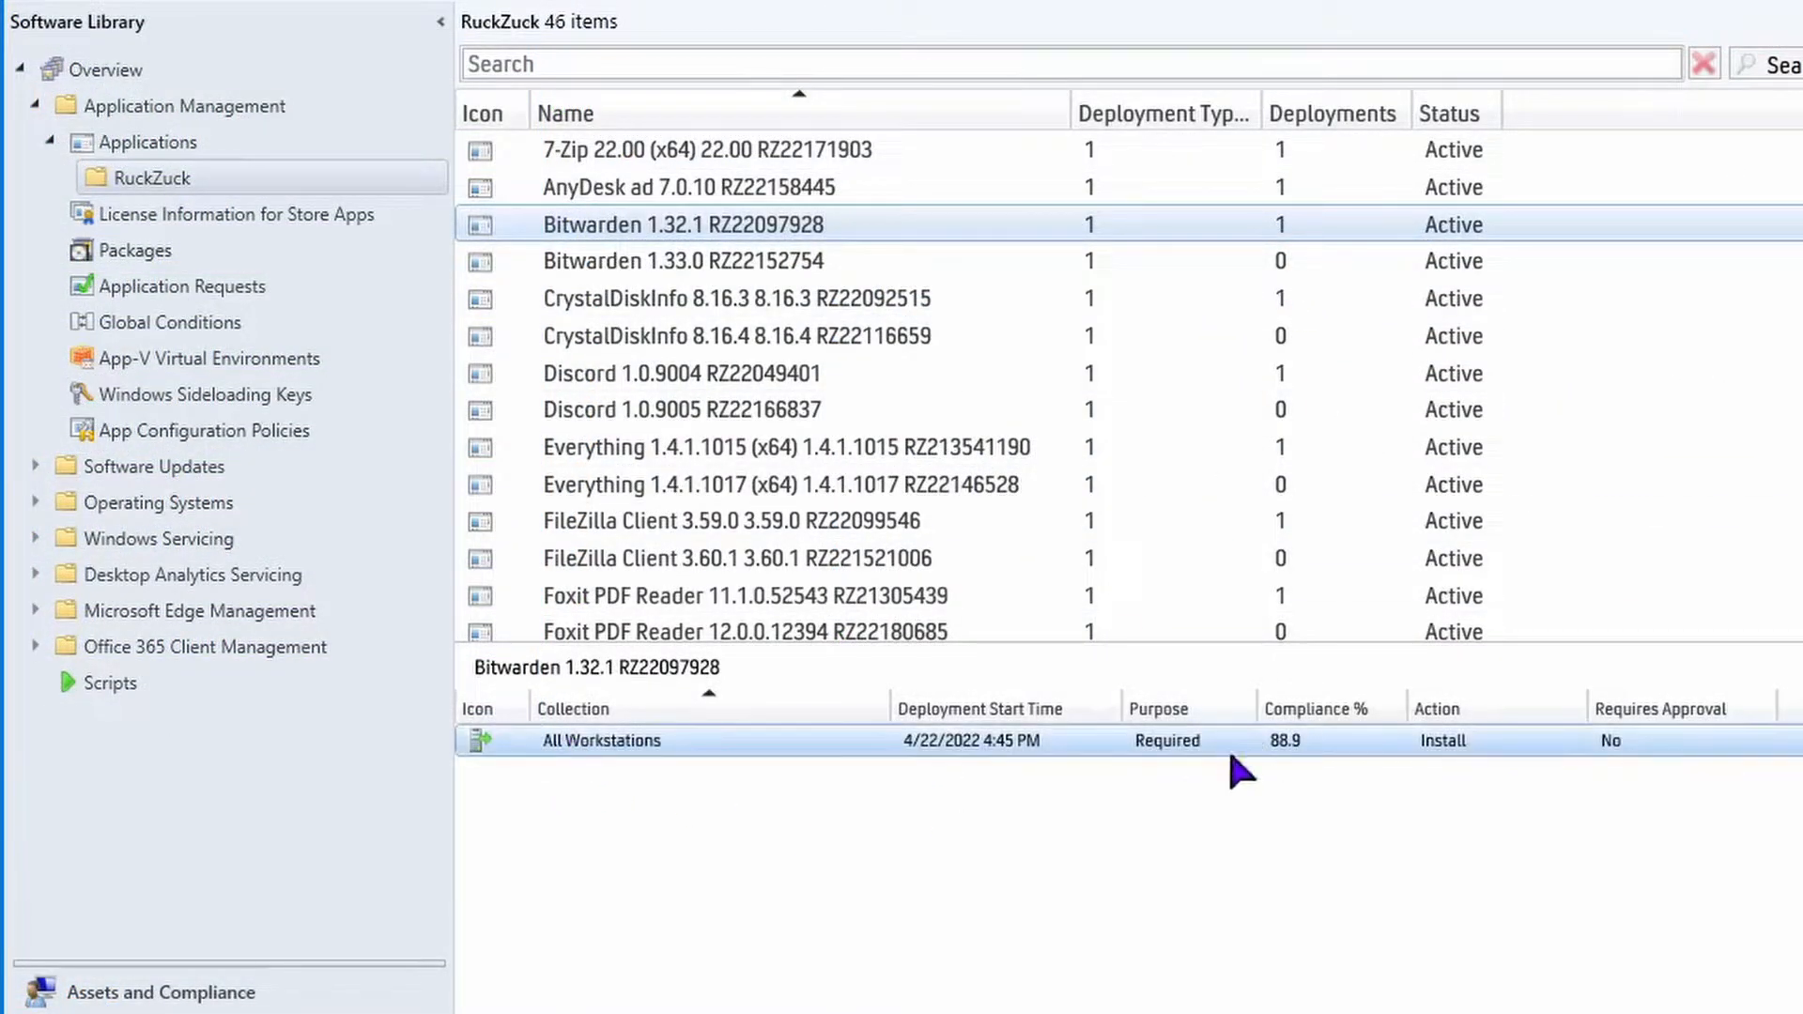
right_click(563, 742)
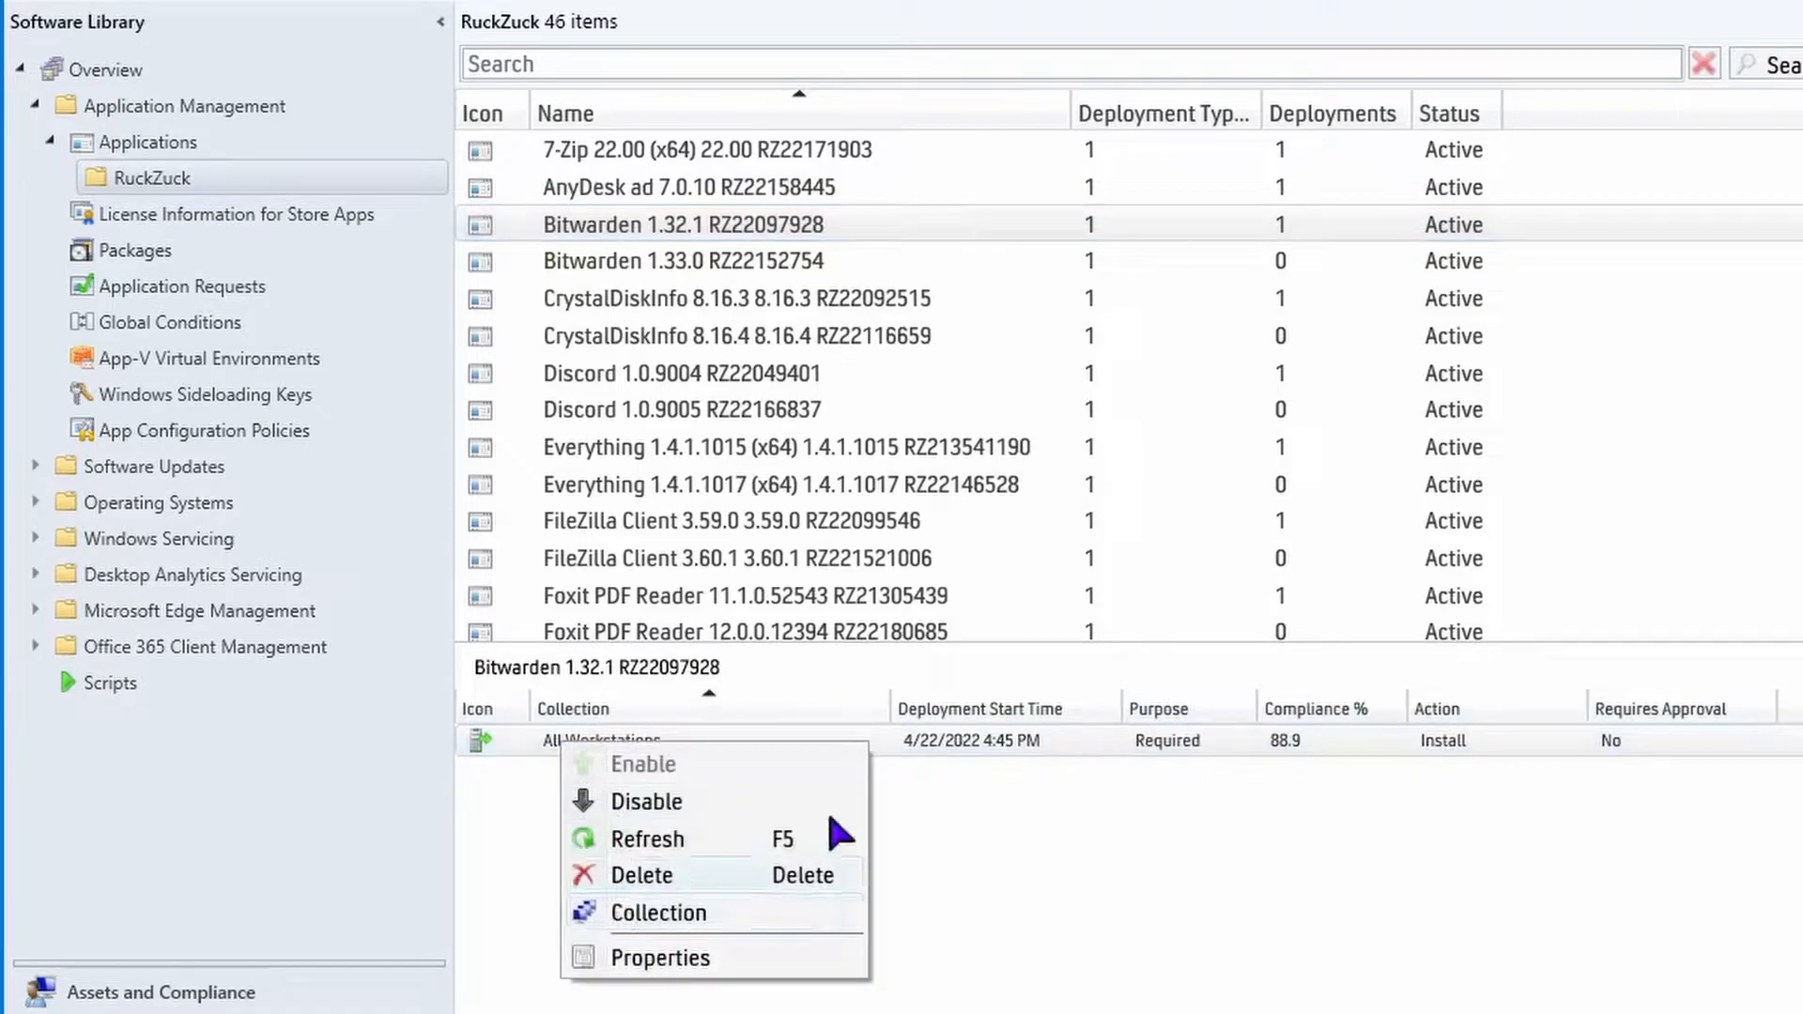
click(738, 875)
click(654, 633)
Permanently delete the Bitwarden 1.32.1 application from the RuckZuck folder.
right_click(692, 227)
click(827, 658)
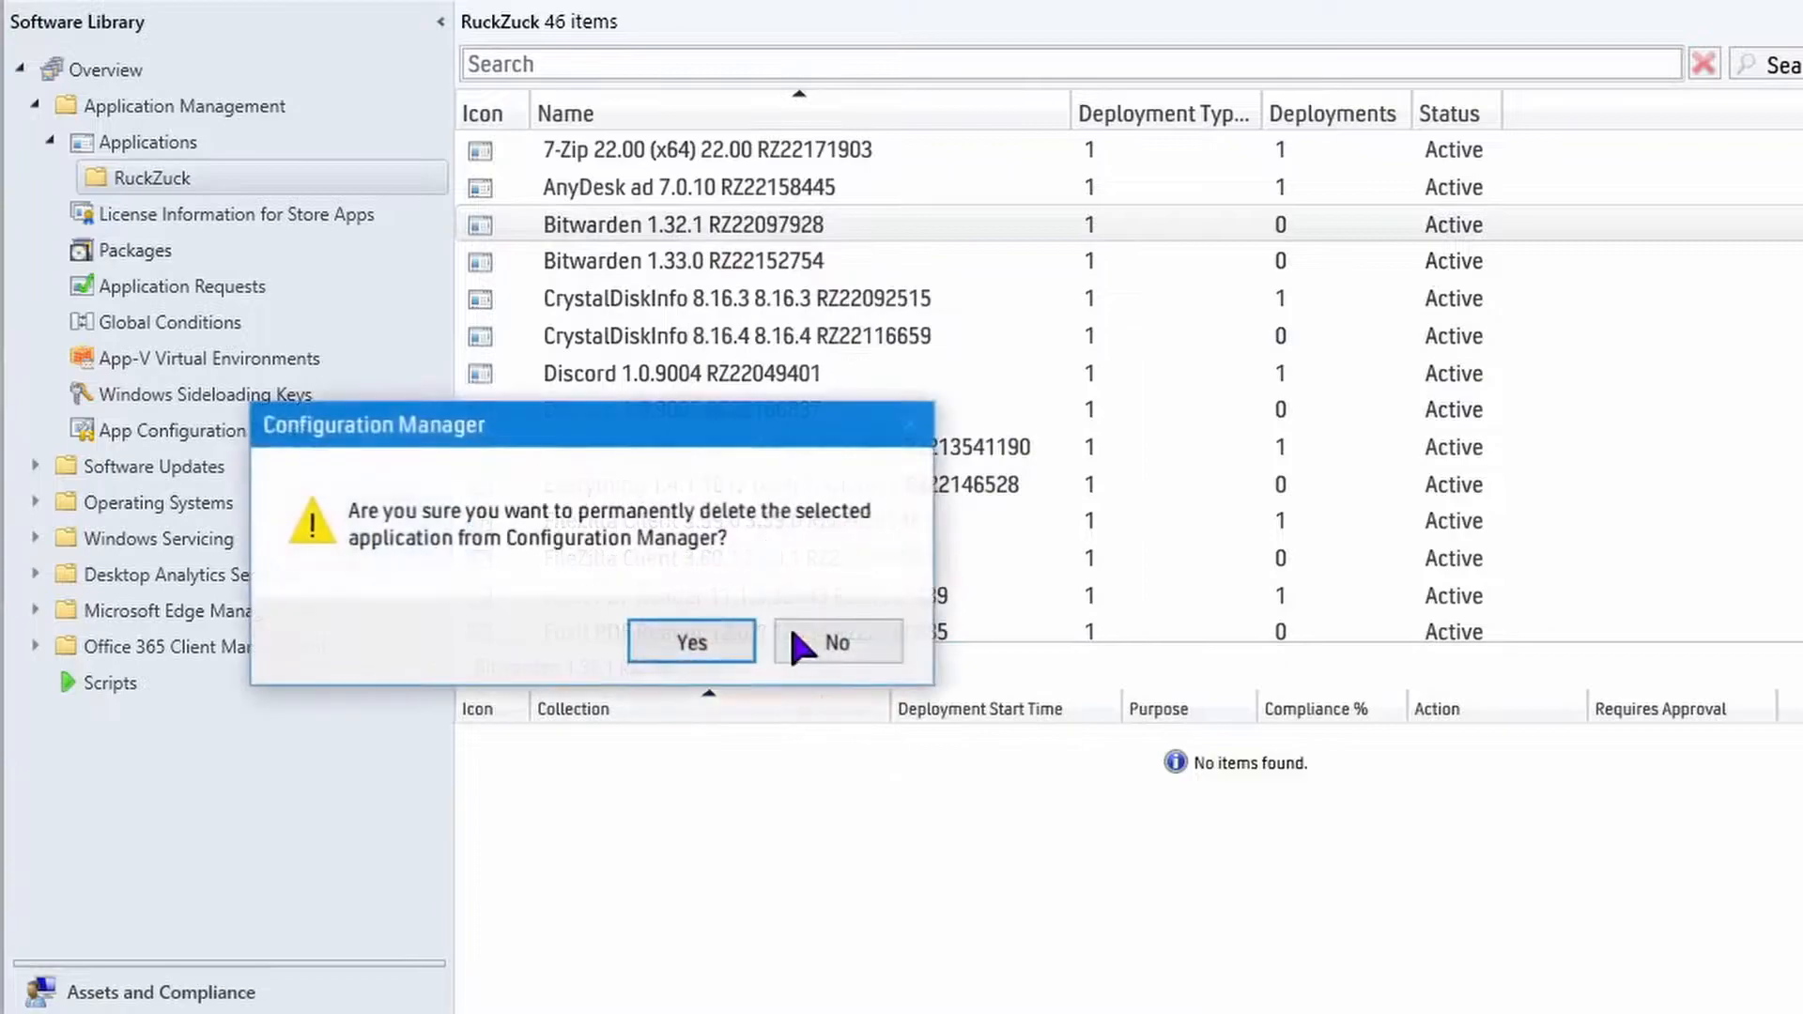
click(695, 636)
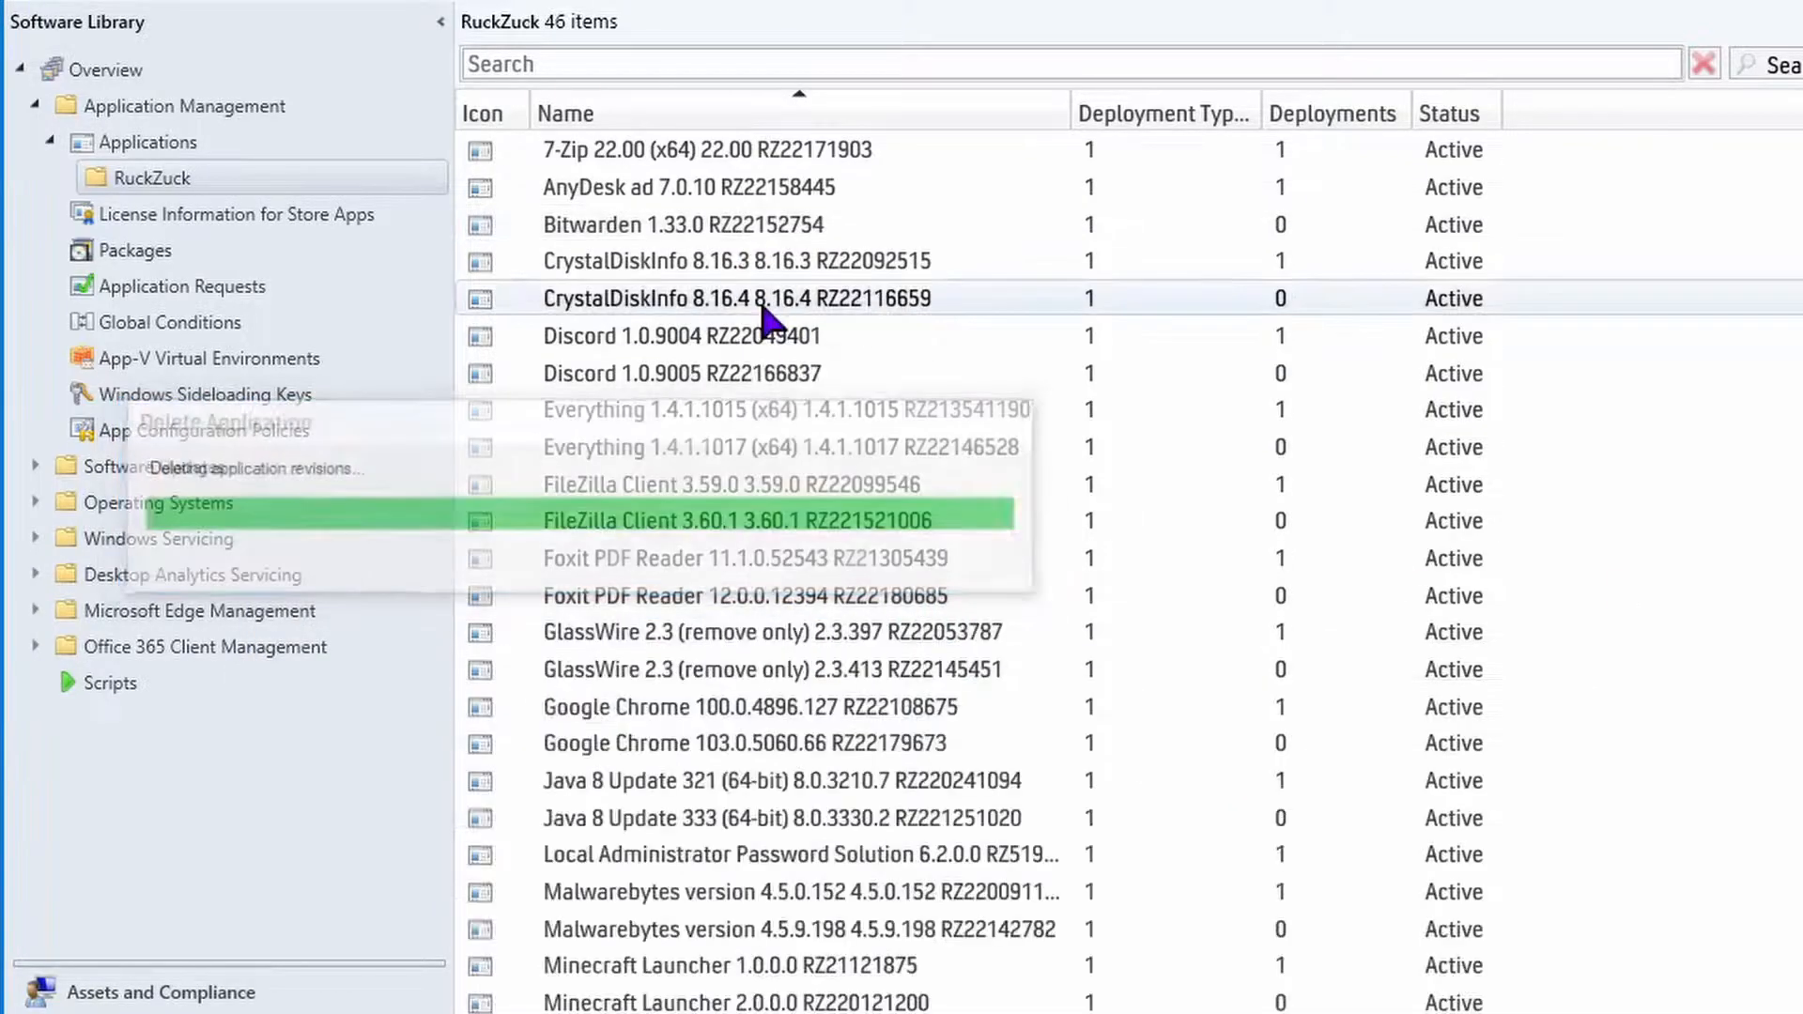
Start a deployment of Bitwarden 1.33.0 targeting the All Workstations device collection.
click(718, 235)
right_click(714, 233)
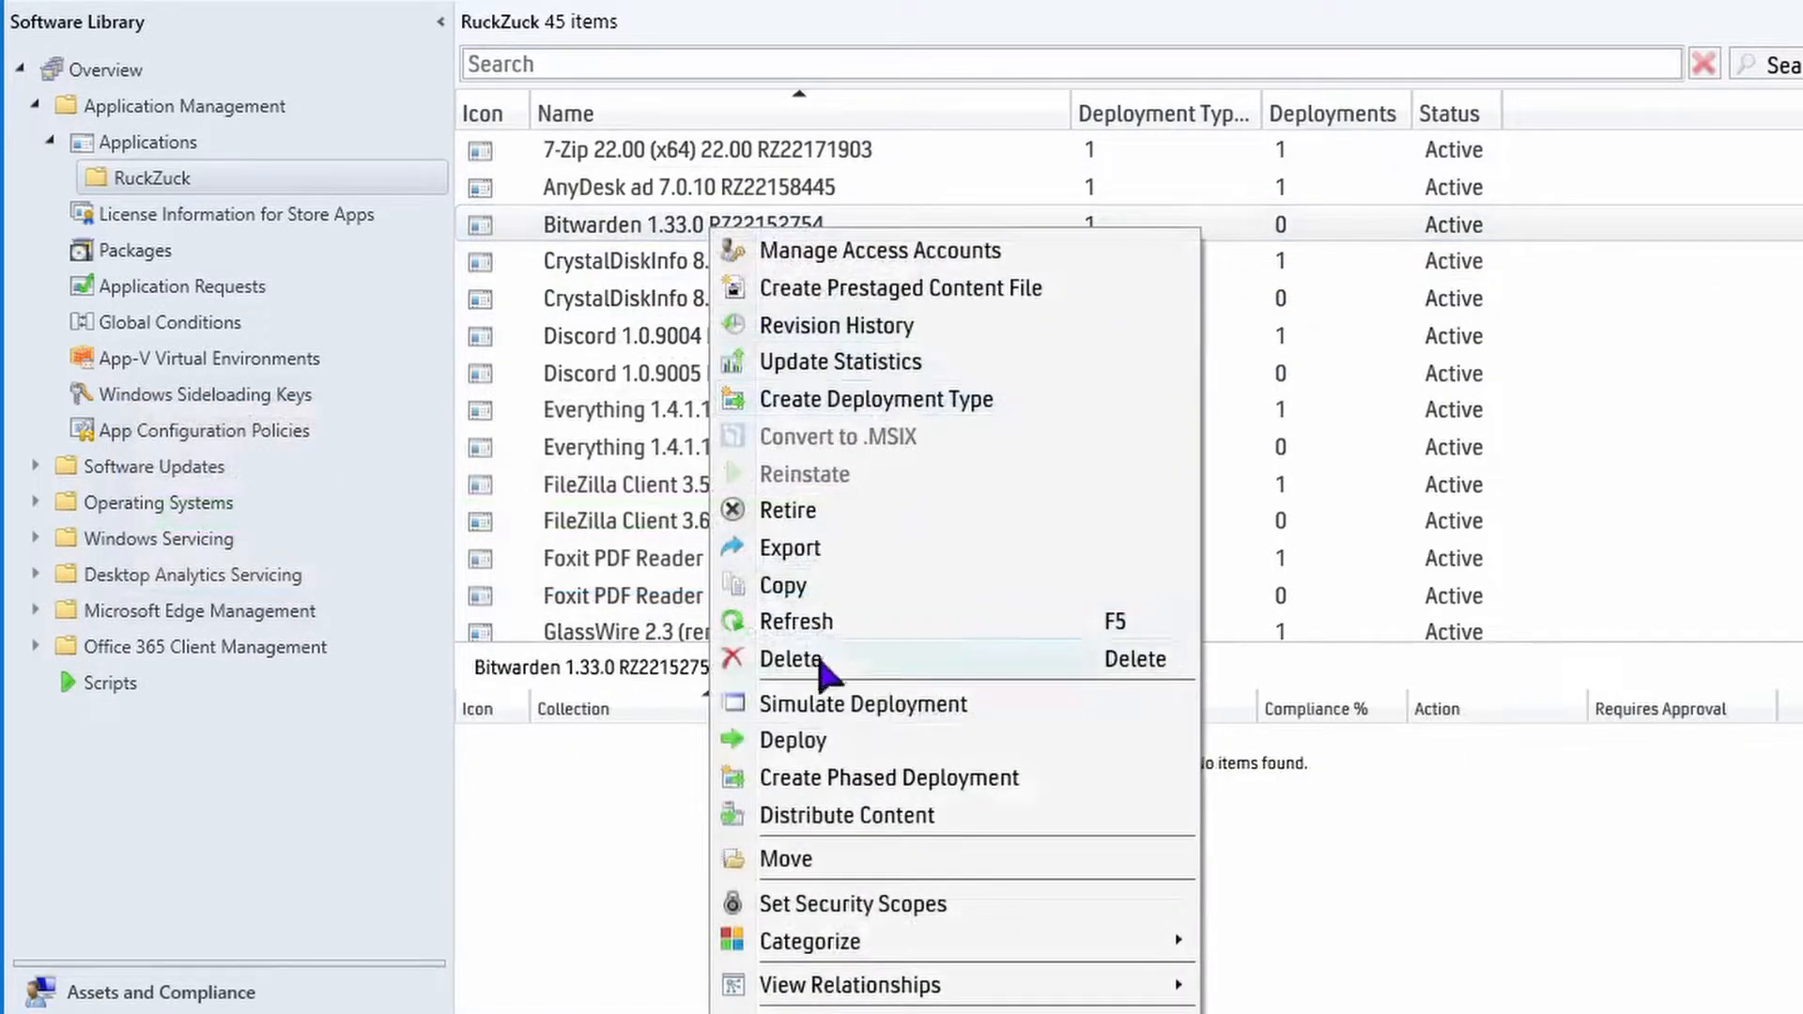
click(812, 751)
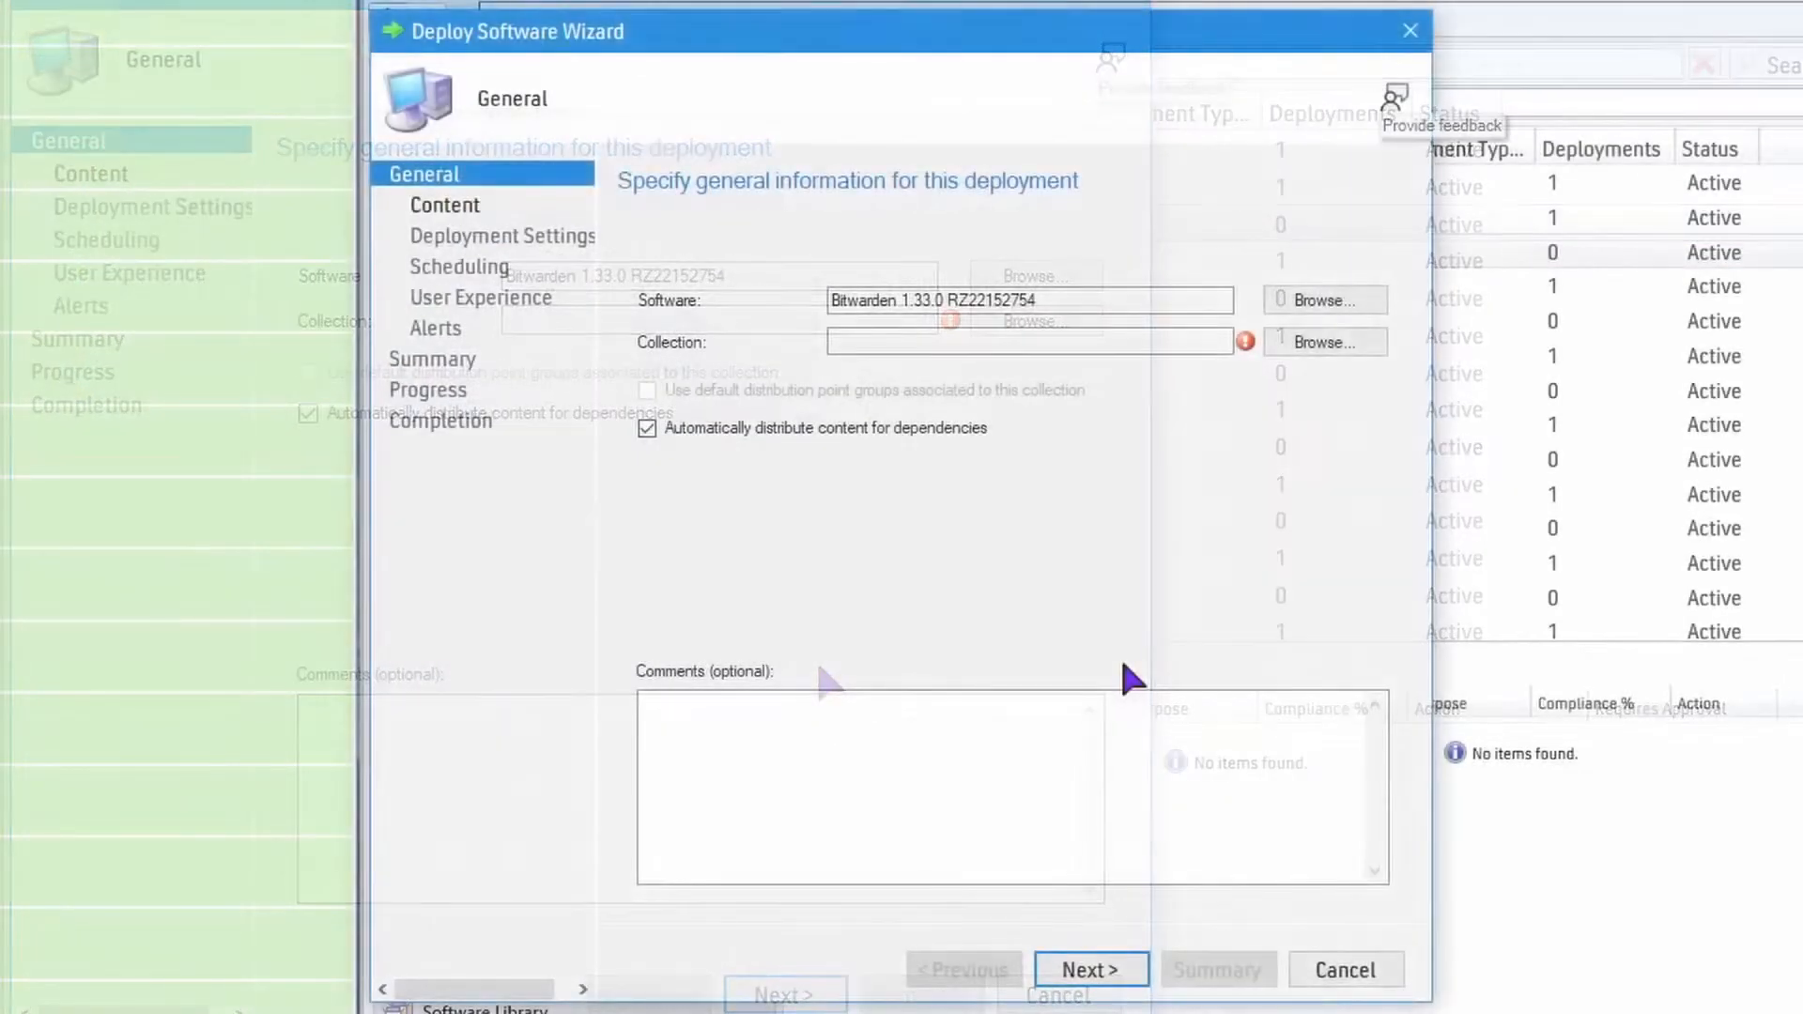
click(1327, 342)
click(563, 246)
click(518, 287)
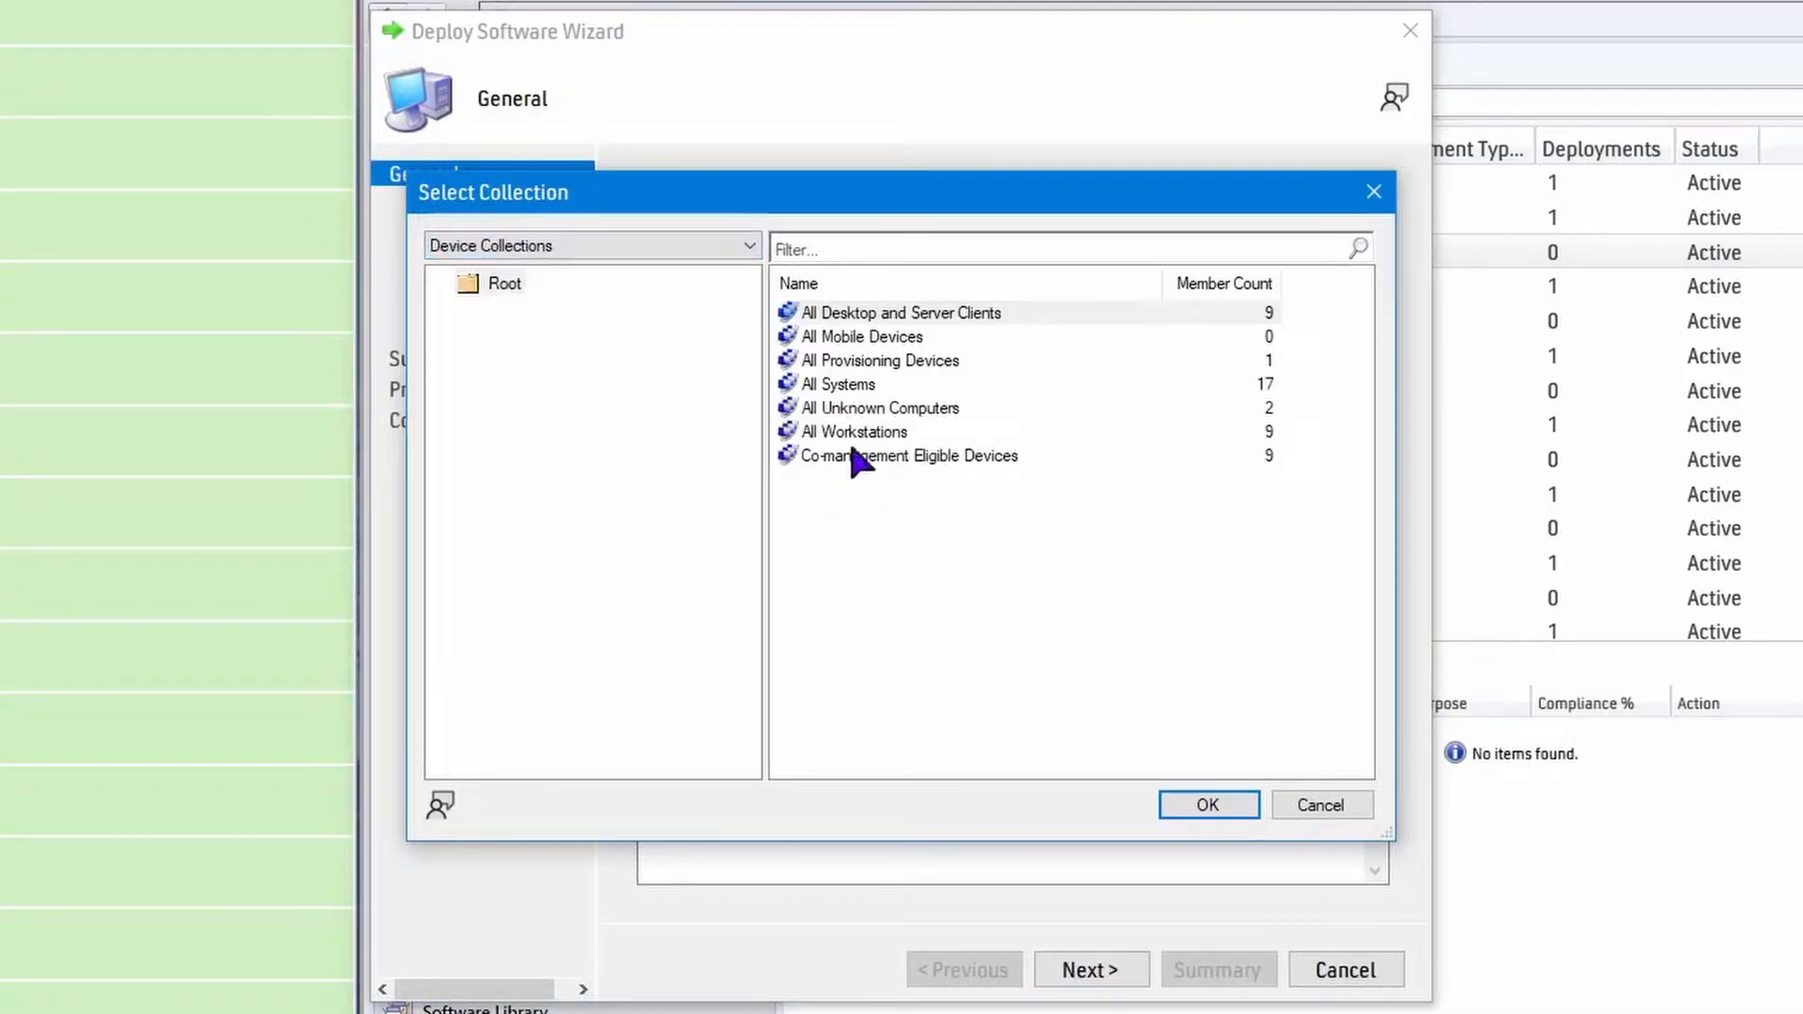
click(853, 432)
click(1208, 803)
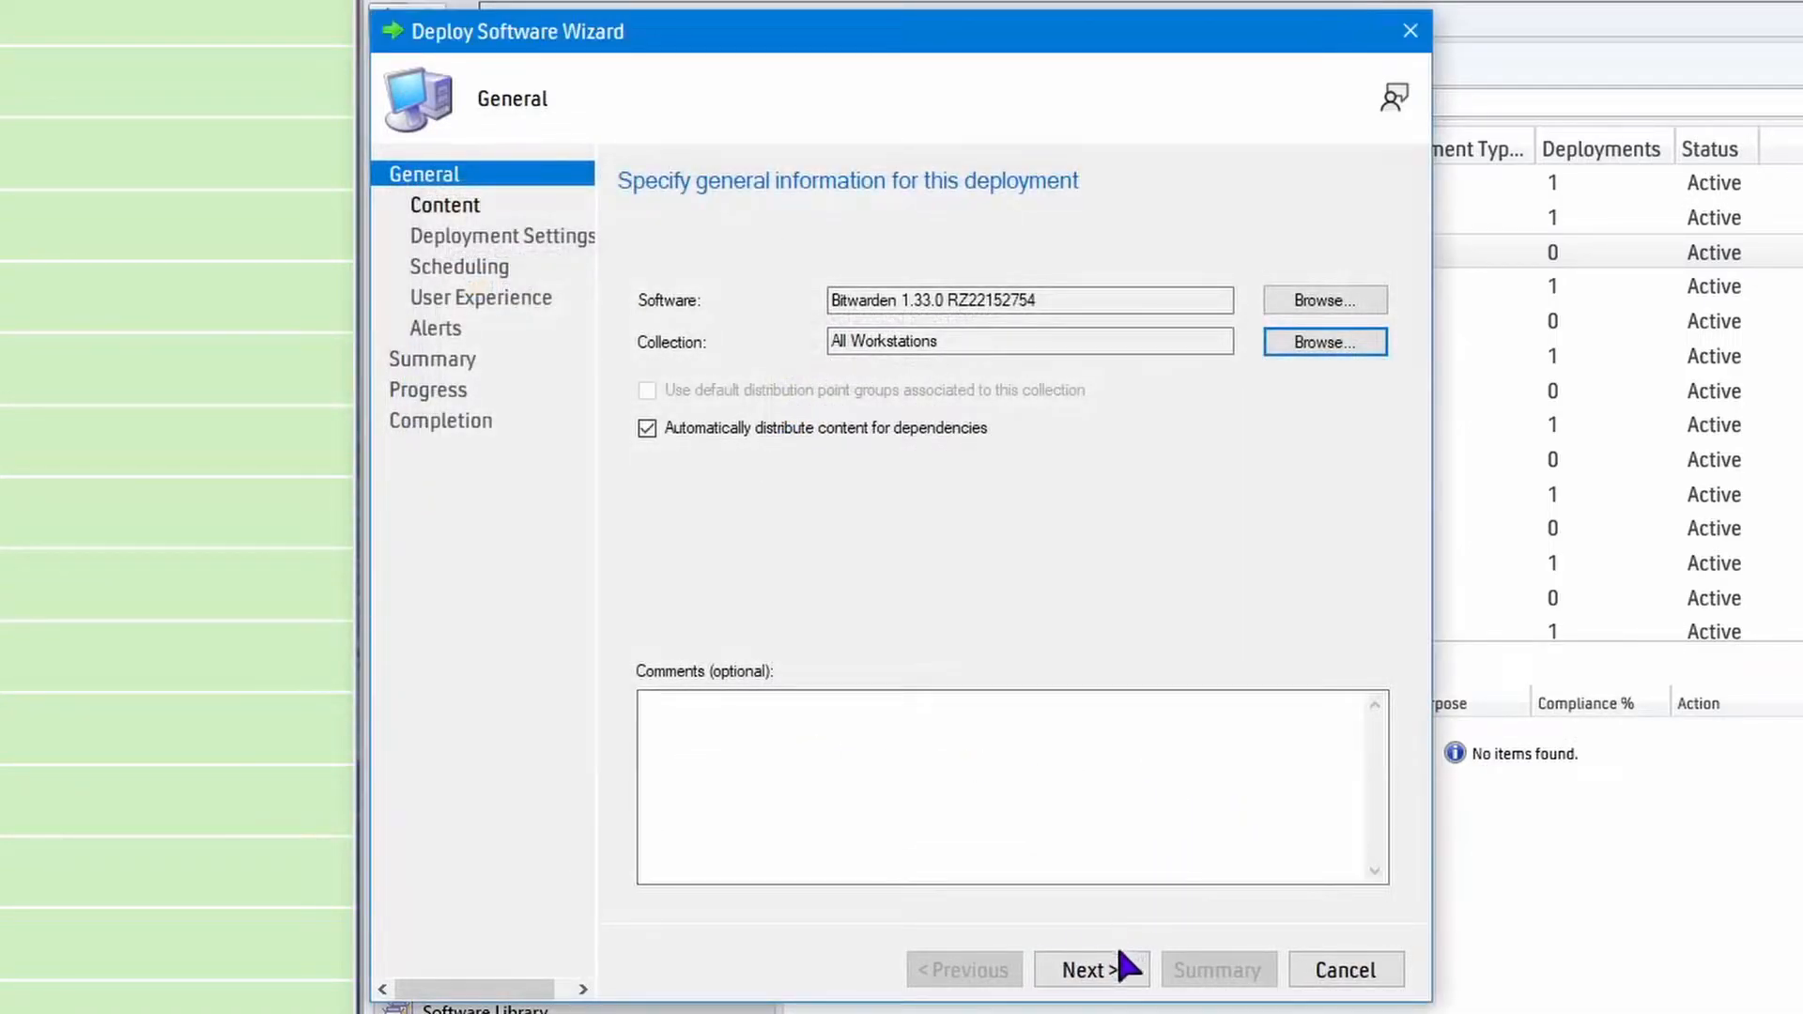
Add the SCCM.JULIA.TECHSPOT distribution point as the content destination for the Bitwarden deployment.
click(1103, 963)
click(1353, 597)
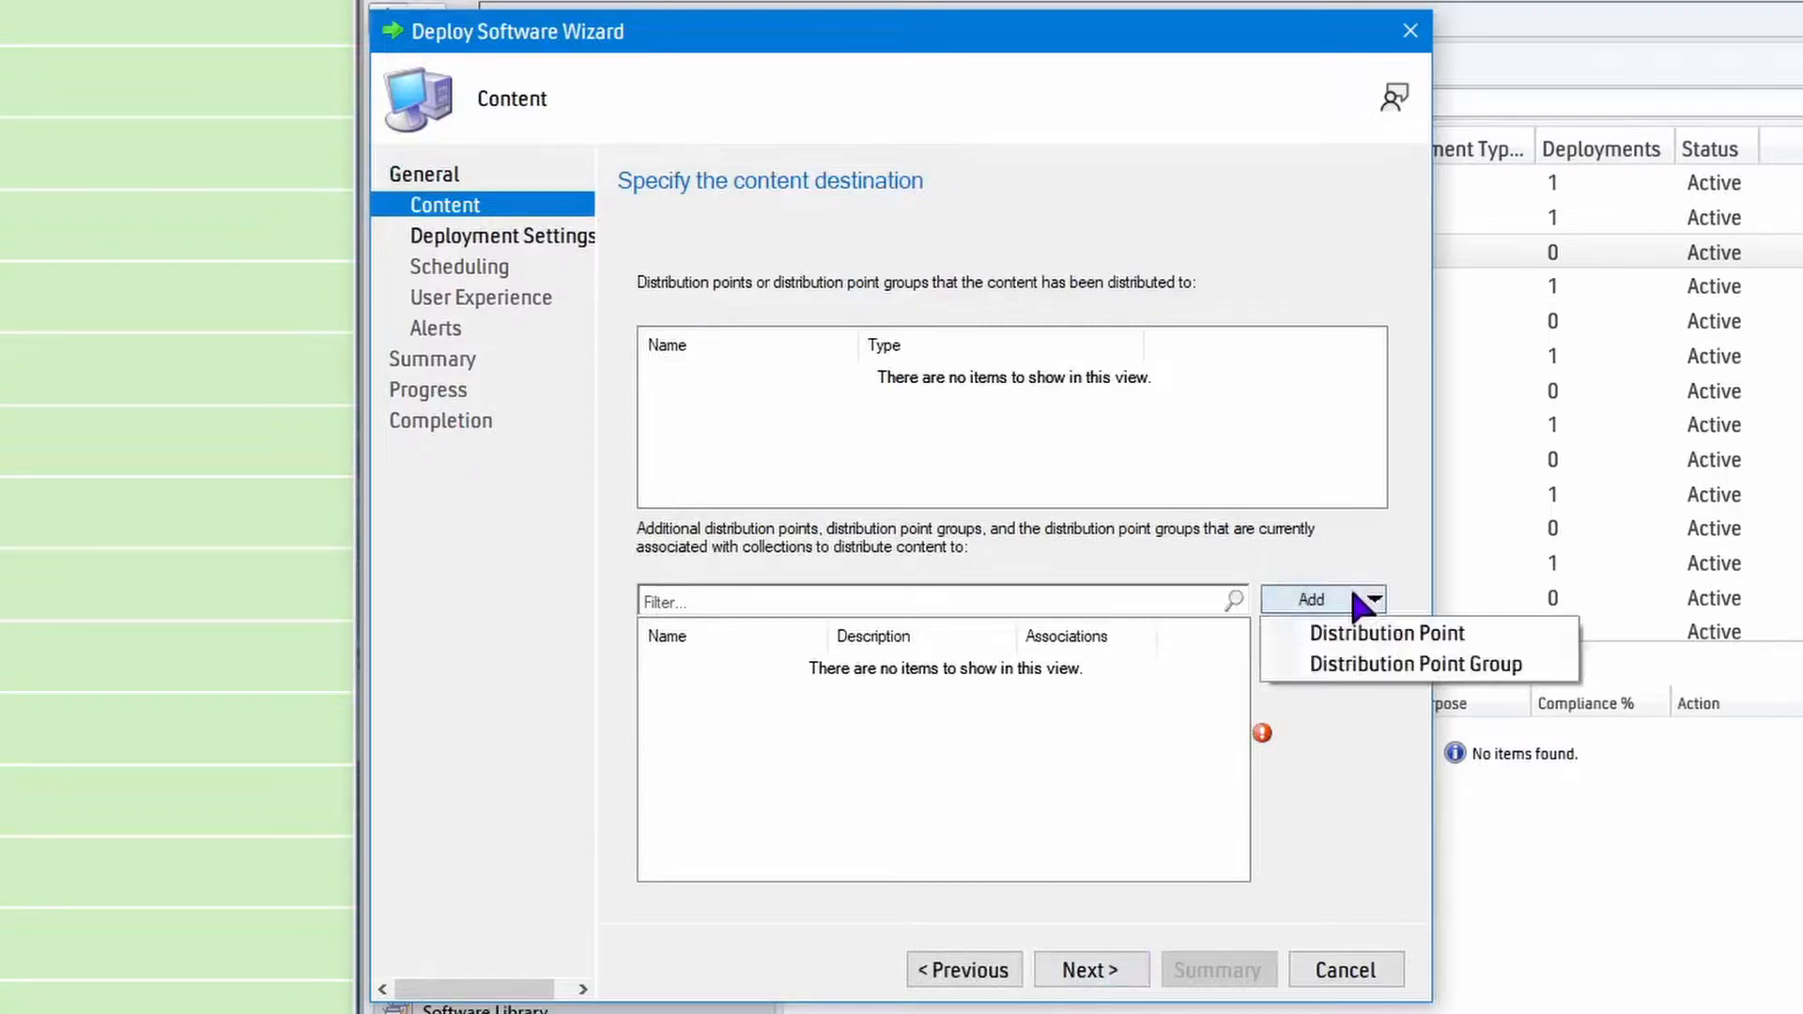
click(1372, 633)
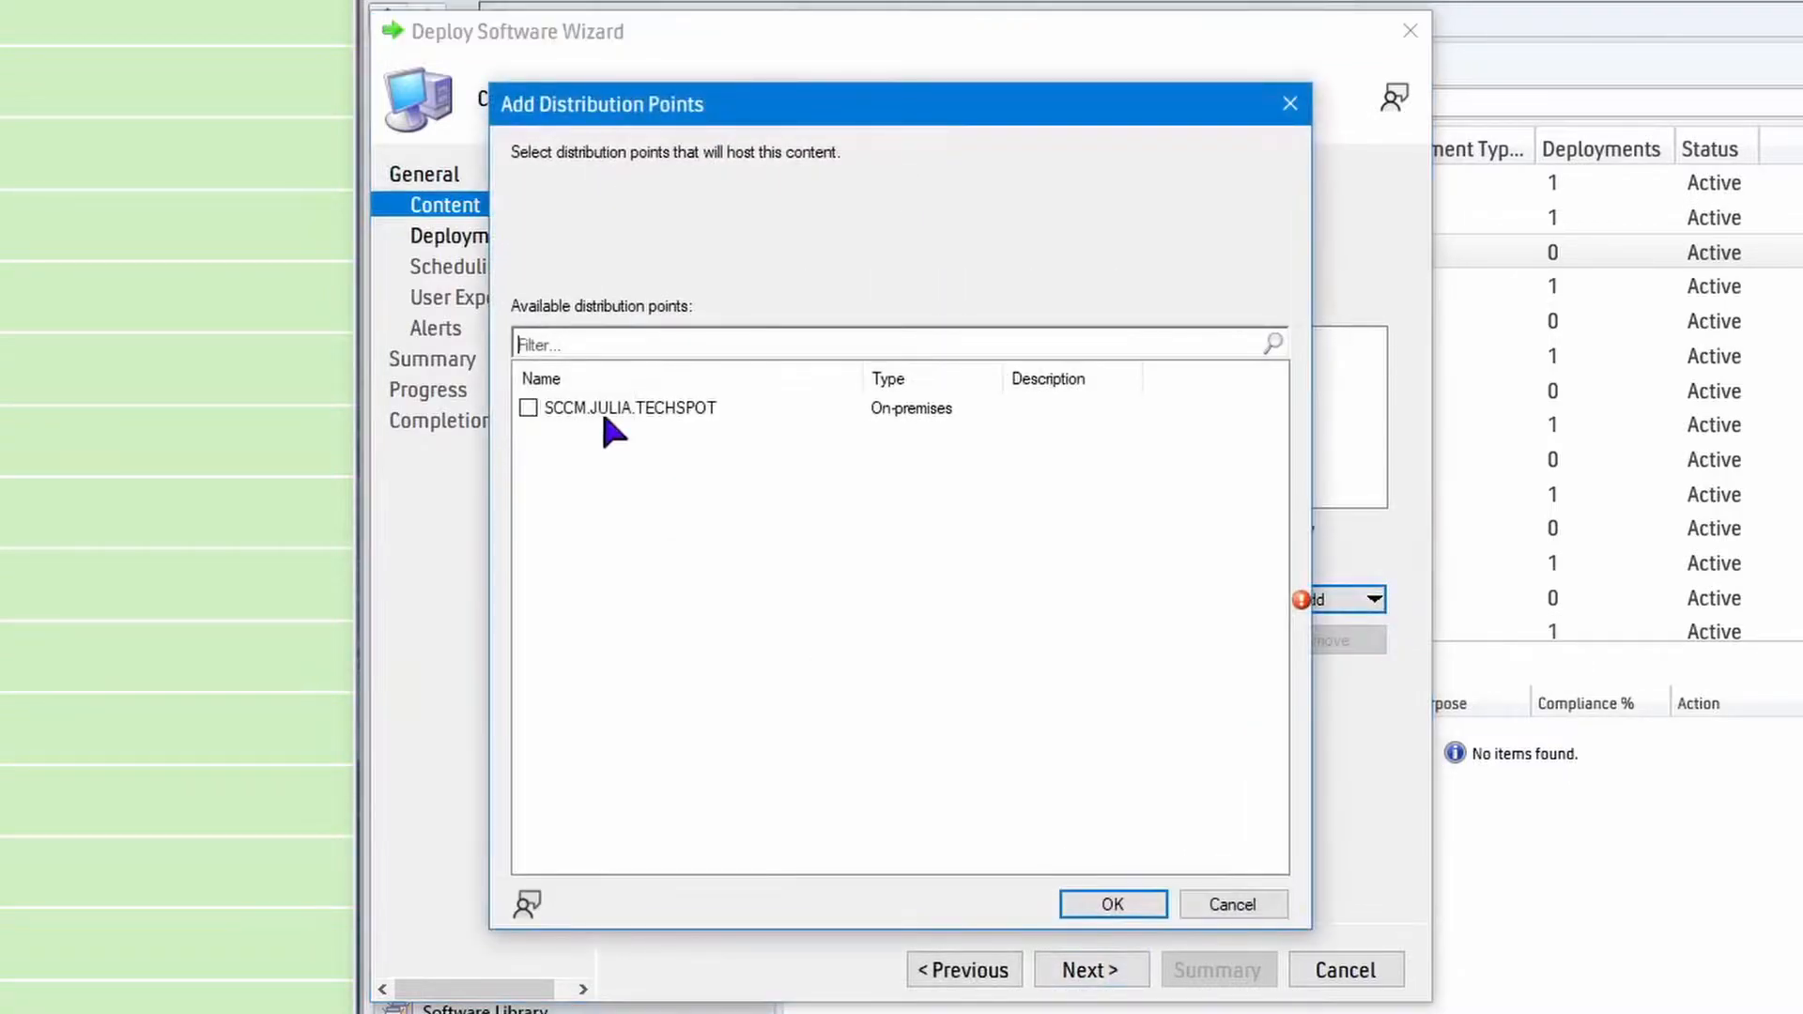
click(527, 407)
click(1105, 908)
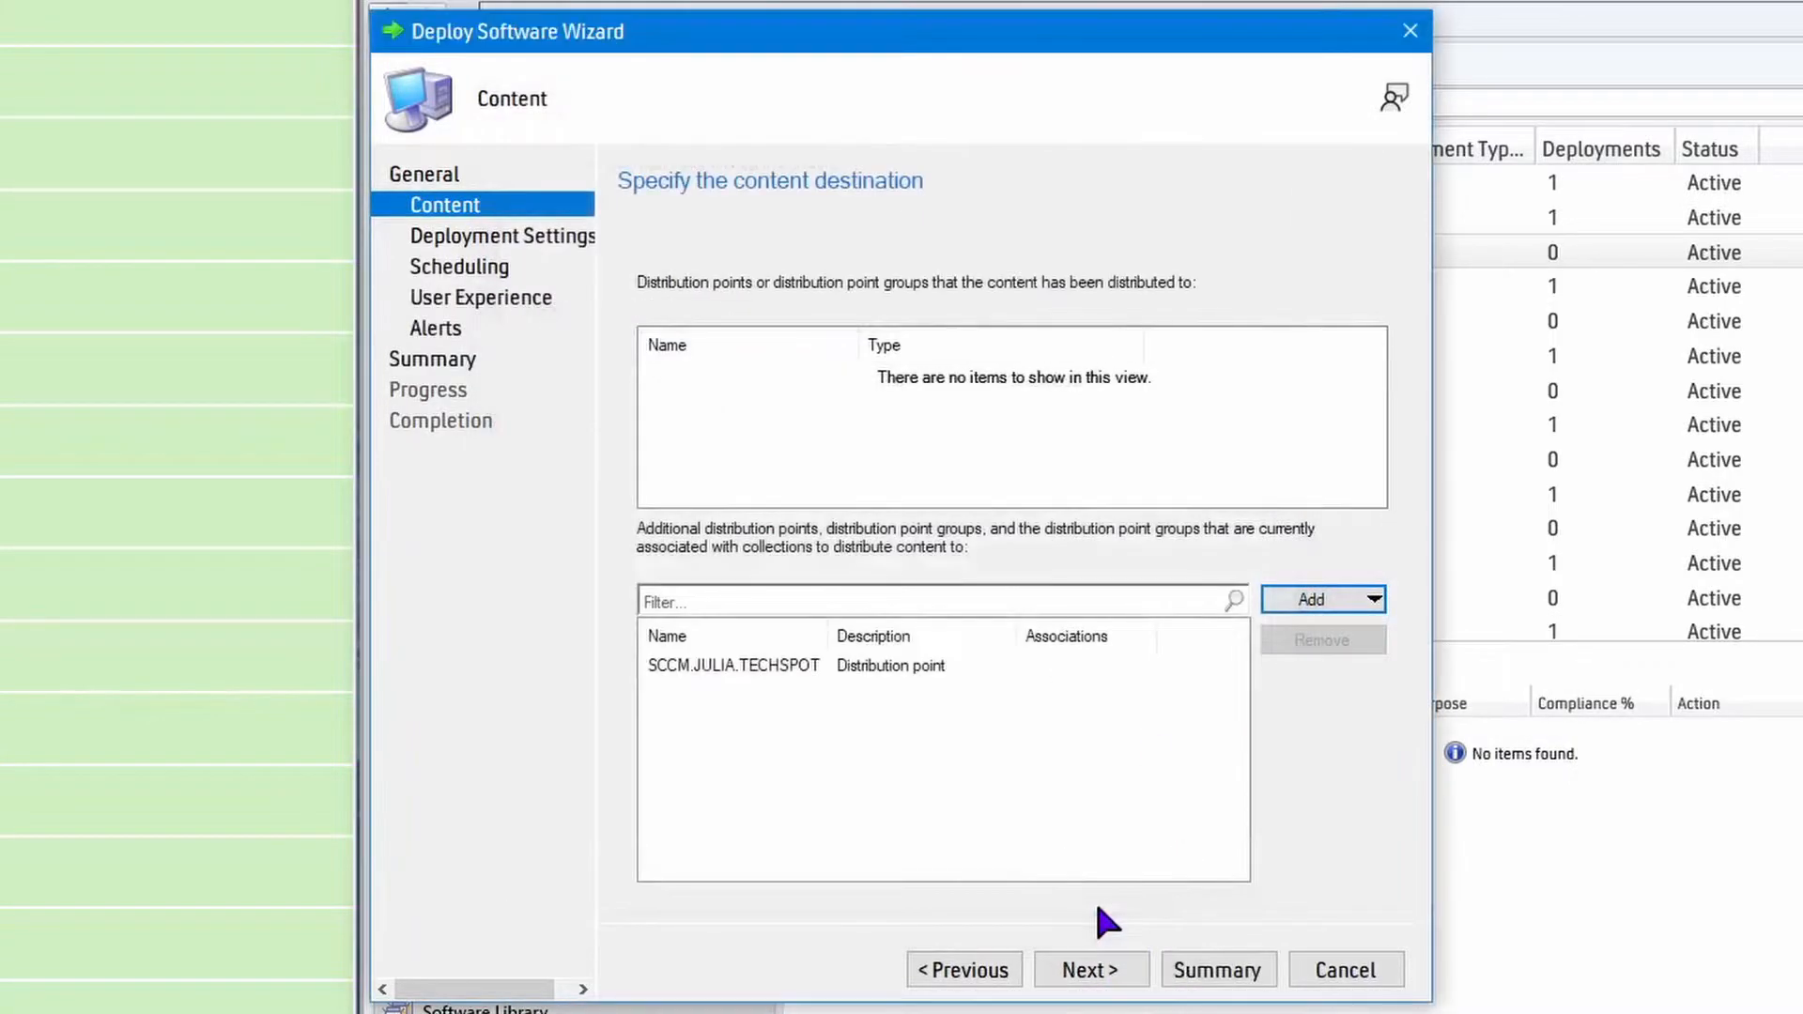
Complete the Bitwarden 1.33.0 deployment with the Install action, Available purpose and default scheduling, user experience and alert settings.
click(1089, 970)
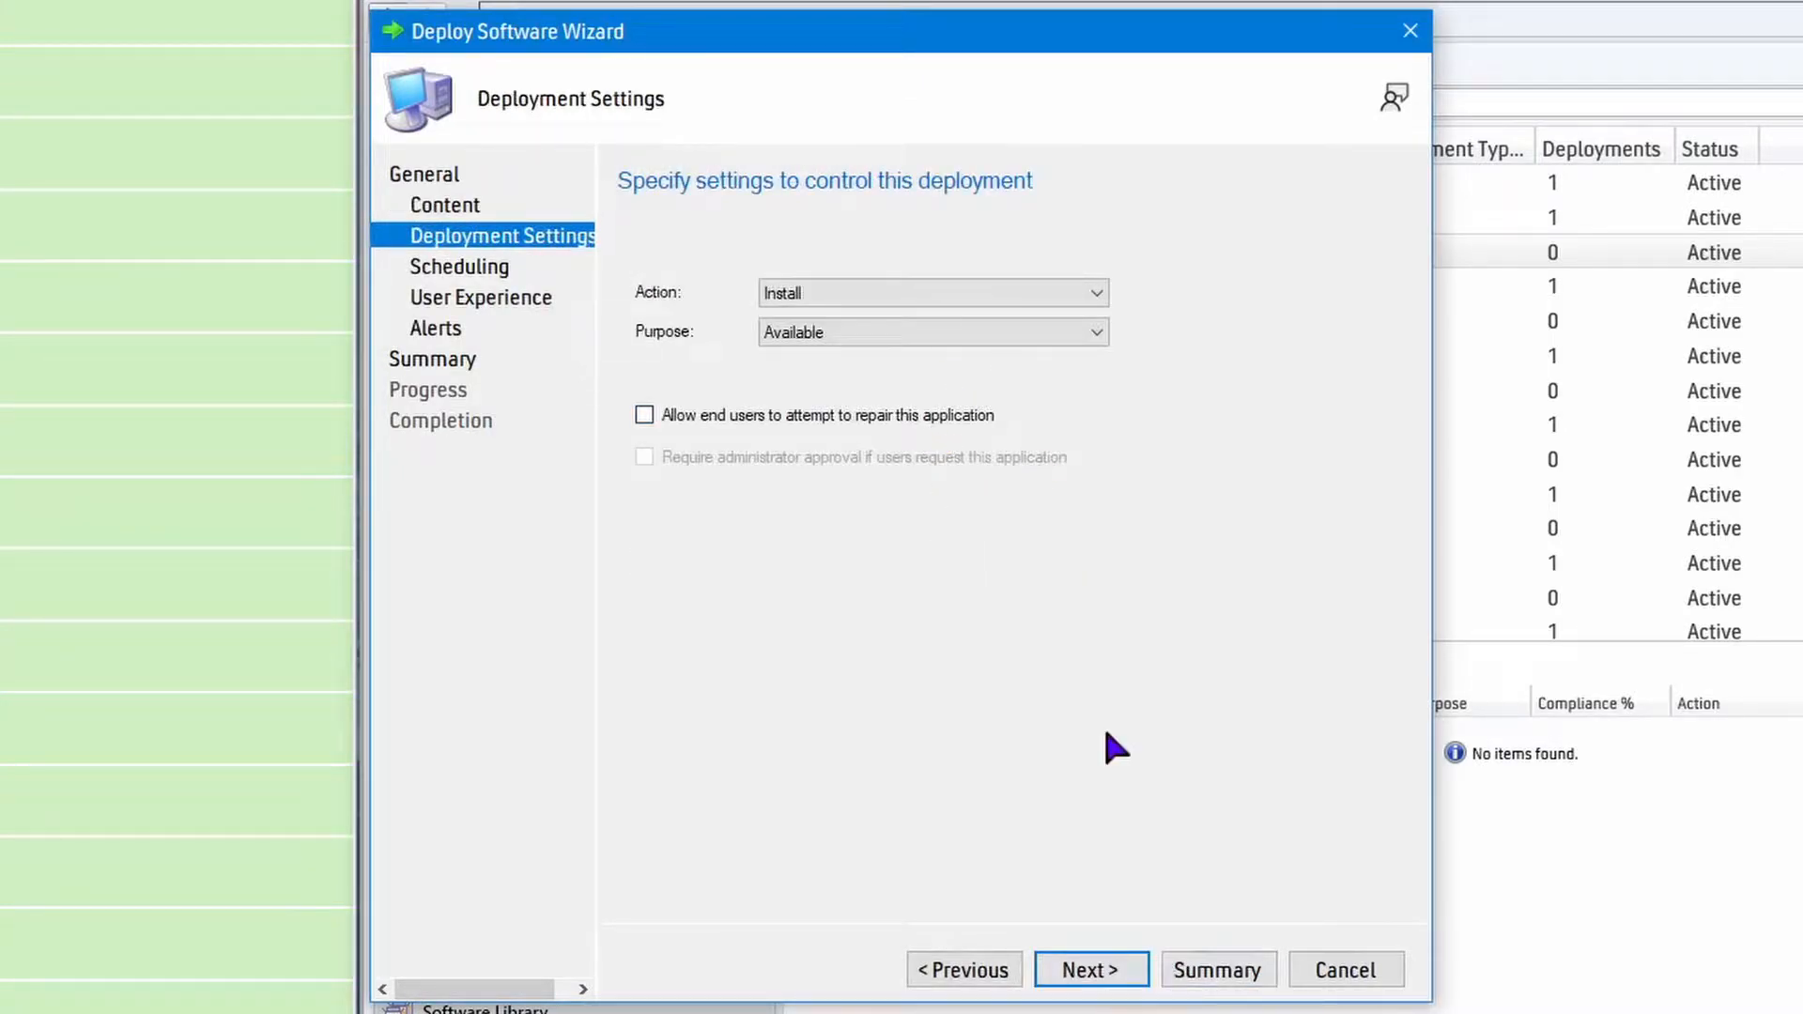
click(1091, 973)
click(1093, 975)
click(1094, 977)
click(1094, 977)
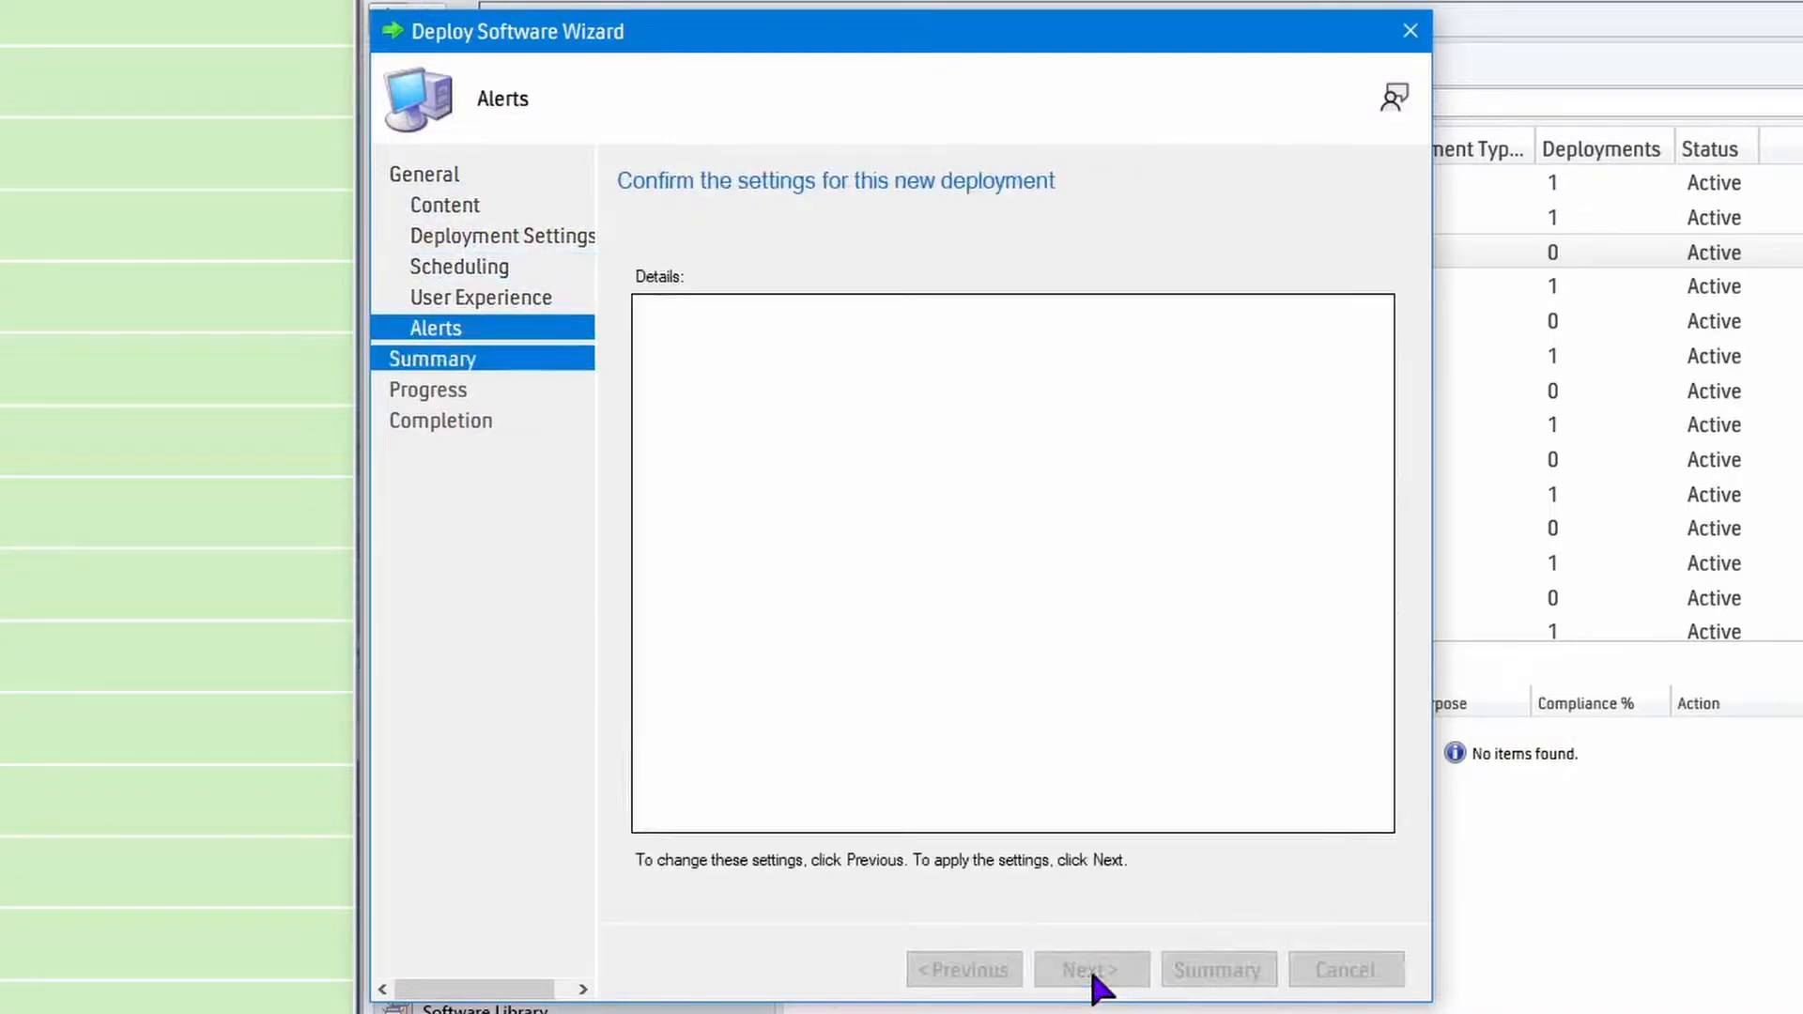
click(1092, 973)
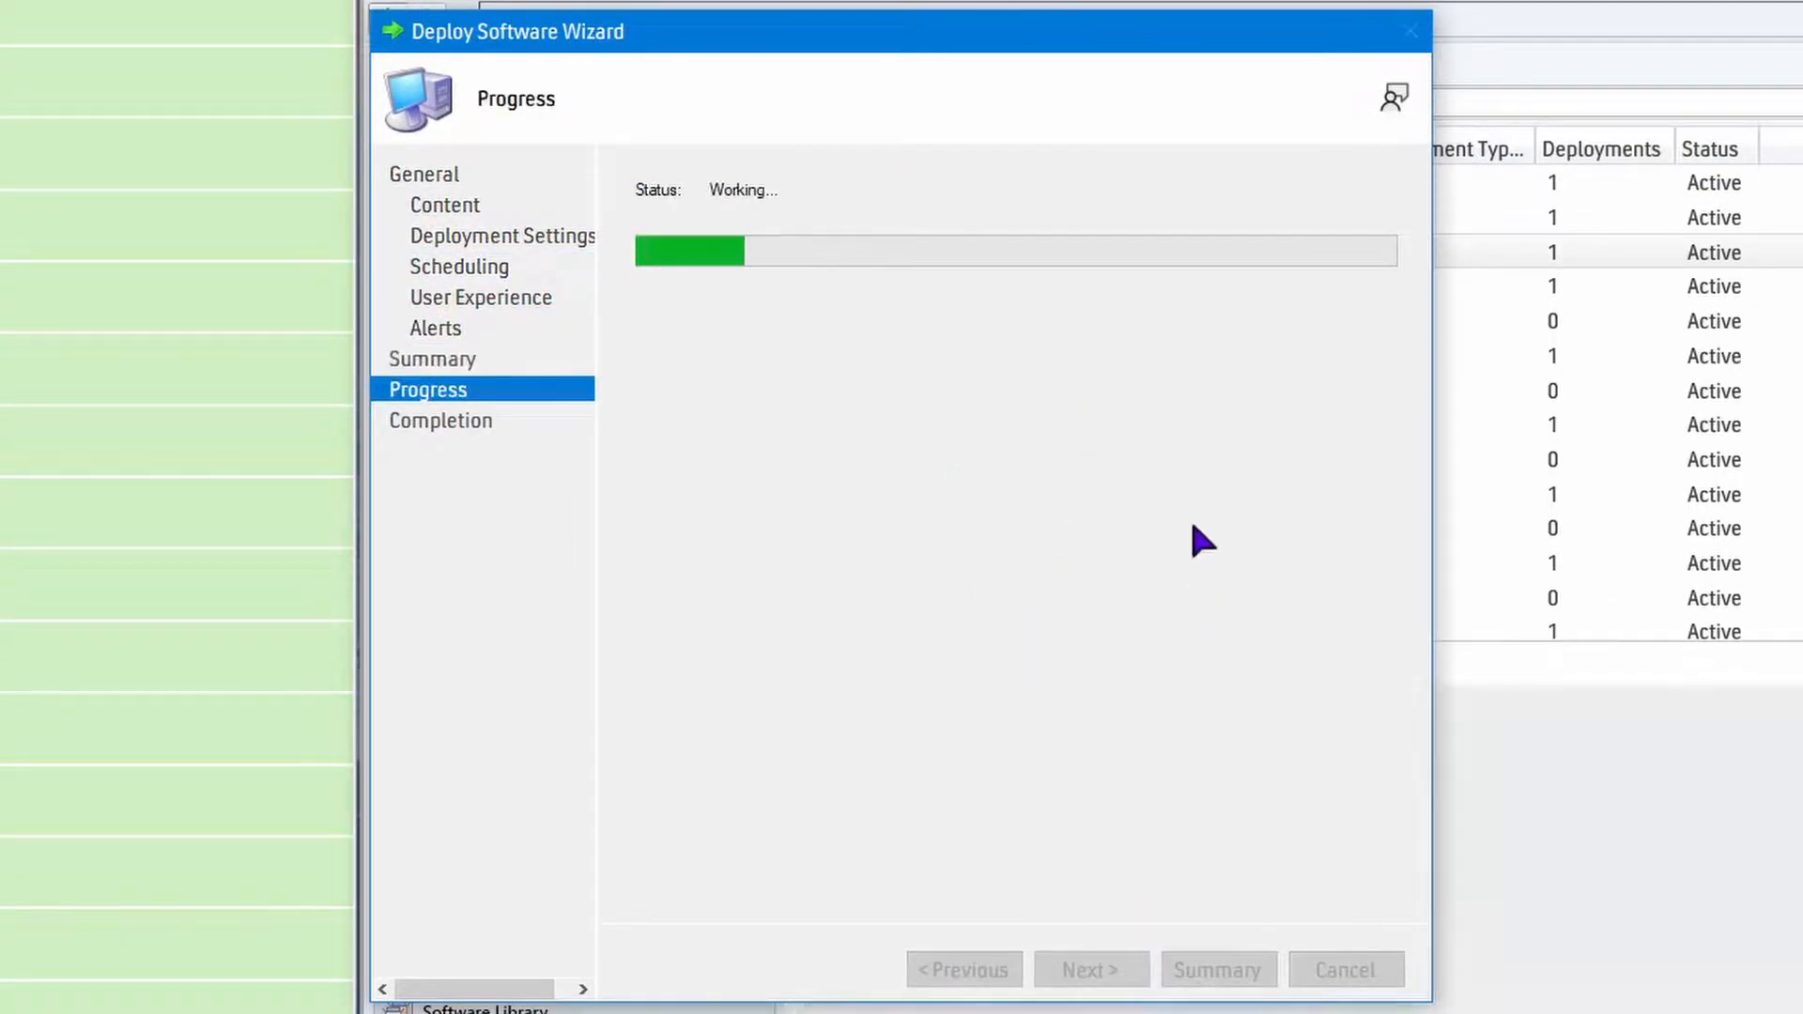
click(1338, 971)
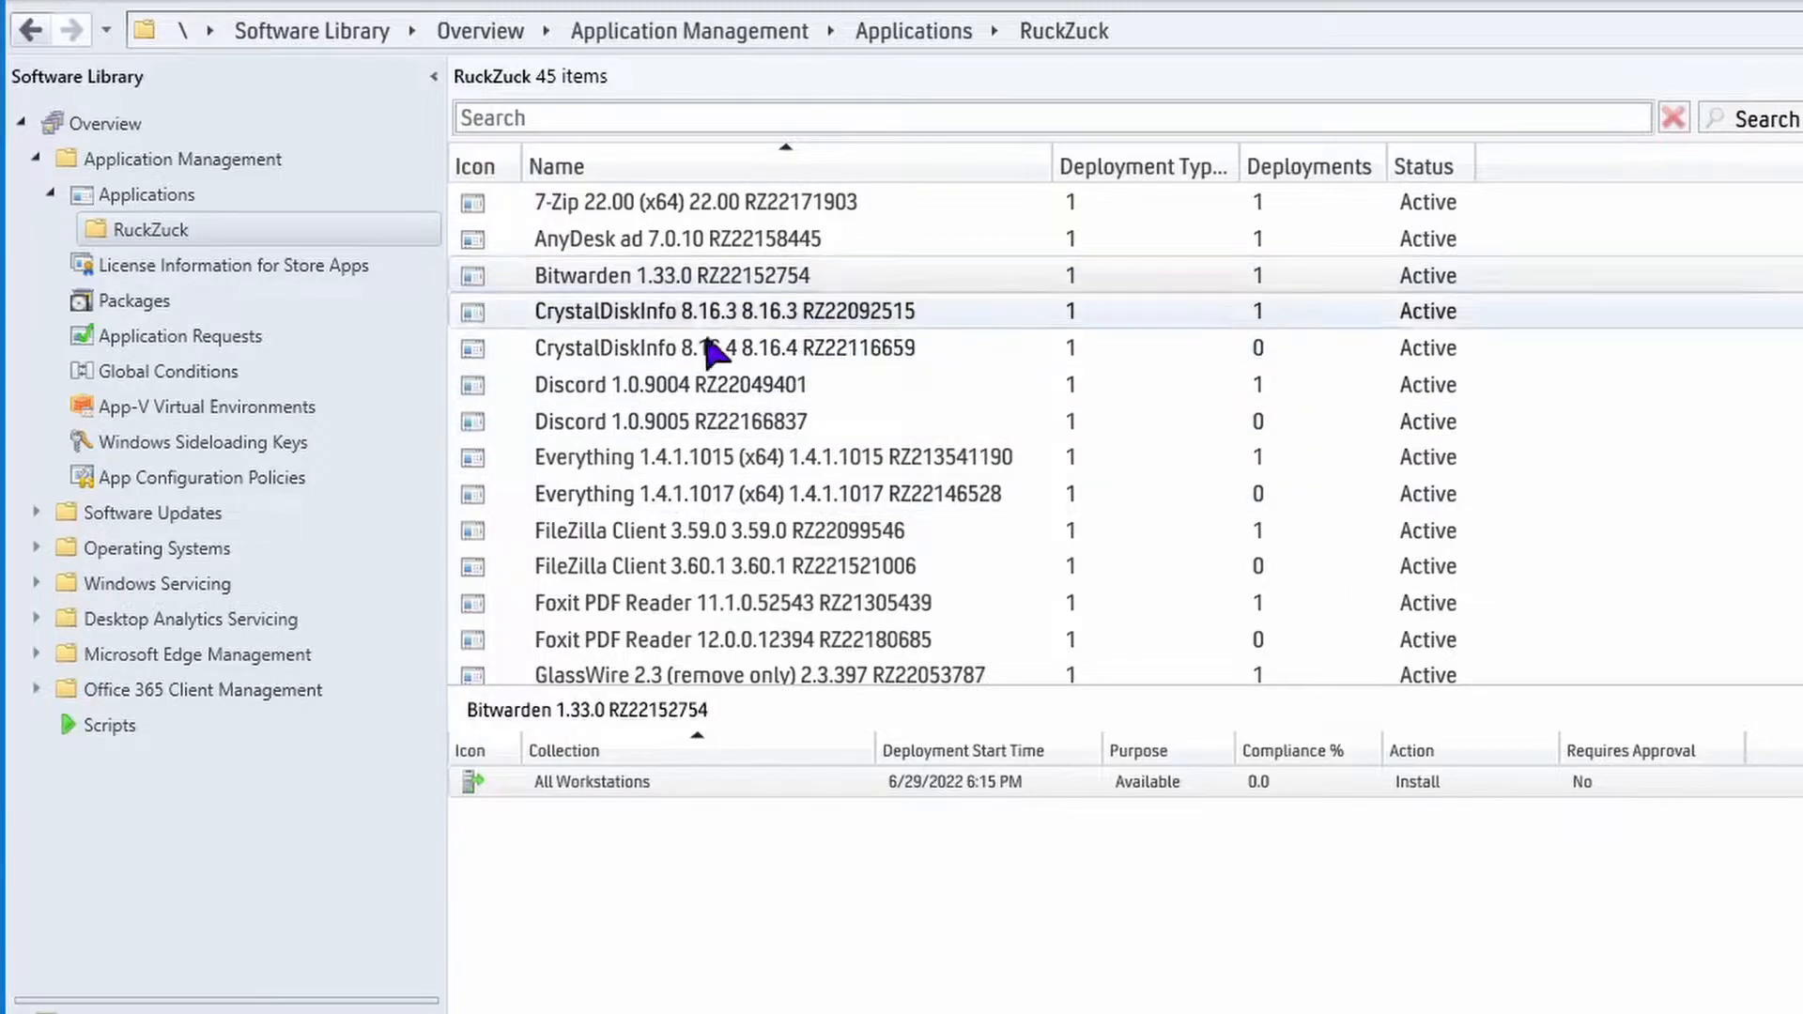
Delete the All Workstations deployment of the old CrystalDiskInfo 8.16.3 application.
click(1256, 319)
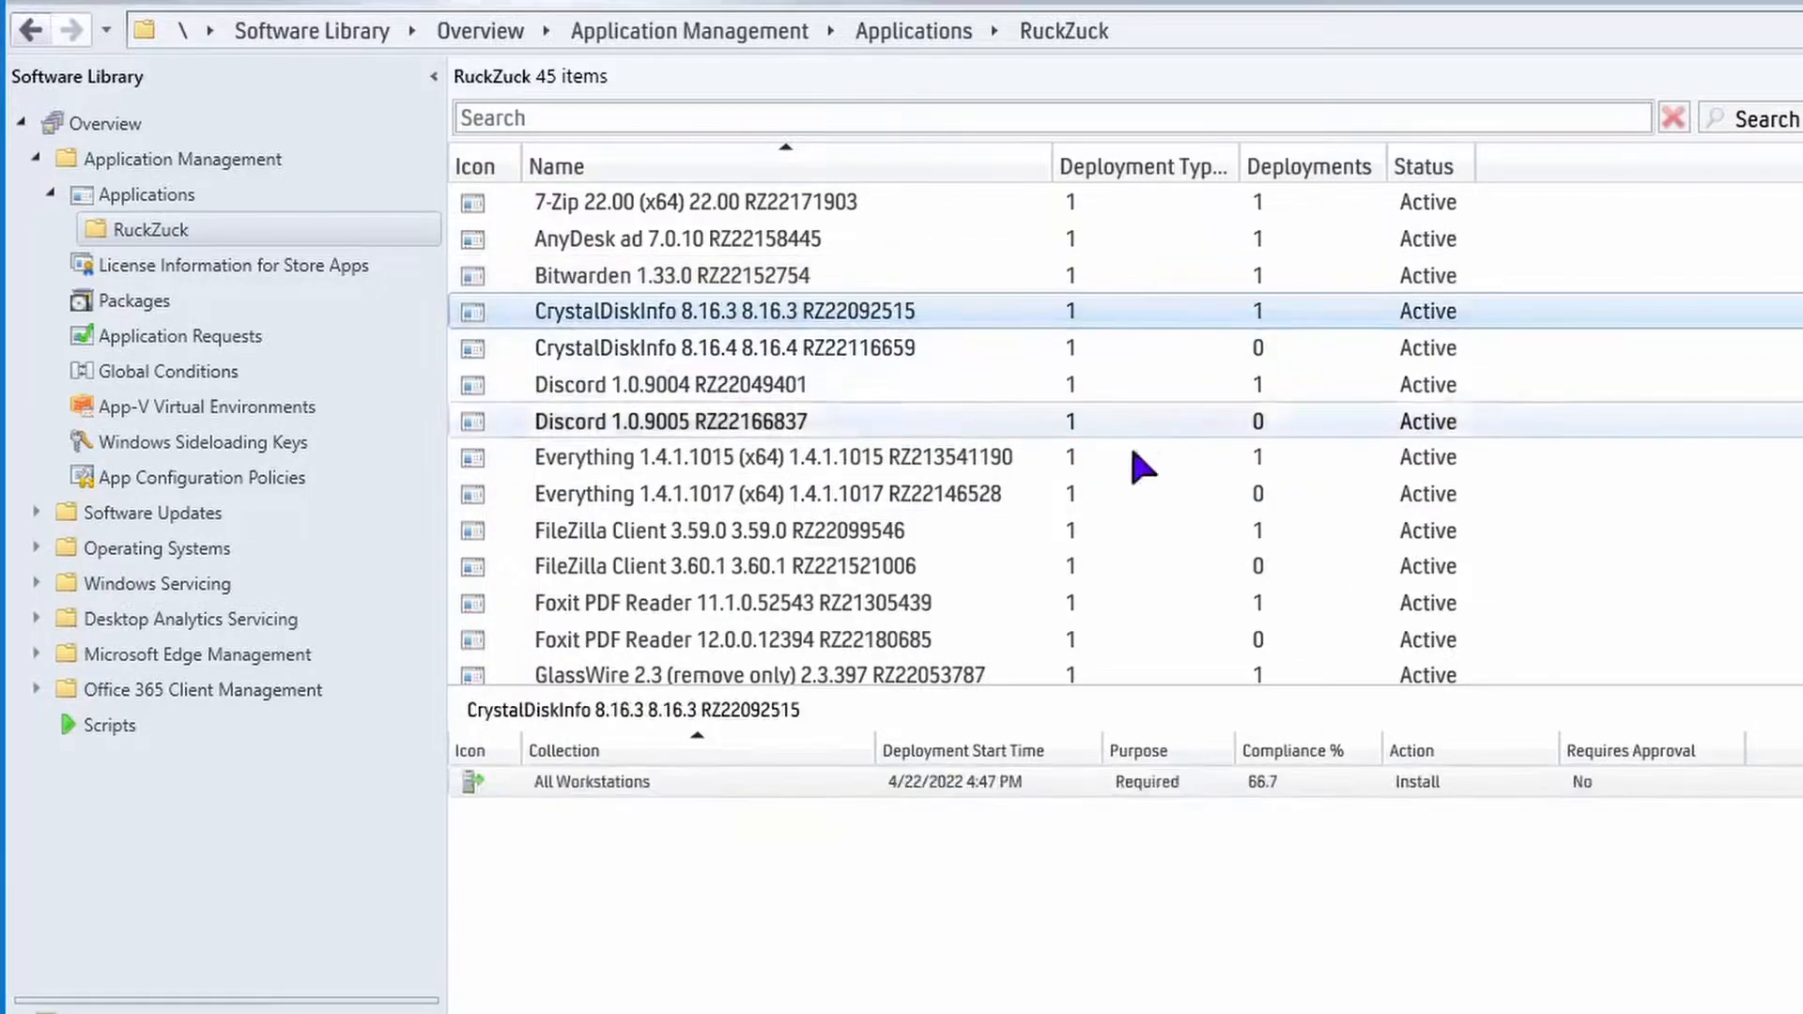
click(597, 786)
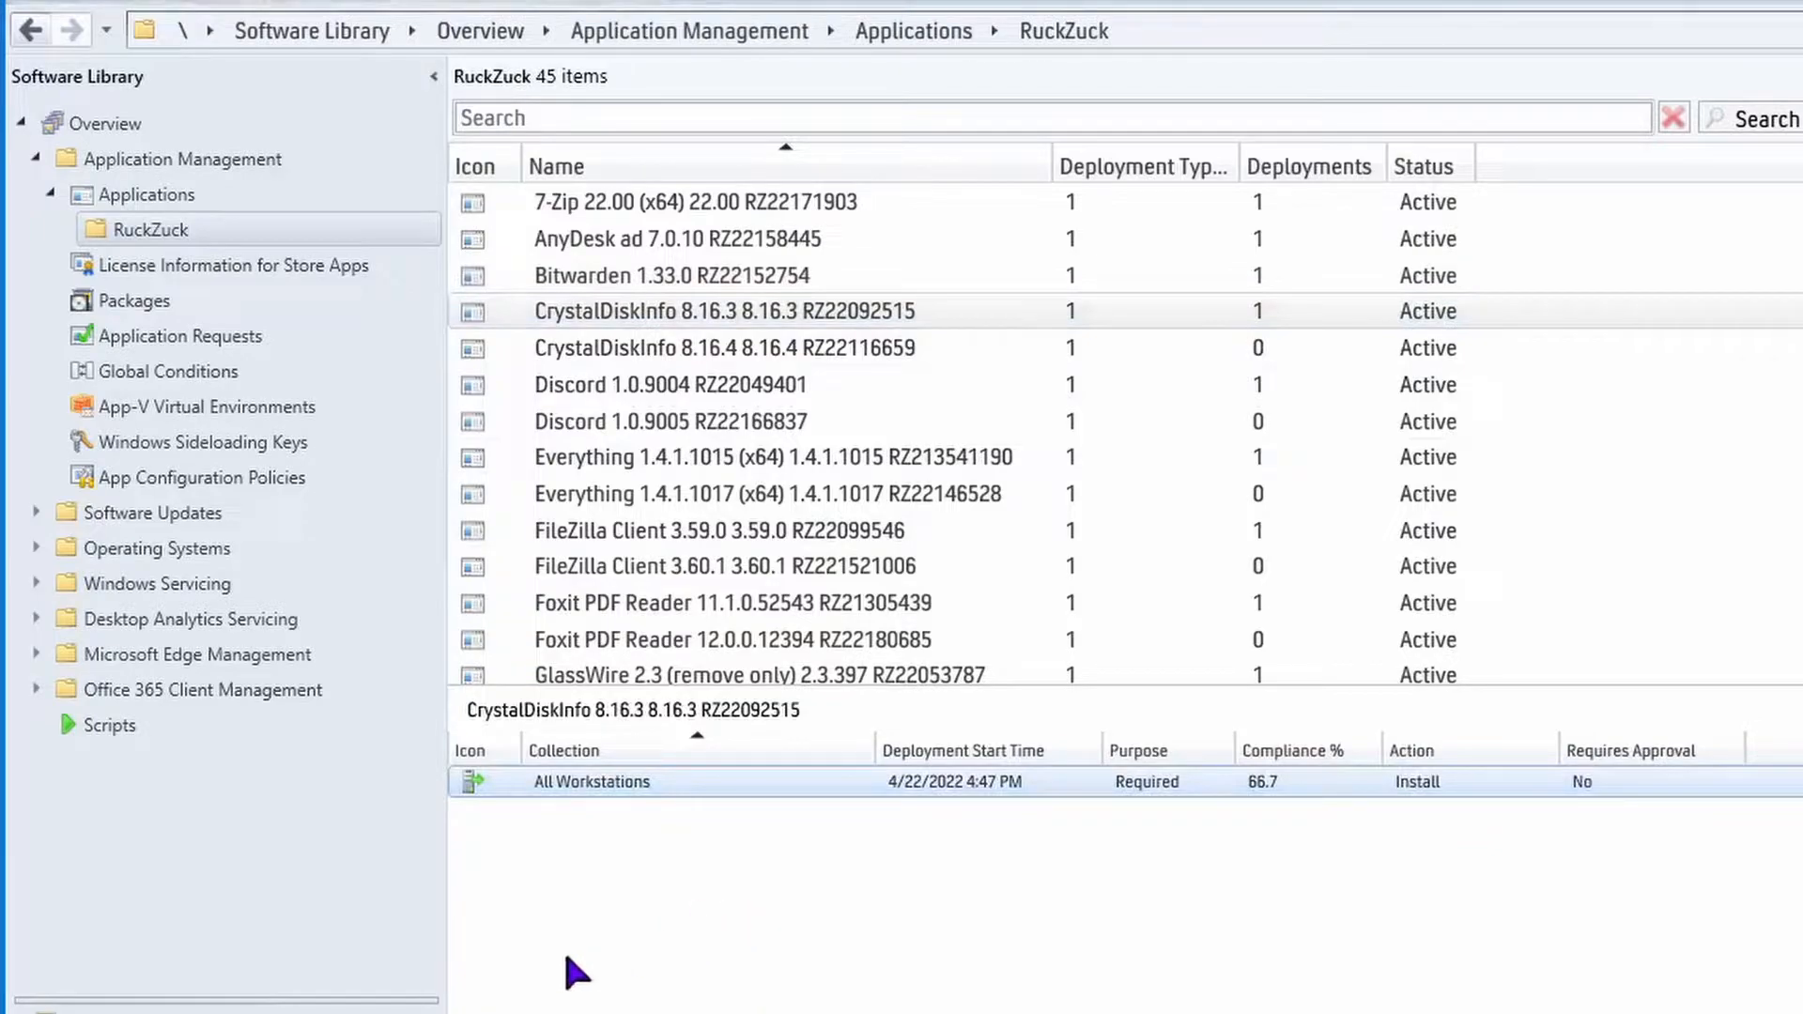
right_click(588, 785)
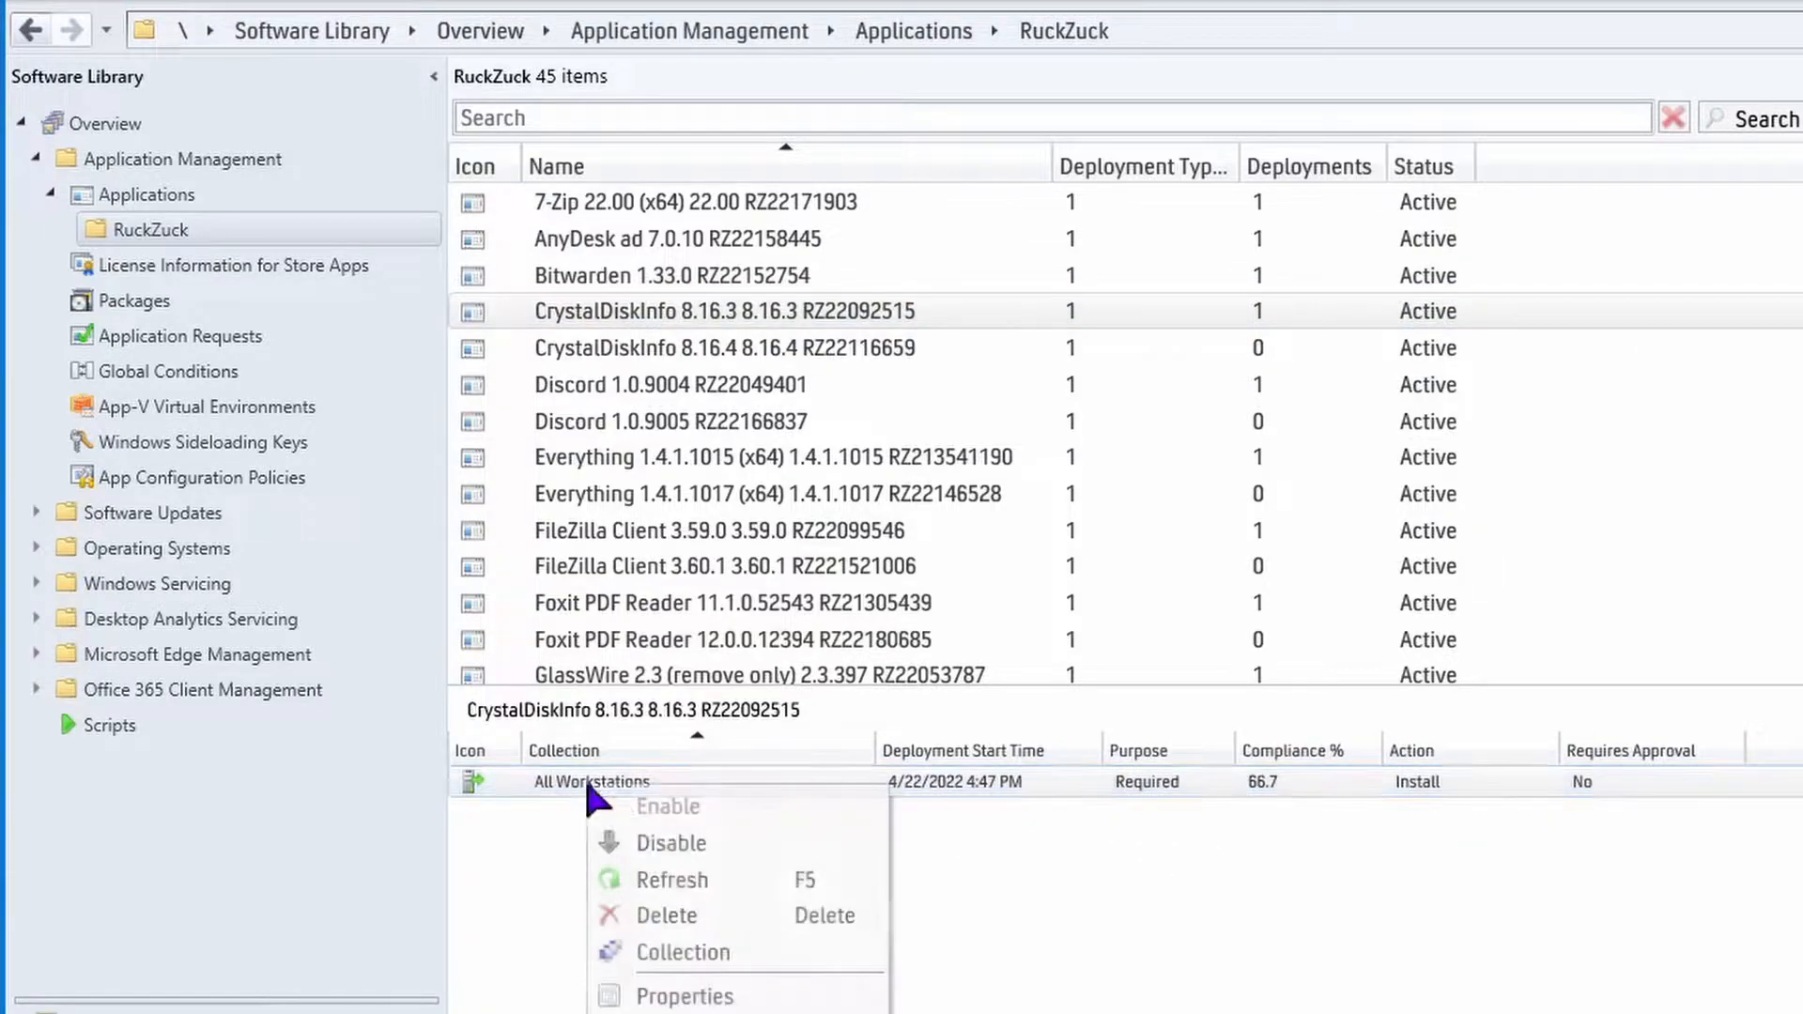
key(Return)
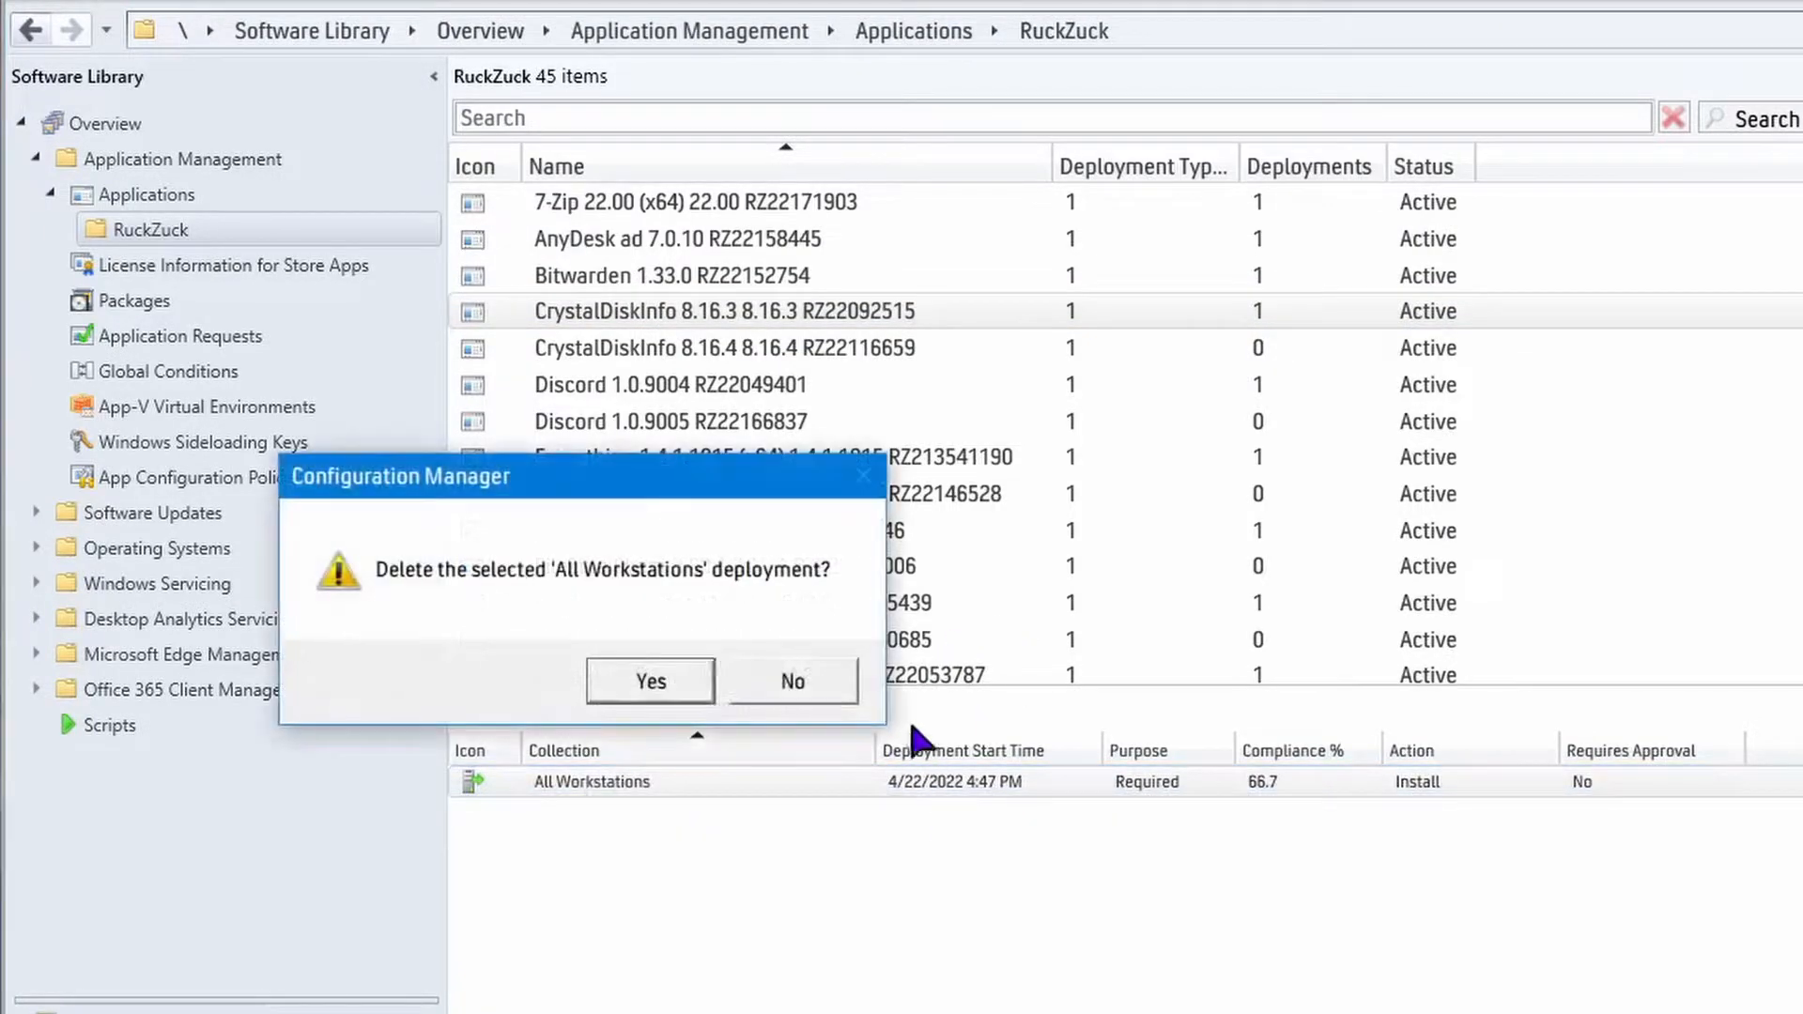
click(651, 683)
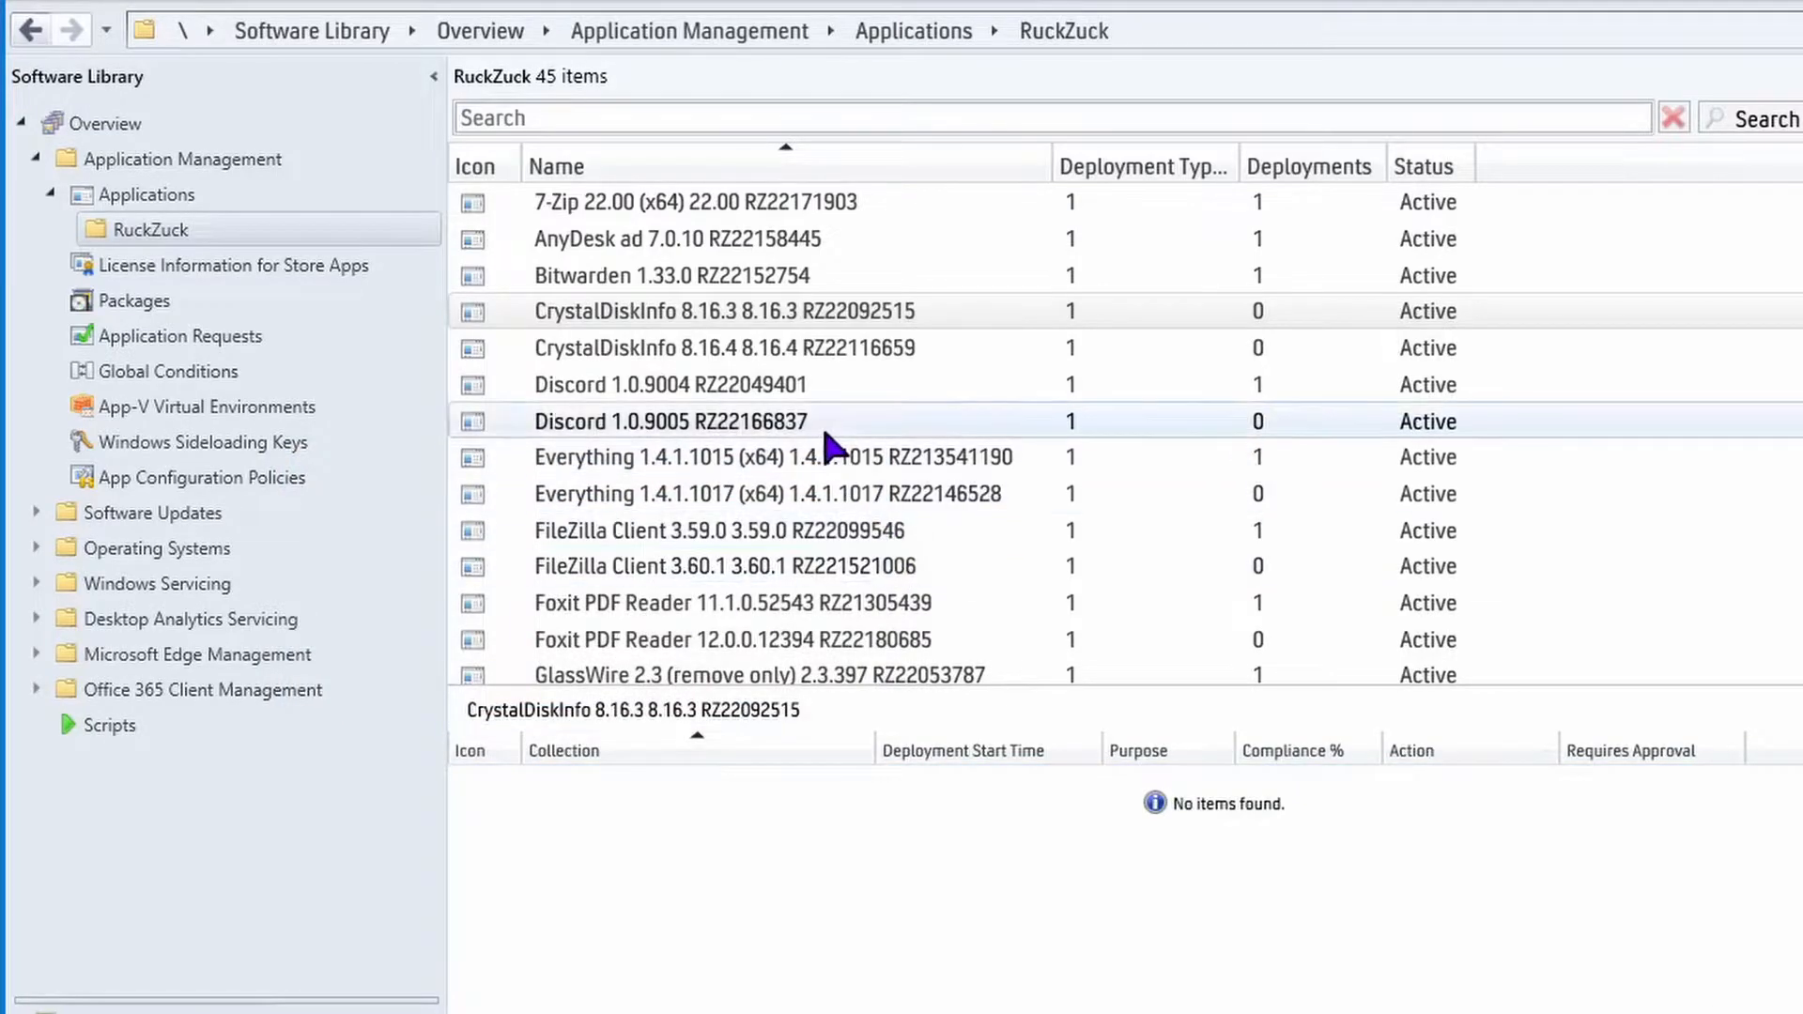
Permanently delete the CrystalDiskInfo 8.16.3 application from the RuckZuck folder.
click(796, 313)
right_click(796, 314)
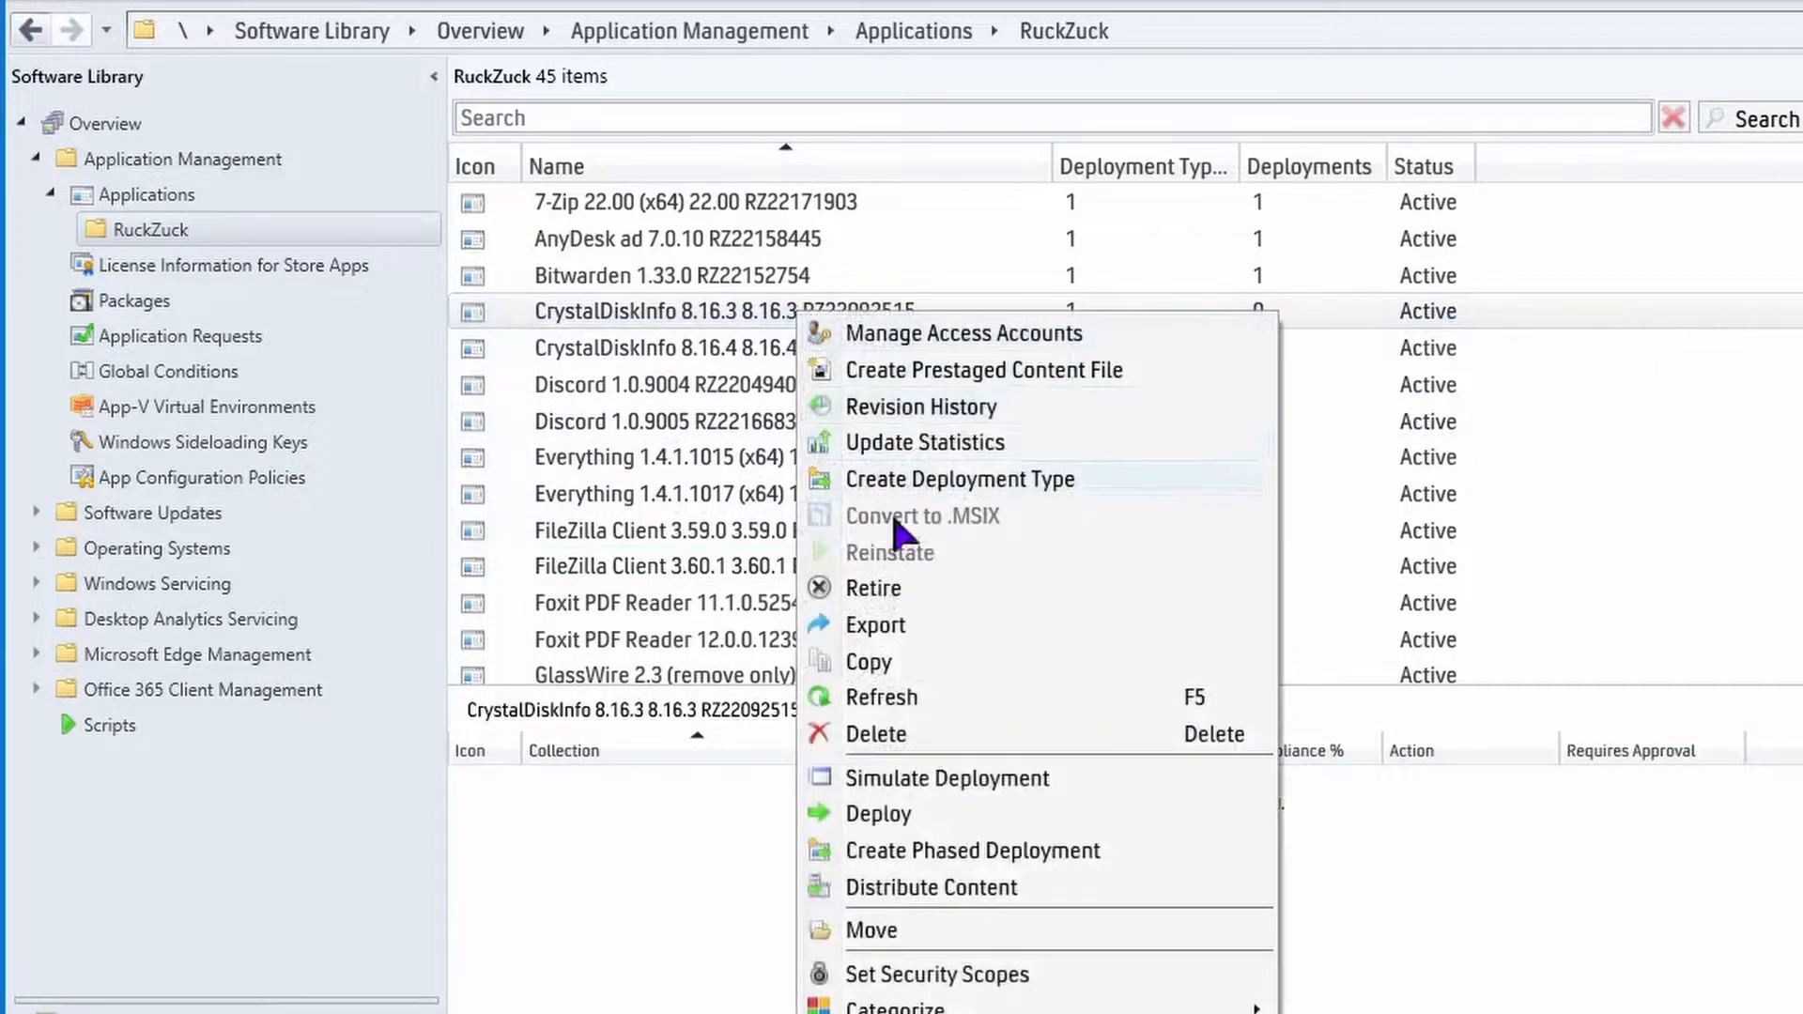
click(875, 728)
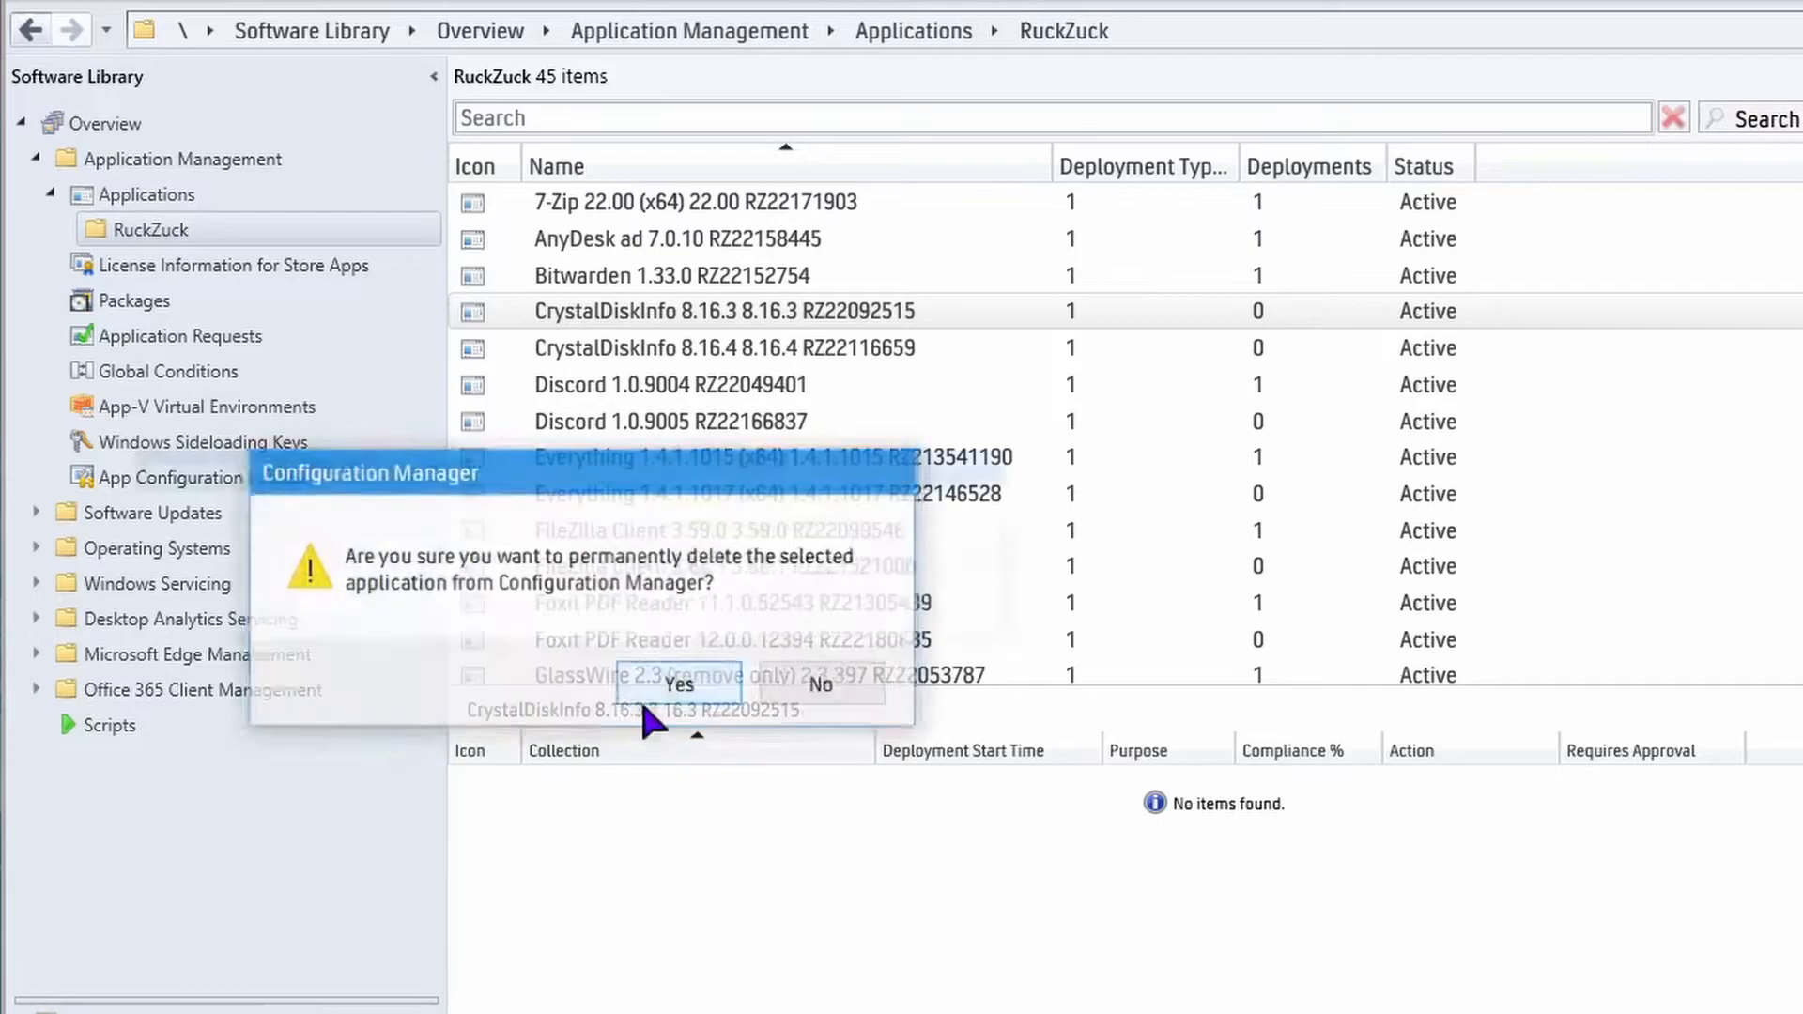
click(646, 695)
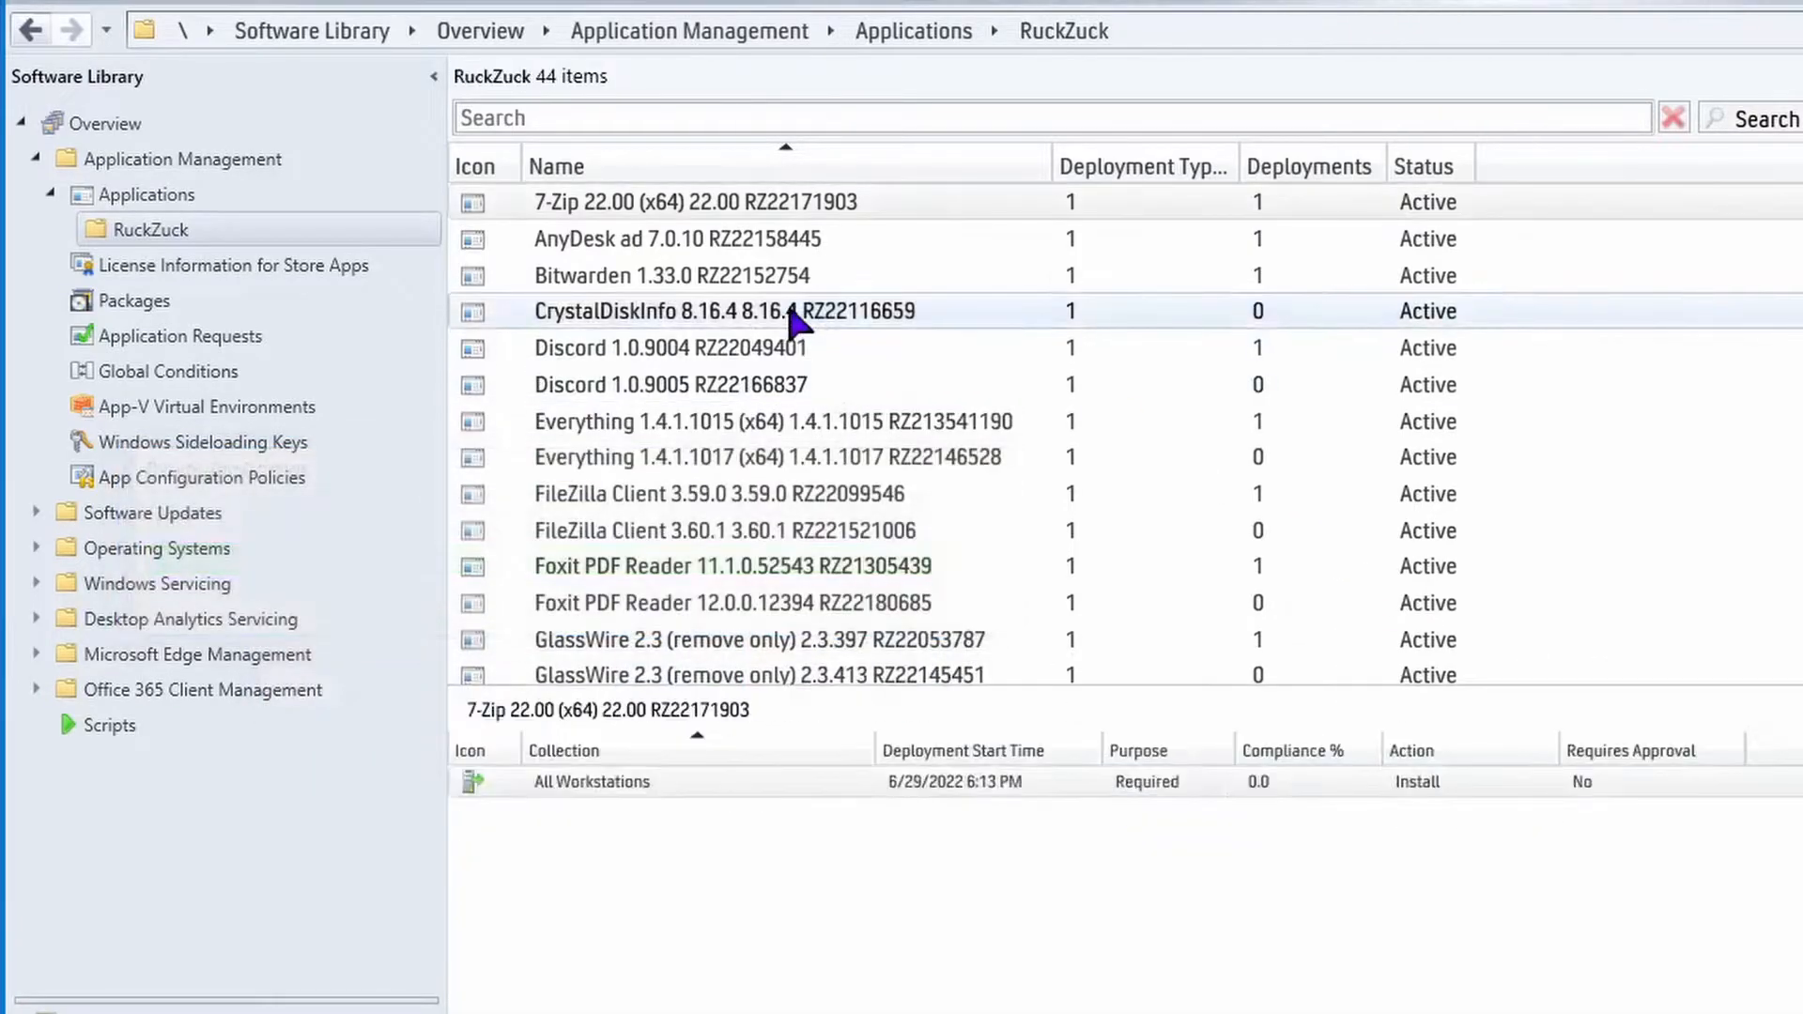
Start a deployment of CrystalDiskInfo 8.16.4 targeting the All Workstations device collection.
right_click(644, 305)
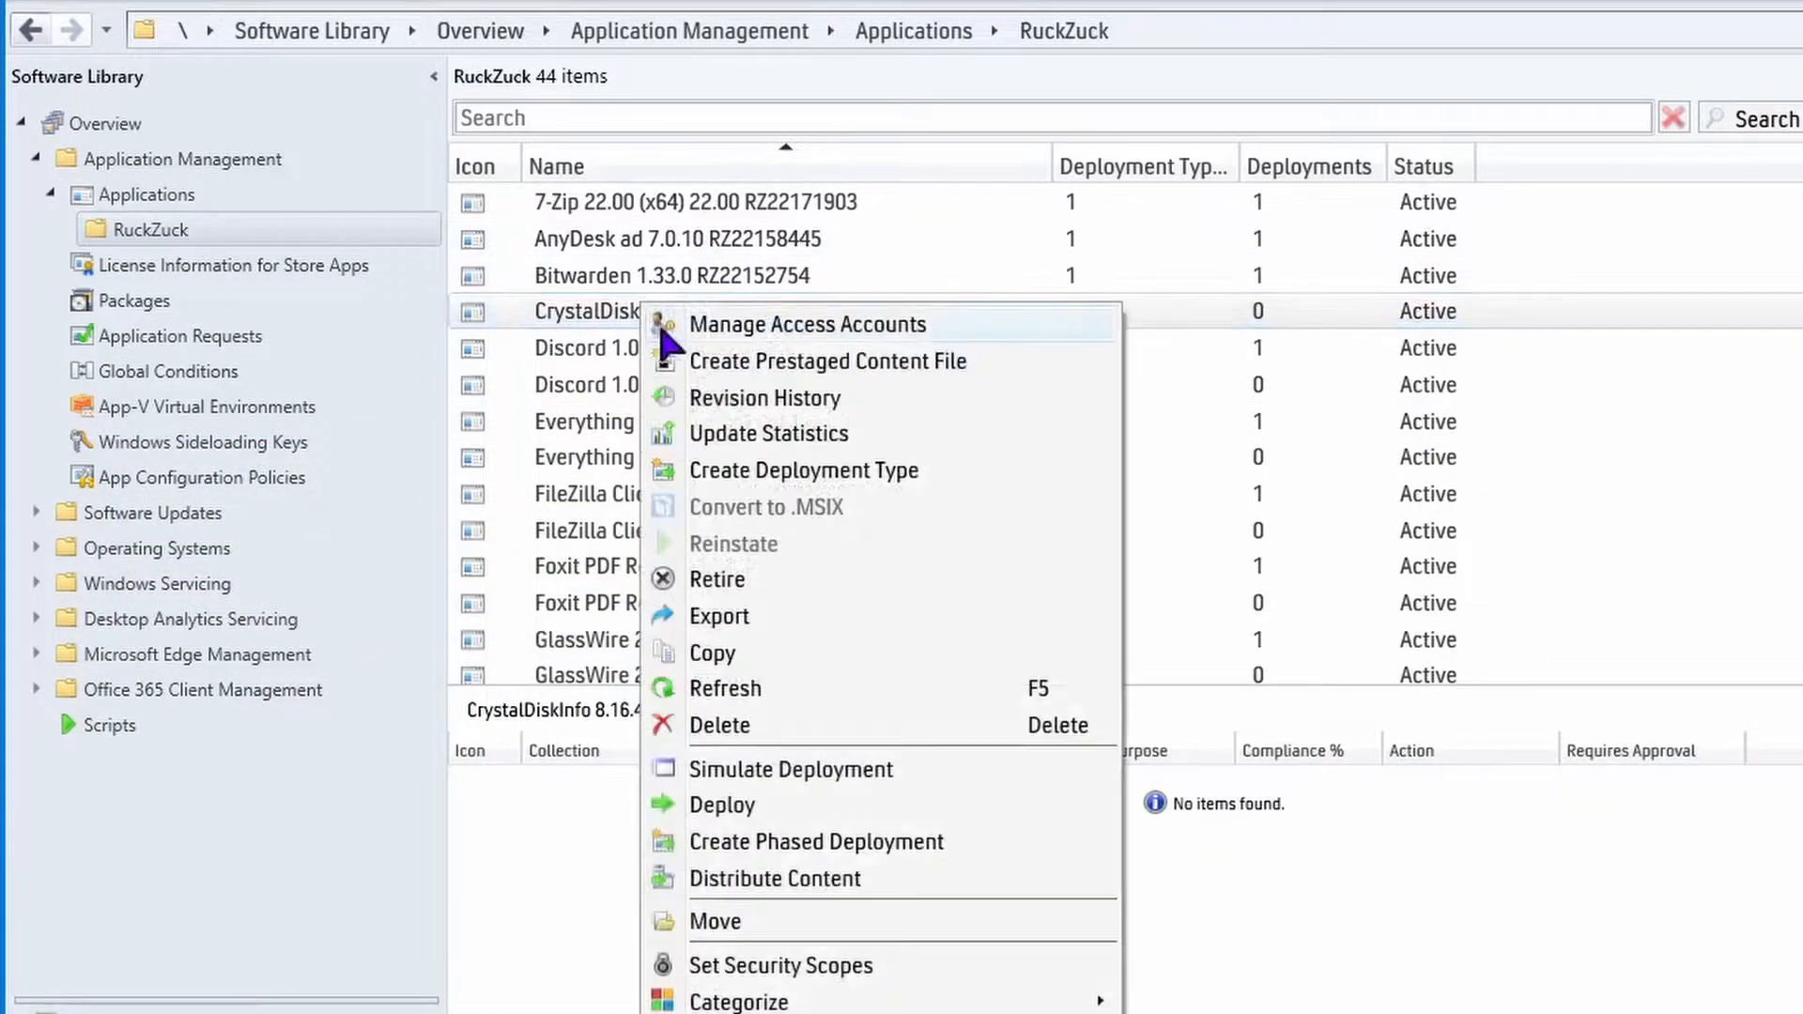
click(718, 807)
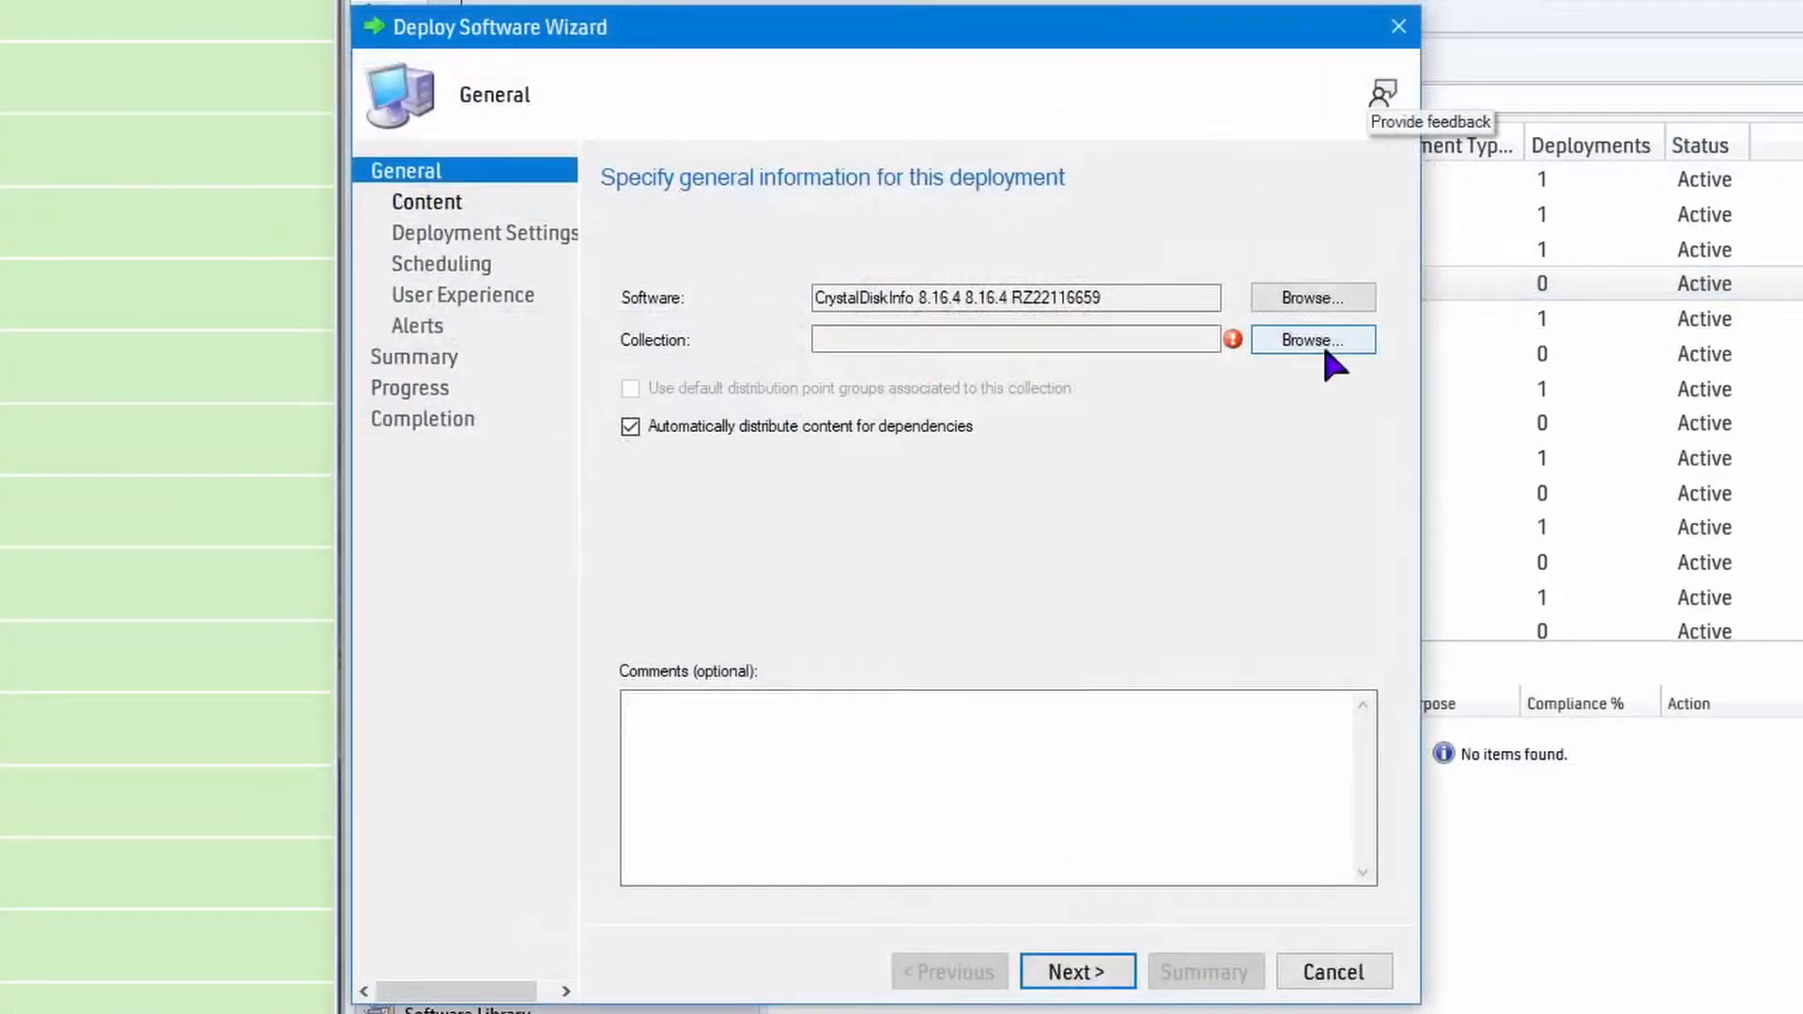
click(1324, 346)
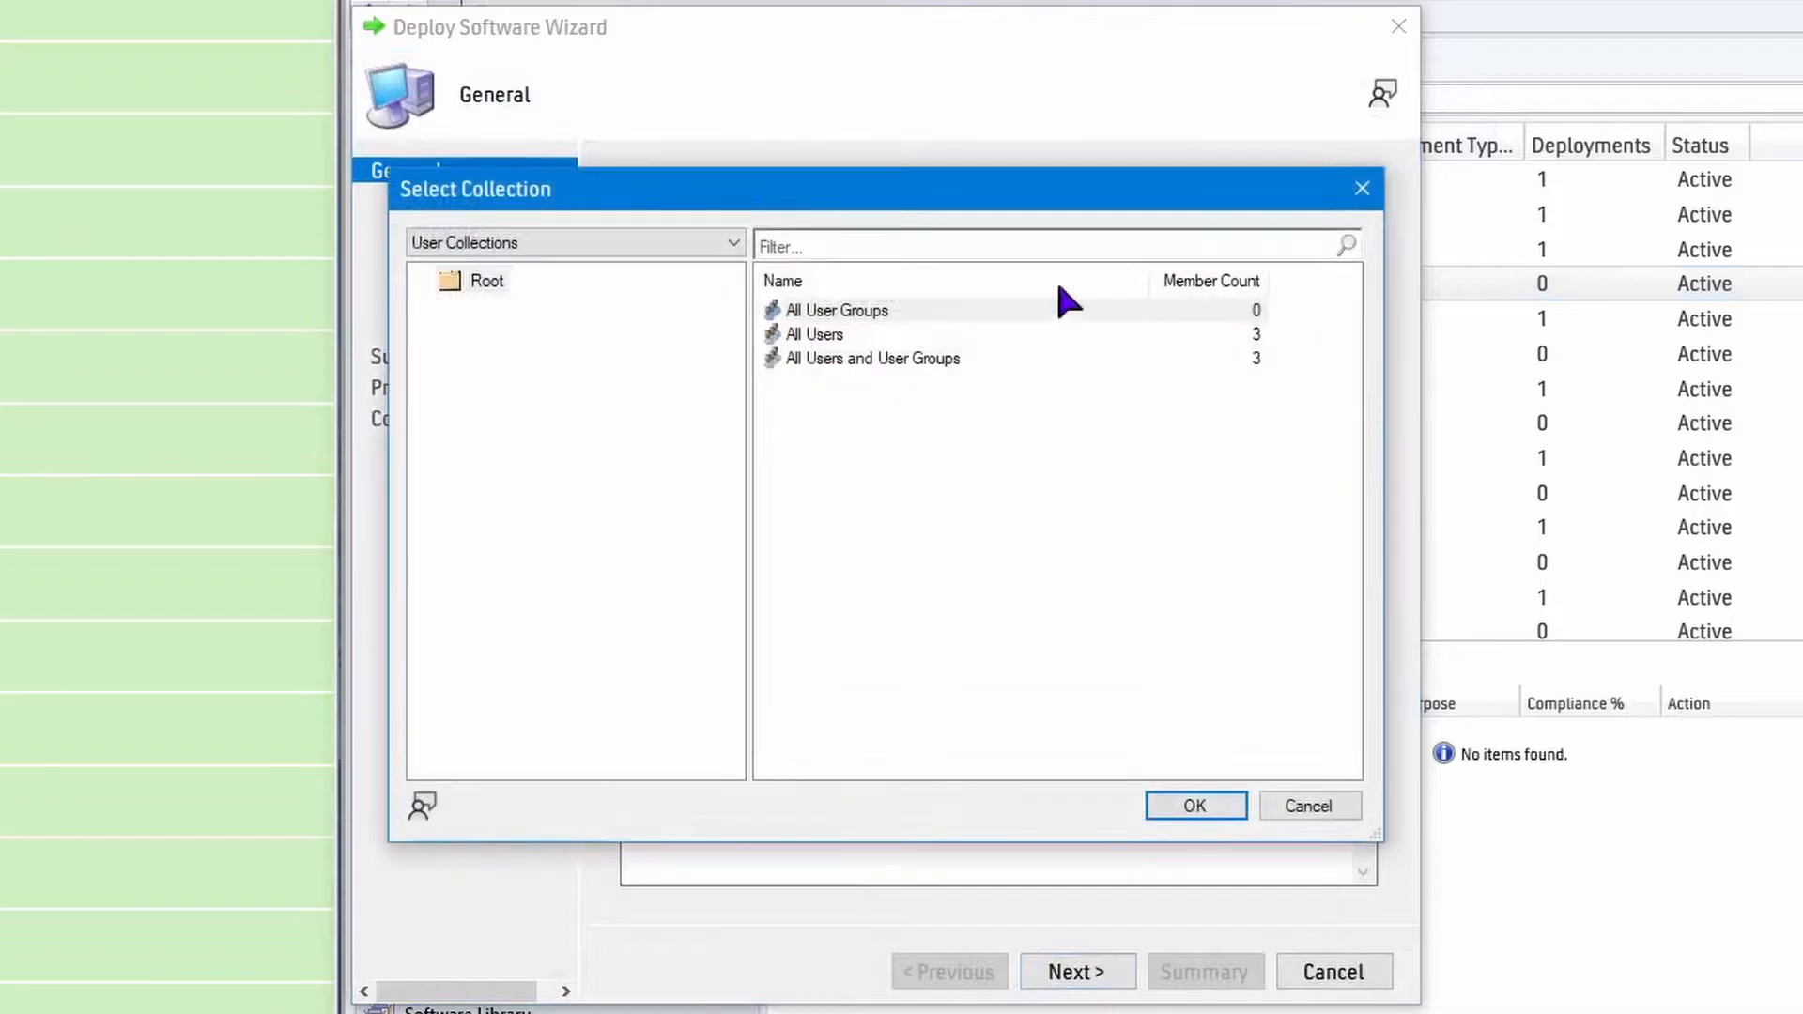
click(483, 246)
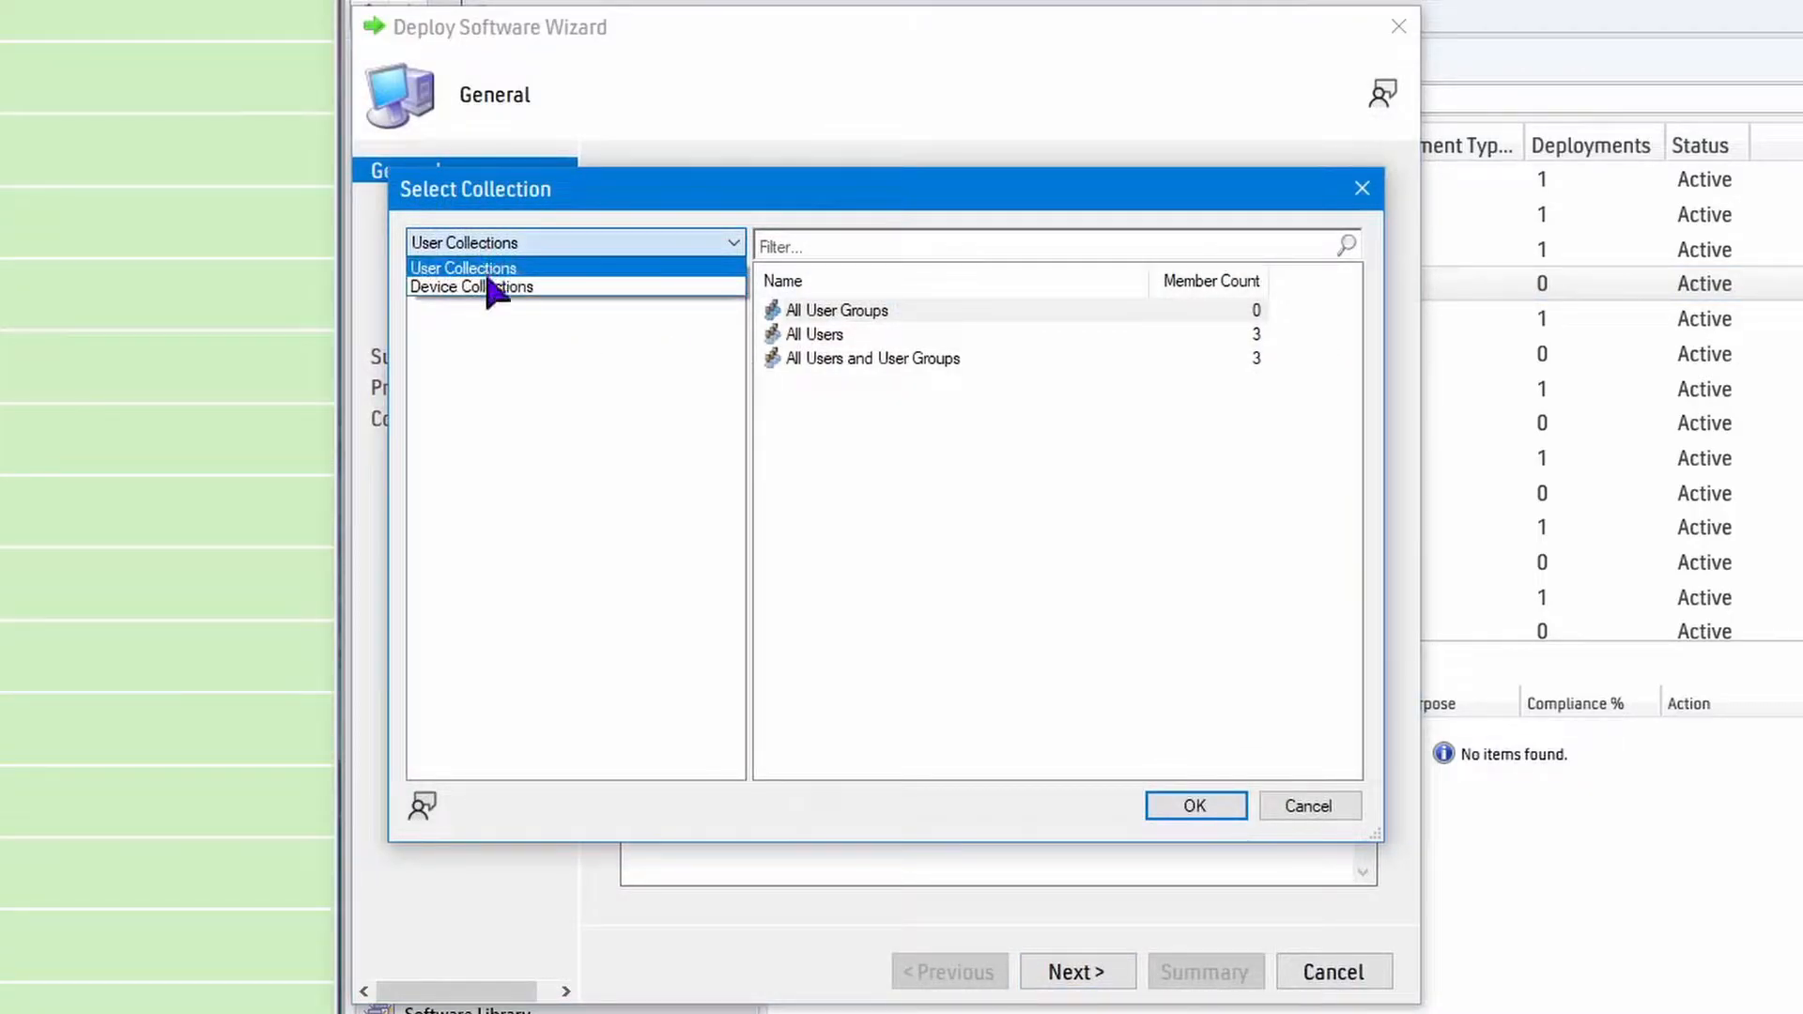
click(490, 283)
click(892, 427)
click(1195, 806)
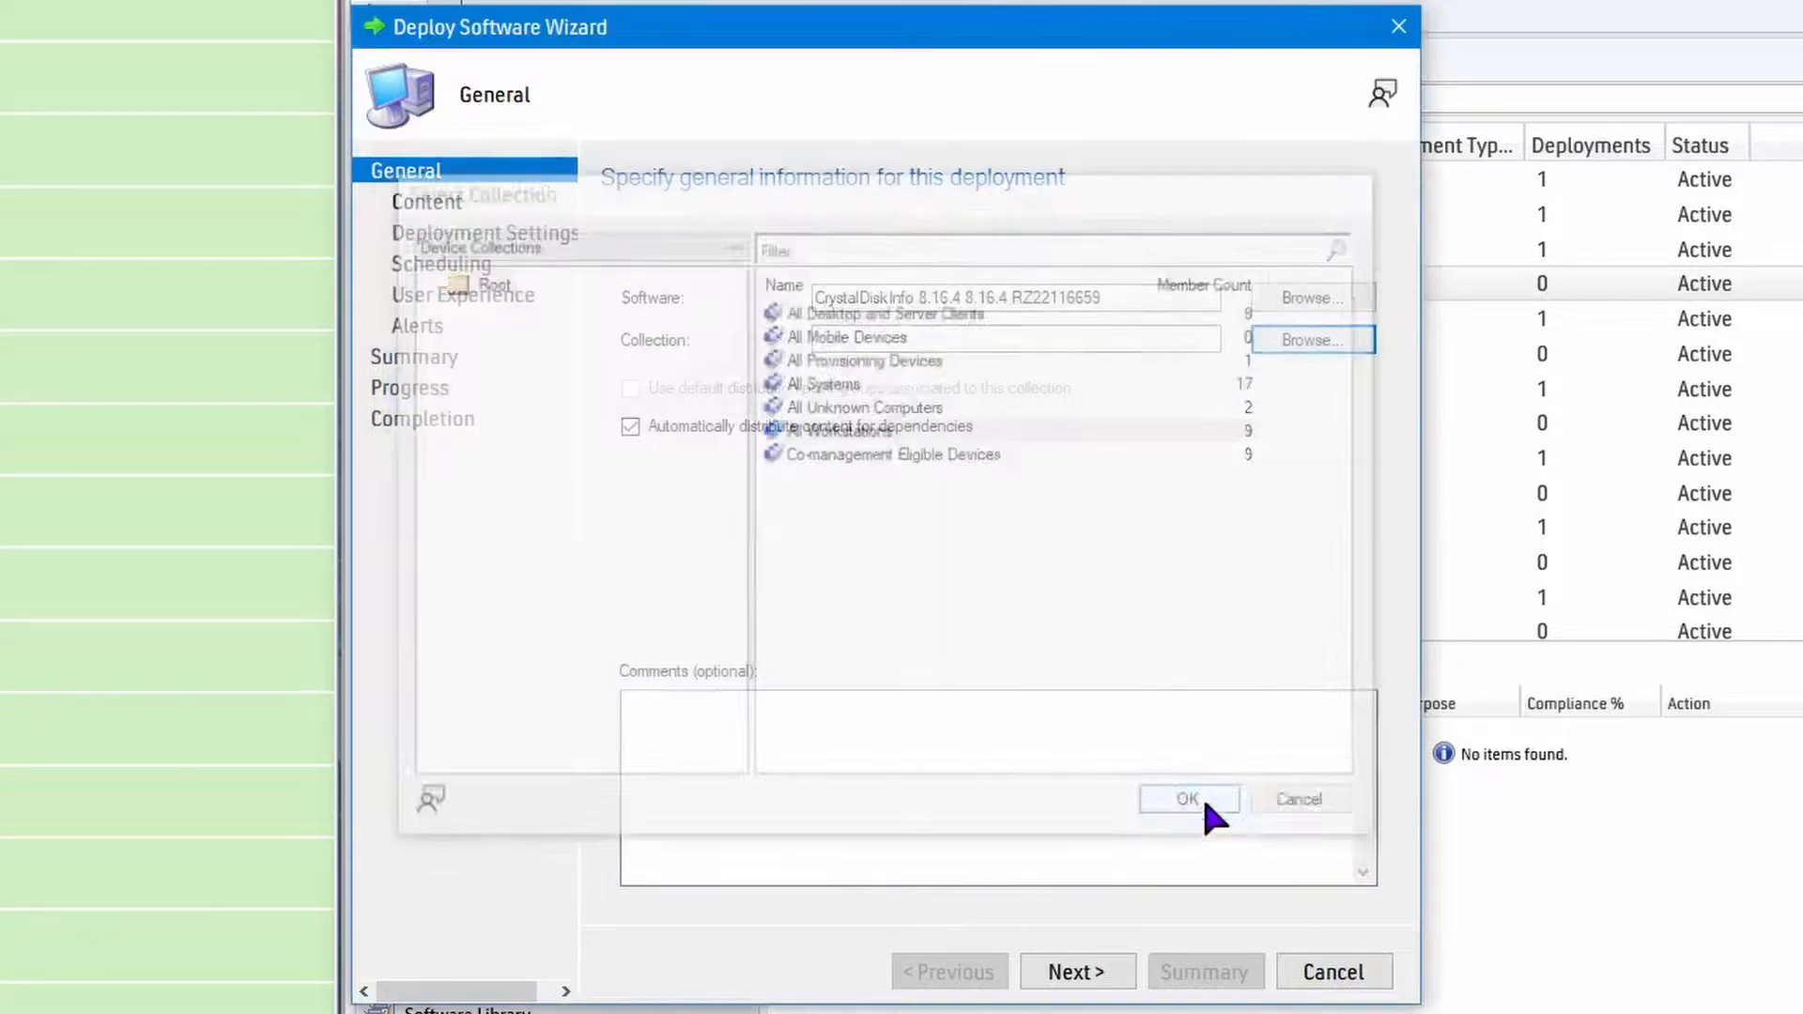
Add the SCCM.JULIA.TECHSPOT distribution point as the content destination for the CrystalDiskInfo deployment.
click(1122, 967)
click(1343, 598)
click(1337, 634)
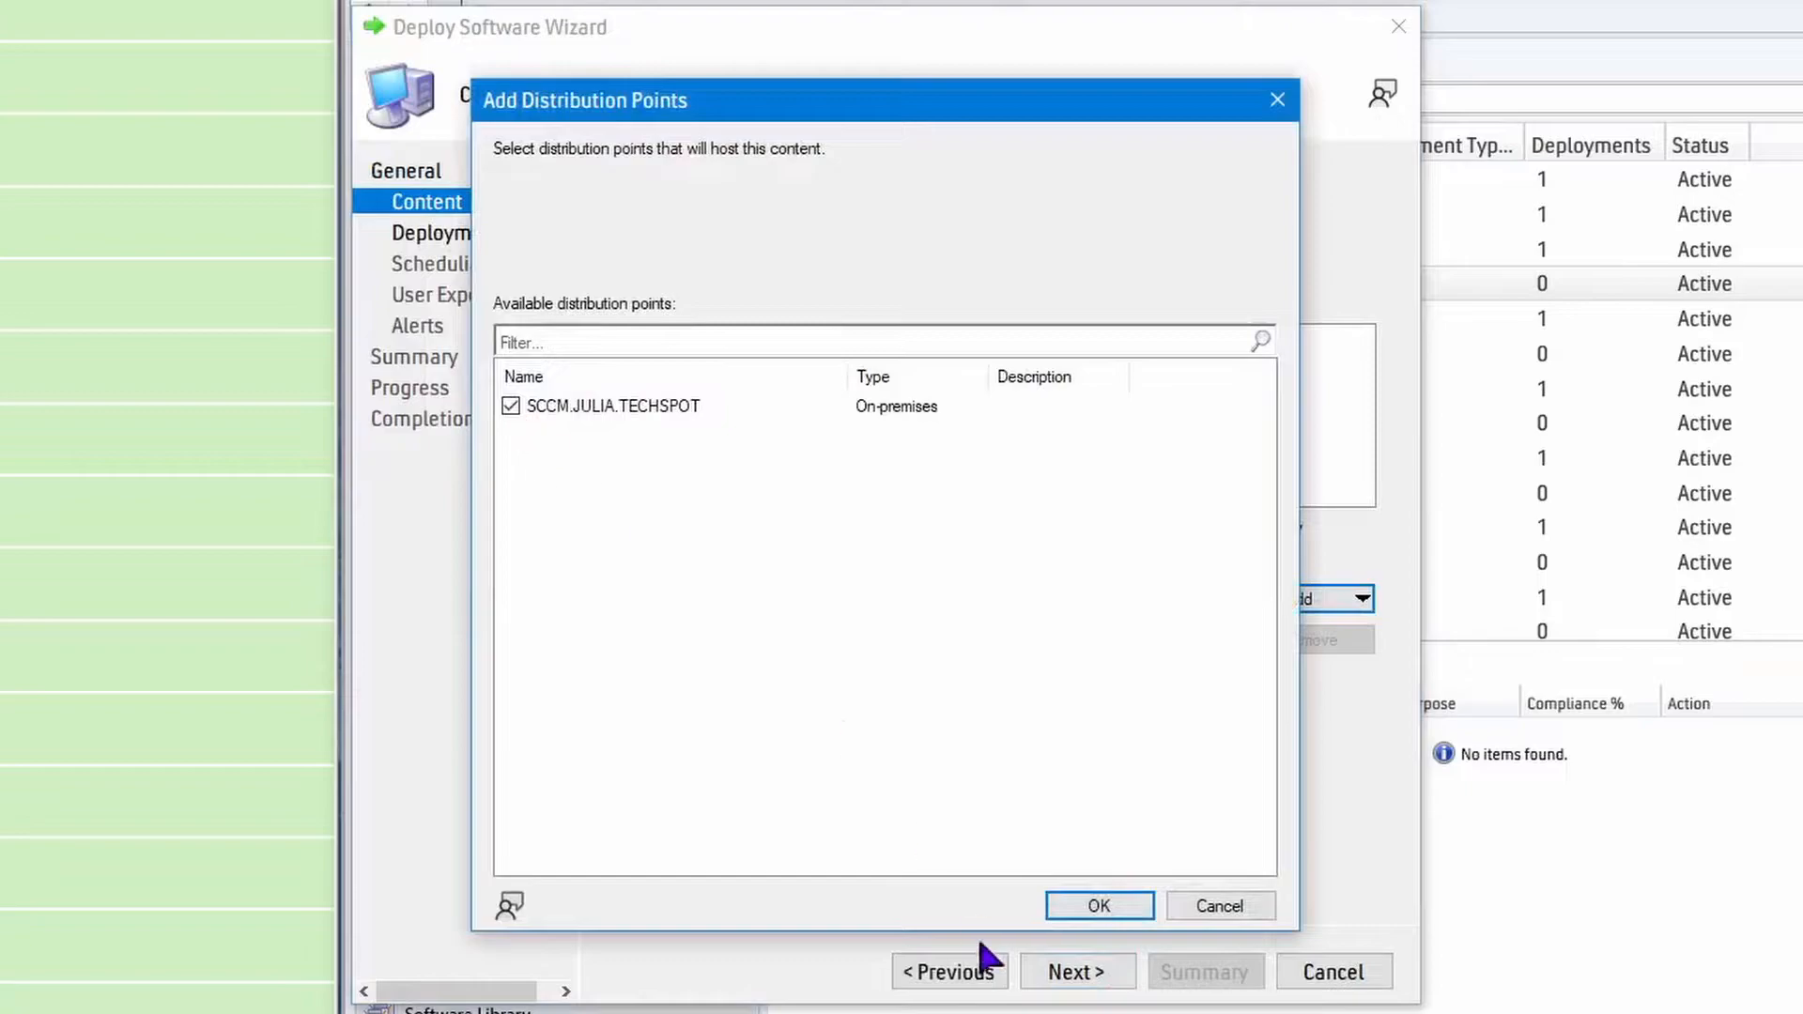
click(1091, 897)
Complete the CrystalDiskInfo 8.16.4 deployment with the Install action, Available purpose and the remaining default settings.
click(1094, 972)
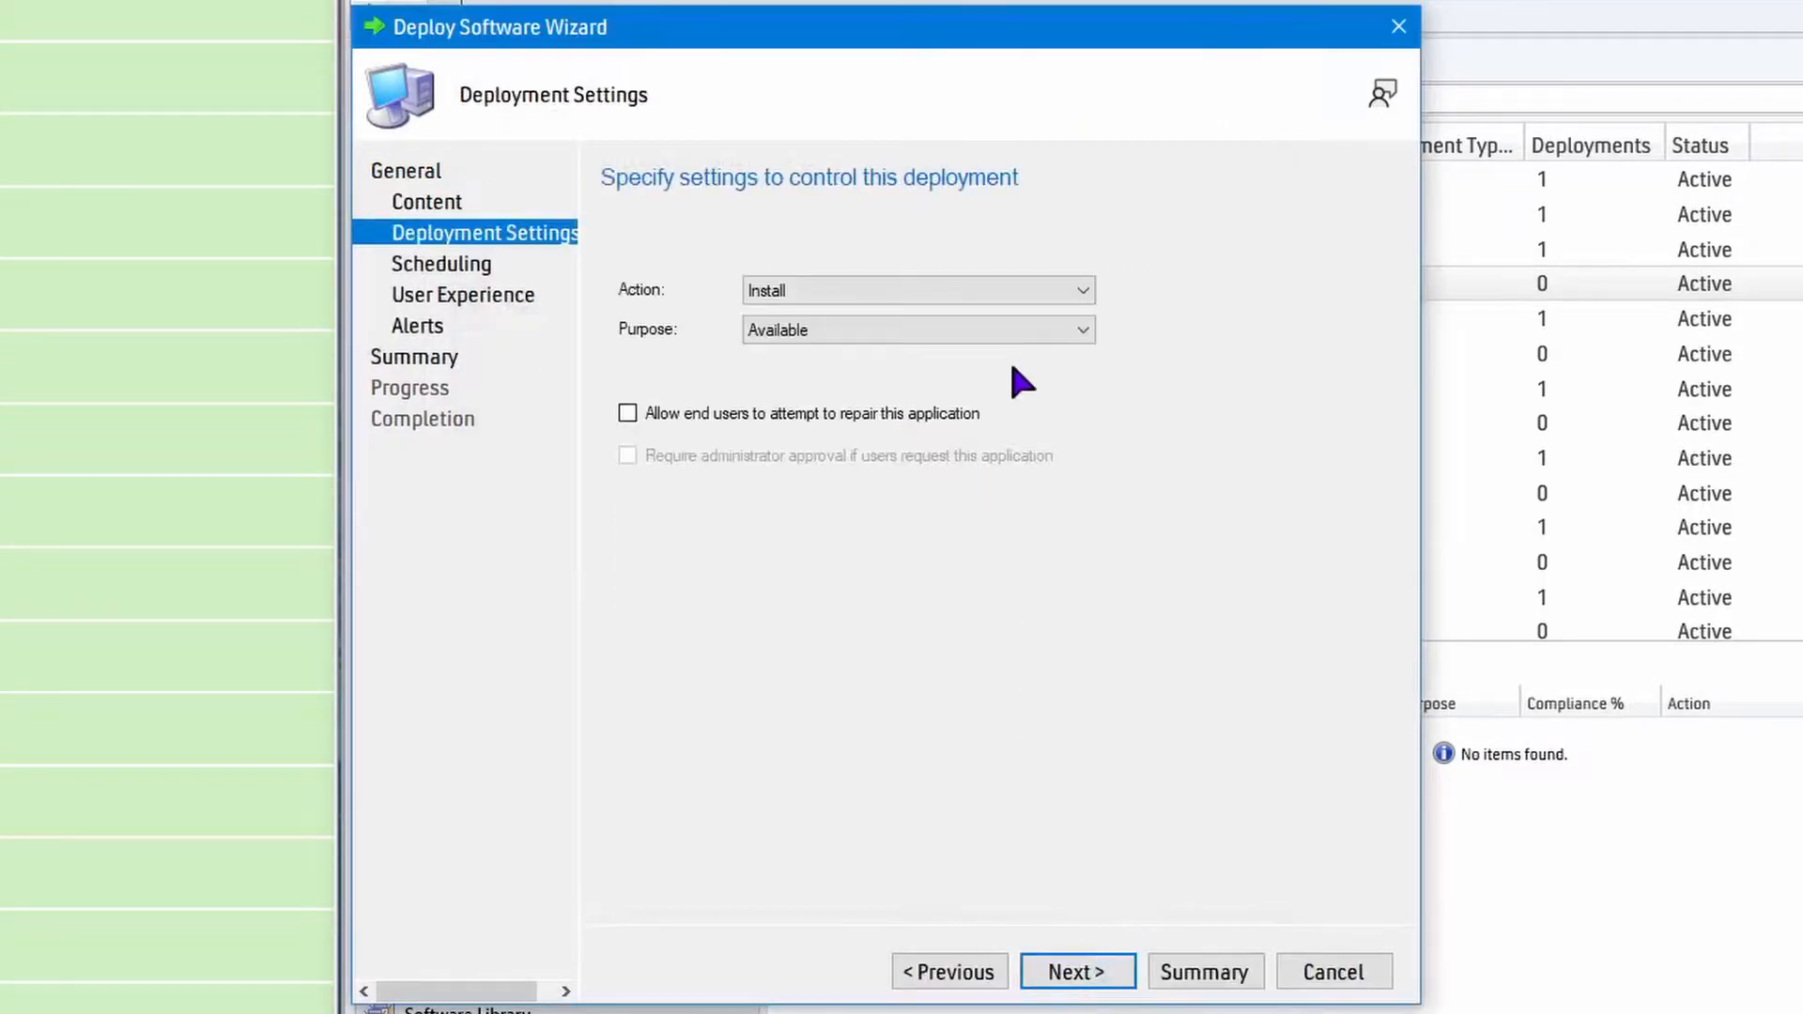
click(1080, 968)
click(1080, 969)
click(1079, 969)
click(1081, 967)
click(1130, 972)
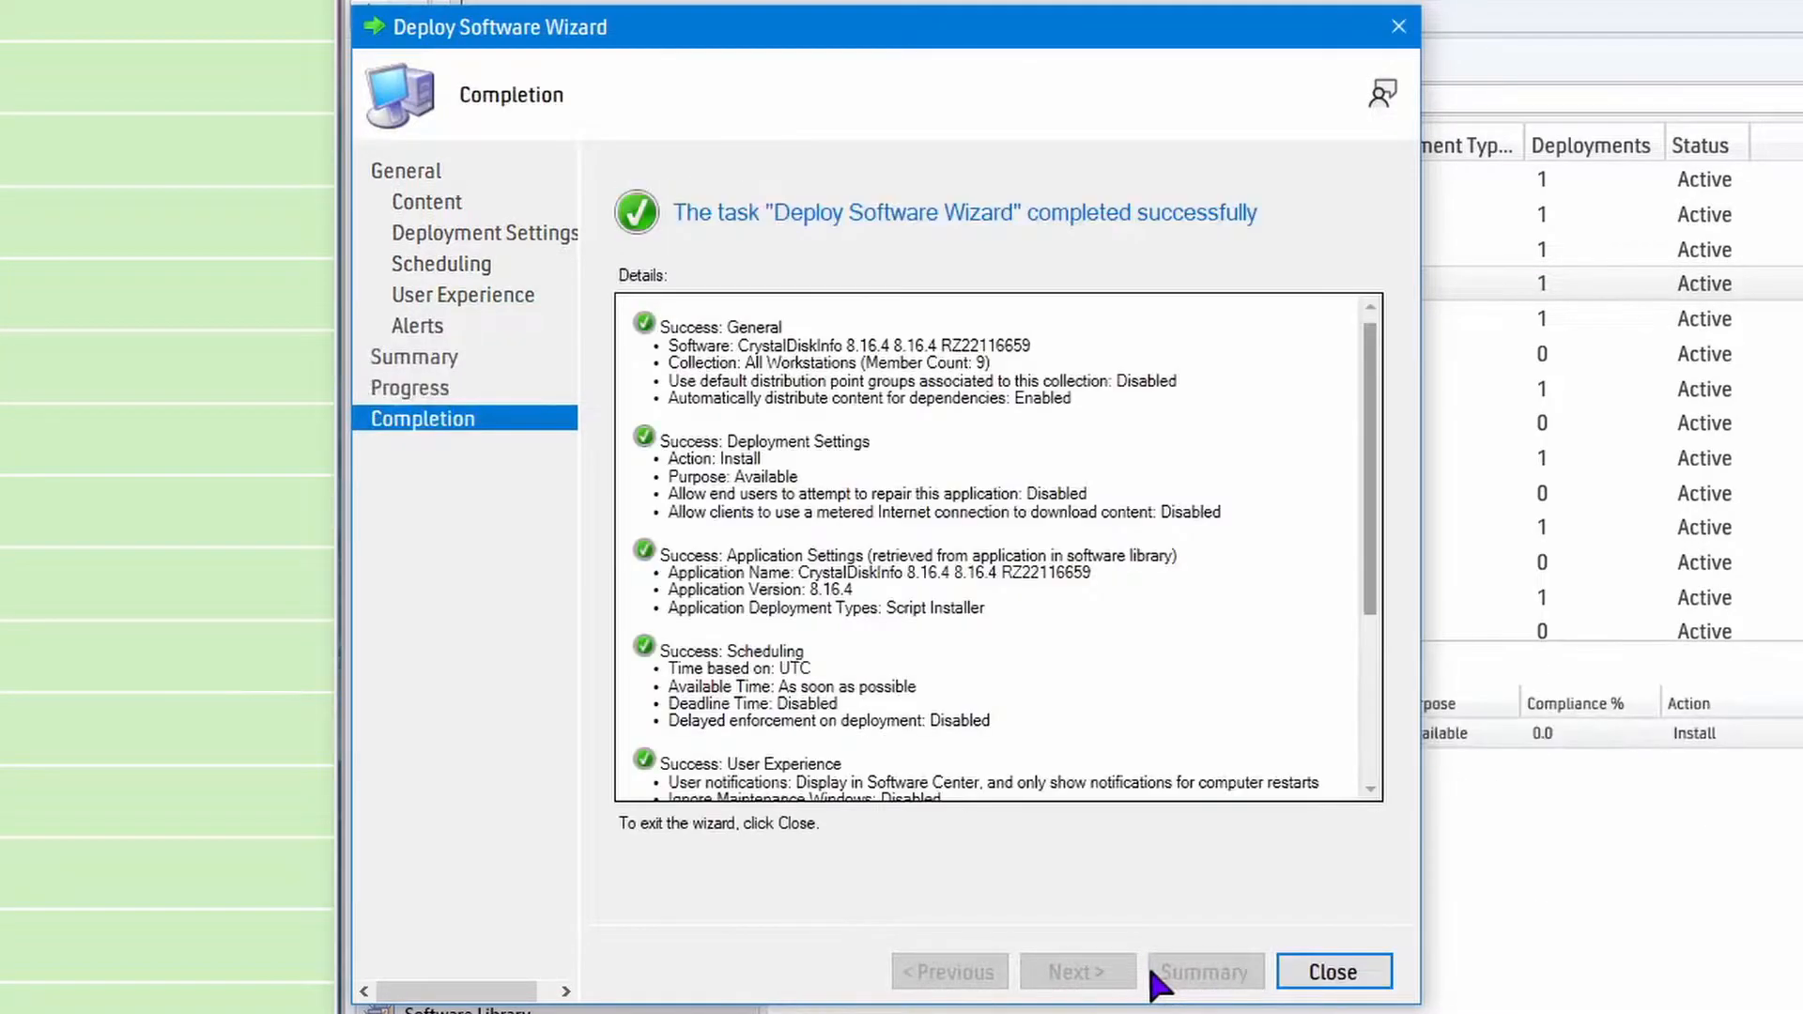
click(1332, 972)
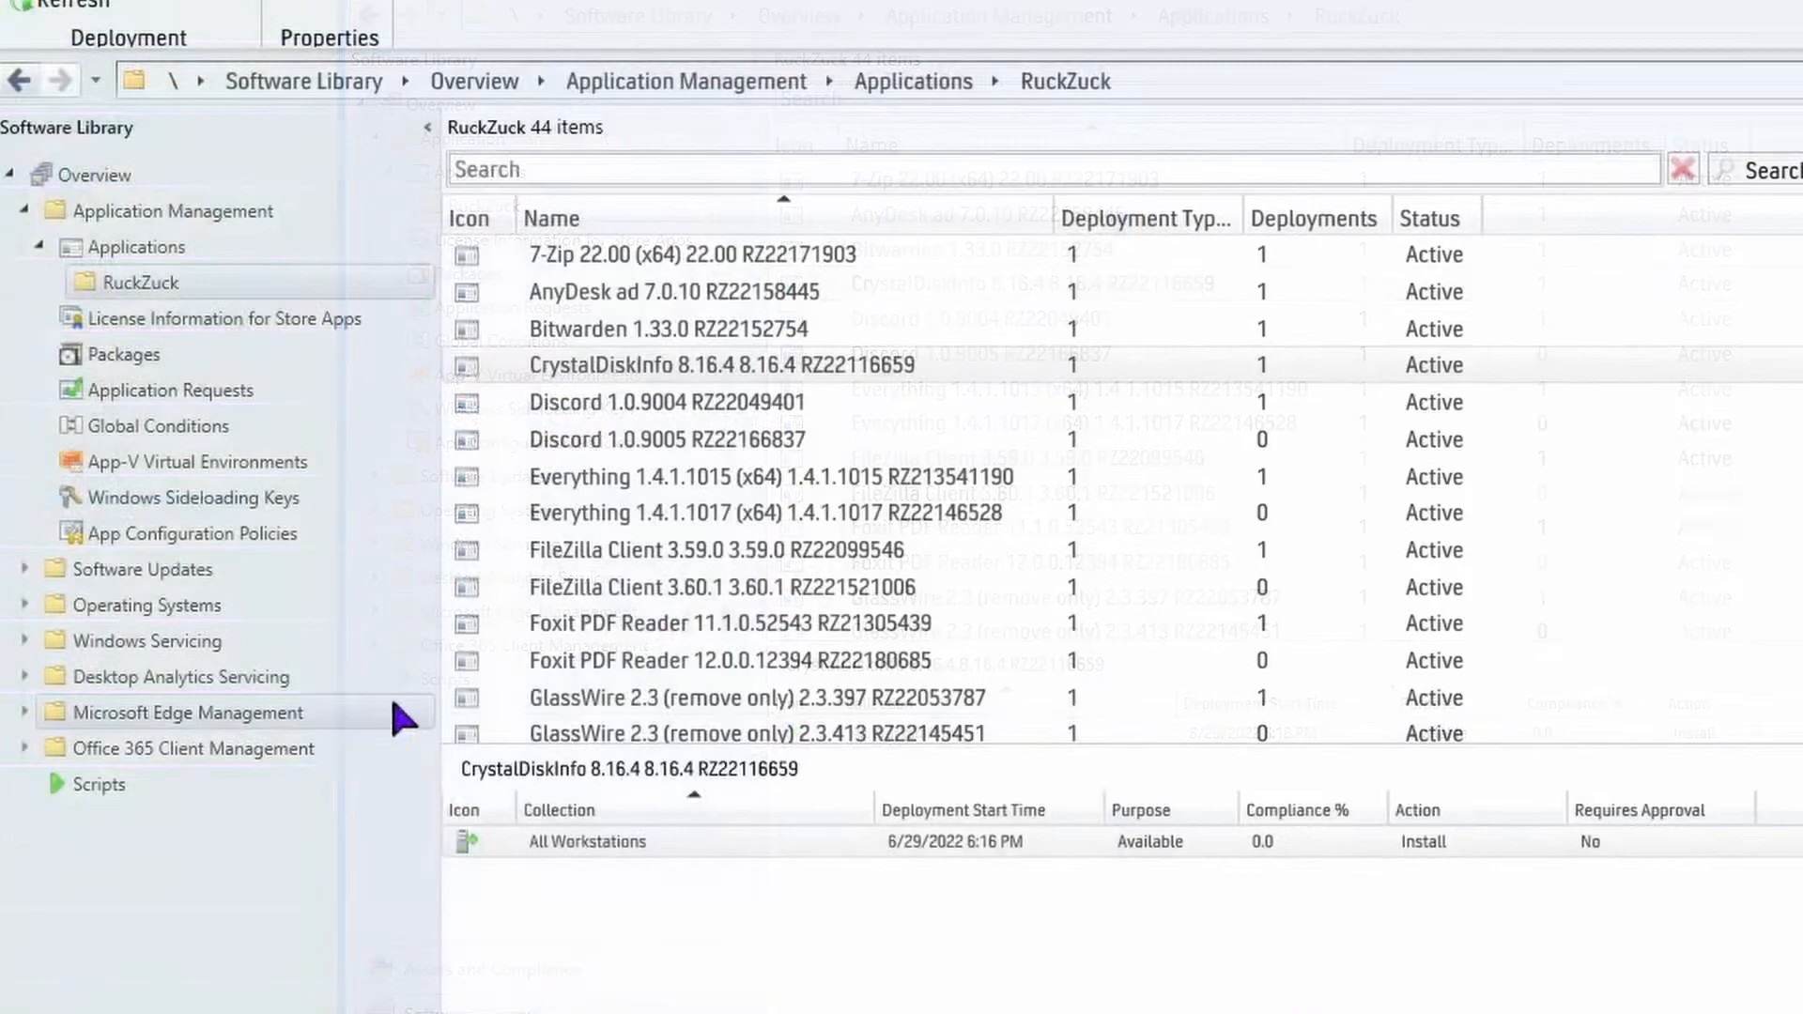
Delete the All Workstations deployment of the old Discord 1.0.9004 application.
click(735, 408)
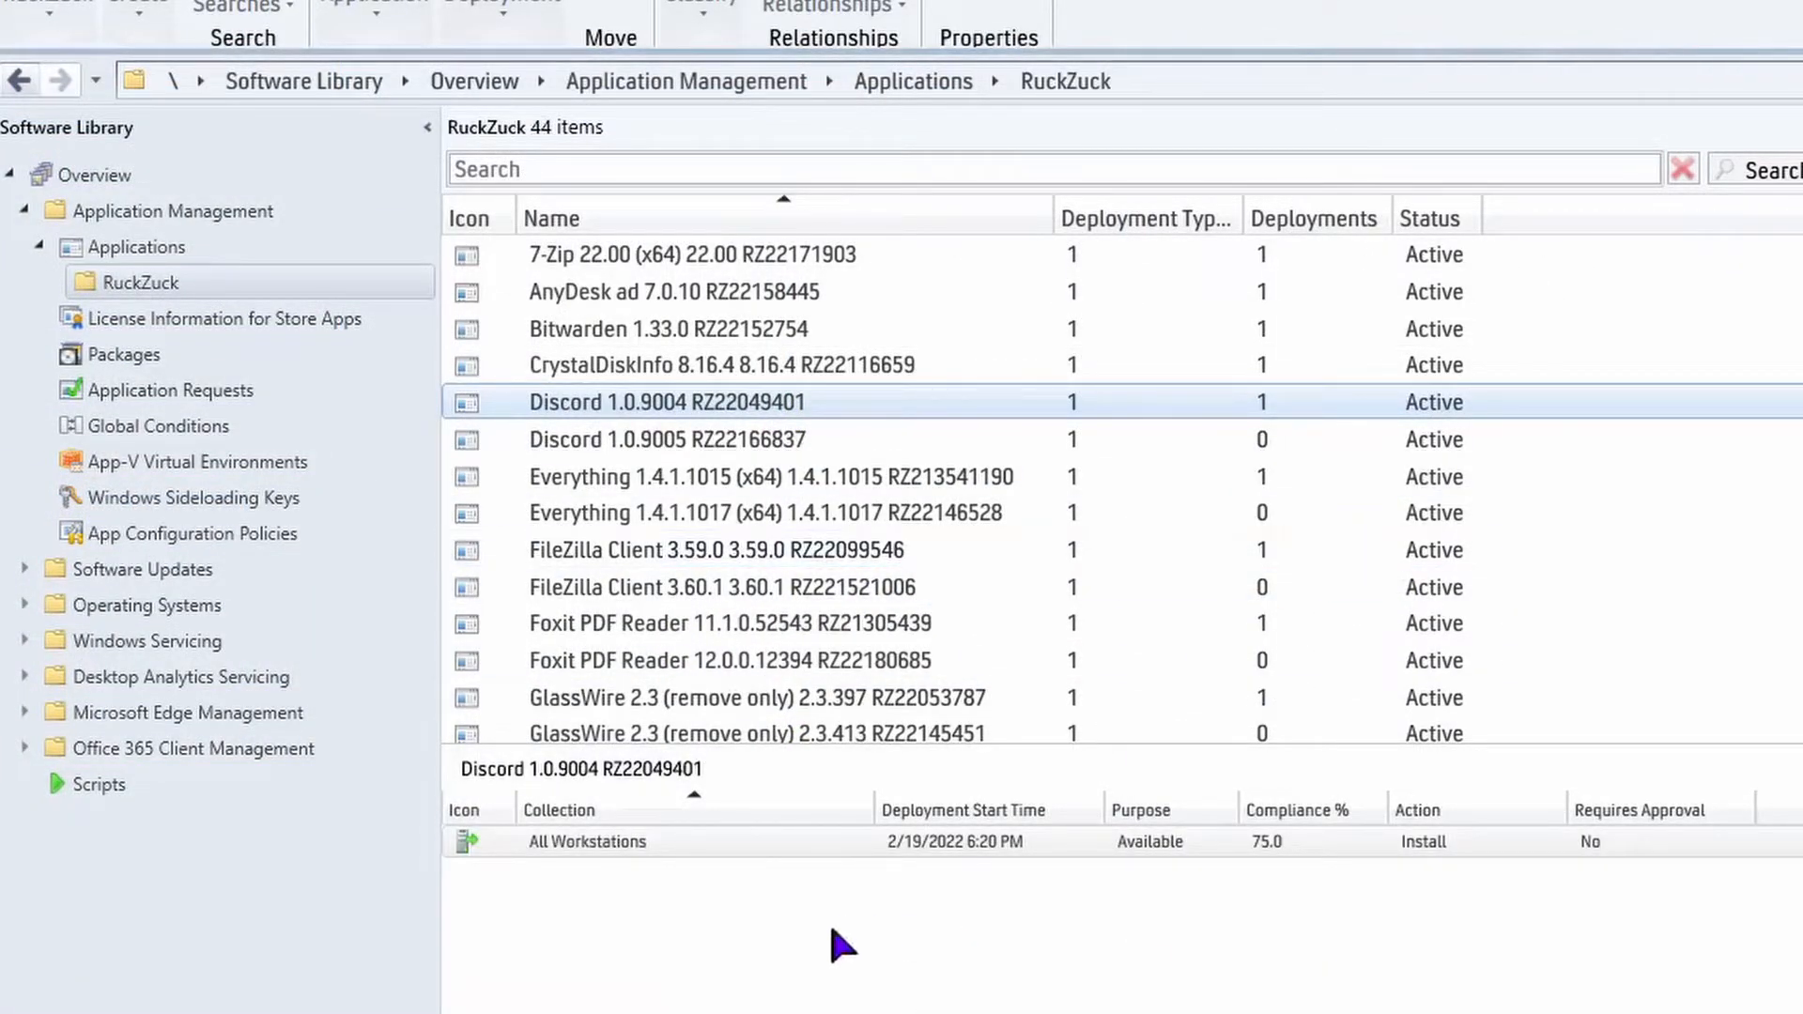
click(789, 943)
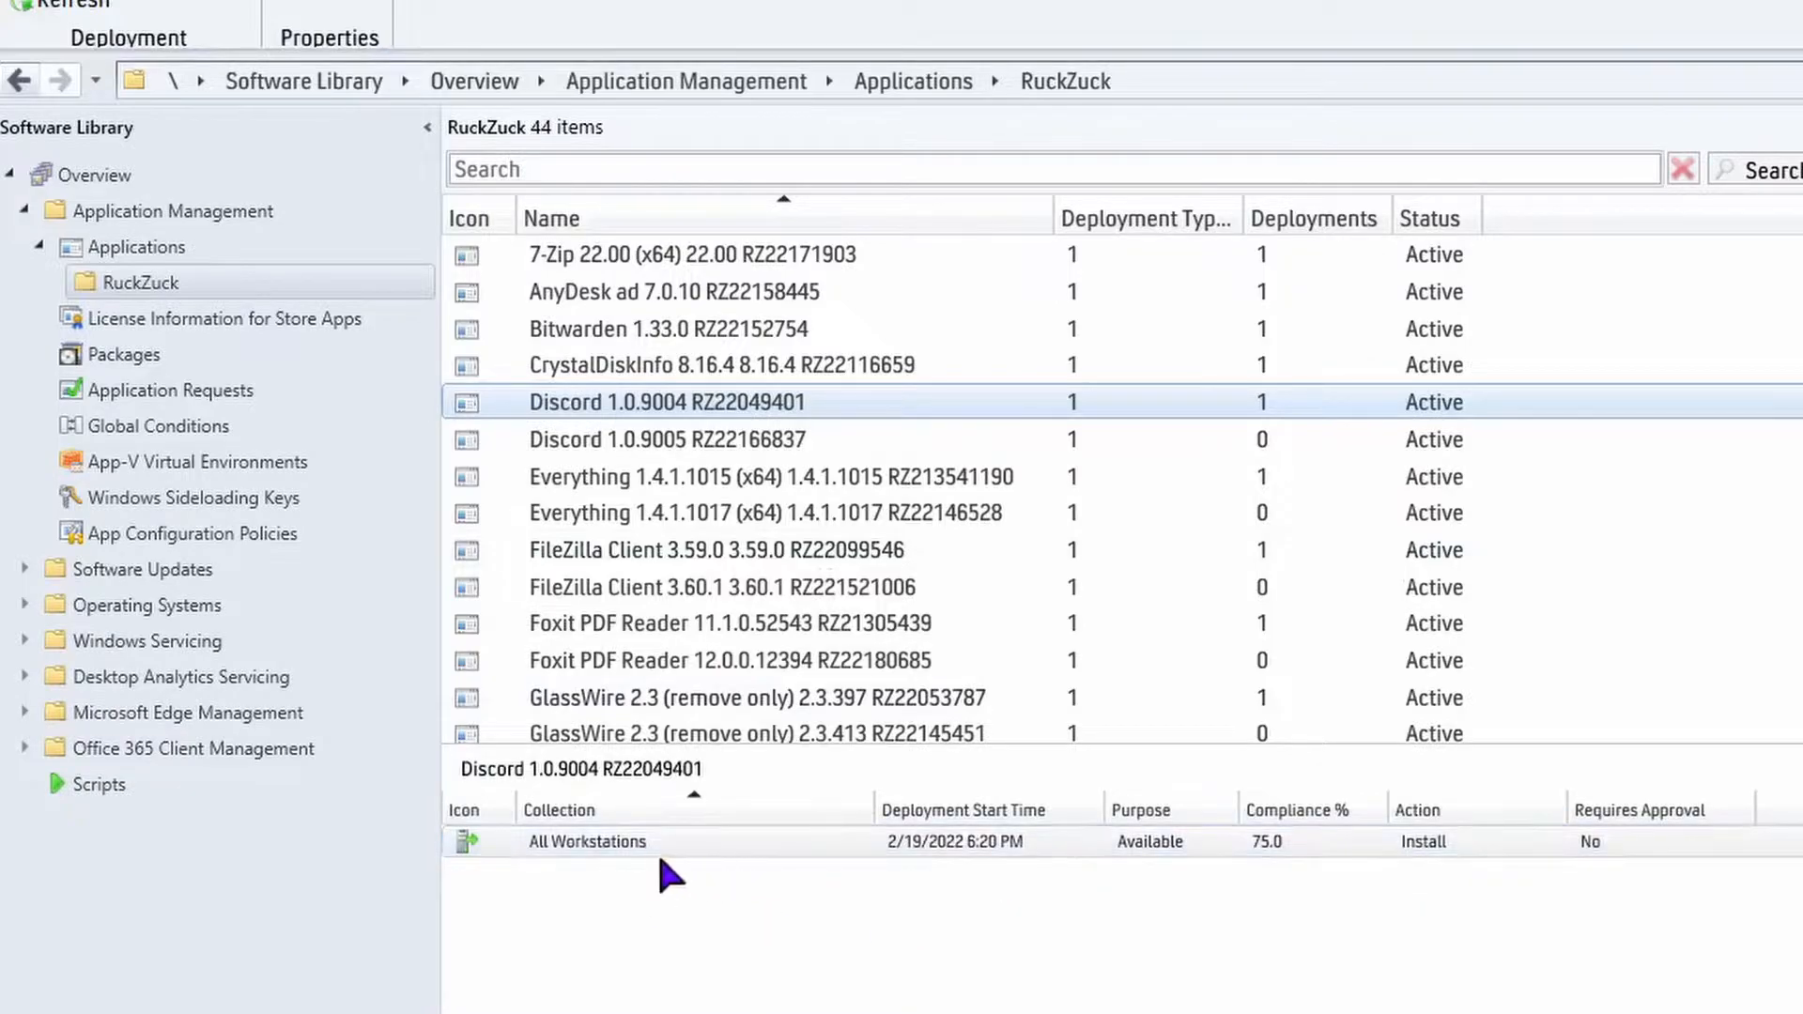
right_click(595, 847)
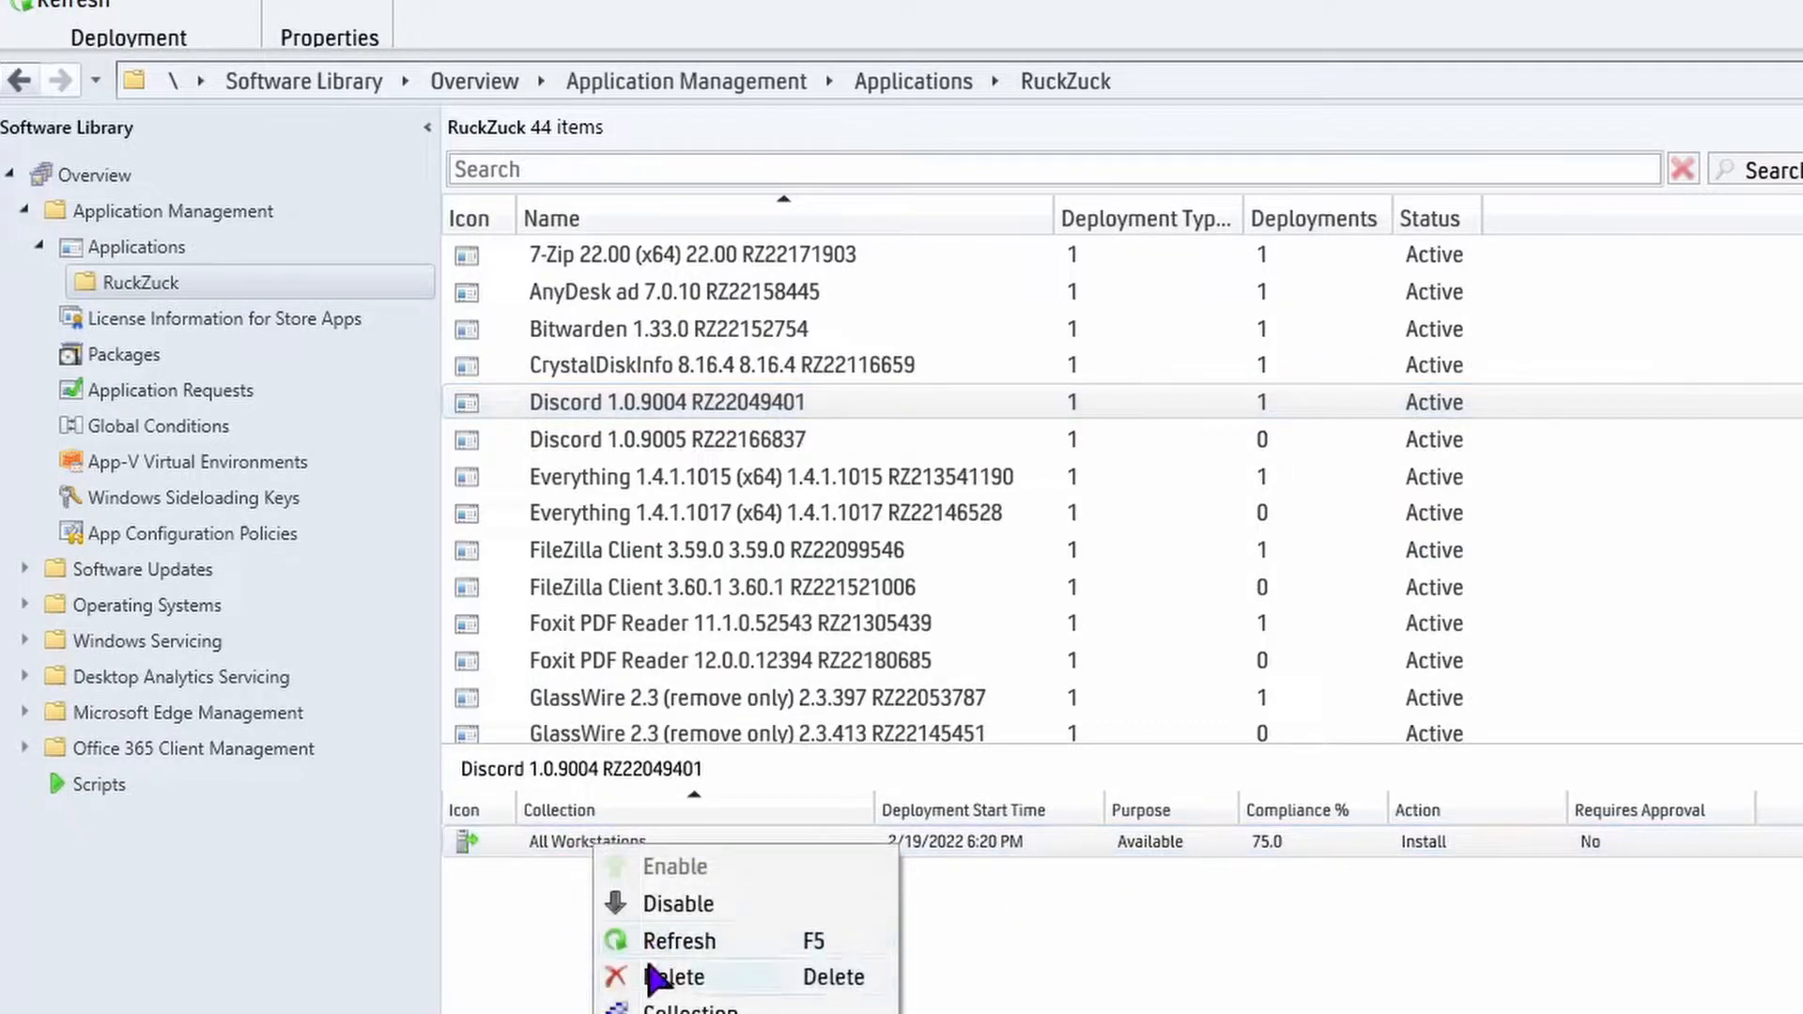
click(831, 976)
click(646, 736)
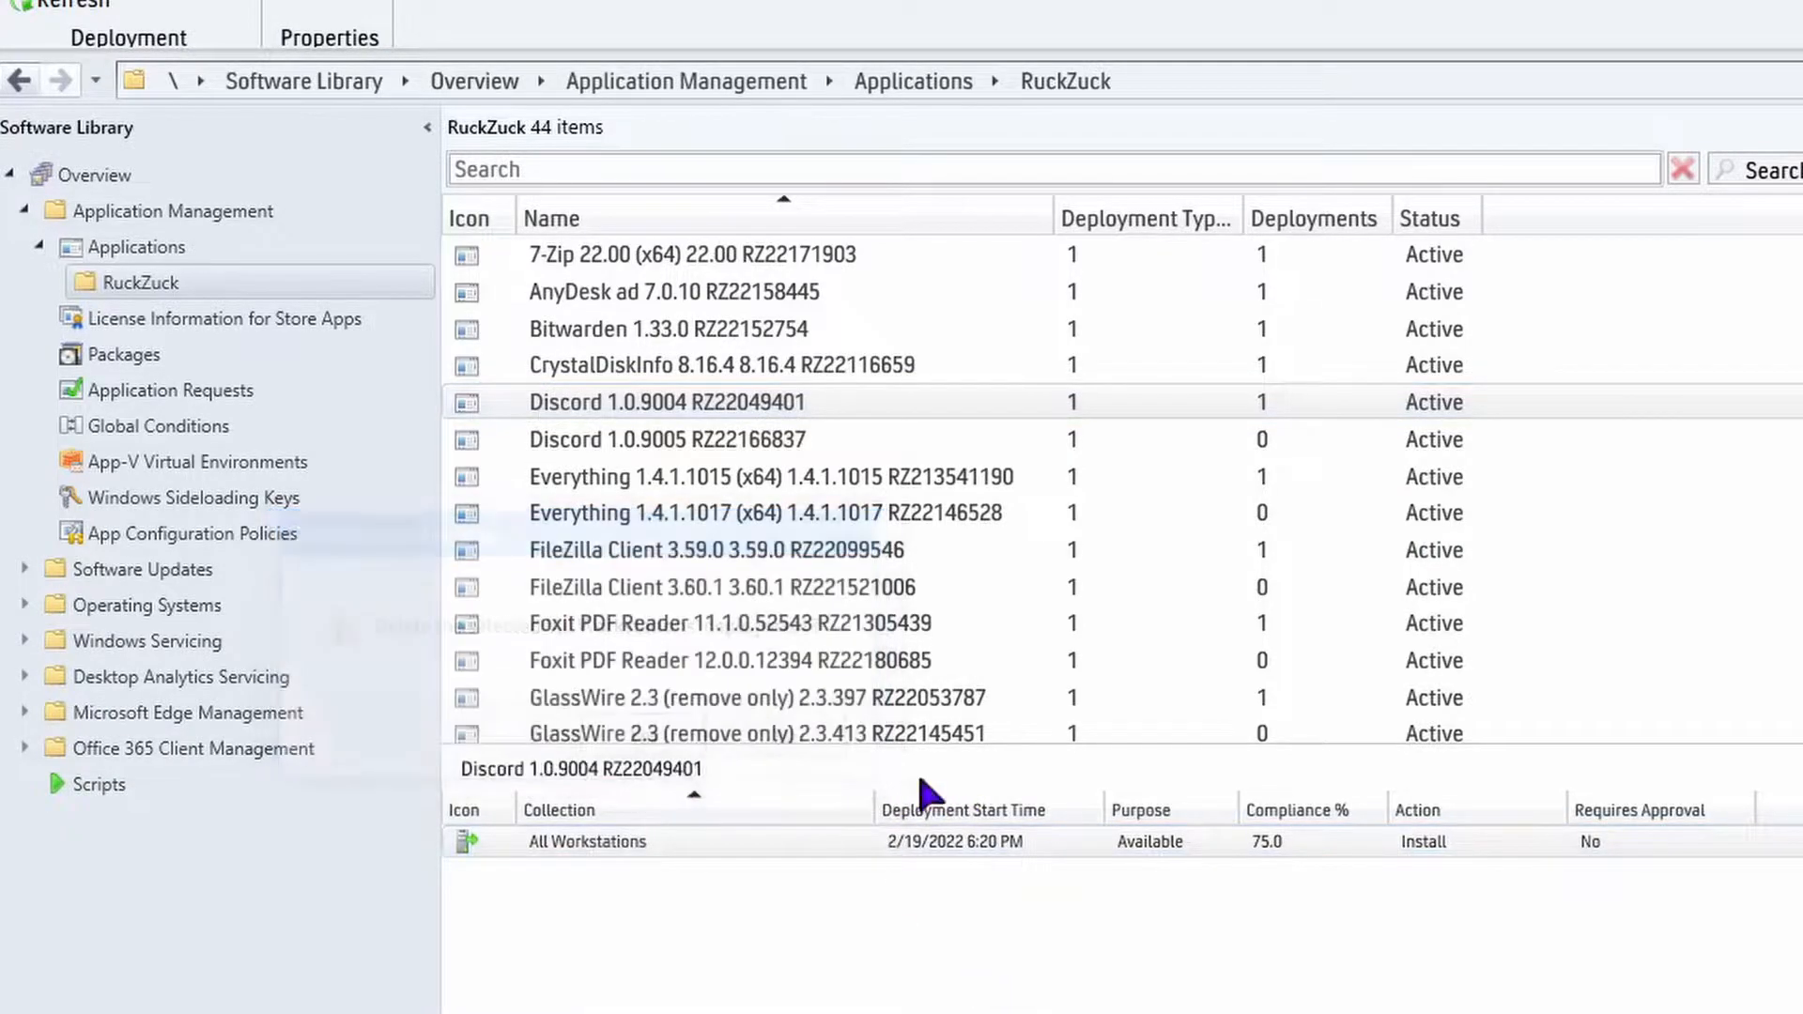
Permanently delete the Discord 1.0.9004 application from the RuckZuck folder.
right_click(708, 403)
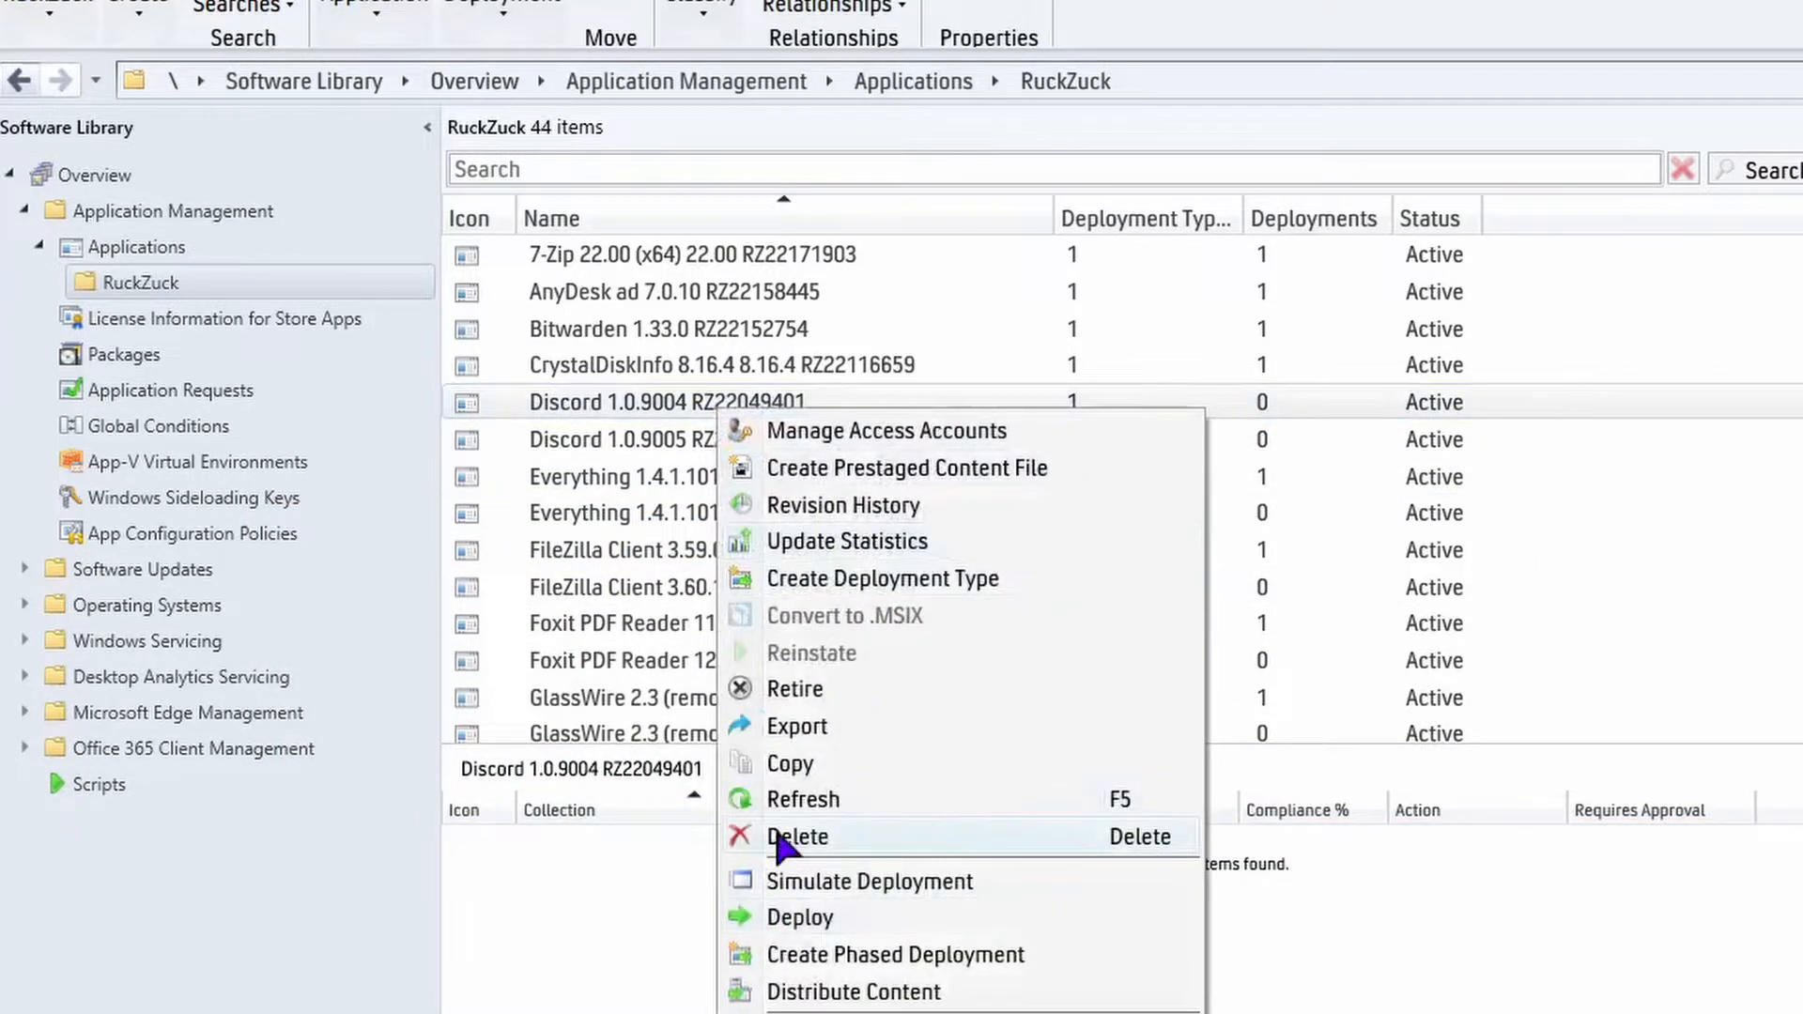
click(807, 838)
click(673, 746)
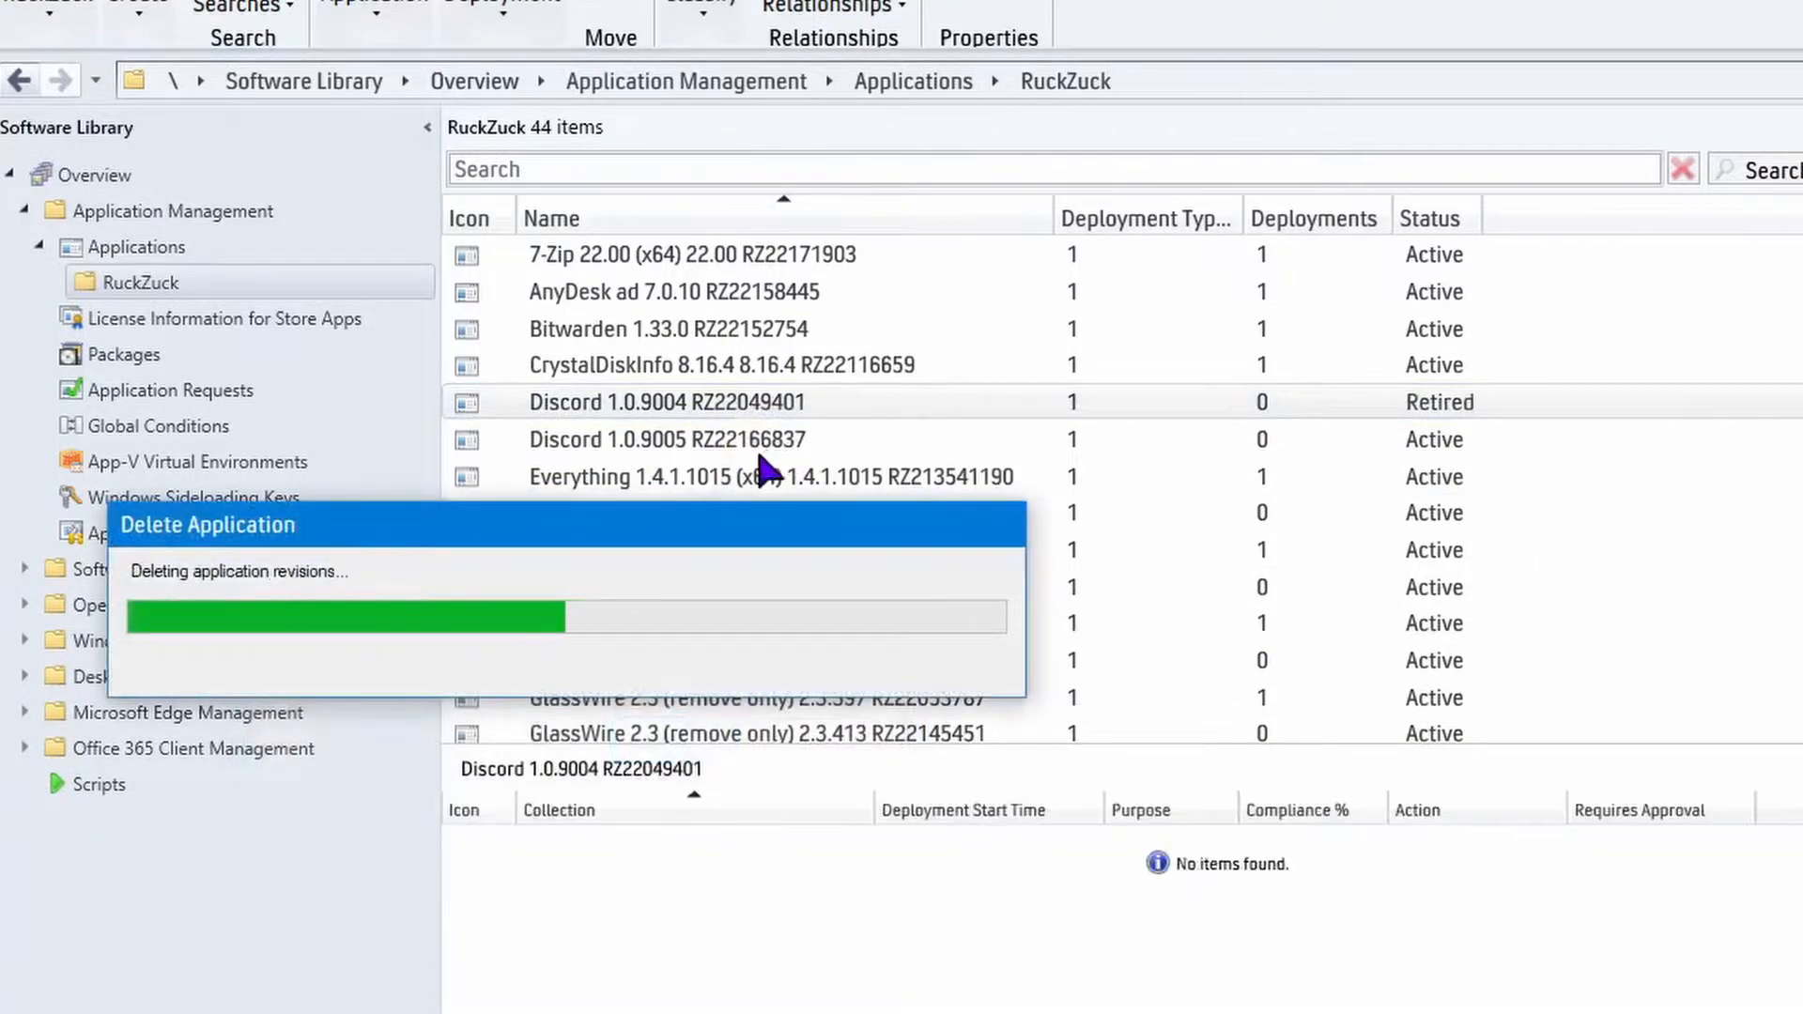
Start a deployment of Discord 1.0.9005 targeting the All Users user collection.
click(704, 404)
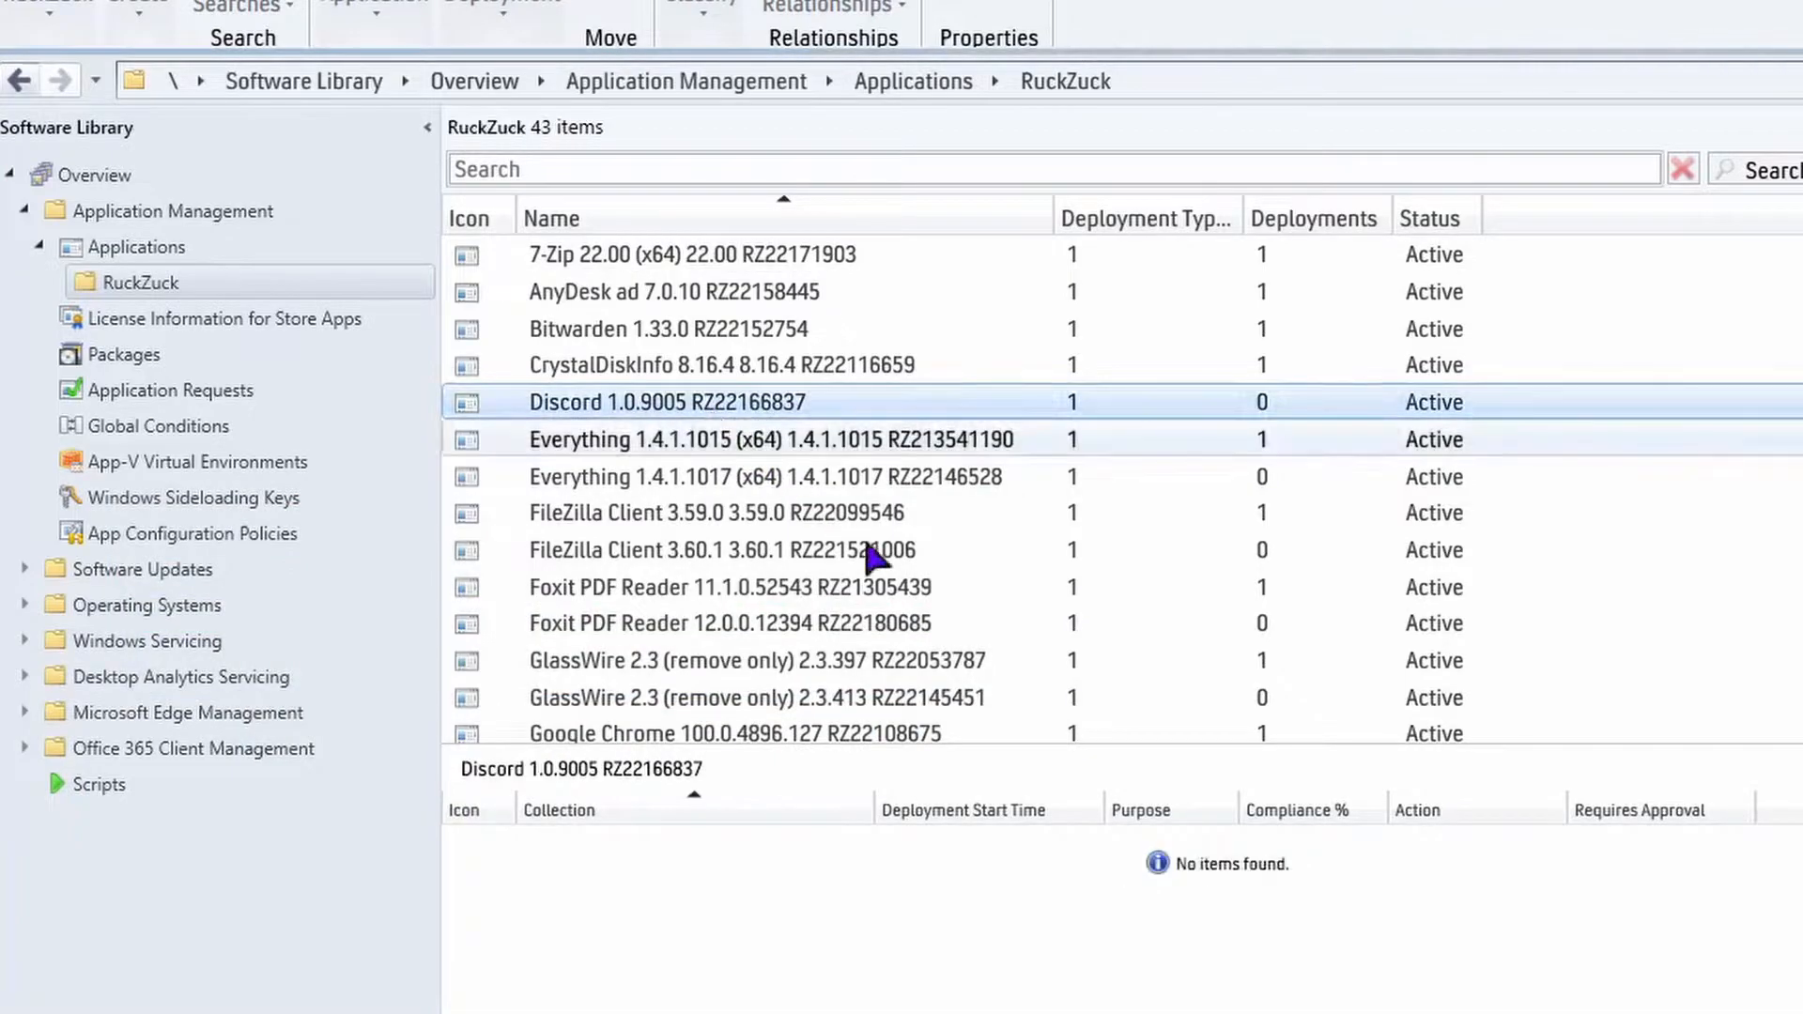
right_click(774, 404)
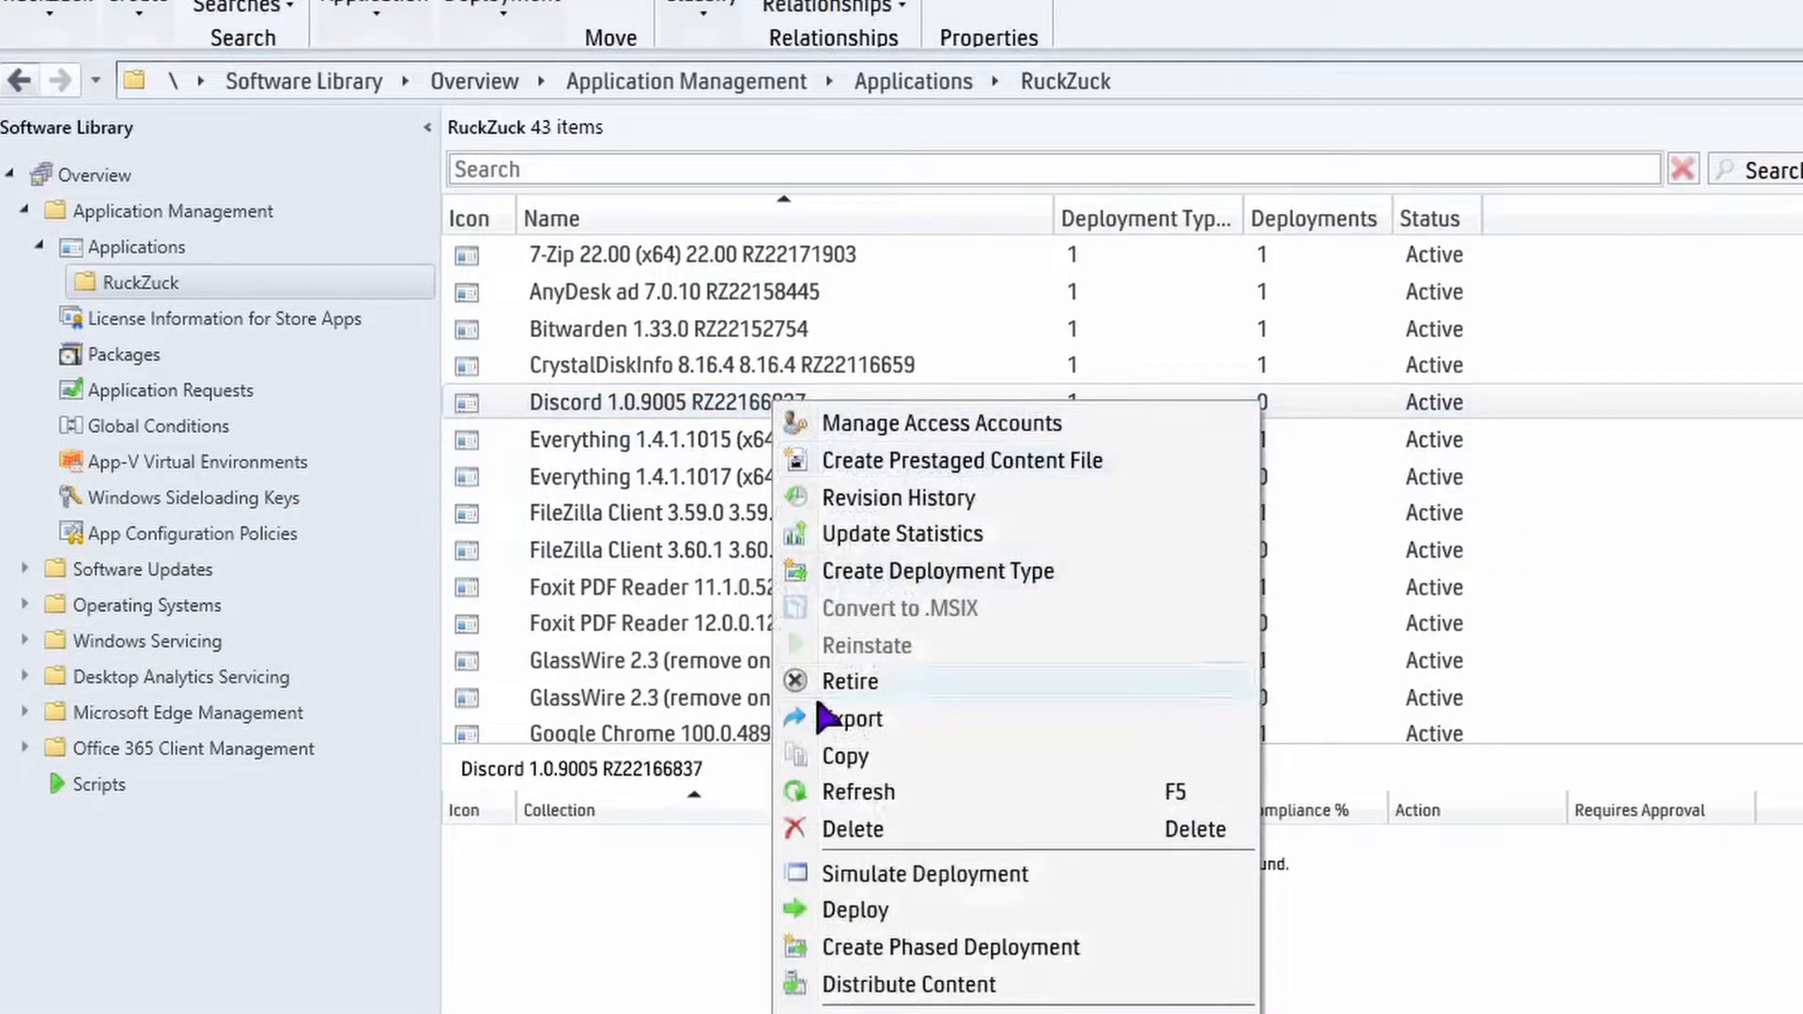
click(850, 910)
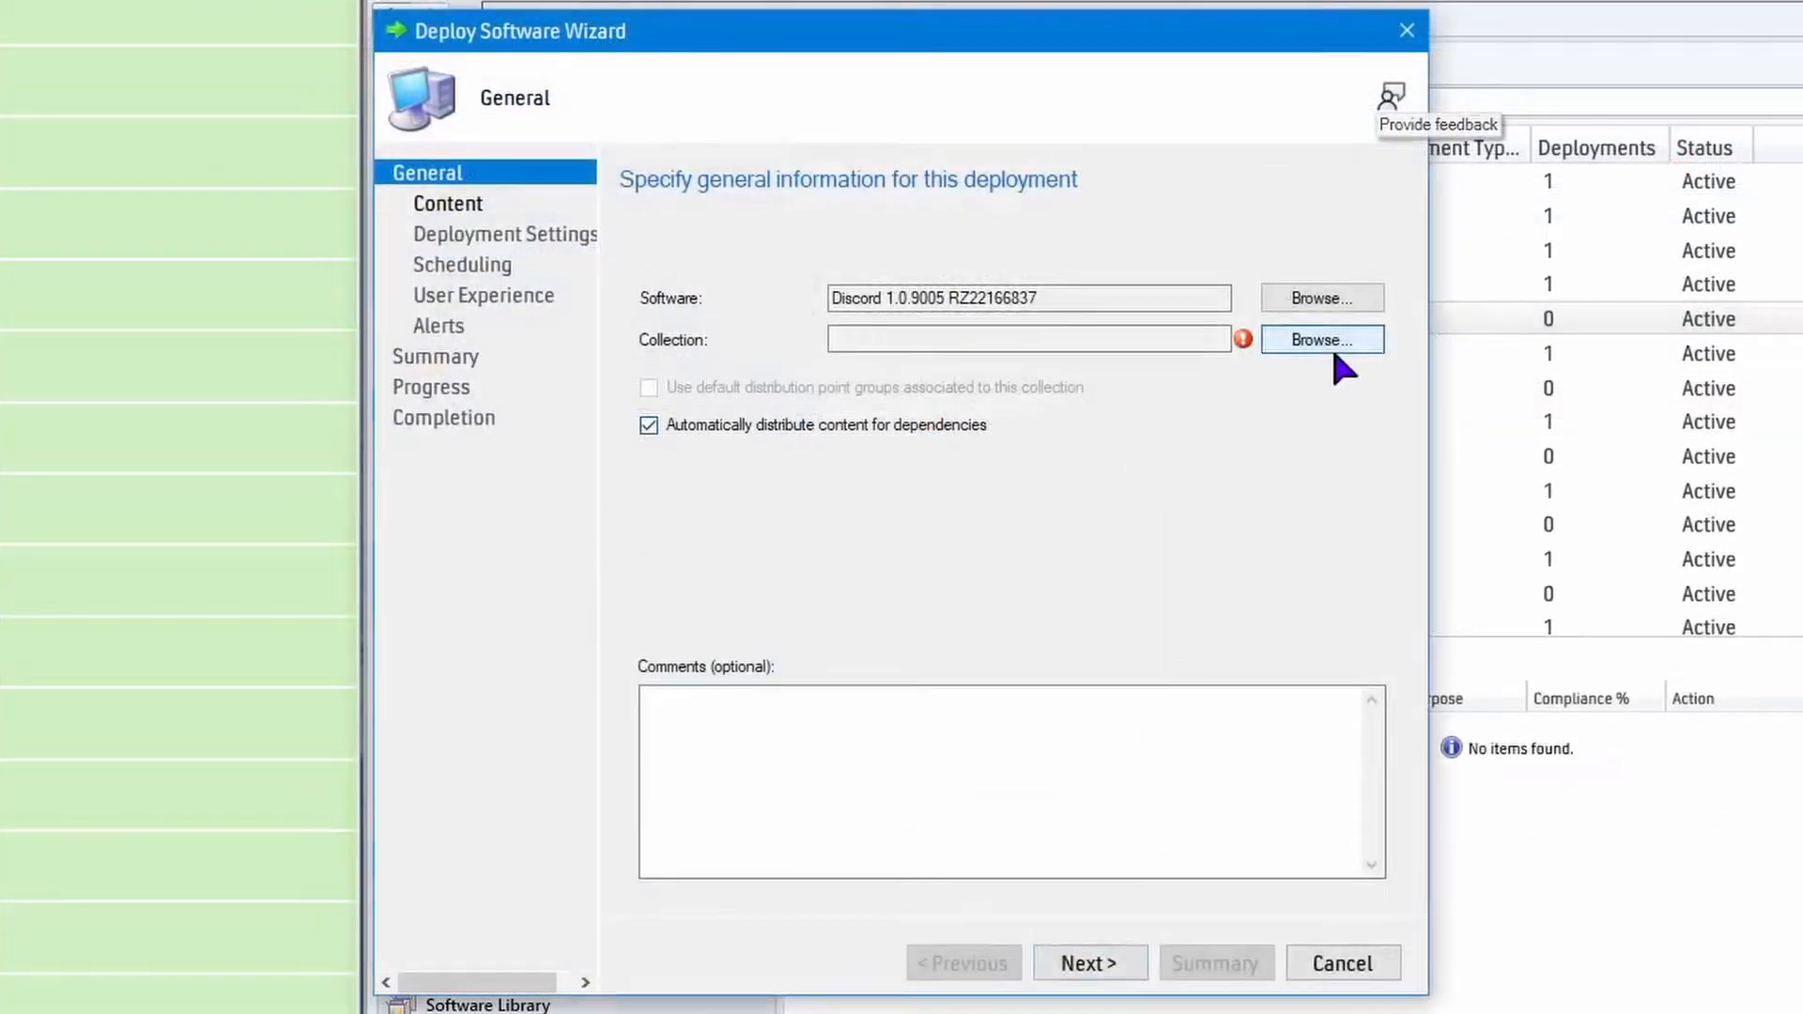
click(1338, 348)
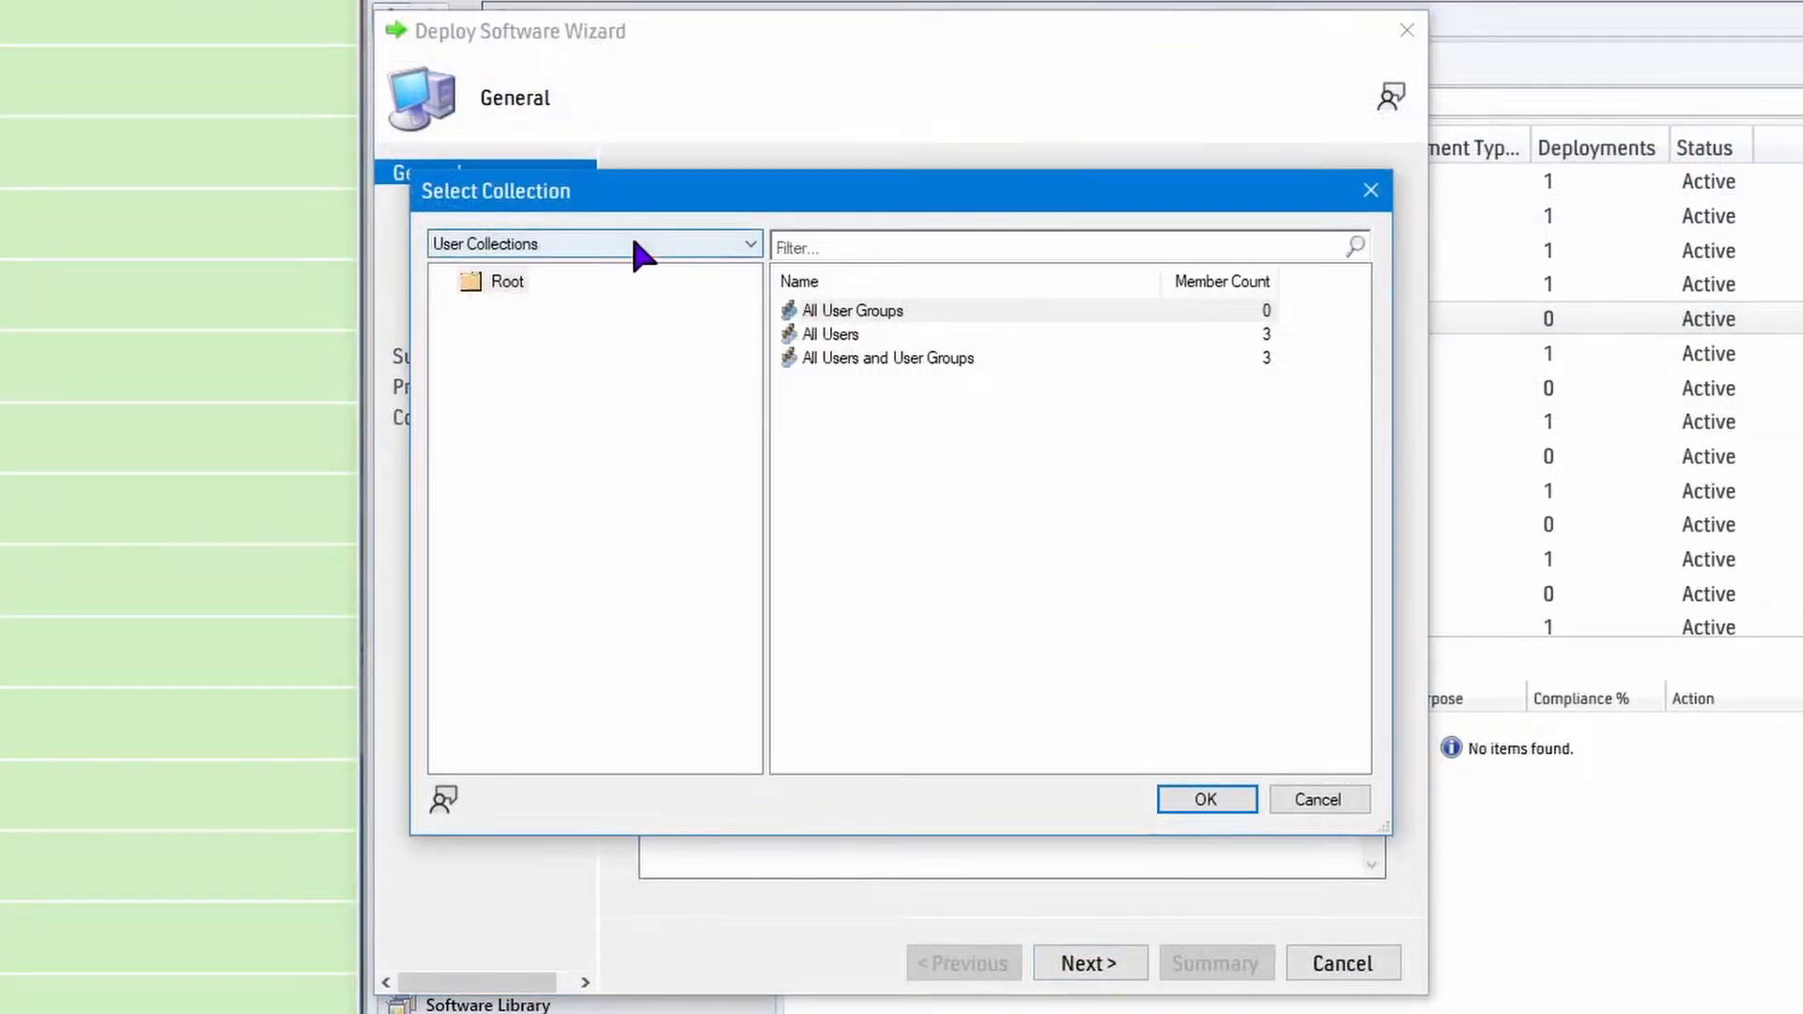
click(826, 333)
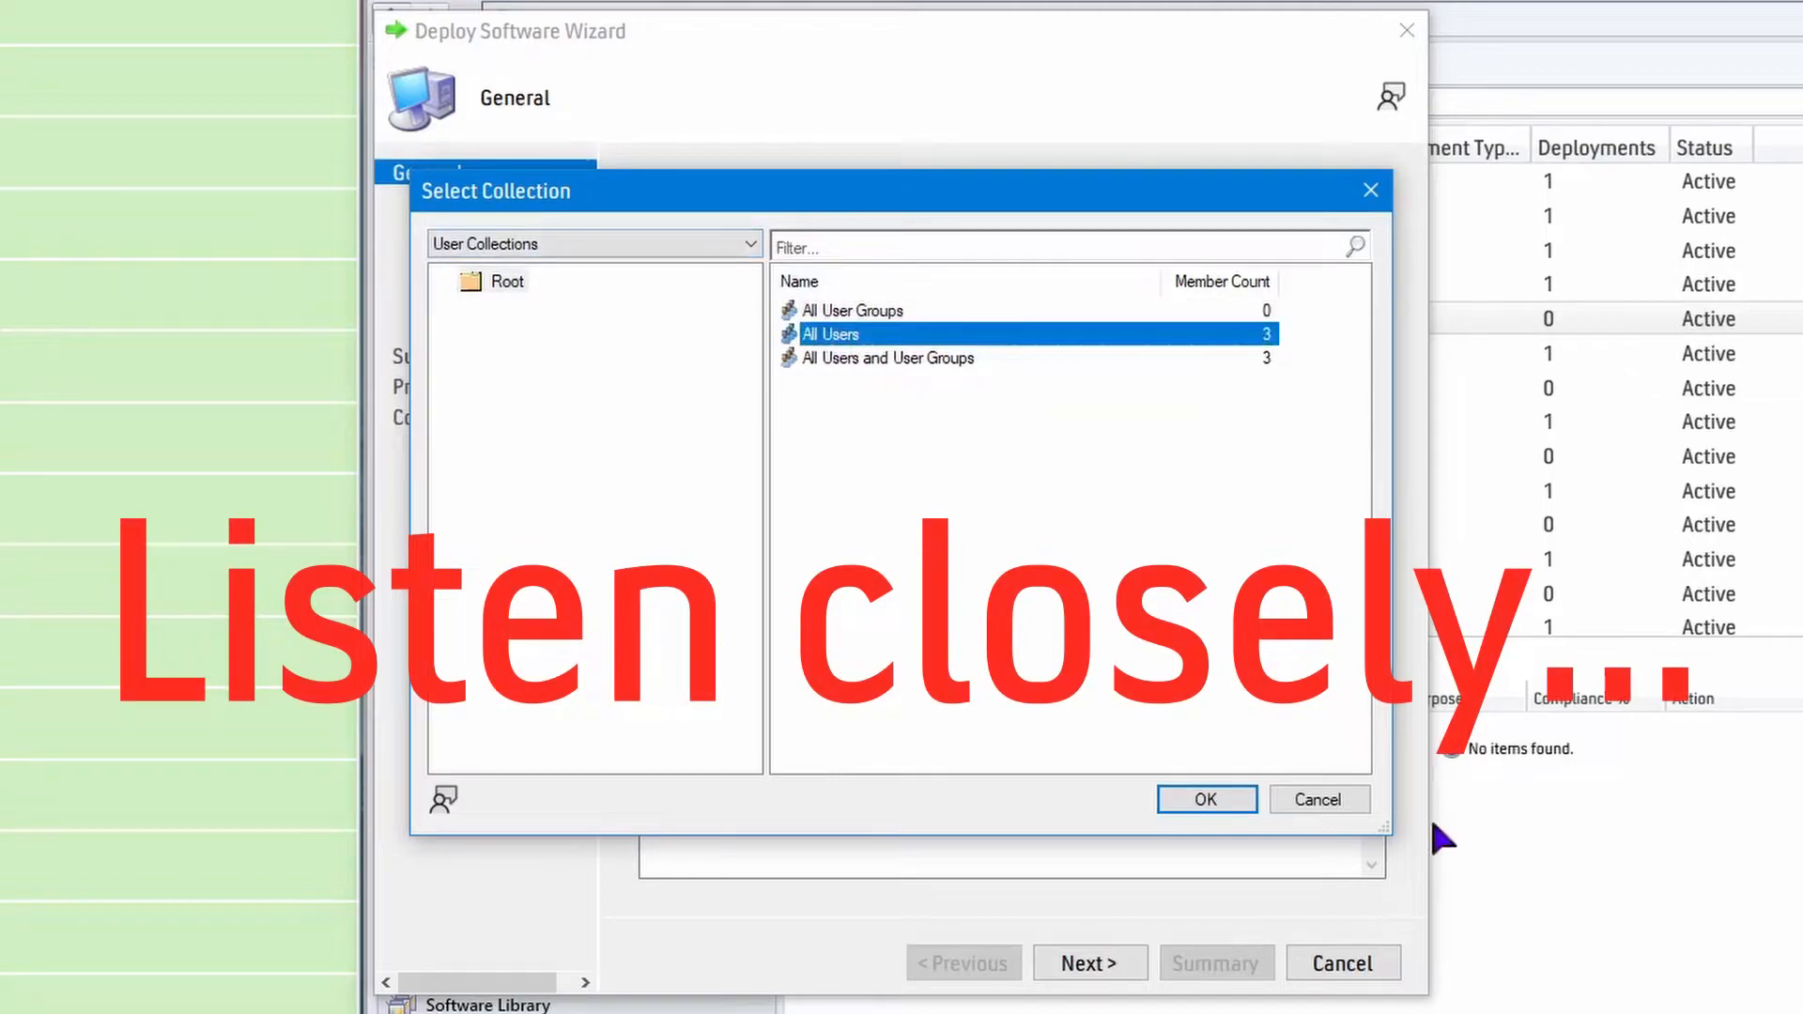
click(1206, 800)
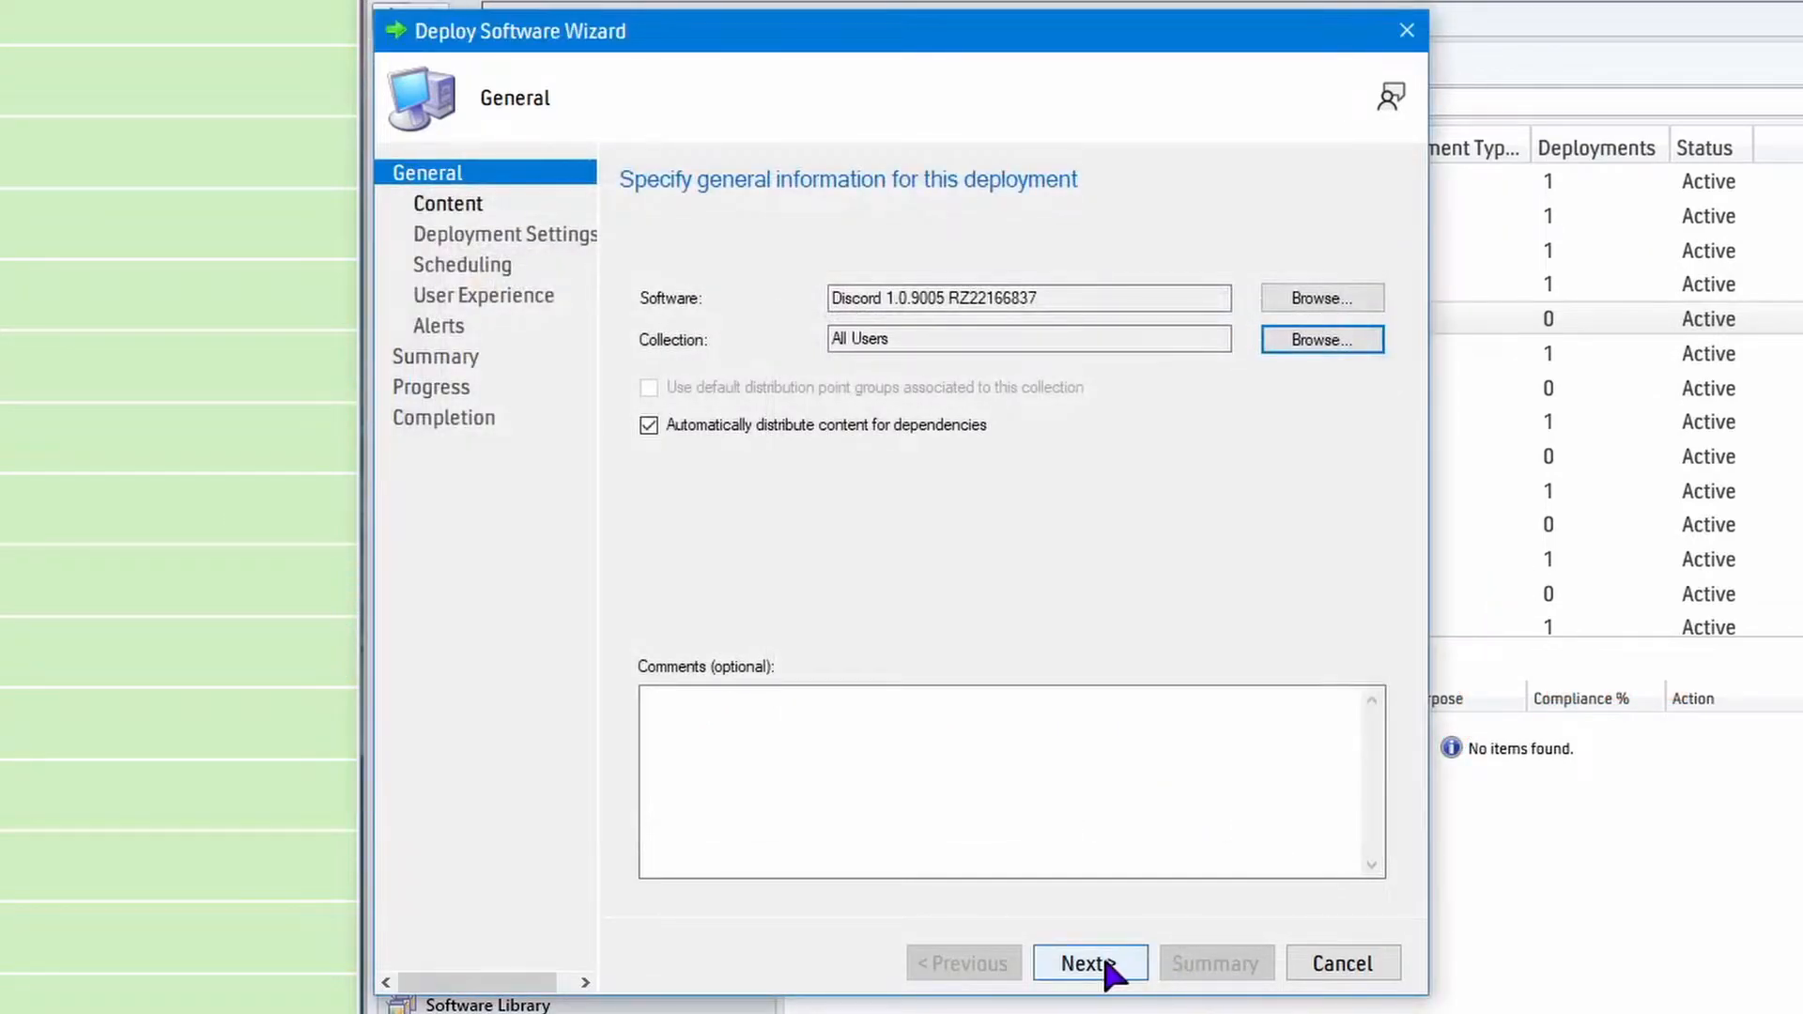
Add the on-premises distribution point SCCM.JULIA.TECHSPOT as the content destination for the Discord 1.0.9005 deployment.
click(1101, 954)
click(1315, 592)
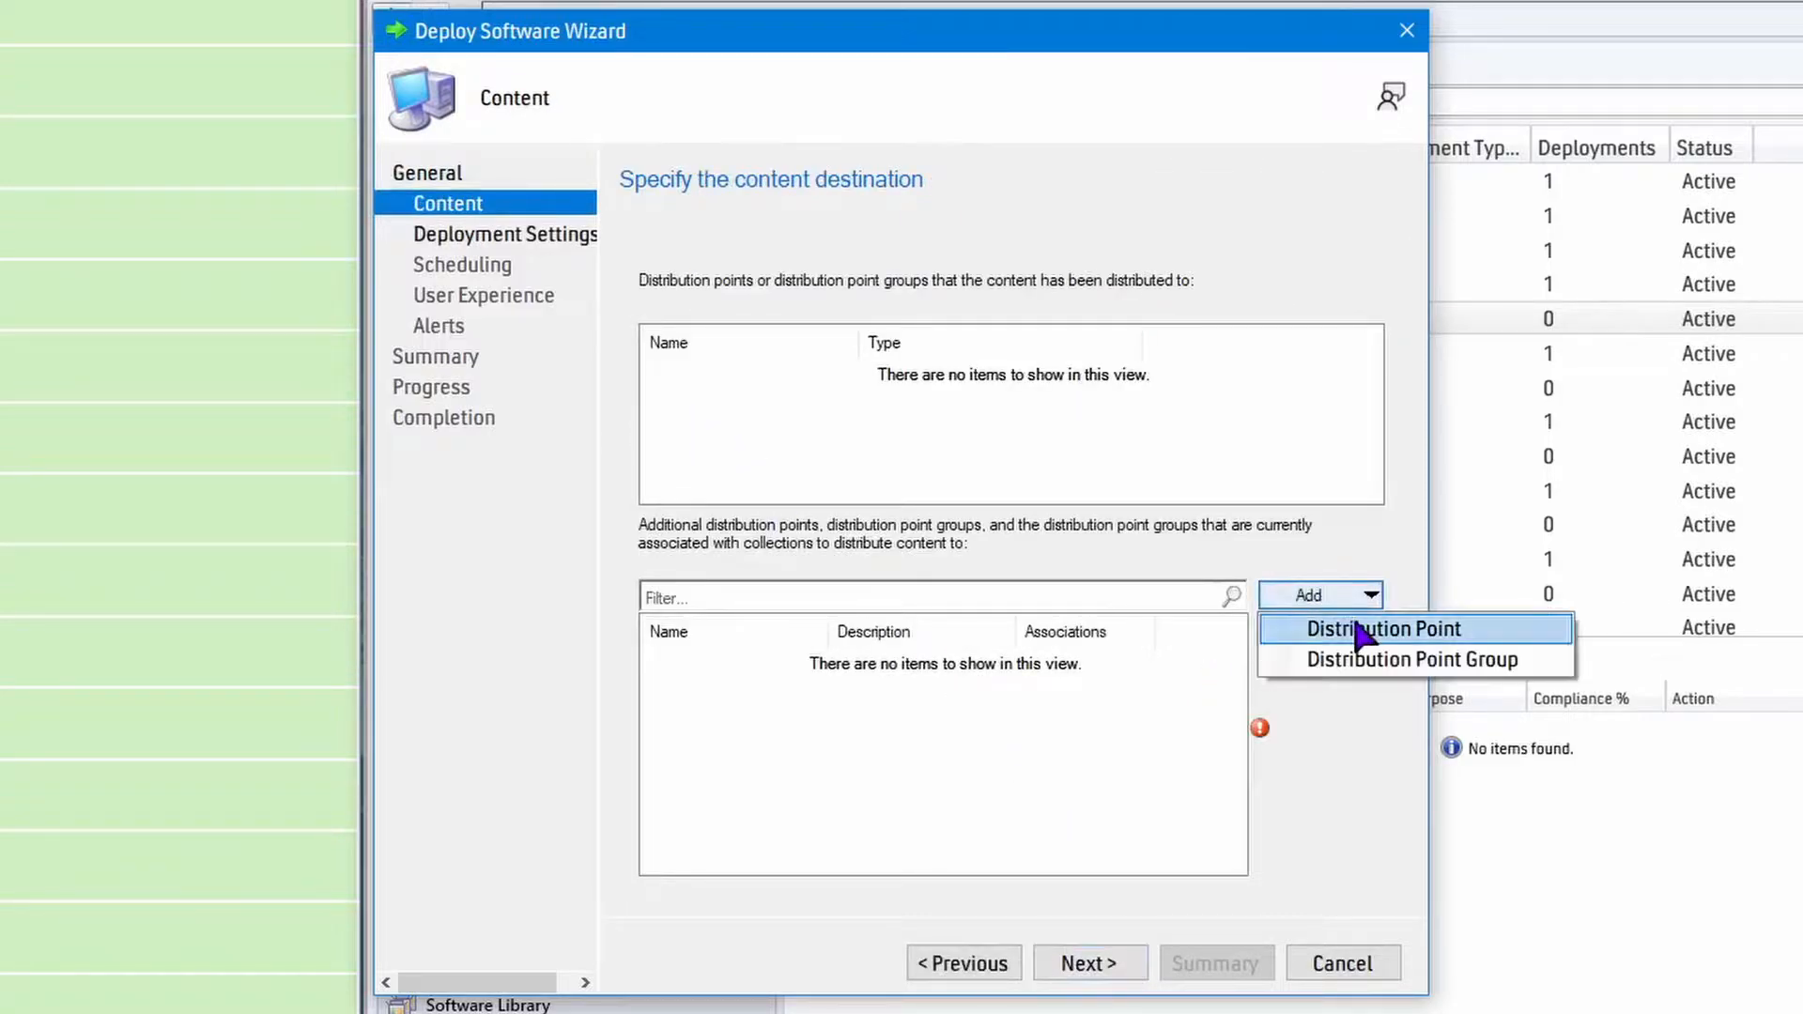
click(1361, 631)
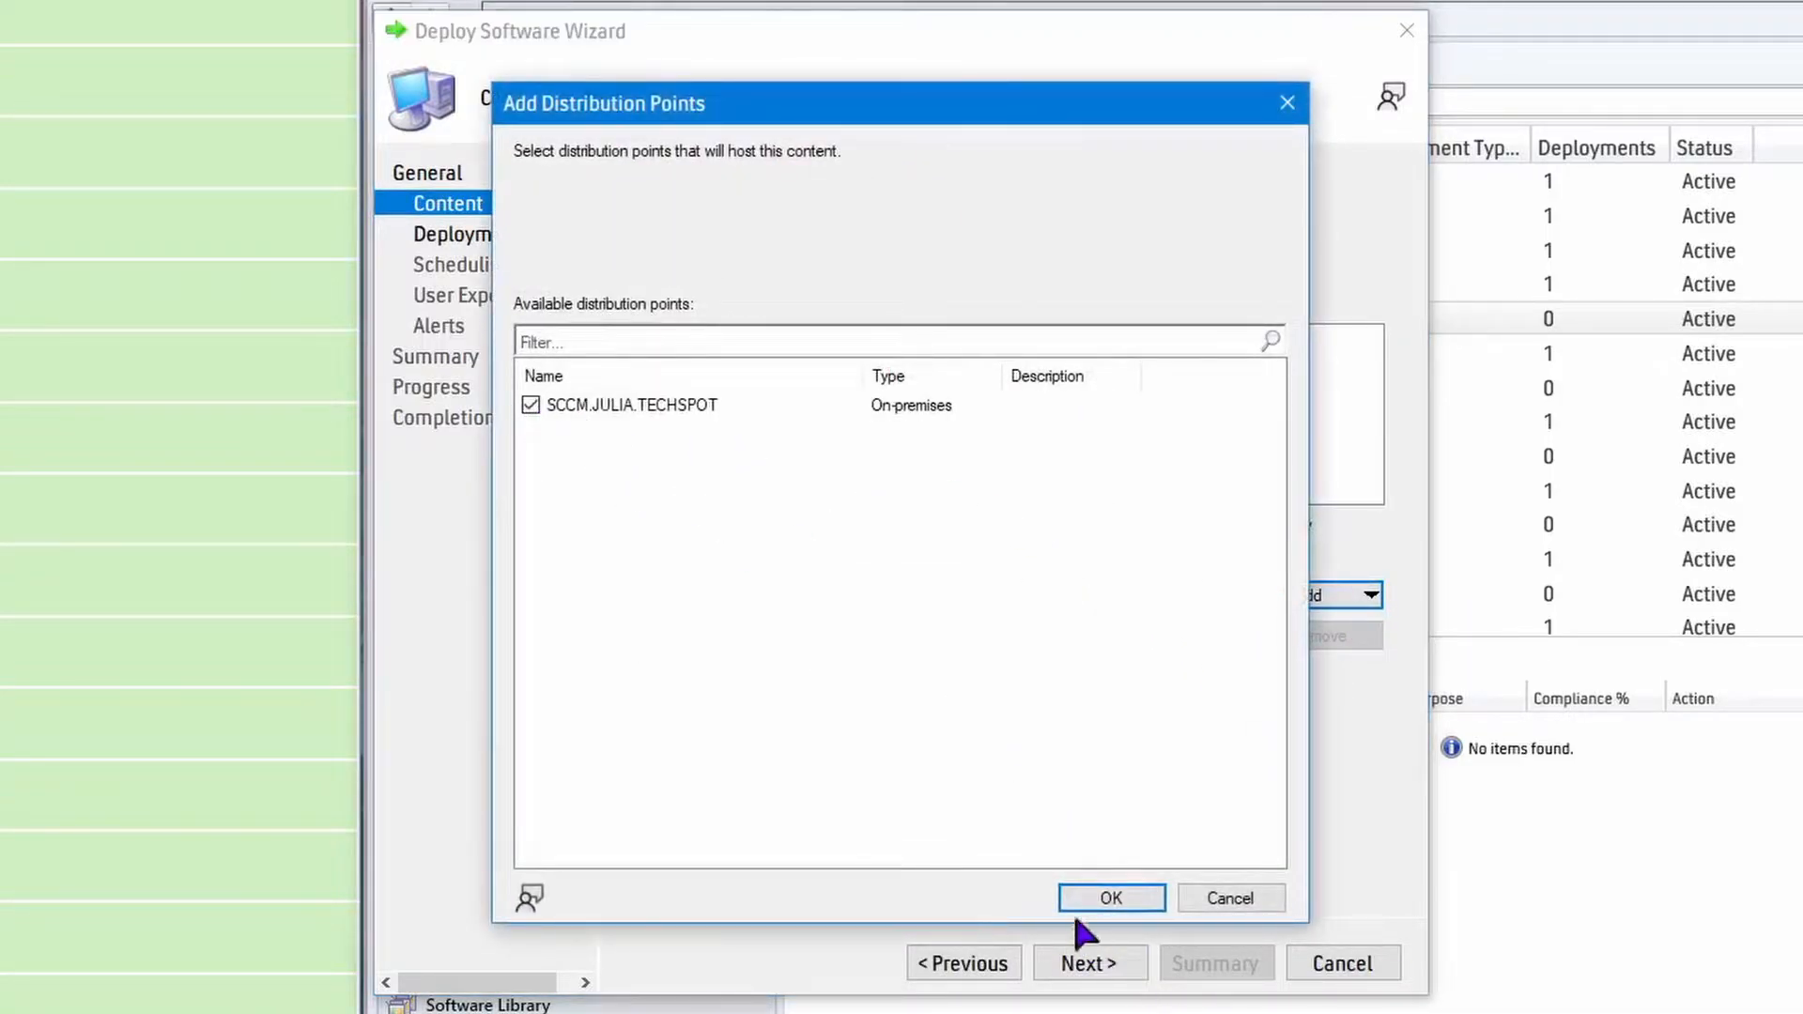
click(1111, 900)
click(1104, 963)
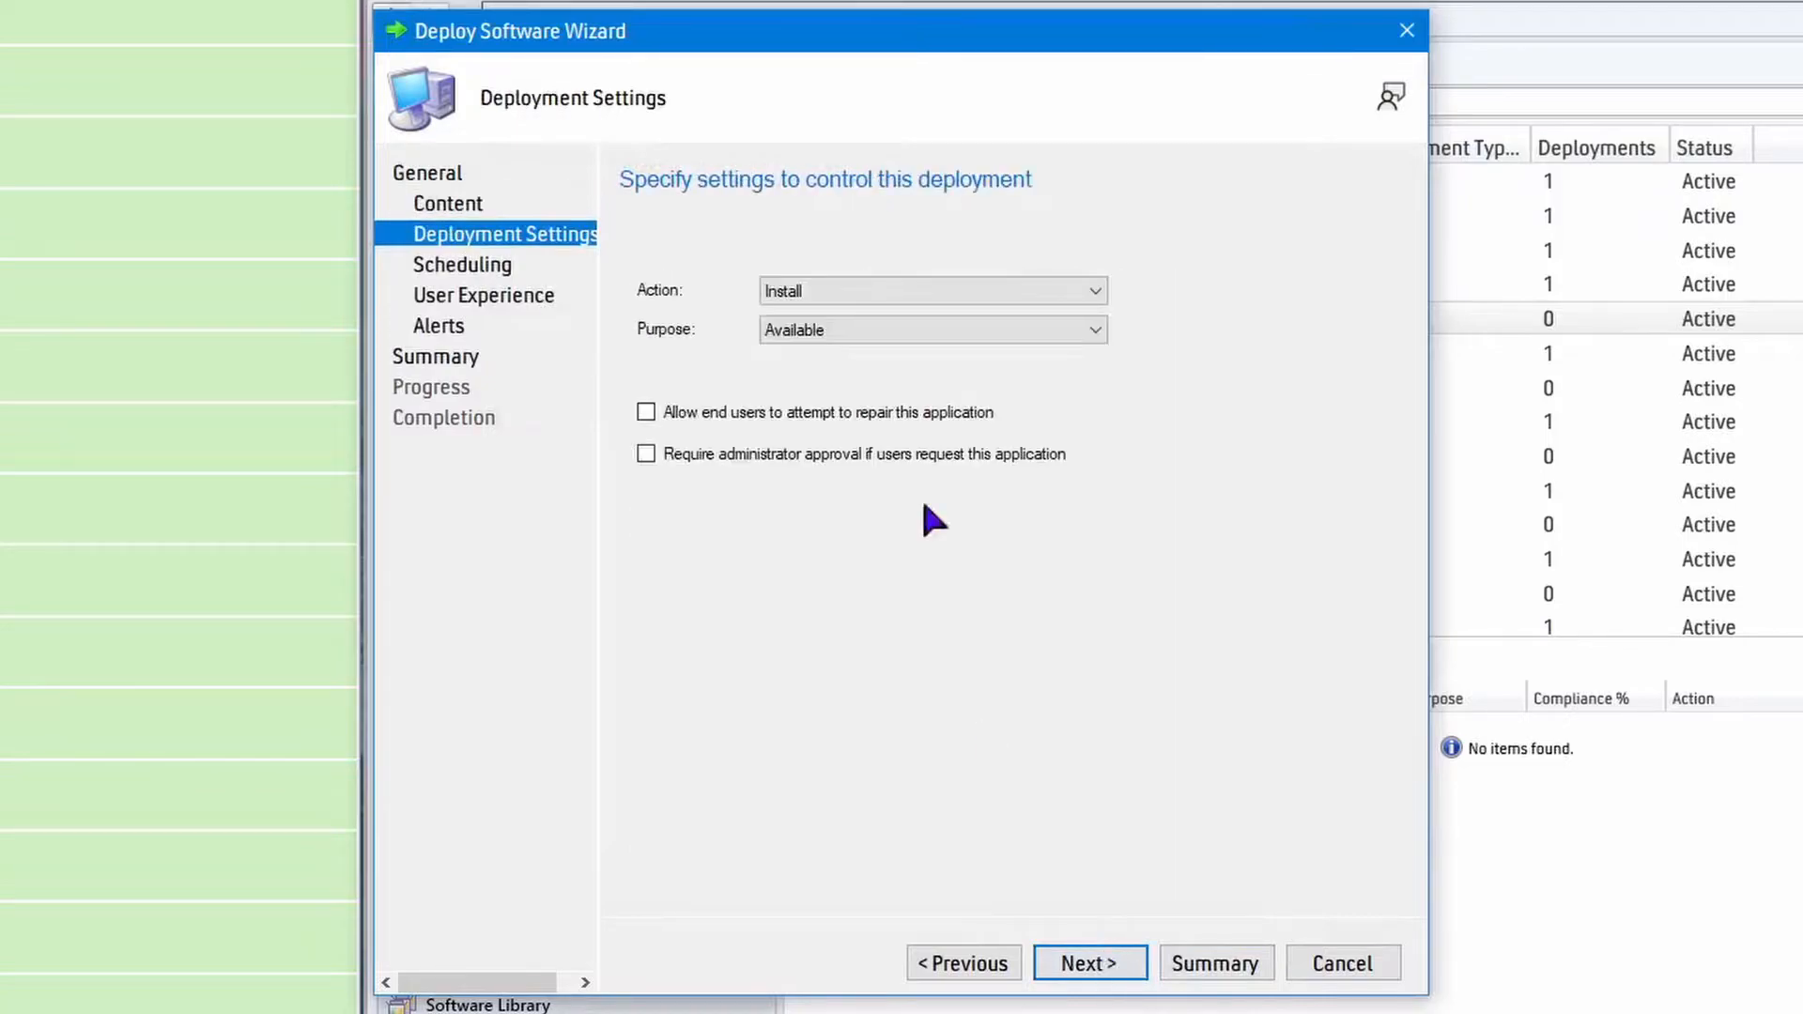
Complete the Discord 1.0.9005 deployment with the Install action, Available purpose and the remaining default settings.
click(1089, 964)
click(1089, 963)
click(1089, 963)
click(1089, 963)
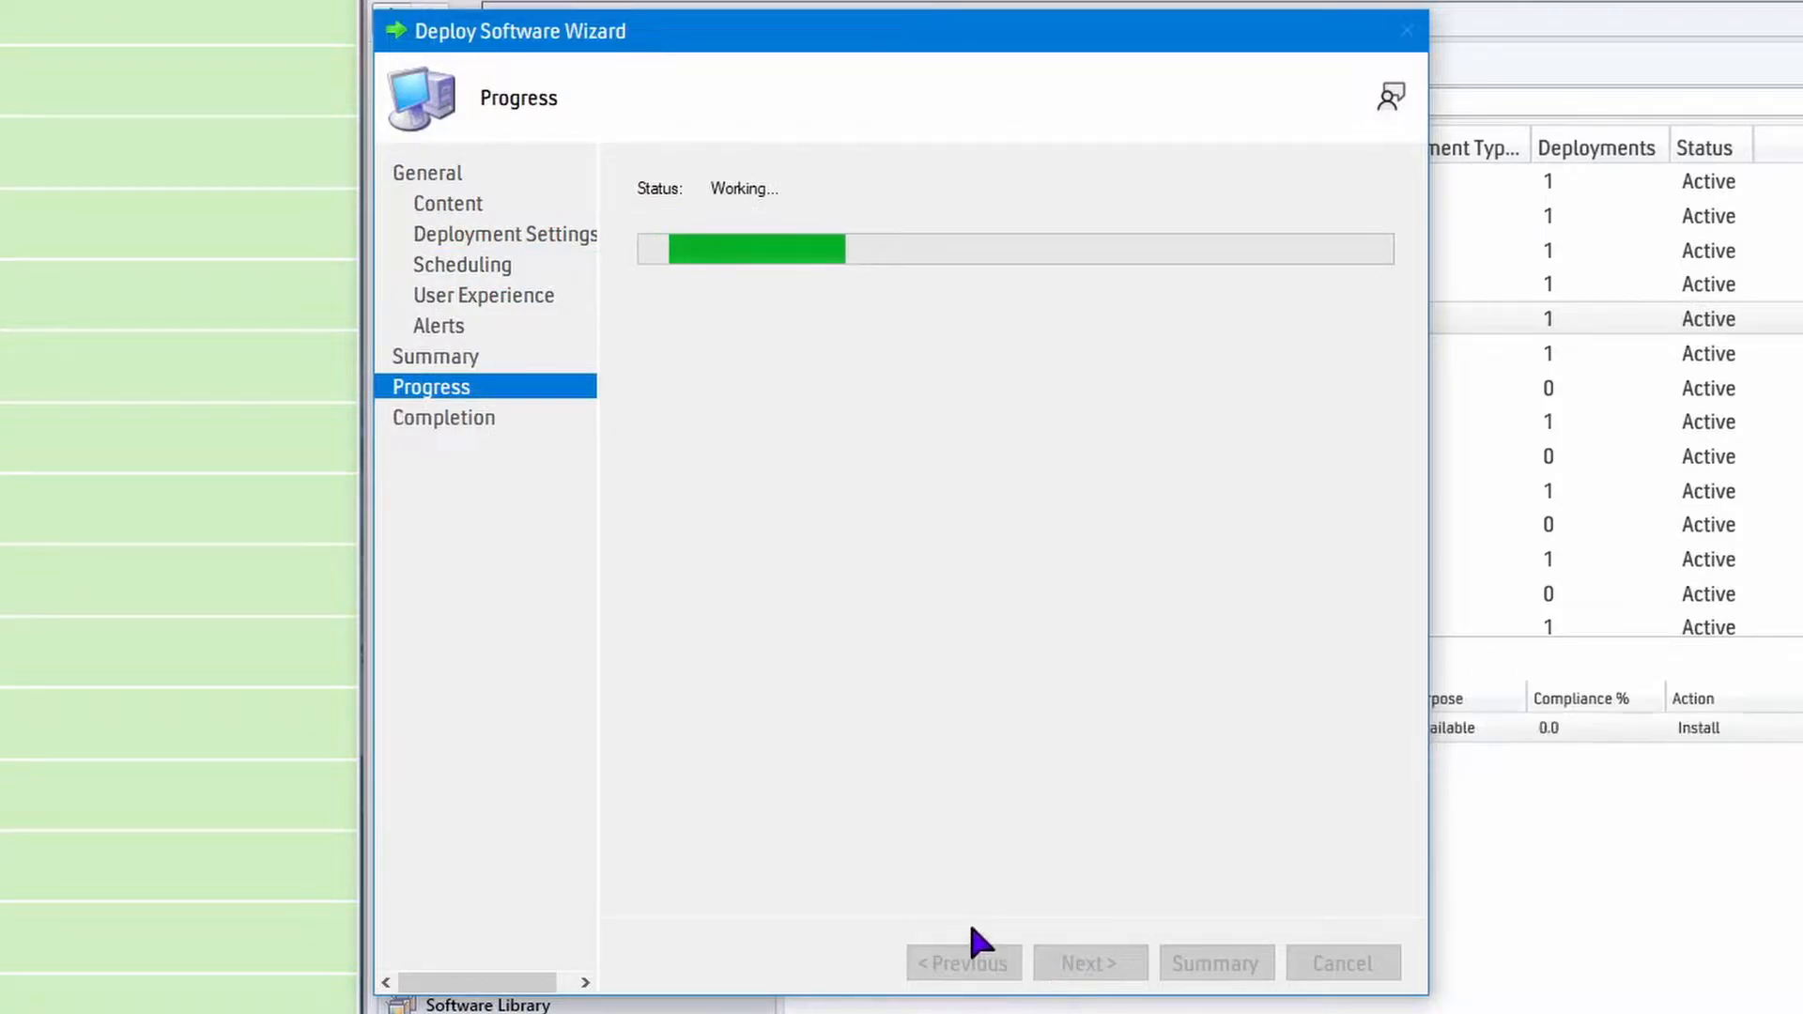
click(1342, 964)
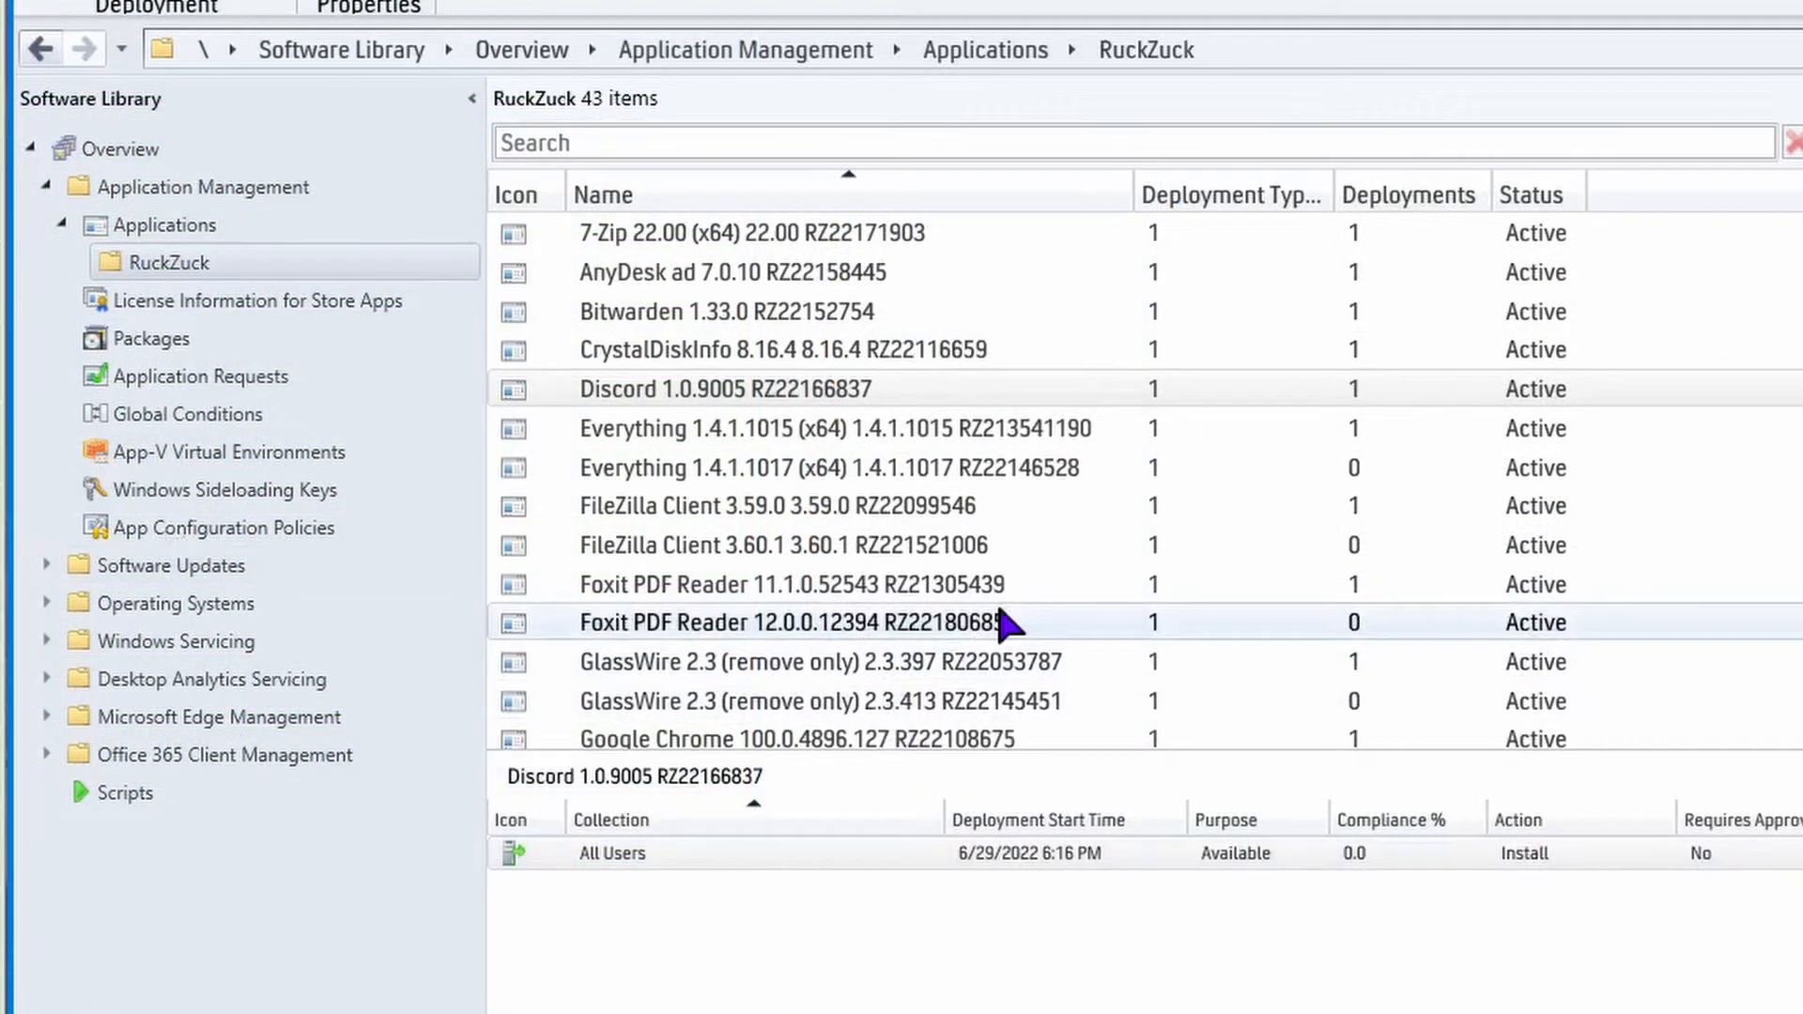
Delete the All Workstations deployment of the old Everything 1.4.1.1015 (x64) application.
click(976, 437)
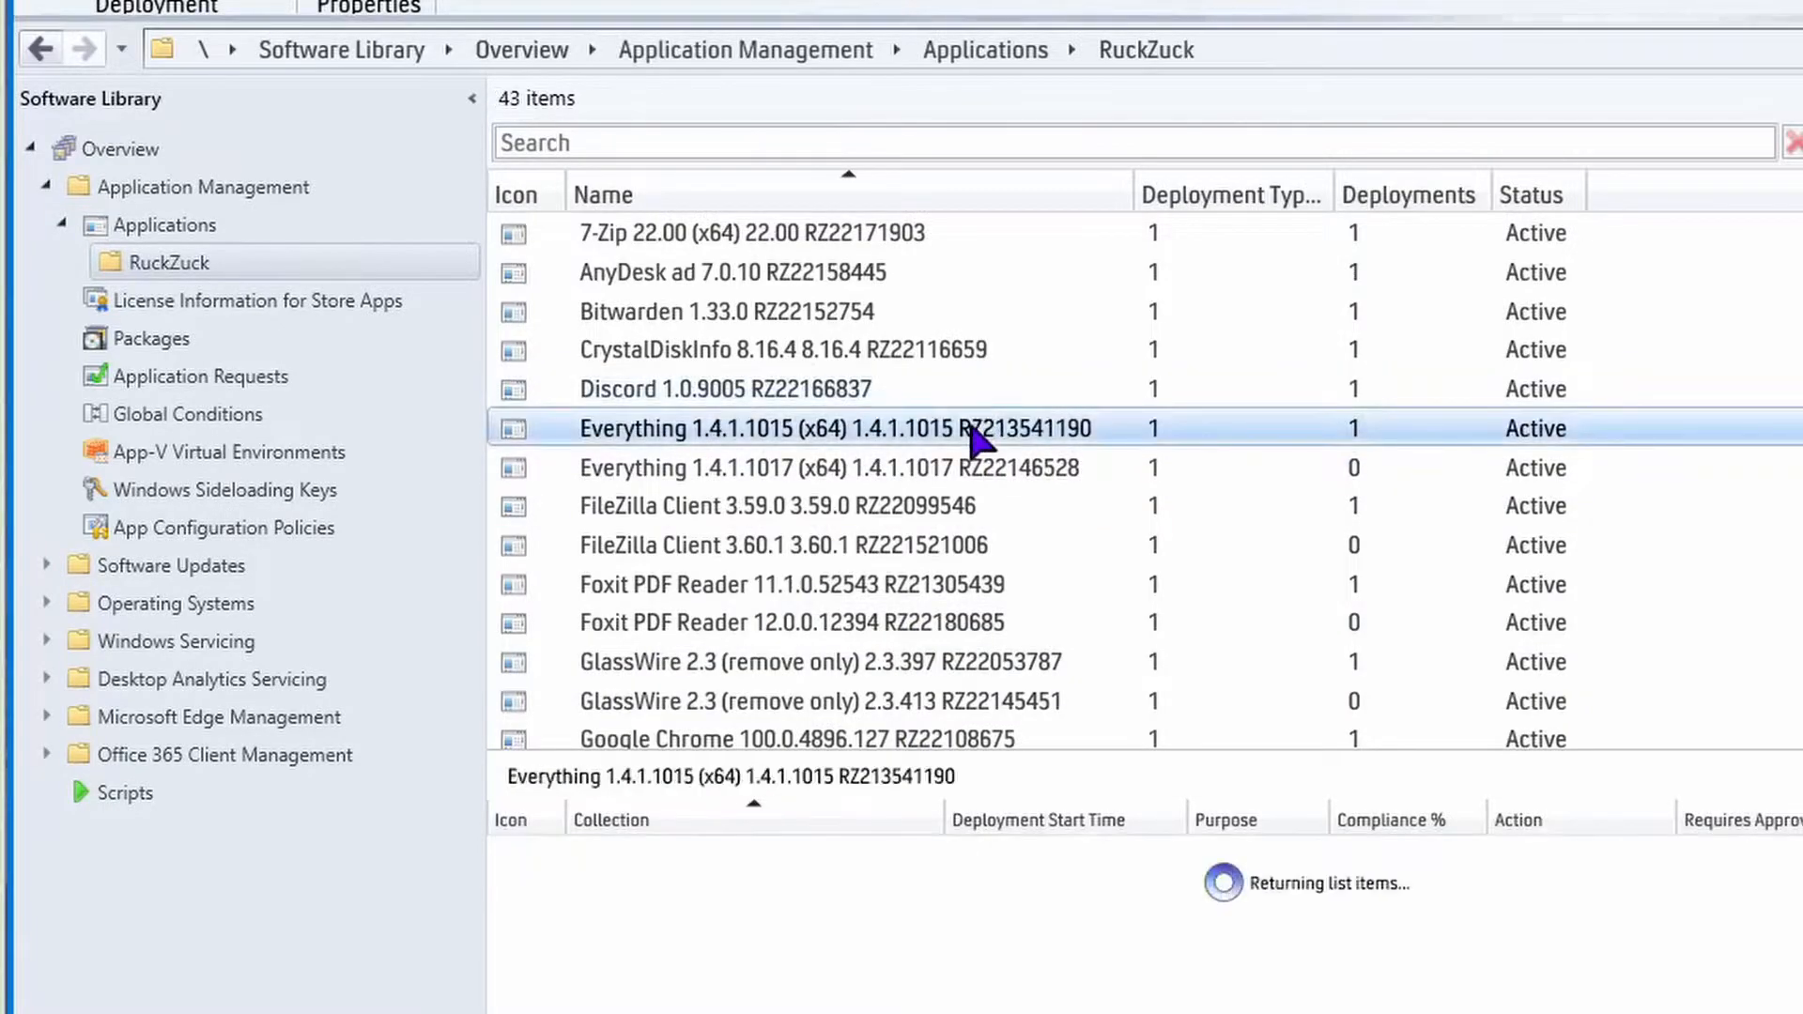
click(685, 852)
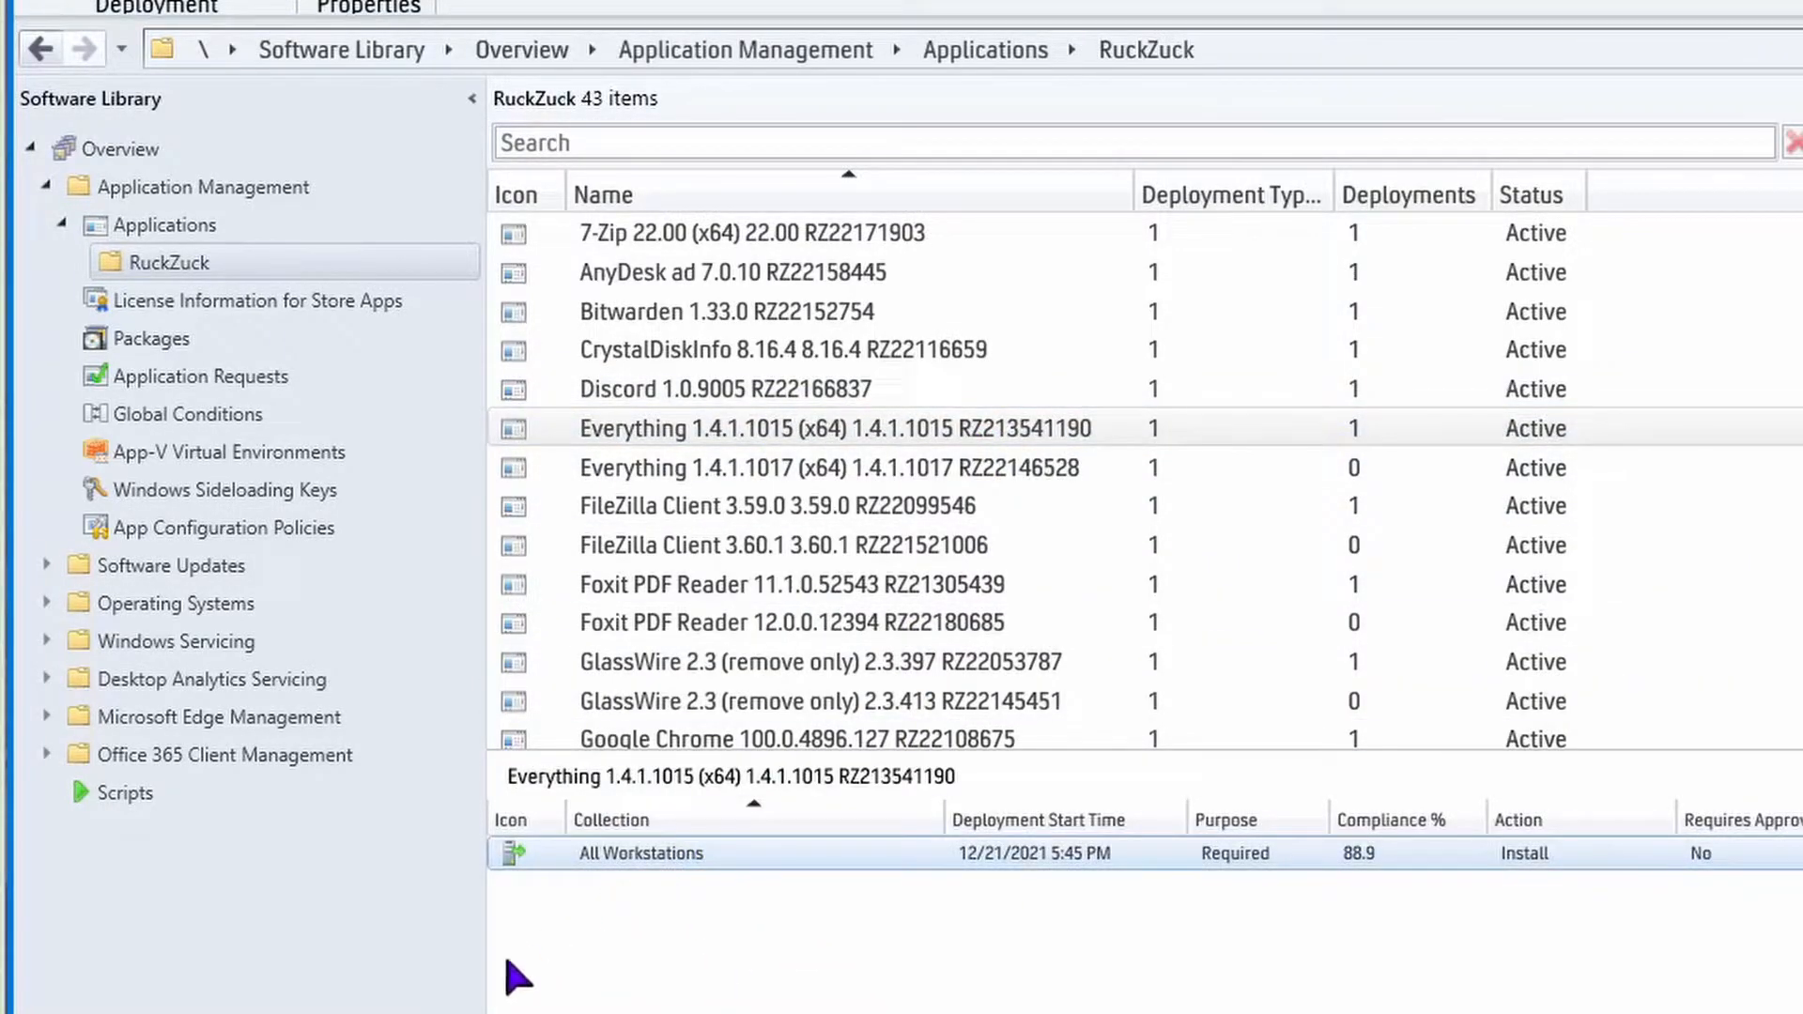
right_click(690, 854)
click(714, 995)
click(706, 762)
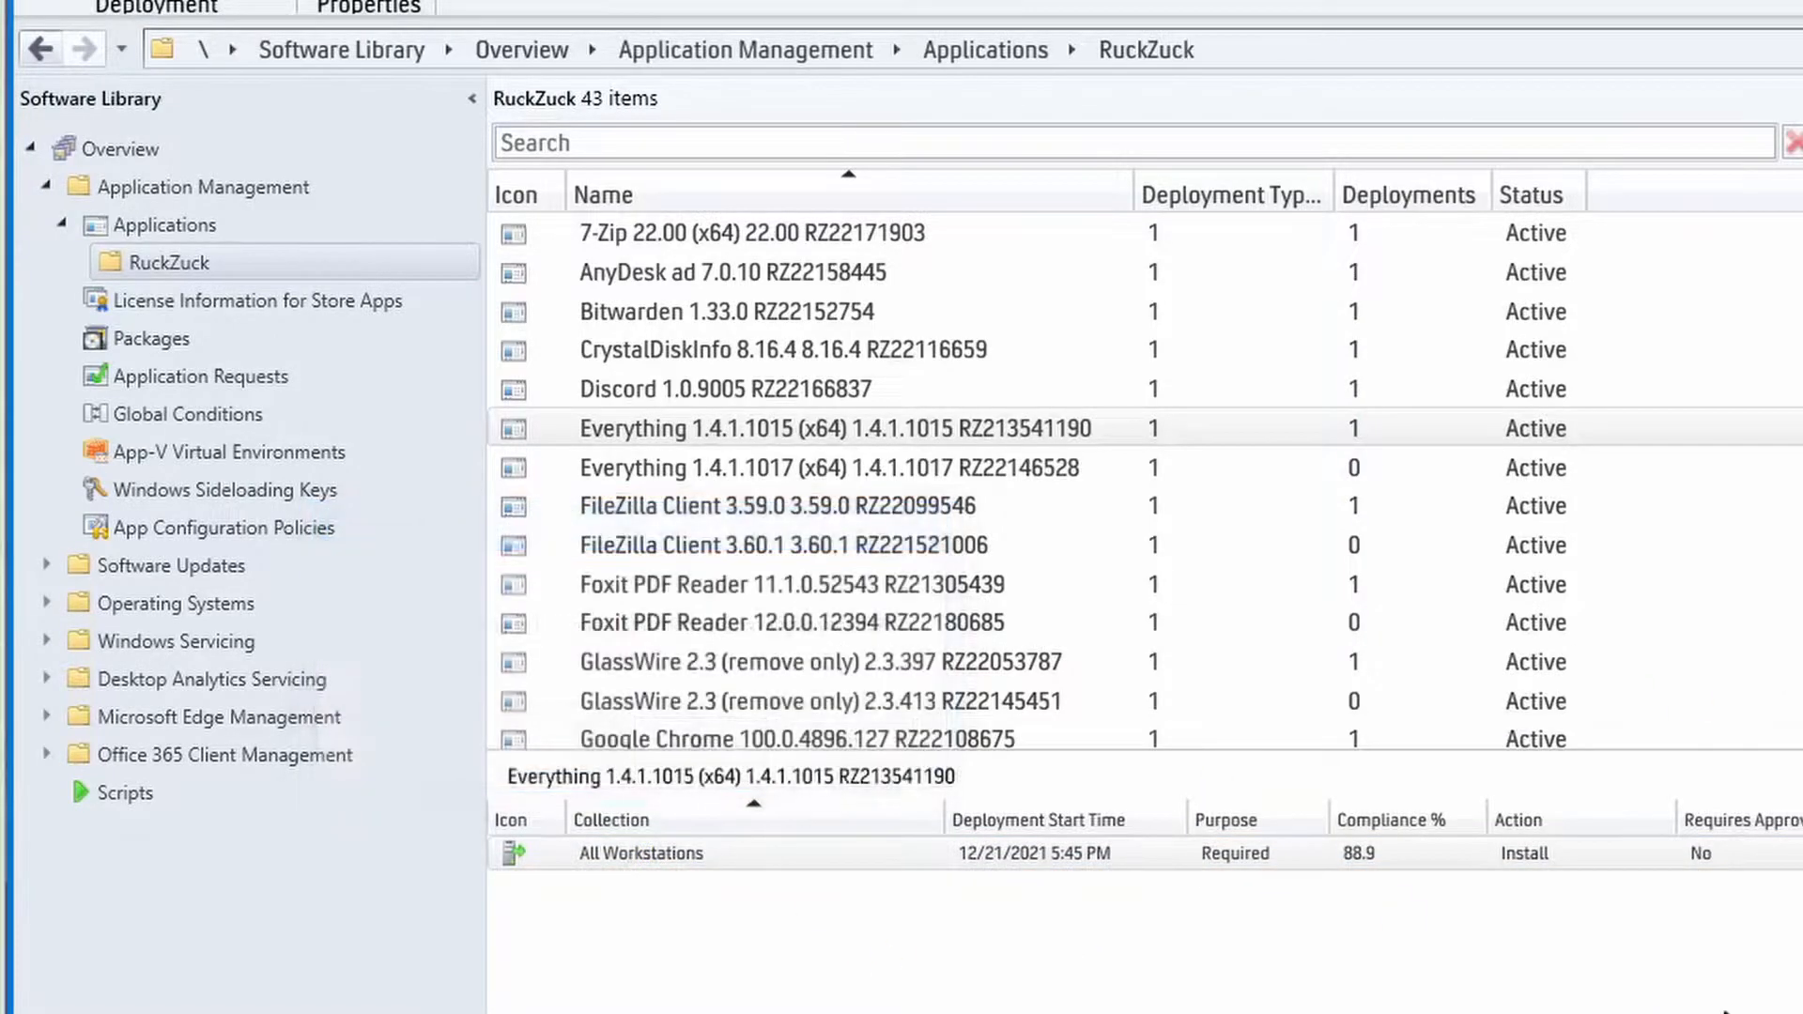
Permanently delete the Everything 1.4.1.1015 (x64) application from the RuckZuck folder.
right_click(795, 430)
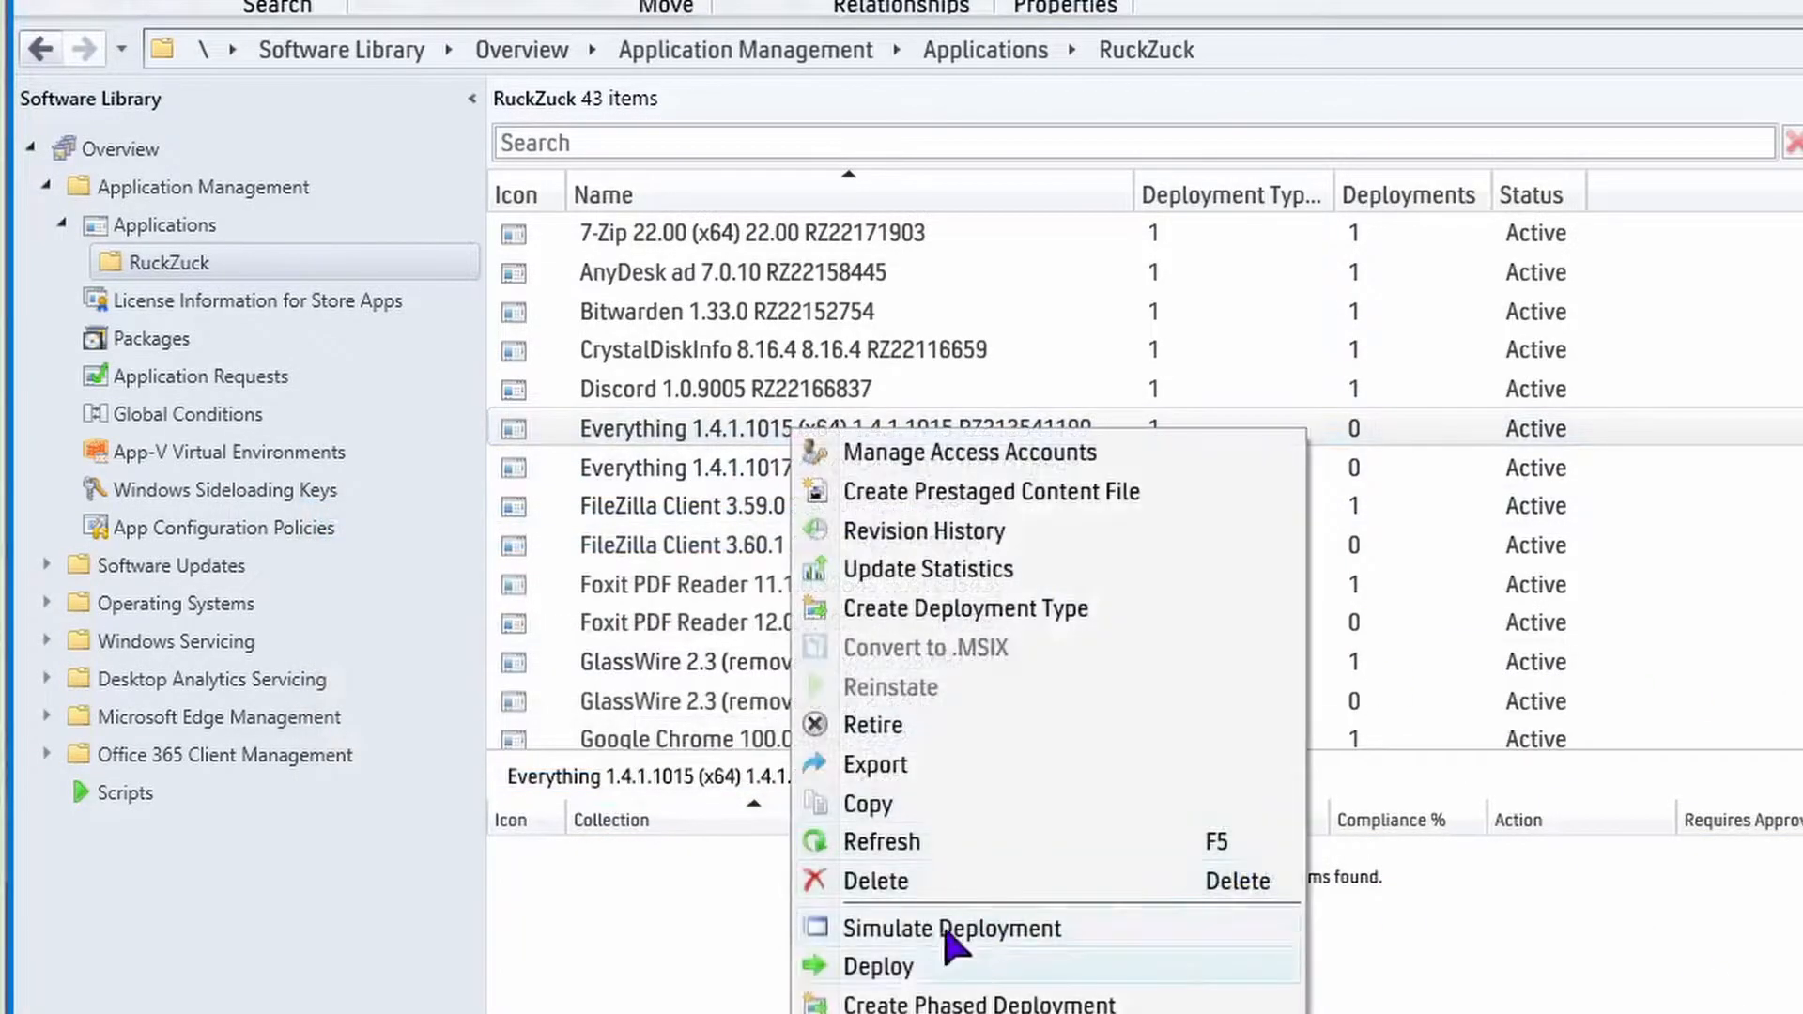
click(875, 883)
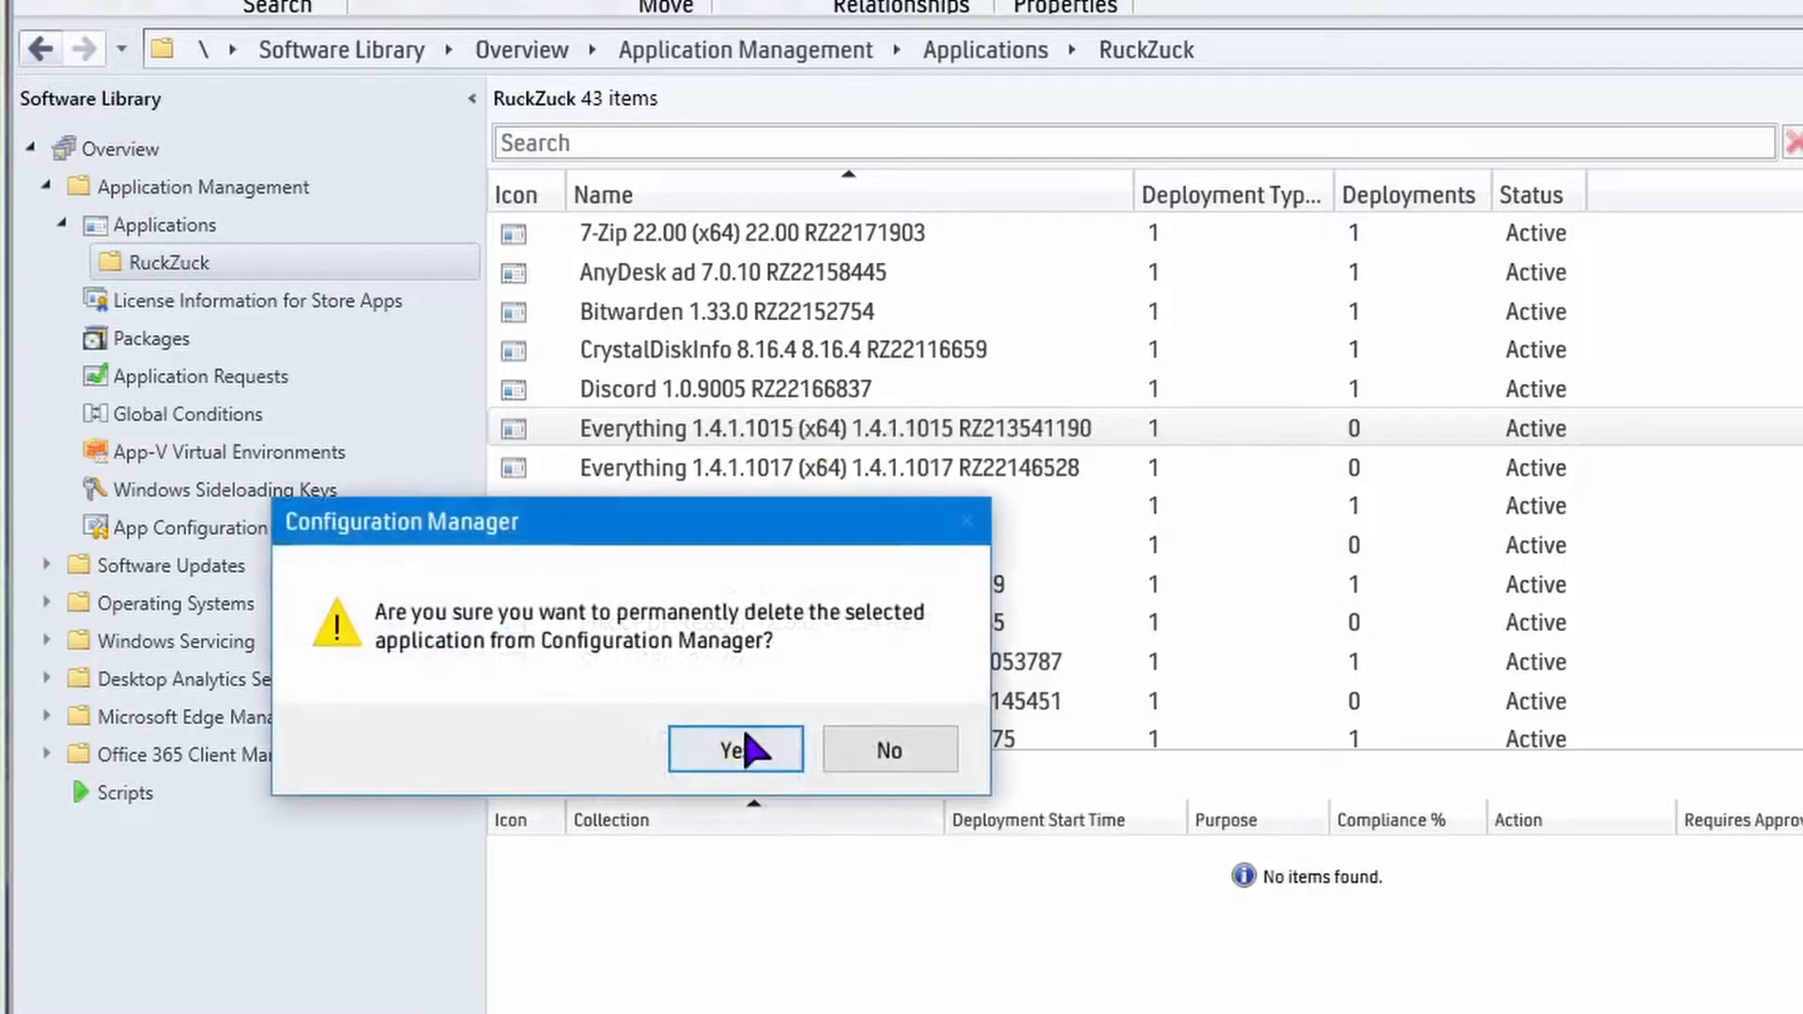
click(736, 758)
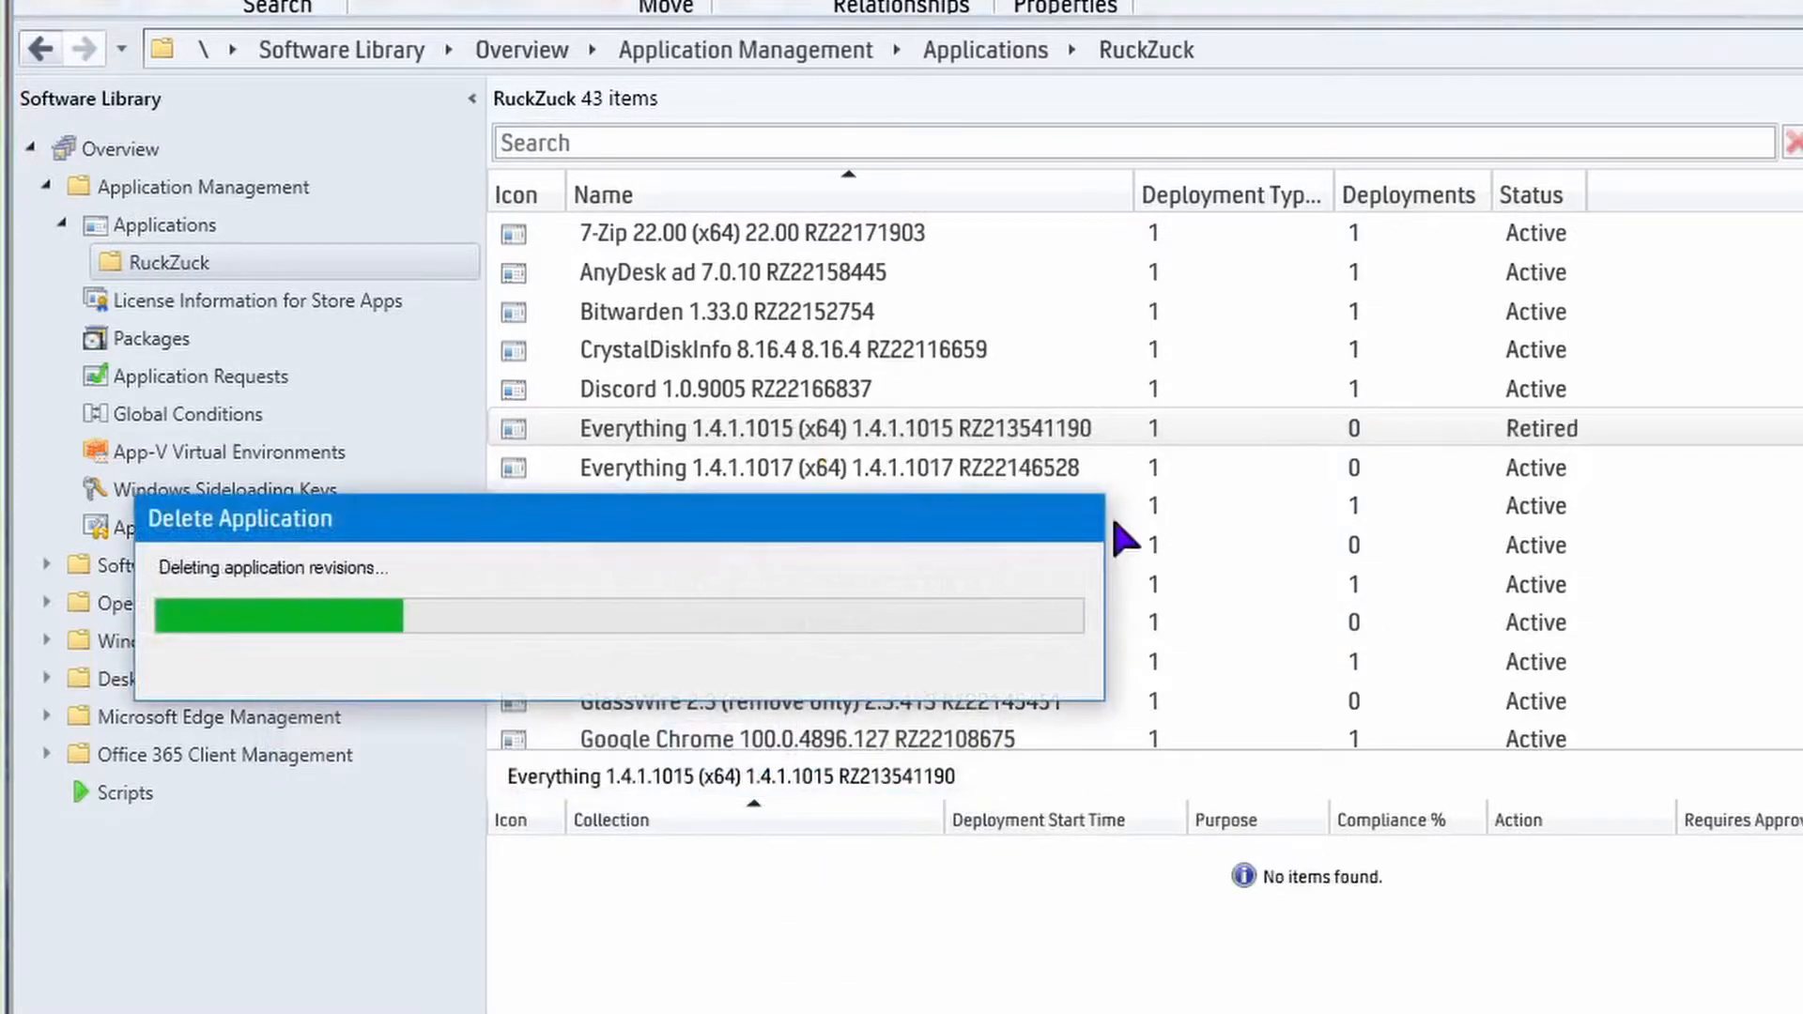
Start a deployment of Everything 1.4.1.1017 (x64) targeting the All Workstations device collection.
right_click(806, 434)
right_click(696, 437)
right_click(695, 439)
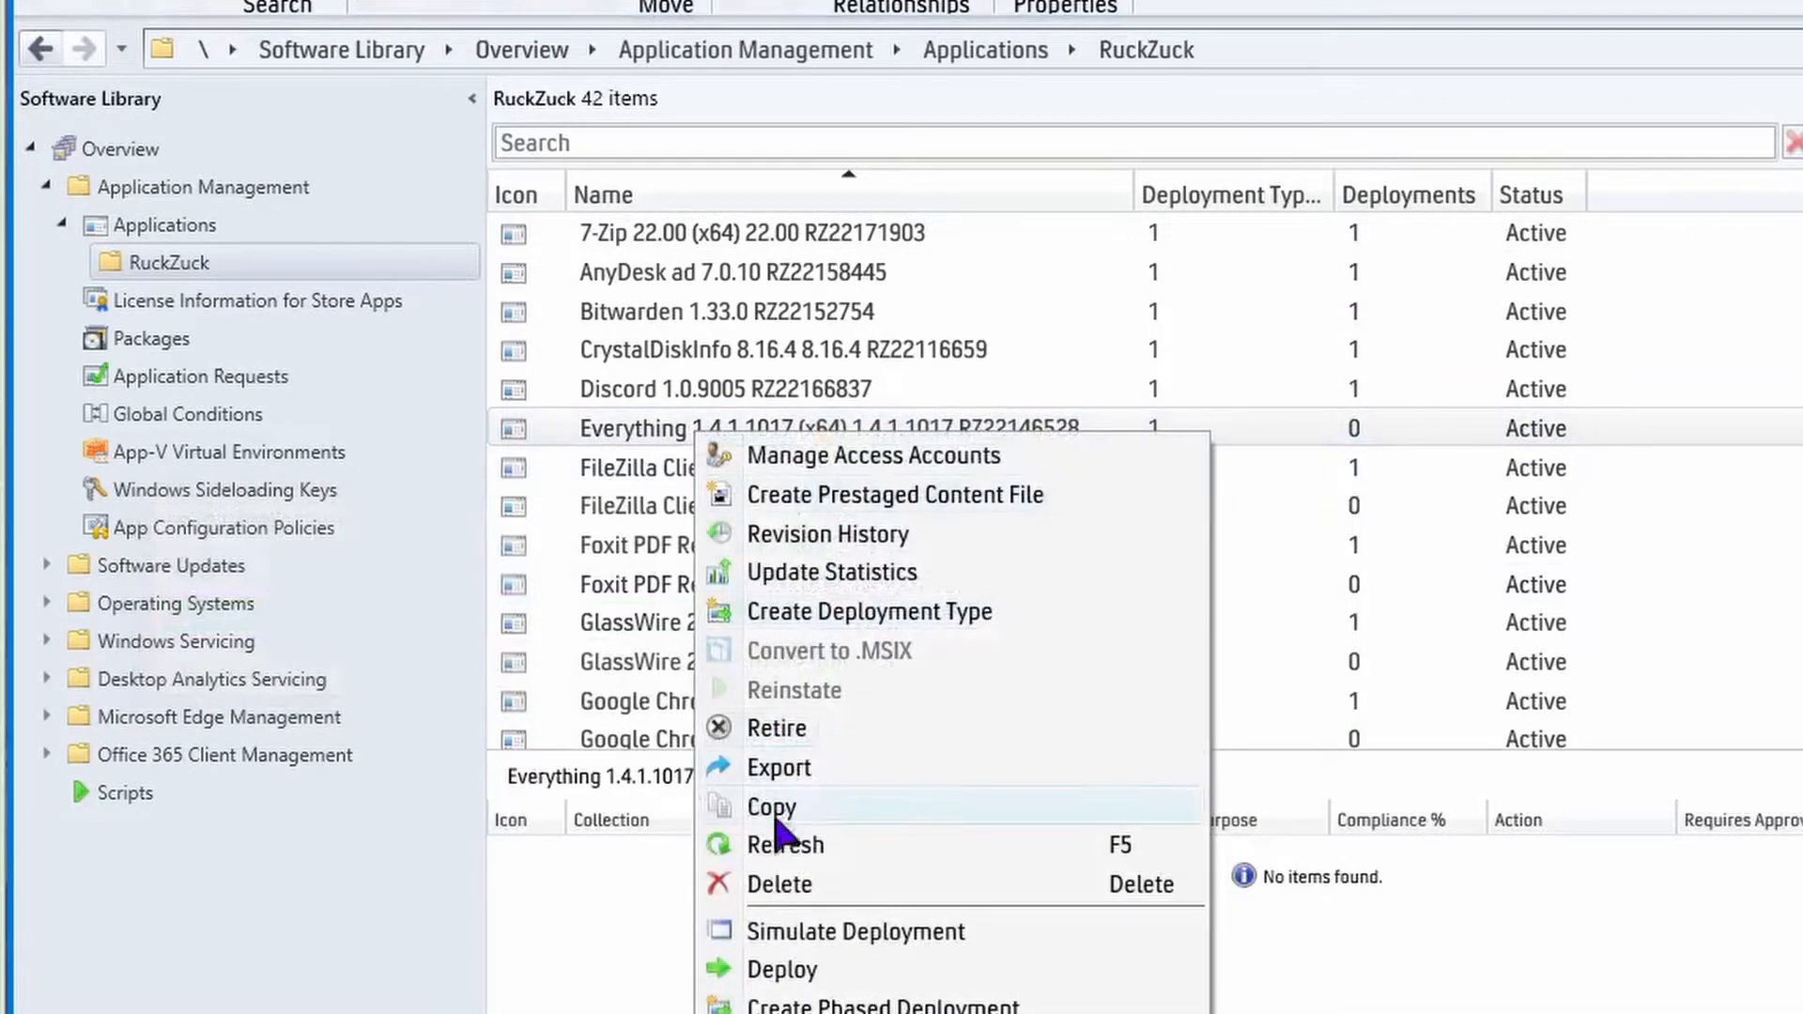
click(779, 971)
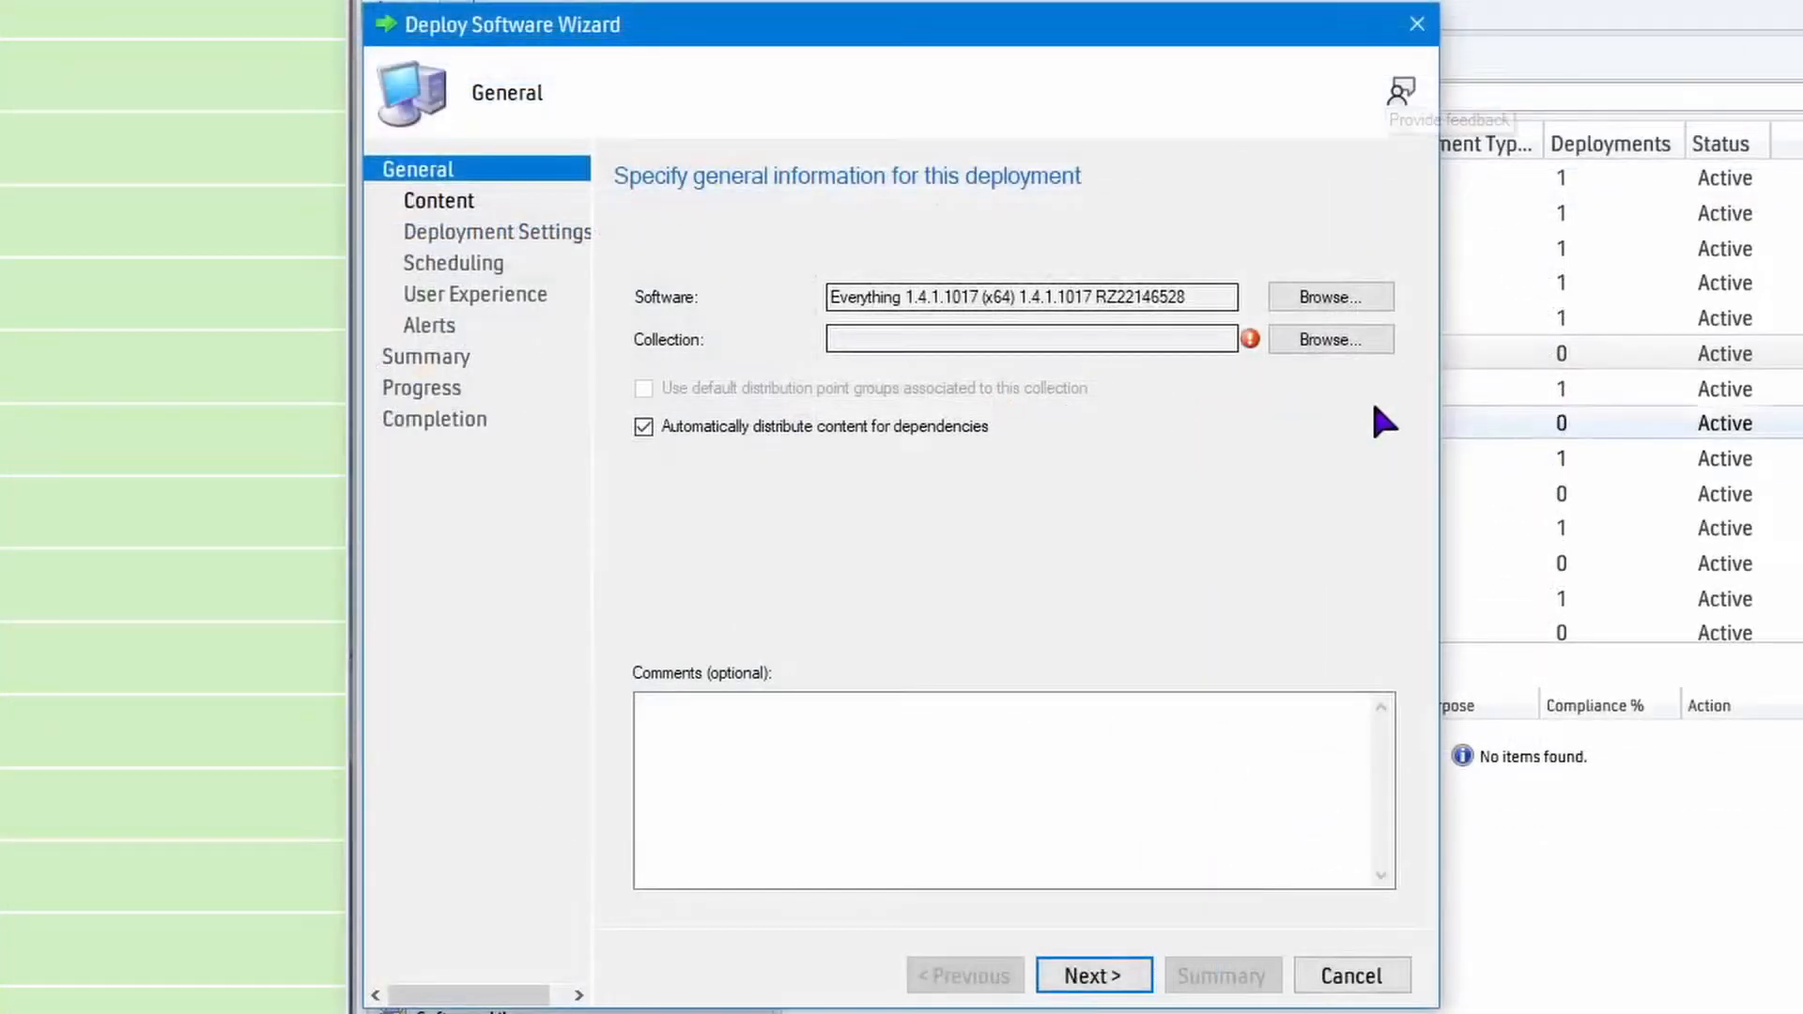
click(1362, 343)
click(532, 244)
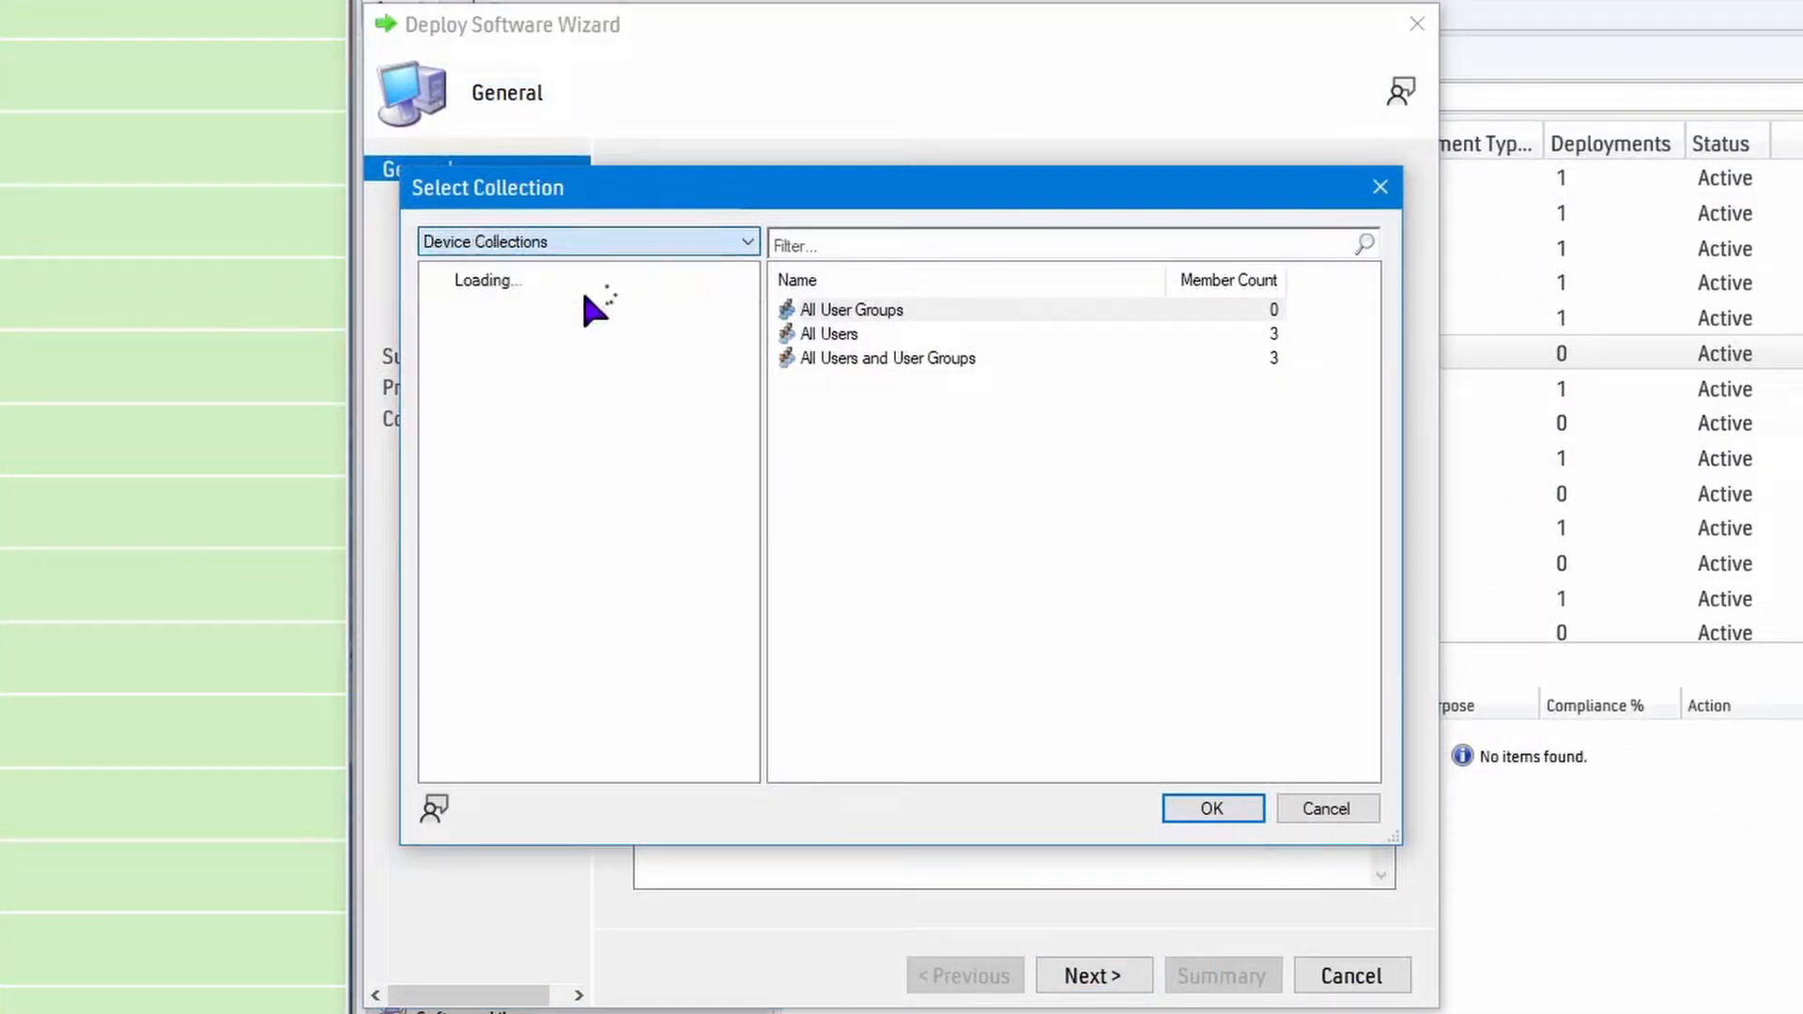
click(870, 435)
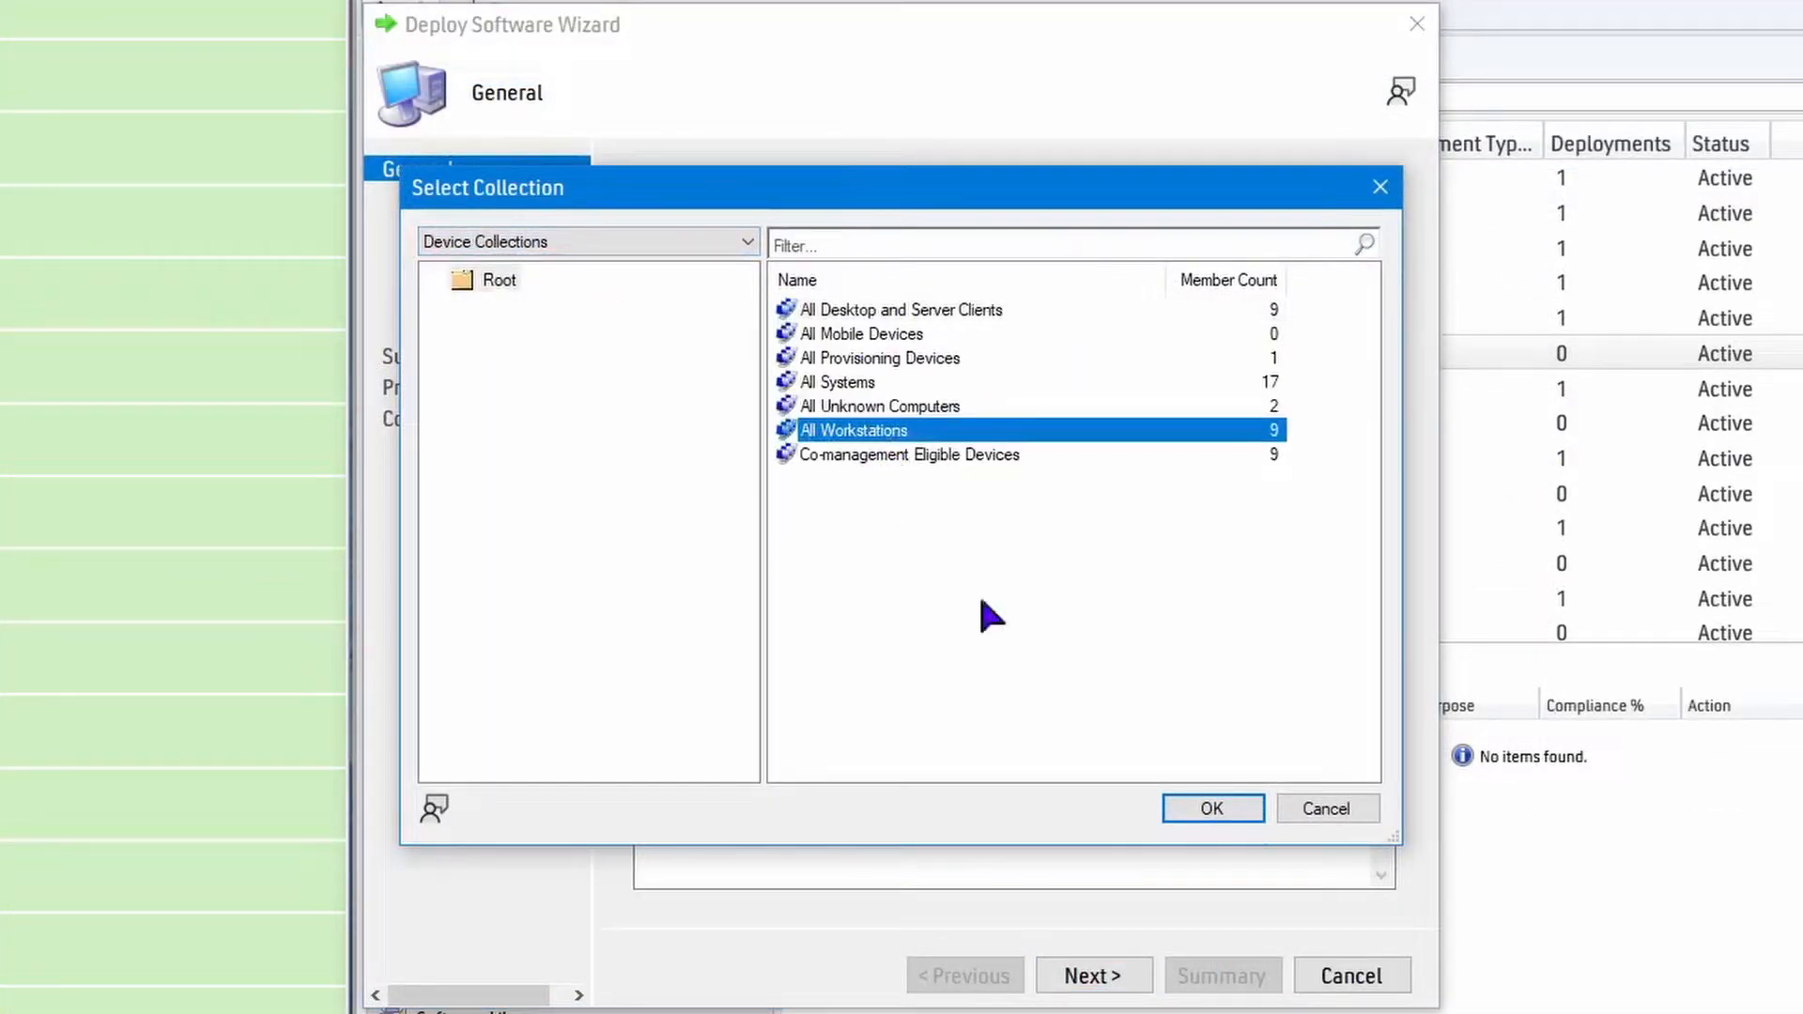
click(1204, 807)
Add the distribution point SCCM.JULIA.TECHSPOT as the content destination for the Everything 1.4.1.1017 deployment.
click(1087, 975)
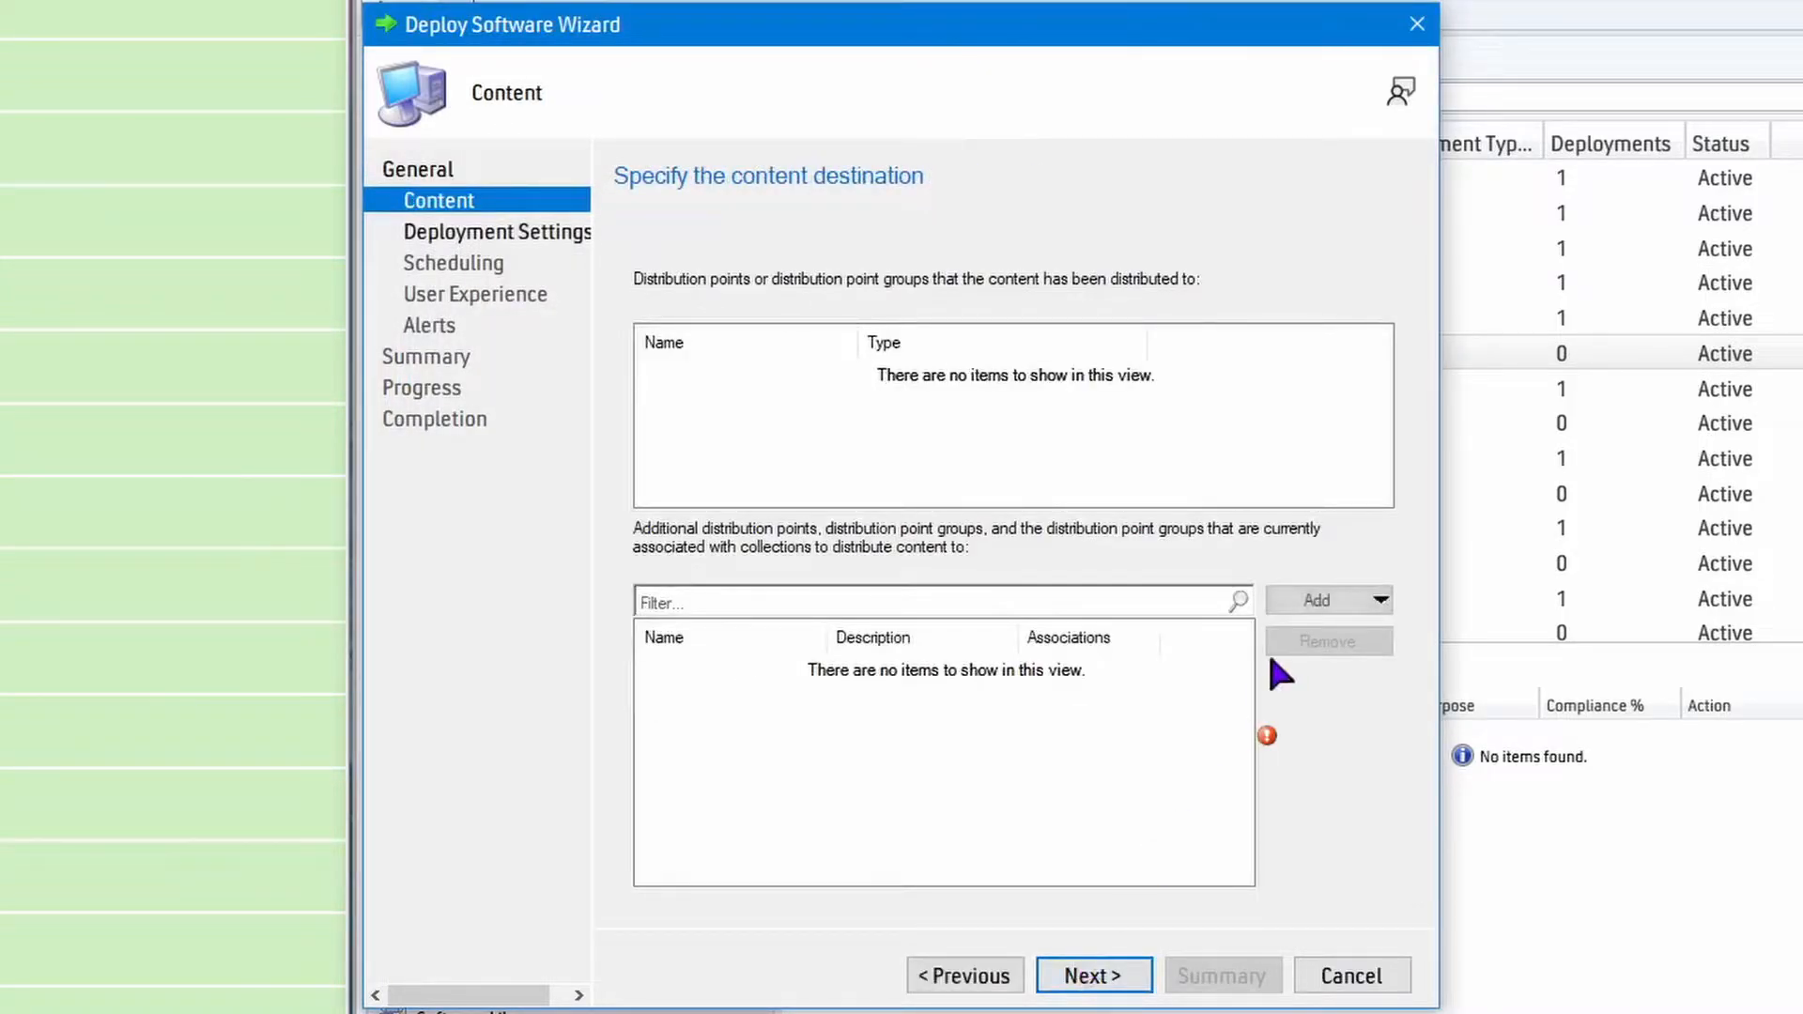
click(1344, 593)
click(1256, 634)
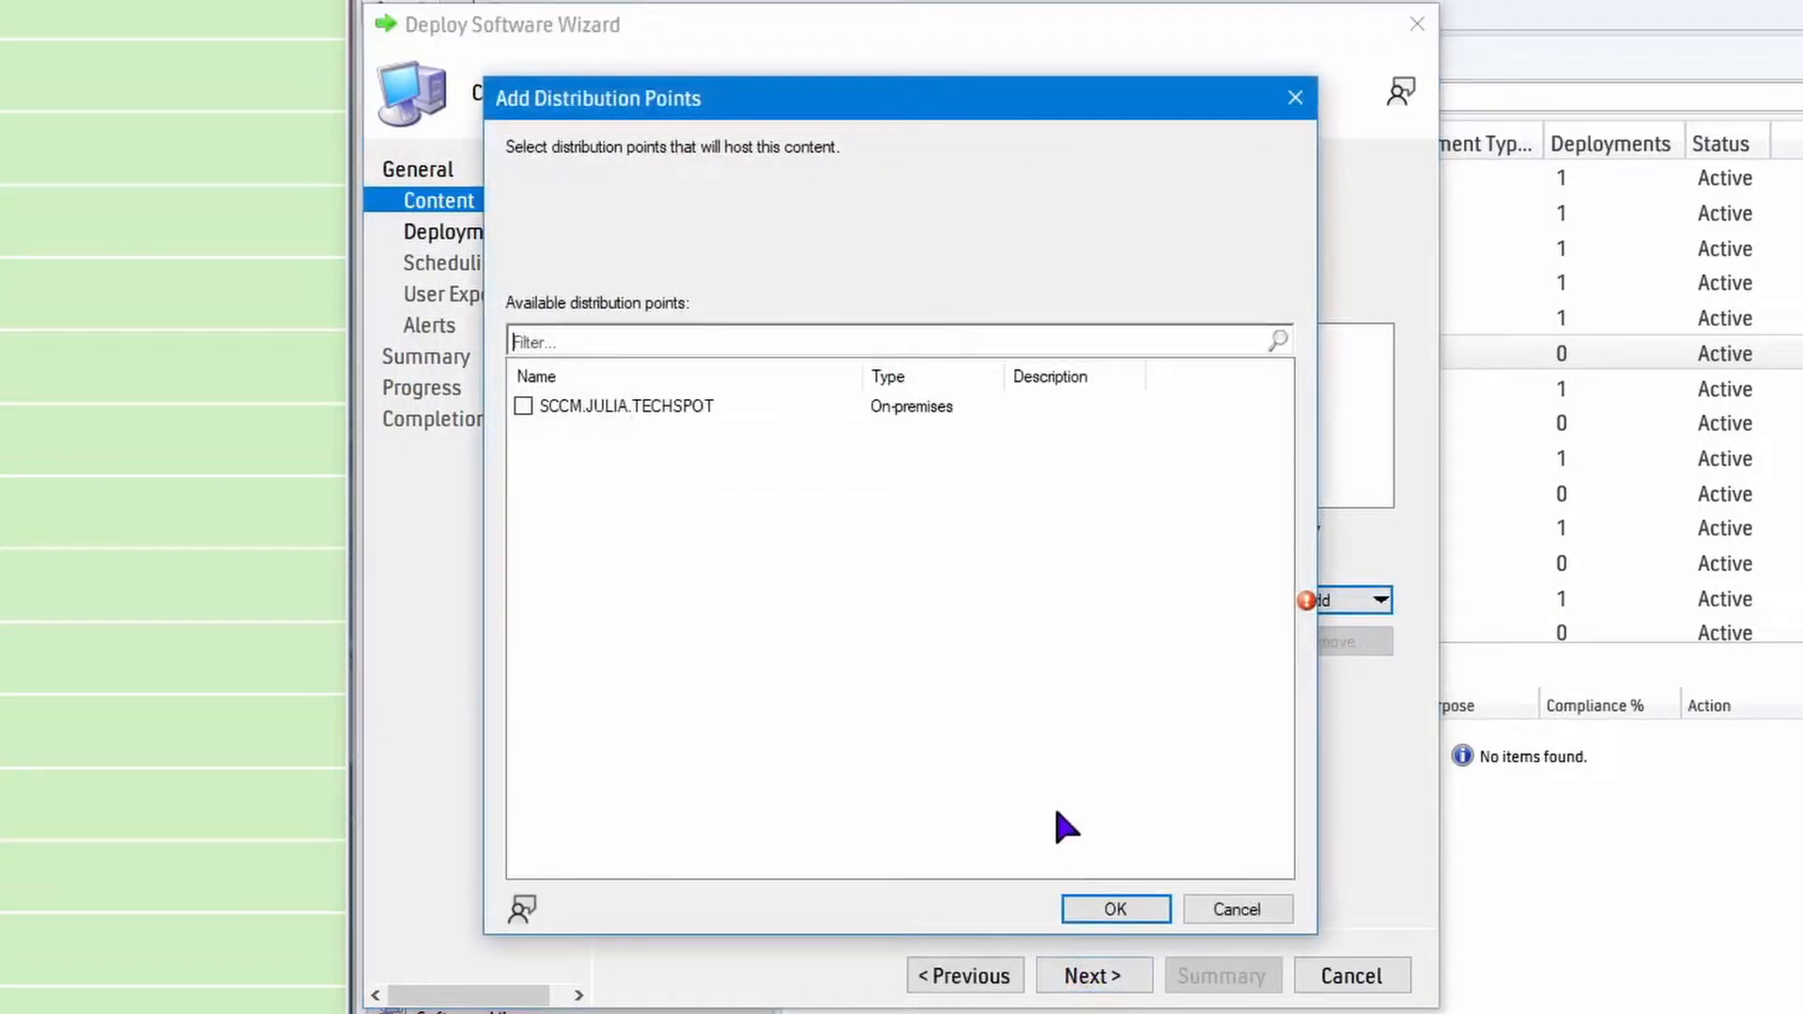
click(1091, 902)
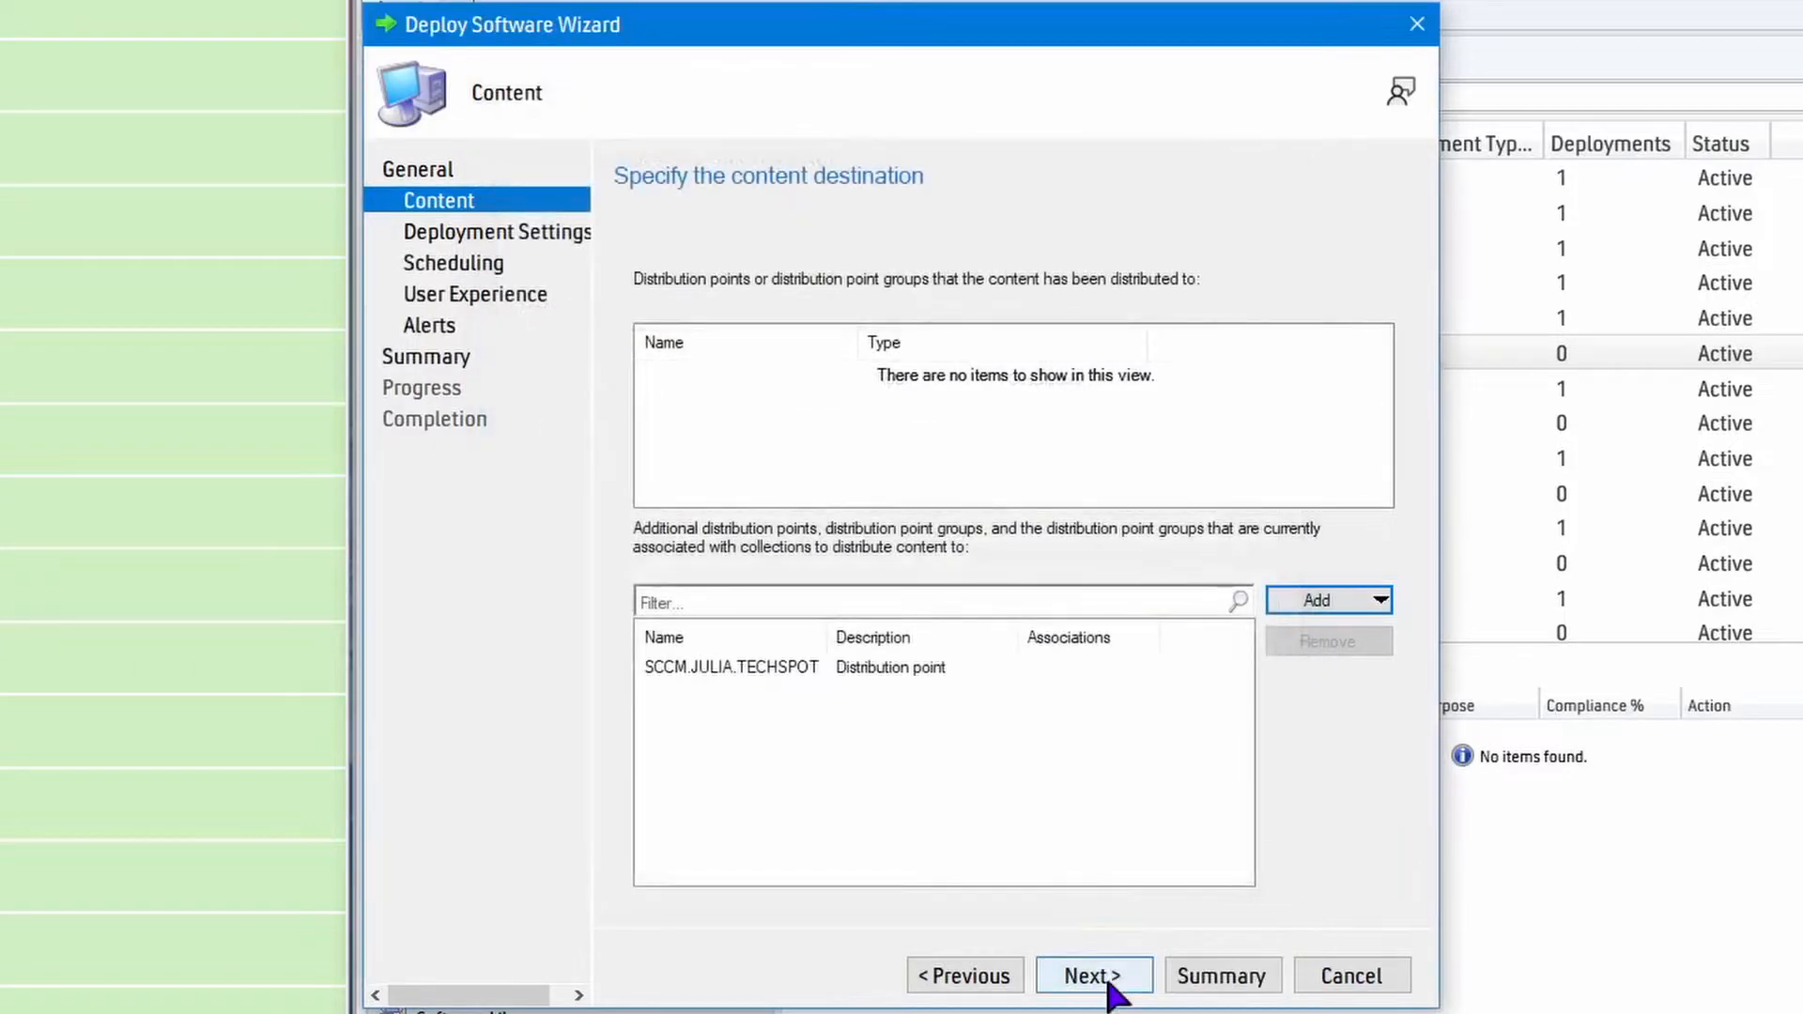
click(1106, 980)
Set the Everything 1.4.1.1017 deployment's purpose to Required and complete it with the remaining default settings.
click(881, 324)
click(897, 372)
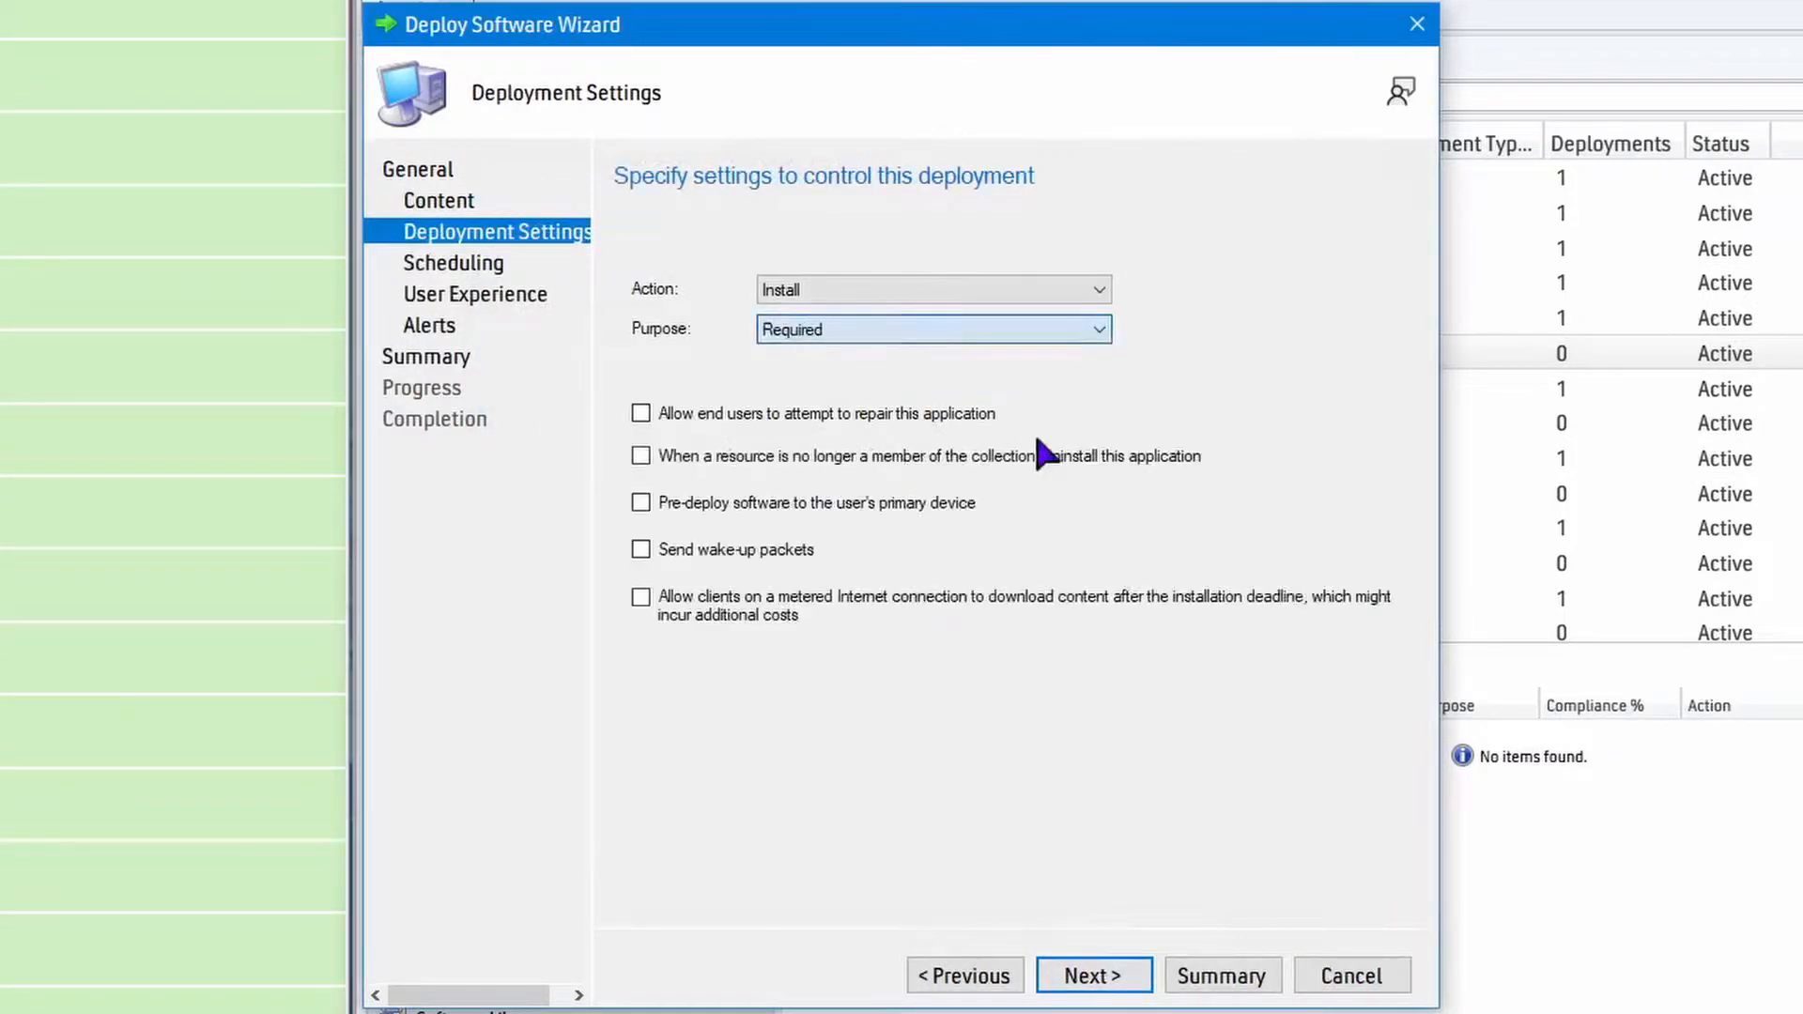
click(1071, 976)
click(1089, 976)
click(1096, 976)
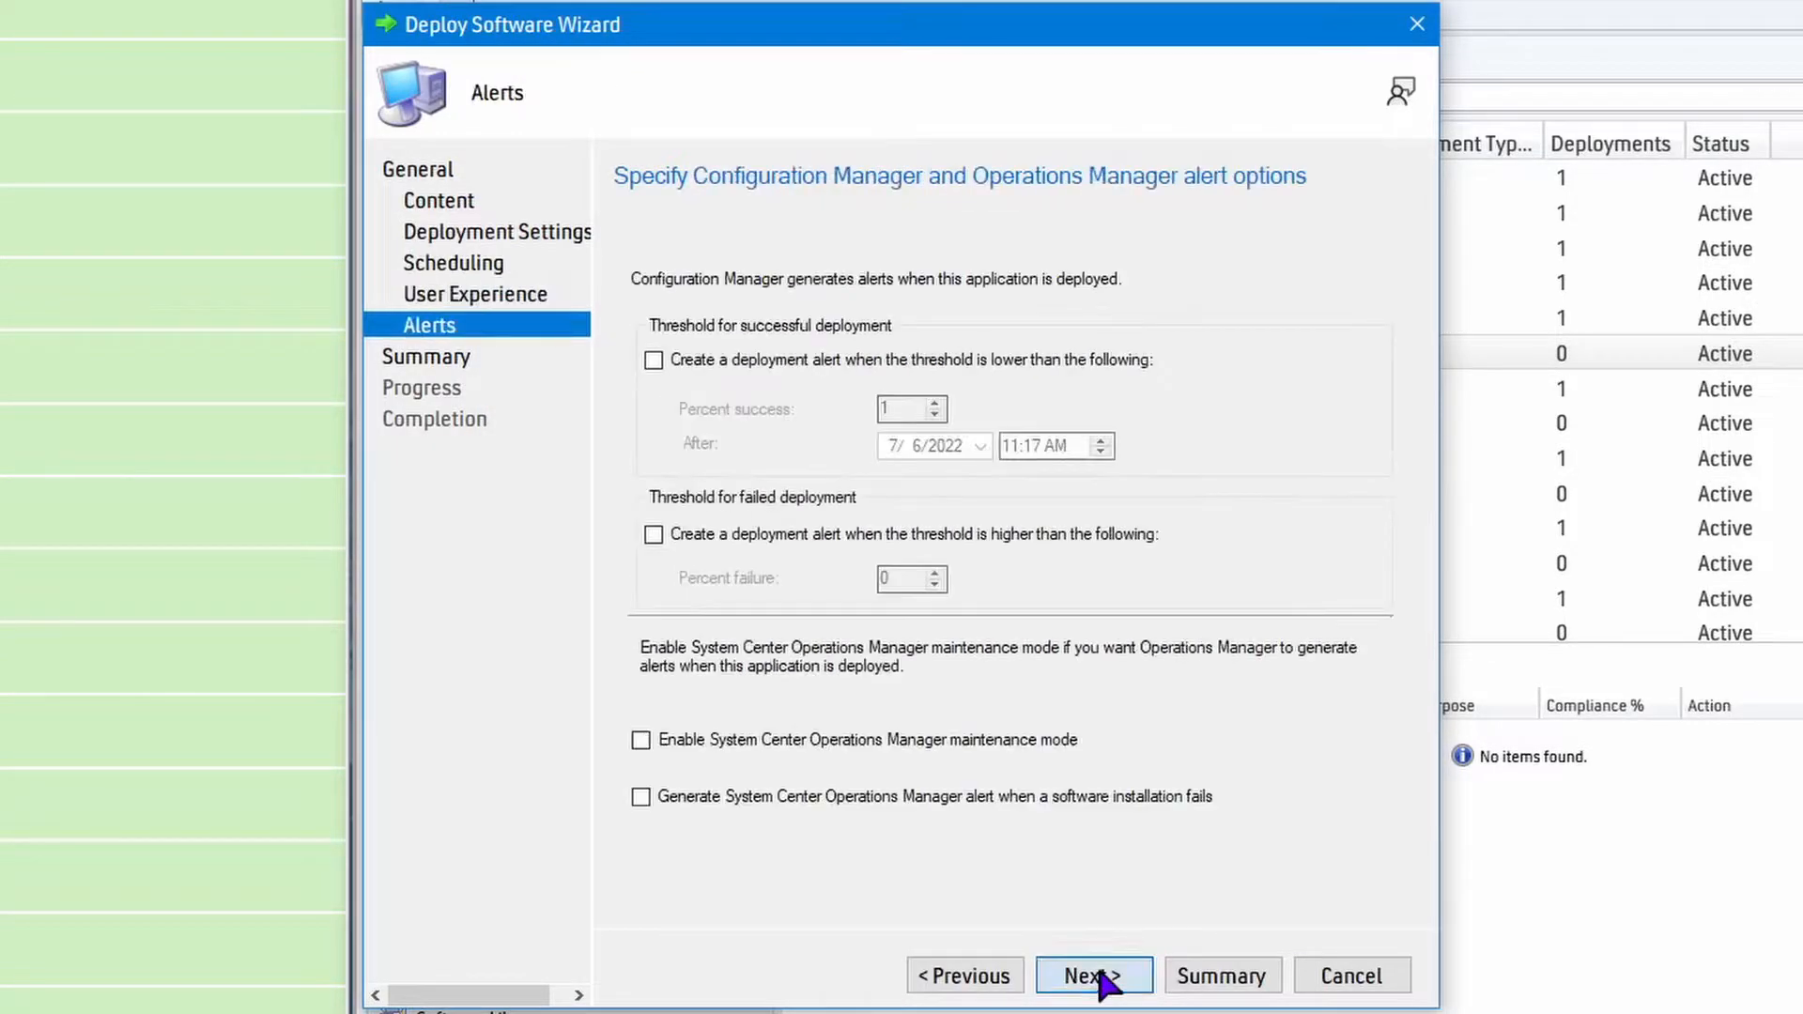
click(1102, 977)
click(1106, 979)
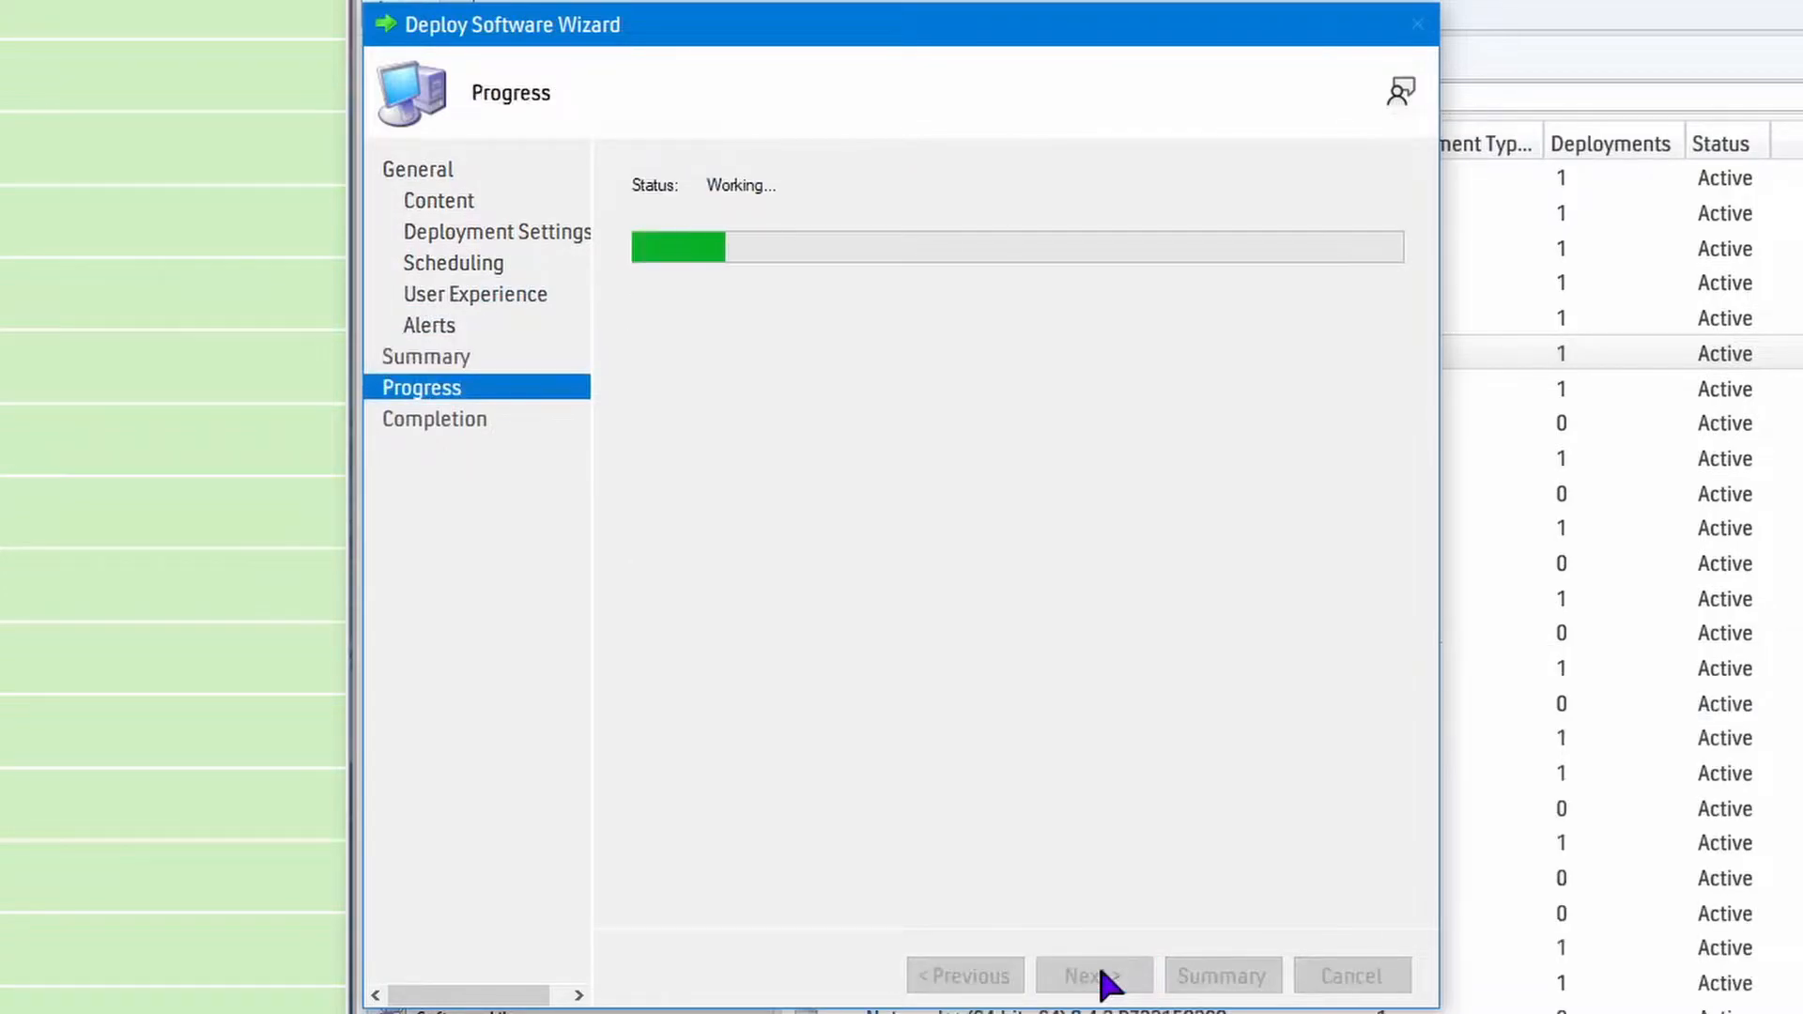
click(1352, 976)
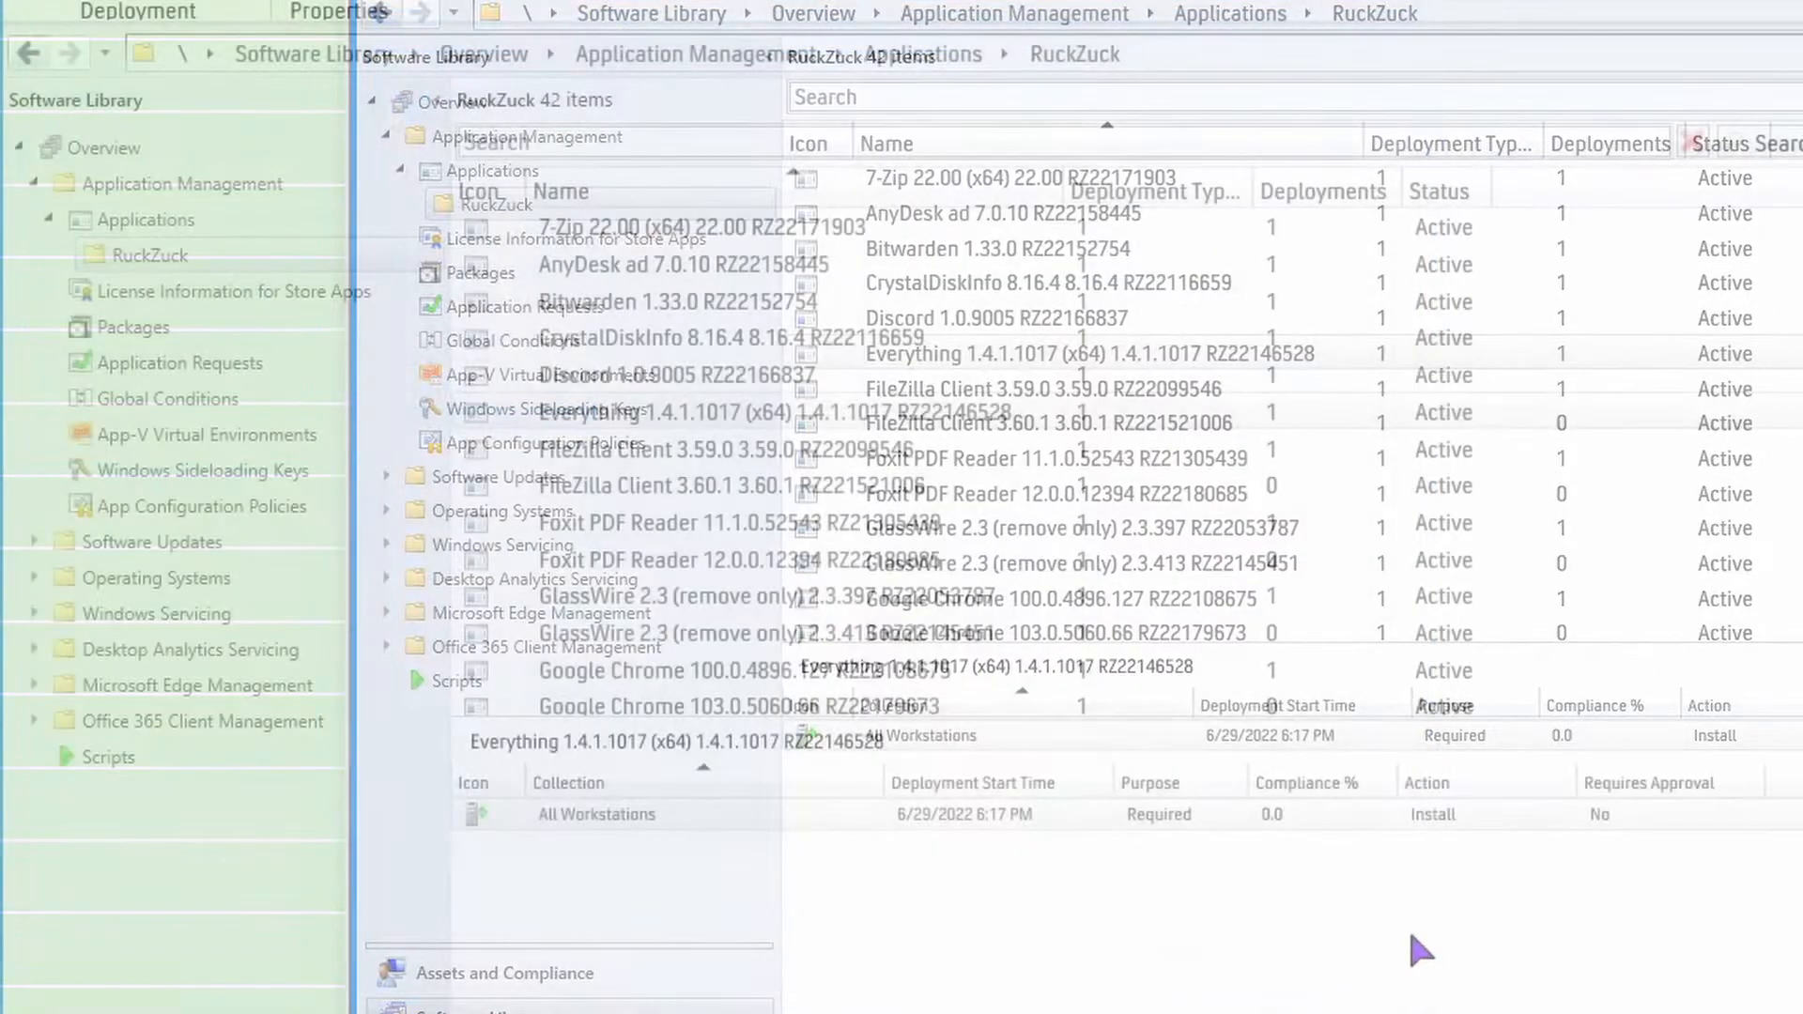
Delete the All Workstations deployment of the old FileZilla Client 3.59.0 application.
click(723, 462)
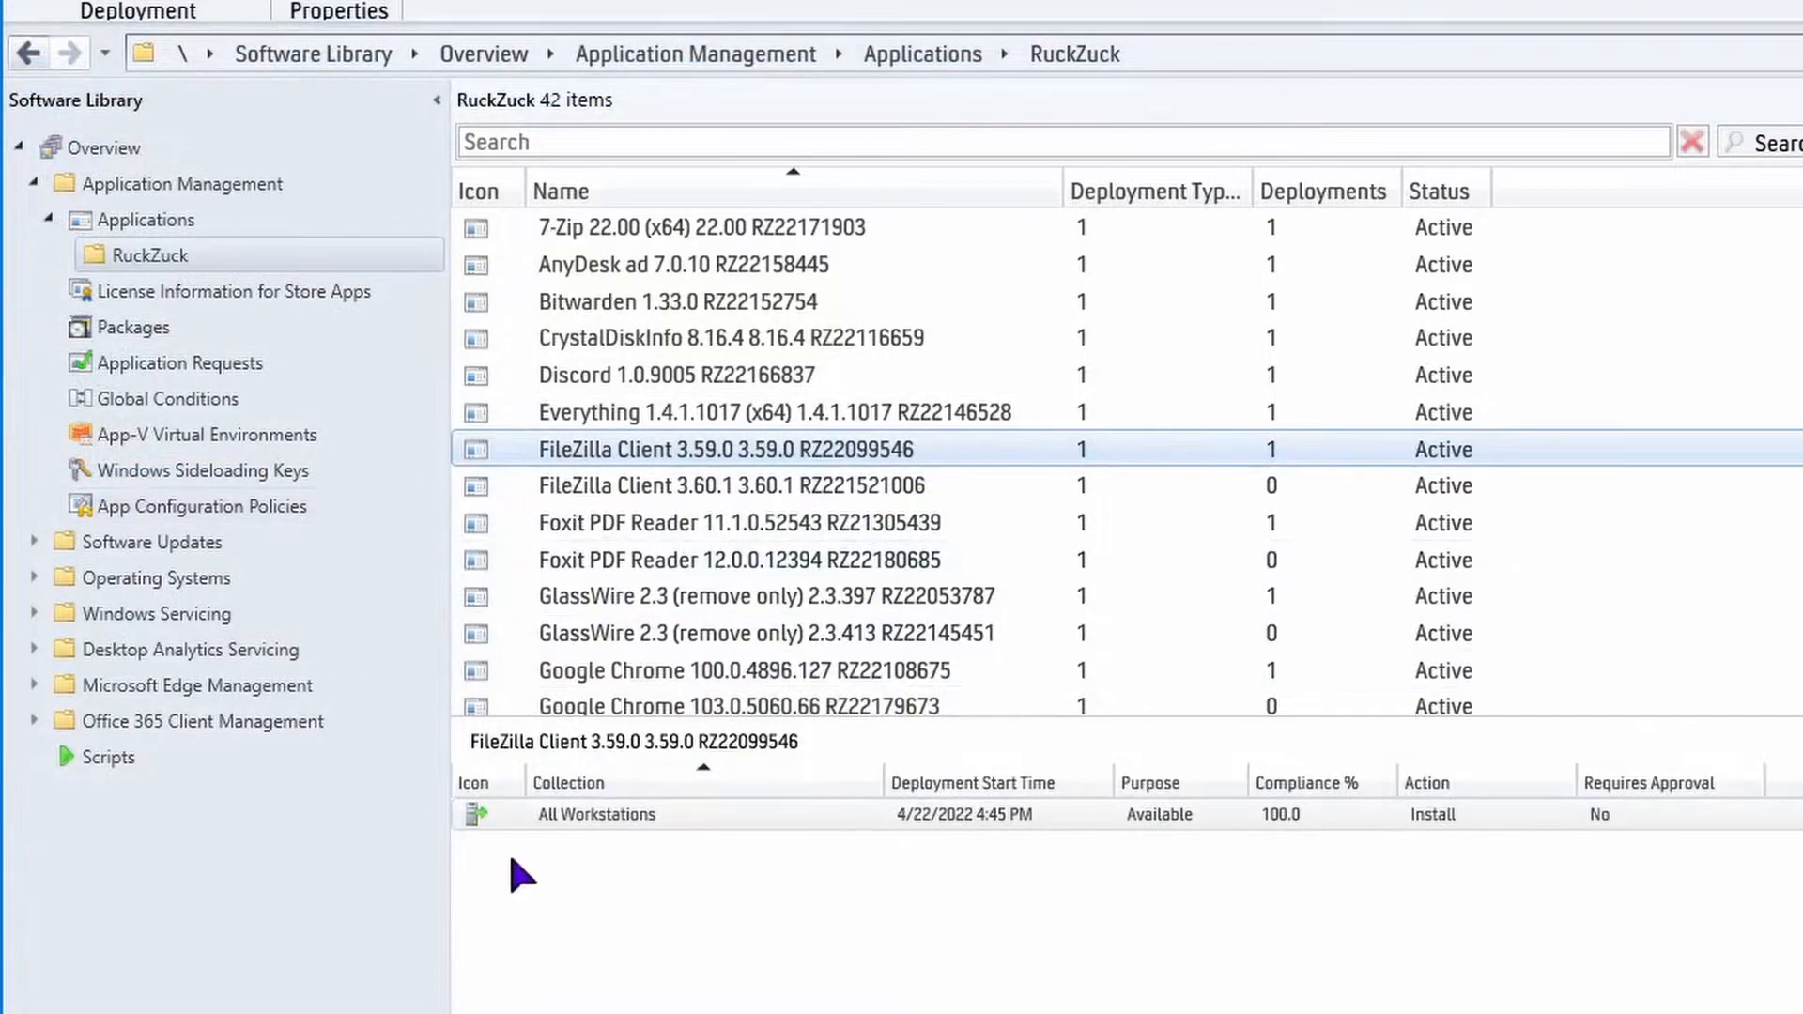
click(639, 826)
right_click(609, 826)
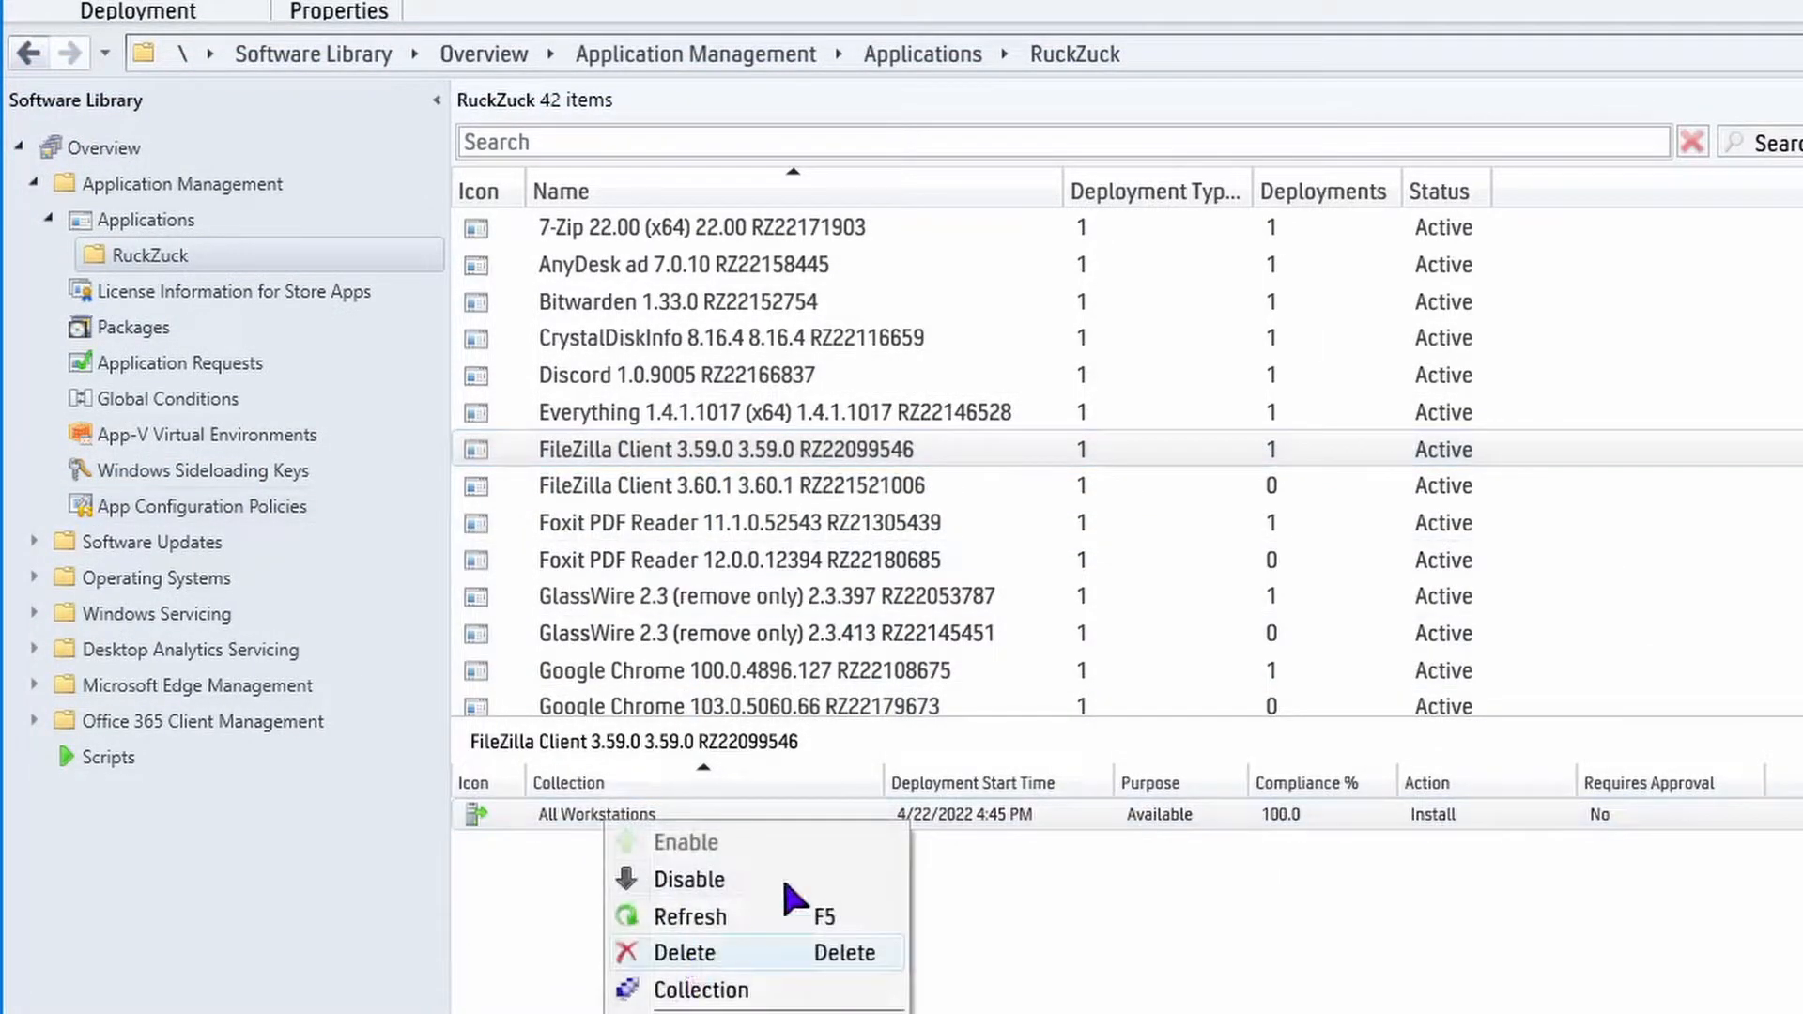
click(765, 952)
click(656, 714)
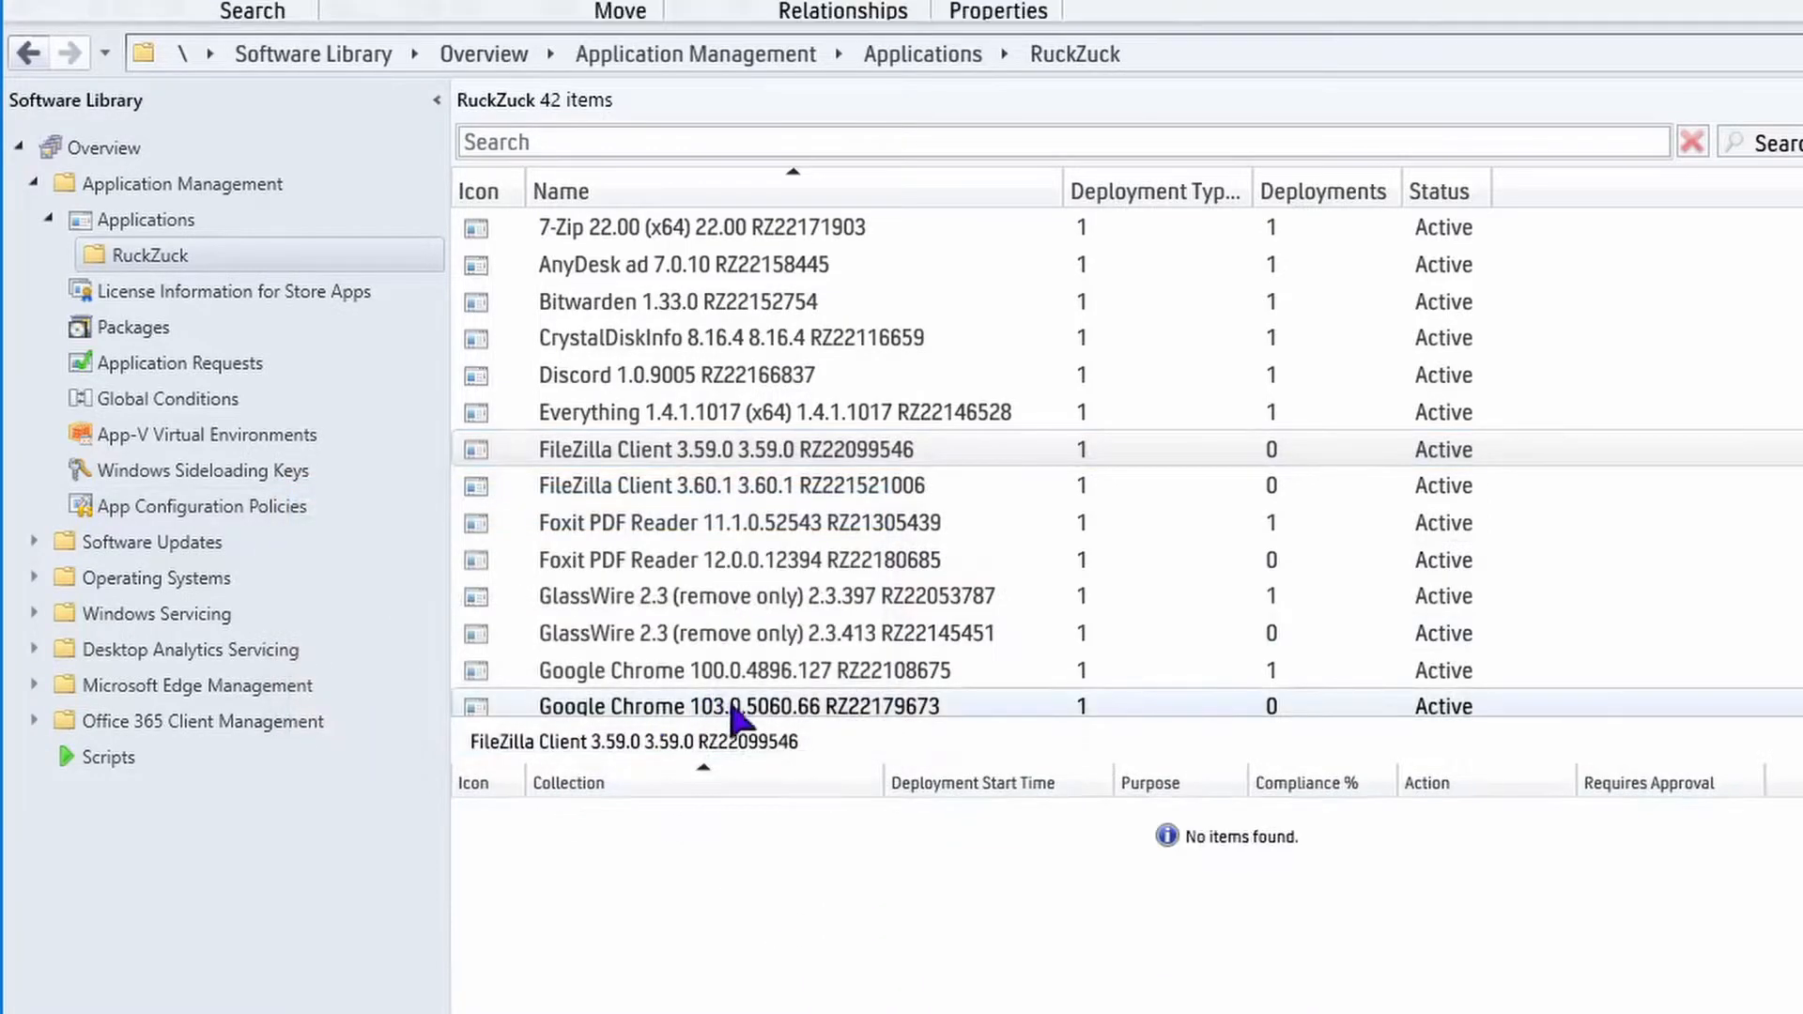
Permanently delete the FileZilla Client 3.59.0 application from the RuckZuck folder.
right_click(785, 450)
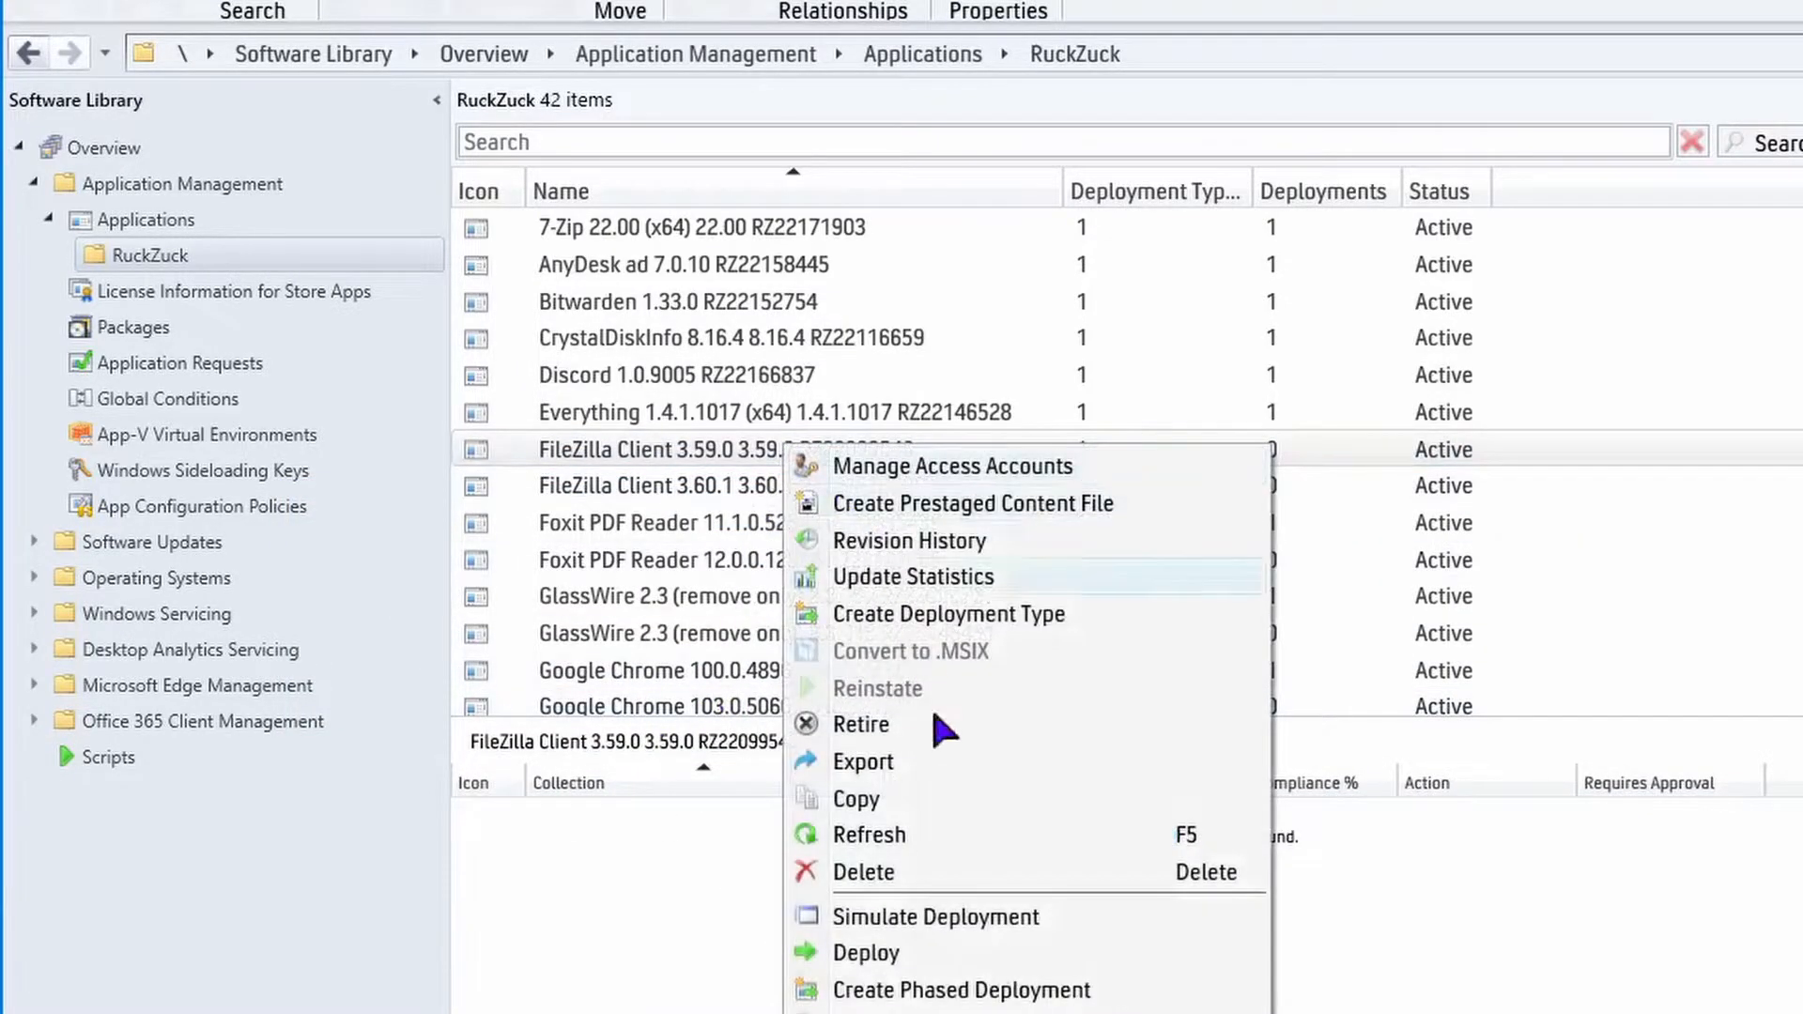
click(865, 872)
click(681, 723)
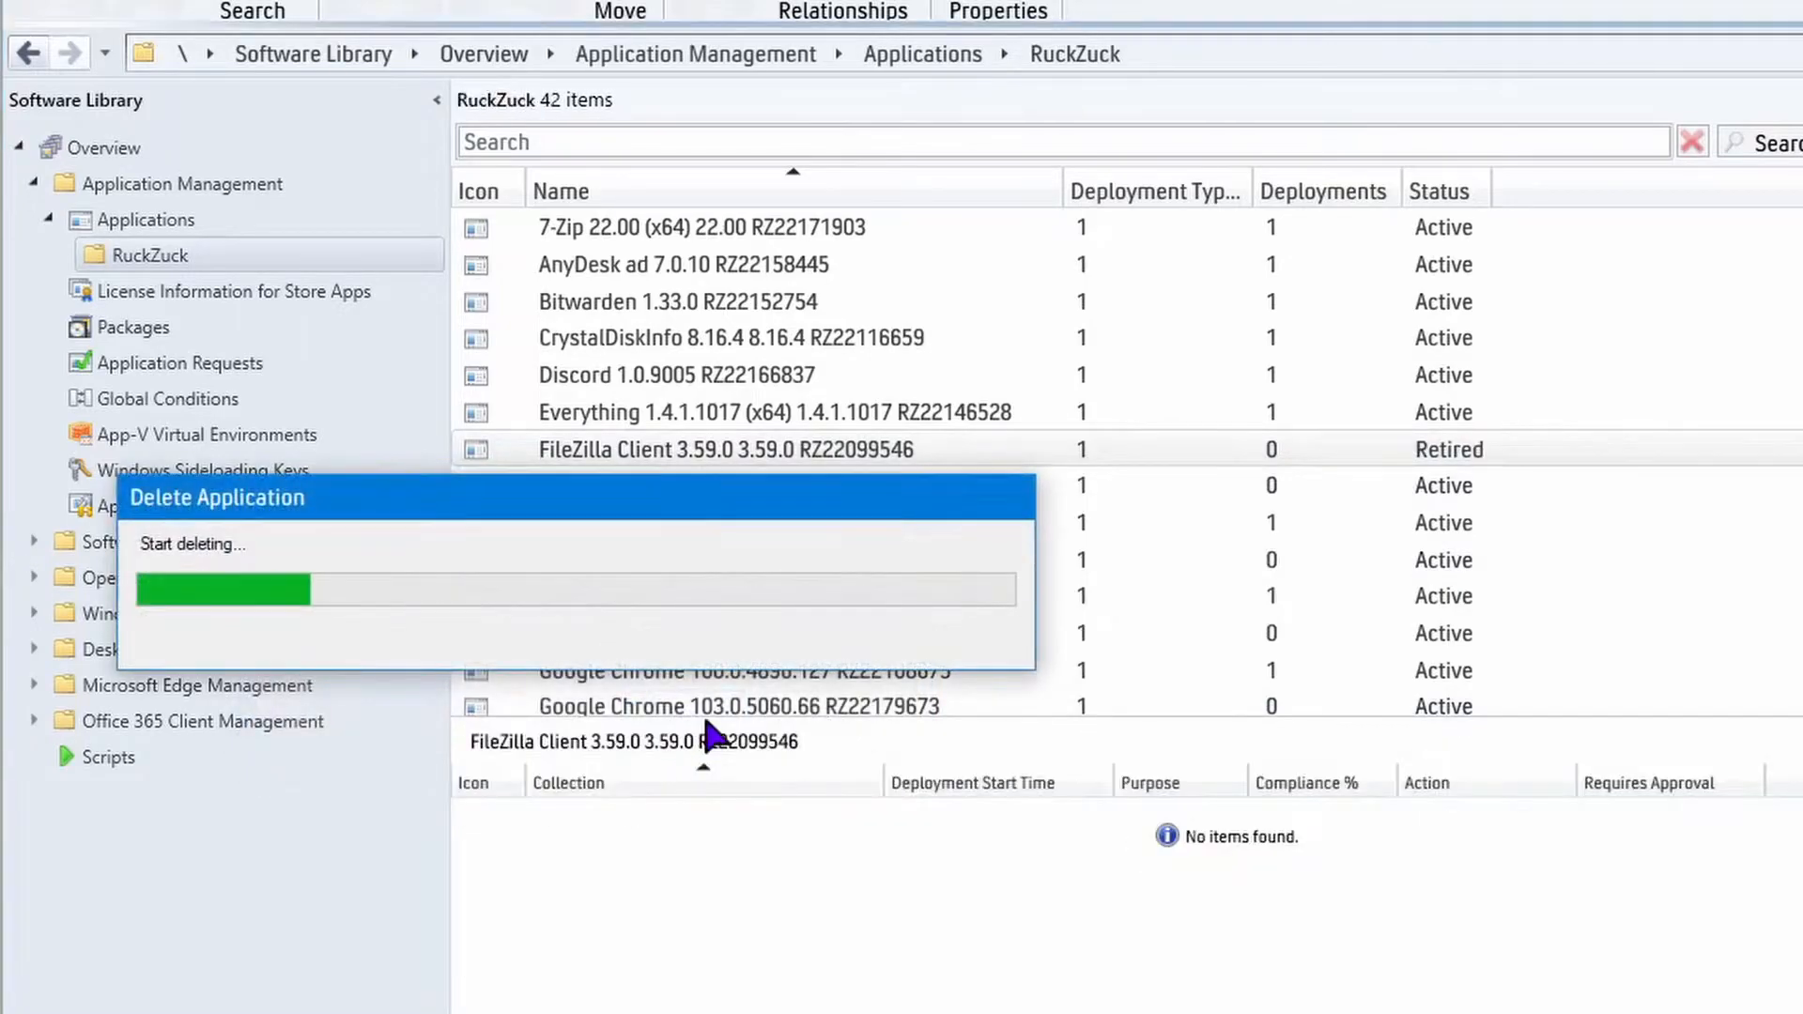
Start a deployment of FileZilla Client 3.60.1 targeting the All Workstations device collection.
click(669, 484)
click(669, 451)
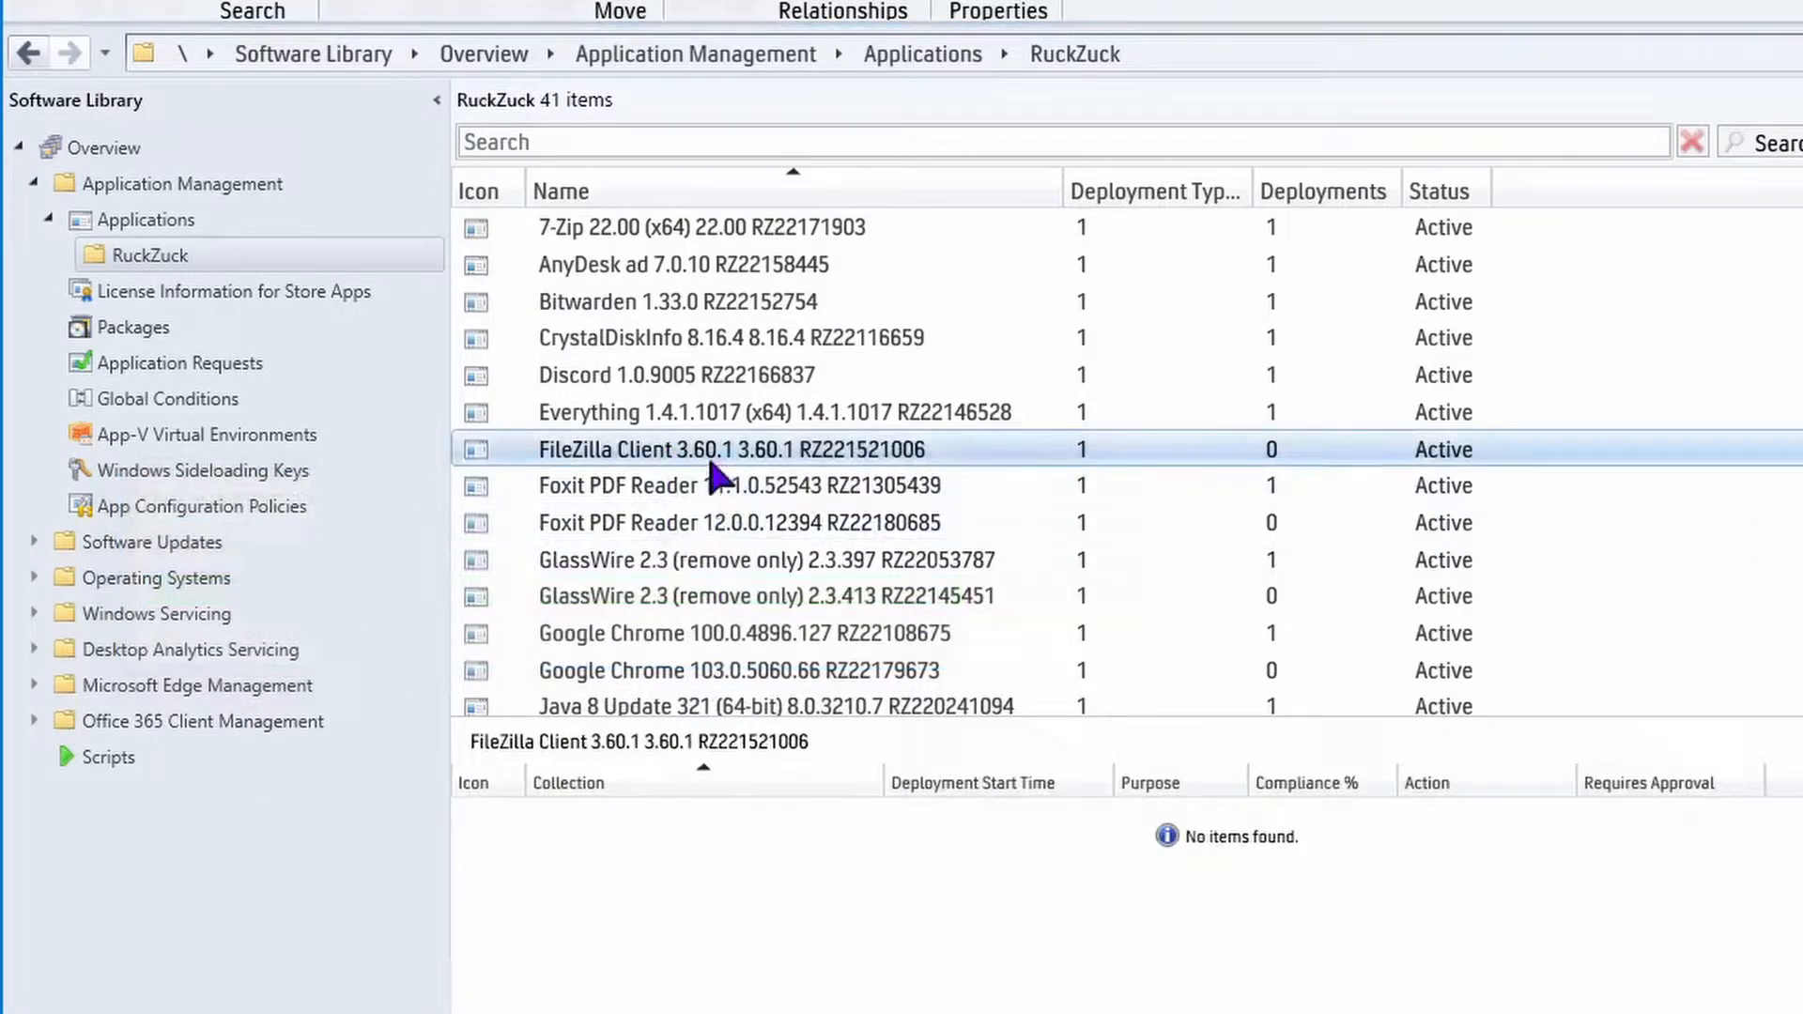
right_click(696, 462)
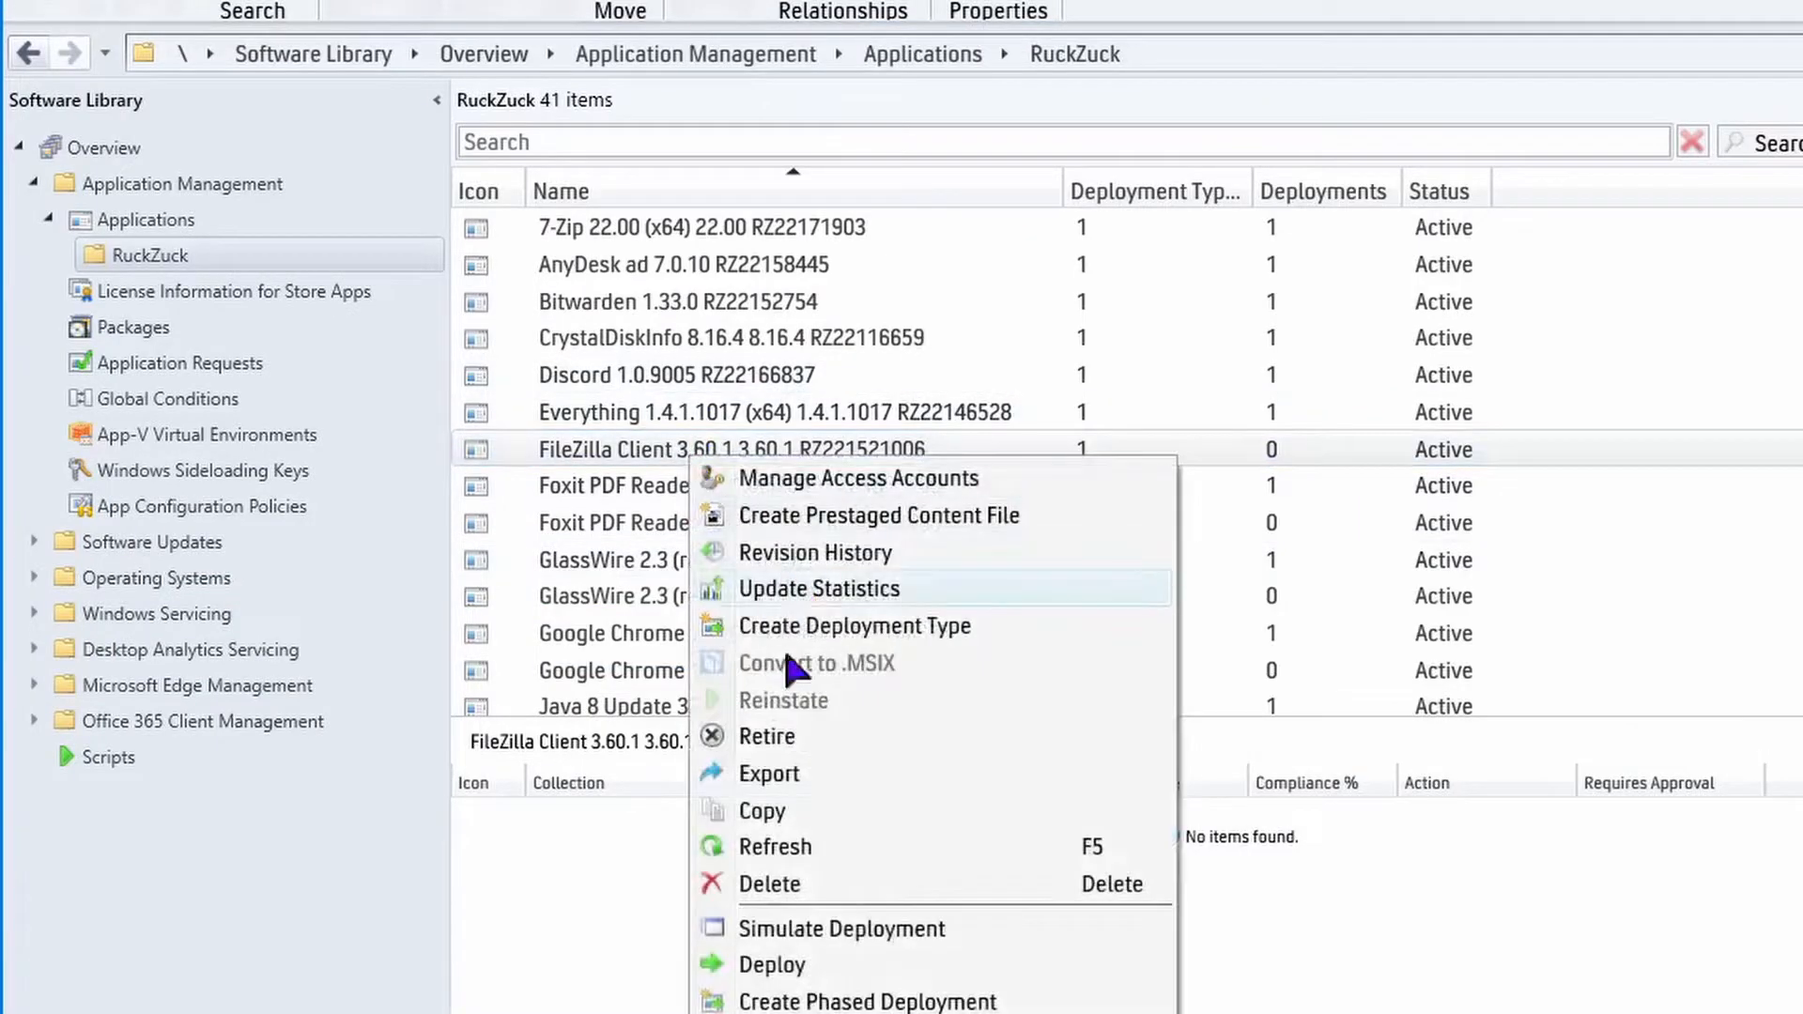
click(770, 967)
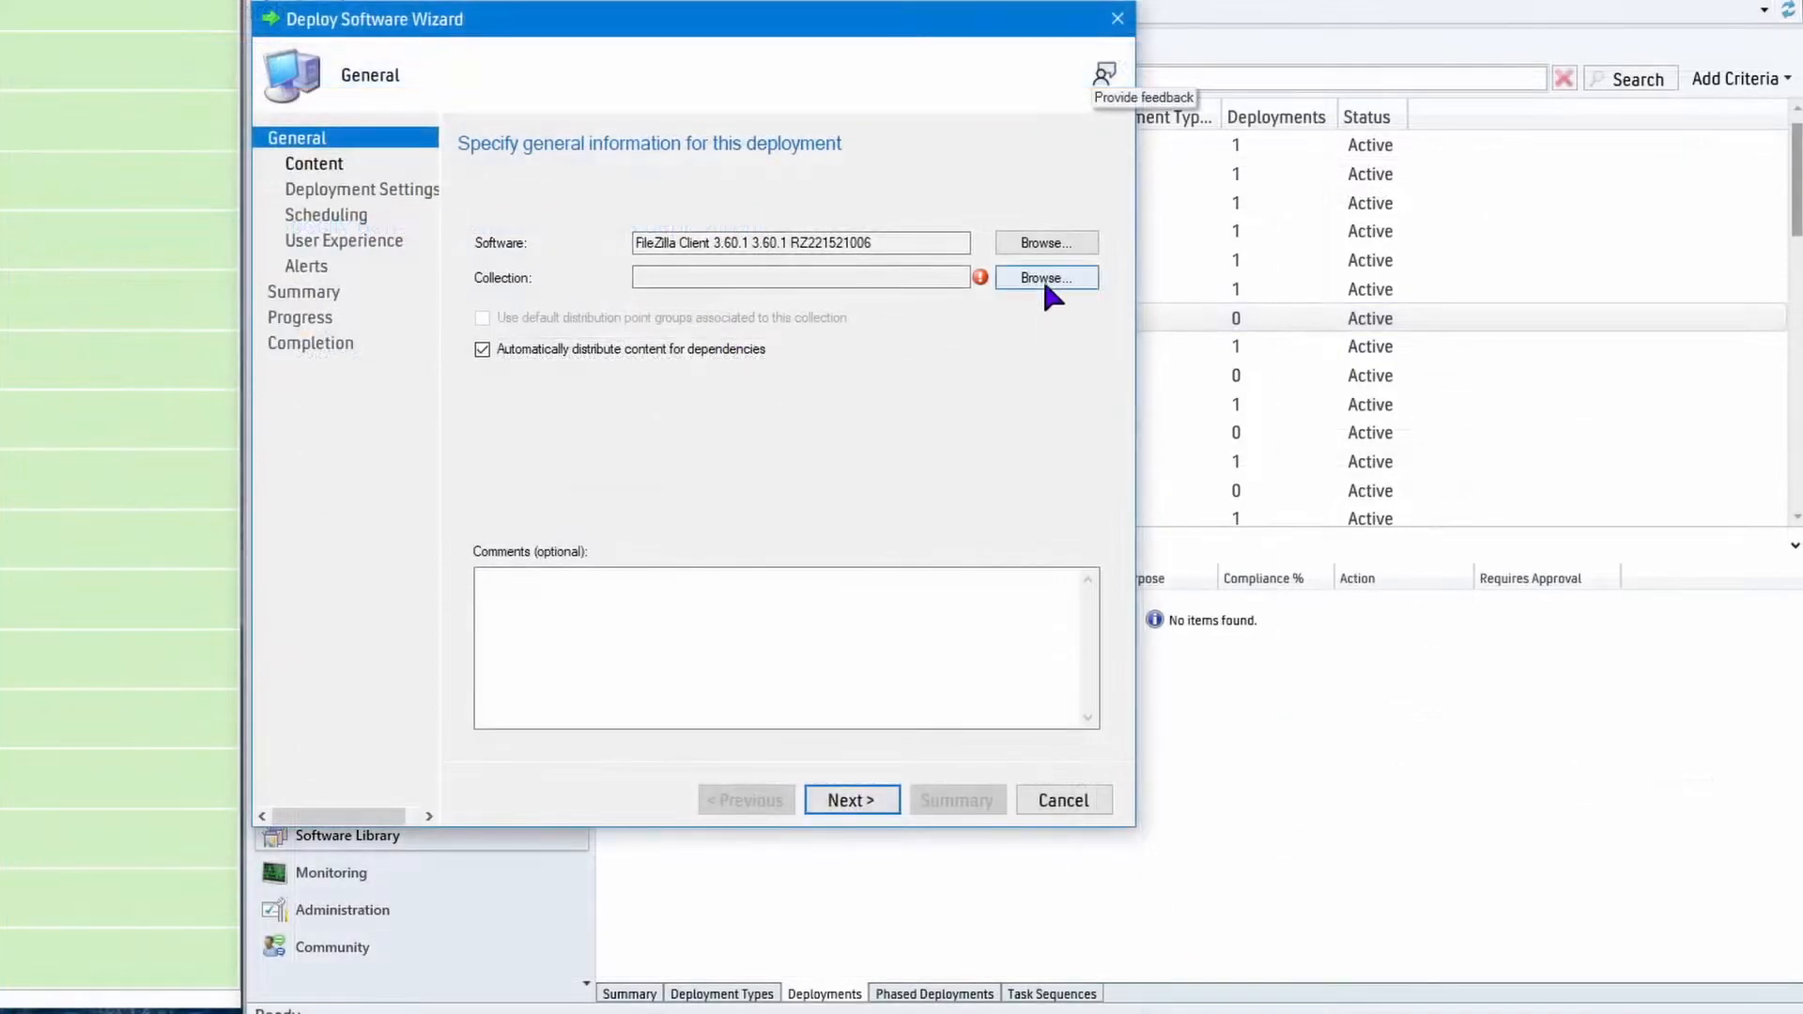
click(1043, 280)
click(340, 199)
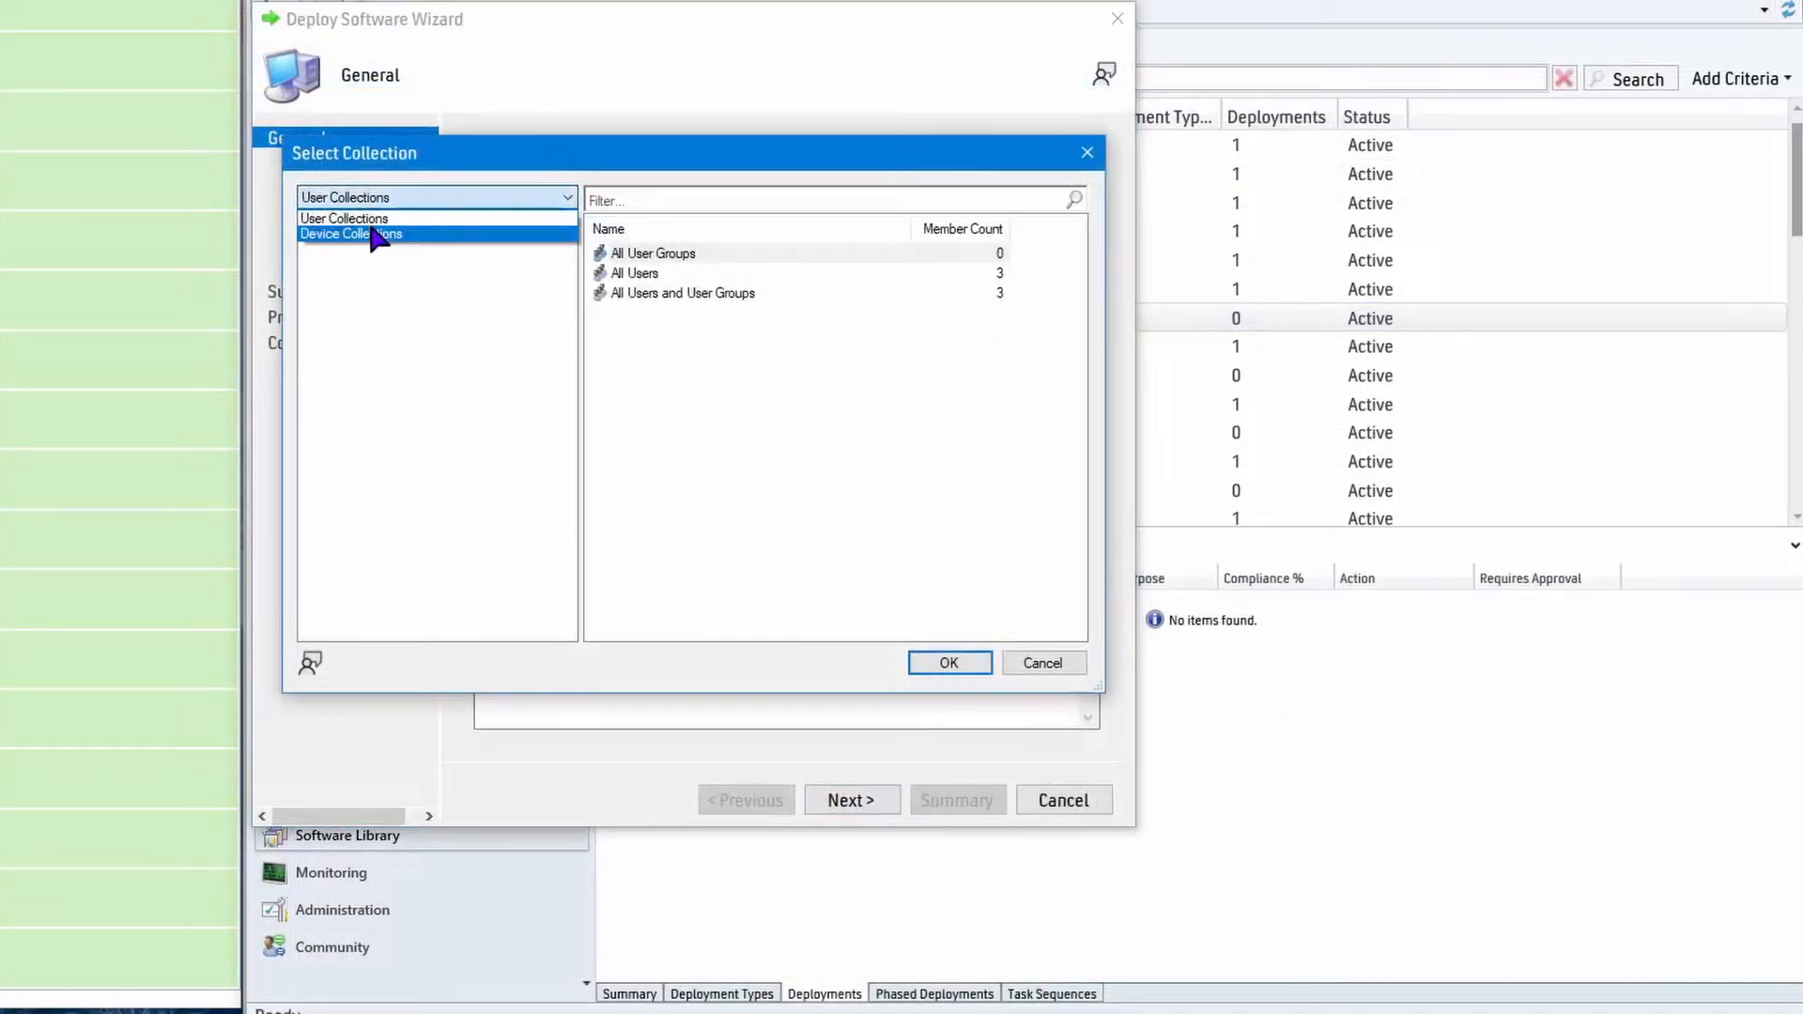
click(376, 235)
click(684, 356)
click(967, 660)
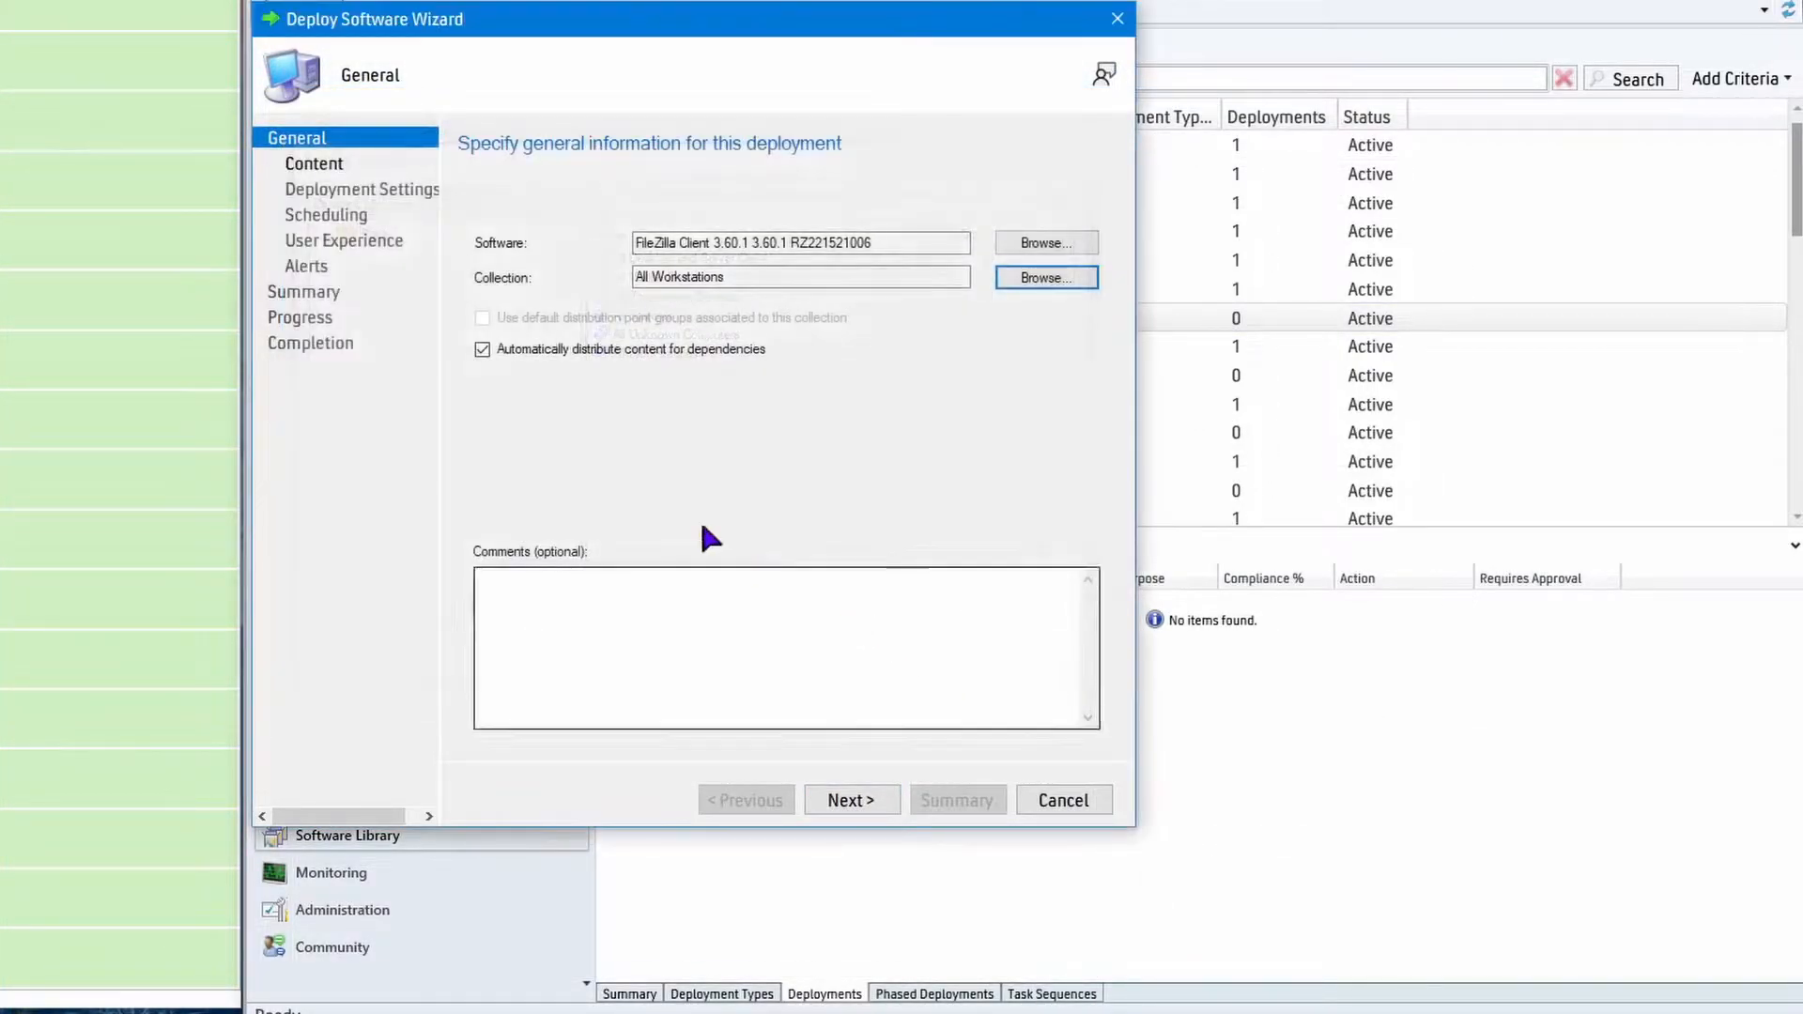
Add the distribution point SCCM.JULIA.TECHSPOT as the content destination for the FileZilla Client 3.60.1 deployment.
click(856, 798)
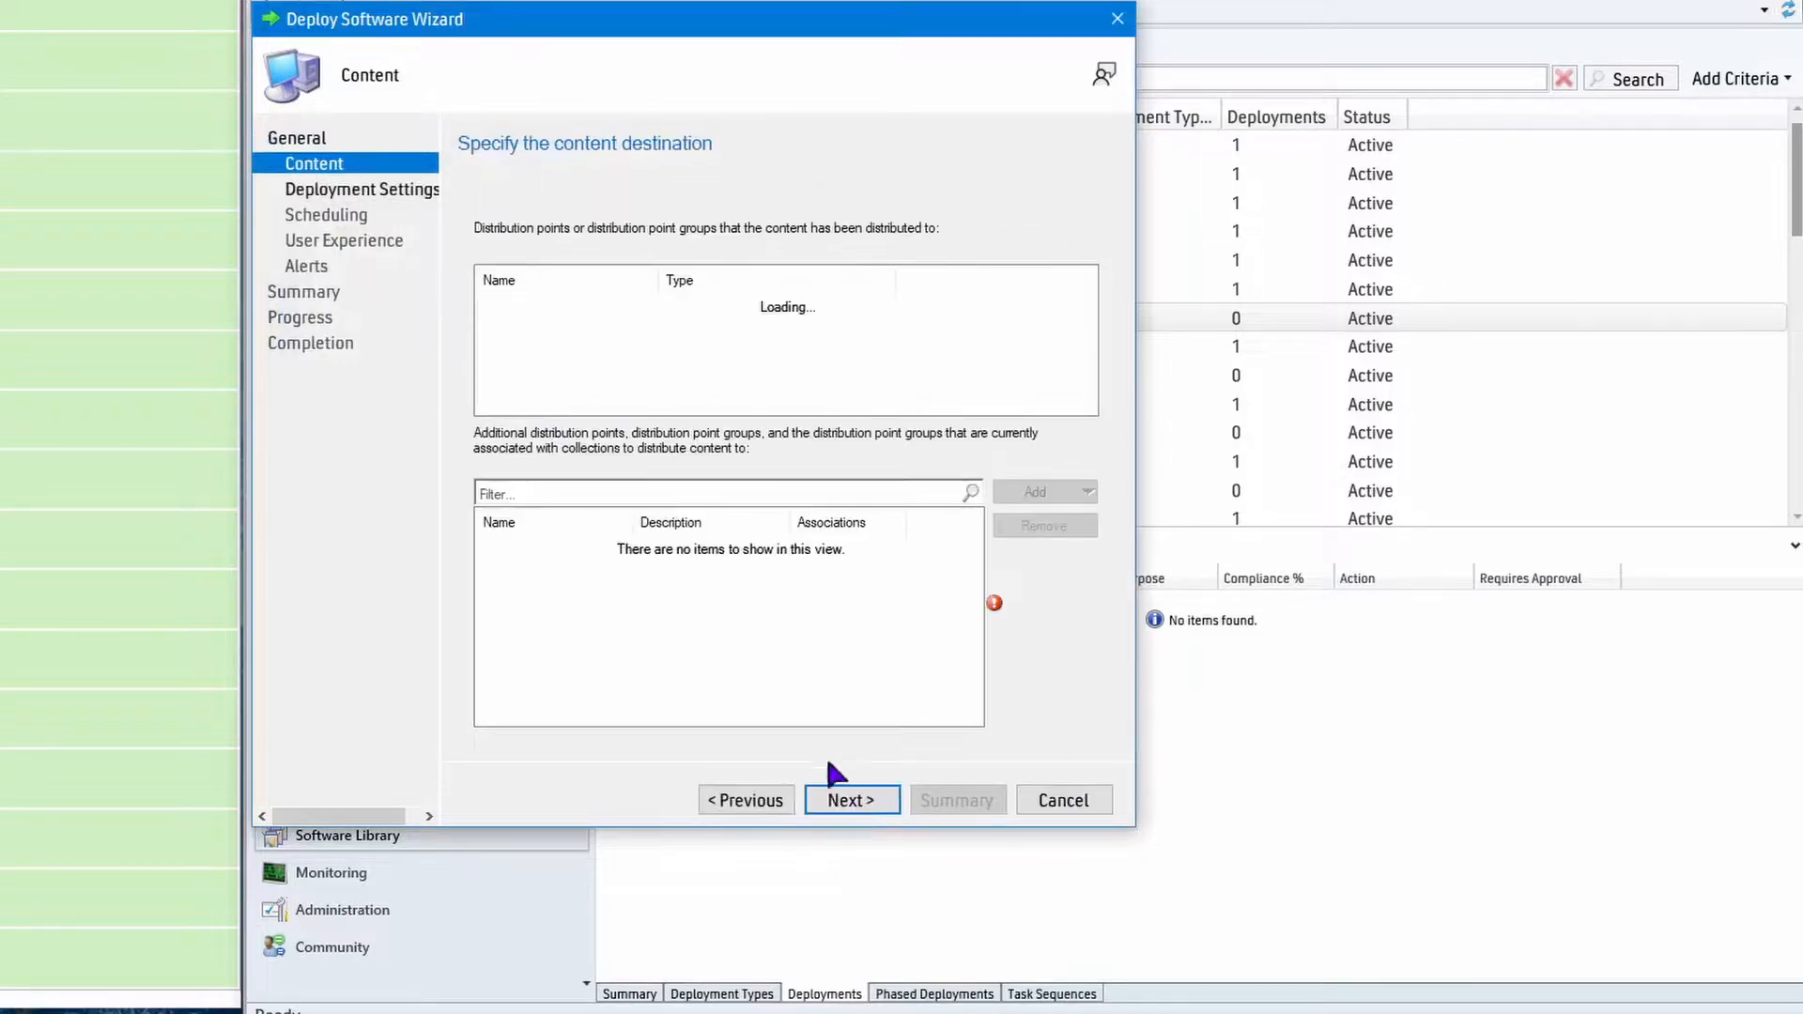
click(1080, 493)
click(1094, 520)
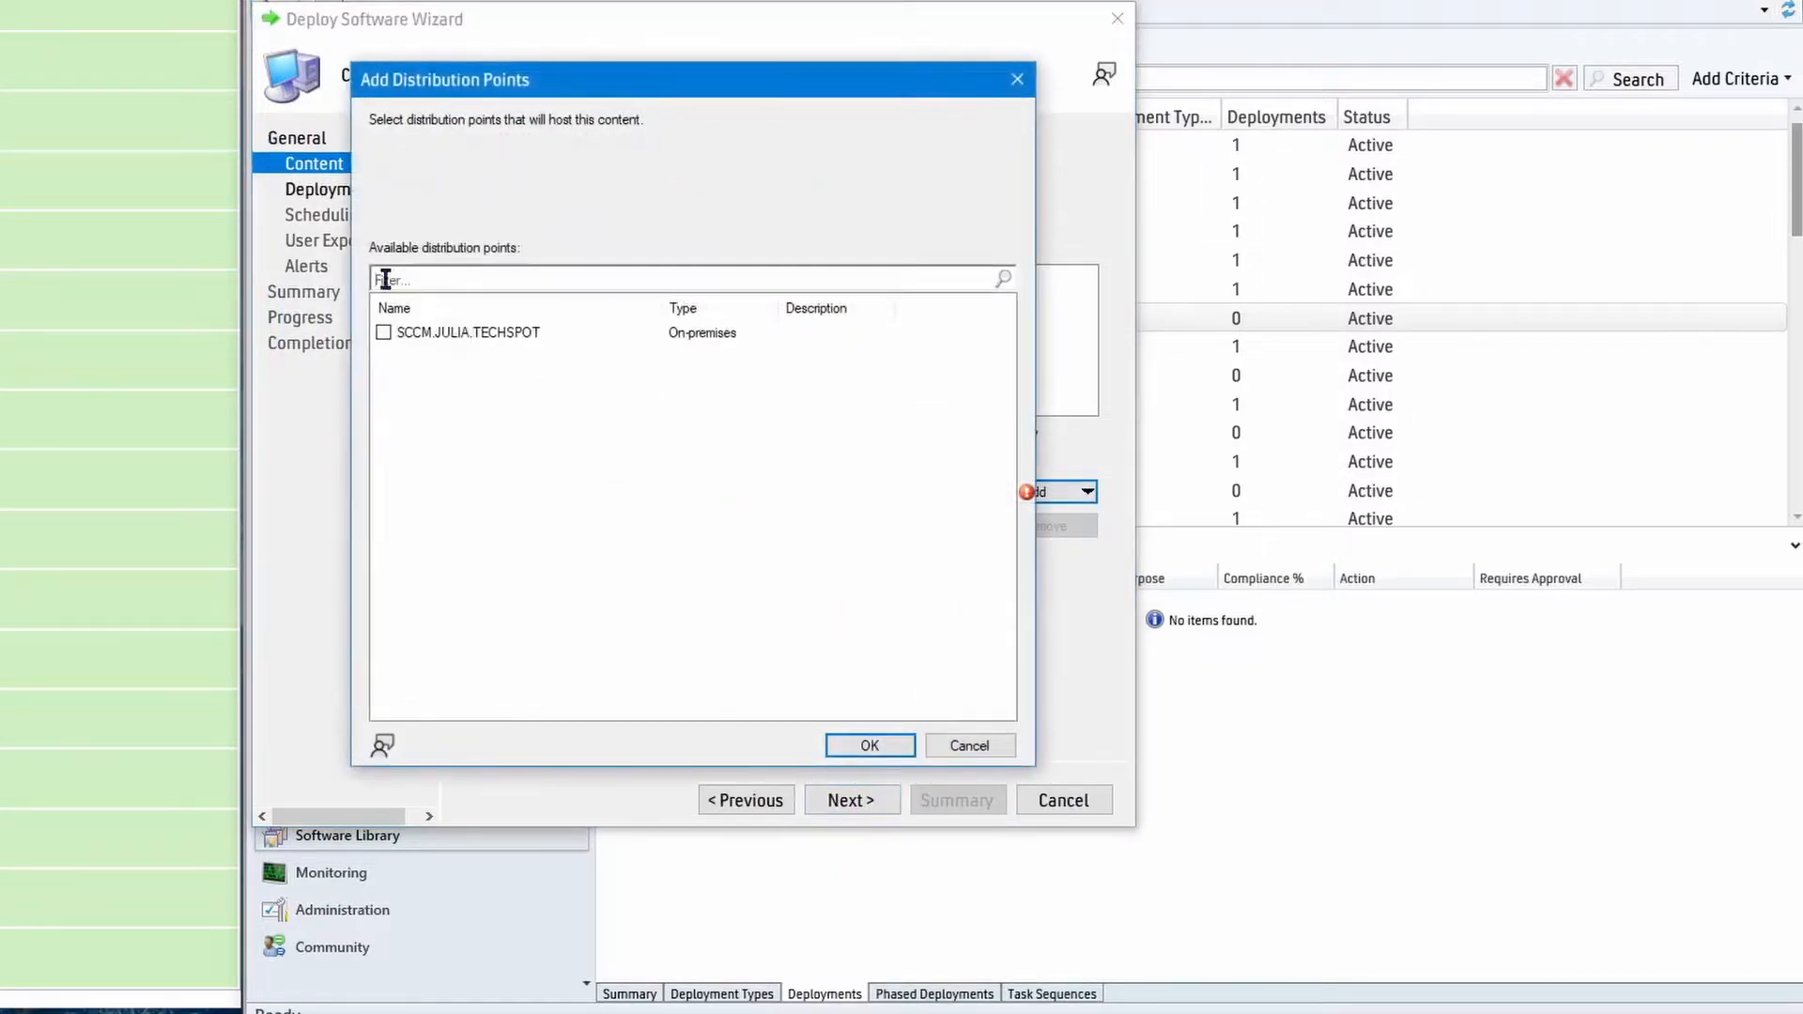
click(869, 745)
click(856, 799)
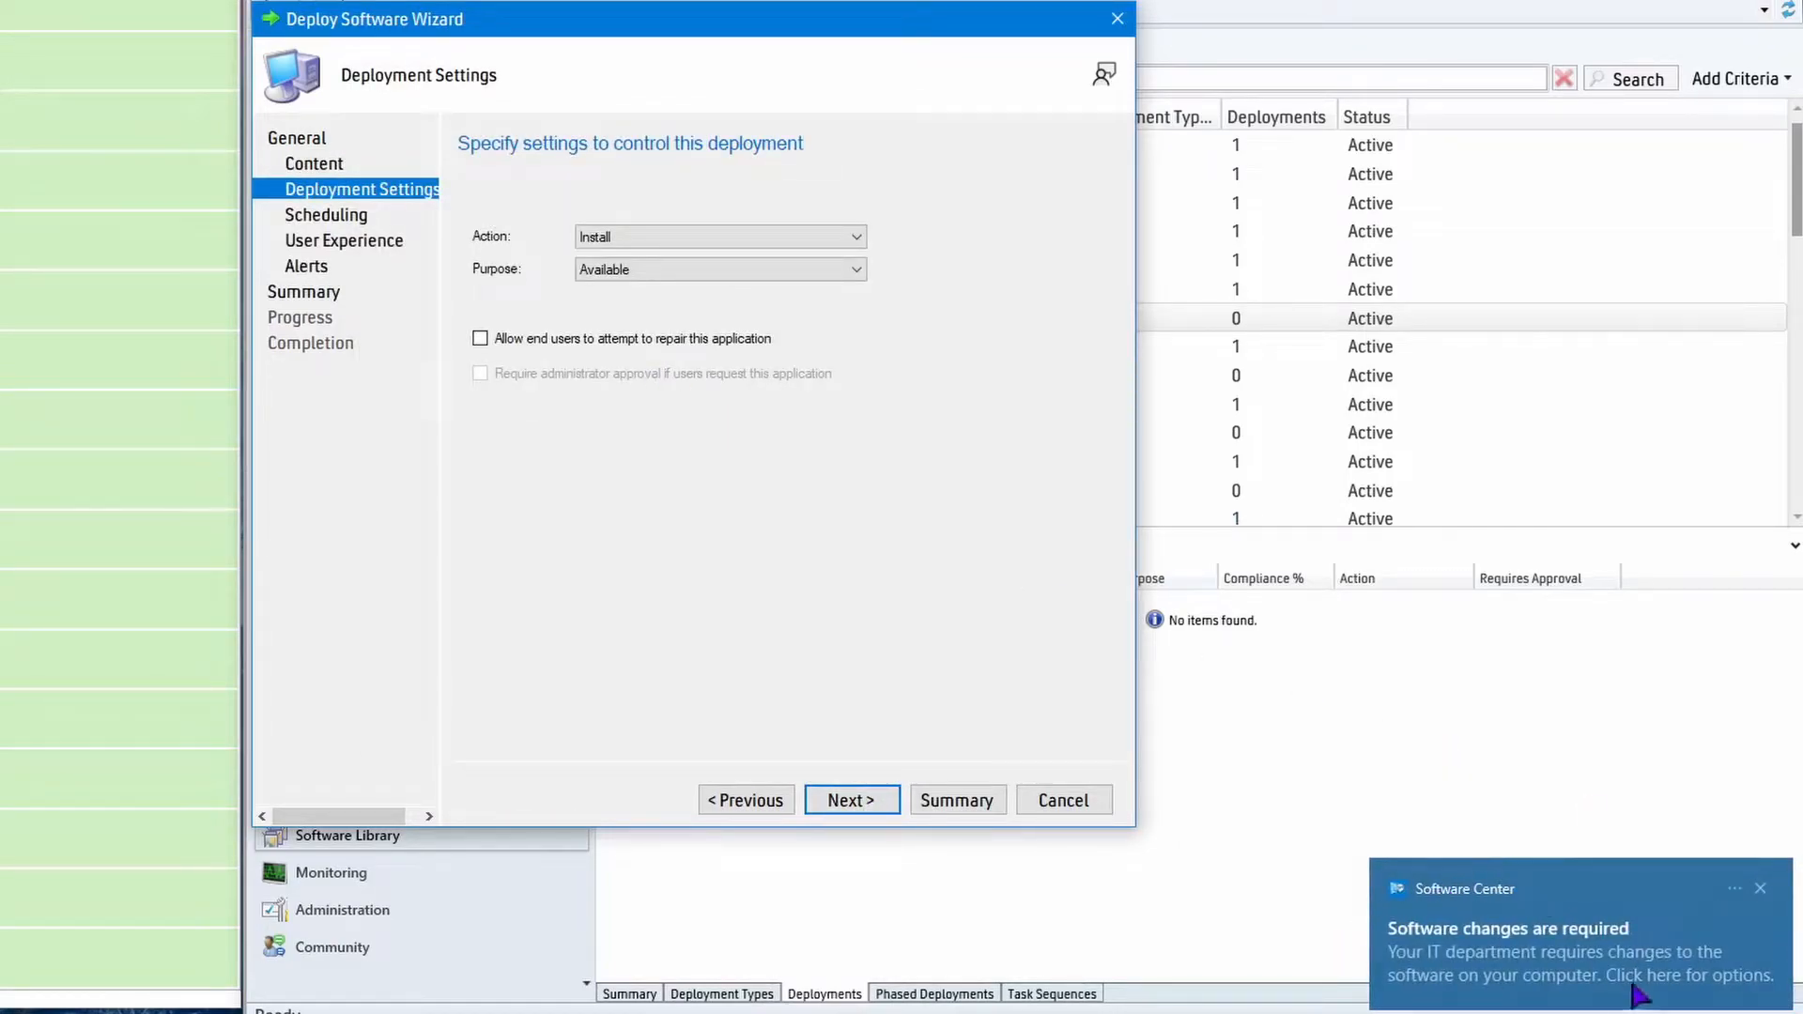
Open Software Center from its notification to check the installation status, then minimize it.
click(1534, 954)
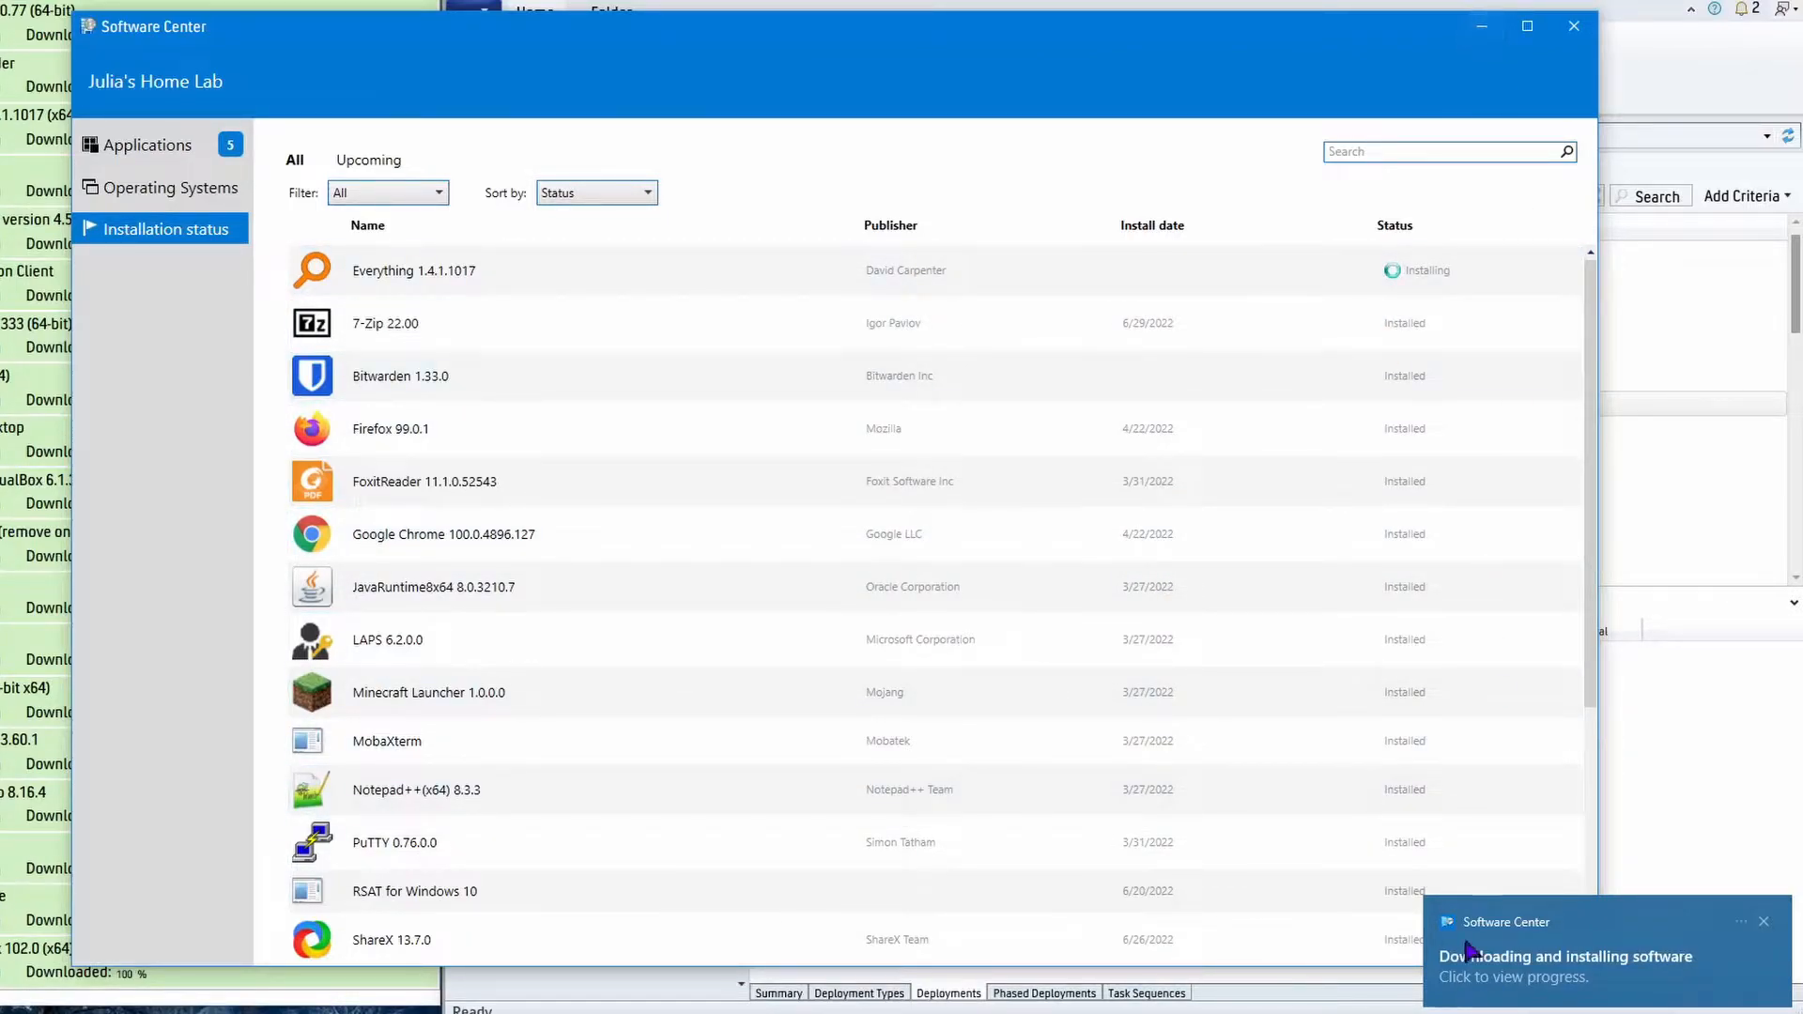
click(1478, 26)
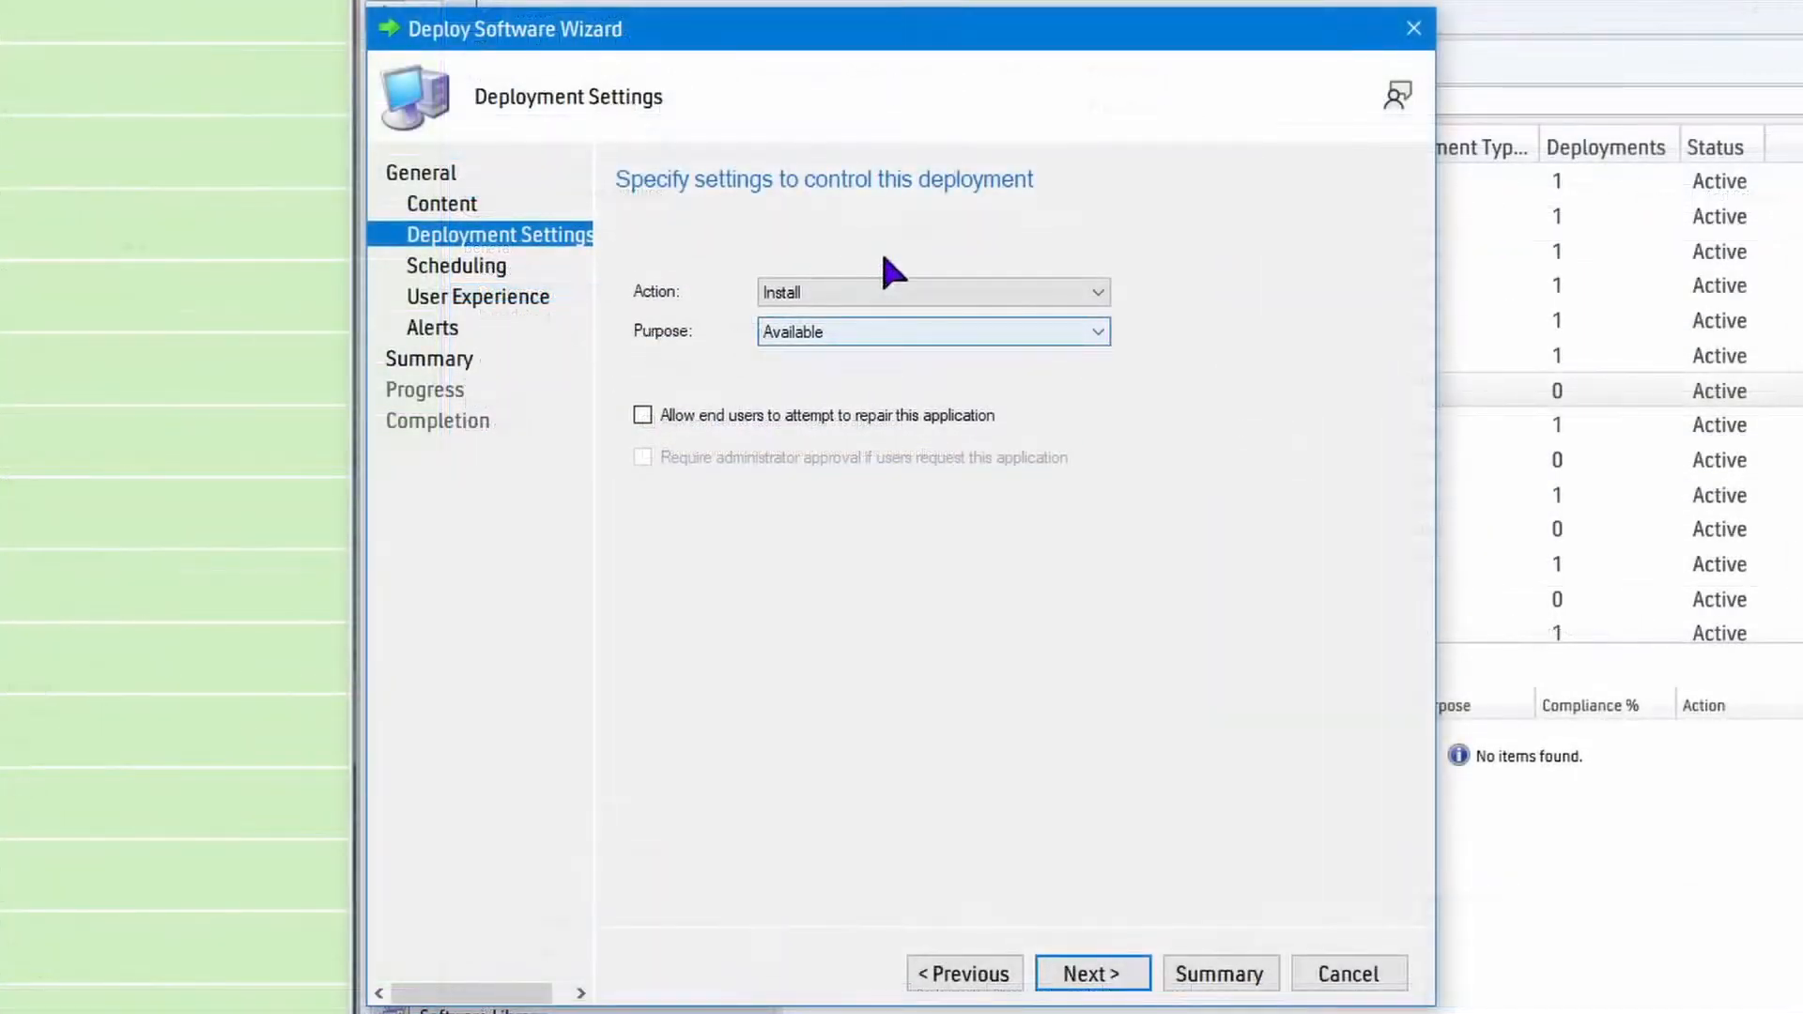
Complete the FileZilla Client 3.60.1 deployment with action Install, purpose Available and the default scheduling, user experience and alert settings.
click(1118, 953)
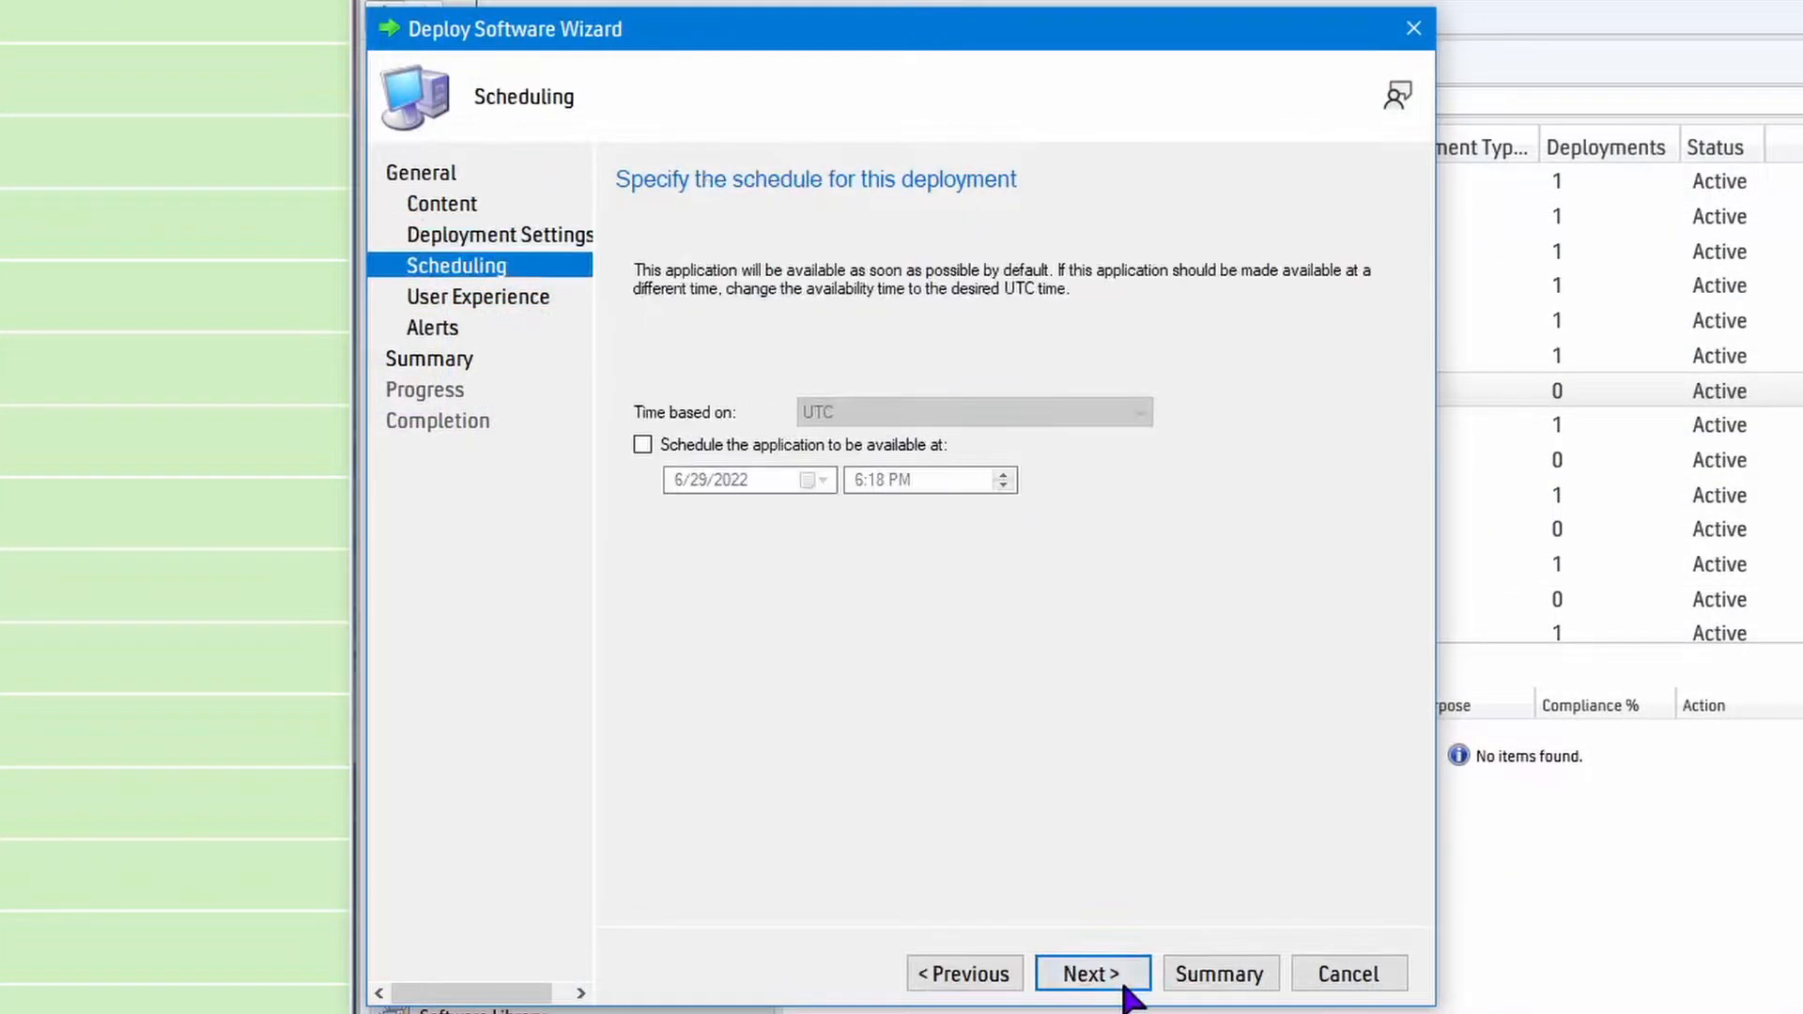
click(1117, 977)
click(1117, 976)
click(1118, 976)
click(1117, 977)
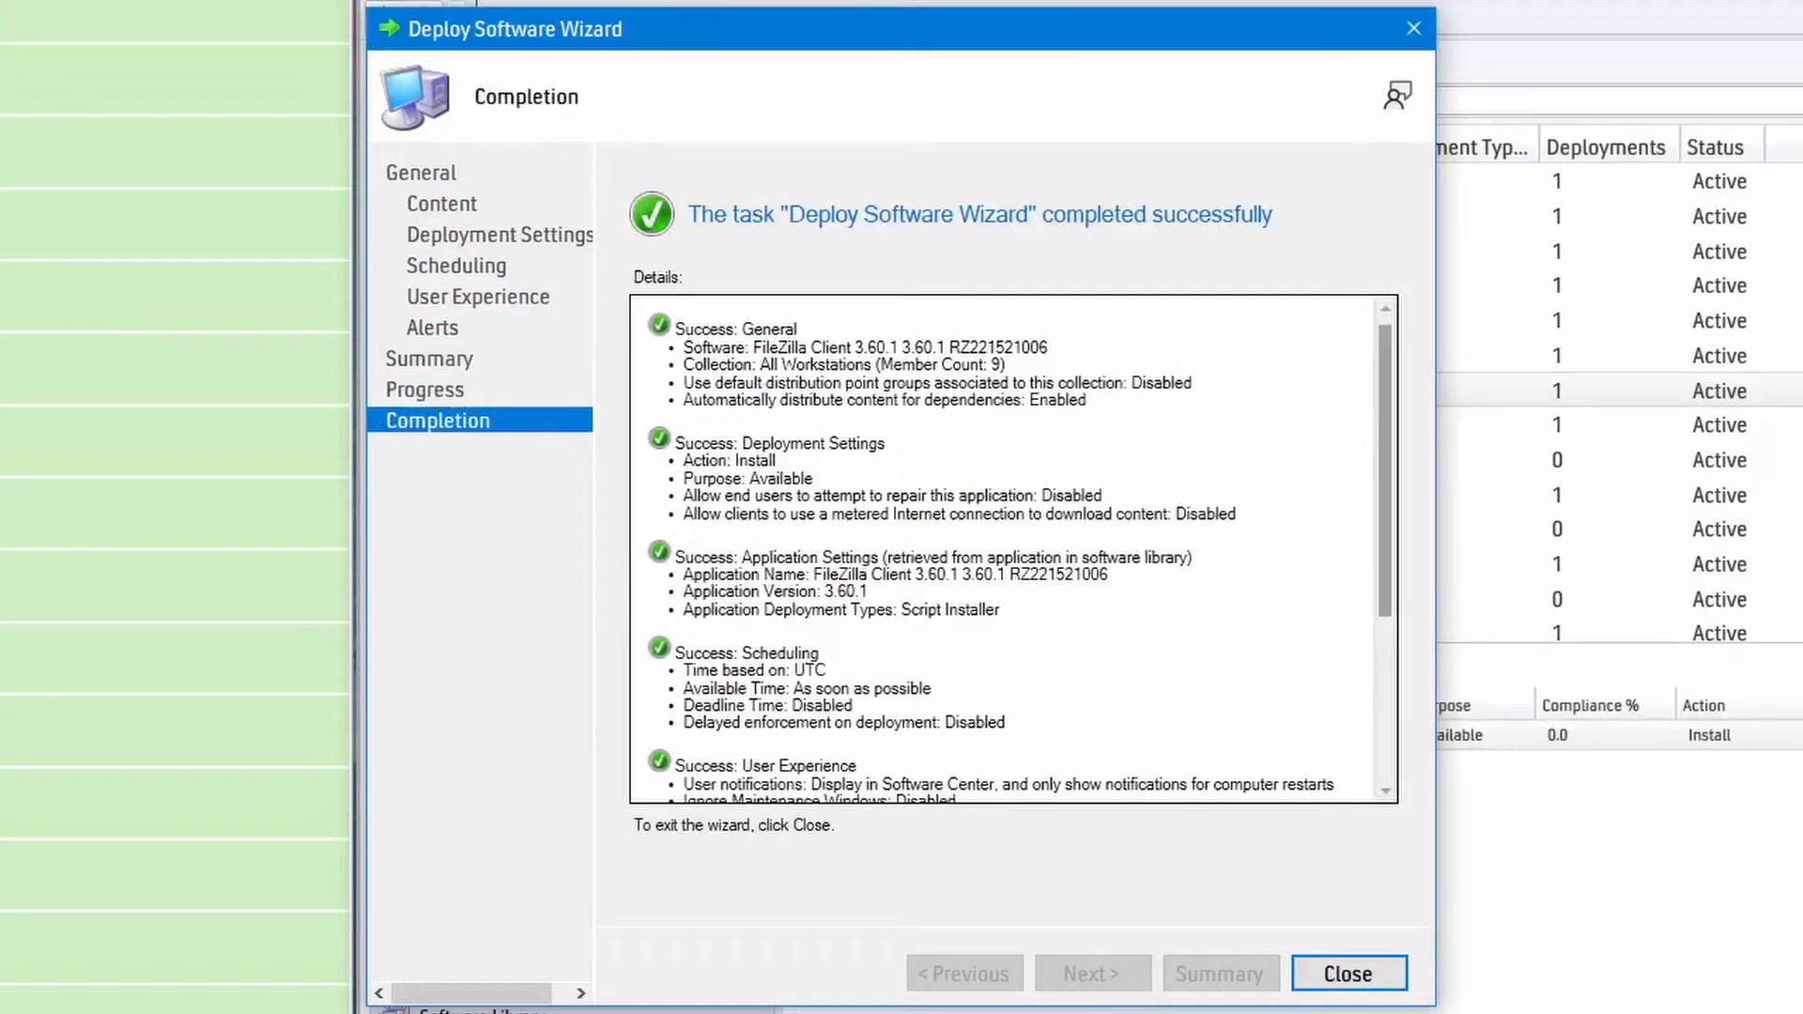
click(1350, 974)
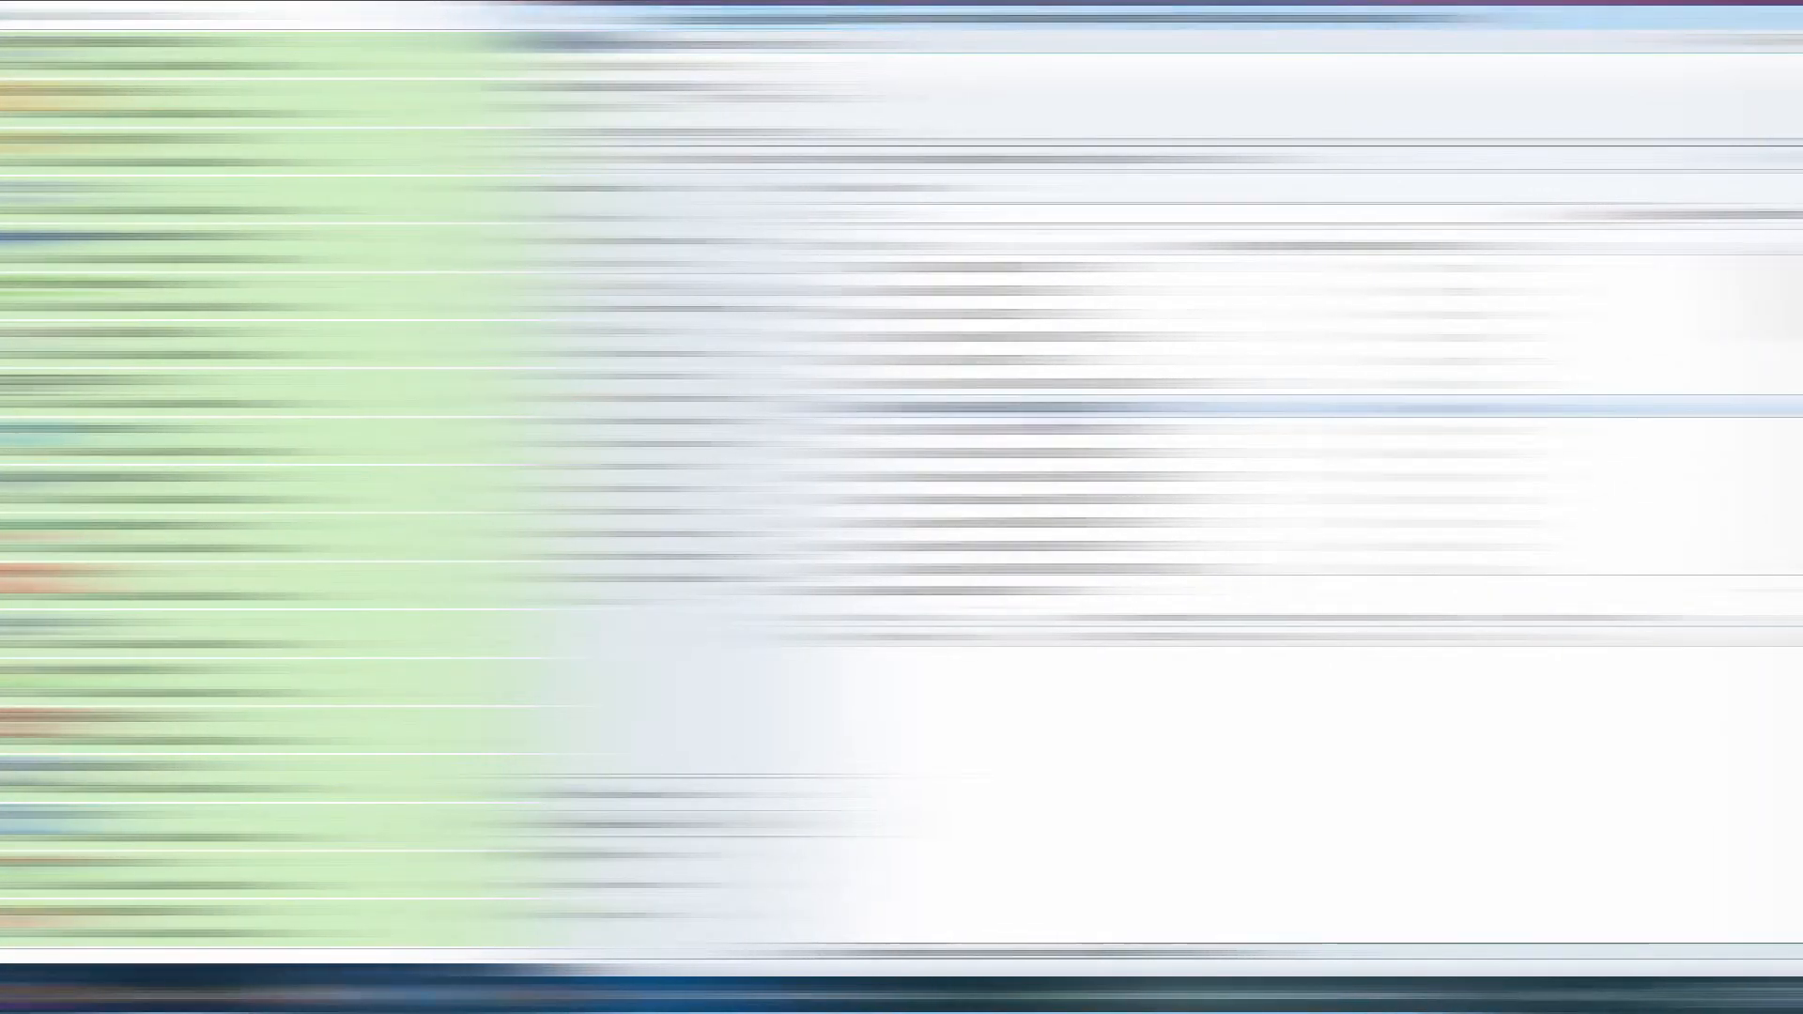
Delete the All Workstations deployment of Foxit PDF Reader 11.1.0.52543 and permanently delete that application.
click(1051, 430)
right_click(913, 637)
click(950, 718)
click(962, 589)
right_click(1020, 431)
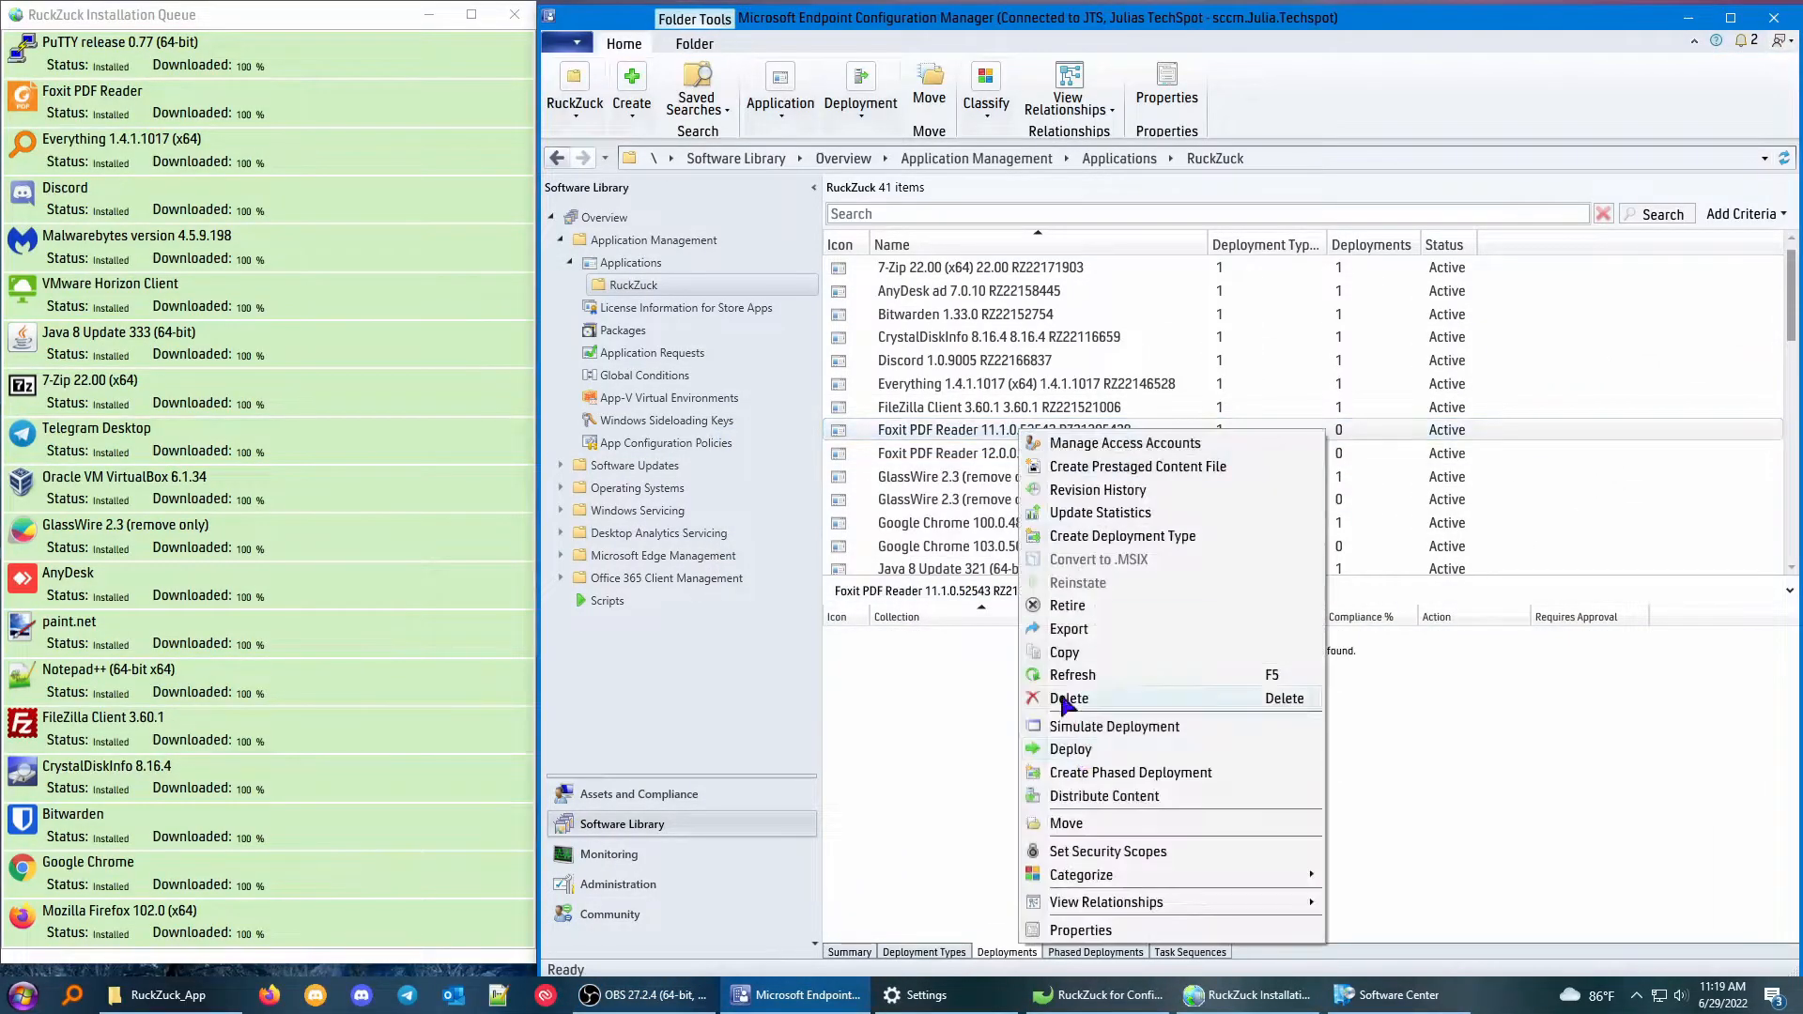
click(1062, 698)
click(956, 588)
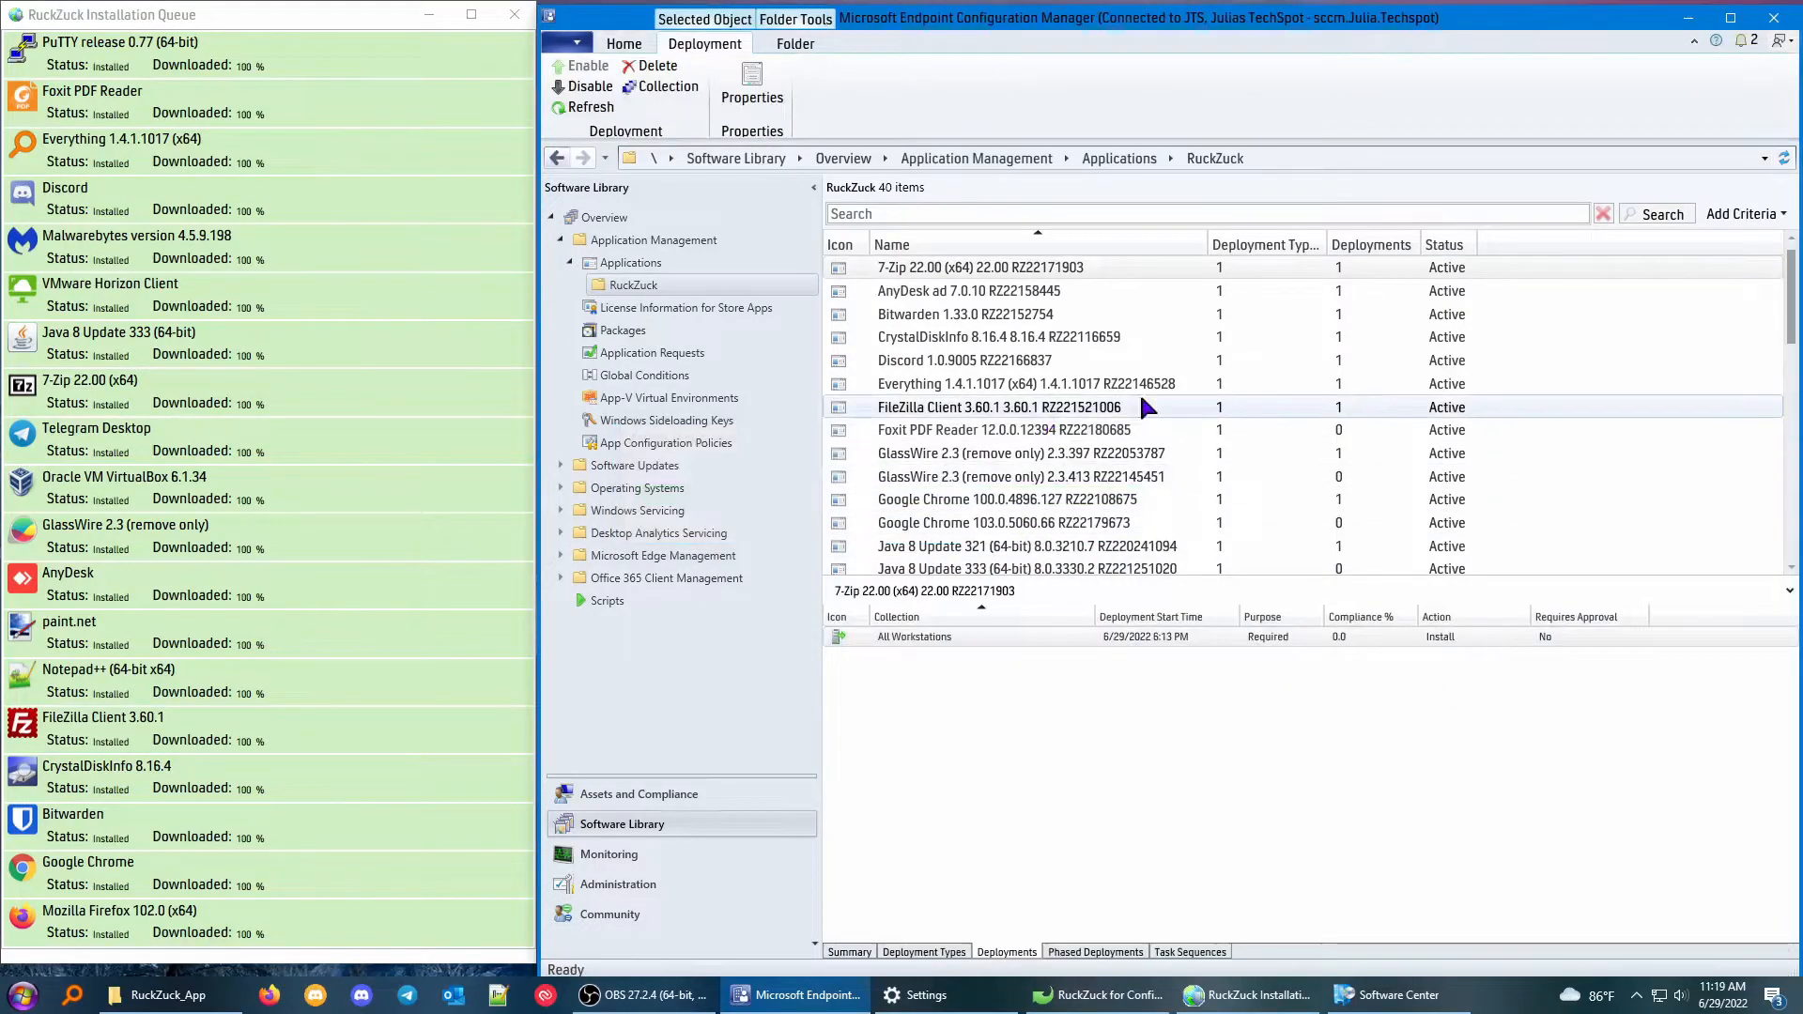
Start a deployment of Foxit PDF Reader 12.0.0.12394 targeting the All Workstations device collection.
click(1080, 430)
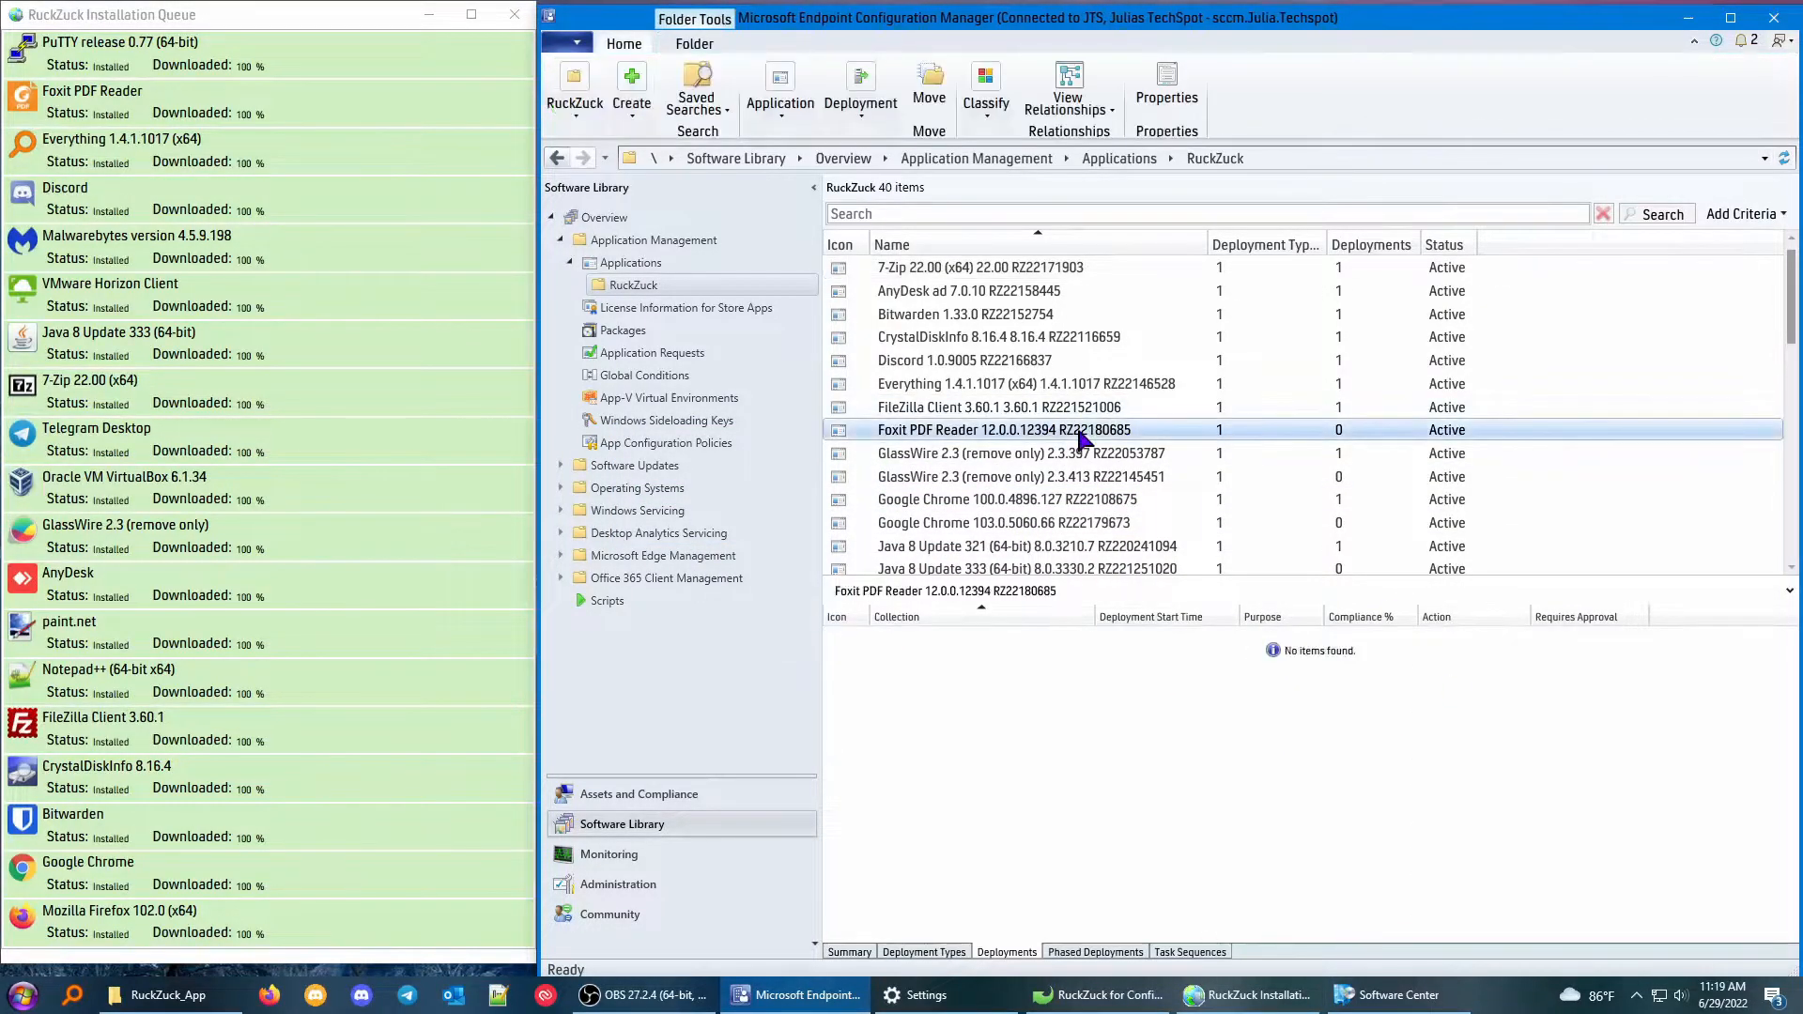
right_click(1082, 432)
click(1129, 750)
click(1211, 383)
click(892, 435)
click(1108, 686)
click(1042, 796)
Add distribution point SCCM.JULIA.TECHSPOT as the content destination and complete the Foxit PDF Reader 12.0.0.12394 deployment.
click(1193, 547)
click(1197, 568)
click(652, 418)
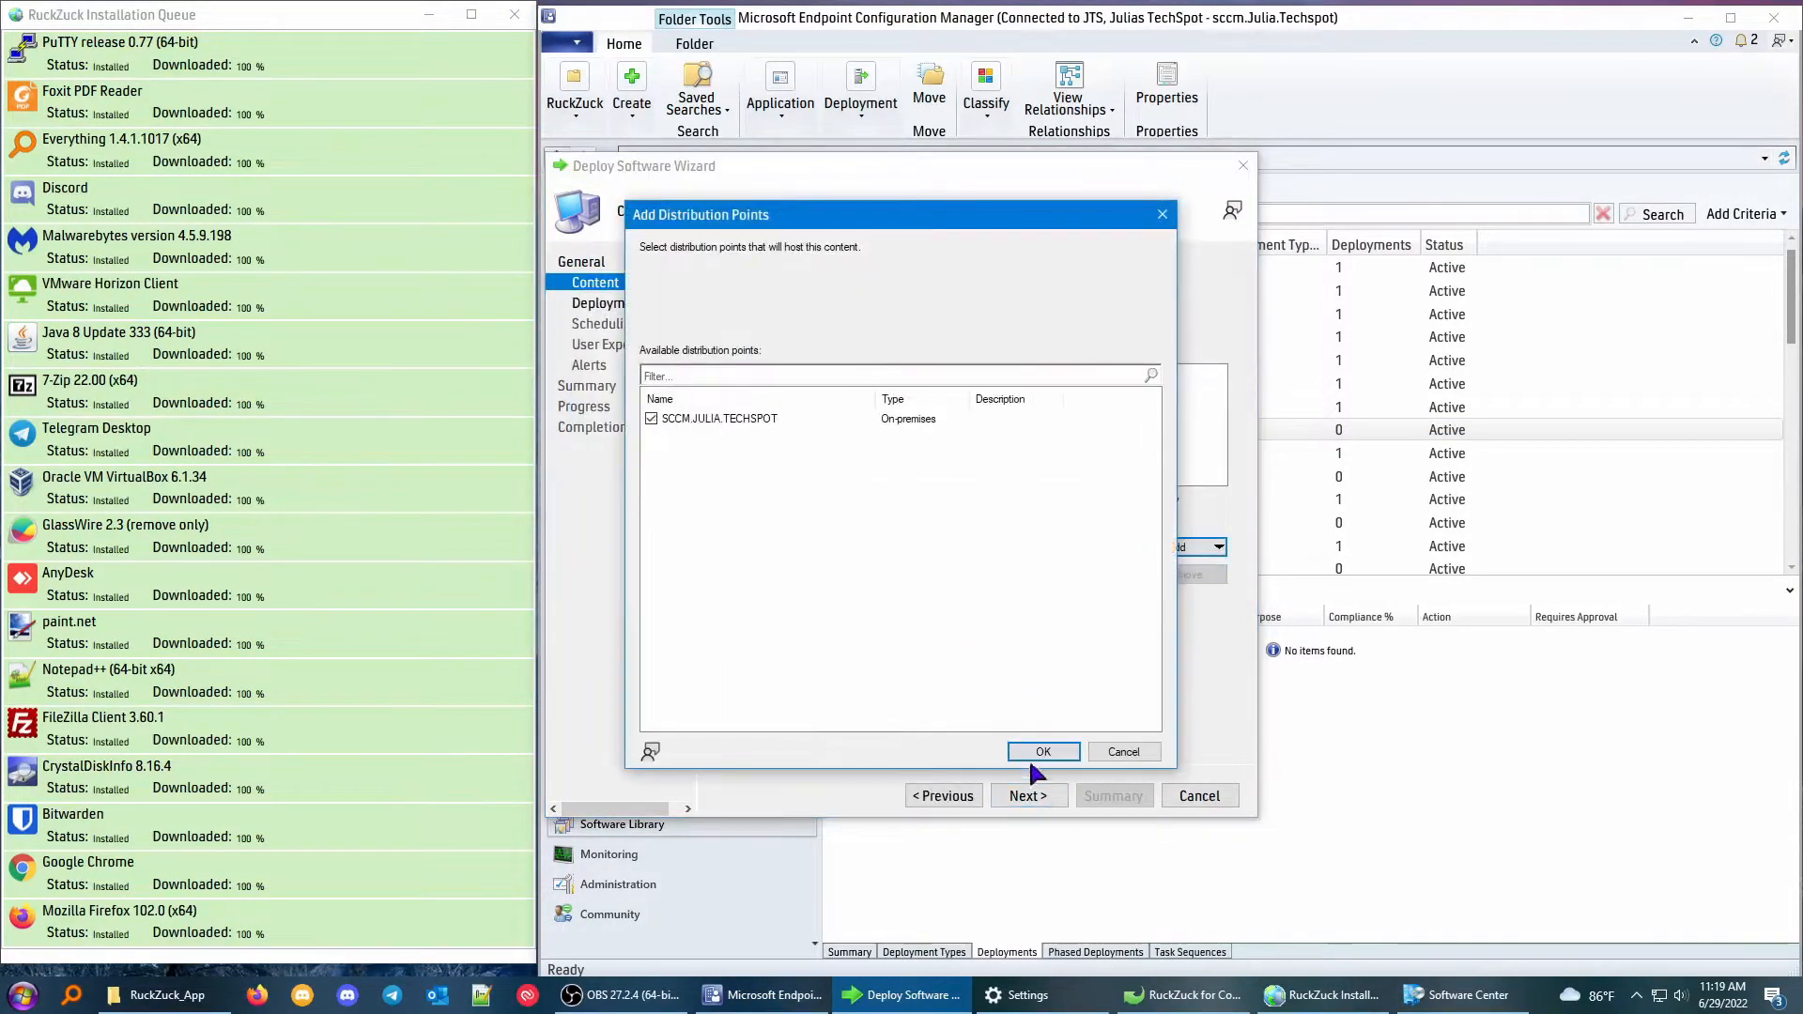
click(1040, 751)
click(1028, 795)
click(1028, 795)
click(1028, 796)
click(1028, 795)
click(1026, 795)
click(1026, 795)
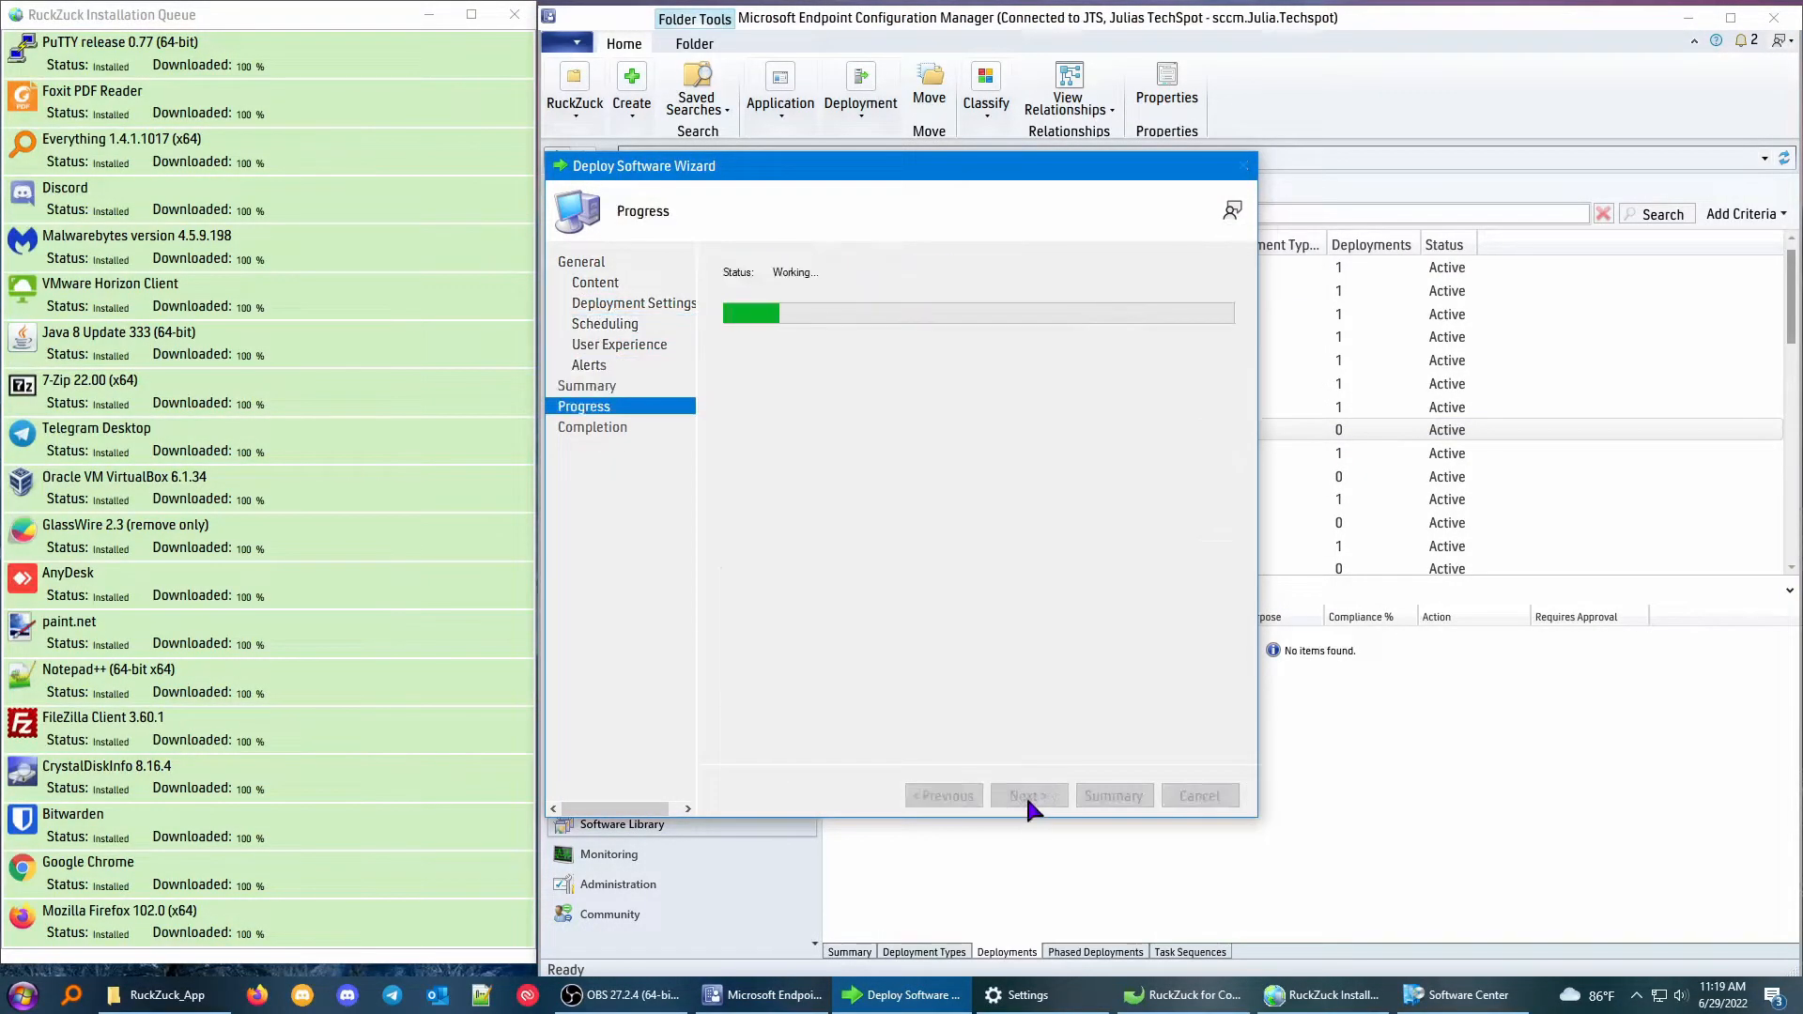
click(1214, 793)
Delete the deployment of GlassWire 2.3.397 and permanently delete that application.
click(1089, 455)
right_click(850, 636)
click(920, 709)
click(952, 571)
right_click(967, 458)
click(1020, 723)
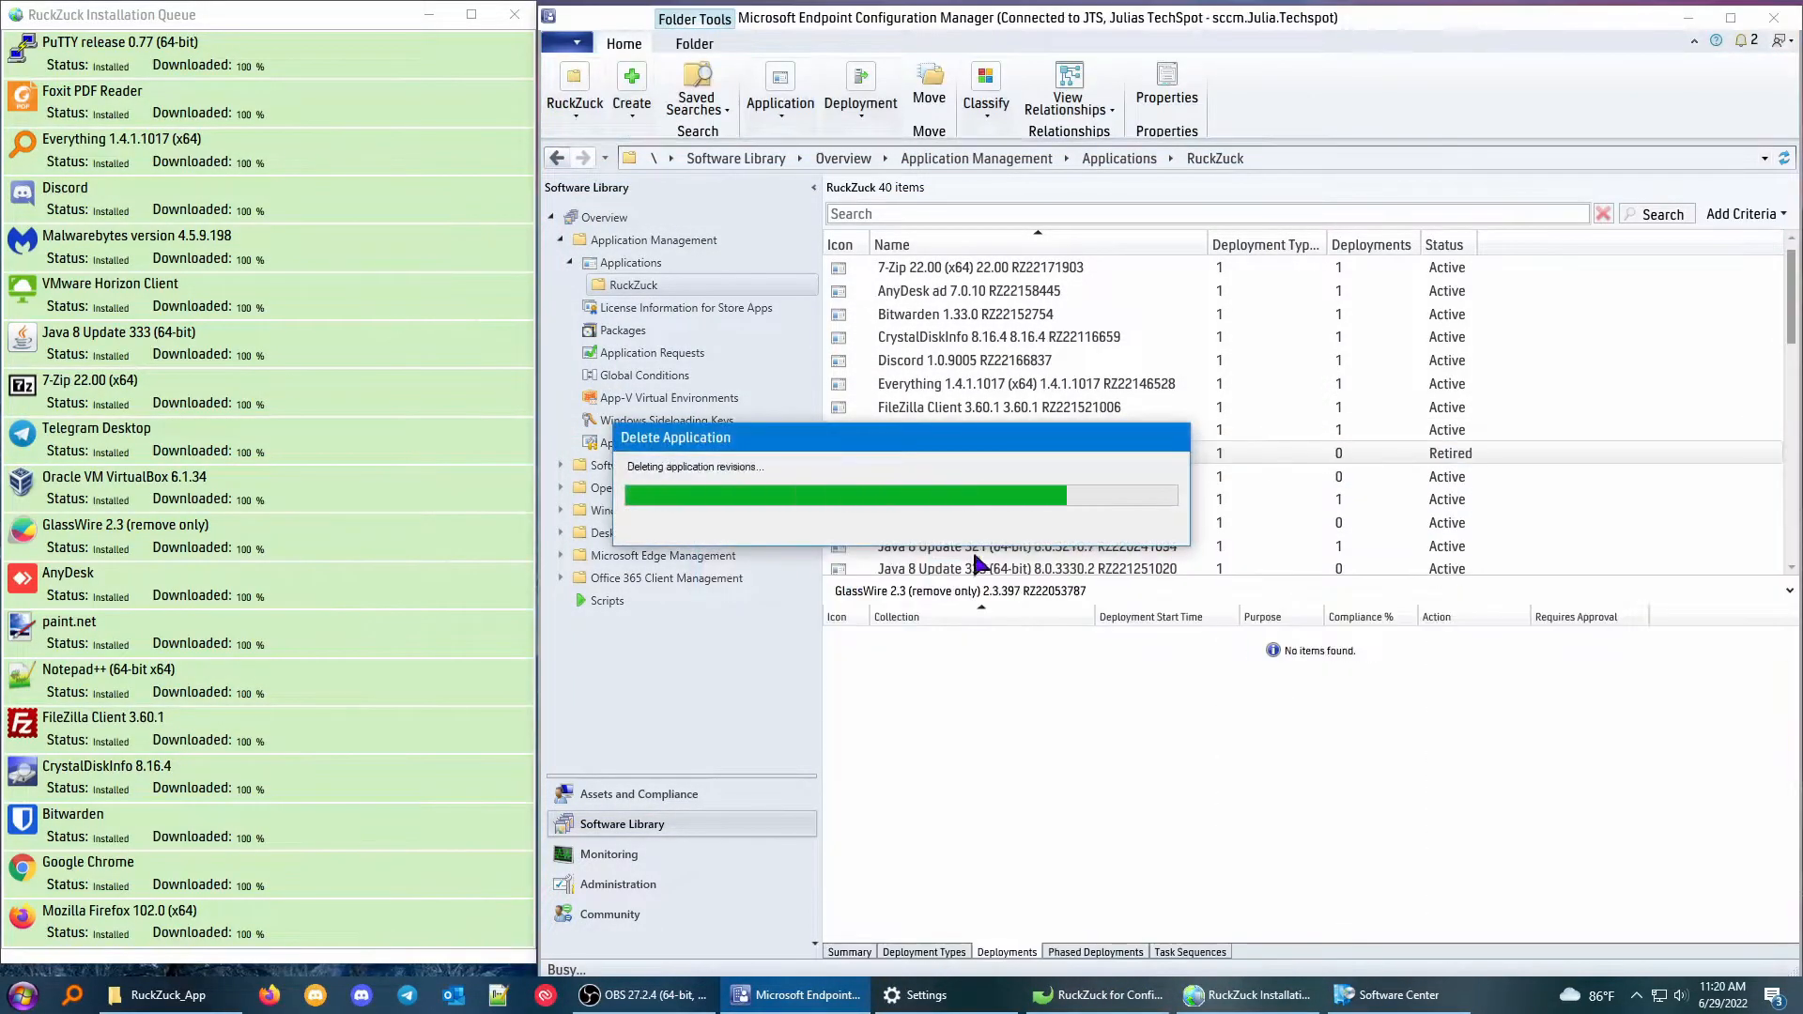
Start a deployment of GlassWire 2.3.413 targeting the All Workstations device collection.
right_click(943, 460)
click(974, 768)
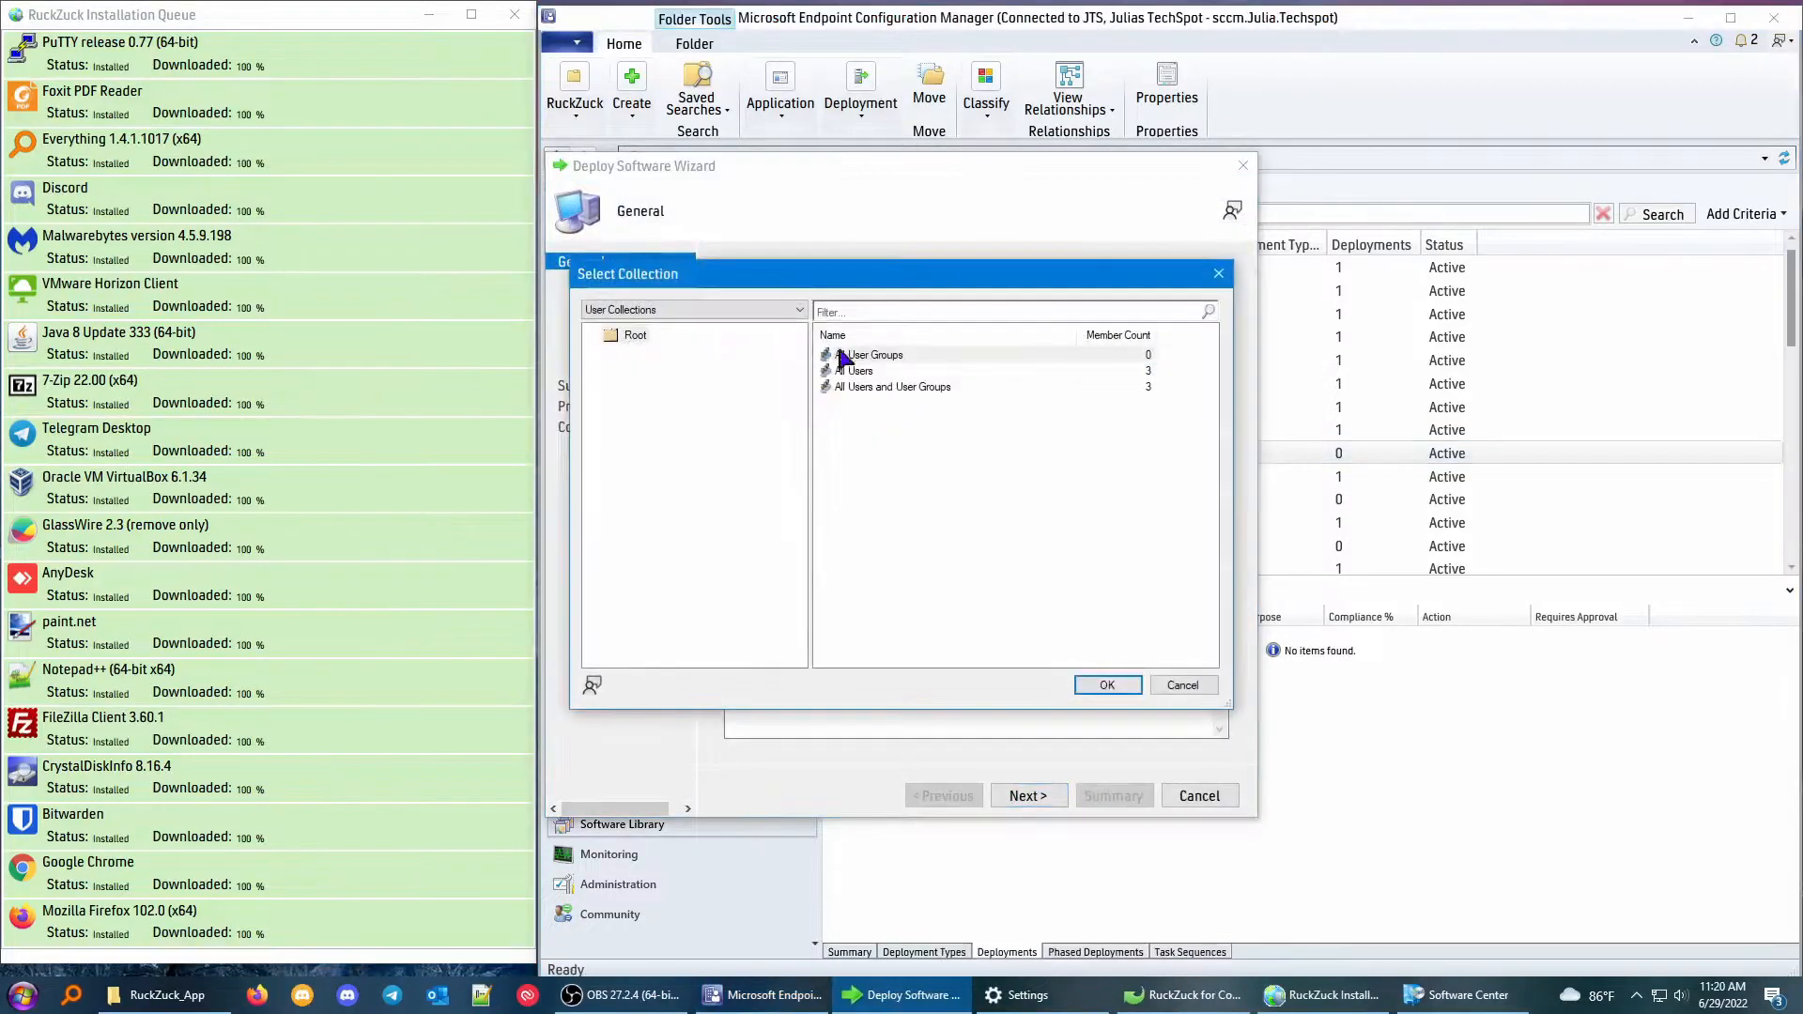
click(631, 339)
click(878, 434)
click(1109, 686)
click(1029, 795)
Add distribution point SCCM.JULIA.TECHSPOT as the content destination and complete the GlassWire 2.3.413 deployment.
click(1185, 547)
click(1207, 570)
click(651, 419)
click(1043, 751)
click(1026, 796)
click(1021, 797)
click(1020, 796)
click(1021, 796)
click(1021, 796)
click(1022, 796)
click(1195, 796)
Delete the All Workstations deployment of Google Chrome 100.0.4896.127 and permanently delete that application.
scroll(1232, 502, down, 1)
click(1032, 407)
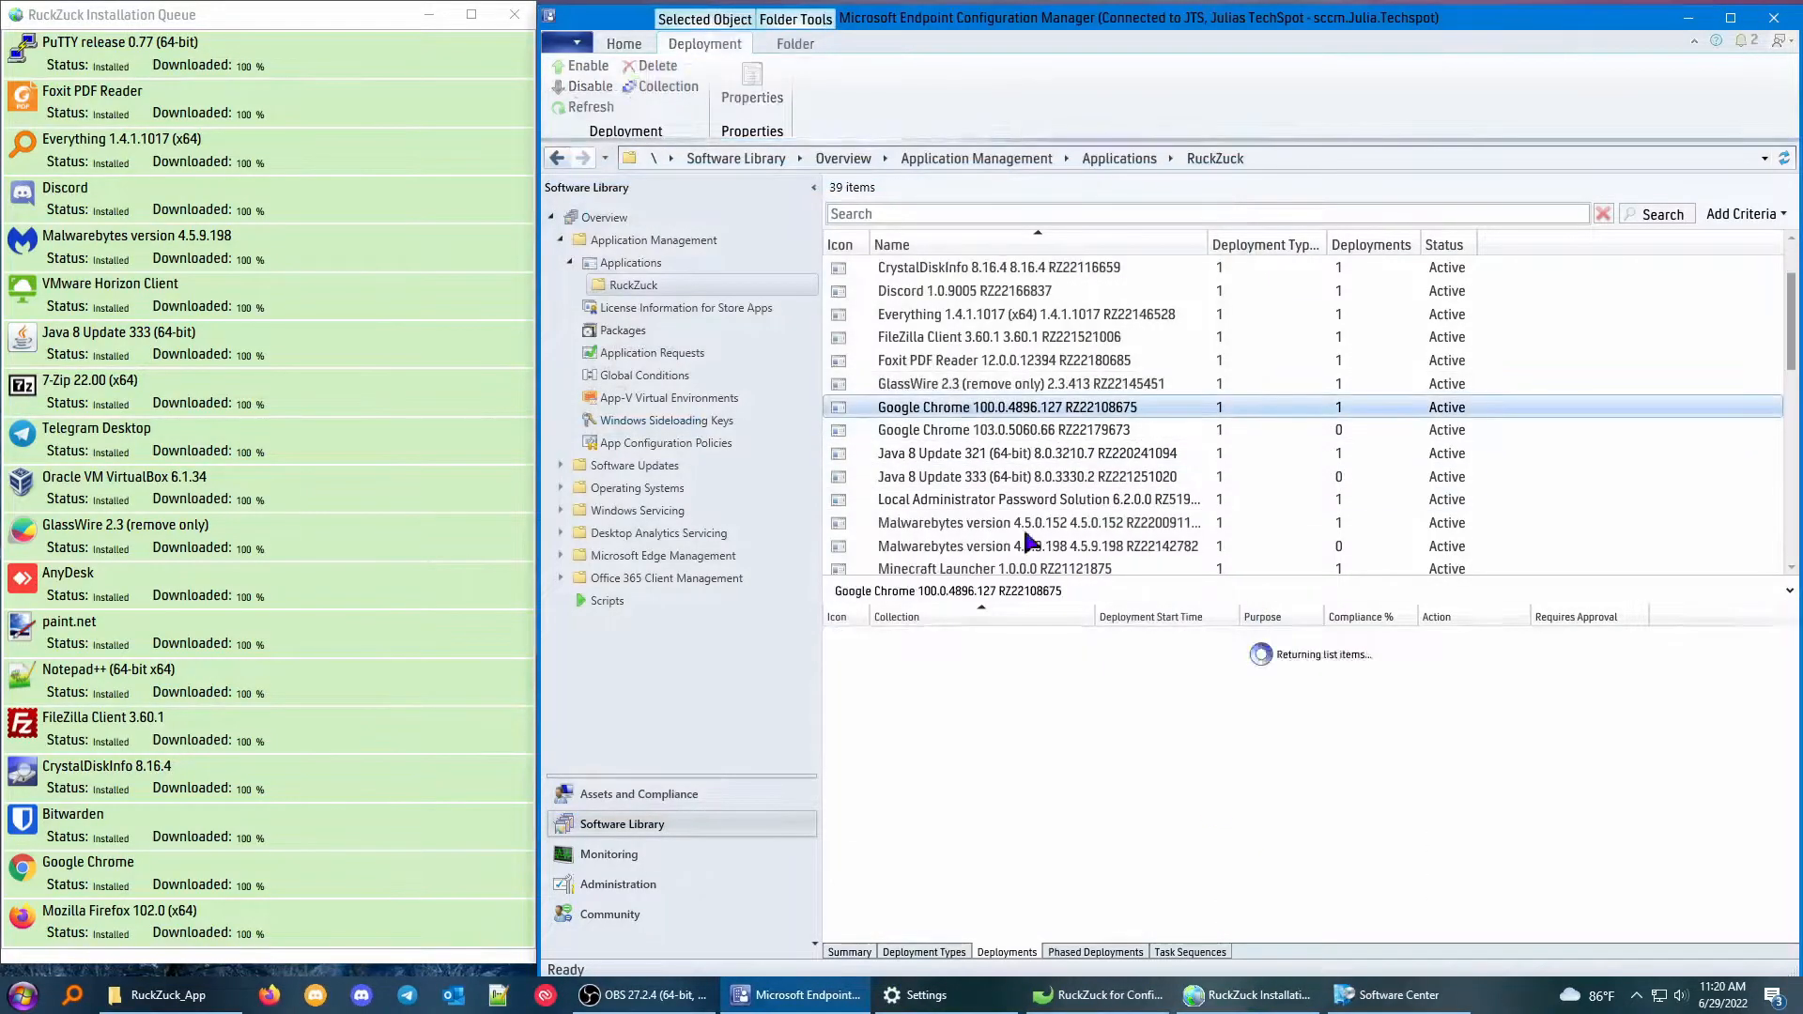
right_click(920, 638)
click(977, 721)
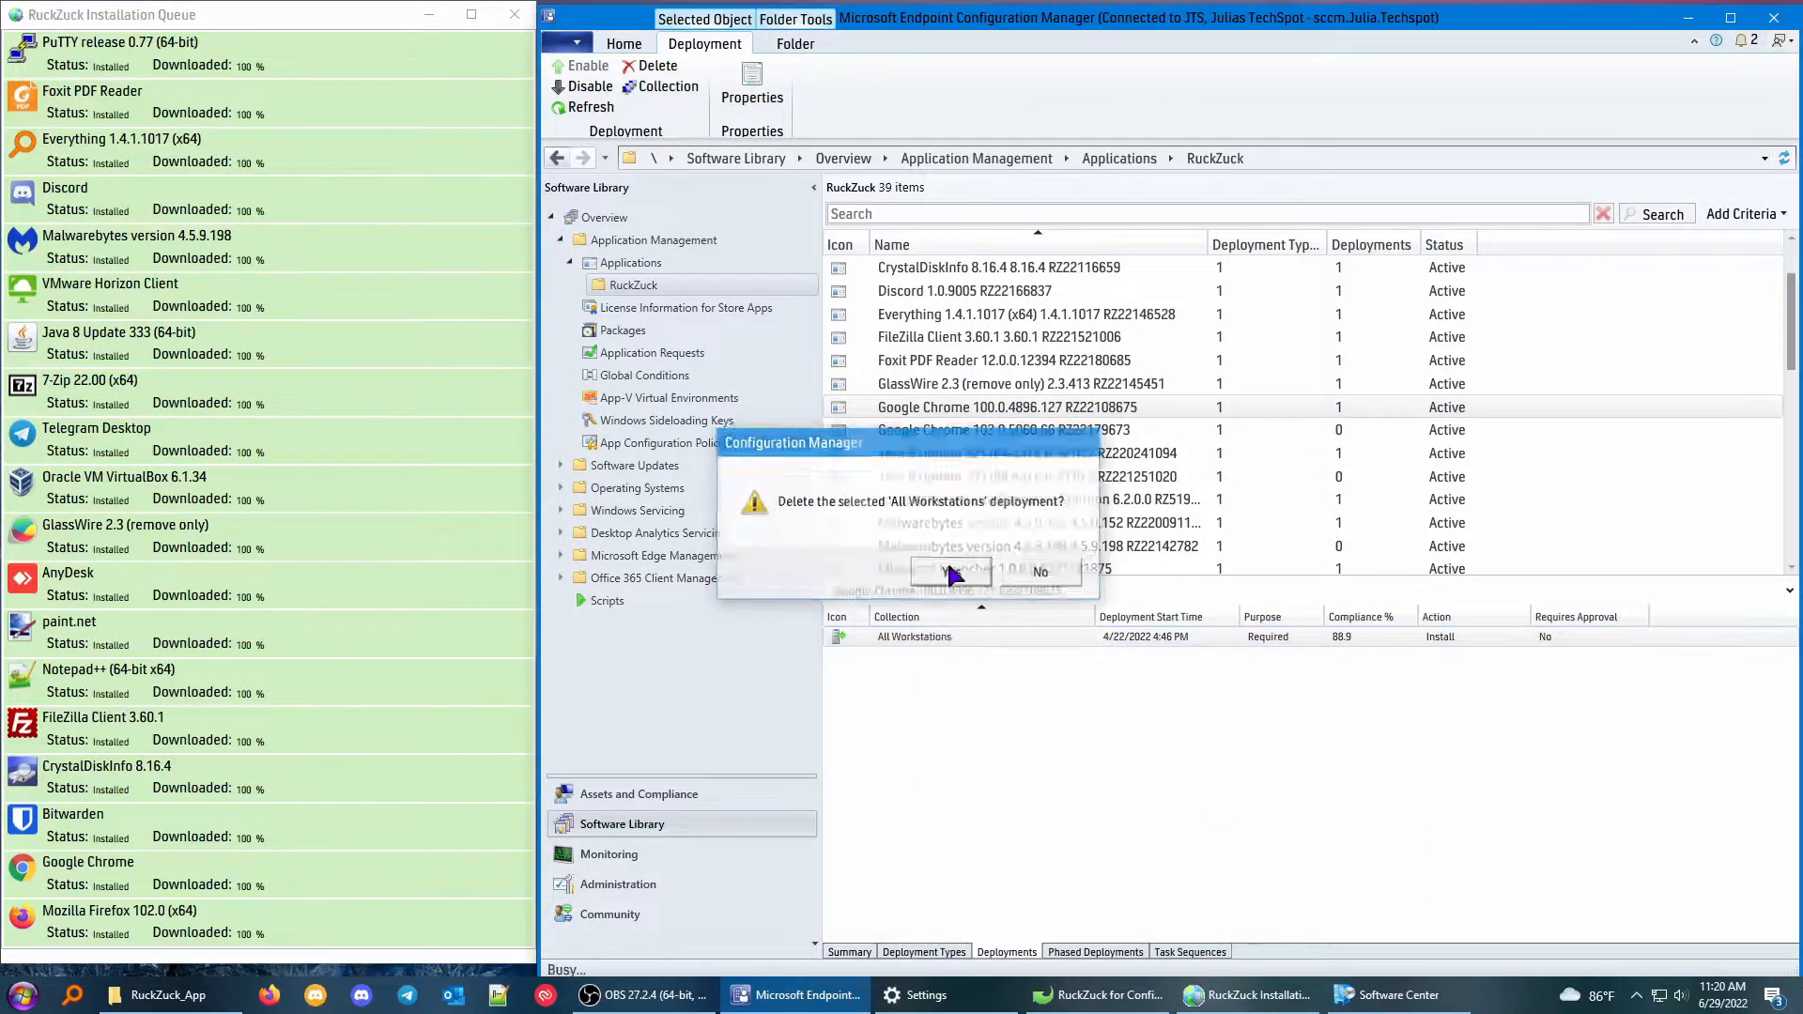
click(949, 575)
right_click(1012, 407)
click(1056, 676)
key(Return)
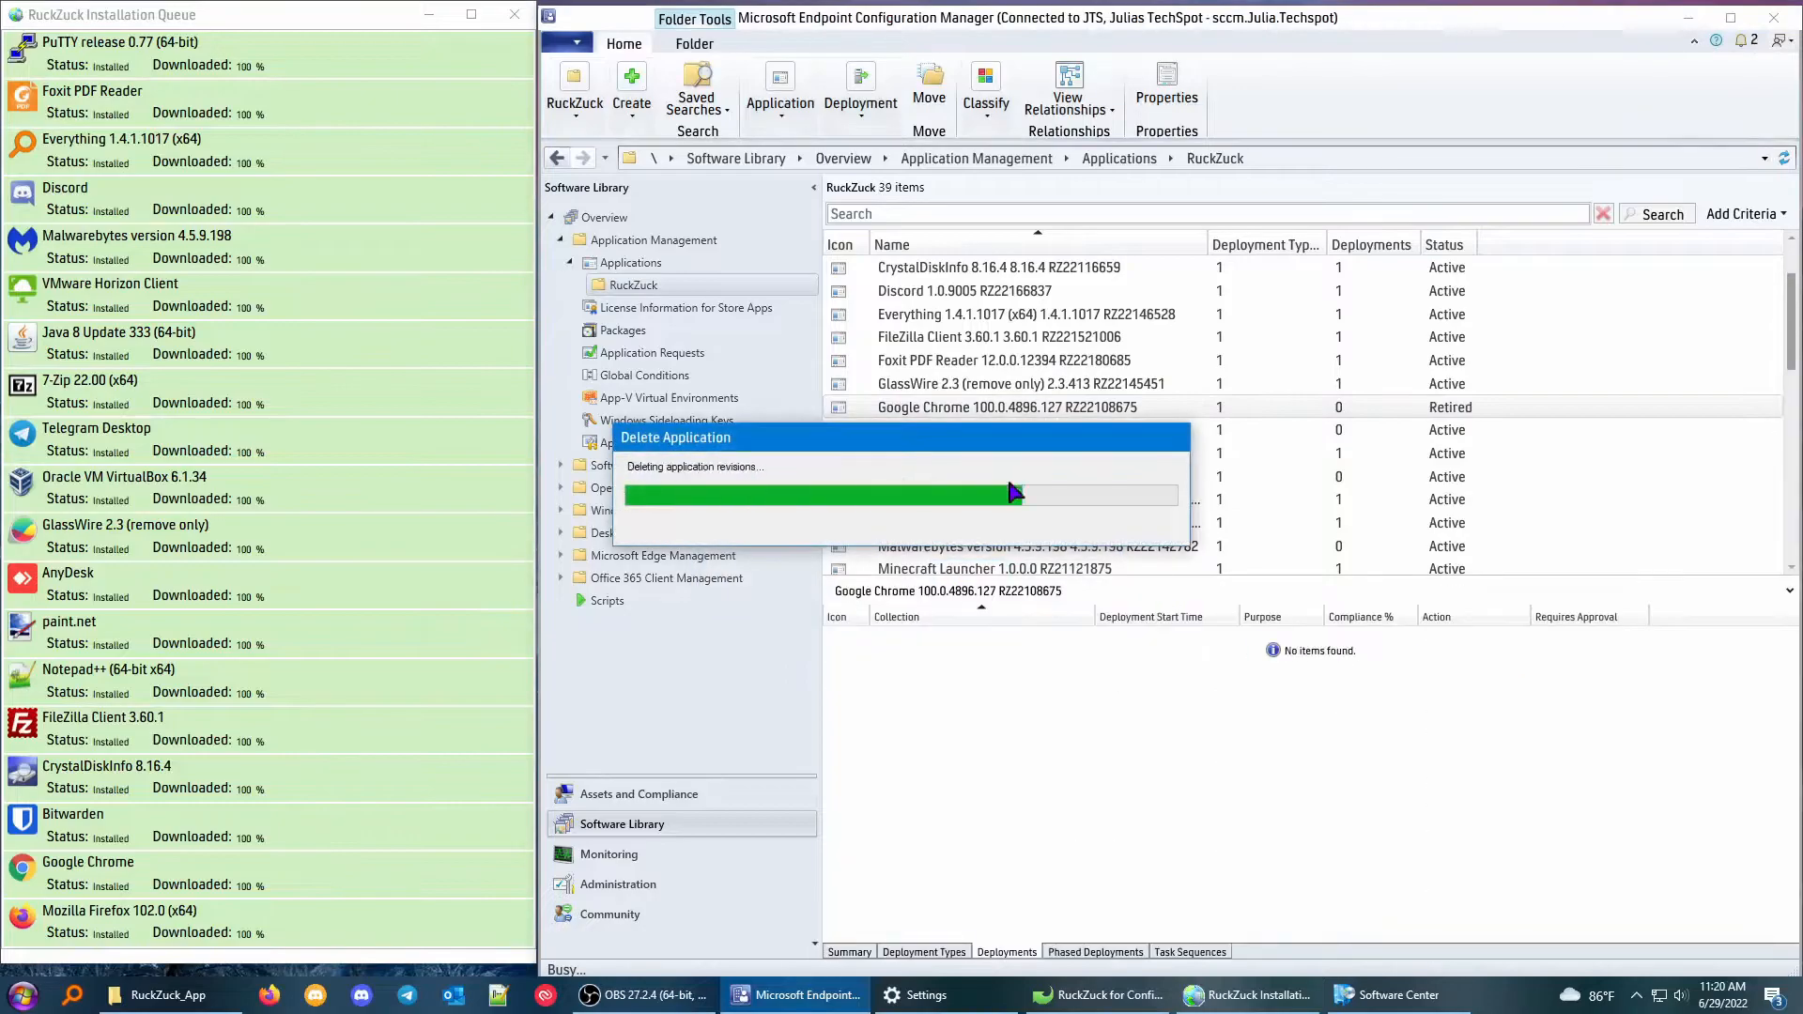
Start a deployment of Google Chrome 103.0.5060.66 targeting the All Workstations device collection.
click(995, 411)
right_click(1007, 410)
click(1056, 729)
click(1185, 374)
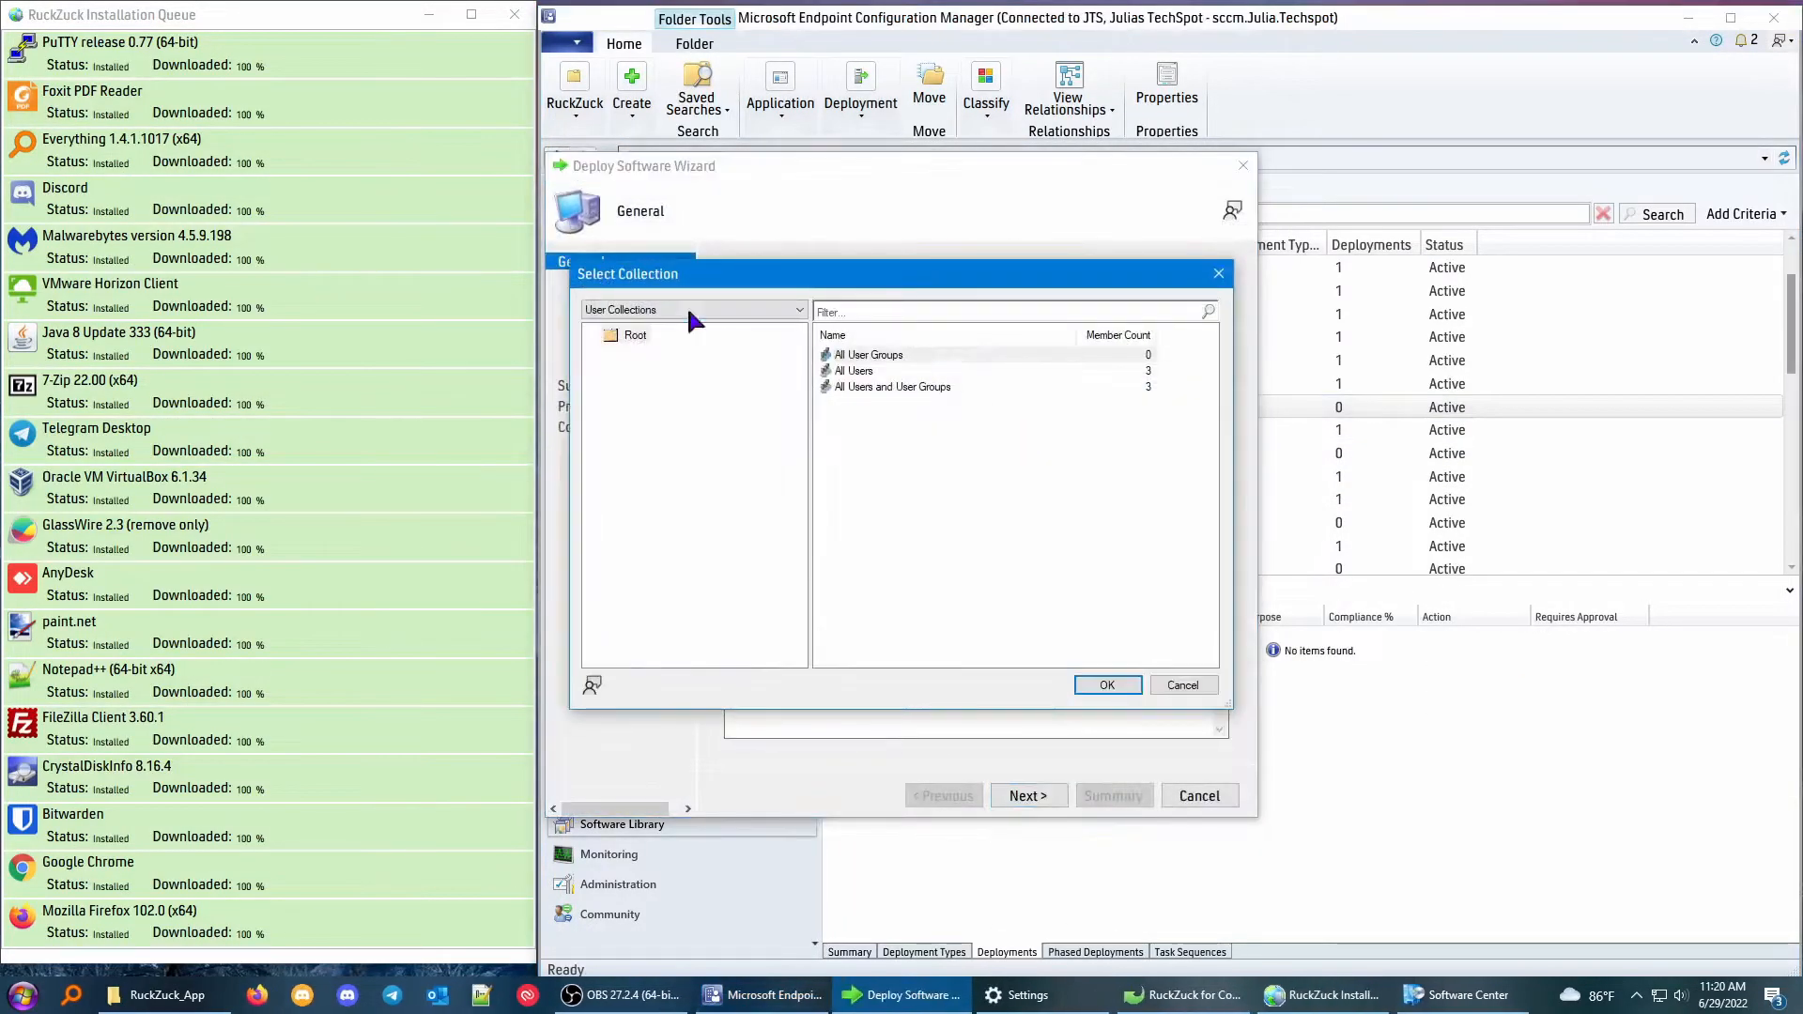
click(878, 434)
click(1107, 686)
click(1042, 796)
Add distribution point SCCM.JULIA.TECHSPOT as the content destination and complete the Google Chrome 103.0.5060.66 deployment with purpose Required.
click(1178, 546)
click(1206, 568)
click(657, 419)
click(1042, 749)
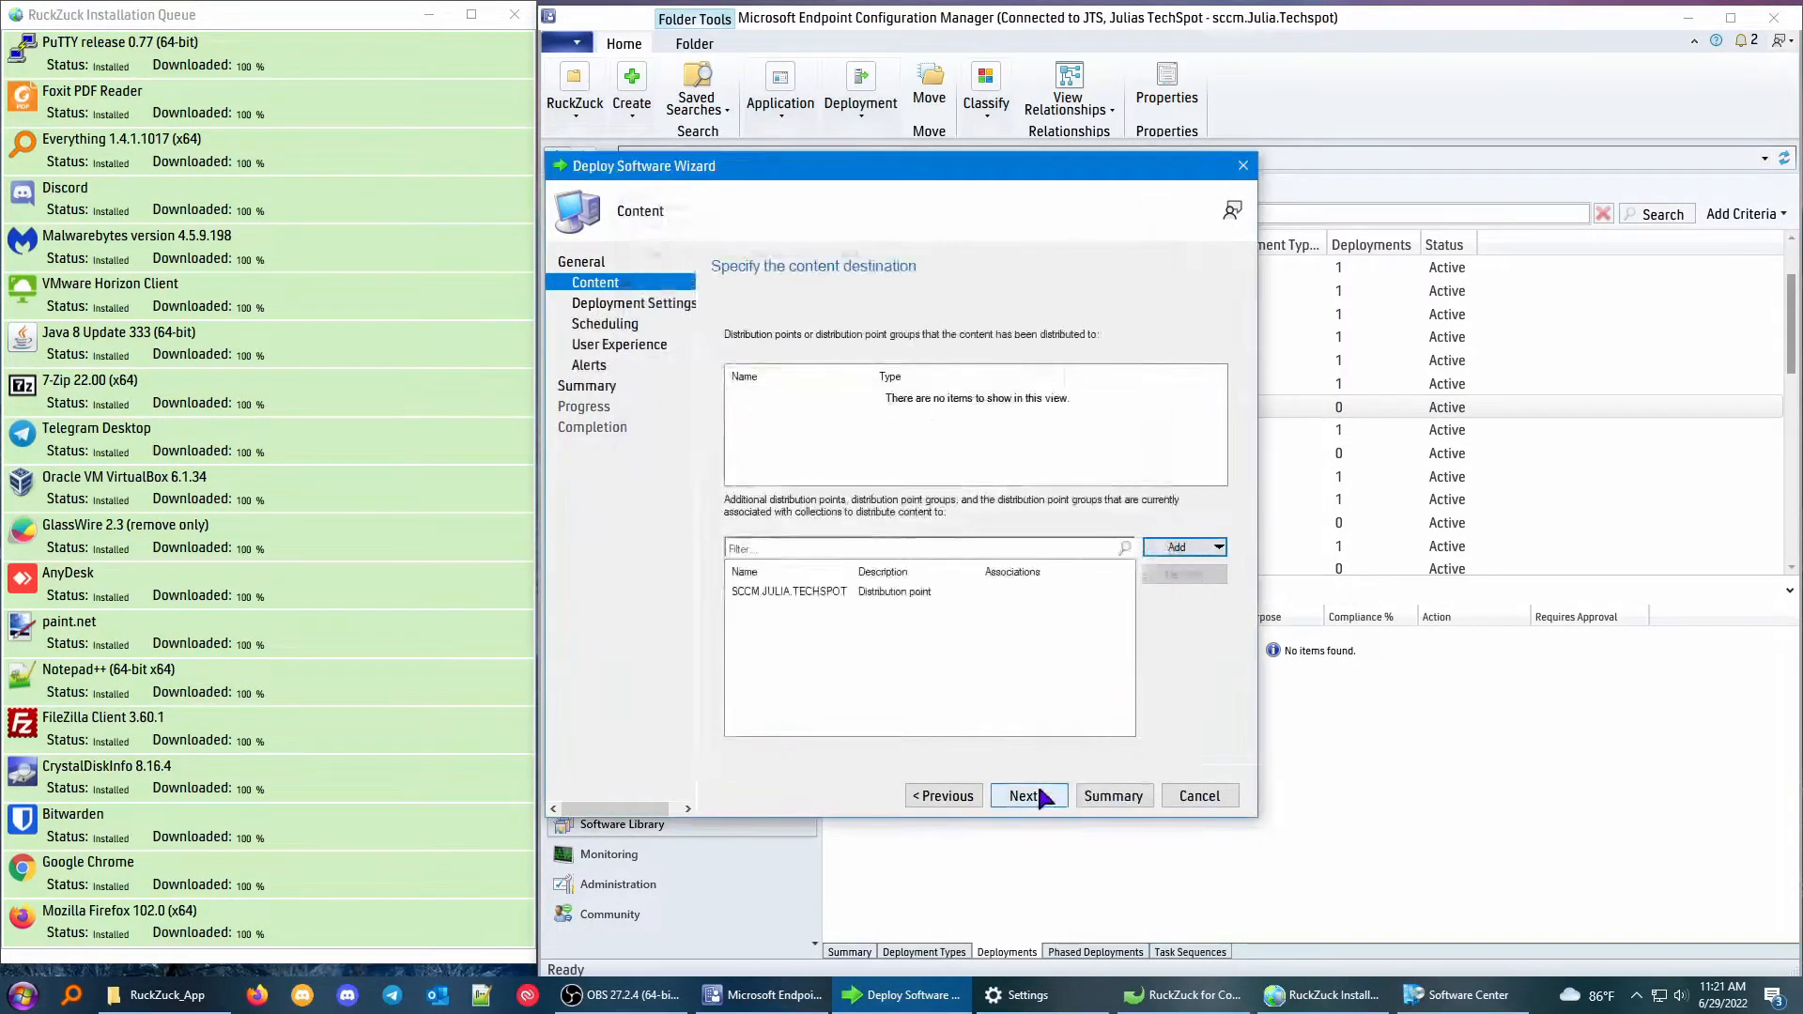
click(1037, 794)
click(1035, 790)
click(1034, 791)
click(1035, 791)
click(1035, 790)
click(1035, 790)
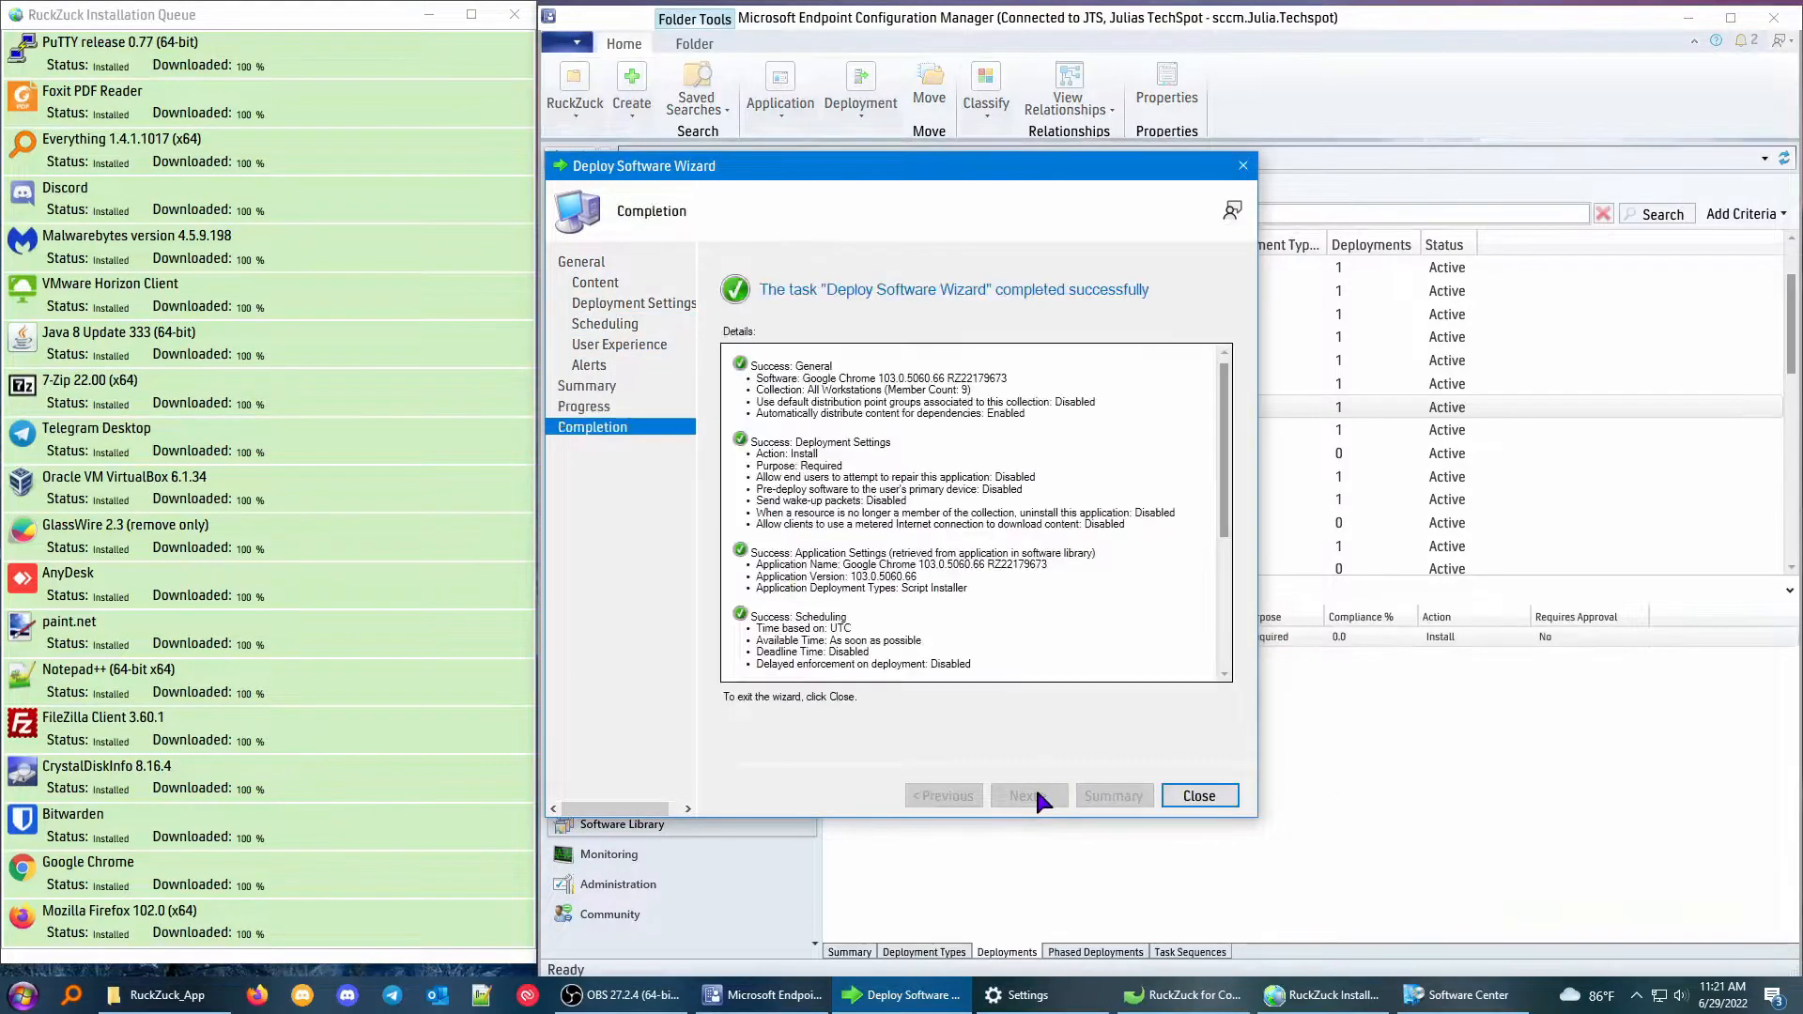
click(1199, 795)
Delete the All Workstations deployment of Java 8 Update 321 (64-bit) and permanently delete that application.
click(1033, 430)
click(925, 637)
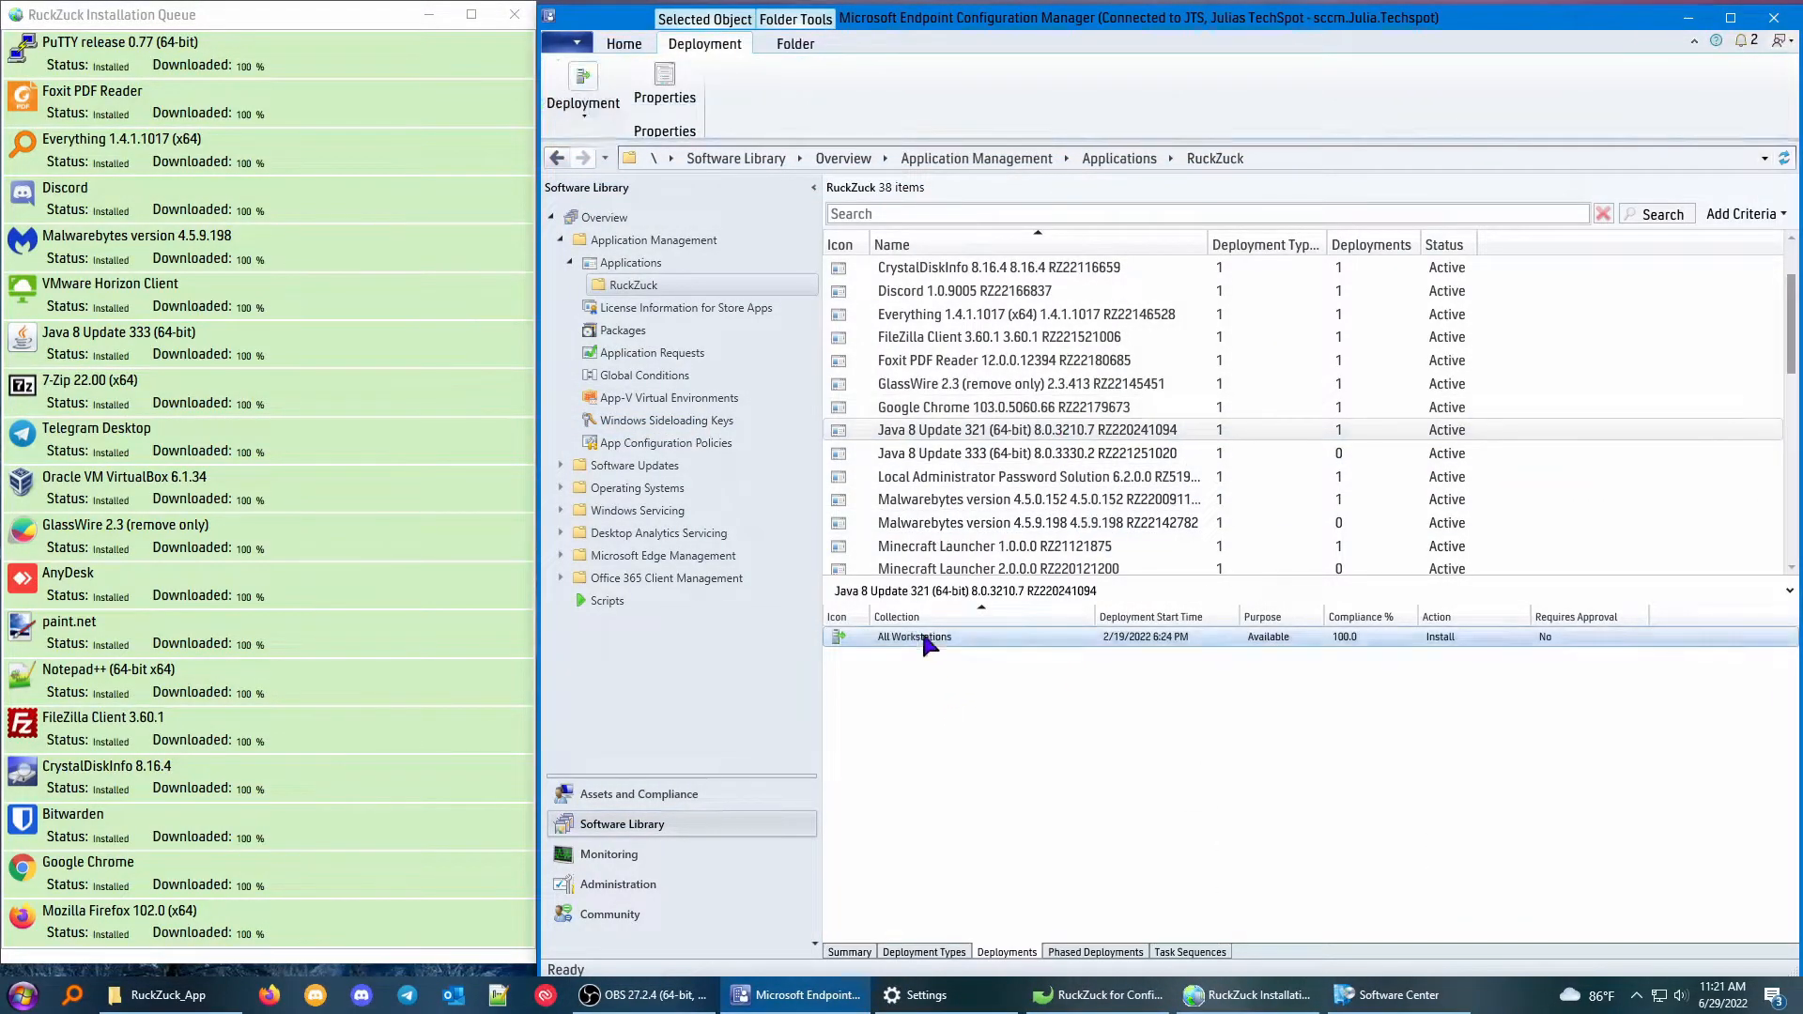
key(Delete)
click(952, 572)
click(1019, 454)
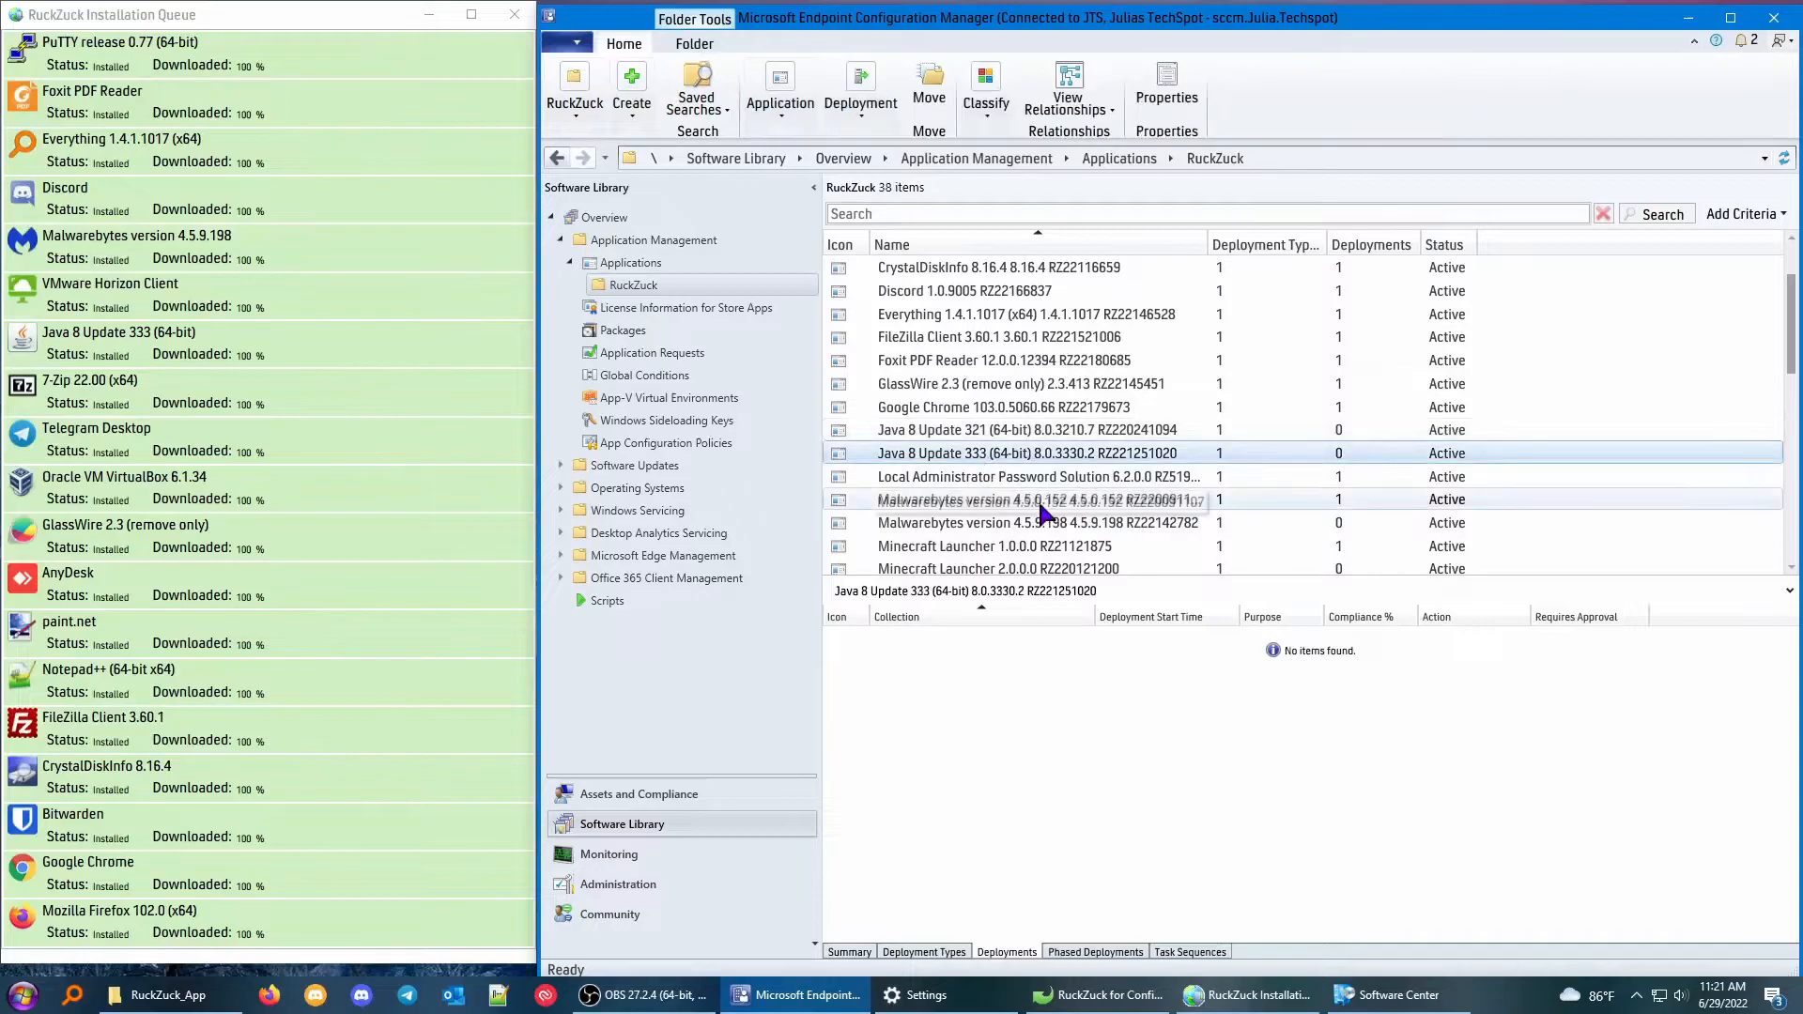
click(978, 431)
right_click(977, 434)
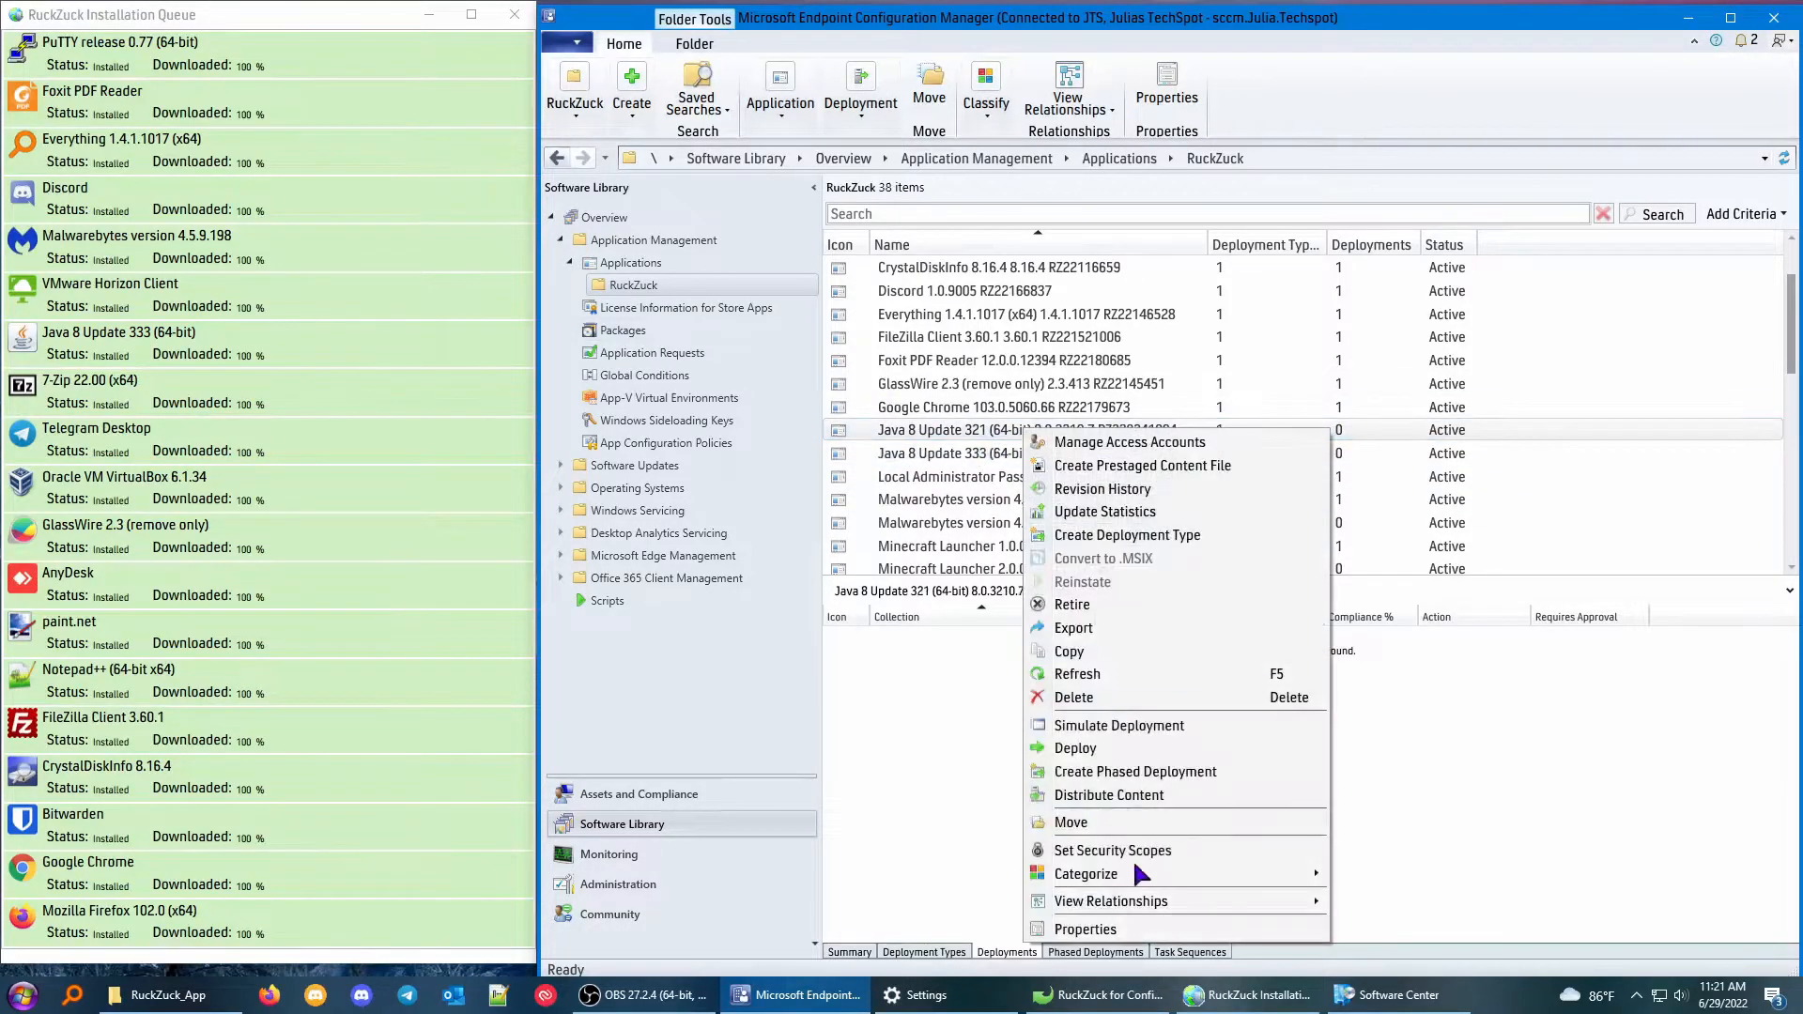
click(1197, 699)
key(Return)
Start a deployment of Java 8 Update 333 (64-bit) targeting the All Workstations device collection.
right_click(993, 432)
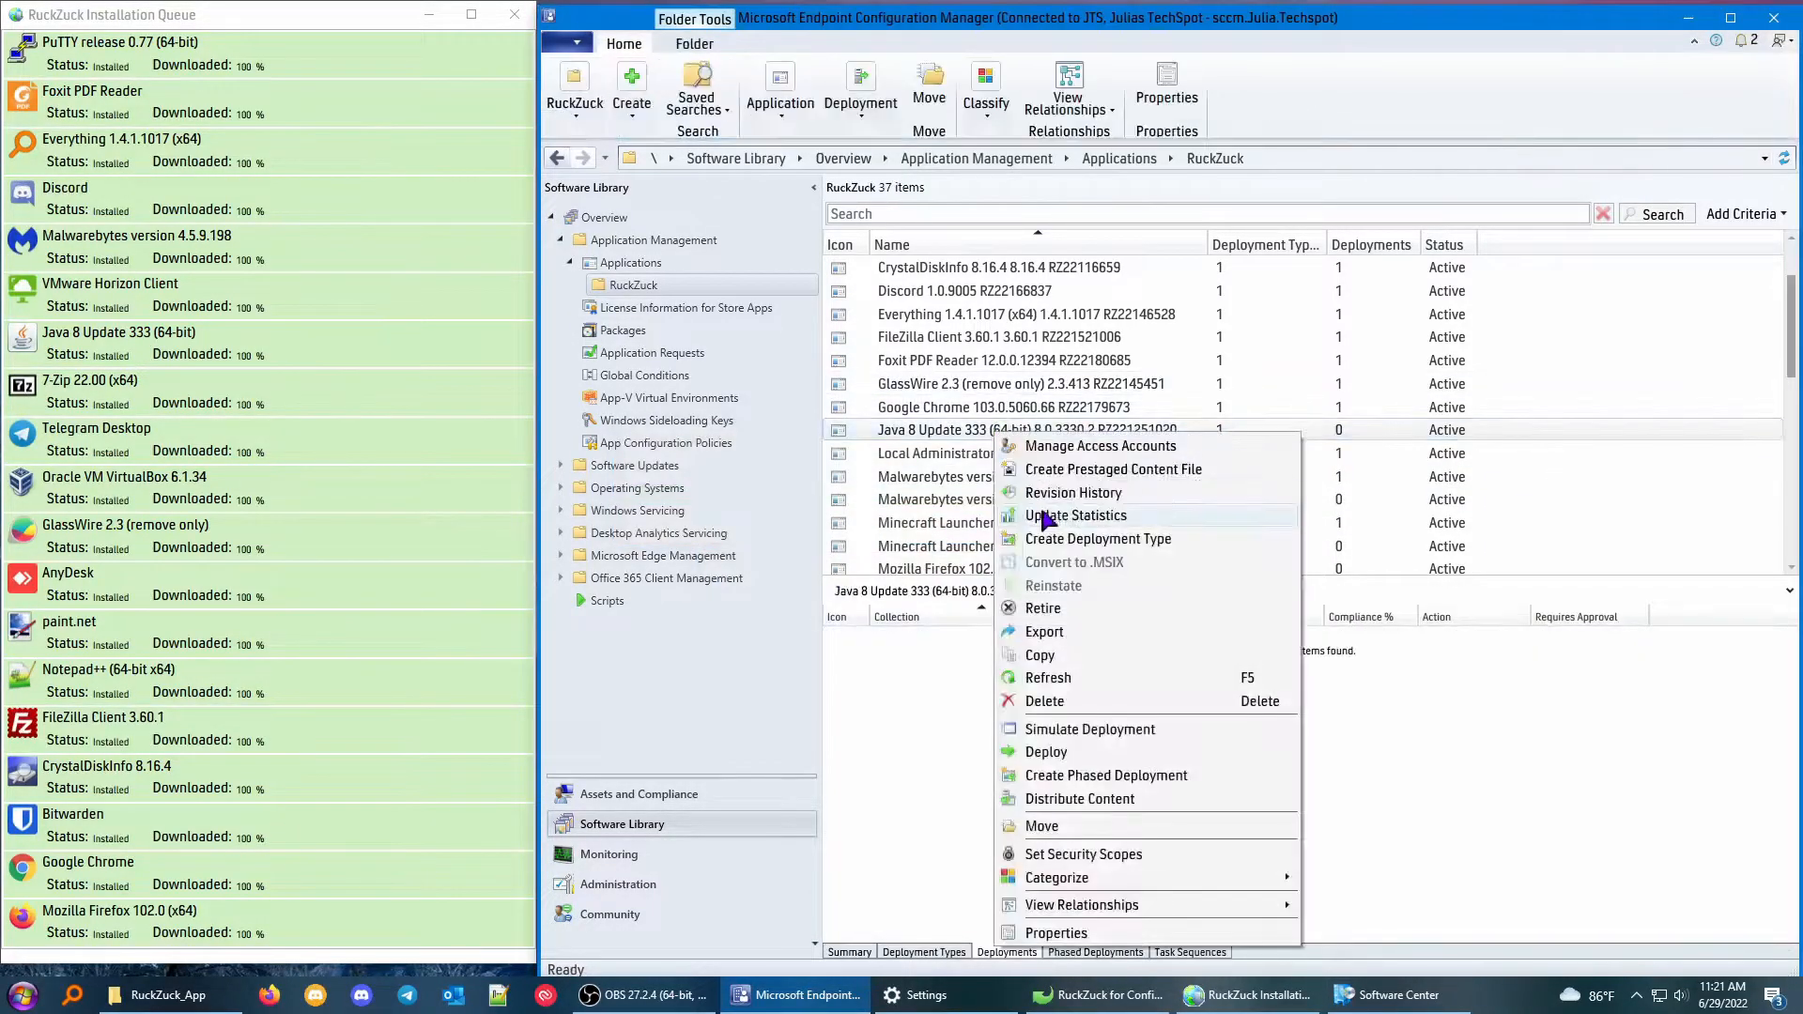
click(1045, 753)
click(1185, 374)
click(680, 311)
click(680, 337)
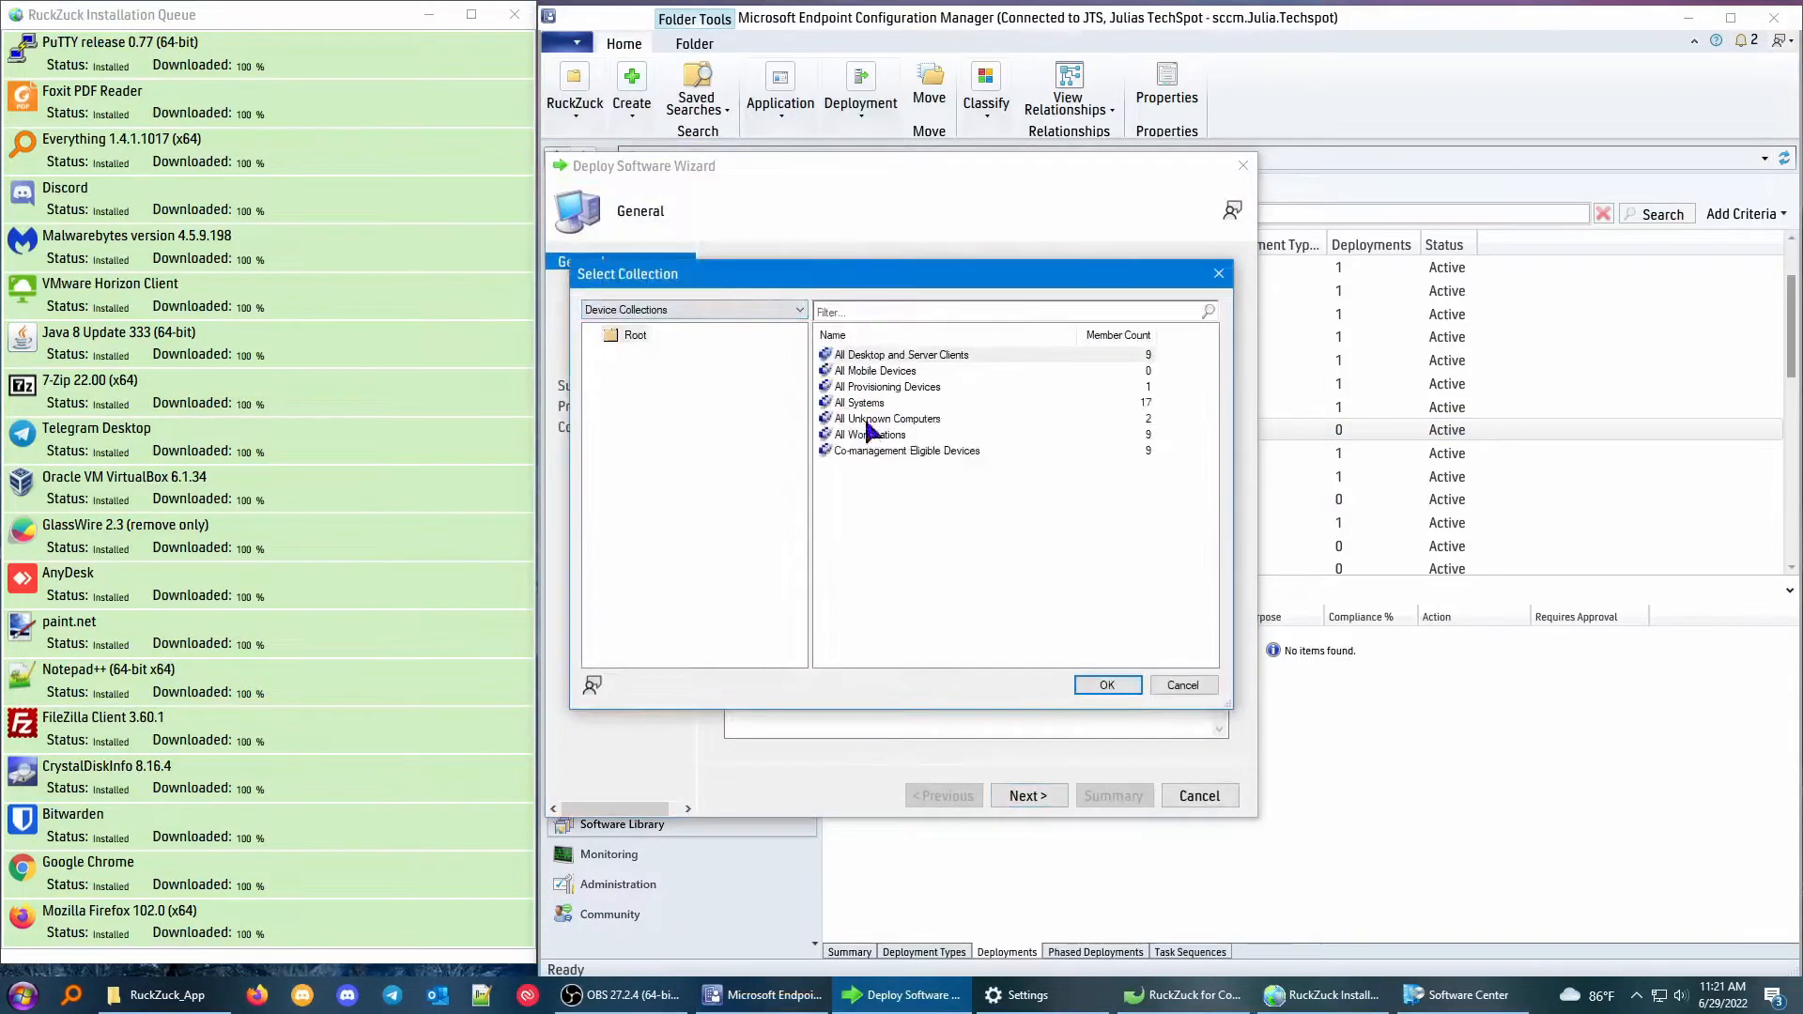
double_click(871, 434)
click(1041, 797)
Add distribution point SCCM.JULIA.TECHSPOT as the content destination and complete the Java 8 Update 333 deployment with purpose Available.
click(1186, 546)
click(1221, 569)
click(651, 418)
click(1040, 753)
click(1050, 797)
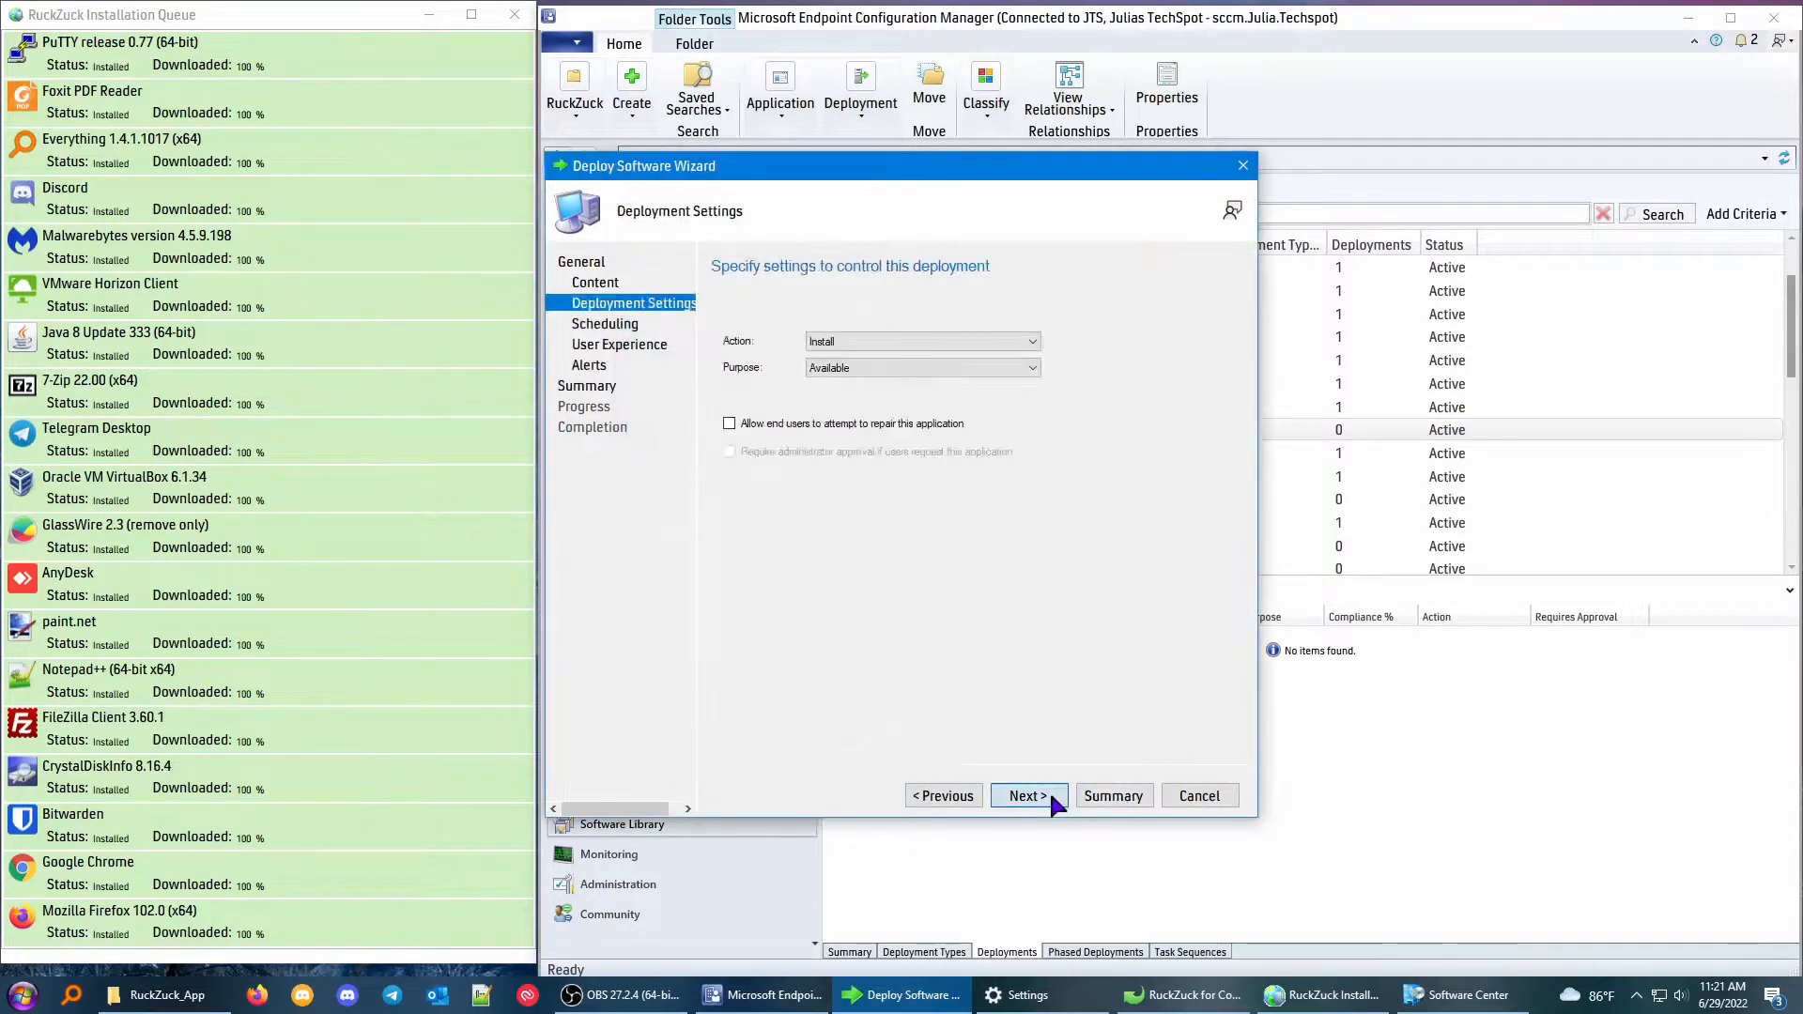
click(1050, 797)
click(1051, 797)
click(1199, 795)
Delete the deployment of Malwarebytes version 4.5.0.152 and permanently delete that application.
scroll(1193, 409, down, 1)
click(1066, 411)
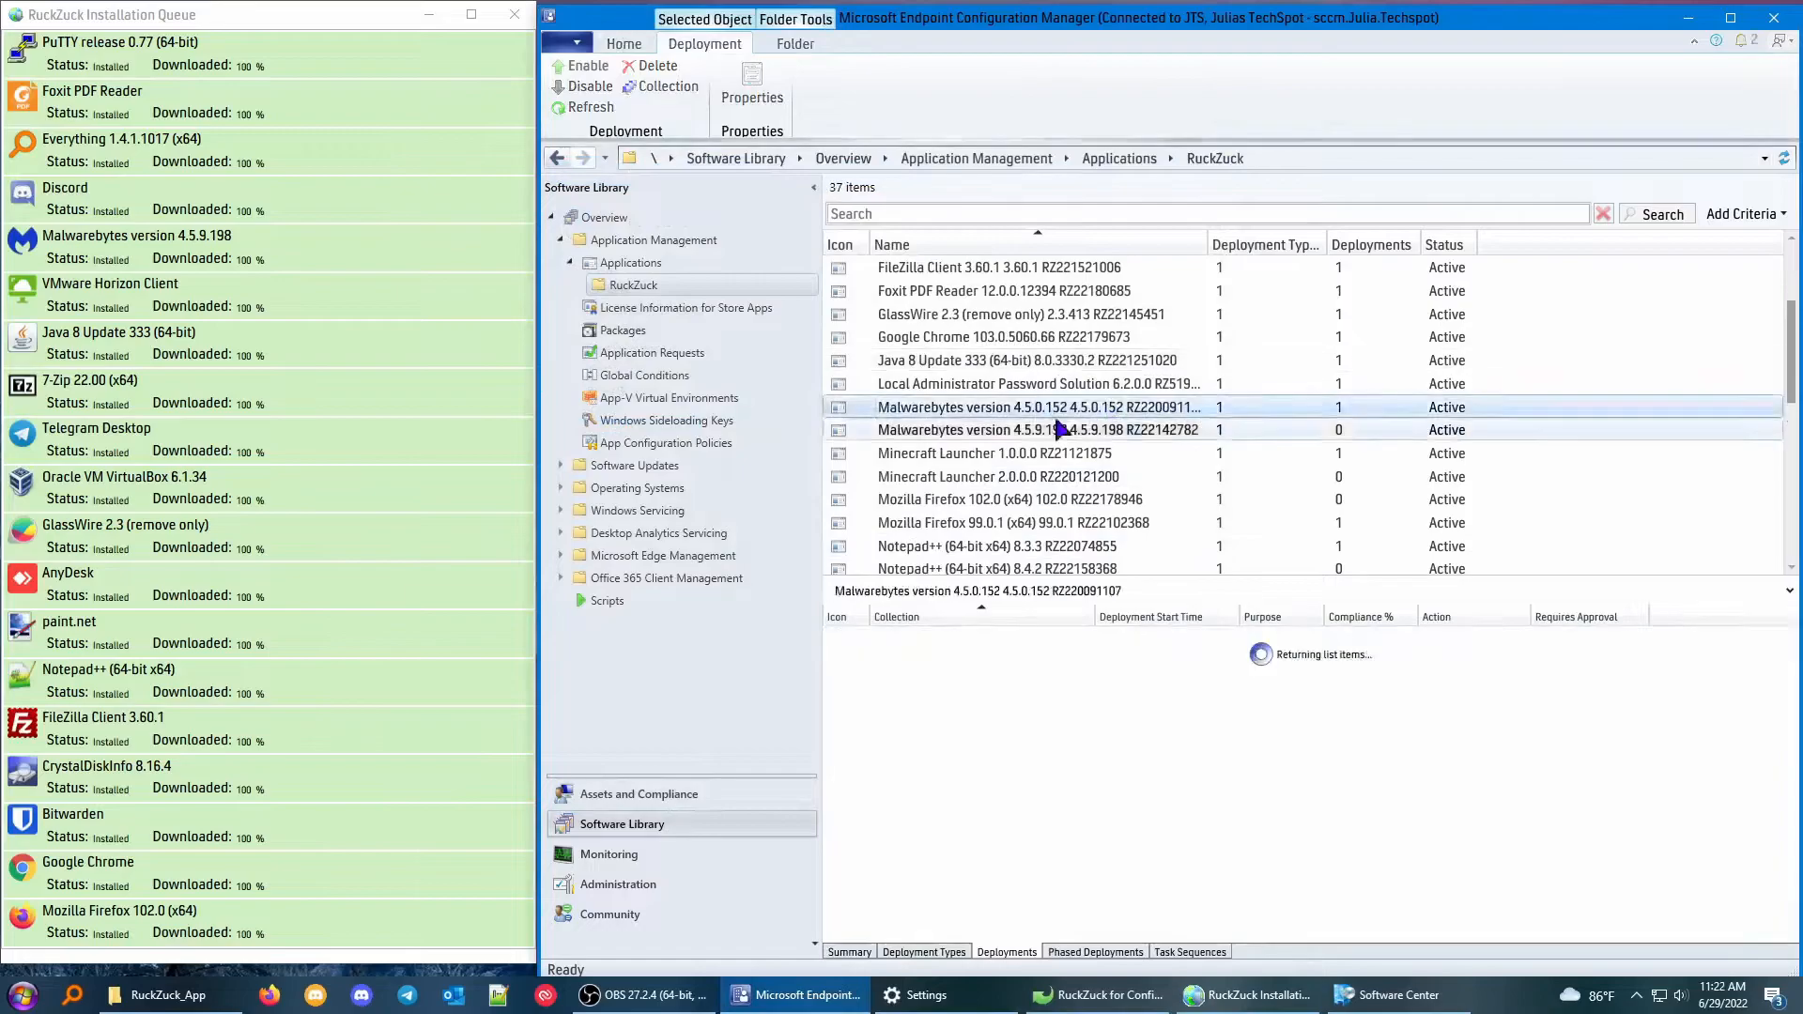
right_click(925, 637)
click(968, 719)
click(977, 576)
right_click(980, 408)
click(1037, 676)
click(971, 575)
Permanently delete the Malwarebytes version 4.5.9.198 application from the RuckZuck folder.
right_click(997, 406)
click(1037, 674)
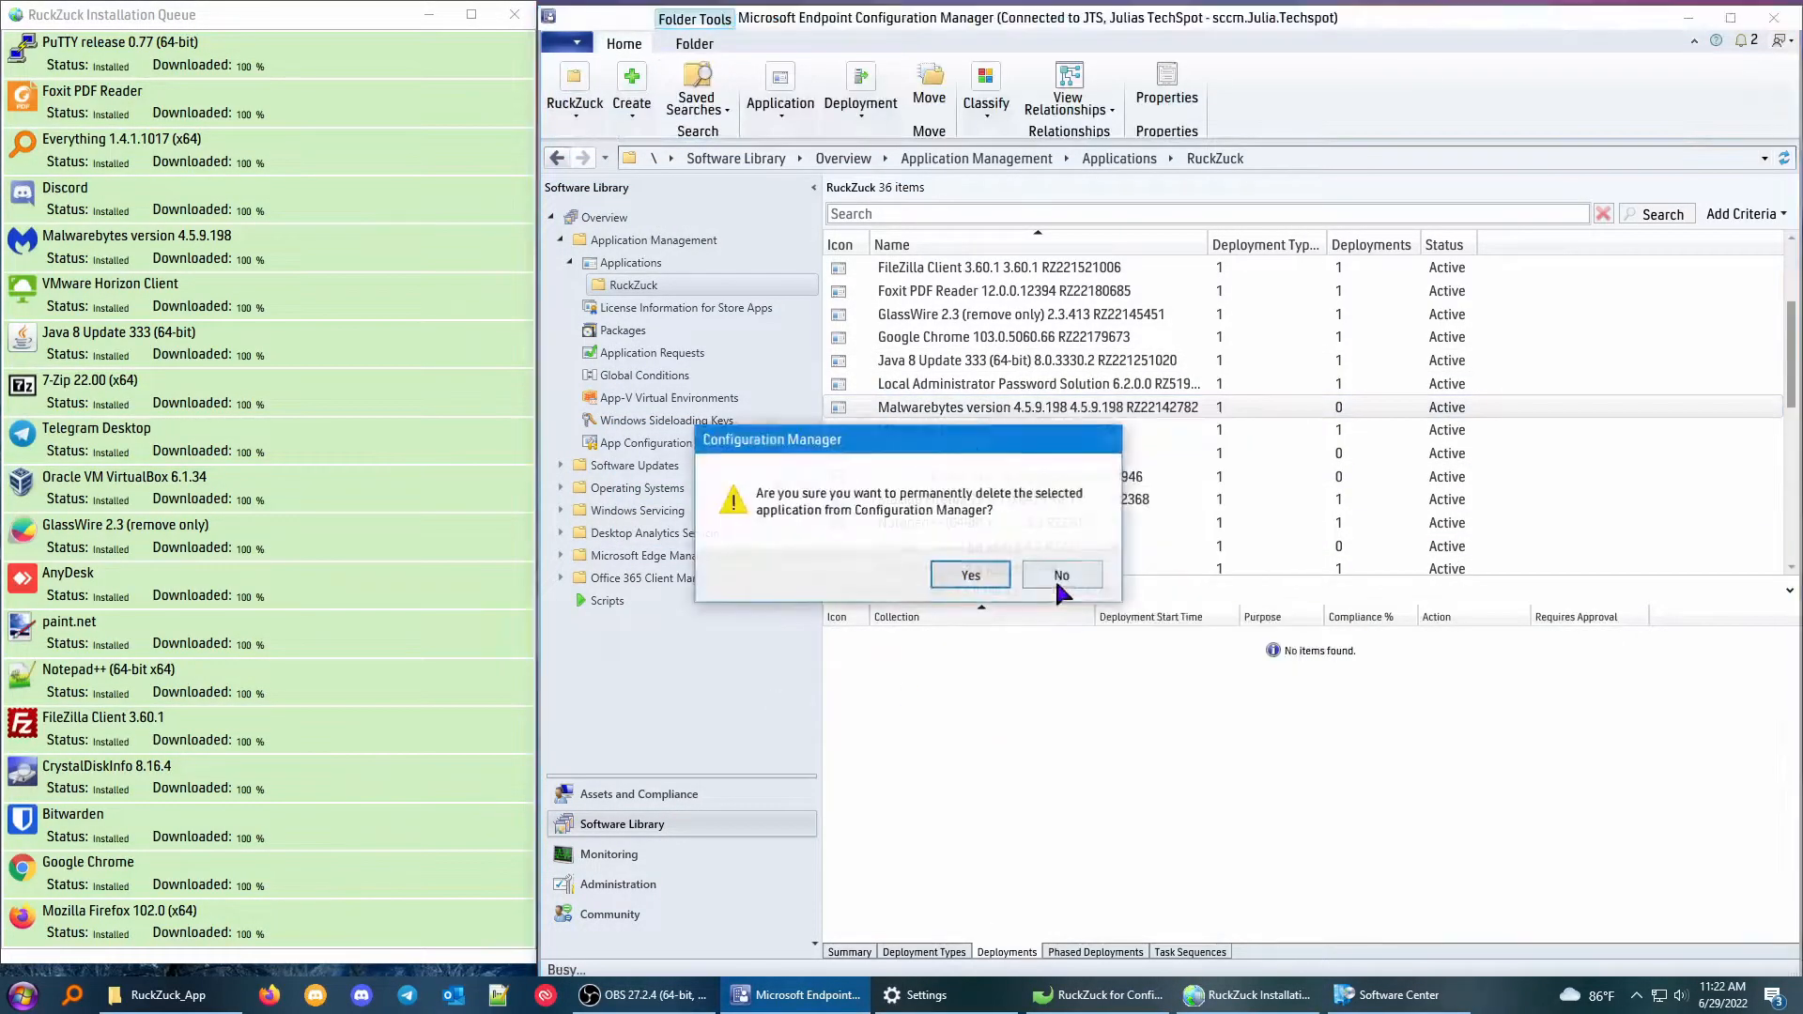
click(1049, 576)
Delete the deployment of Mozilla Firefox 99.0.1 (x64) and permanently delete that application.
scroll(1033, 413, down, 1)
click(1013, 429)
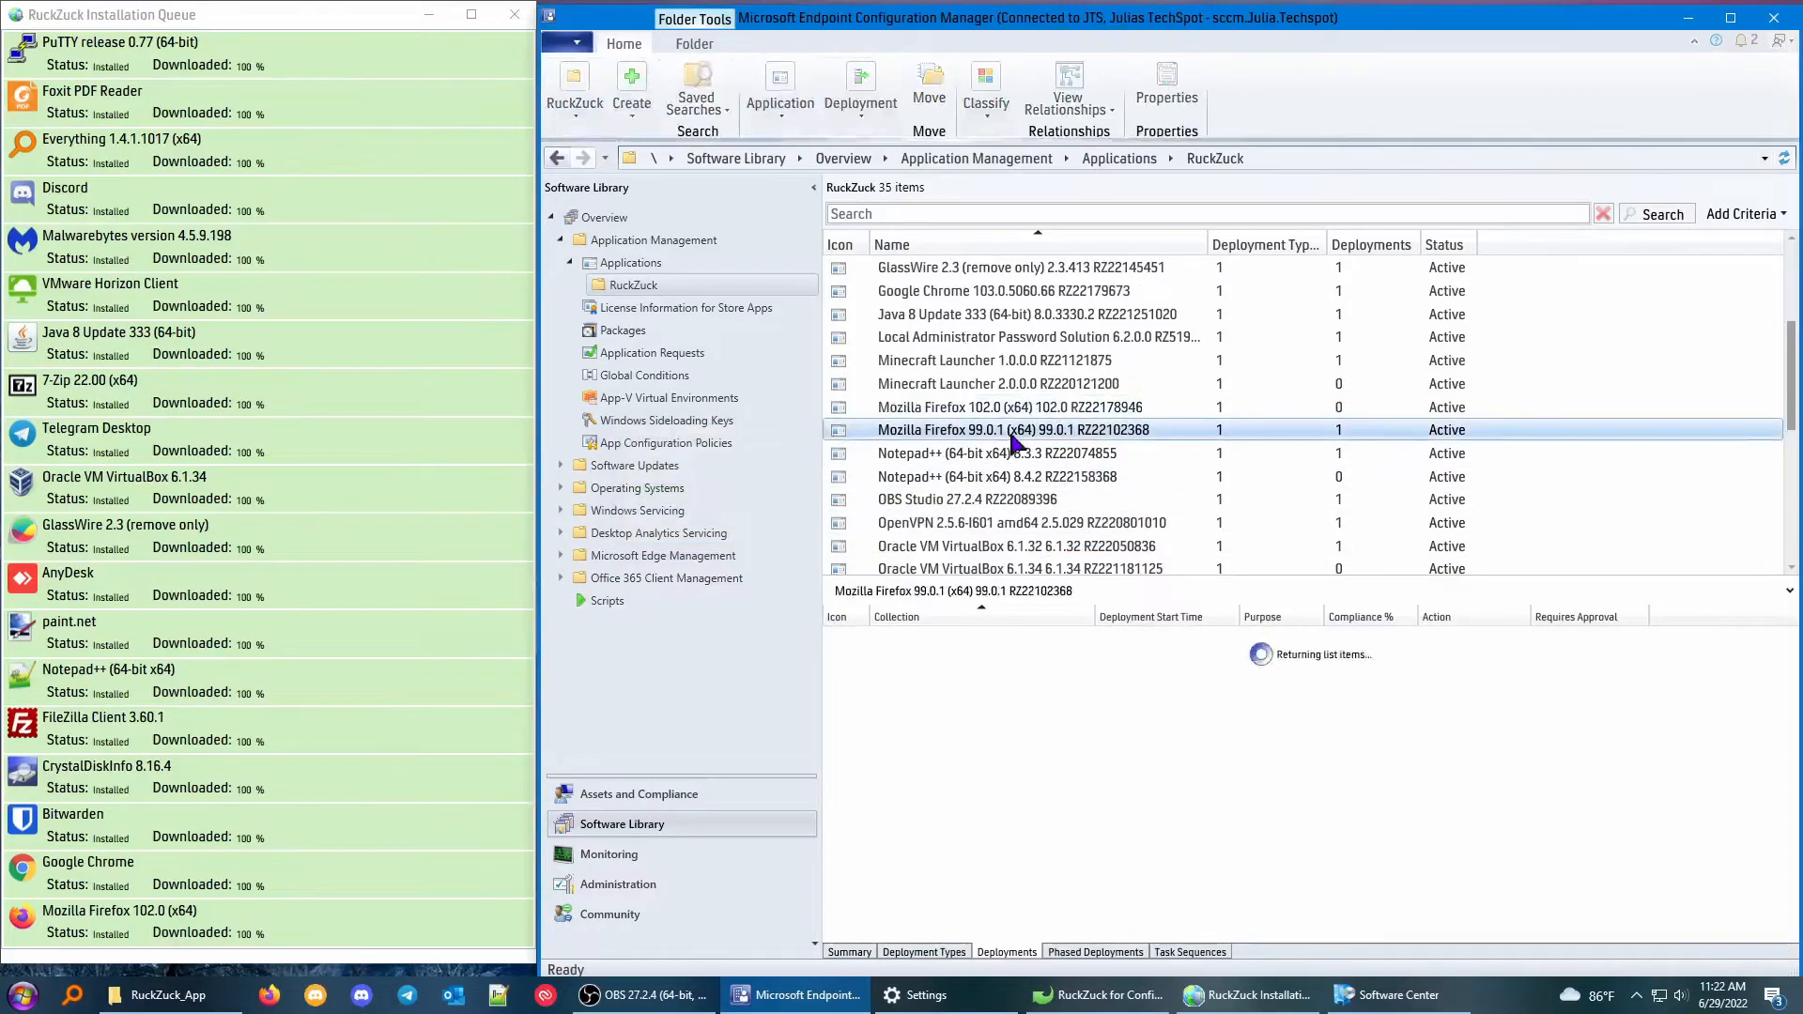
right_click(924, 636)
click(968, 719)
click(955, 572)
right_click(986, 429)
click(1037, 696)
click(977, 579)
Start a deployment of Mozilla Firefox 102.0 (x64) targeting the All Workstations device collection.
click(981, 502)
right_click(978, 508)
click(1127, 321)
click(1185, 375)
click(635, 306)
click(639, 344)
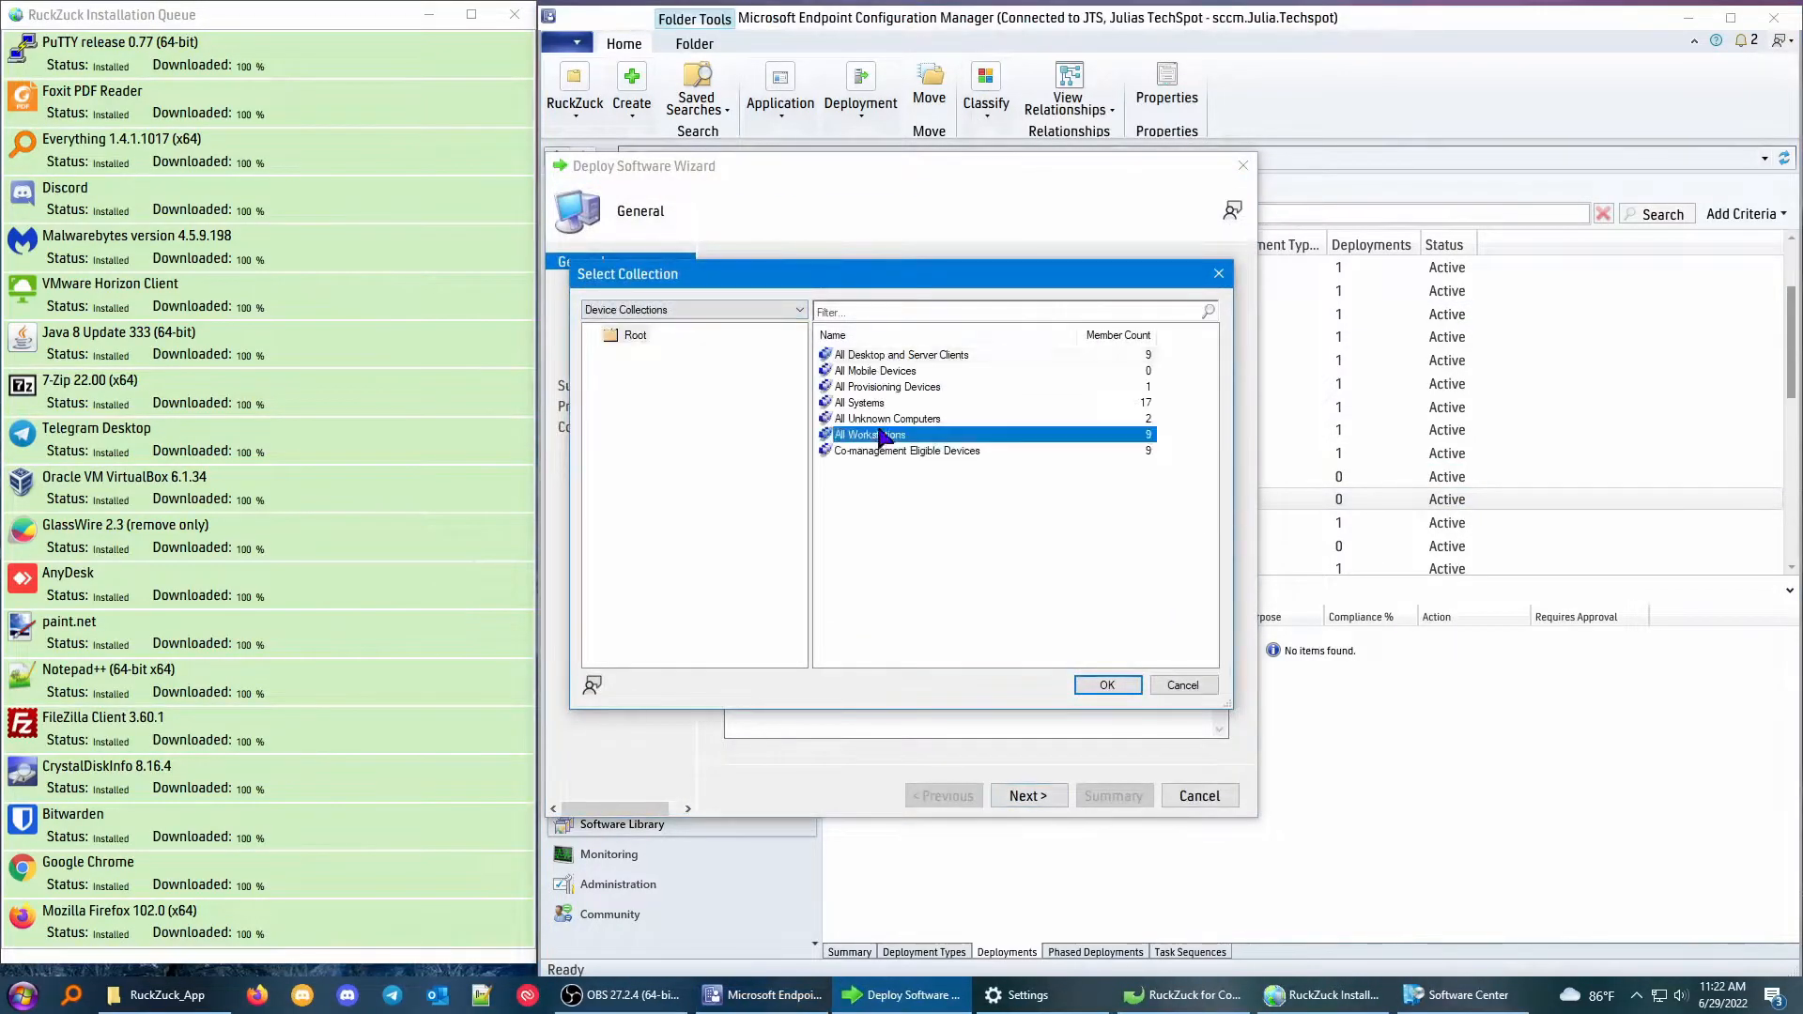
double_click(883, 434)
click(1022, 798)
Add the distribution point as content destination, set the purpose to Required and complete the Mozilla Firefox 102.0 deployment.
click(1187, 546)
click(1190, 569)
click(1037, 737)
click(1031, 798)
click(925, 368)
click(861, 400)
click(1025, 801)
click(1210, 797)
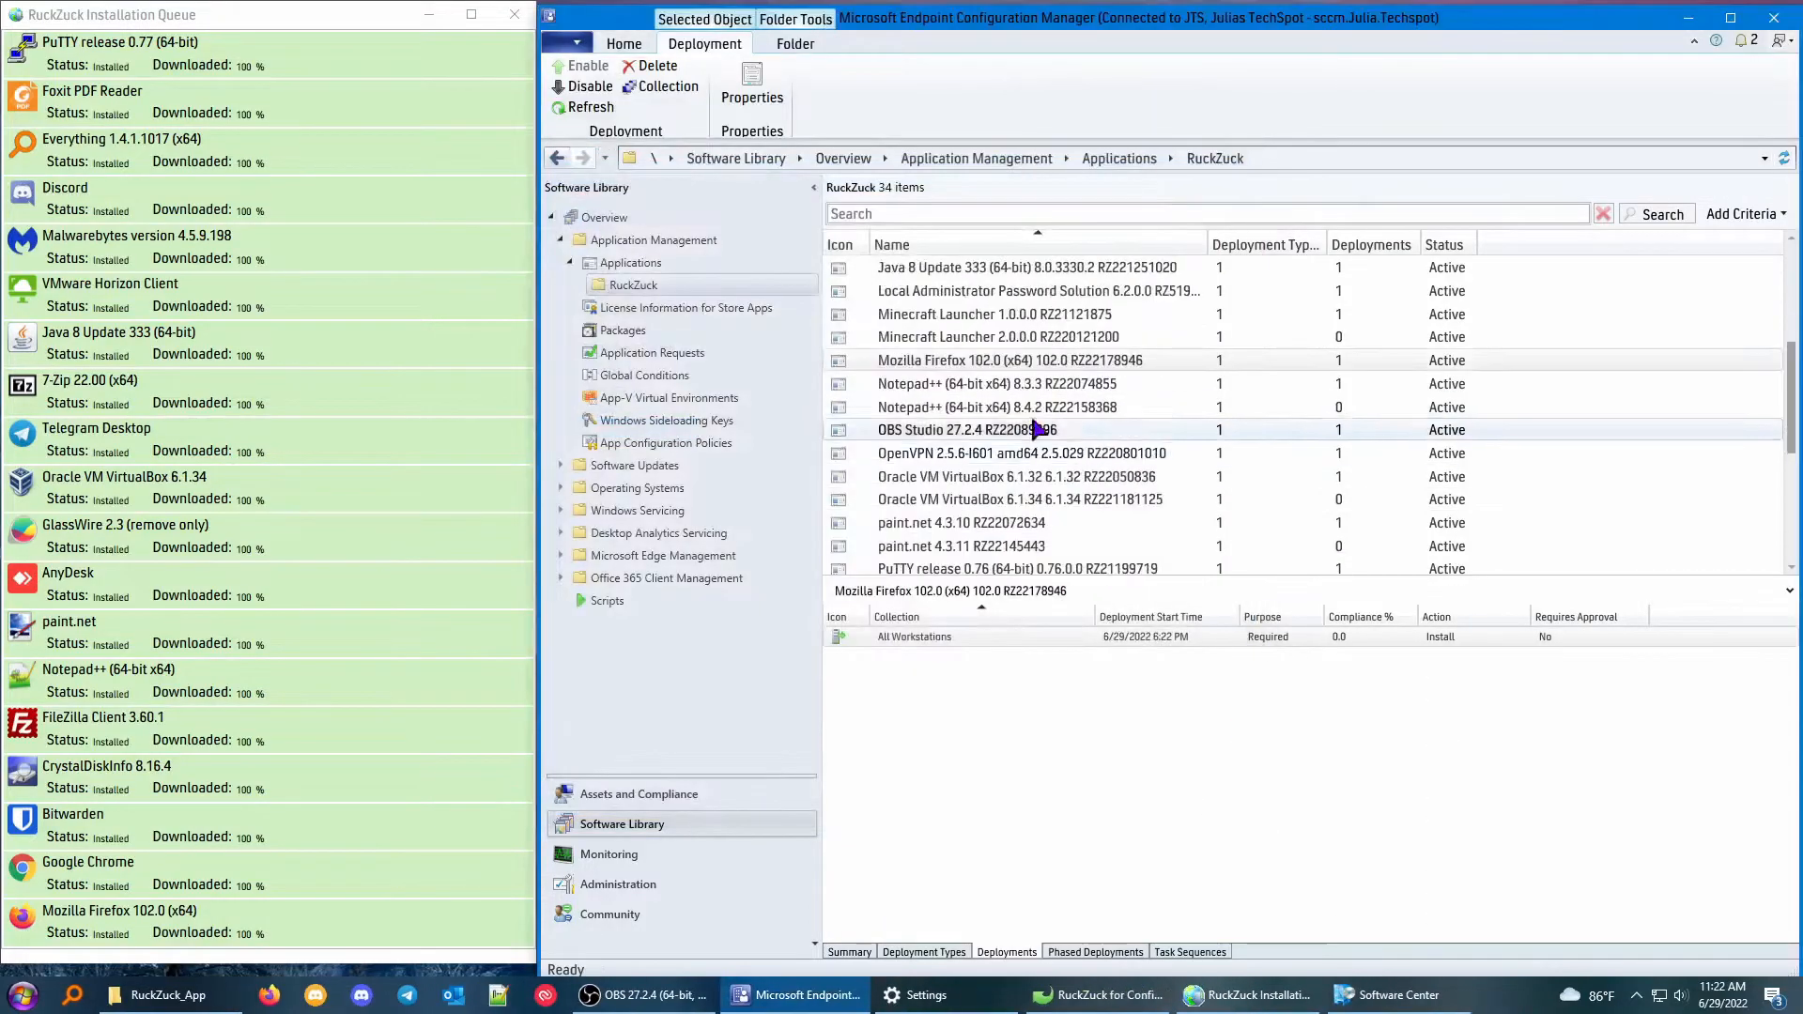
Delete the All Workstations deployment of Notepad++ (64-bit x64) 8.3.3 and delete that application.
click(1036, 387)
right_click(905, 635)
click(929, 702)
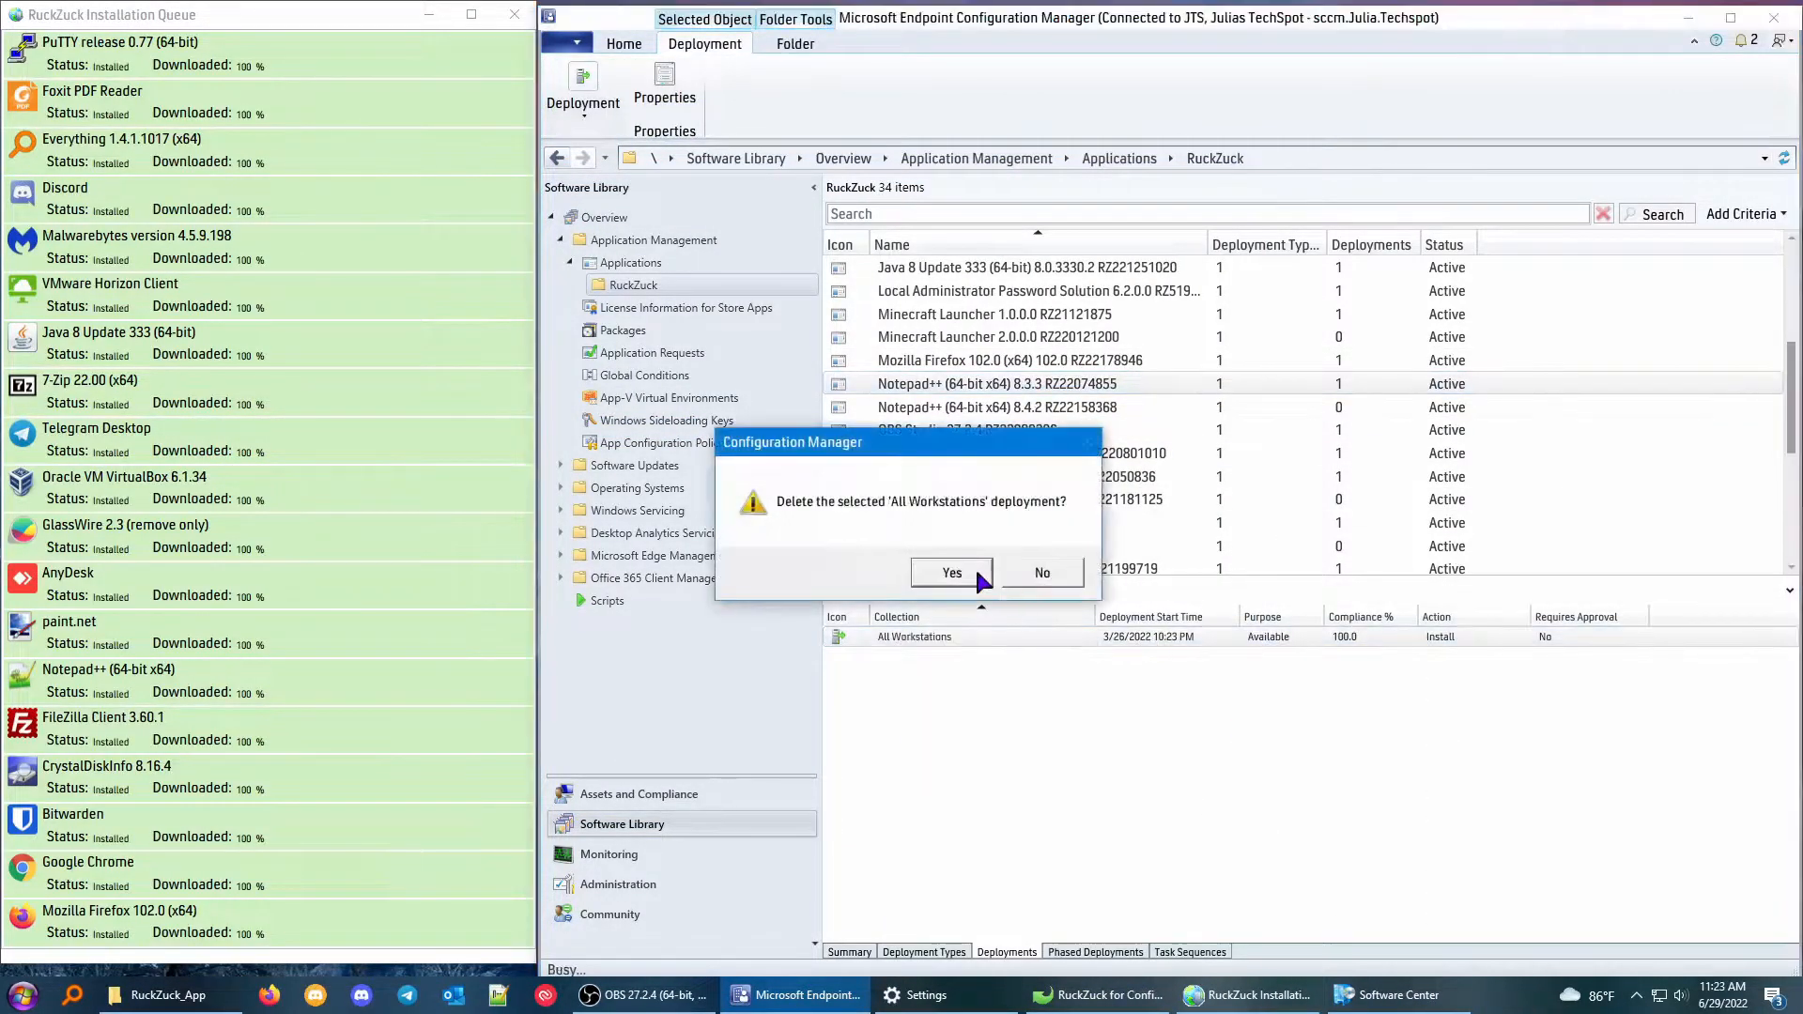
click(975, 569)
right_click(1048, 383)
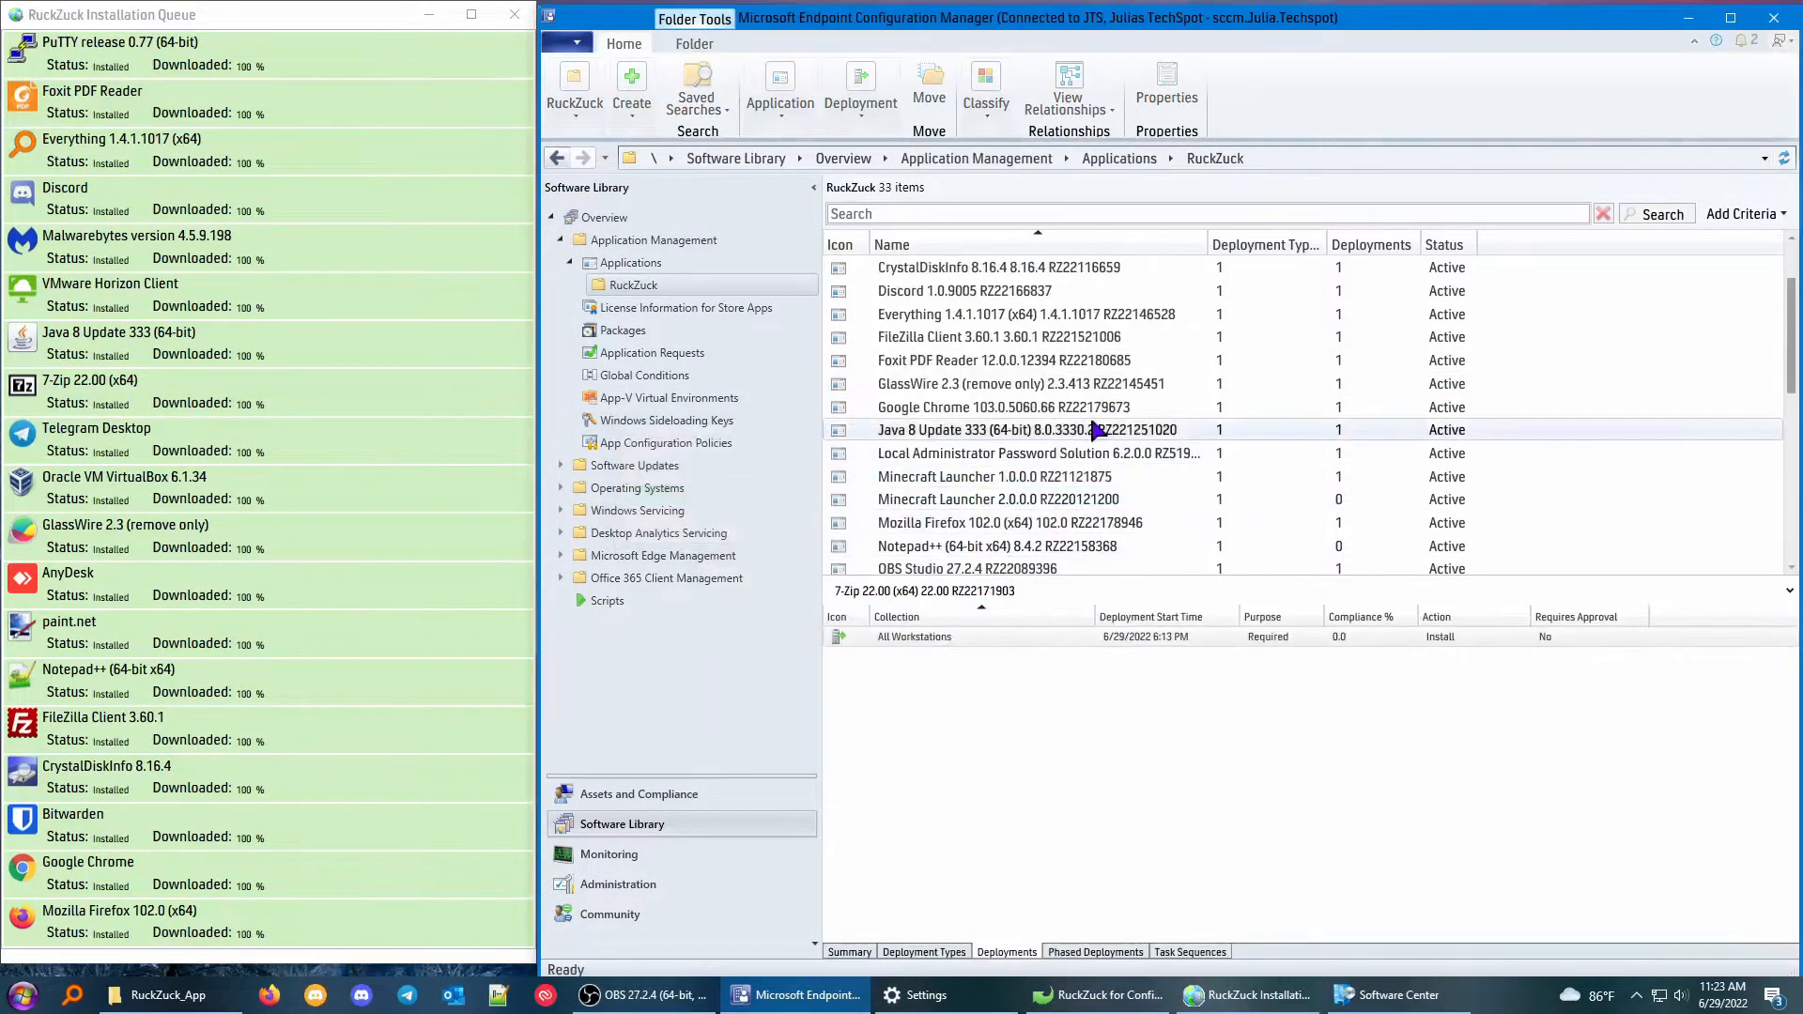
Start a deployment of Notepad++ (64-bit x64) 8.4.2 targeting the All Workstations device collection.
right_click(1018, 544)
click(1079, 348)
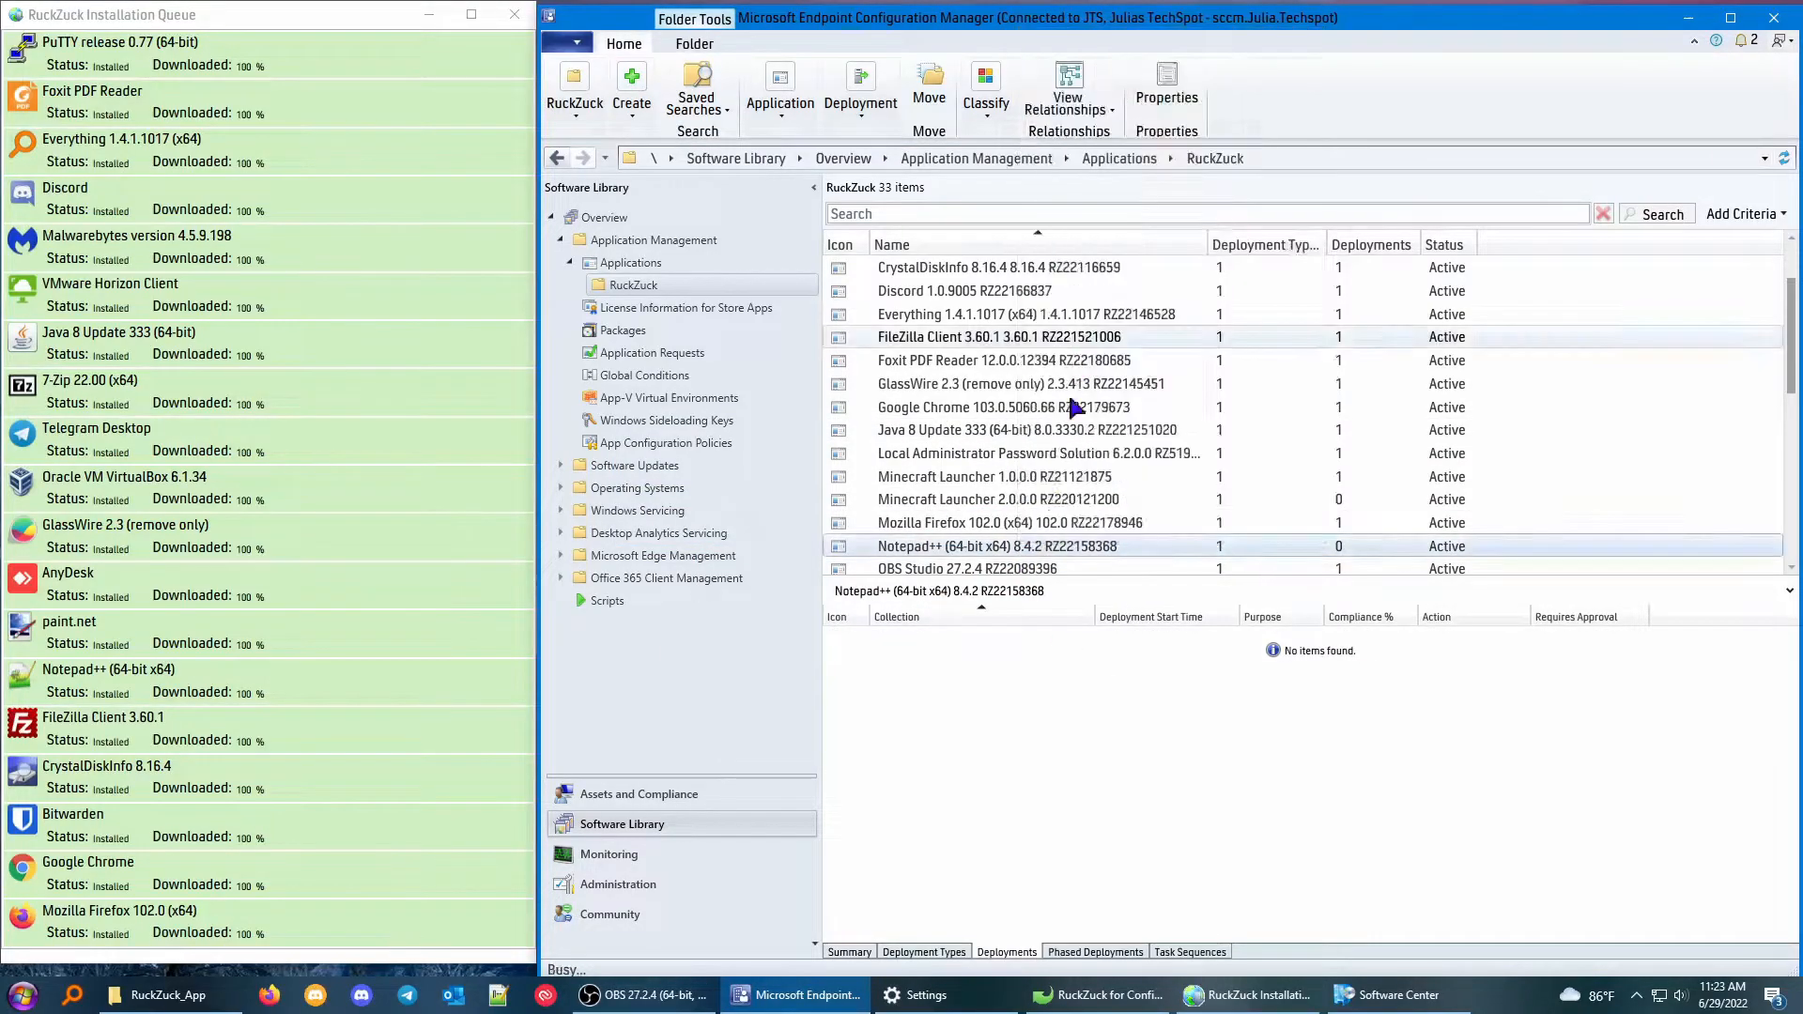
click(1106, 423)
click(1118, 688)
click(1033, 798)
Add distribution point SCCM.JULIA.TECHSPOT as the content destination and complete the Notepad++ 8.4.2 deployment.
click(1183, 544)
click(1202, 566)
click(654, 418)
click(1042, 752)
click(1046, 800)
double_click(1044, 802)
click(1044, 804)
click(1044, 801)
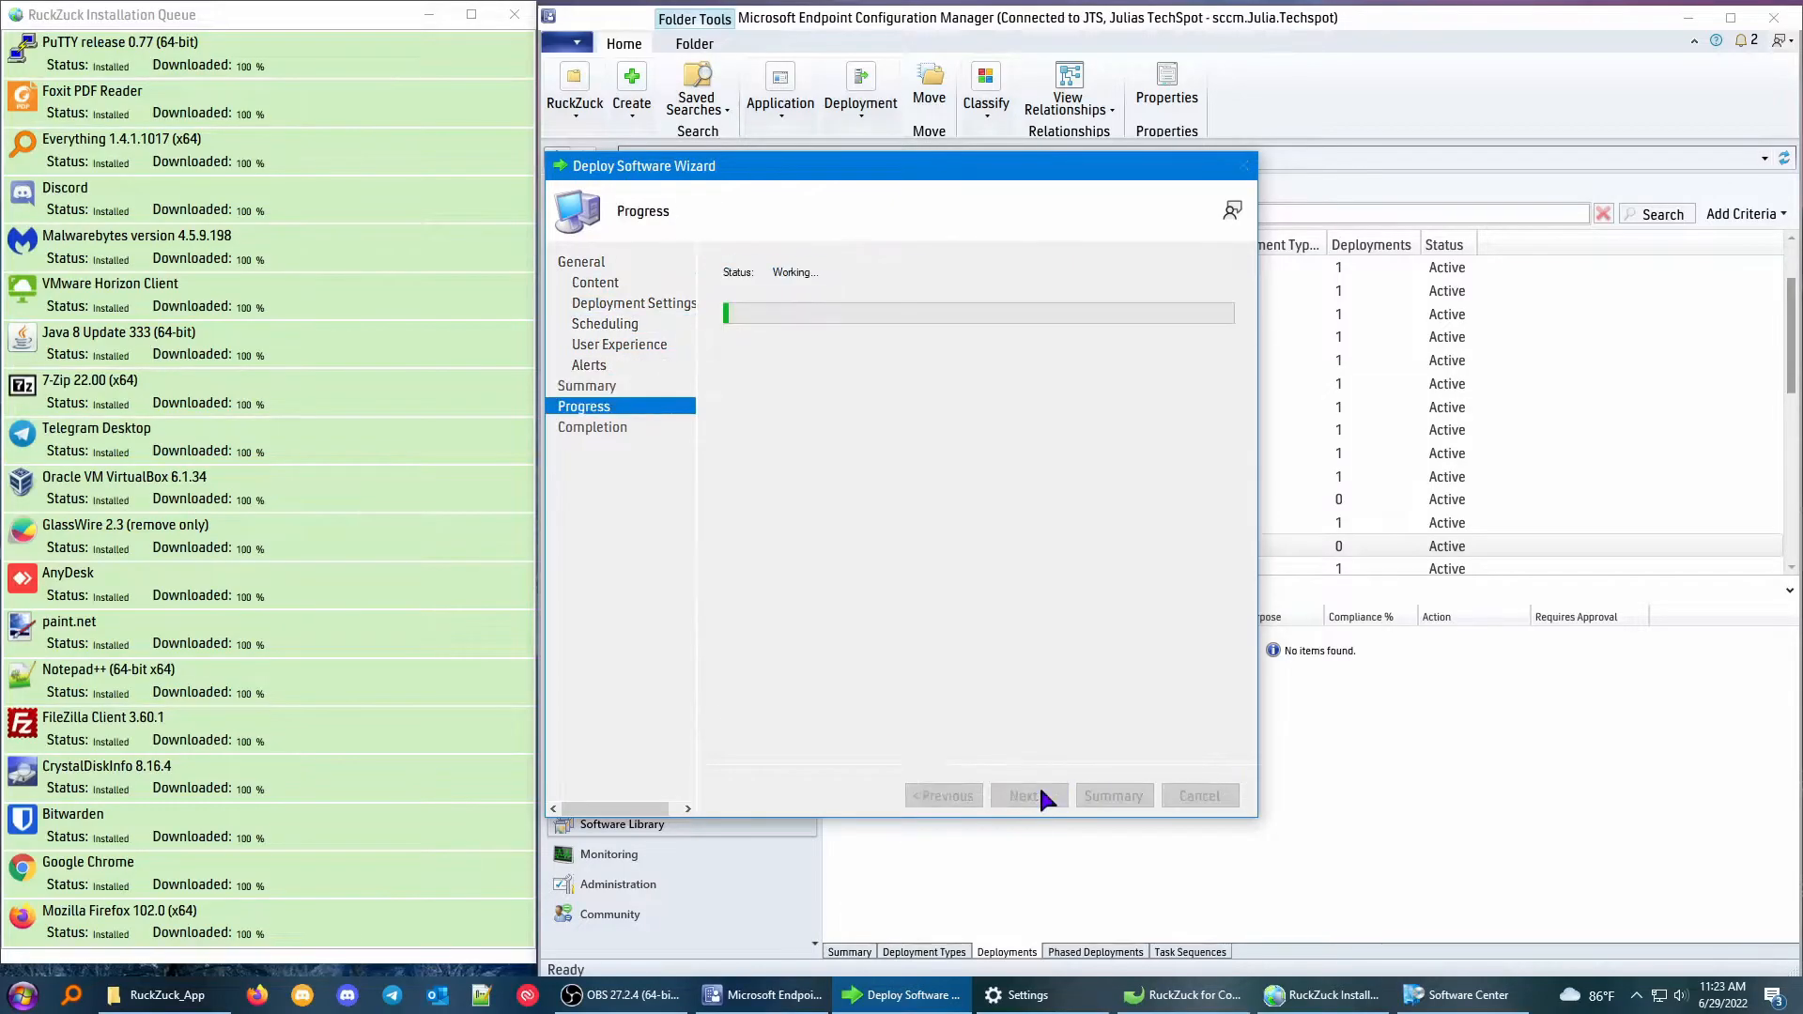
click(1042, 794)
click(1194, 794)
Delete the All Workstations deployment of Oracle VM VirtualBox 6.1.32 and delete that application.
scroll(1153, 481, down, 3)
click(1092, 429)
right_click(932, 638)
click(980, 722)
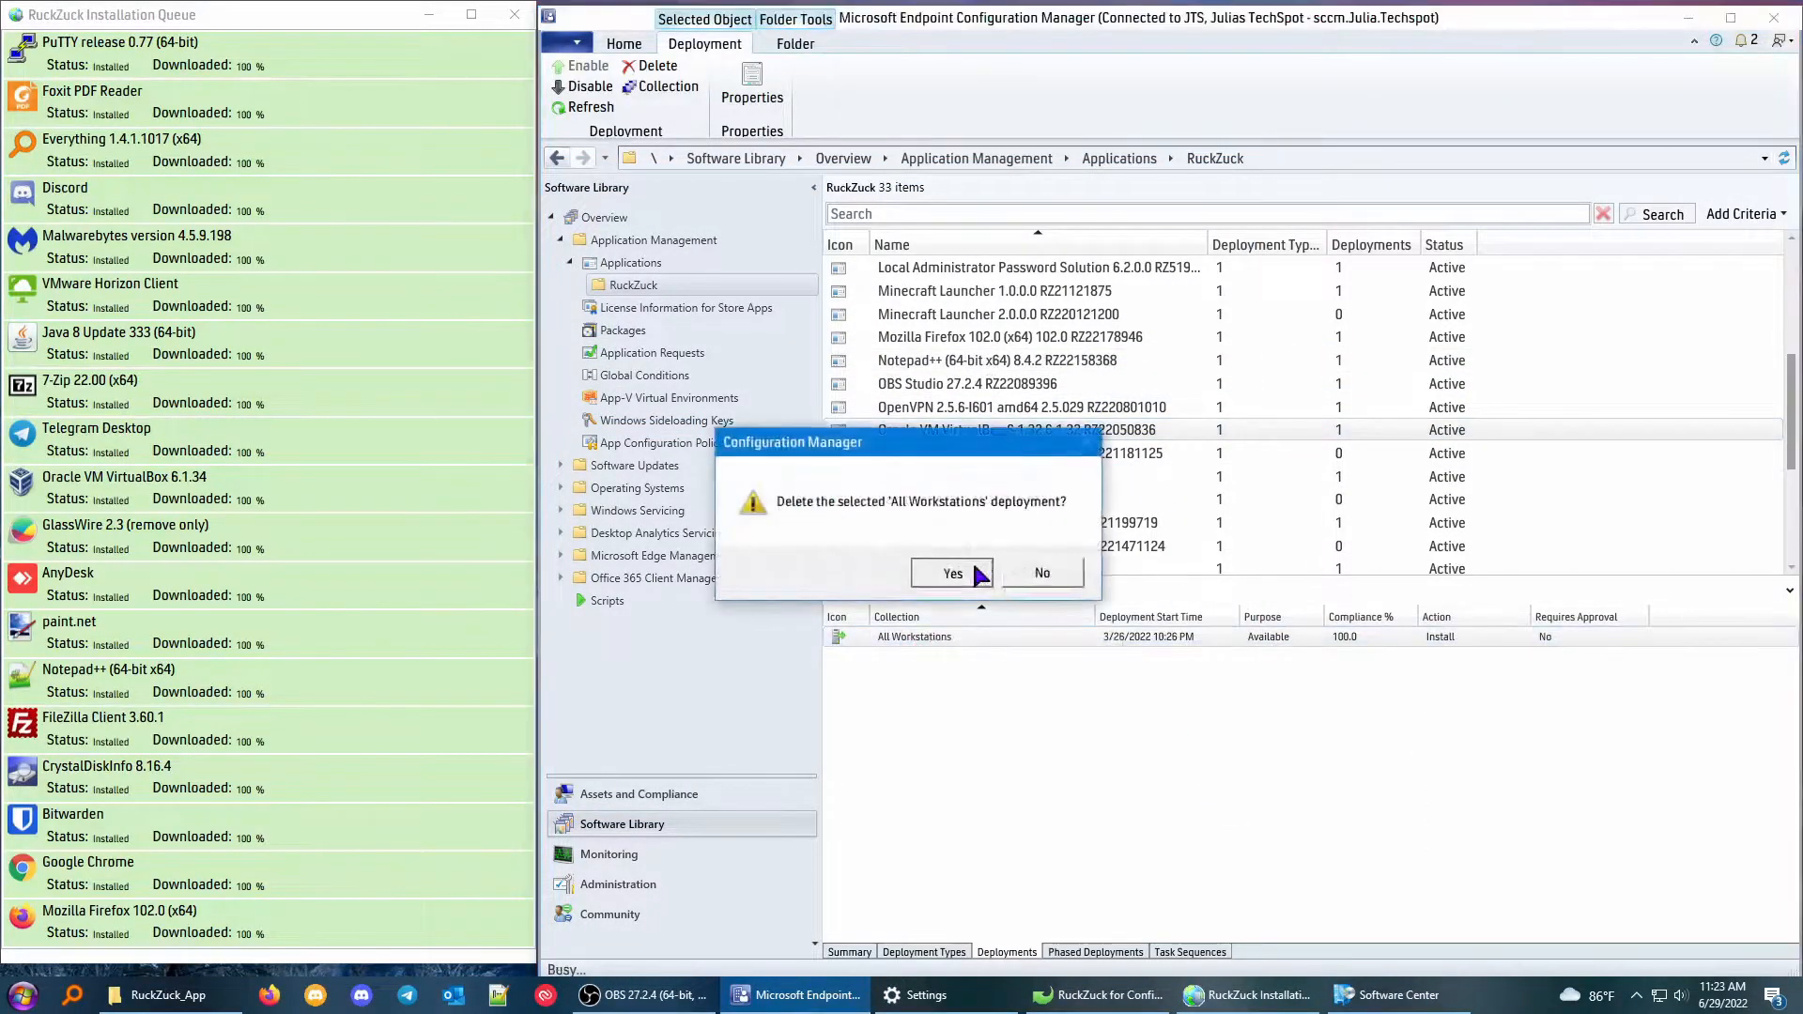
click(975, 571)
right_click(1167, 429)
click(1220, 698)
click(972, 573)
Start a deployment of Oracle VM VirtualBox 6.1.34 targeting the All Workstations device collection.
scroll(1055, 469, down, 3)
right_click(997, 476)
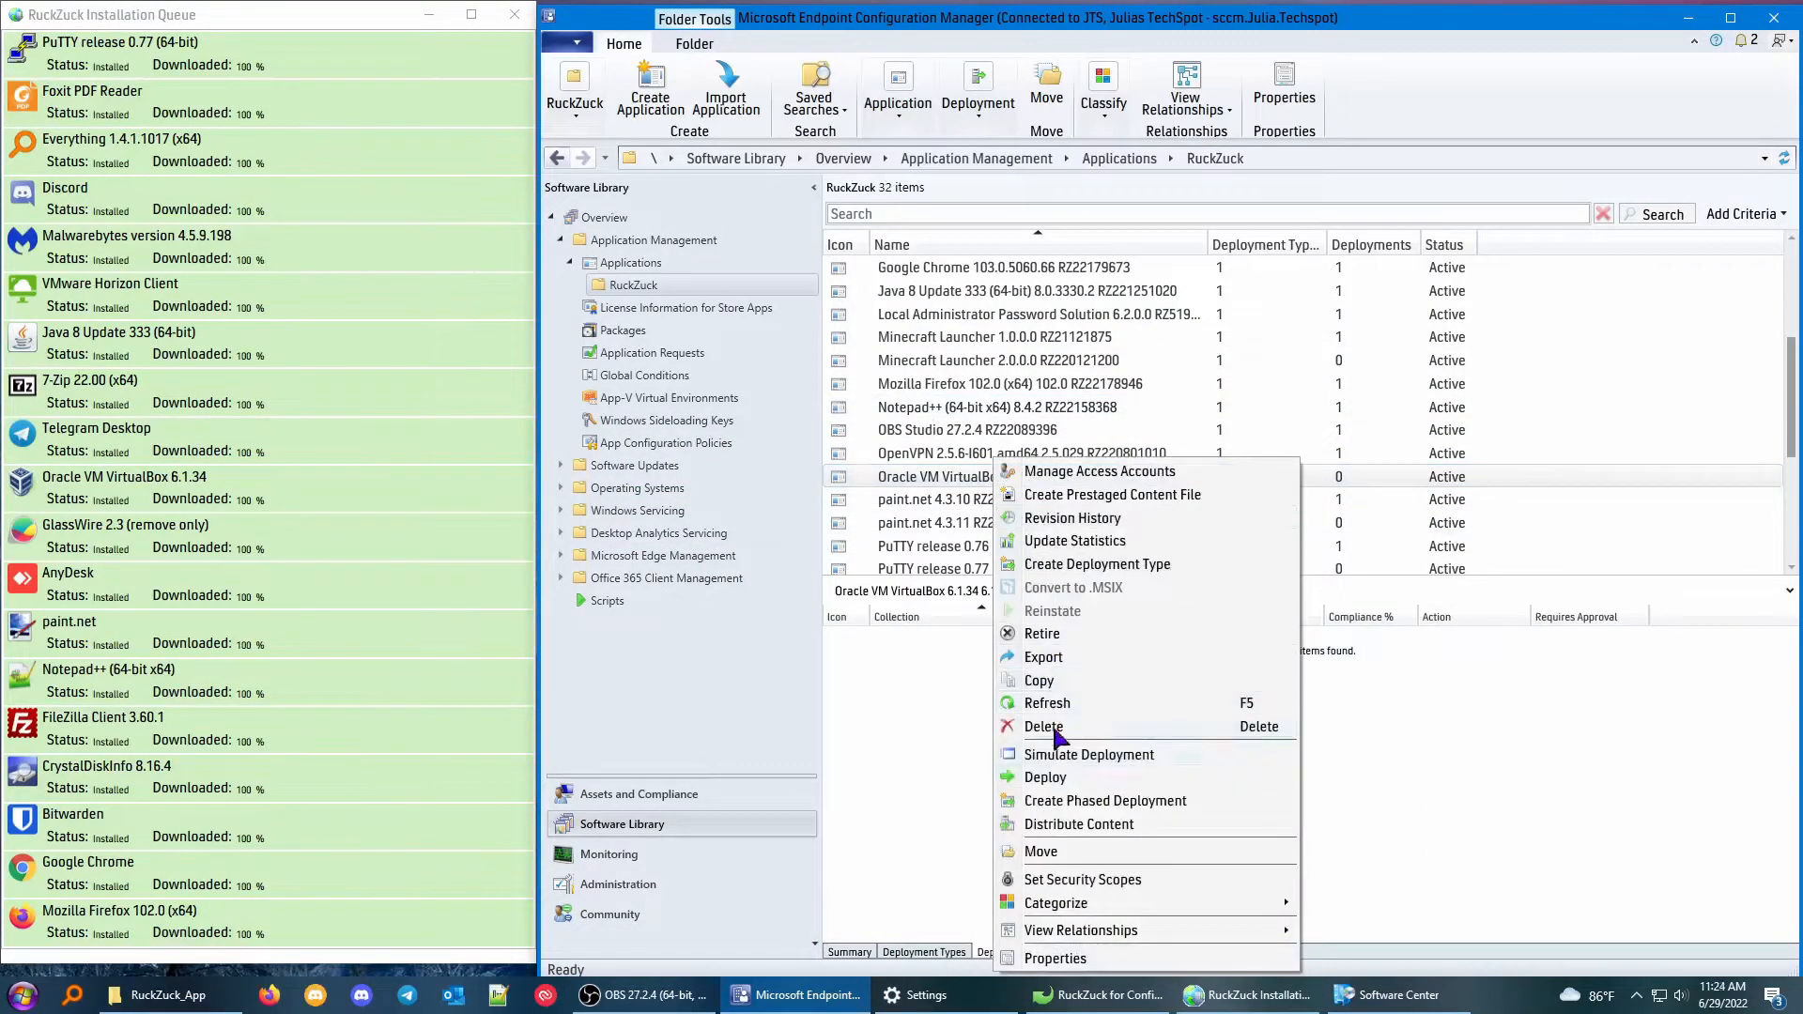
click(1138, 781)
click(1187, 370)
click(639, 310)
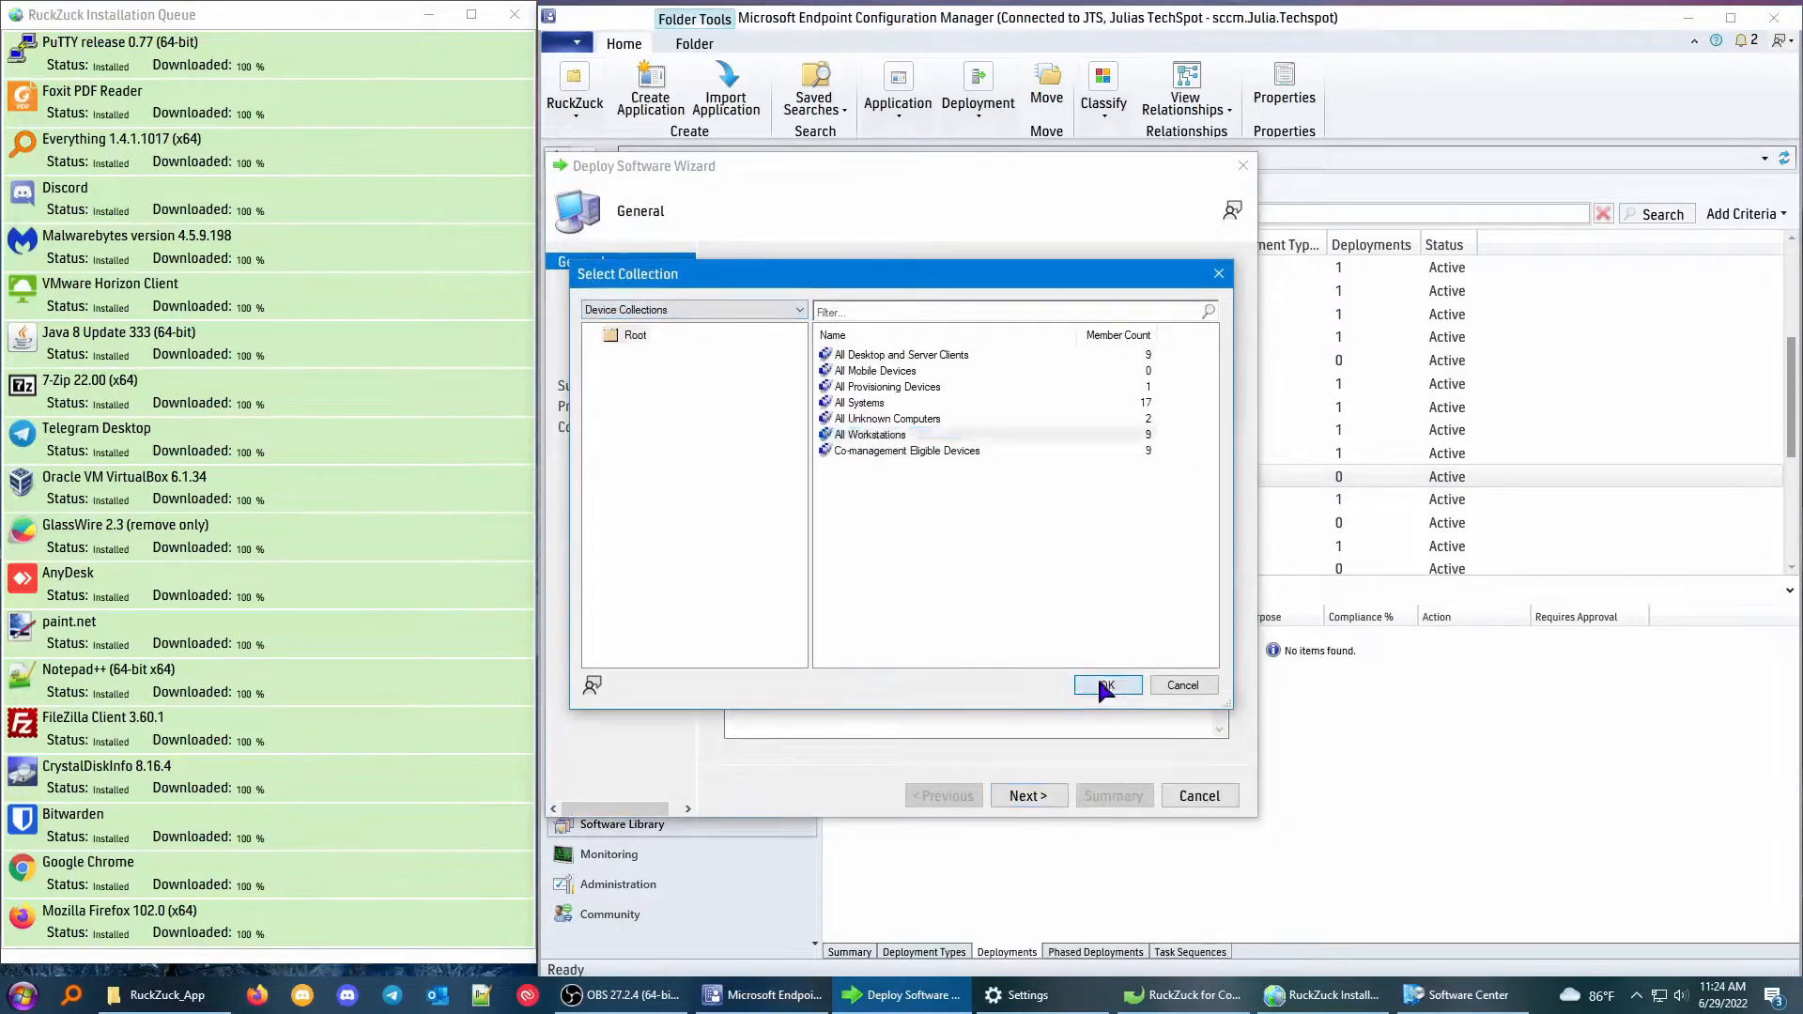
click(1100, 683)
click(1029, 795)
Add the distribution point as content destination and complete the Oracle VM VirtualBox 6.1.34 deployment.
click(1176, 546)
click(1211, 567)
click(653, 420)
click(1042, 752)
click(1024, 795)
click(1026, 795)
click(1026, 796)
click(1199, 795)
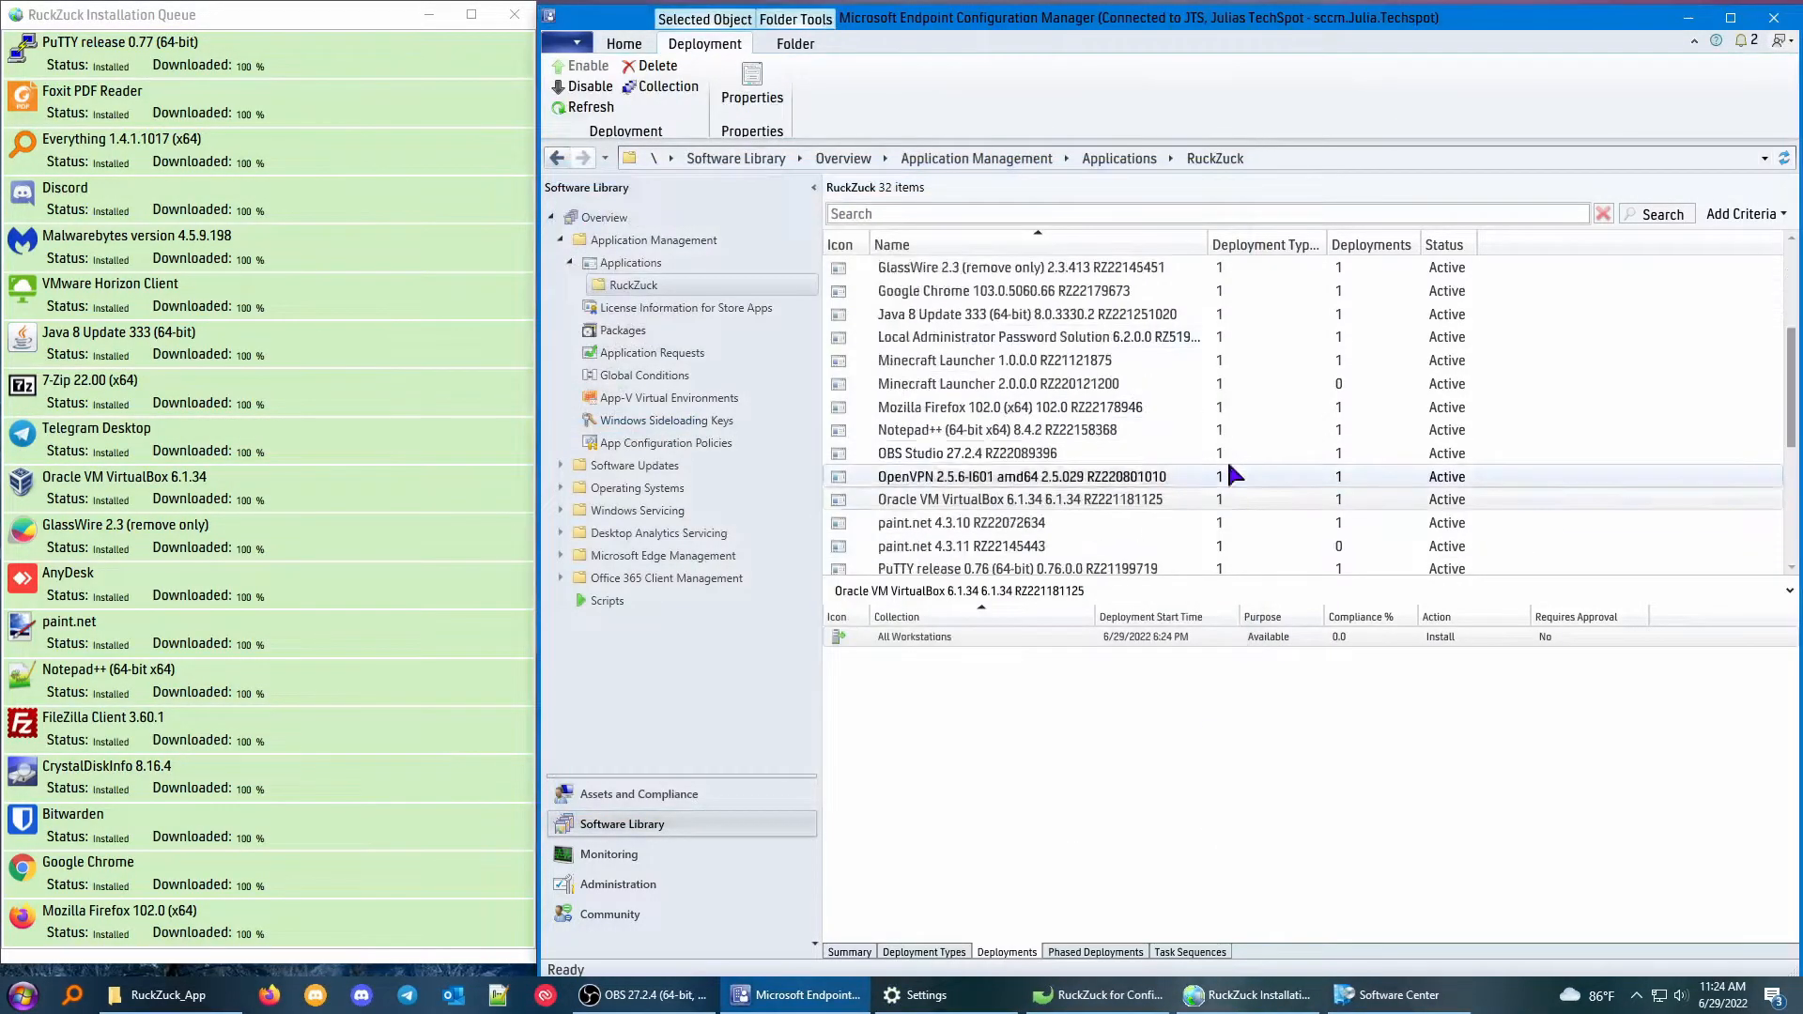
Delete the All Workstations deployment of paint.net 4.3.10 and delete that application.
scroll(1227, 460, down, 1)
click(995, 452)
click(980, 721)
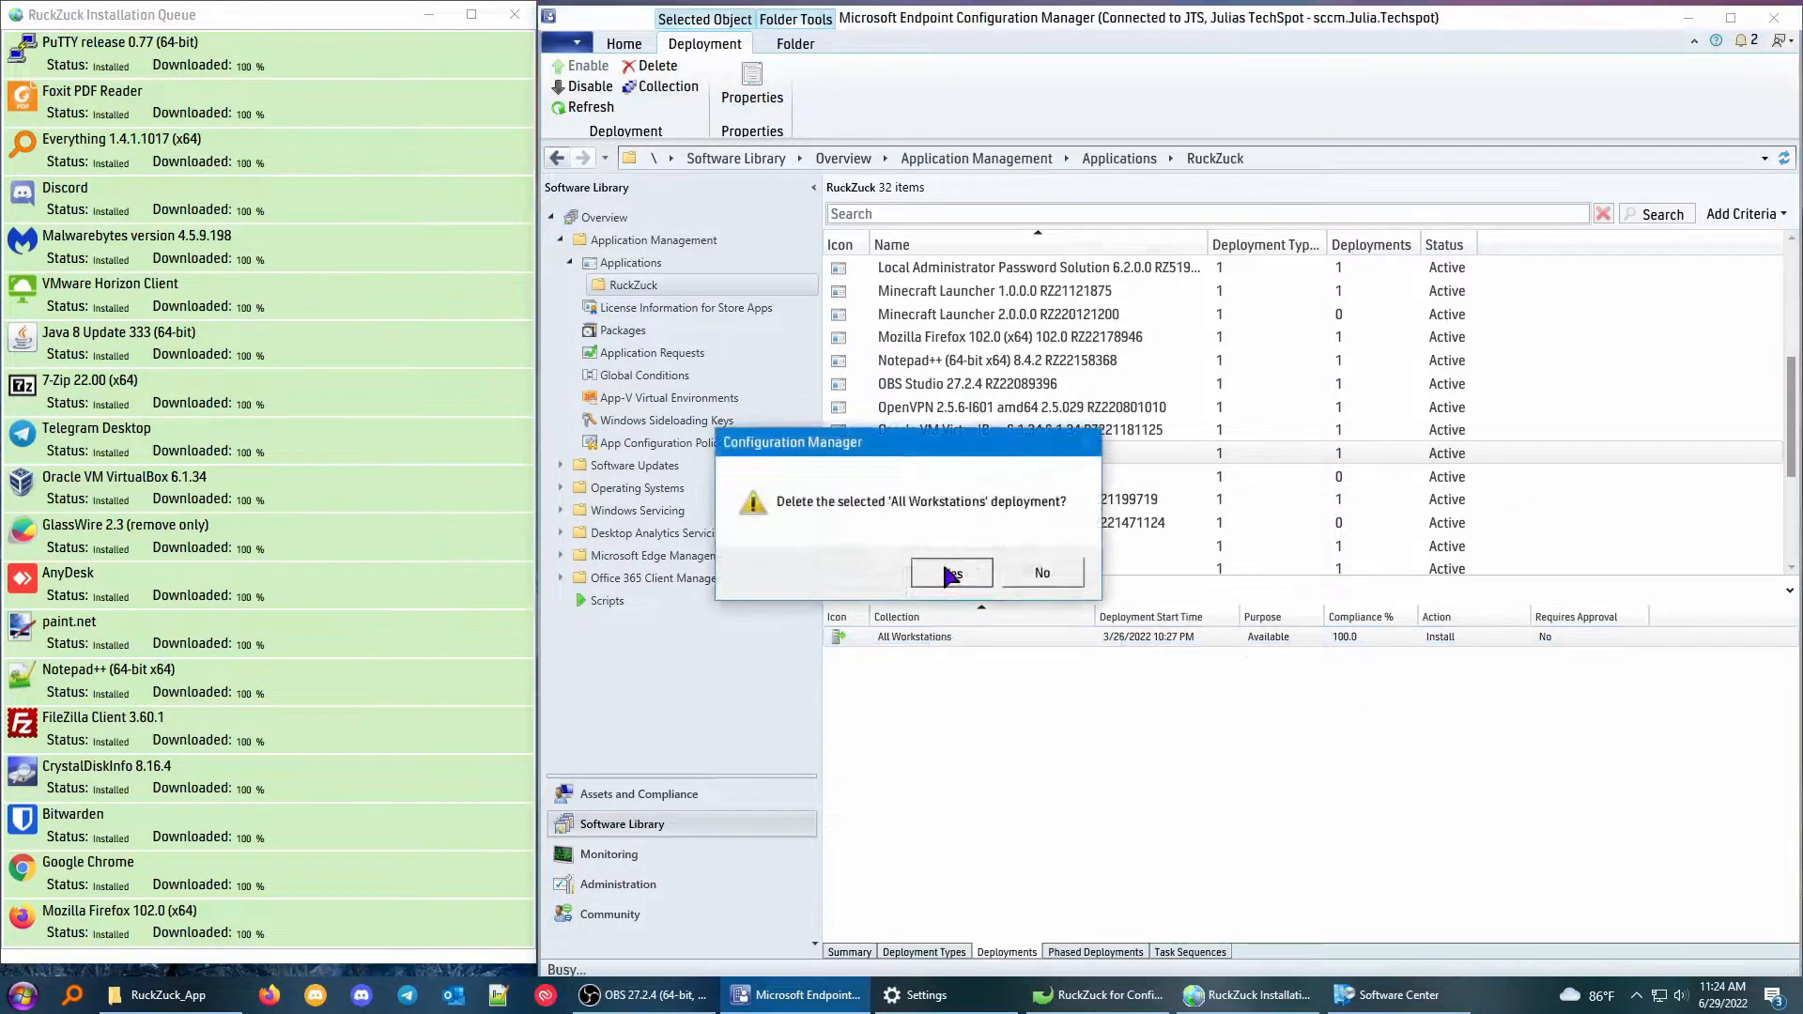
click(957, 572)
right_click(965, 453)
click(1030, 696)
click(962, 572)
Start a deployment of paint.net 4.3.11 targeting the All Workstations device collection.
scroll(1089, 567, down, 4)
click(954, 406)
right_click(1033, 411)
click(1047, 737)
click(1197, 375)
click(648, 311)
click(623, 341)
click(862, 434)
click(1112, 683)
click(1029, 795)
Add distribution point SCCM.JULIA.TECHSPOT as the content destination and complete the paint.net 4.3.11 deployment.
click(1205, 547)
click(1213, 571)
click(652, 418)
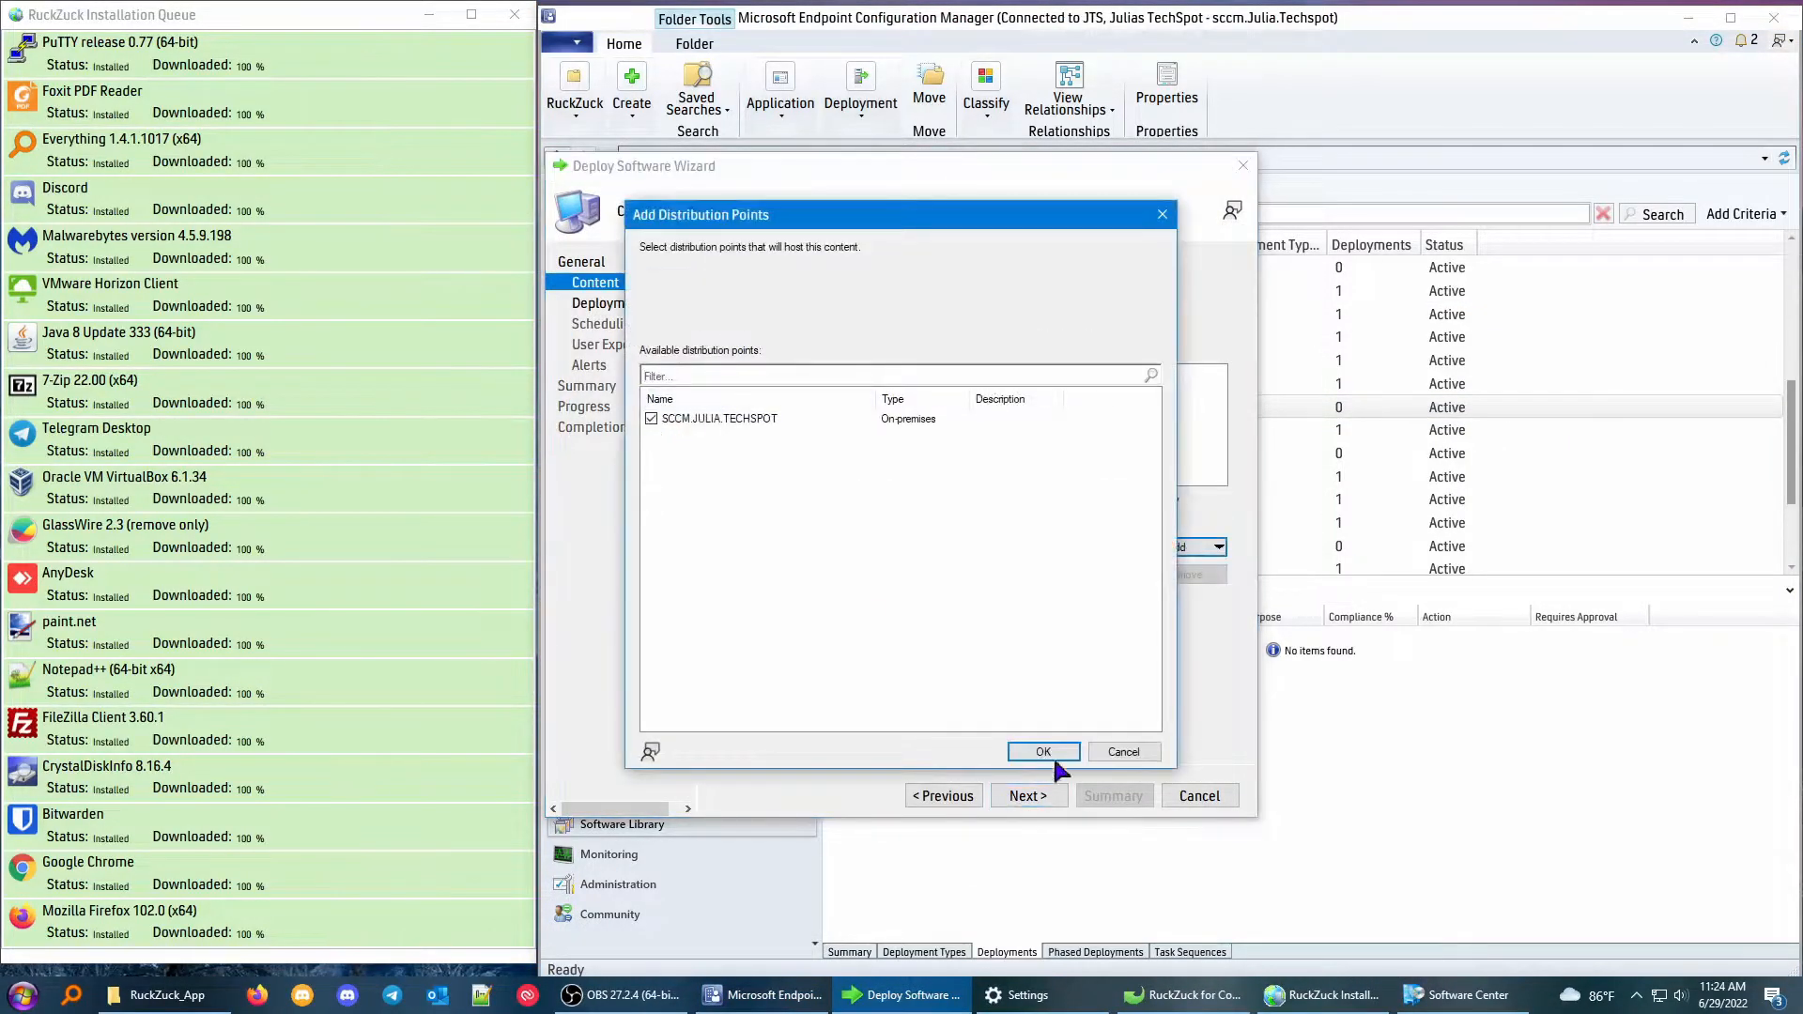
click(1042, 752)
click(1041, 795)
click(1040, 795)
click(1038, 795)
click(1037, 795)
click(1035, 795)
click(1200, 795)
Delete the existing deployment of PuTTY release 0.76 (64-bit) and delete that application.
scroll(1130, 473, down, 1)
scroll(1220, 376, down, 3)
click(1037, 458)
right_click(950, 637)
click(982, 724)
click(1003, 478)
right_click(1023, 454)
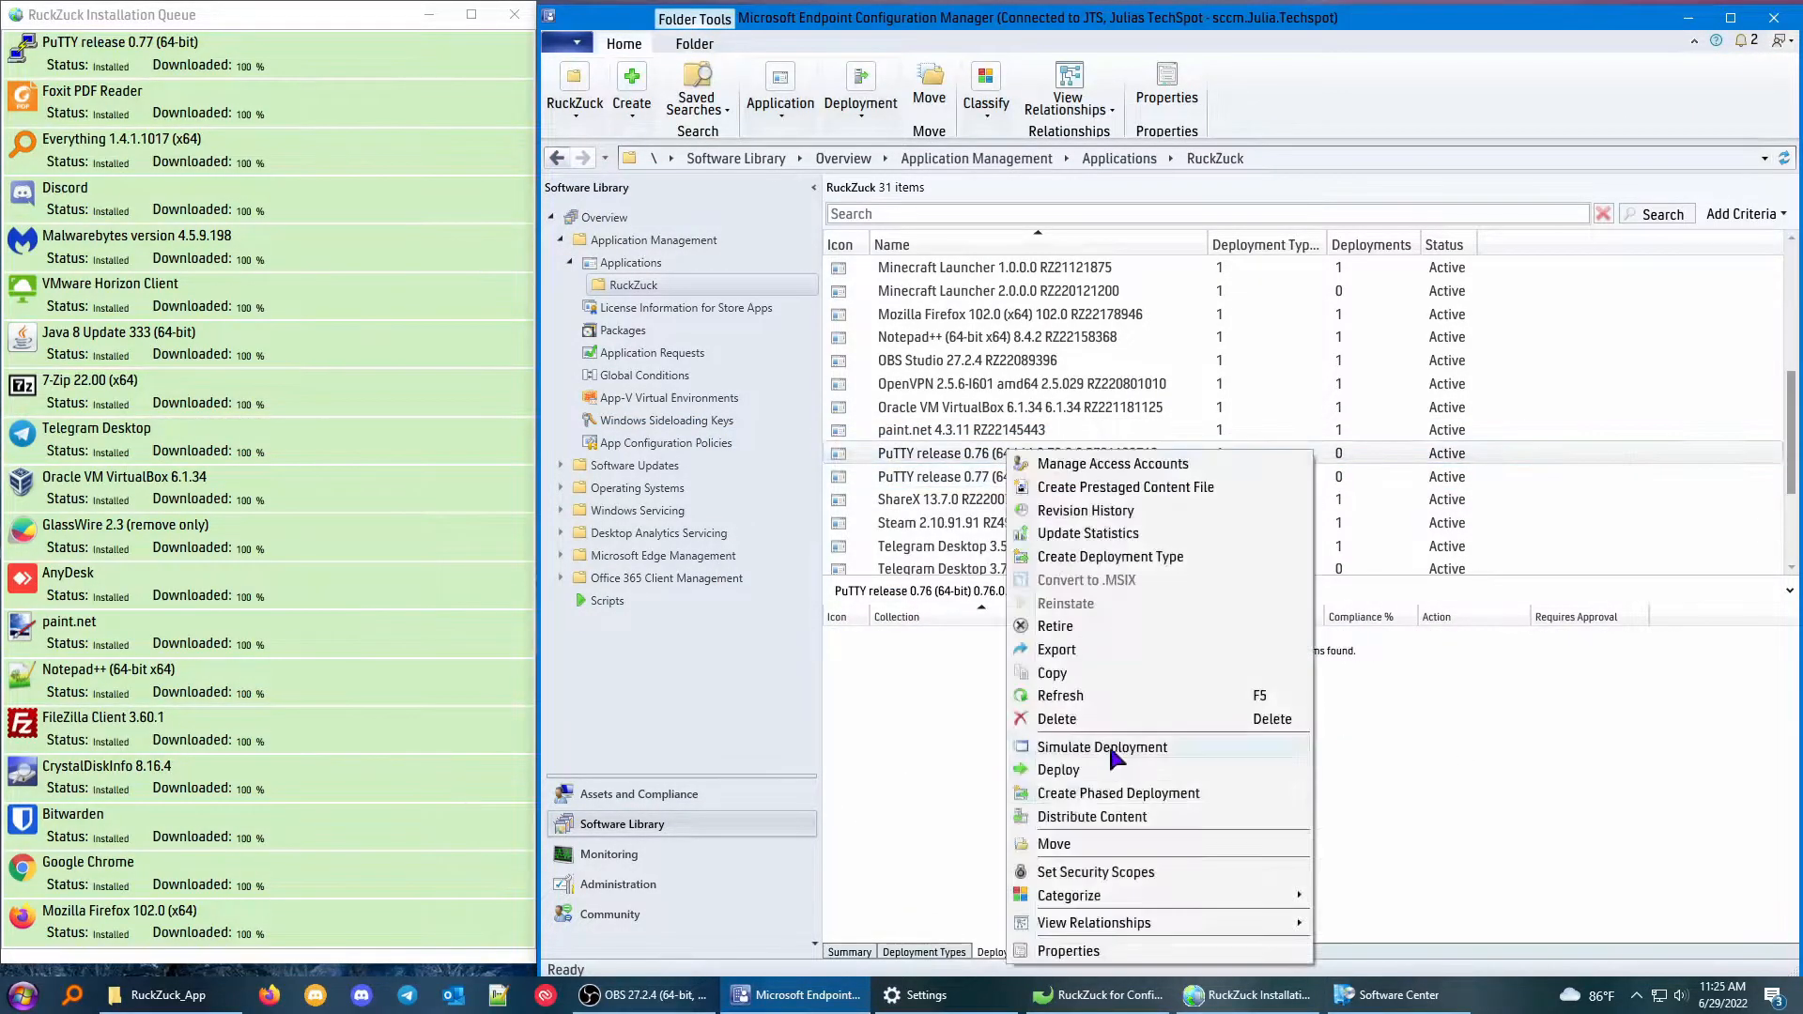
click(1033, 719)
click(968, 571)
Start a deployment of PuTTY release 0.77 (64-bit) targeting the All Workstations device collection.
right_click(952, 339)
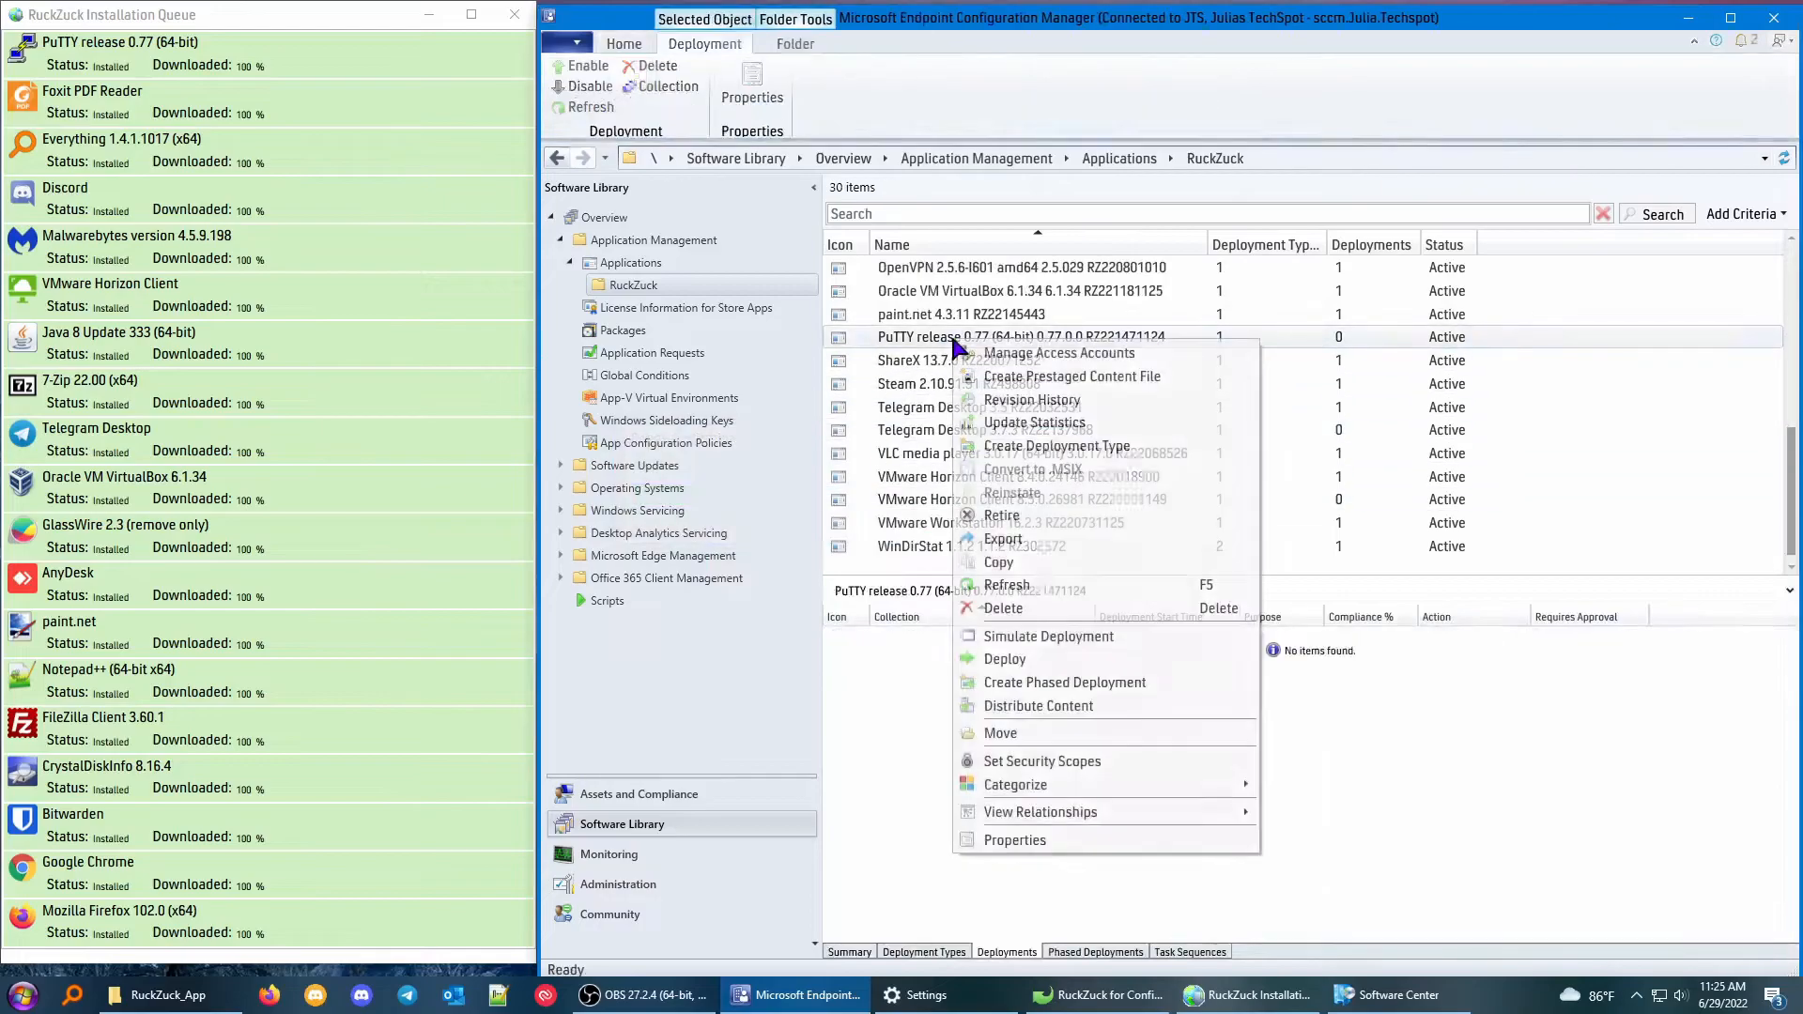
click(997, 661)
click(1182, 373)
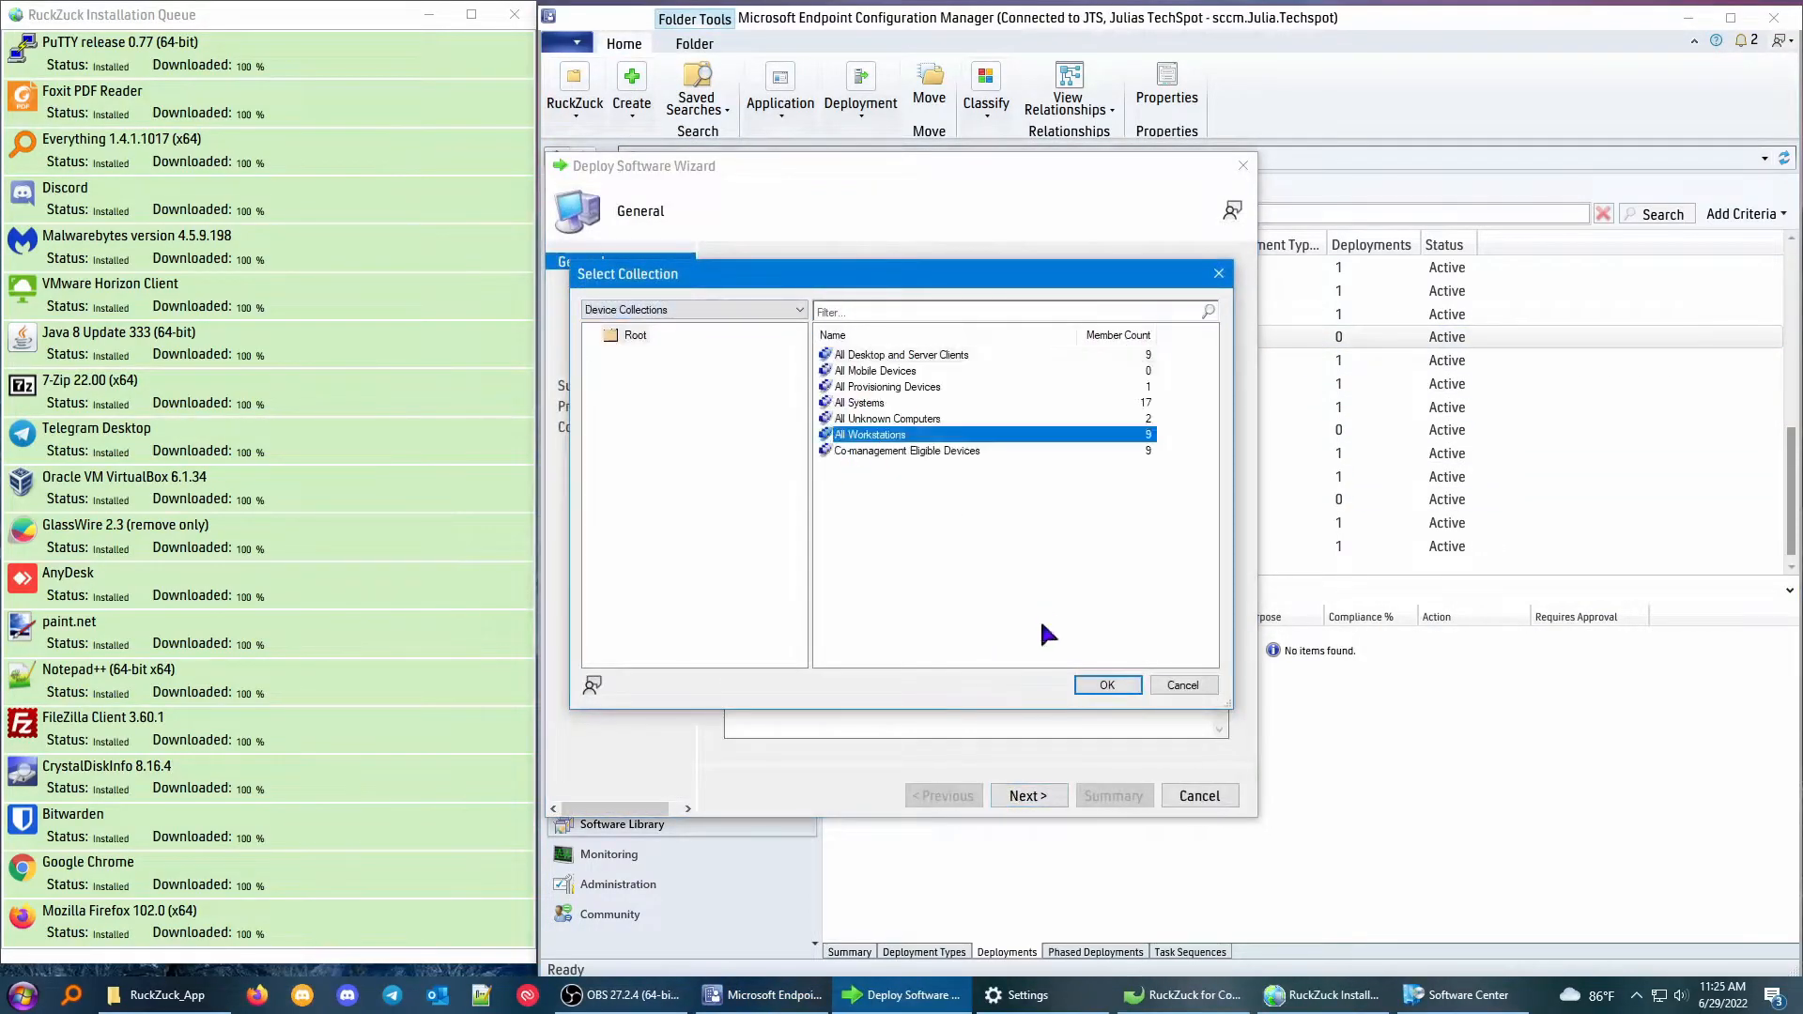
click(1108, 686)
click(1032, 796)
Add the distribution point as content destination and complete the PuTTY release 0.77 deployment.
click(1177, 546)
click(1206, 569)
click(652, 419)
click(1043, 751)
click(1037, 798)
click(1025, 800)
click(1025, 800)
click(1026, 800)
click(1025, 800)
click(1026, 800)
click(1199, 796)
Delete the All Users deployment of Telegram Desktop 3.5 and delete that application.
click(1086, 406)
right_click(903, 635)
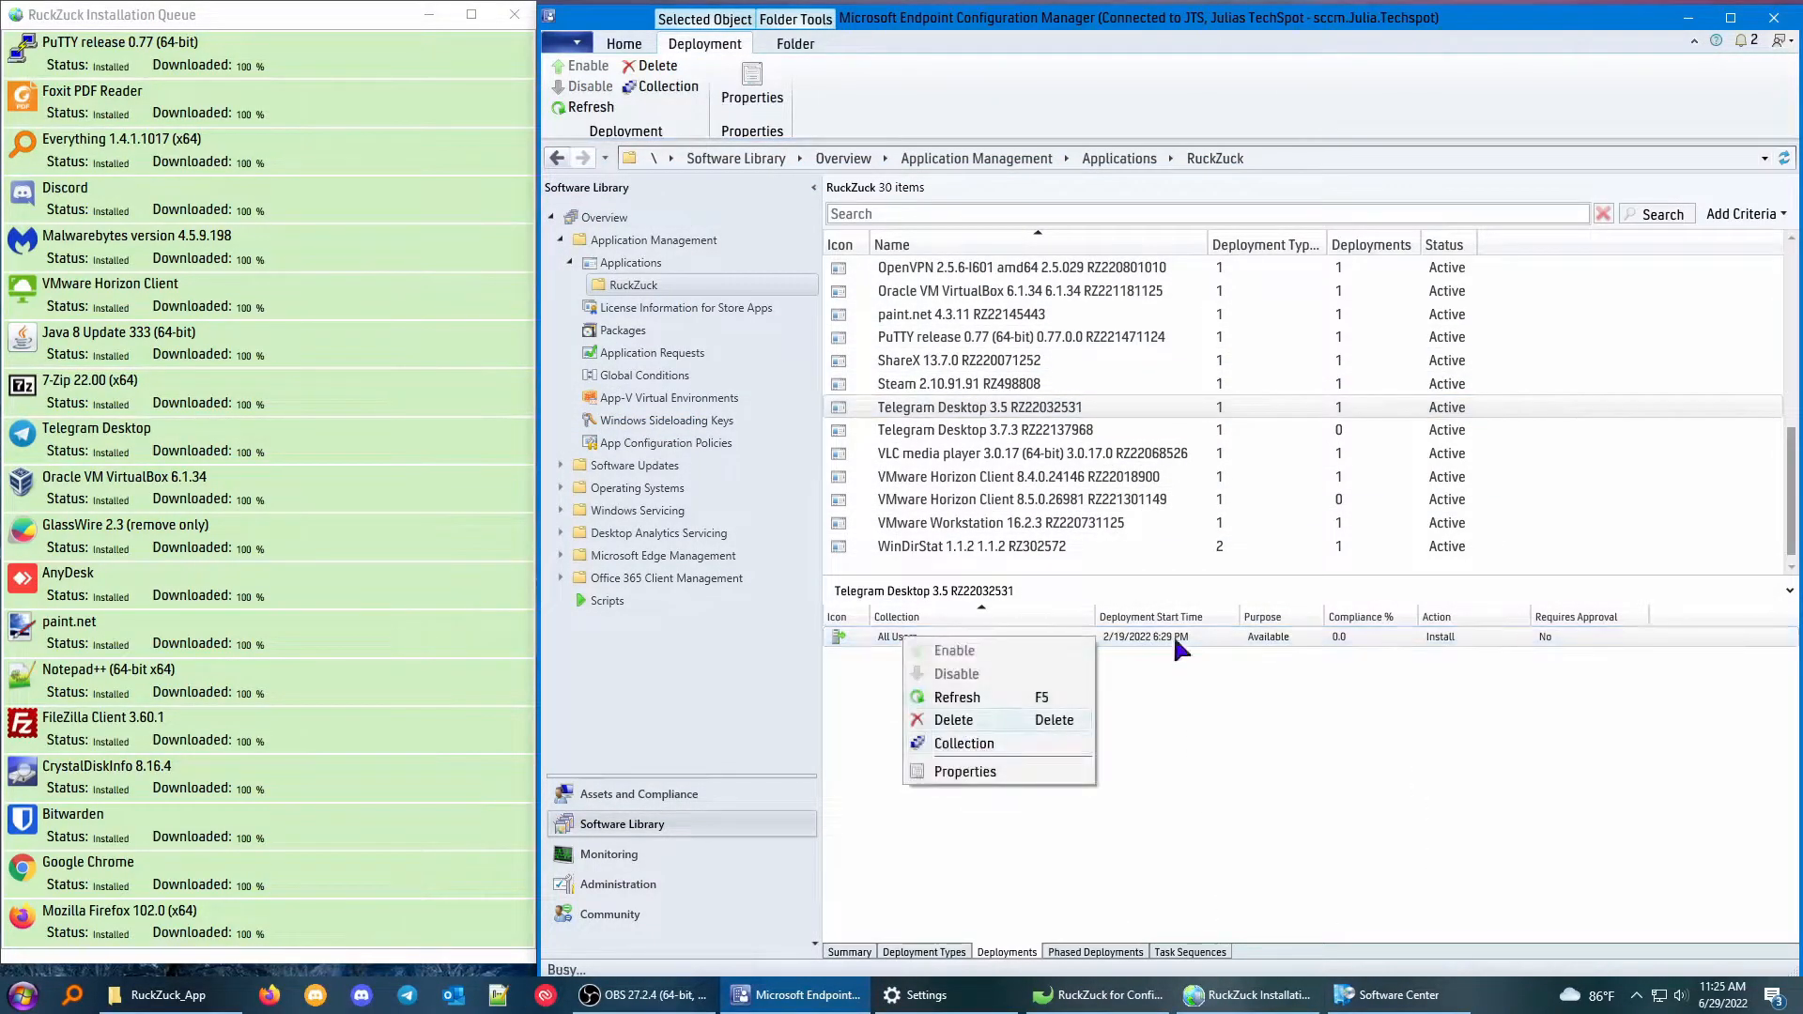
click(977, 725)
right_click(1021, 406)
click(1072, 674)
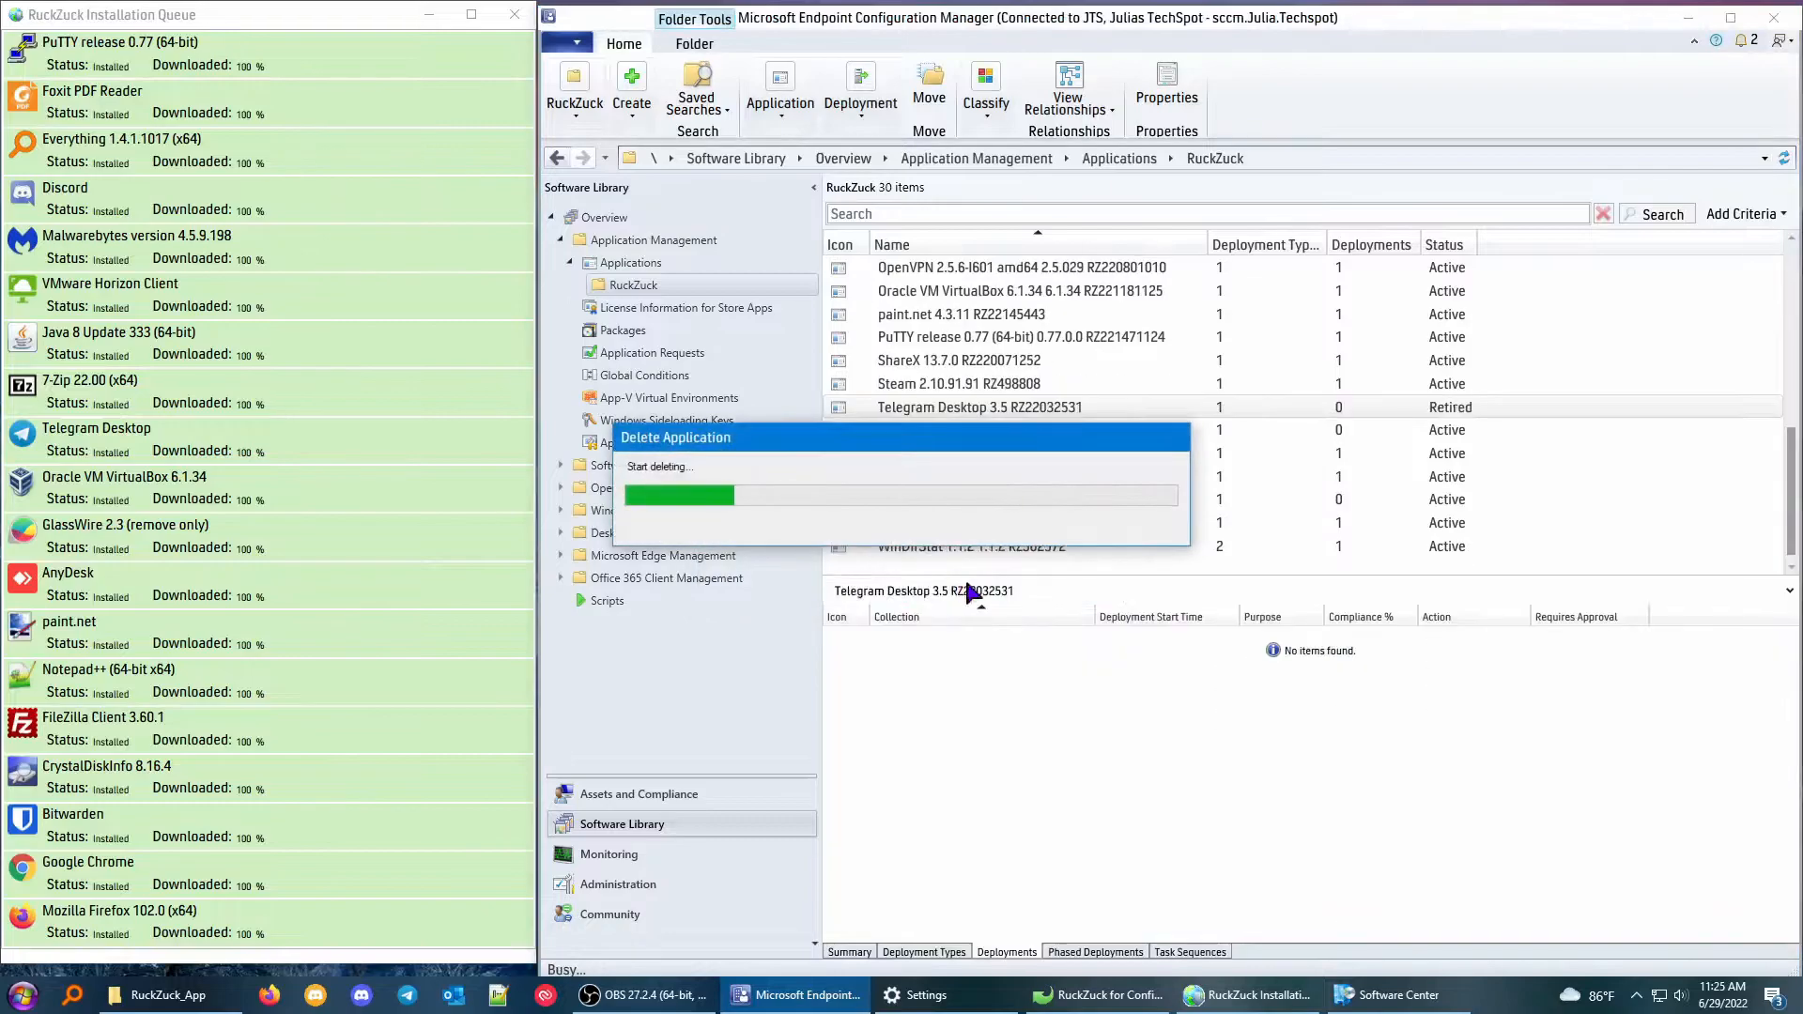
Start a deployment of Telegram Desktop 3.7.3 targeting the All Users collection.
right_click(1021, 430)
click(1068, 748)
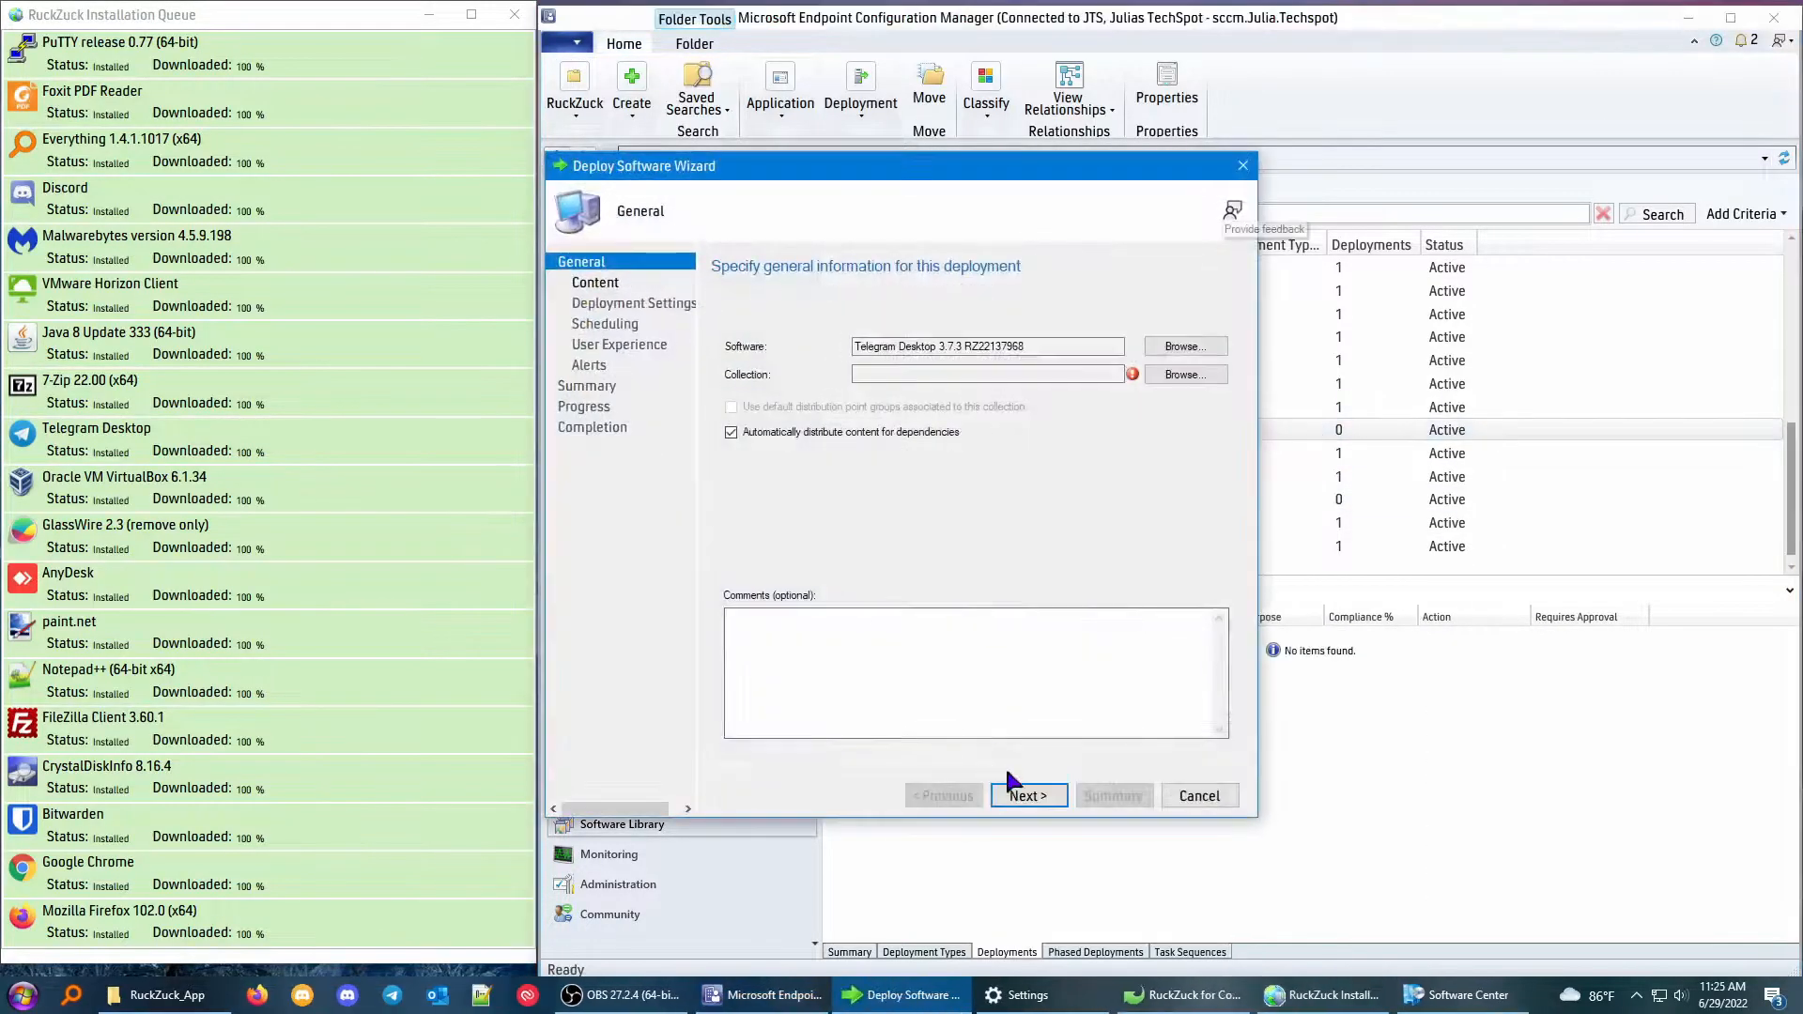
click(1174, 373)
click(692, 310)
click(1107, 685)
click(1026, 795)
Add the distribution point as content destination and complete the Telegram Desktop 3.7.3 deployment.
click(1186, 550)
click(656, 419)
click(1038, 748)
click(1026, 796)
click(1023, 794)
click(1023, 794)
click(1024, 794)
click(1023, 794)
click(1024, 794)
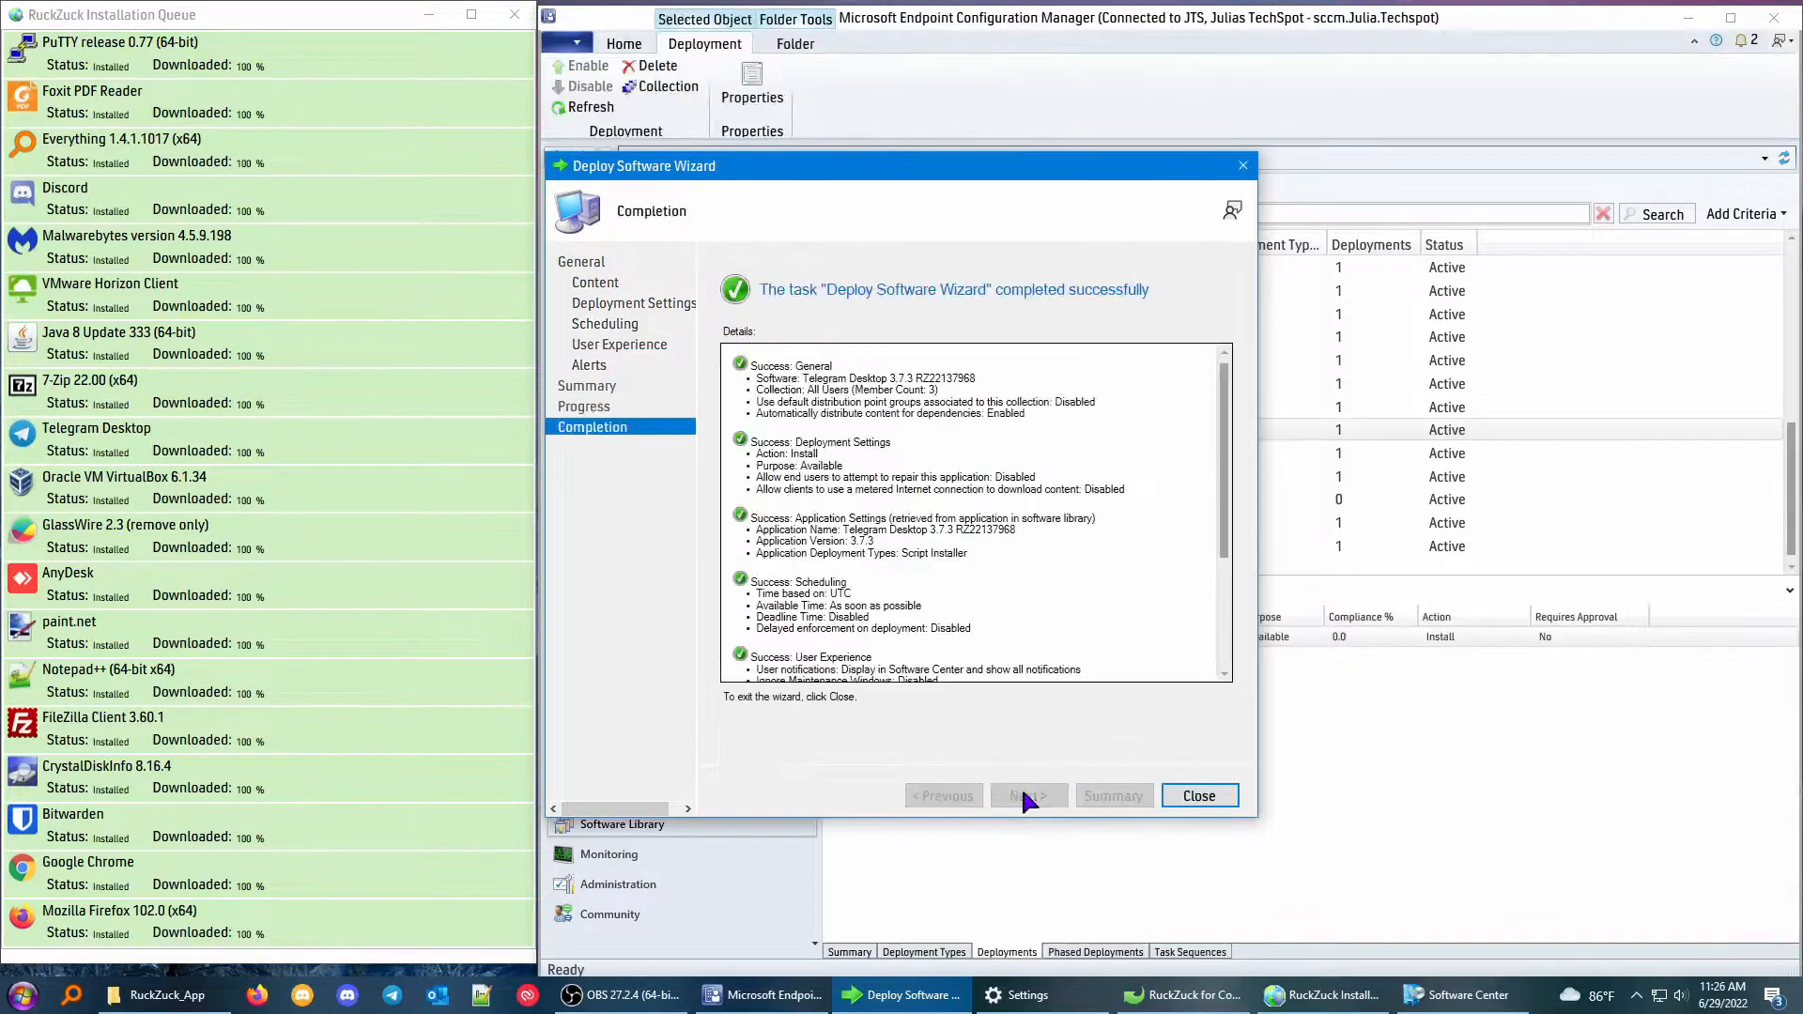
click(1199, 795)
Delete the existing deployment of VMware Horizon Client 8.4.0.24146 and delete that application.
click(1127, 478)
click(919, 637)
right_click(924, 636)
click(990, 729)
click(949, 570)
right_click(994, 478)
click(1123, 672)
click(966, 571)
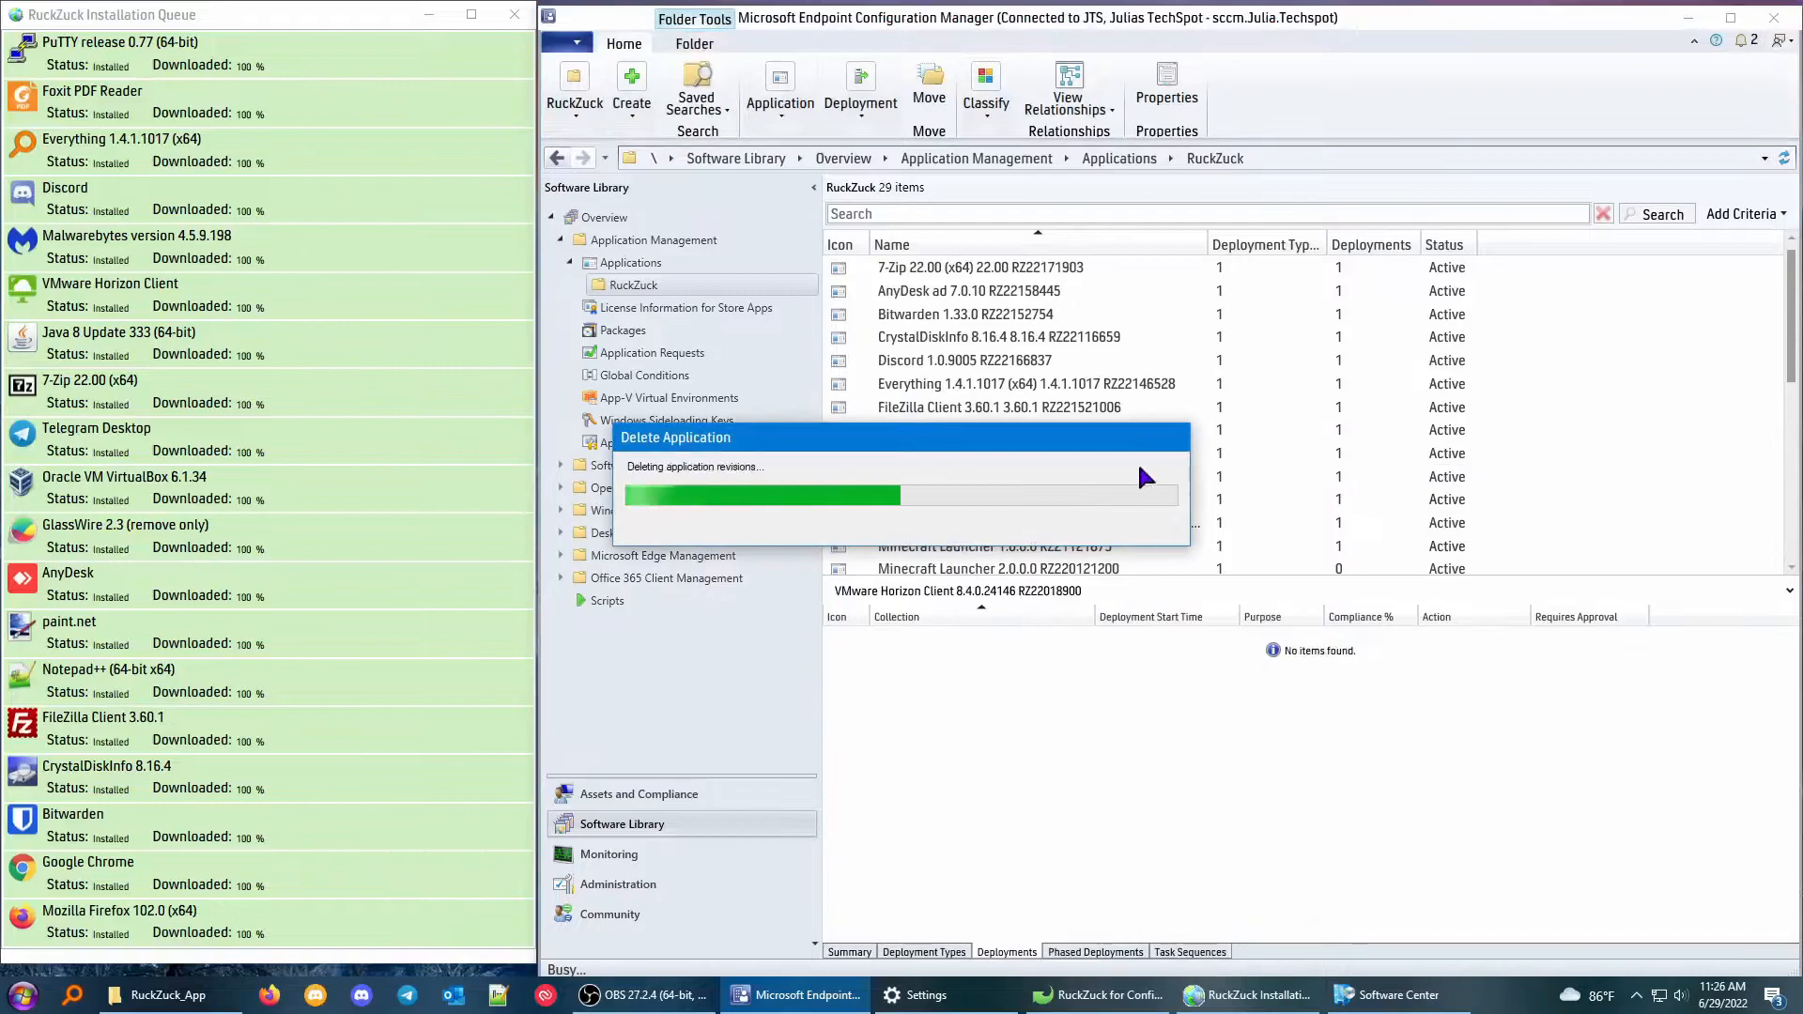
Deploy VMware Horizon Client 8.5.0.26981 to the All Workstations collection.
scroll(1042, 498, down, 5)
click(1040, 501)
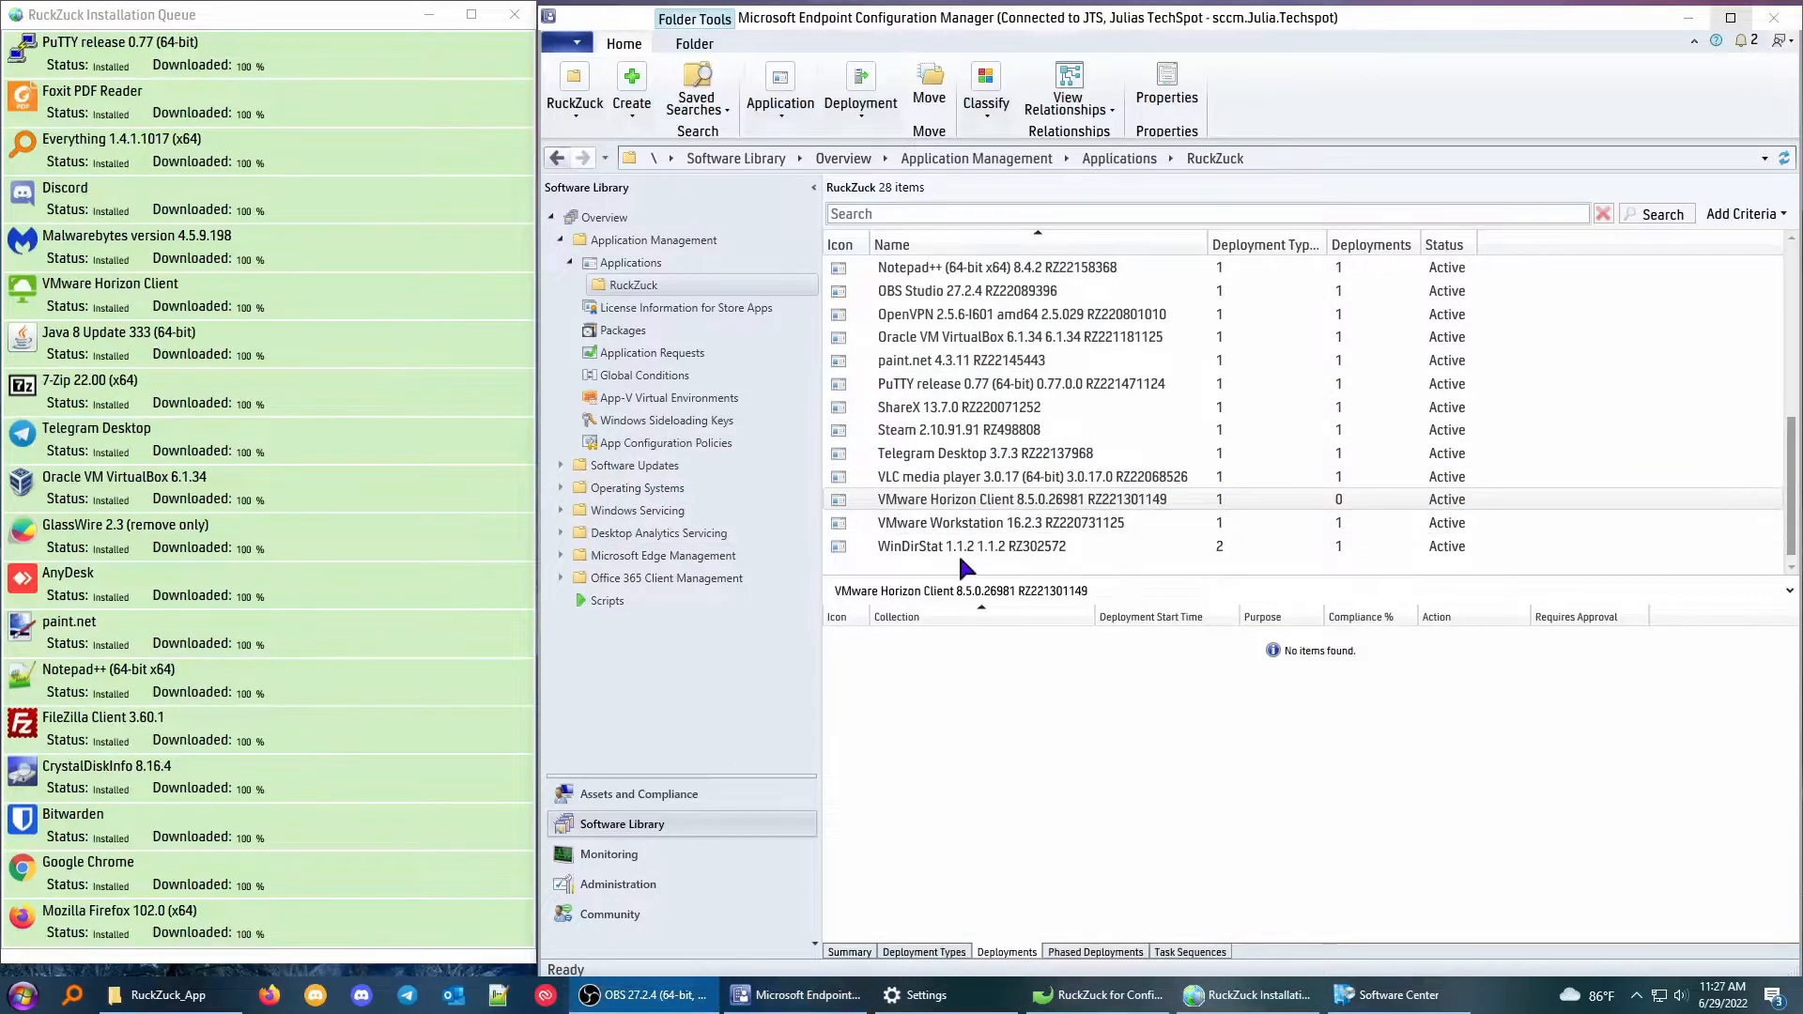
right_click(967, 499)
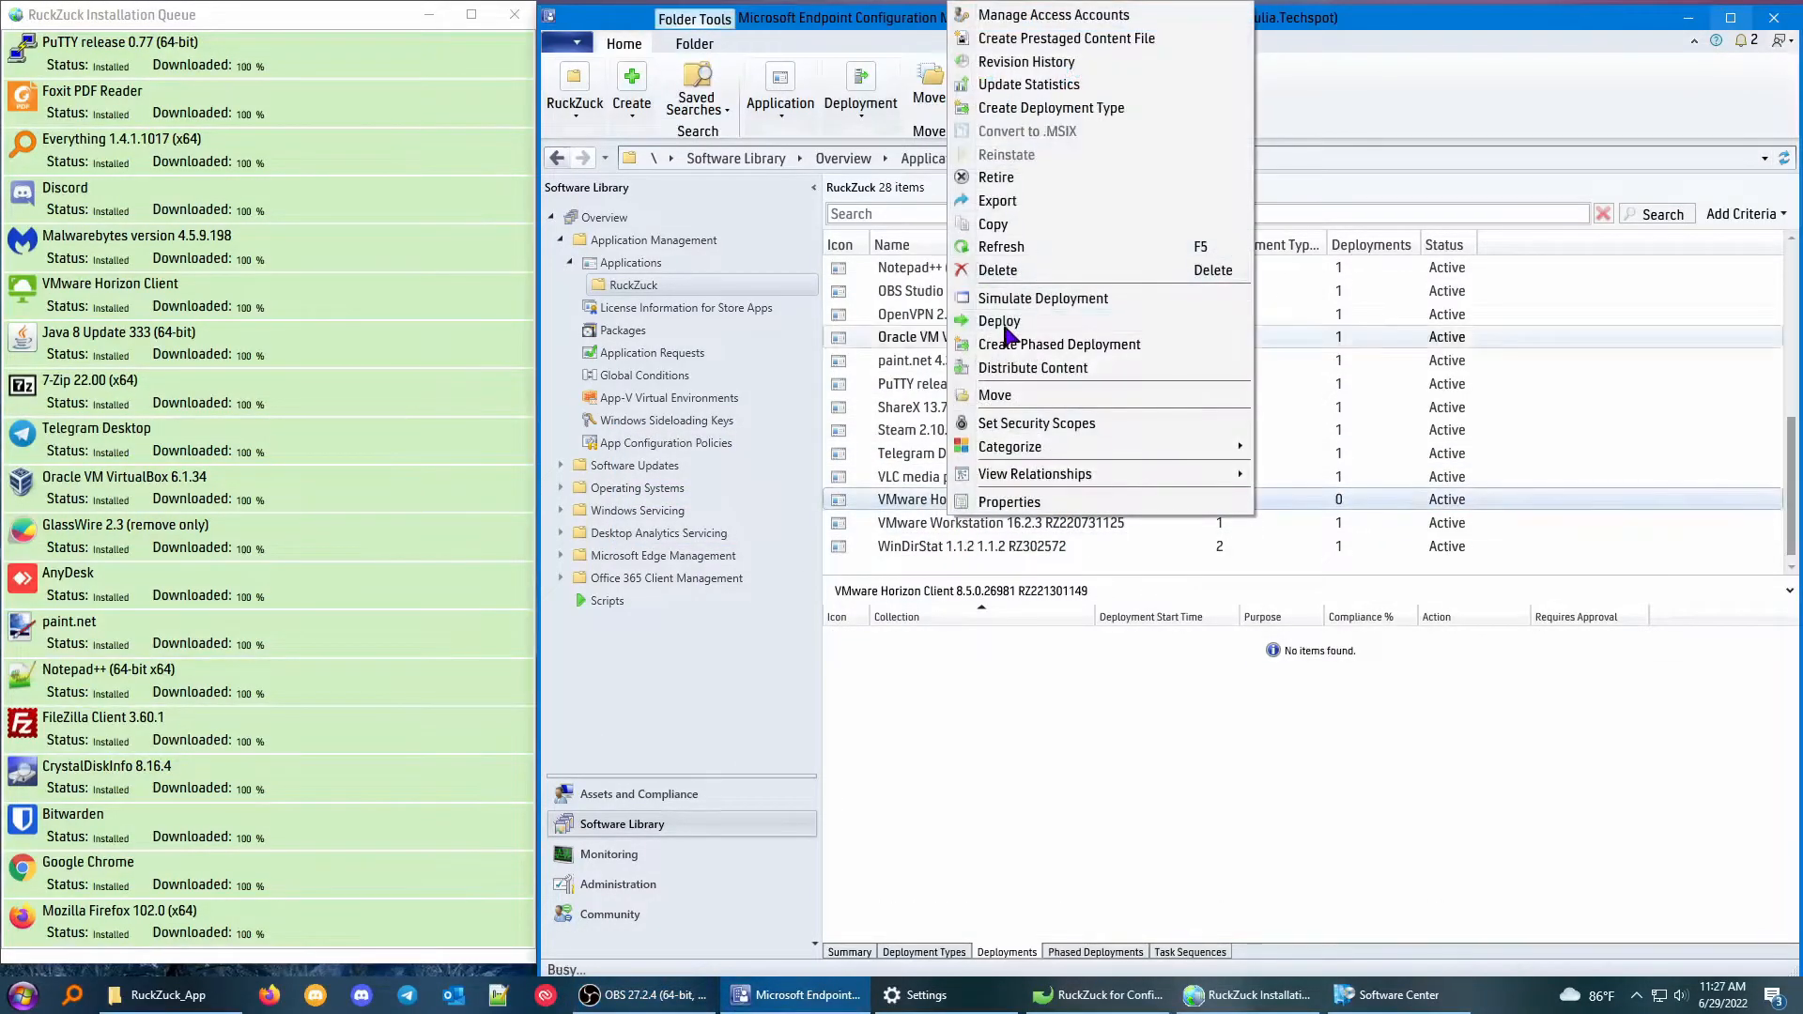
click(990, 320)
click(1188, 386)
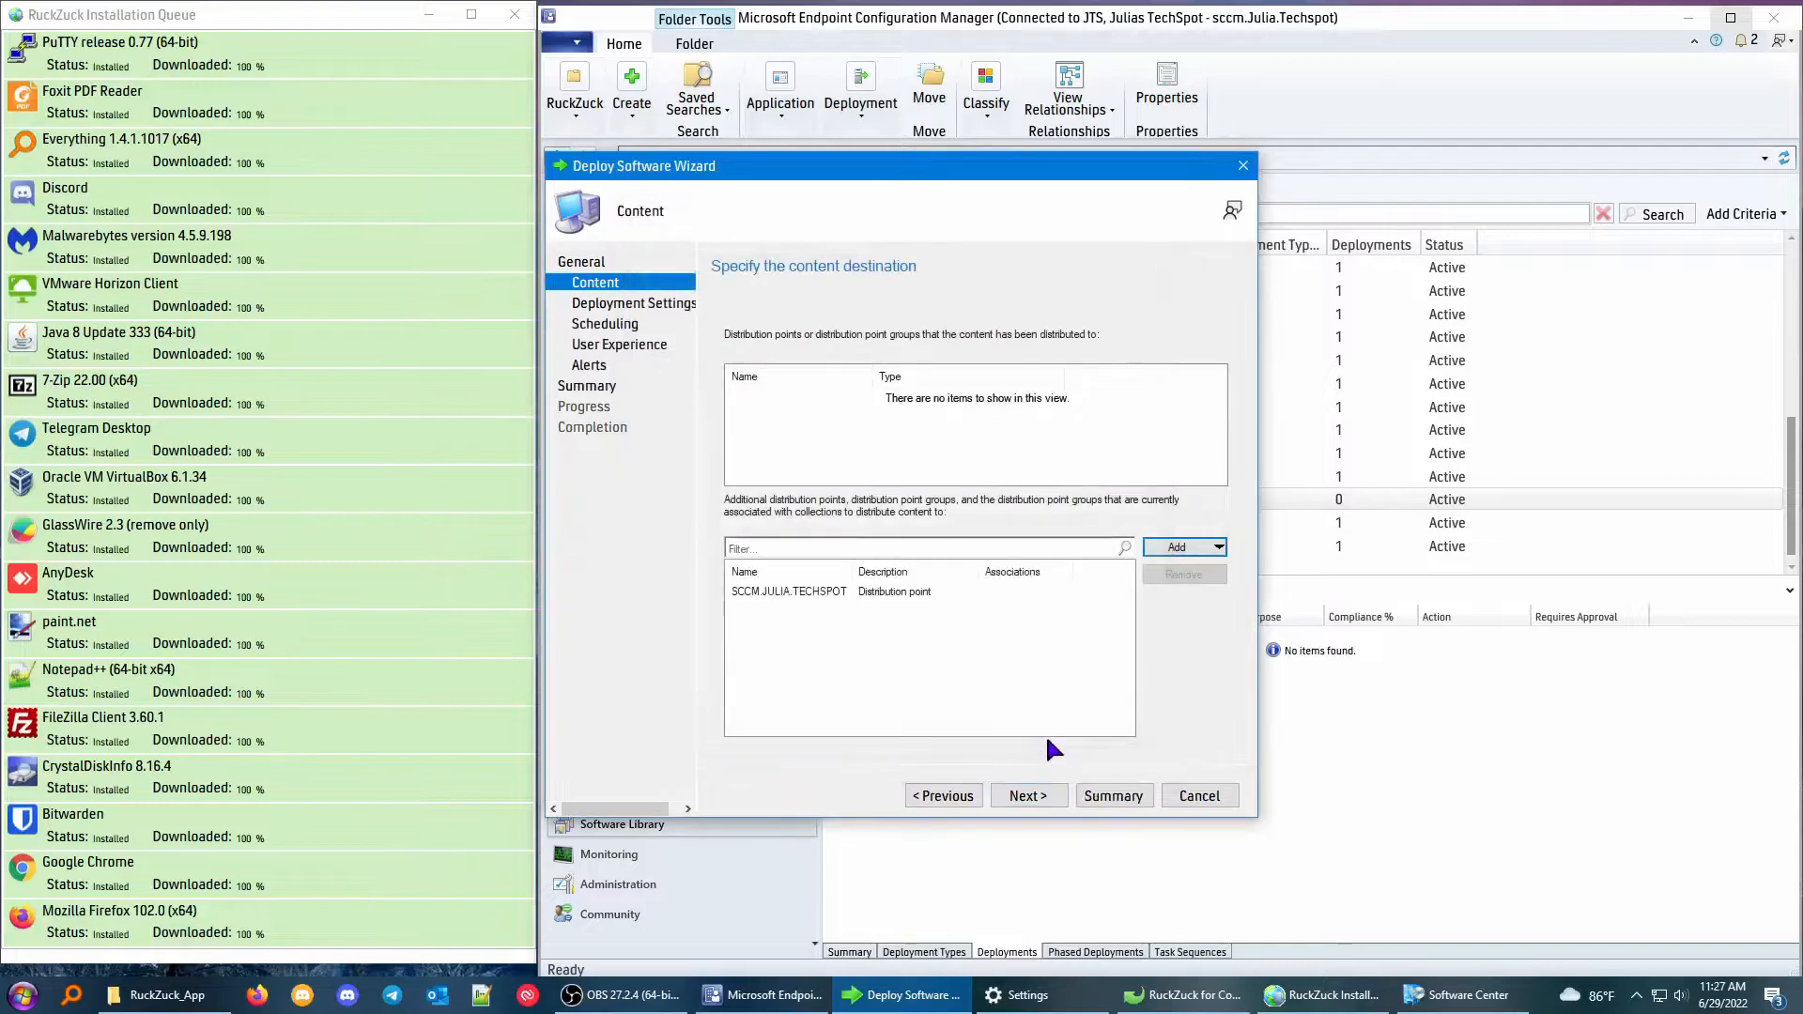
click(1013, 794)
click(1019, 794)
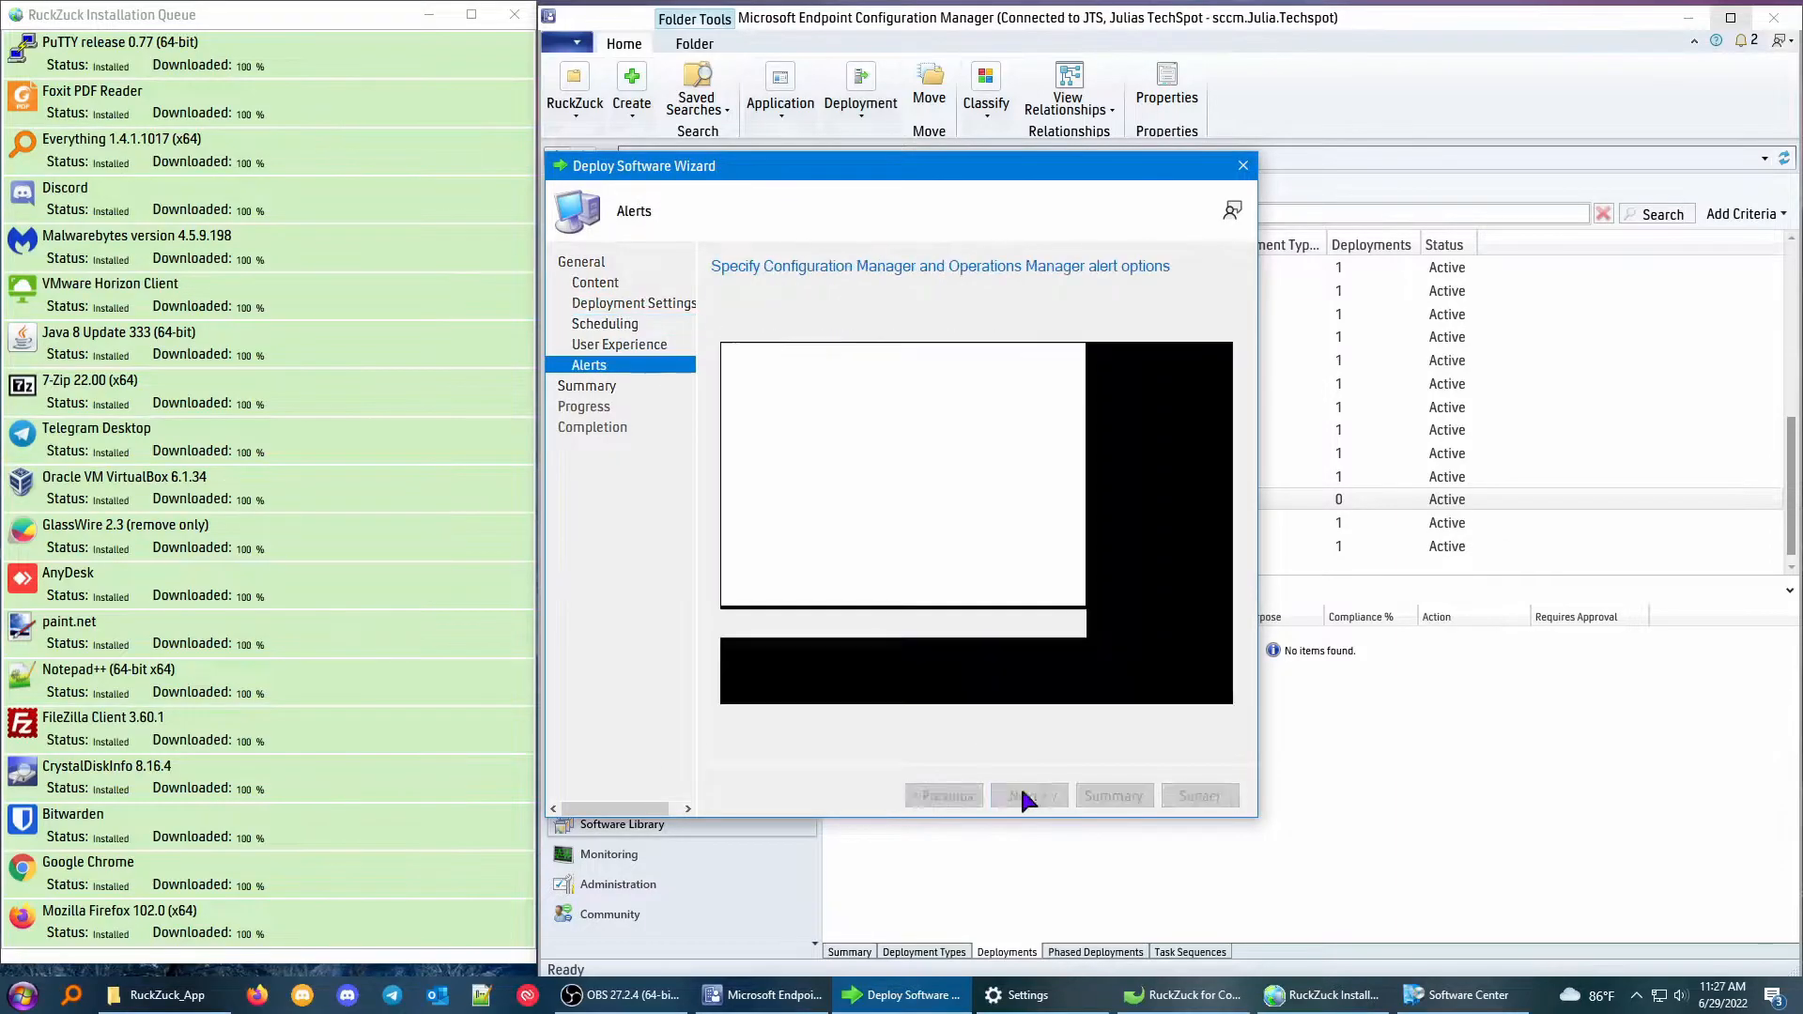
click(1019, 793)
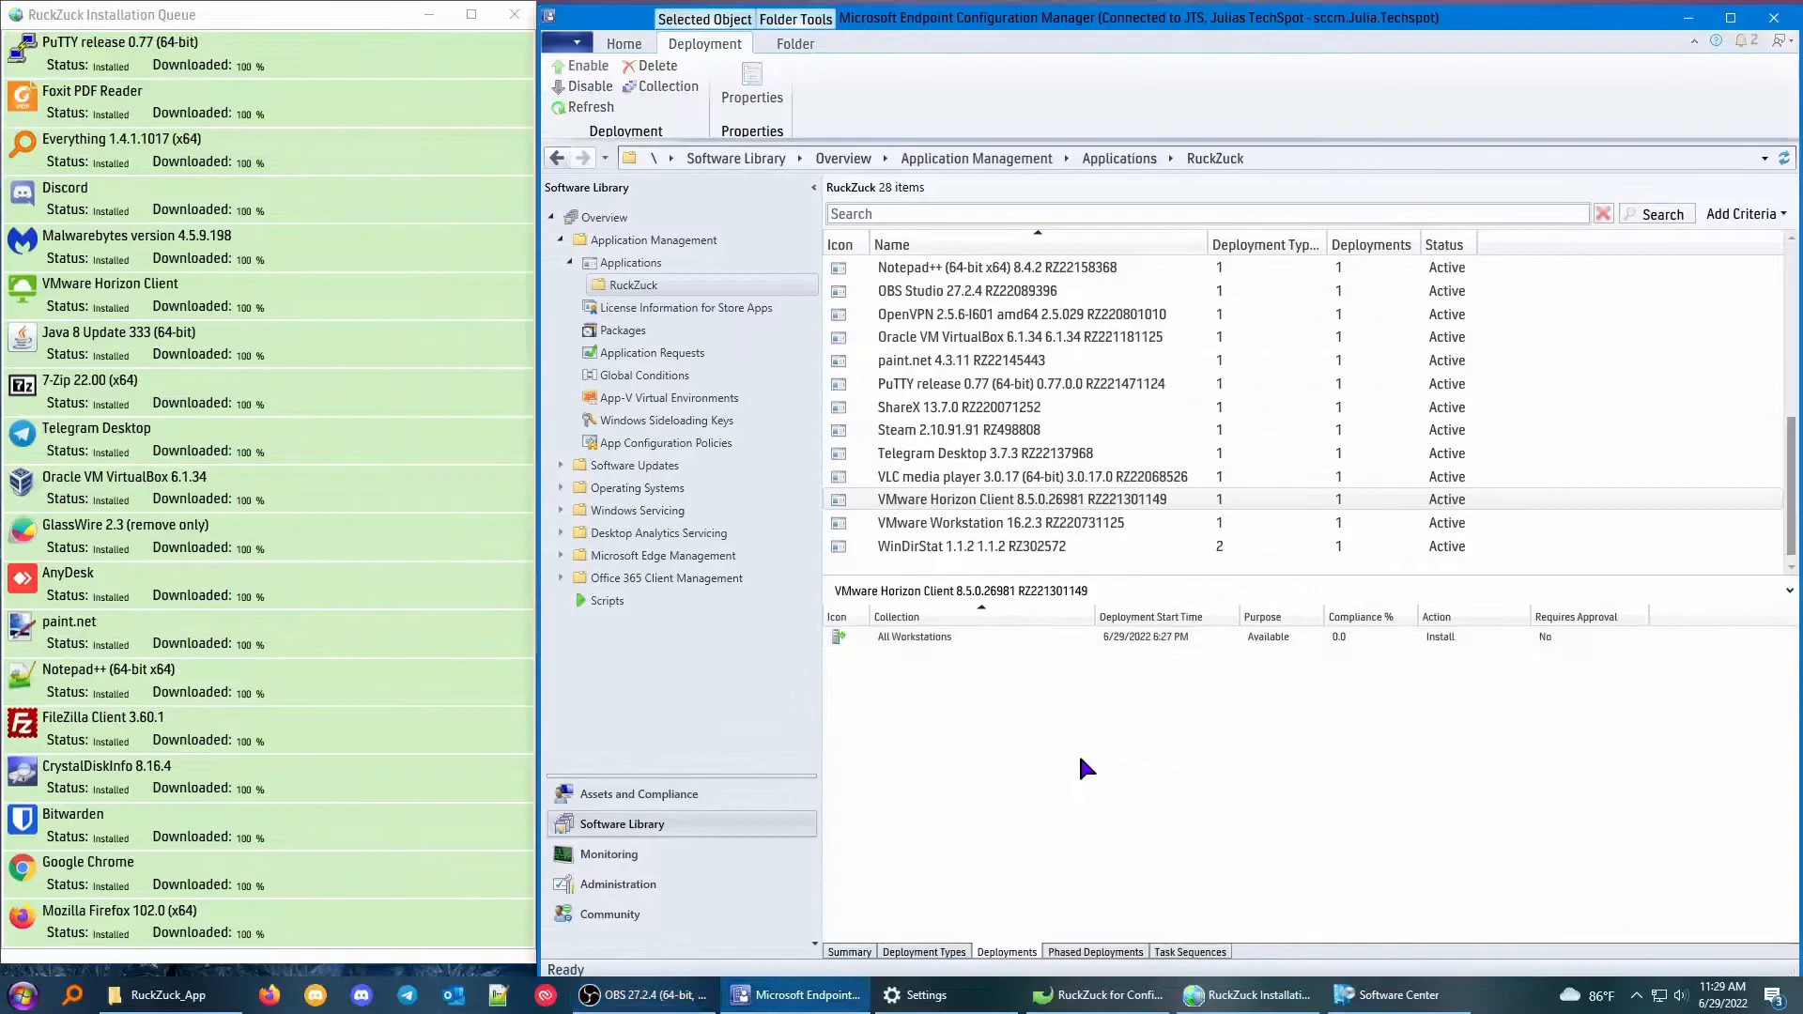
click(1080, 758)
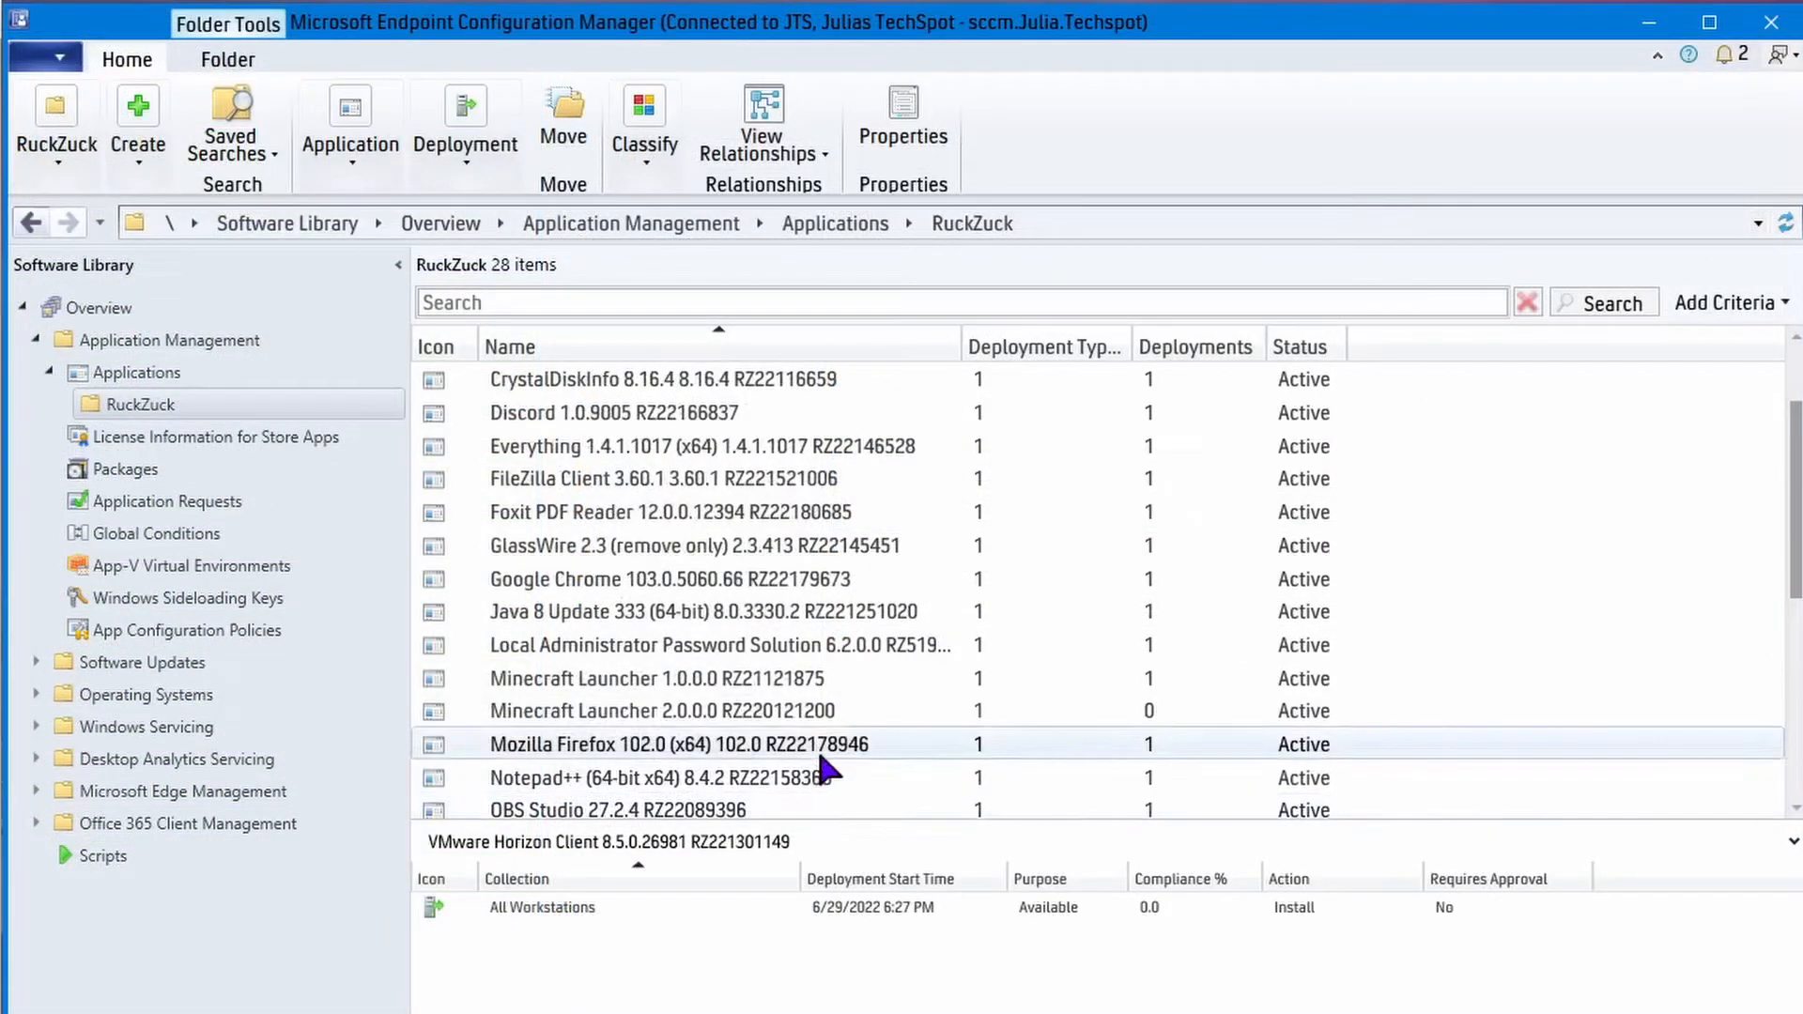
Minimize Software Center, switch to the RuckZuck_App folder in File Explorer and permanently delete the 7-Zip 21.07 source folder.
scroll(820, 757, up, 1)
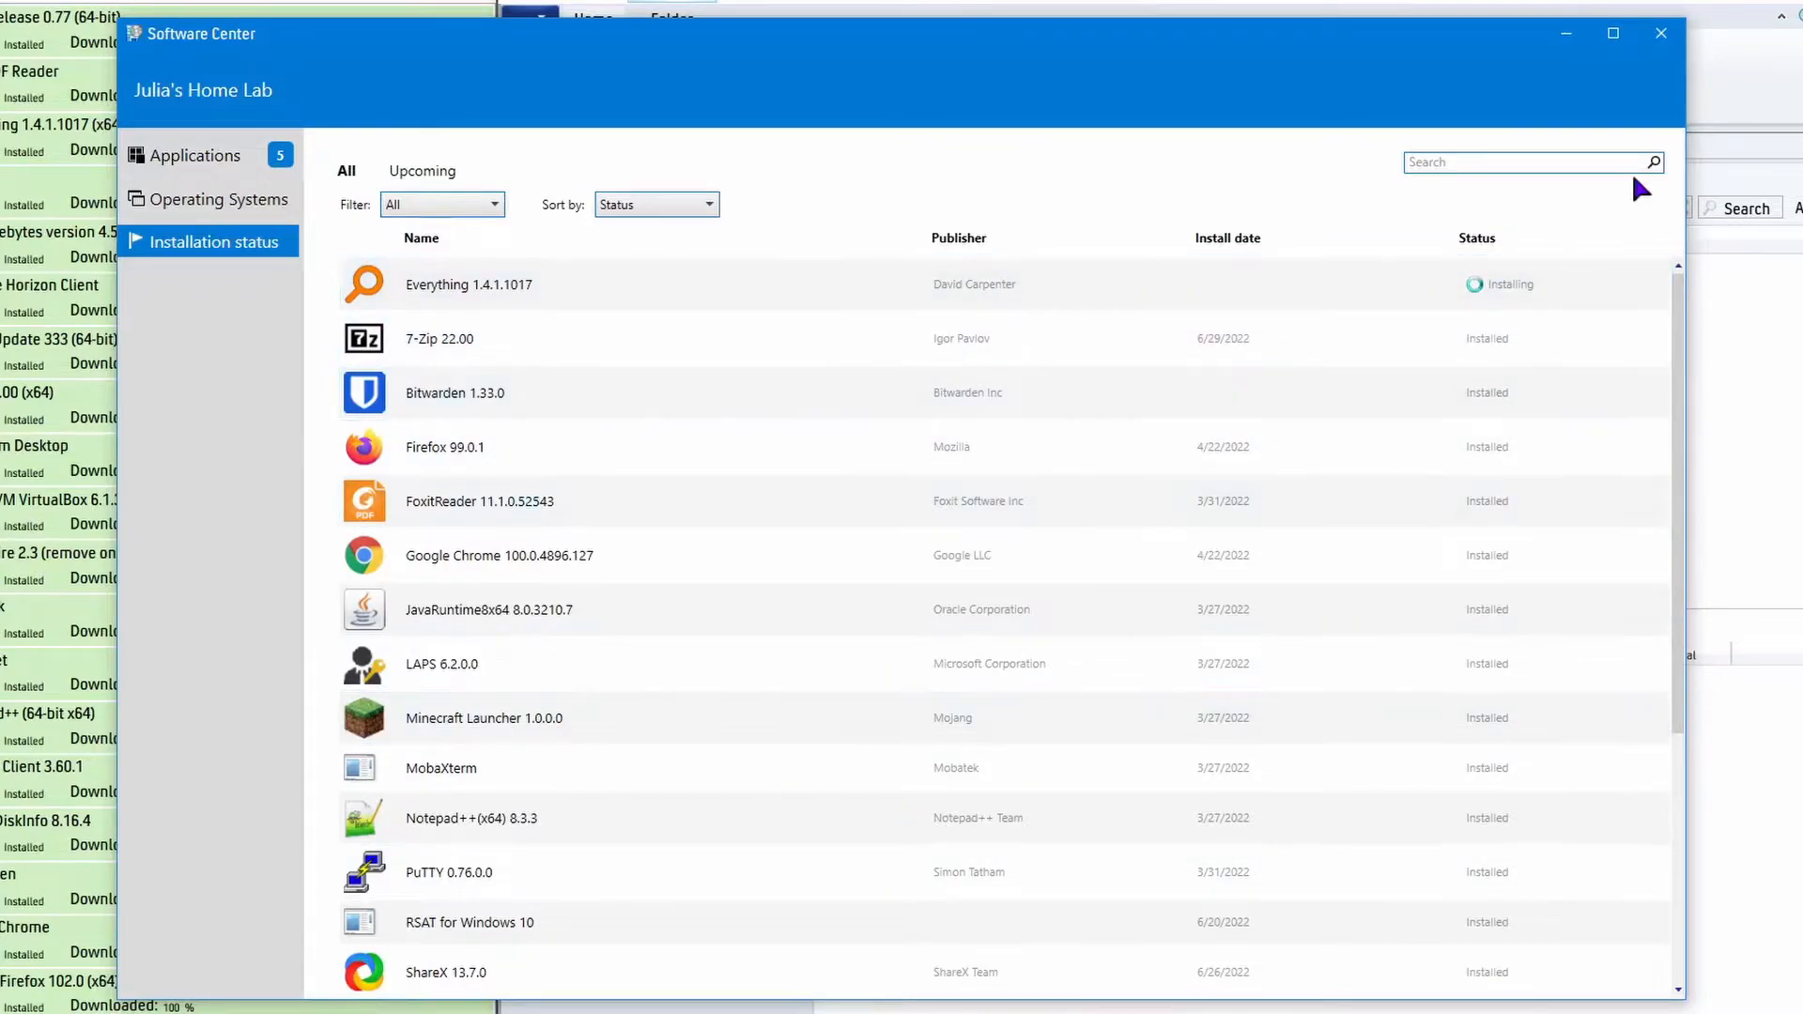
click(1565, 34)
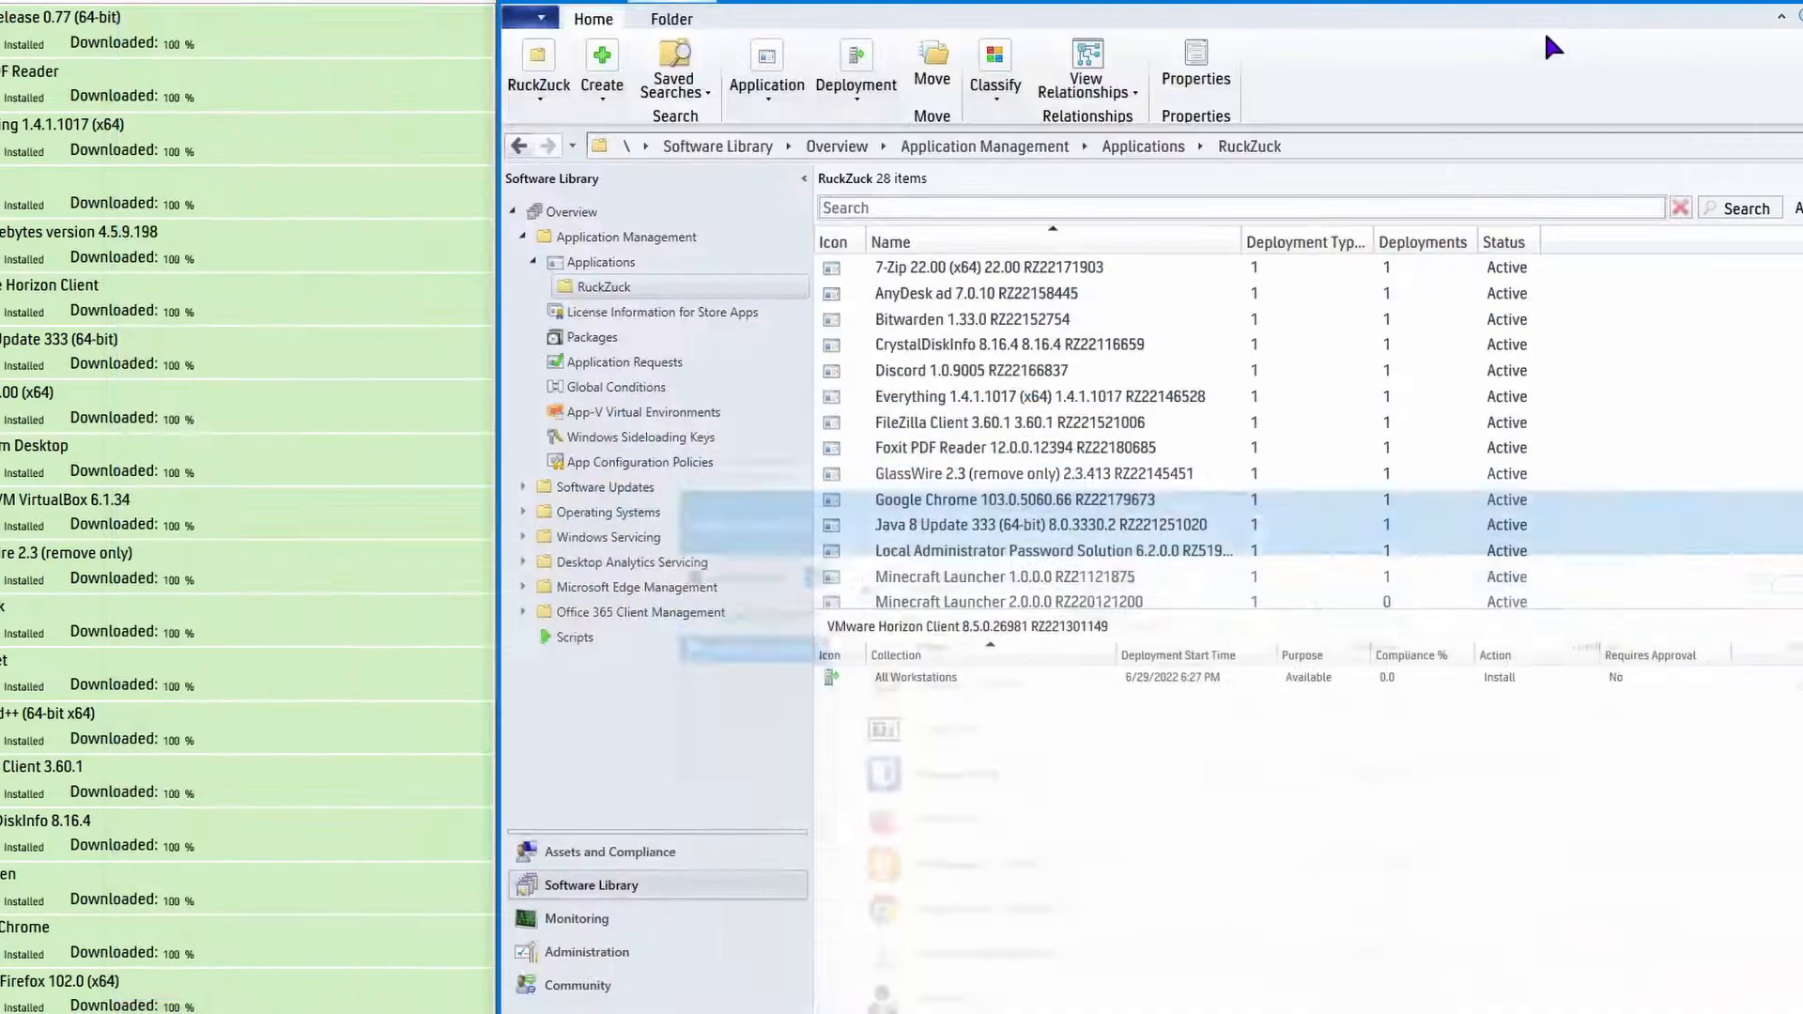
click(157, 995)
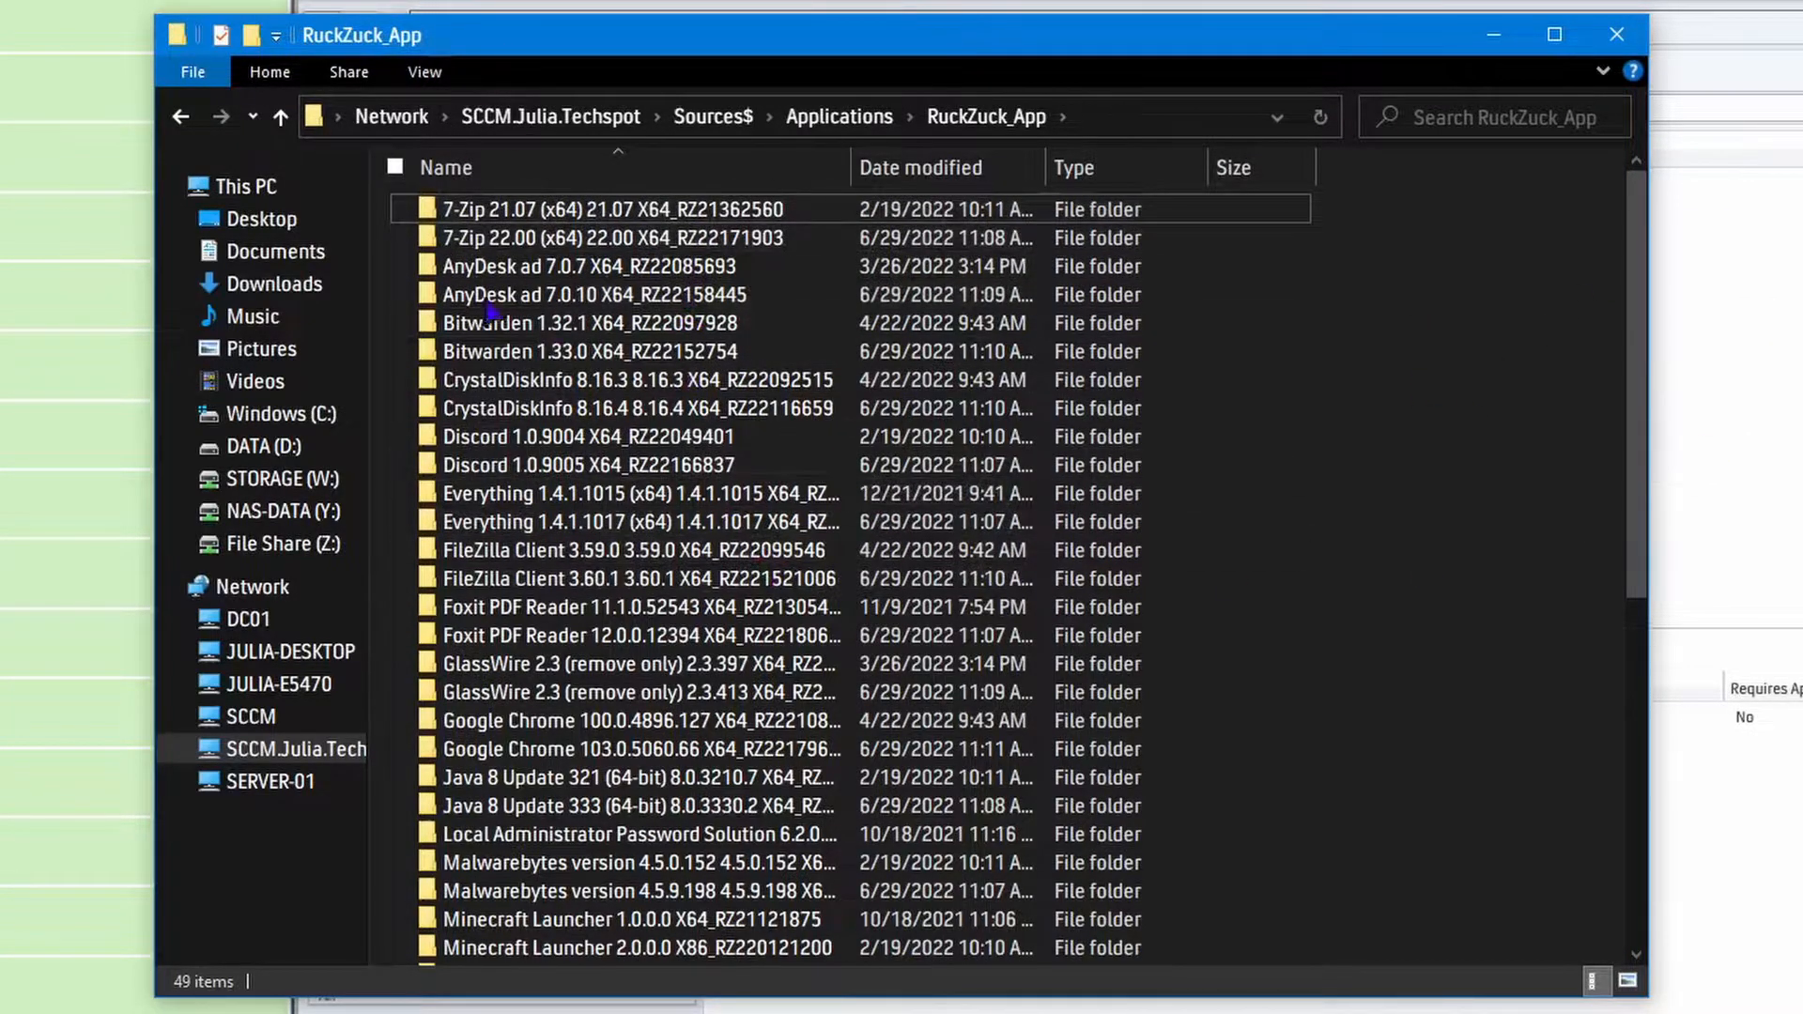
click(535, 208)
key(Delete)
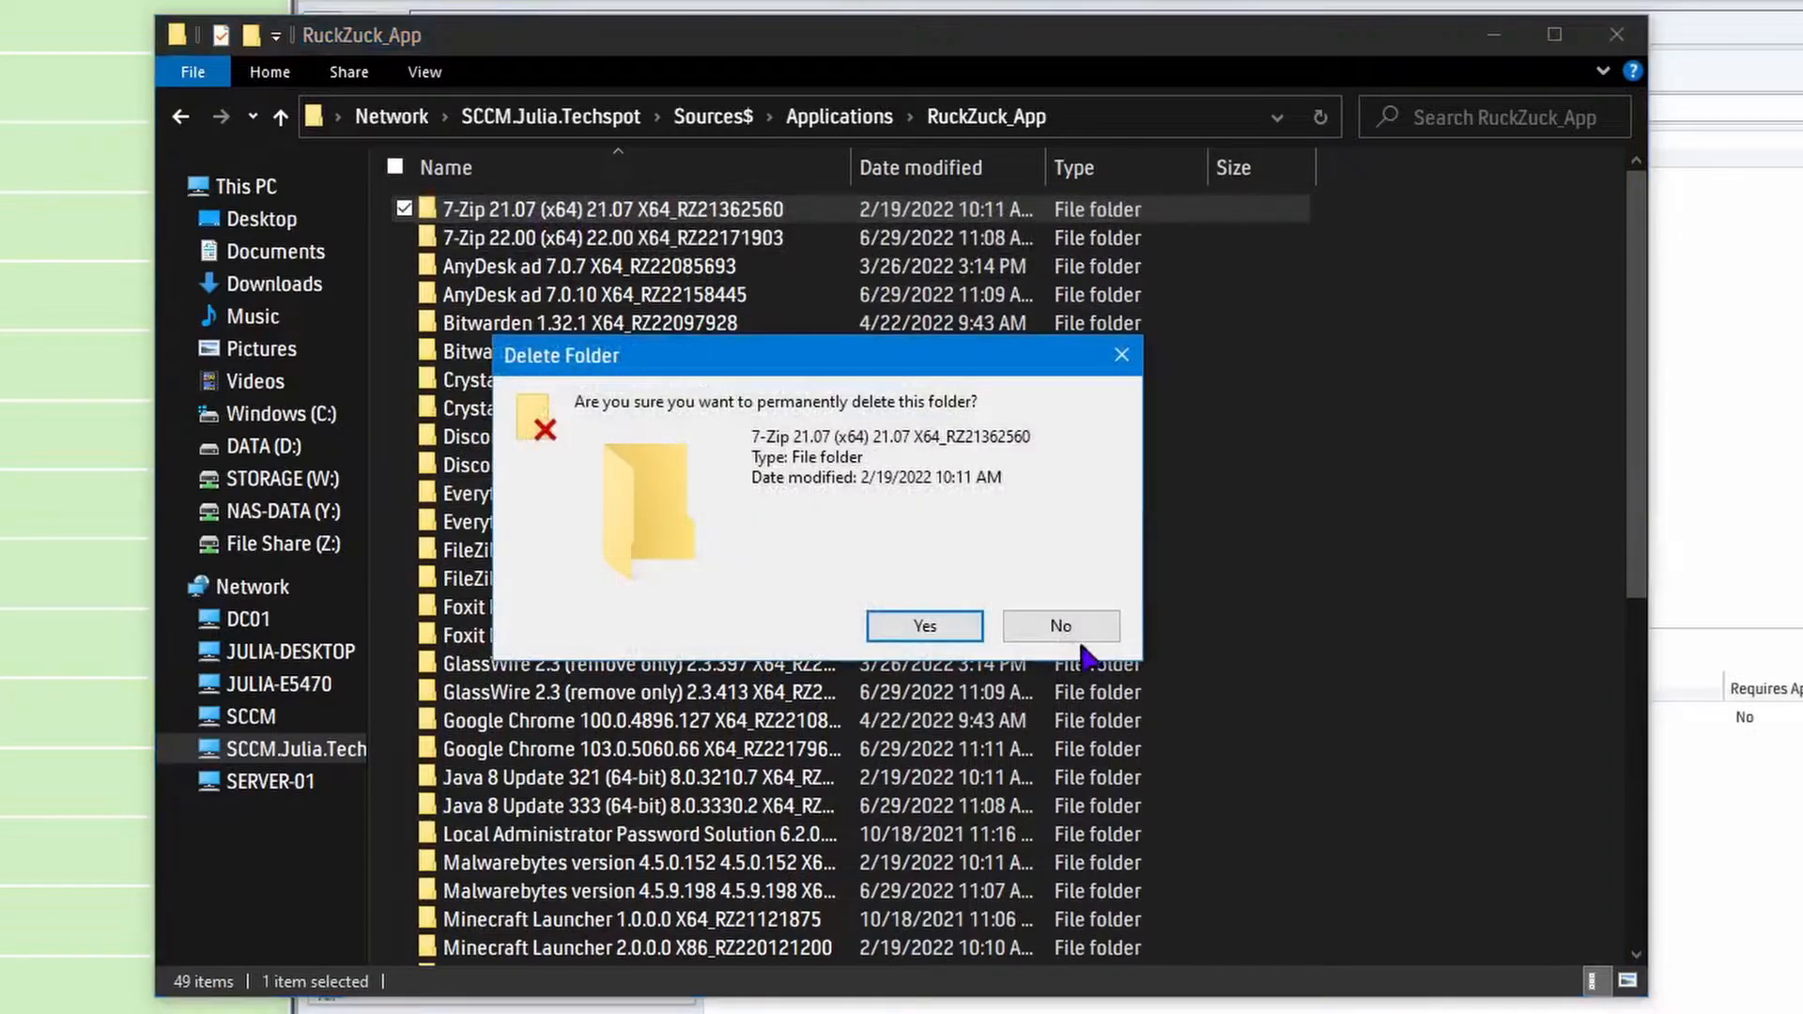
click(925, 626)
Permanently delete the AnyDesk 7.0.7 and Bitwarden 1.32.1 source folders.
click(535, 238)
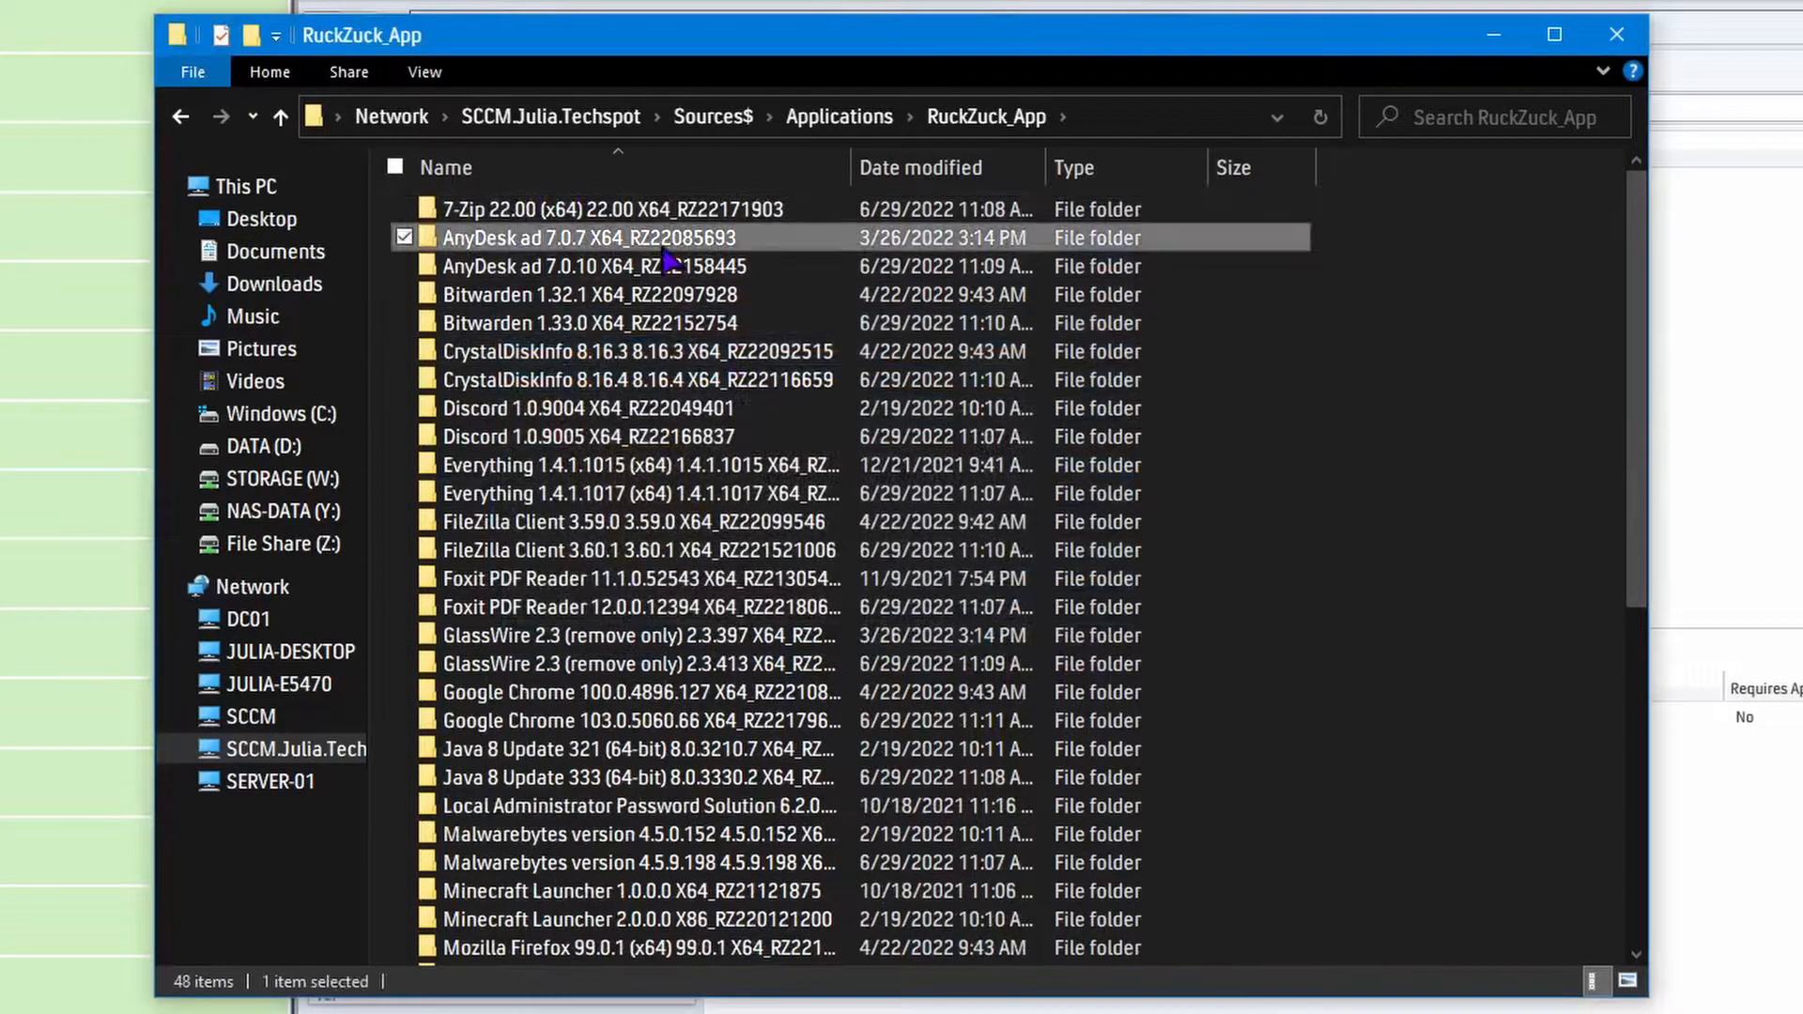
key(Delete)
click(897, 631)
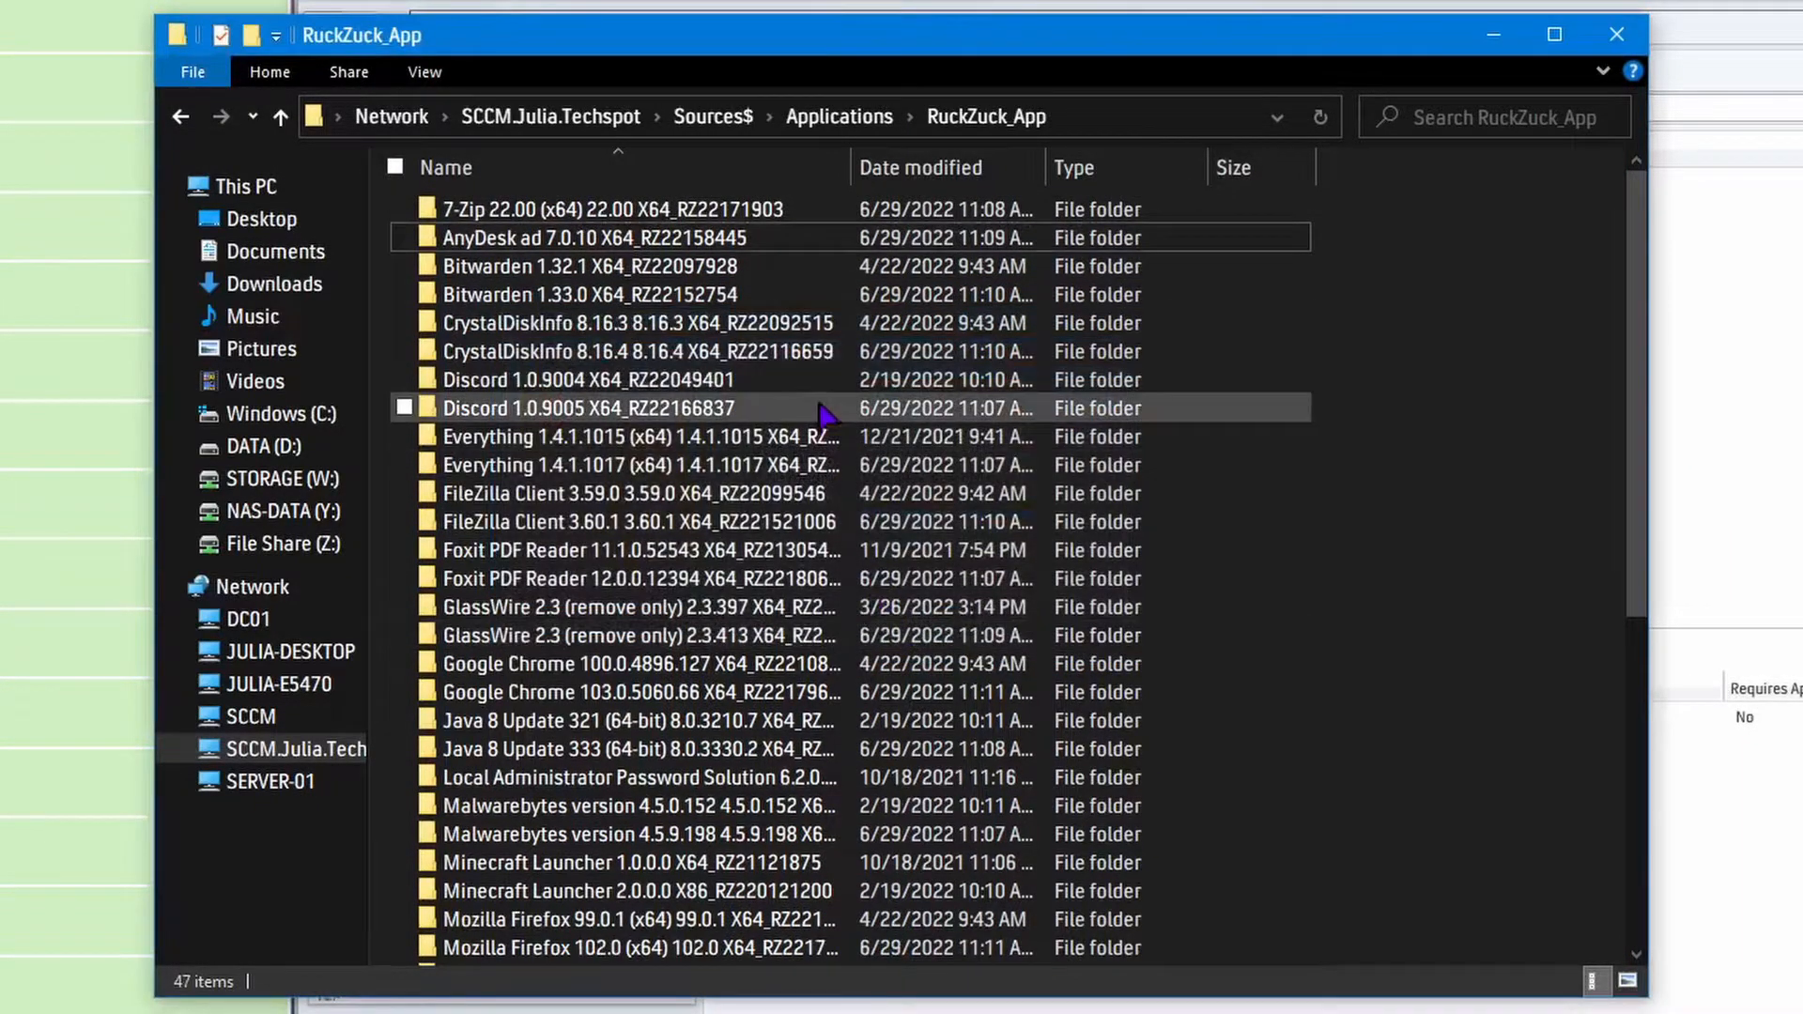
click(661, 272)
key(Delete)
click(925, 627)
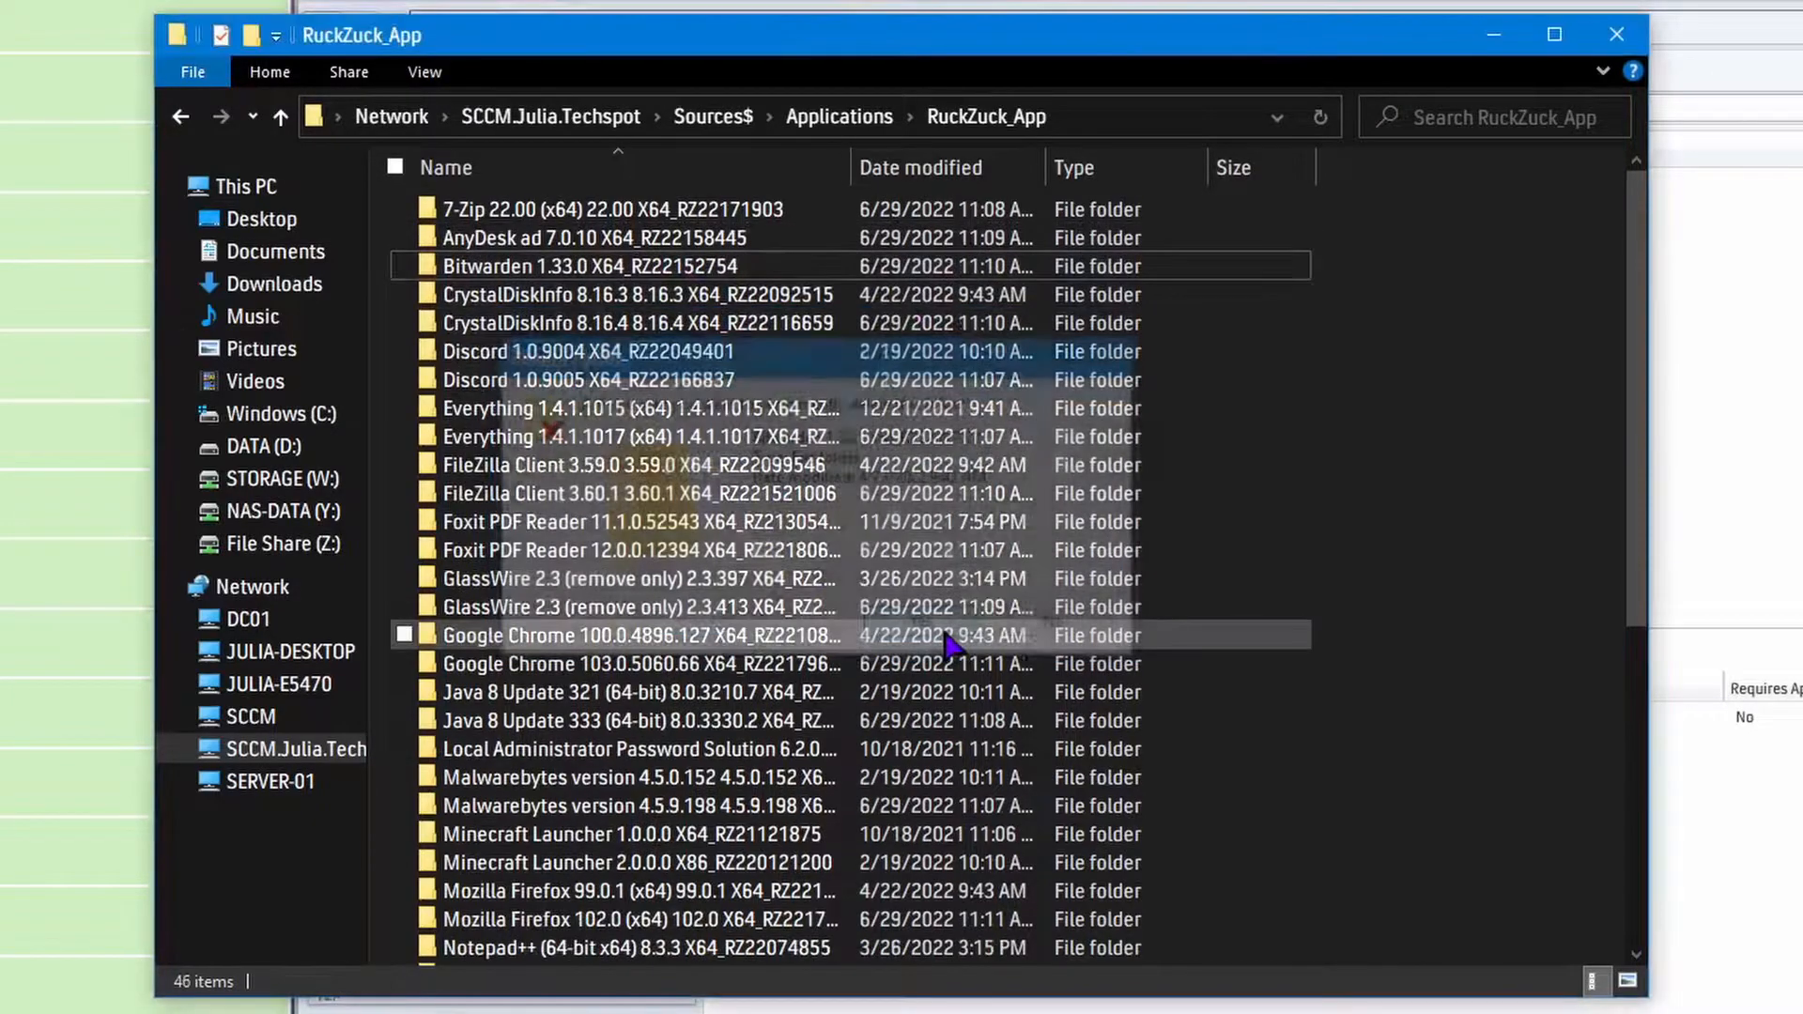
Permanently delete the CrystalDiskInfo 8.16.3 and Discord 1.0.9004 source folders.
click(678, 301)
key(Delete)
click(915, 625)
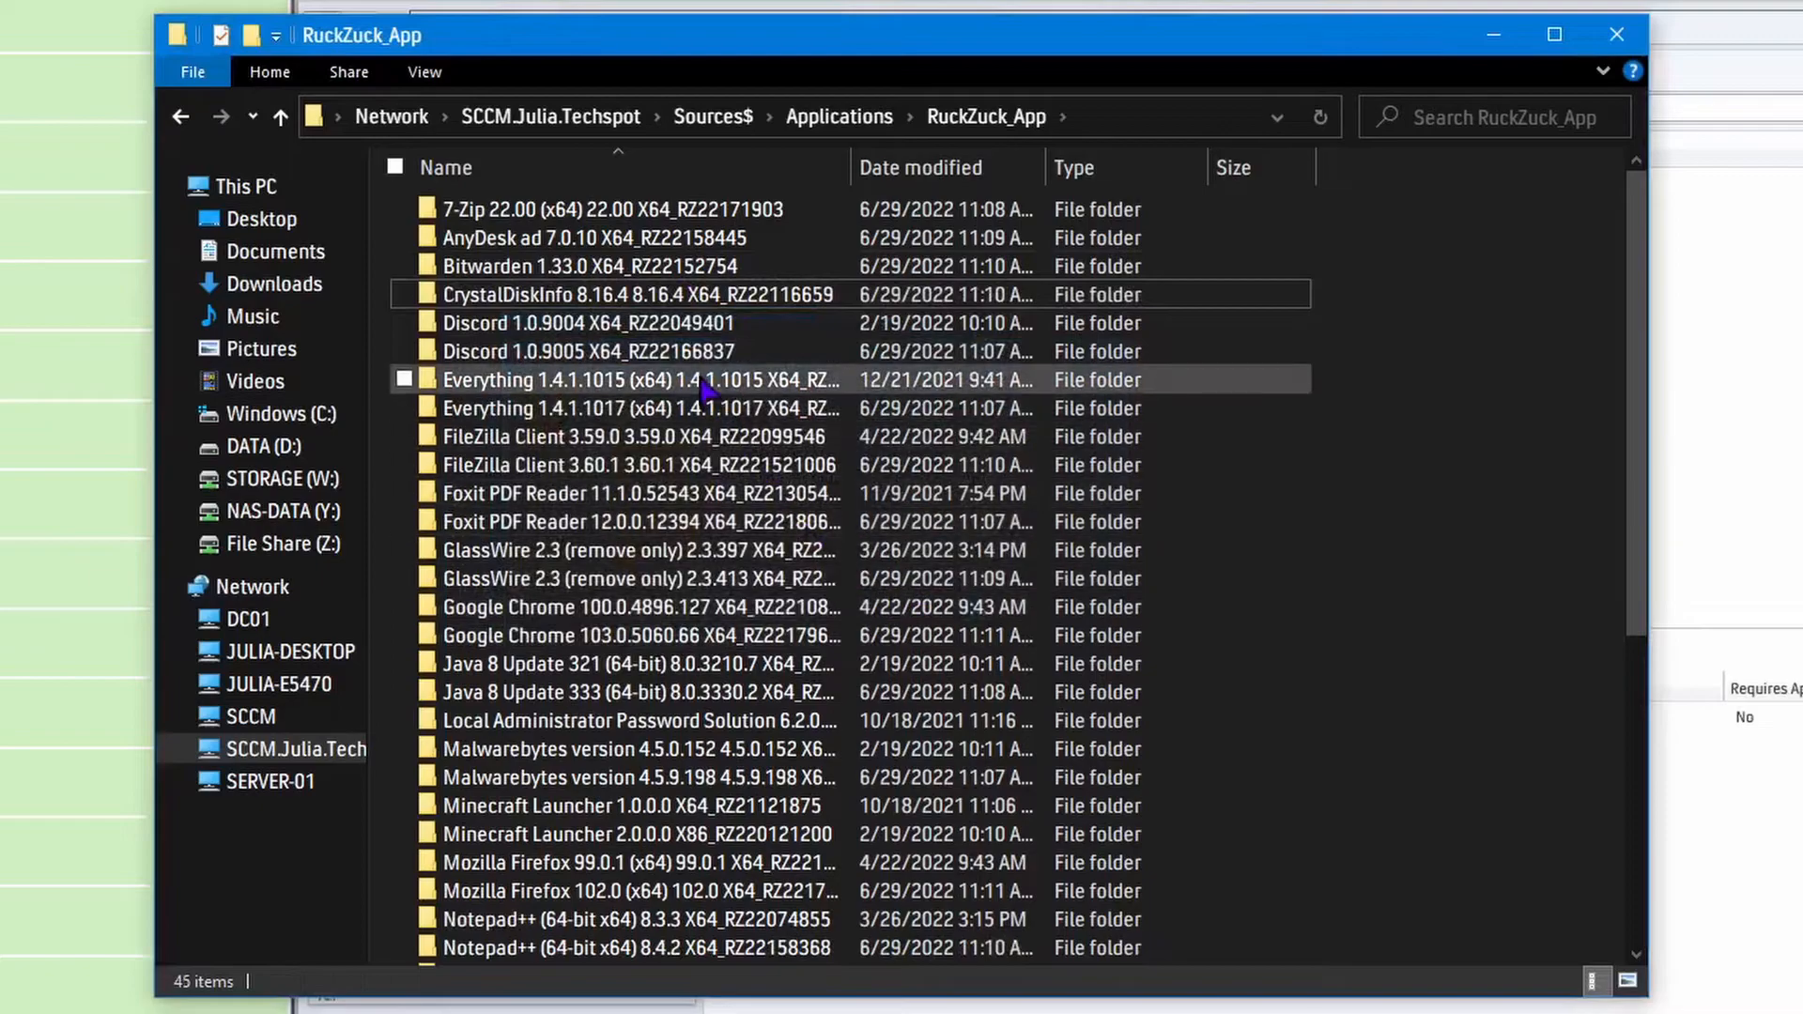
key(Delete)
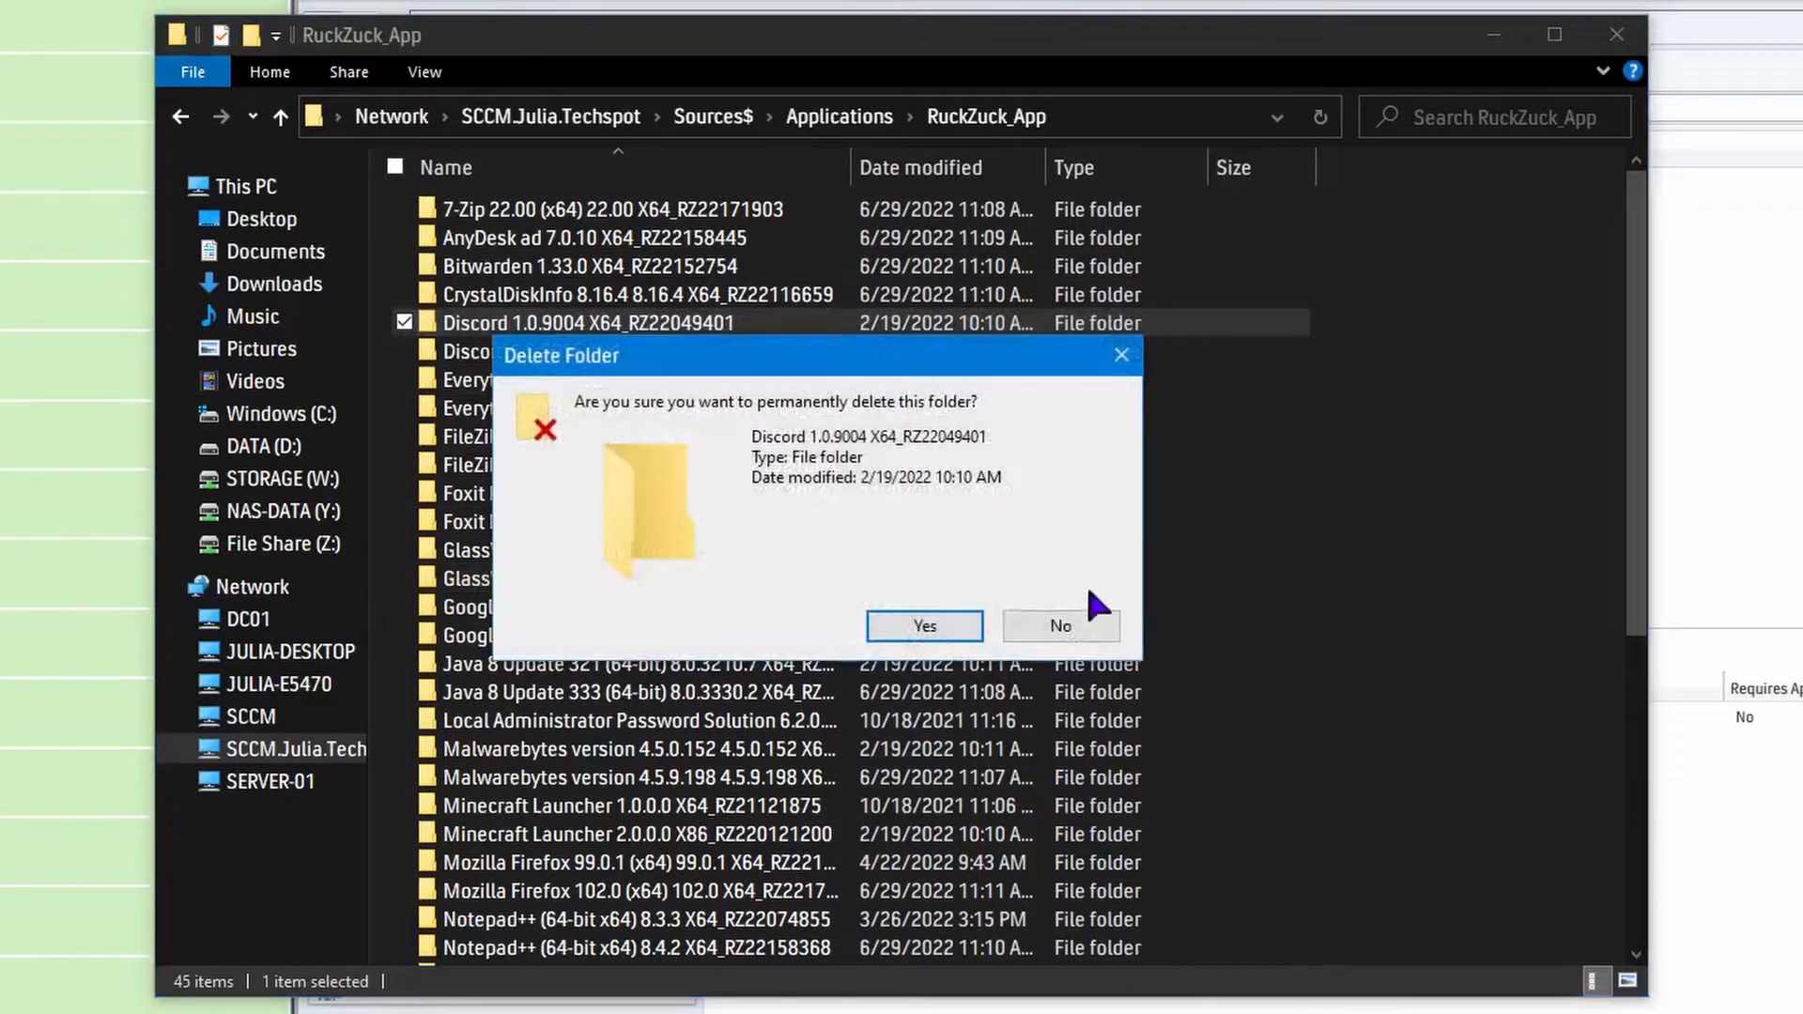
click(918, 627)
Permanently delete the Everything 1.4.1.1015 and FileZilla Client 3.59.0 source folders.
click(660, 351)
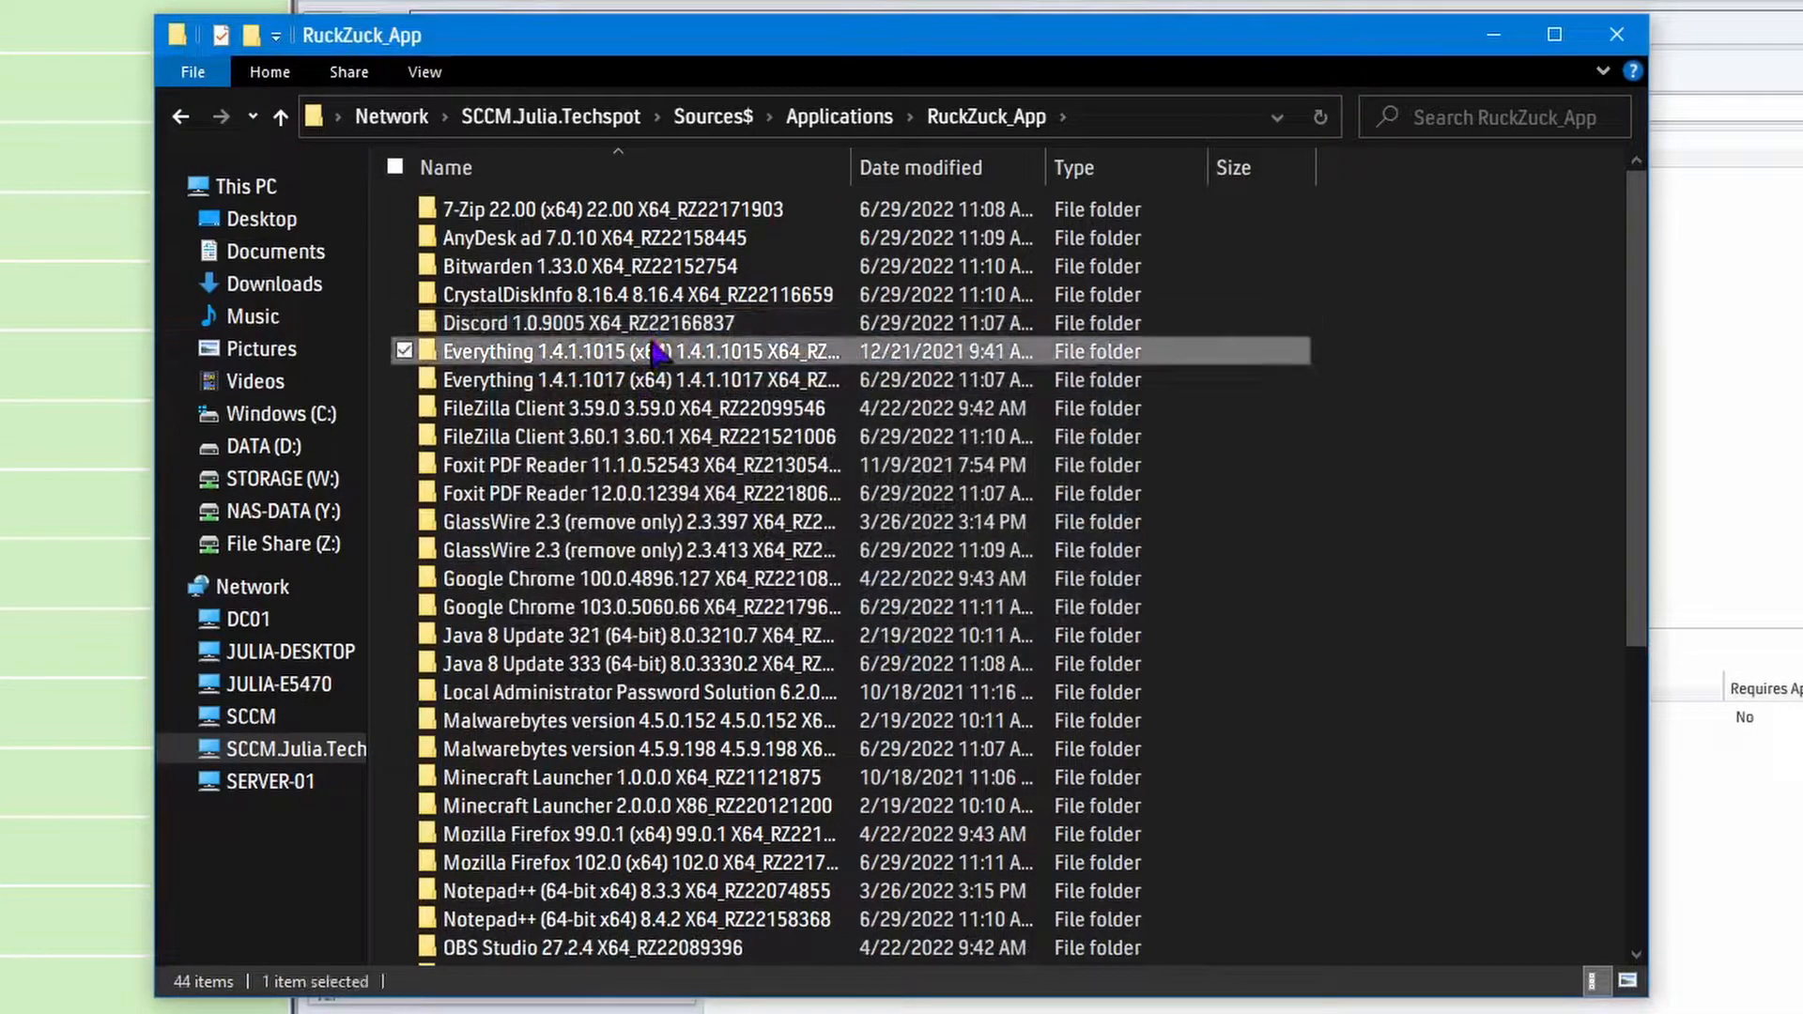
key(Delete)
click(922, 627)
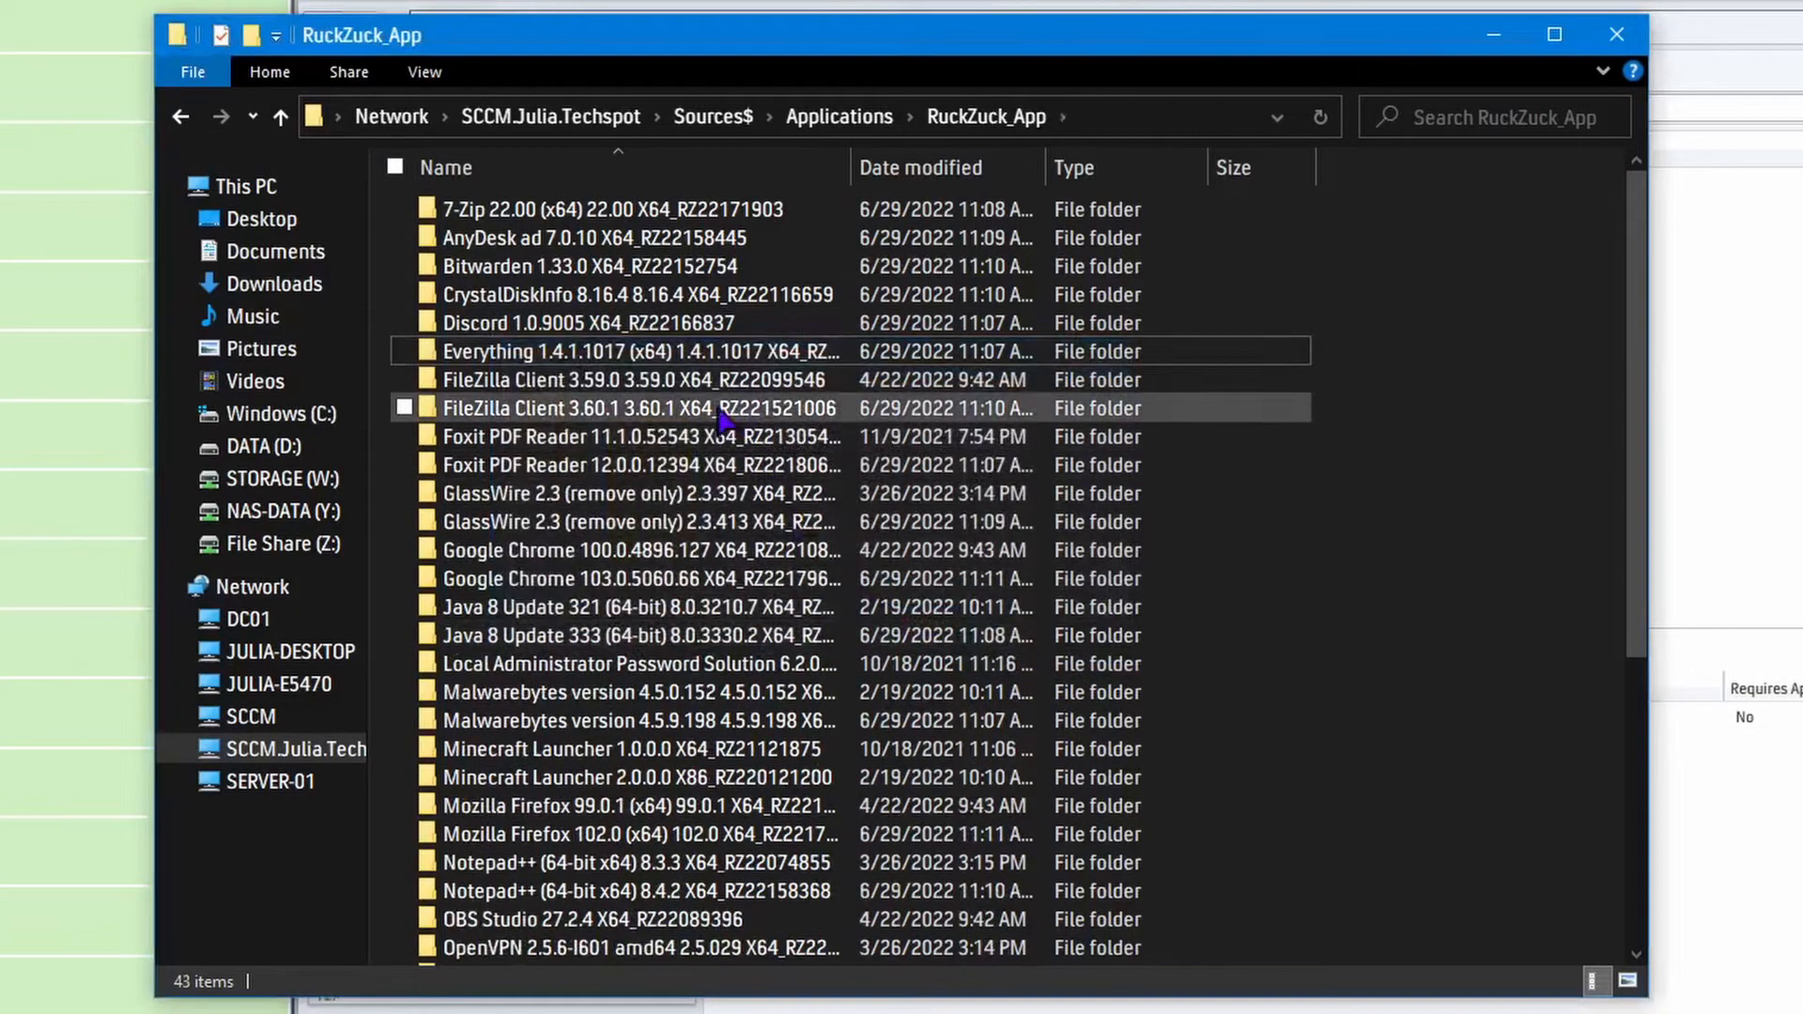
key(Delete)
click(922, 627)
Permanently delete the Foxit PDF Reader 11.1.0.52543 and GlassWire 2.3.397 source folders.
key(Delete)
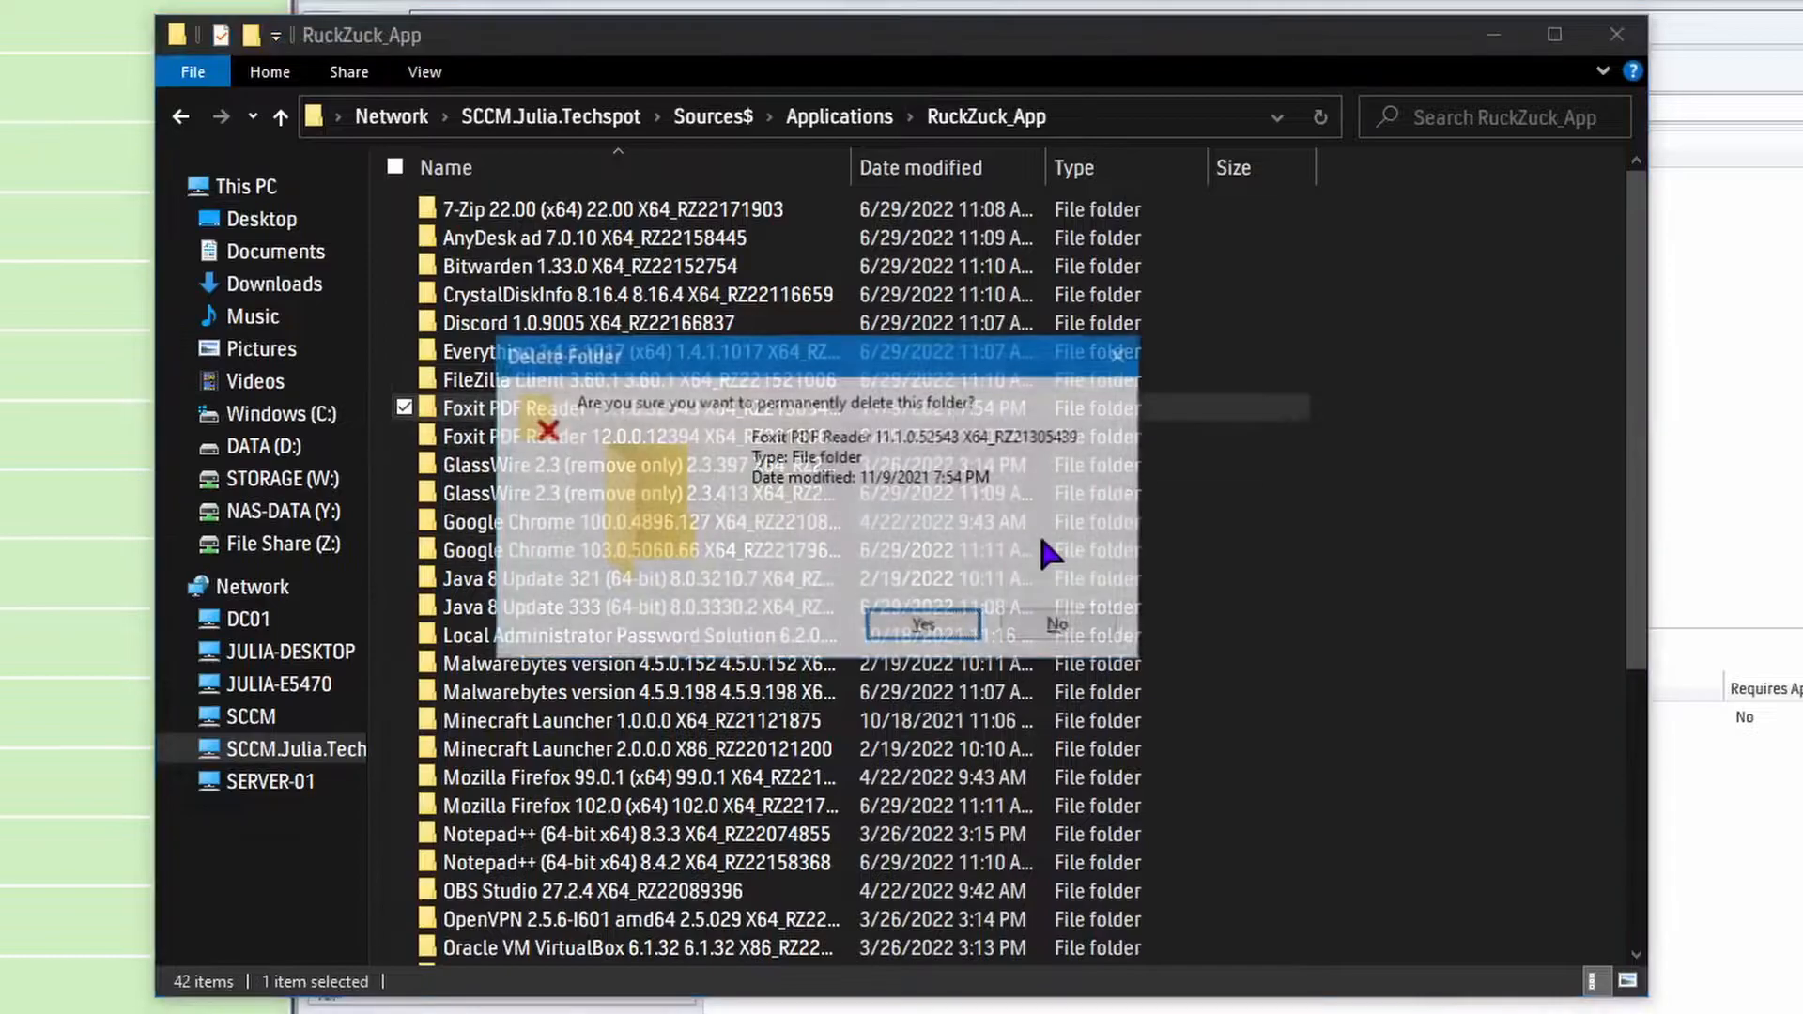
click(922, 627)
click(655, 447)
key(Delete)
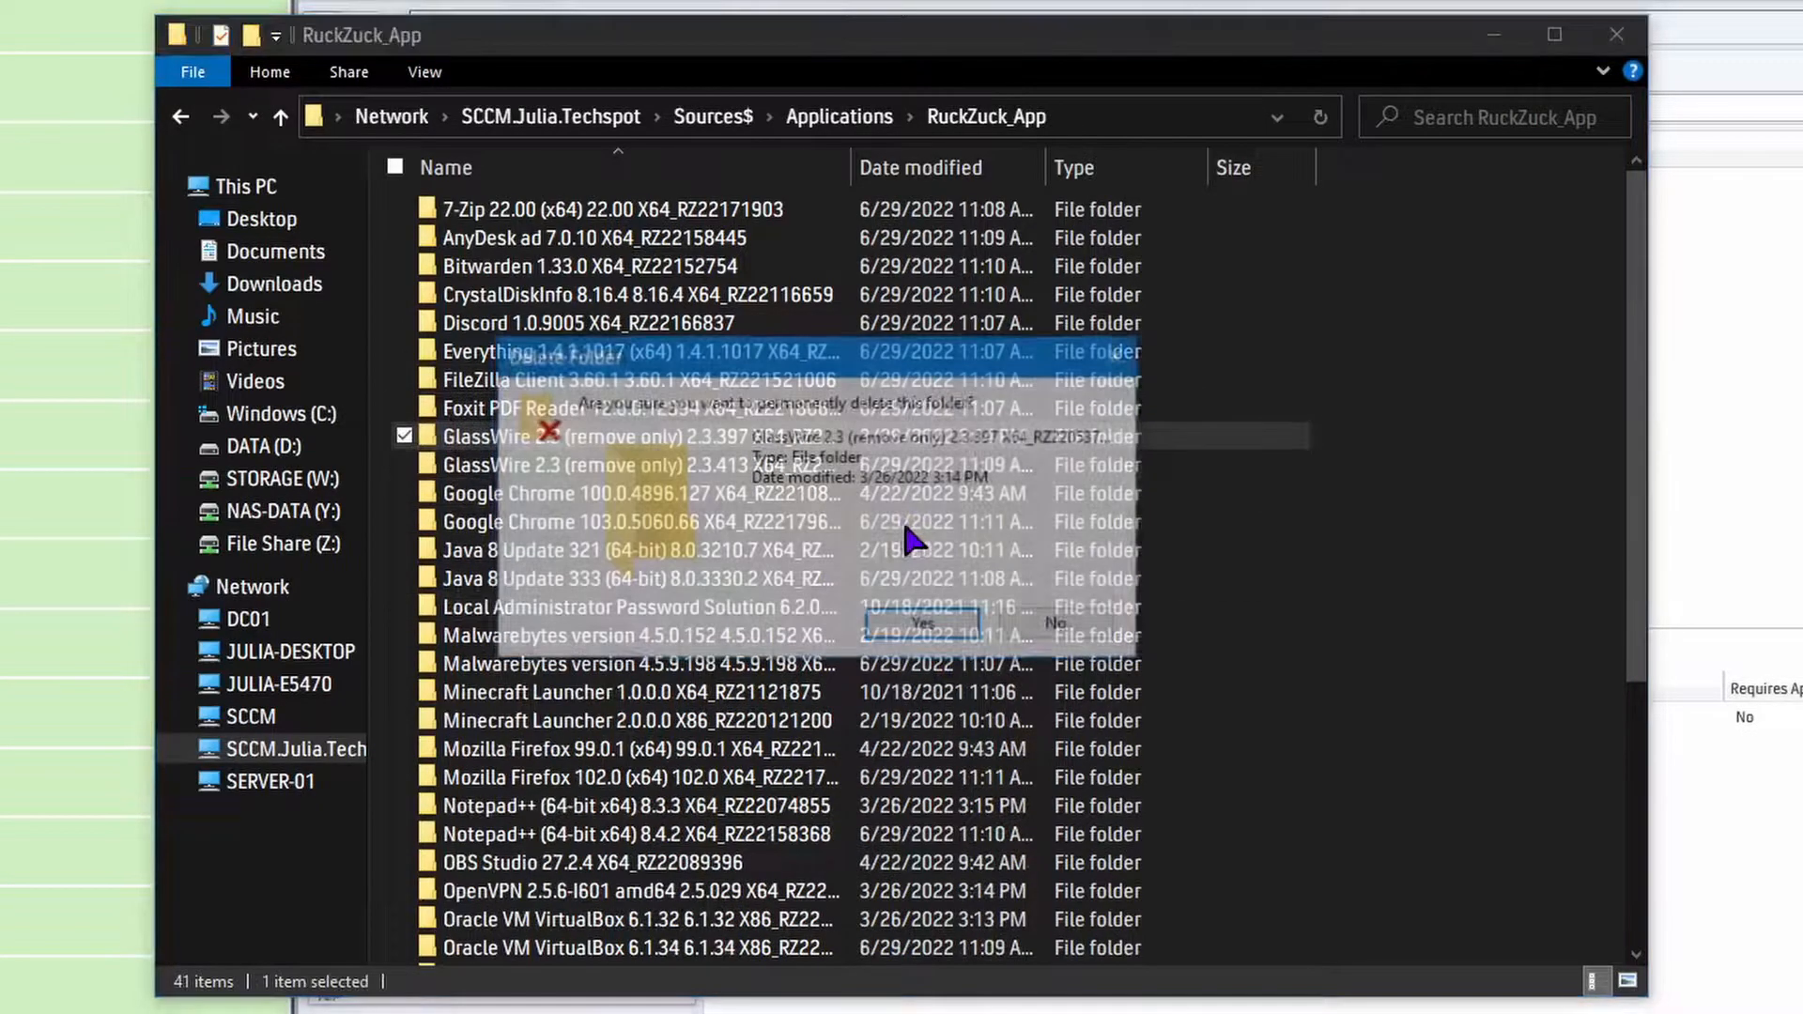
click(1120, 355)
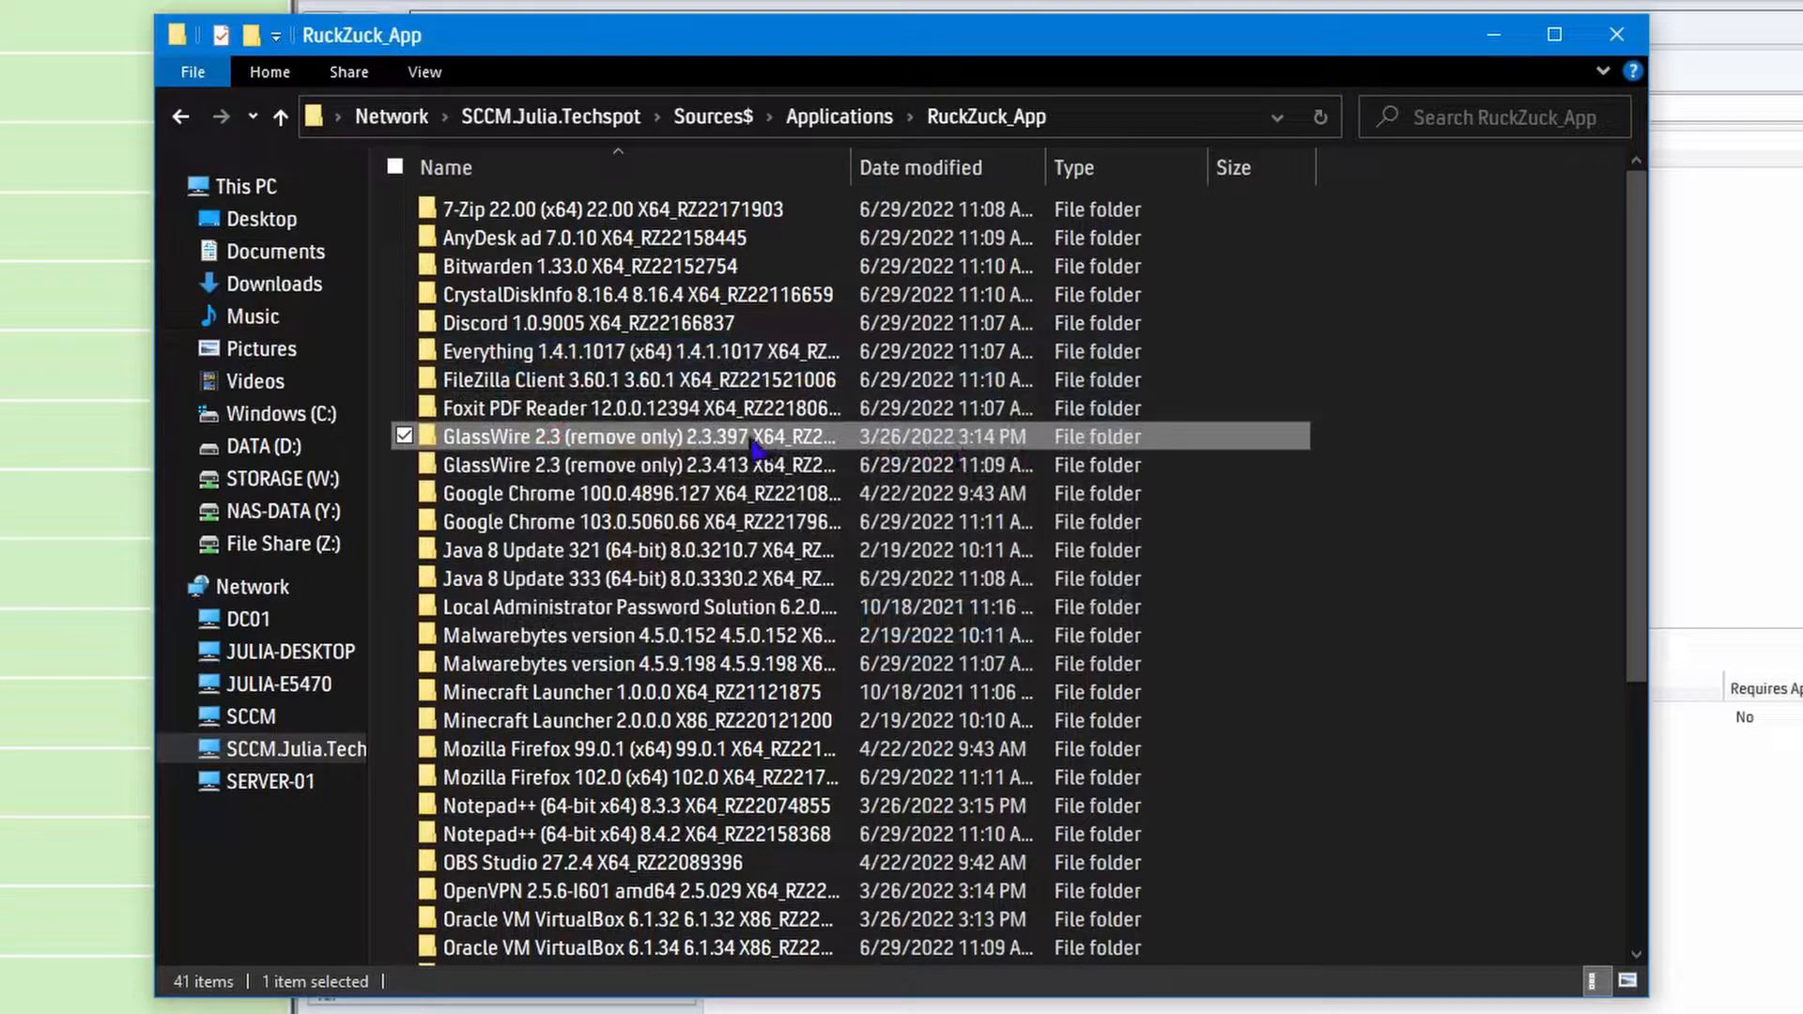
key(Delete)
click(922, 628)
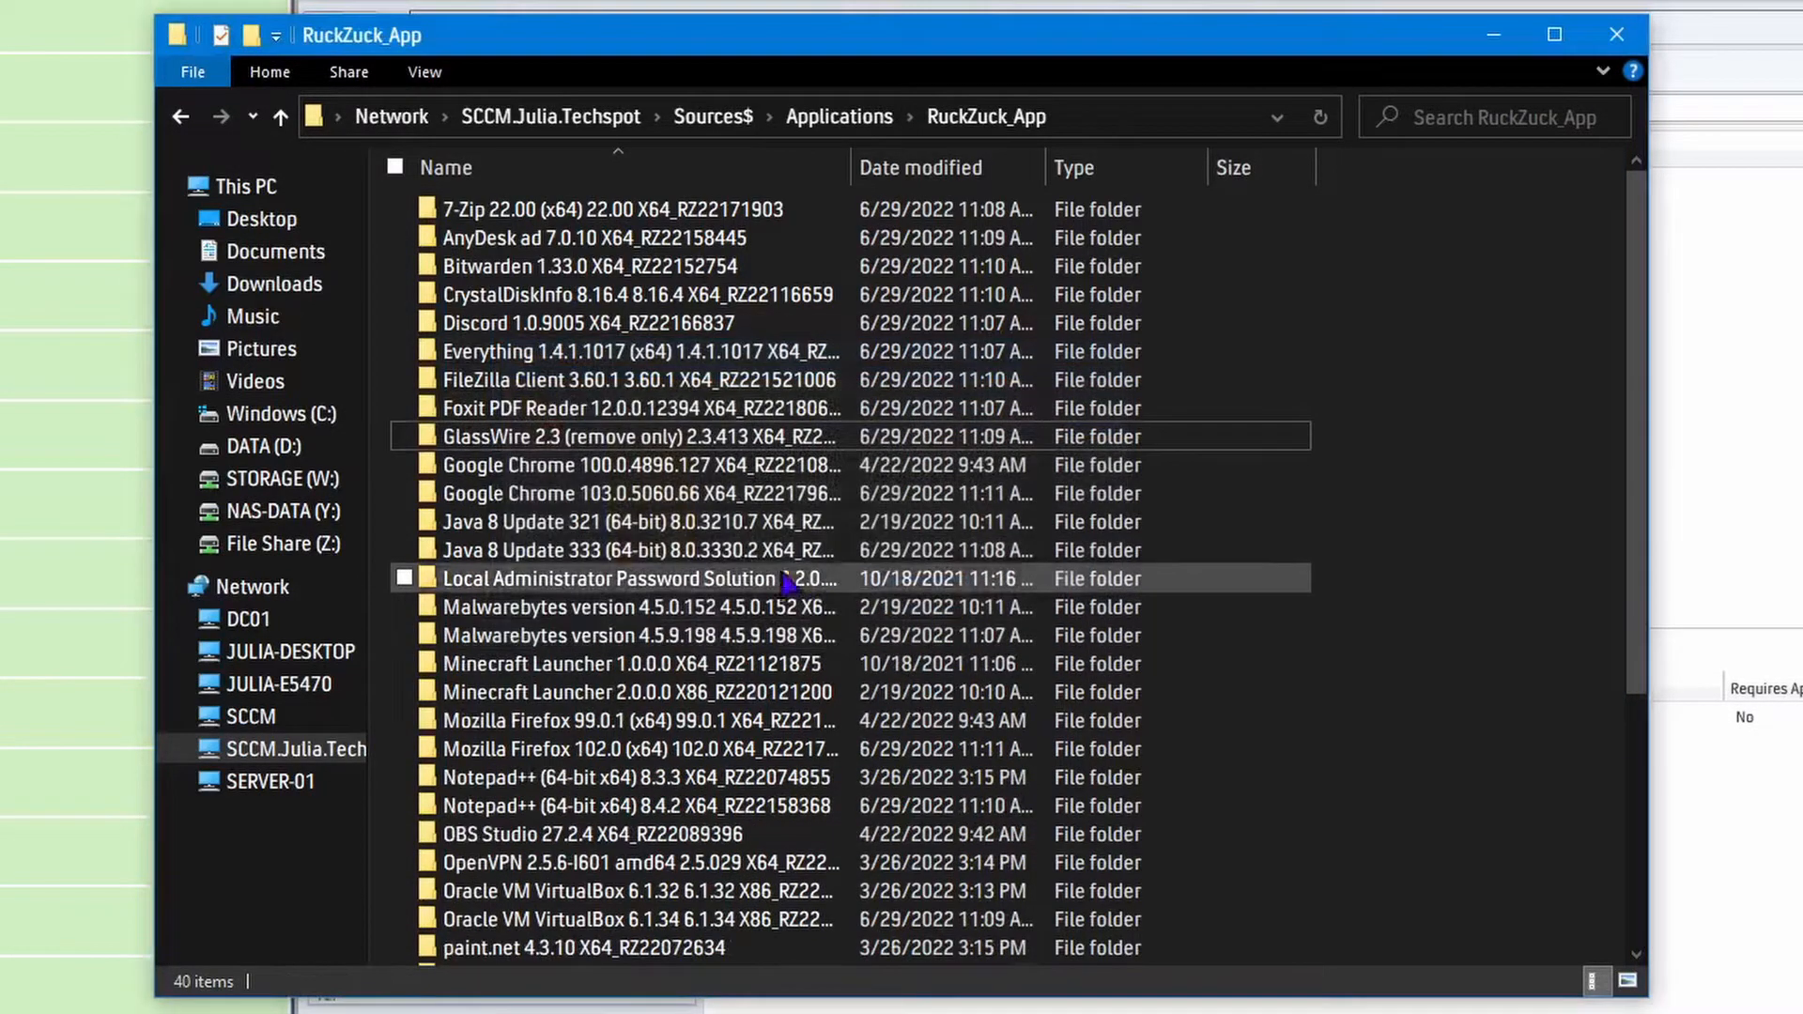
Permanently delete the Google Chrome 100.0.4896.127 and Java 8 Update 321 source folders.
click(707, 468)
key(Delete)
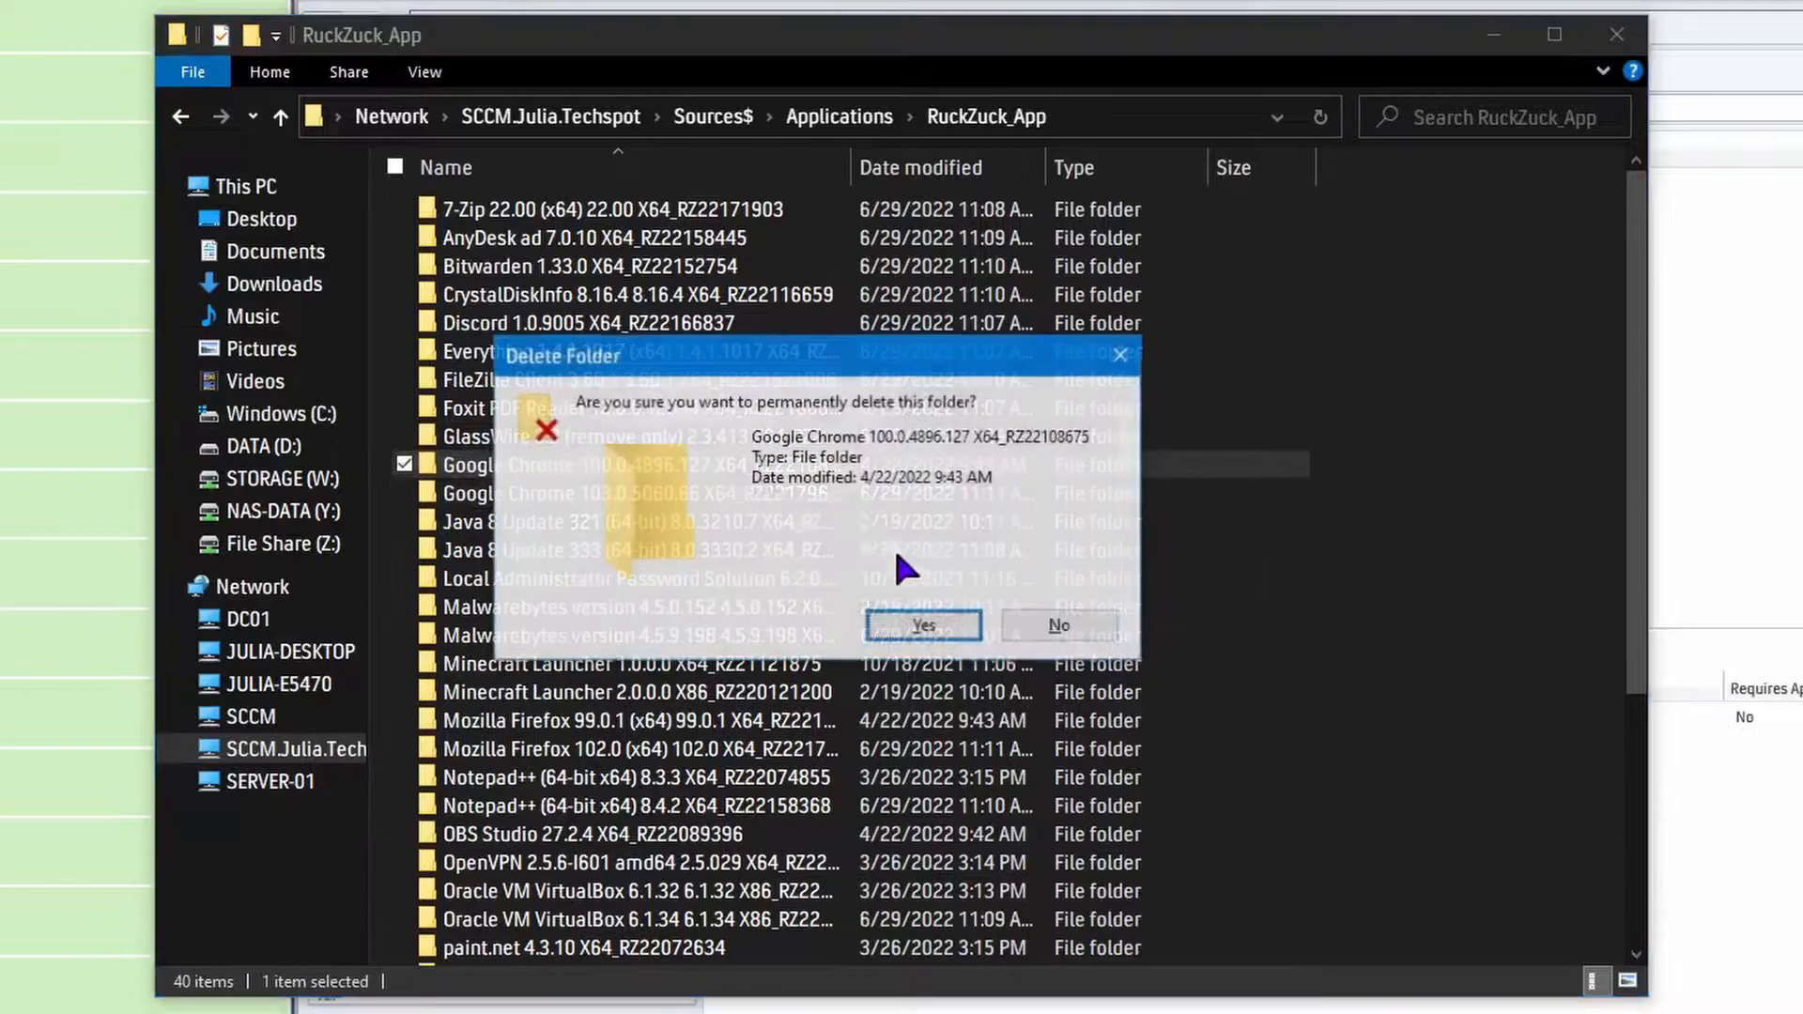
click(922, 626)
click(715, 507)
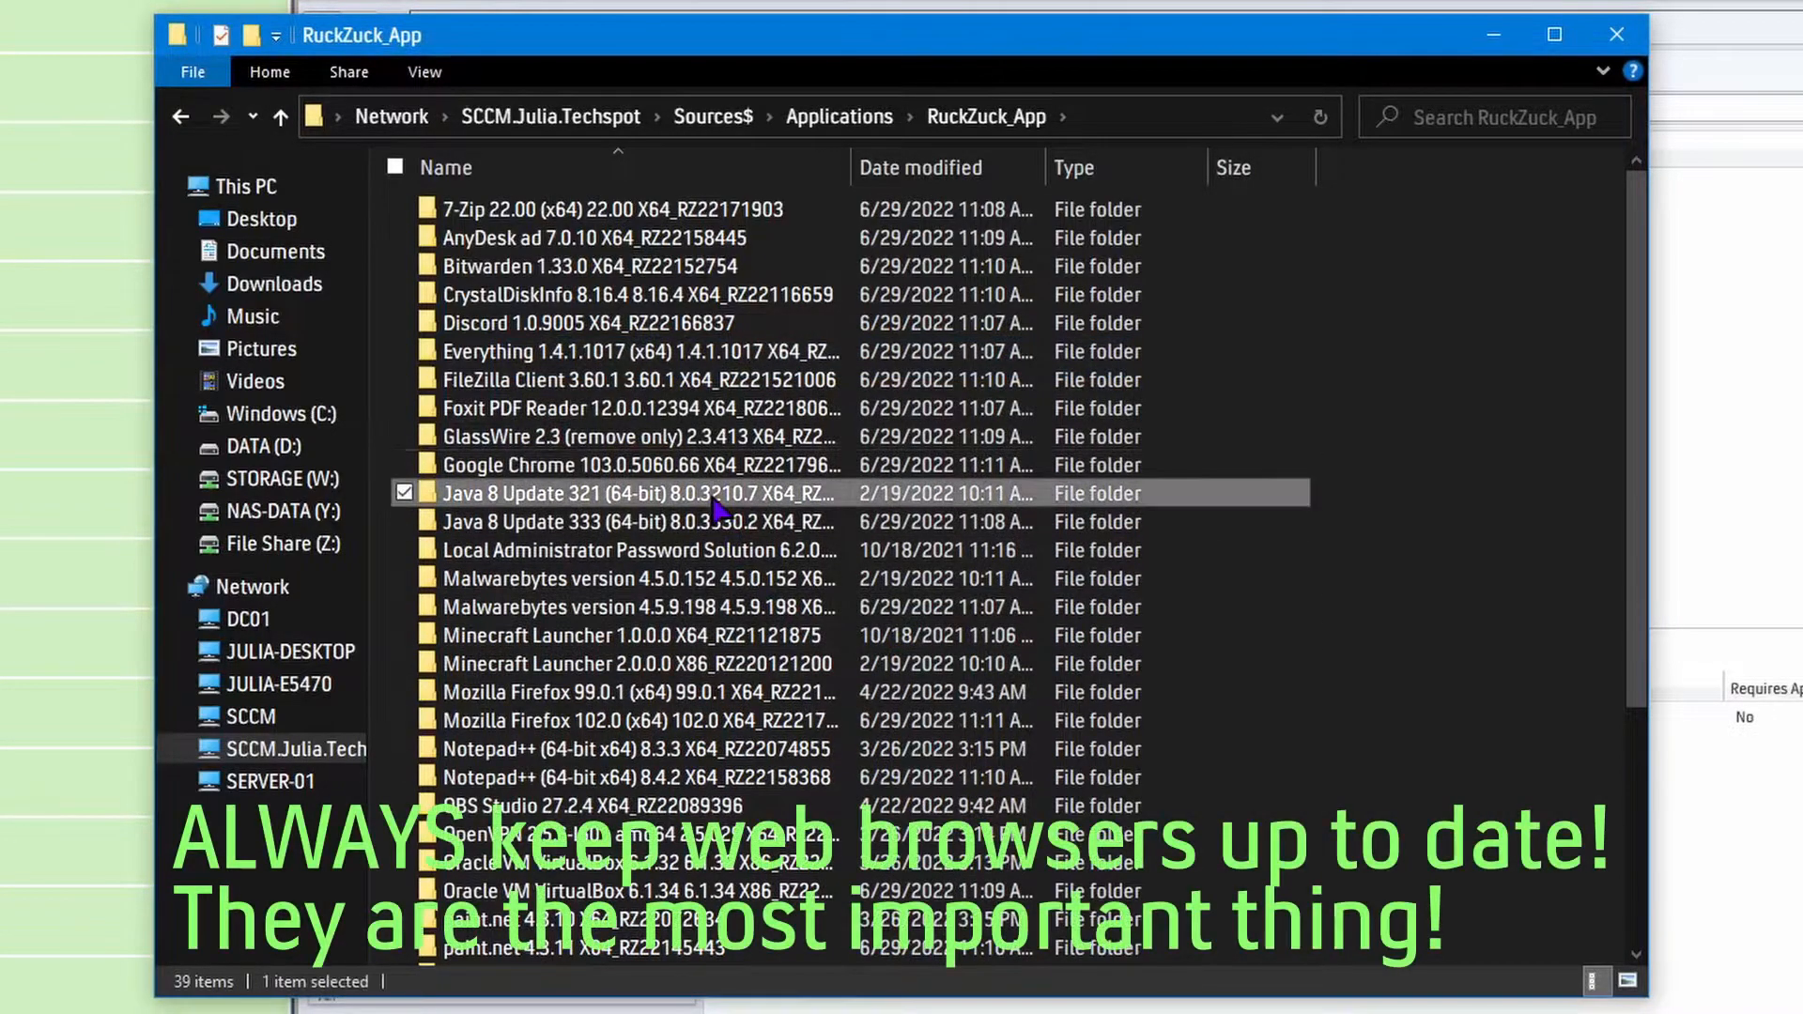
key(Delete)
click(921, 627)
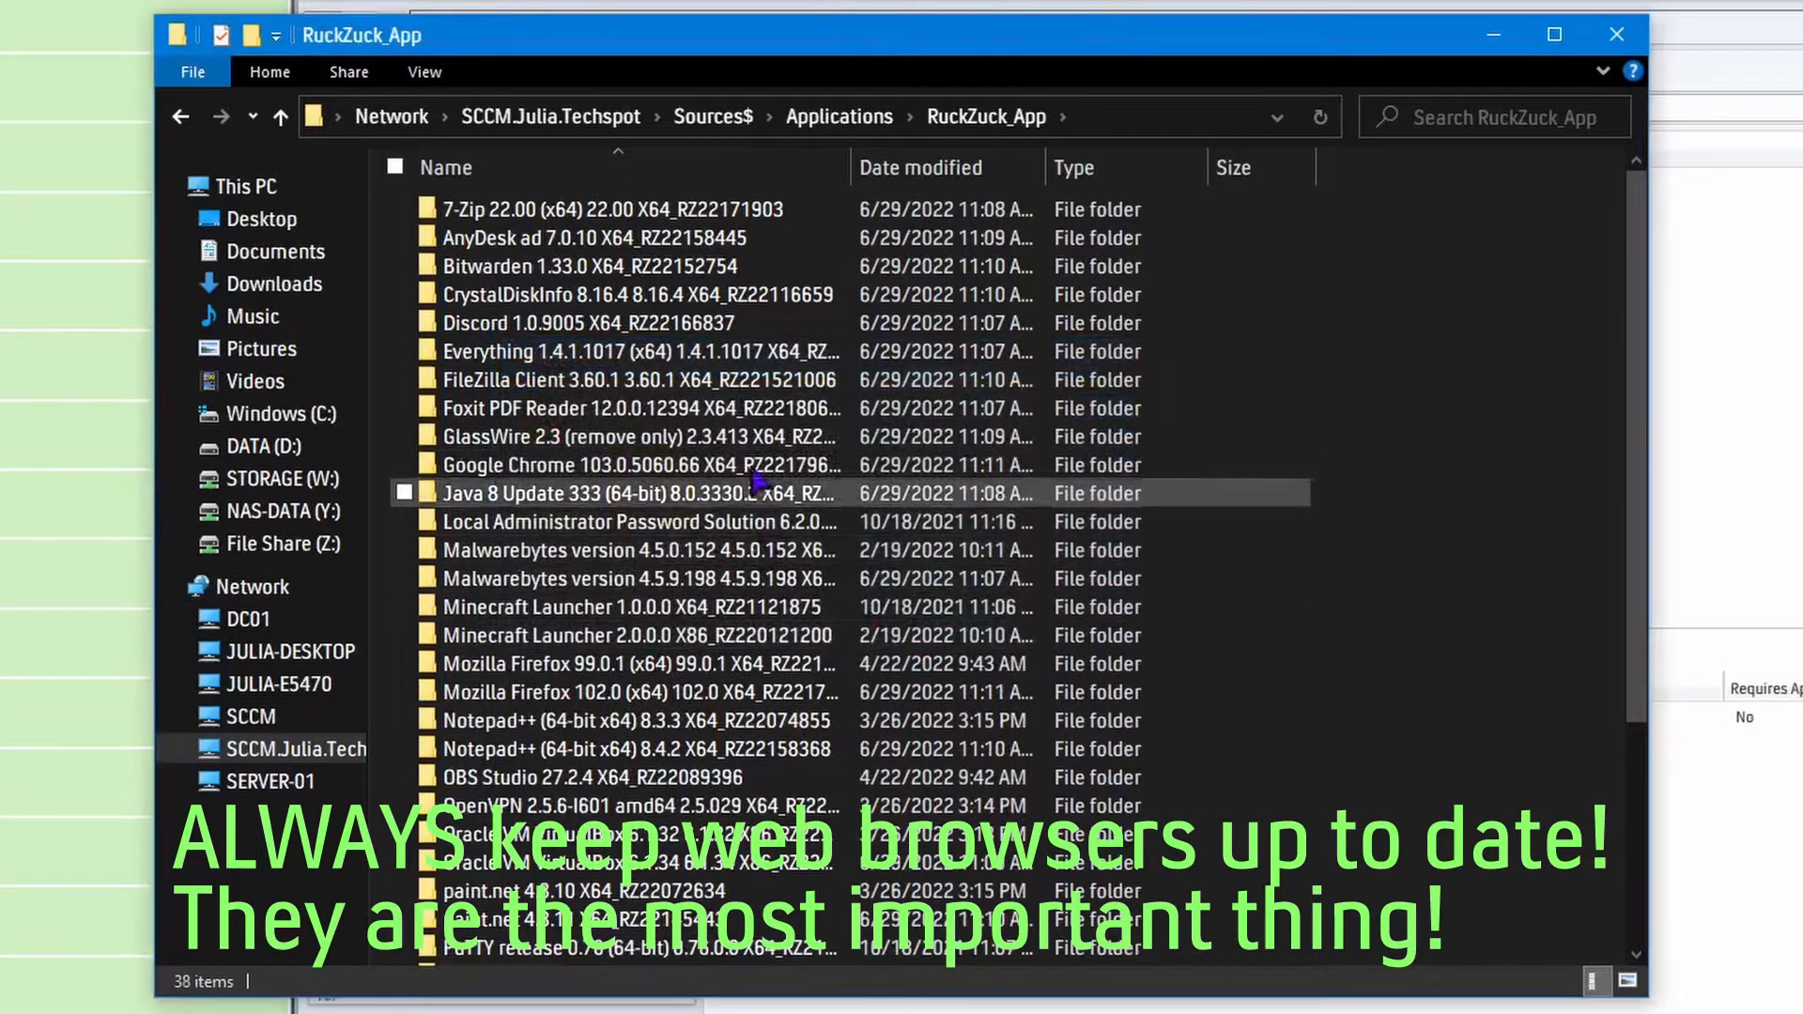
Permanently delete the Malwarebytes 4.5.0.152 and 4.5.9.198 source folders.
key(Delete)
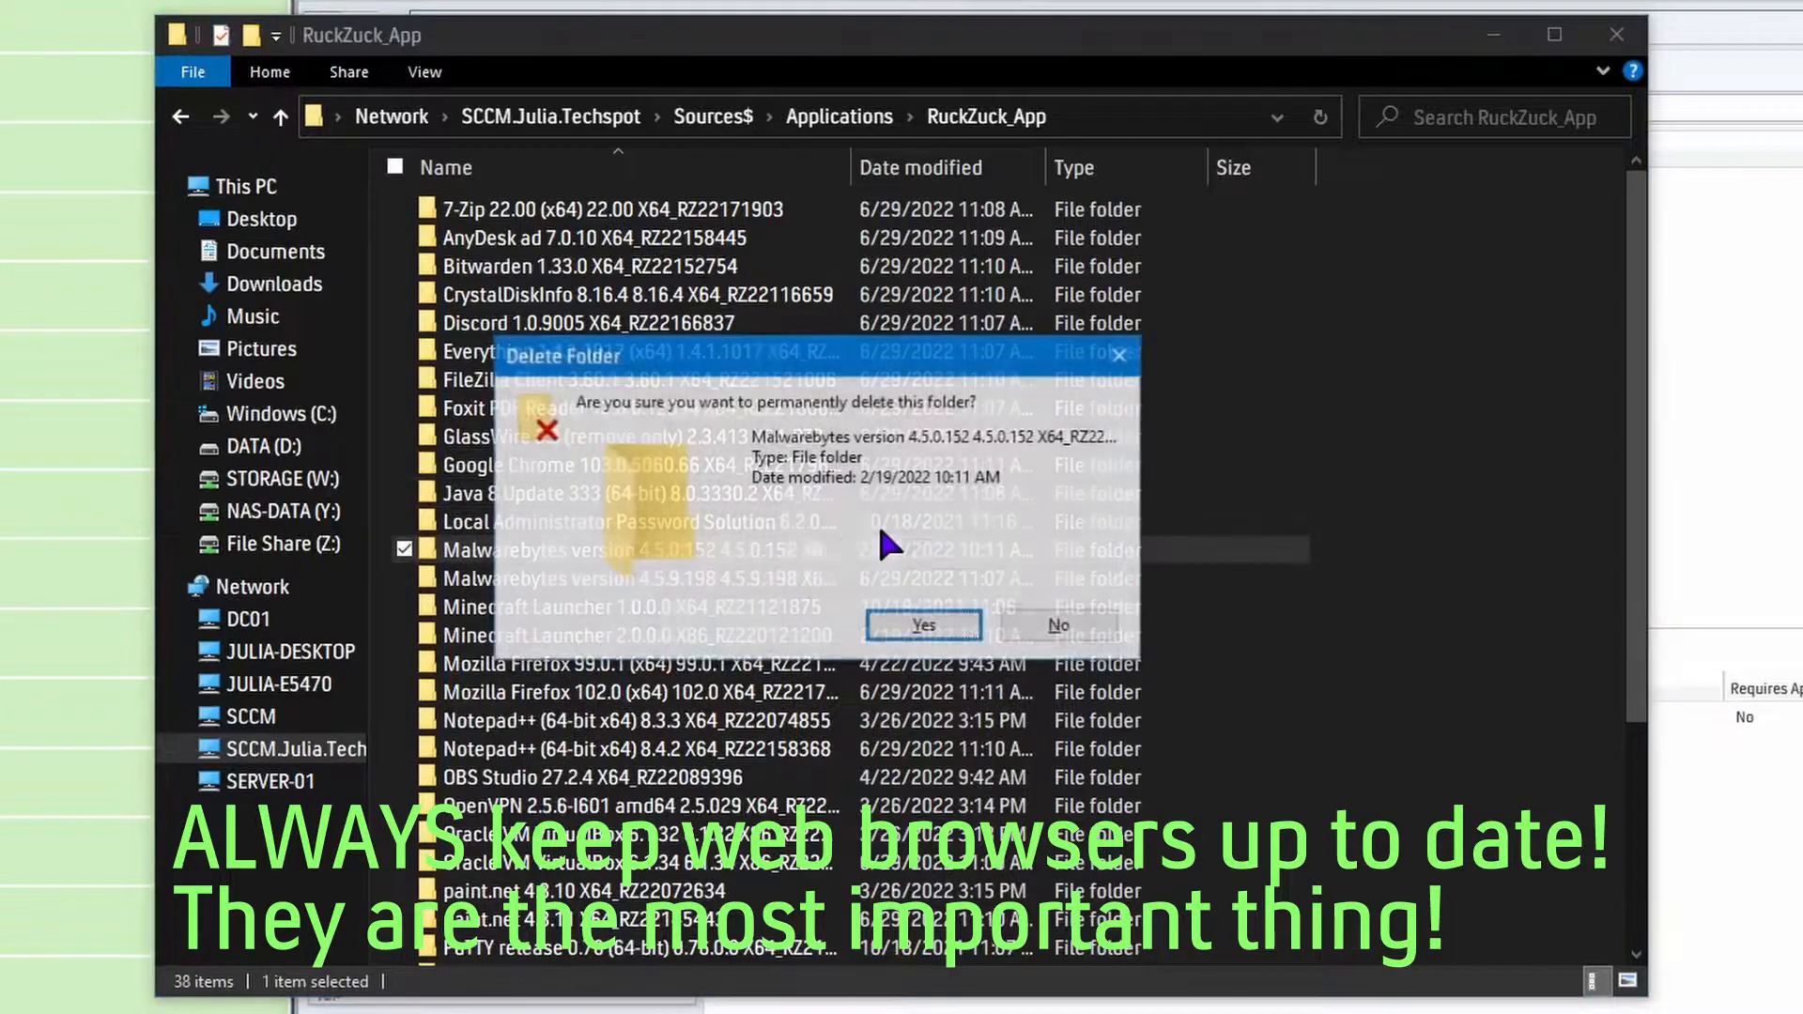
click(922, 625)
key(Delete)
click(924, 624)
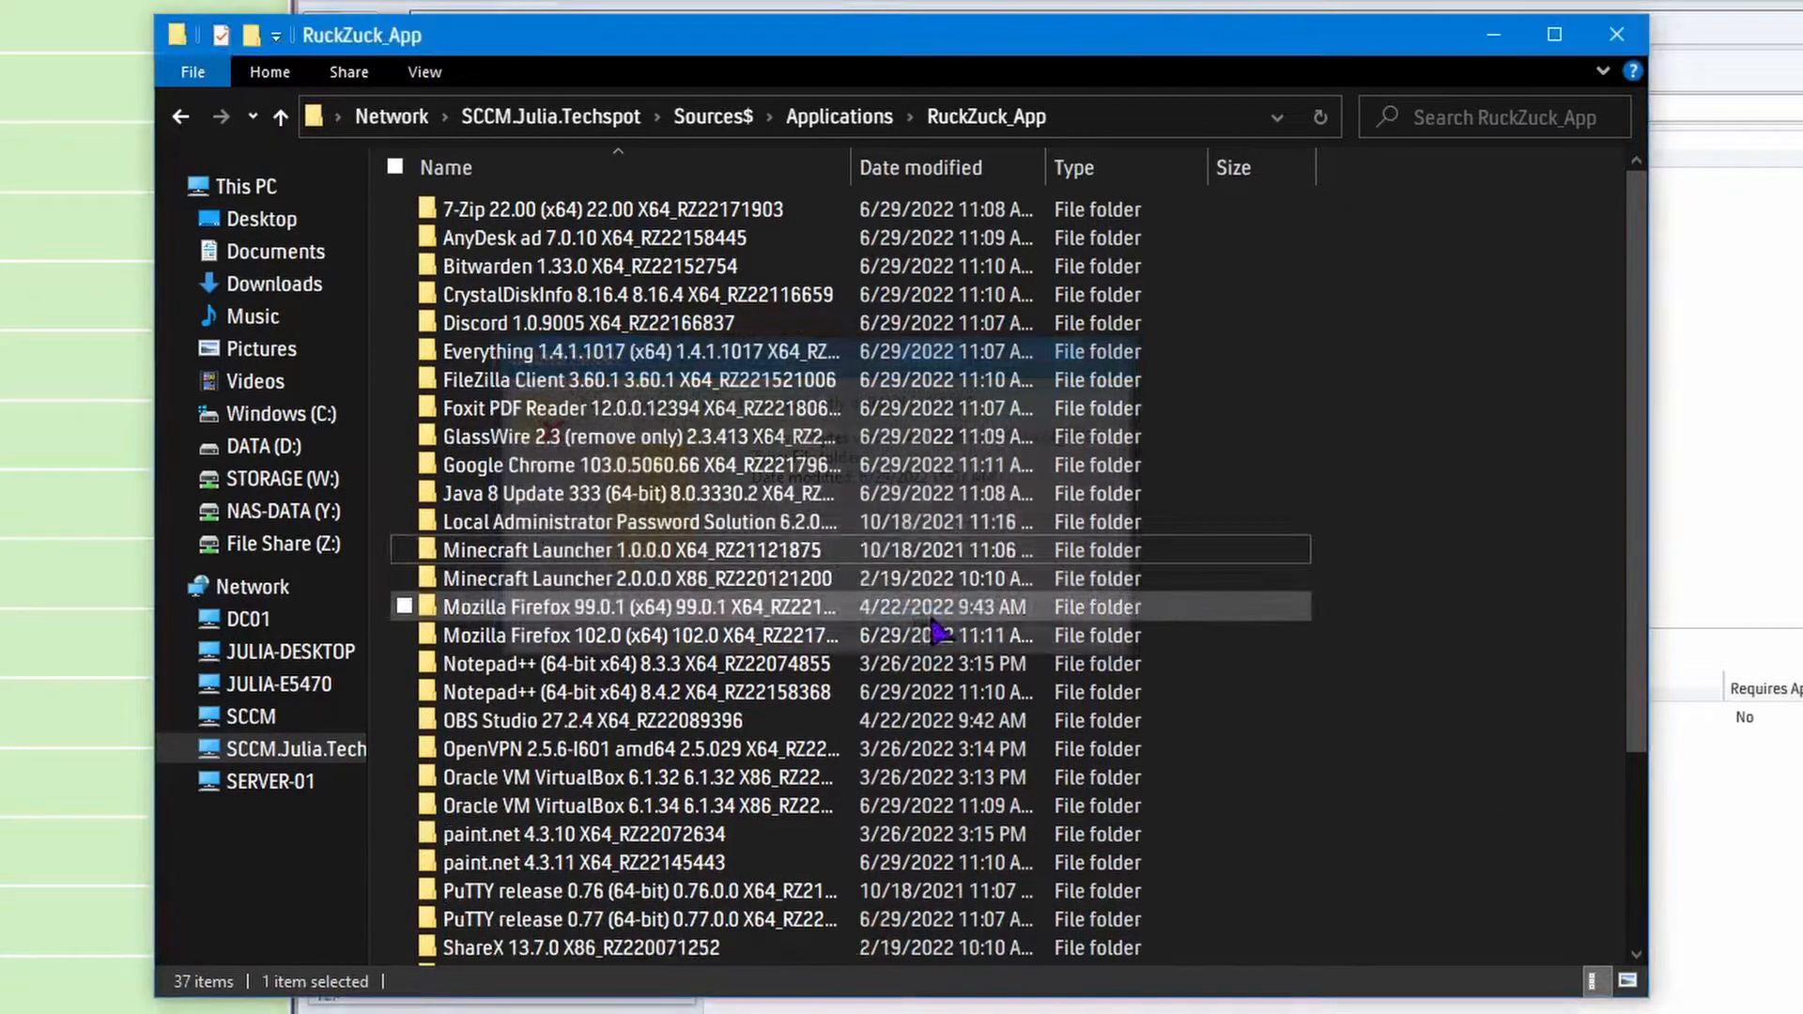
Permanently delete the Mozilla Firefox 99.0.1 and Notepad++ 8.3.3 source folders.
scroll(793, 520, down, 1)
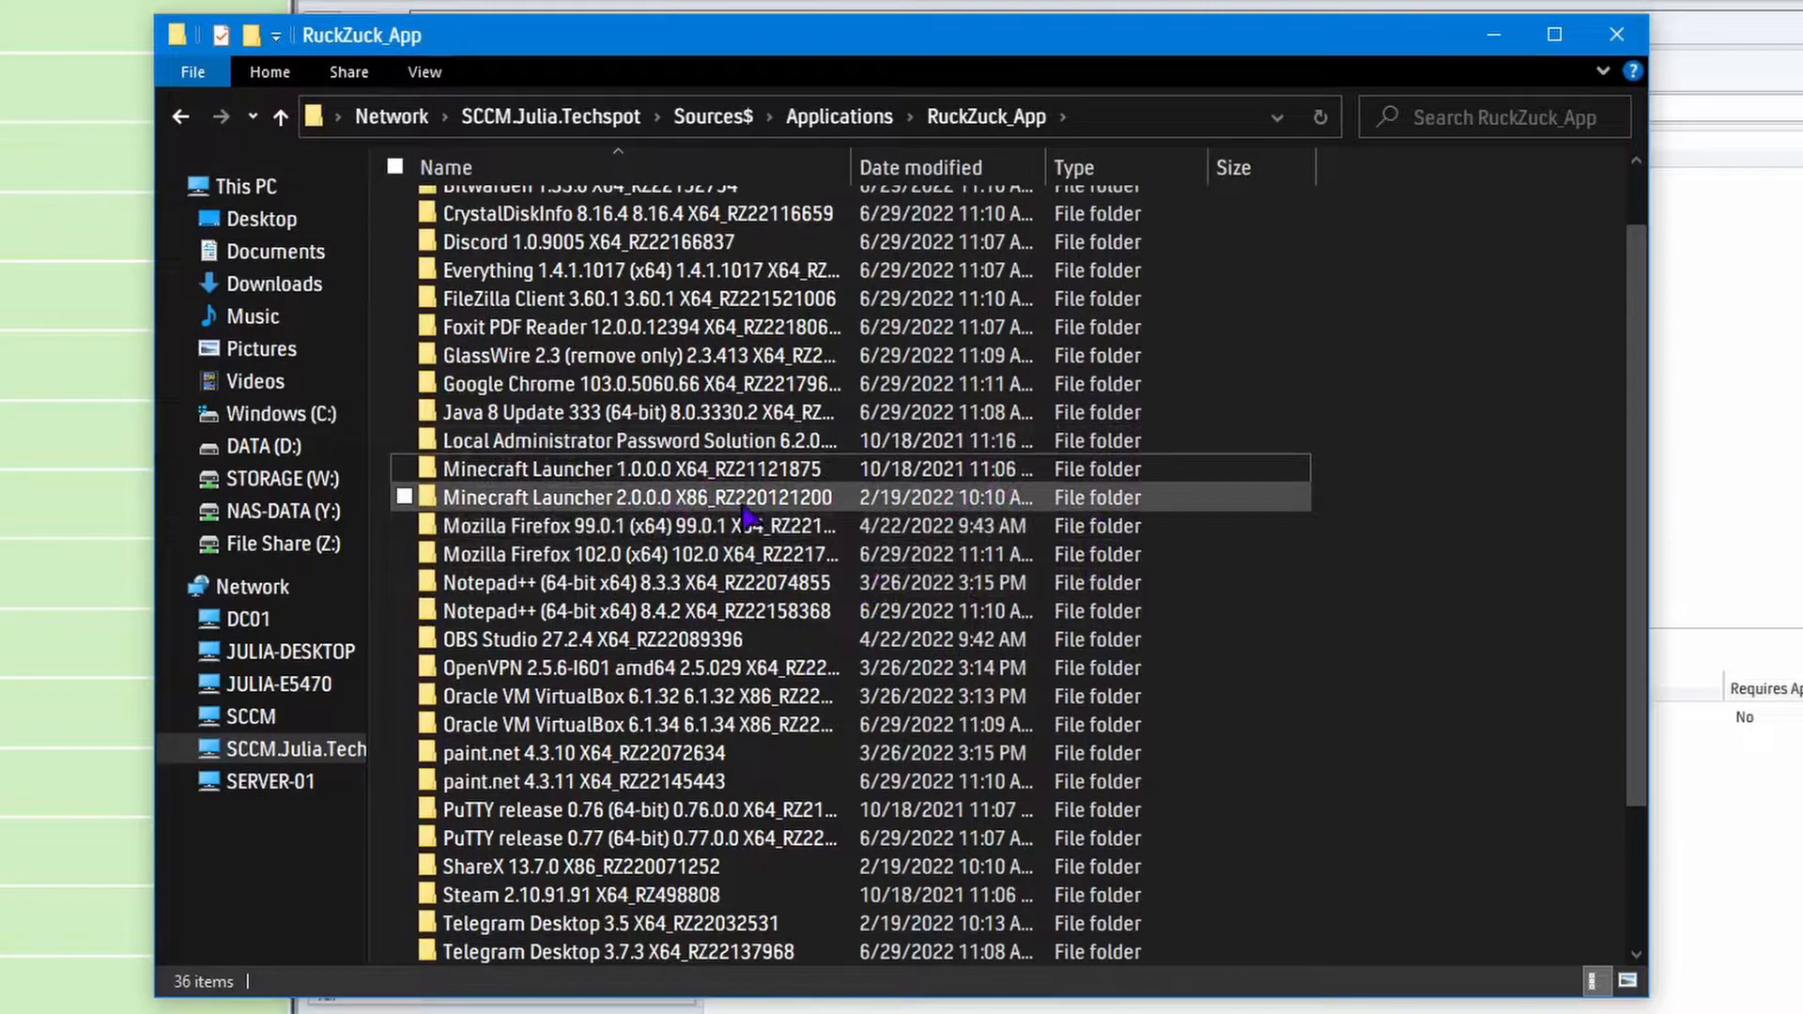
mouse_move(745, 516)
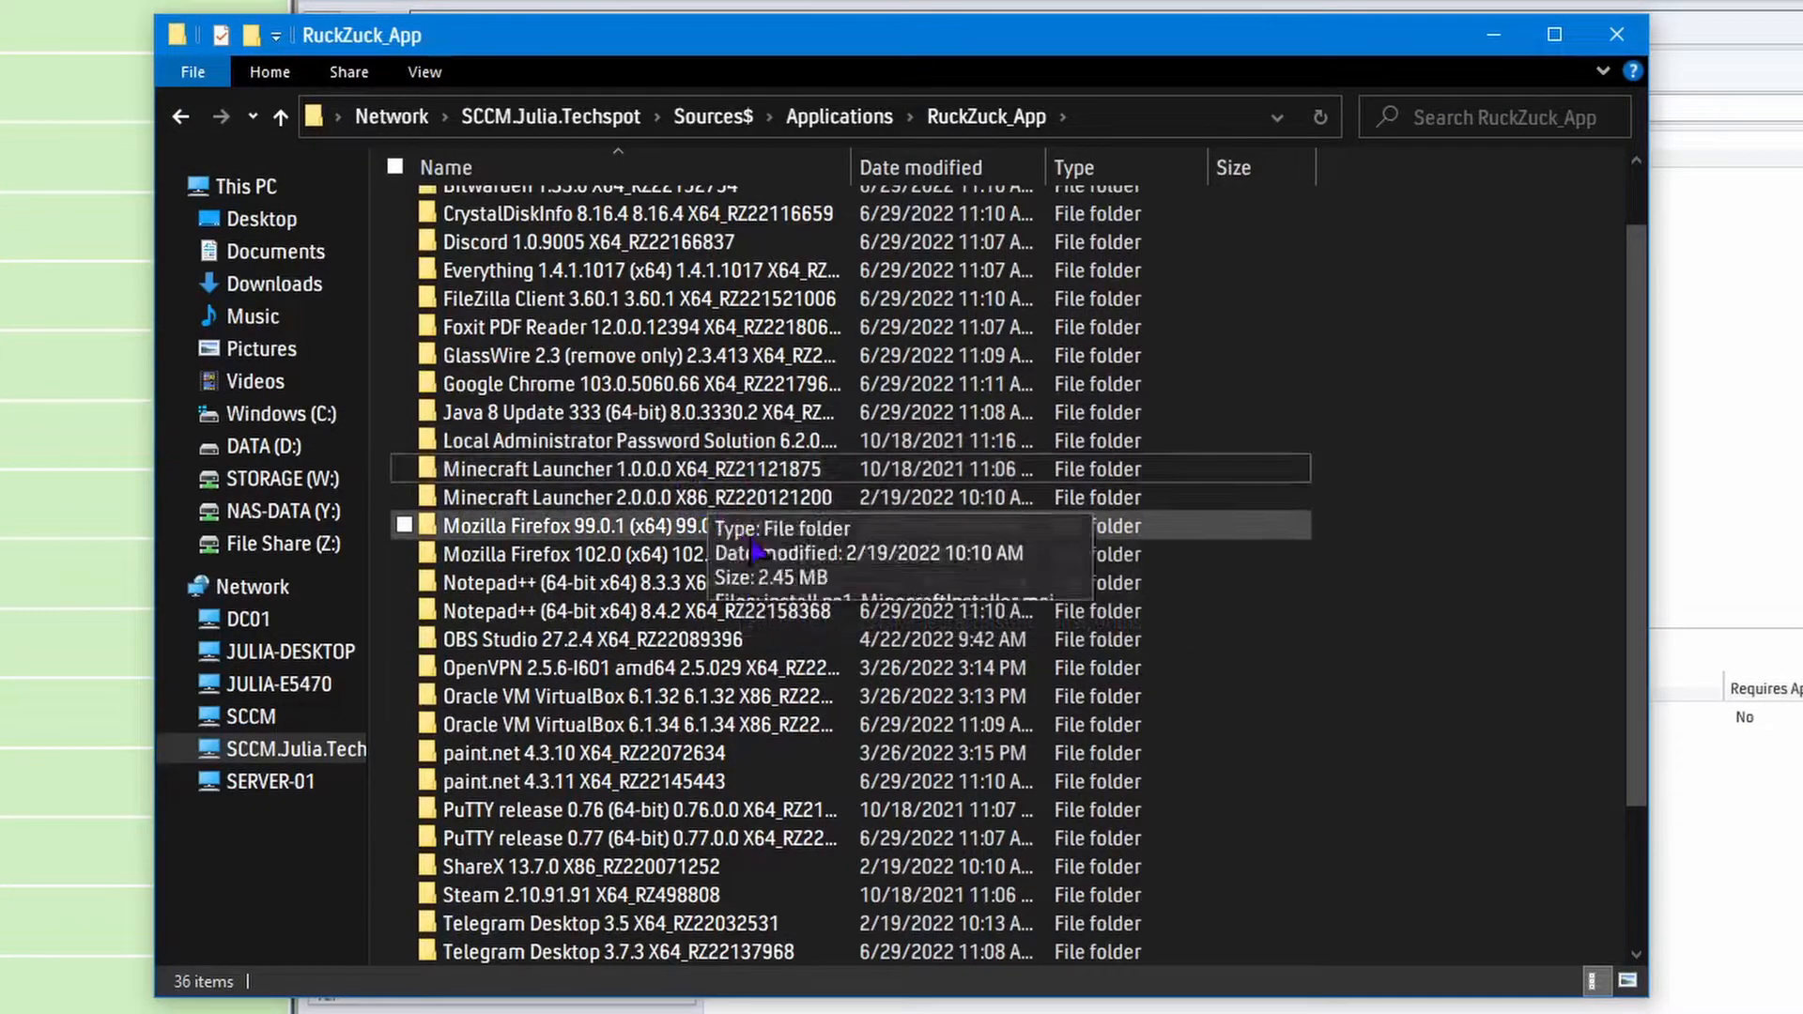
click(790, 537)
key(Delete)
click(925, 627)
key(Delete)
click(925, 626)
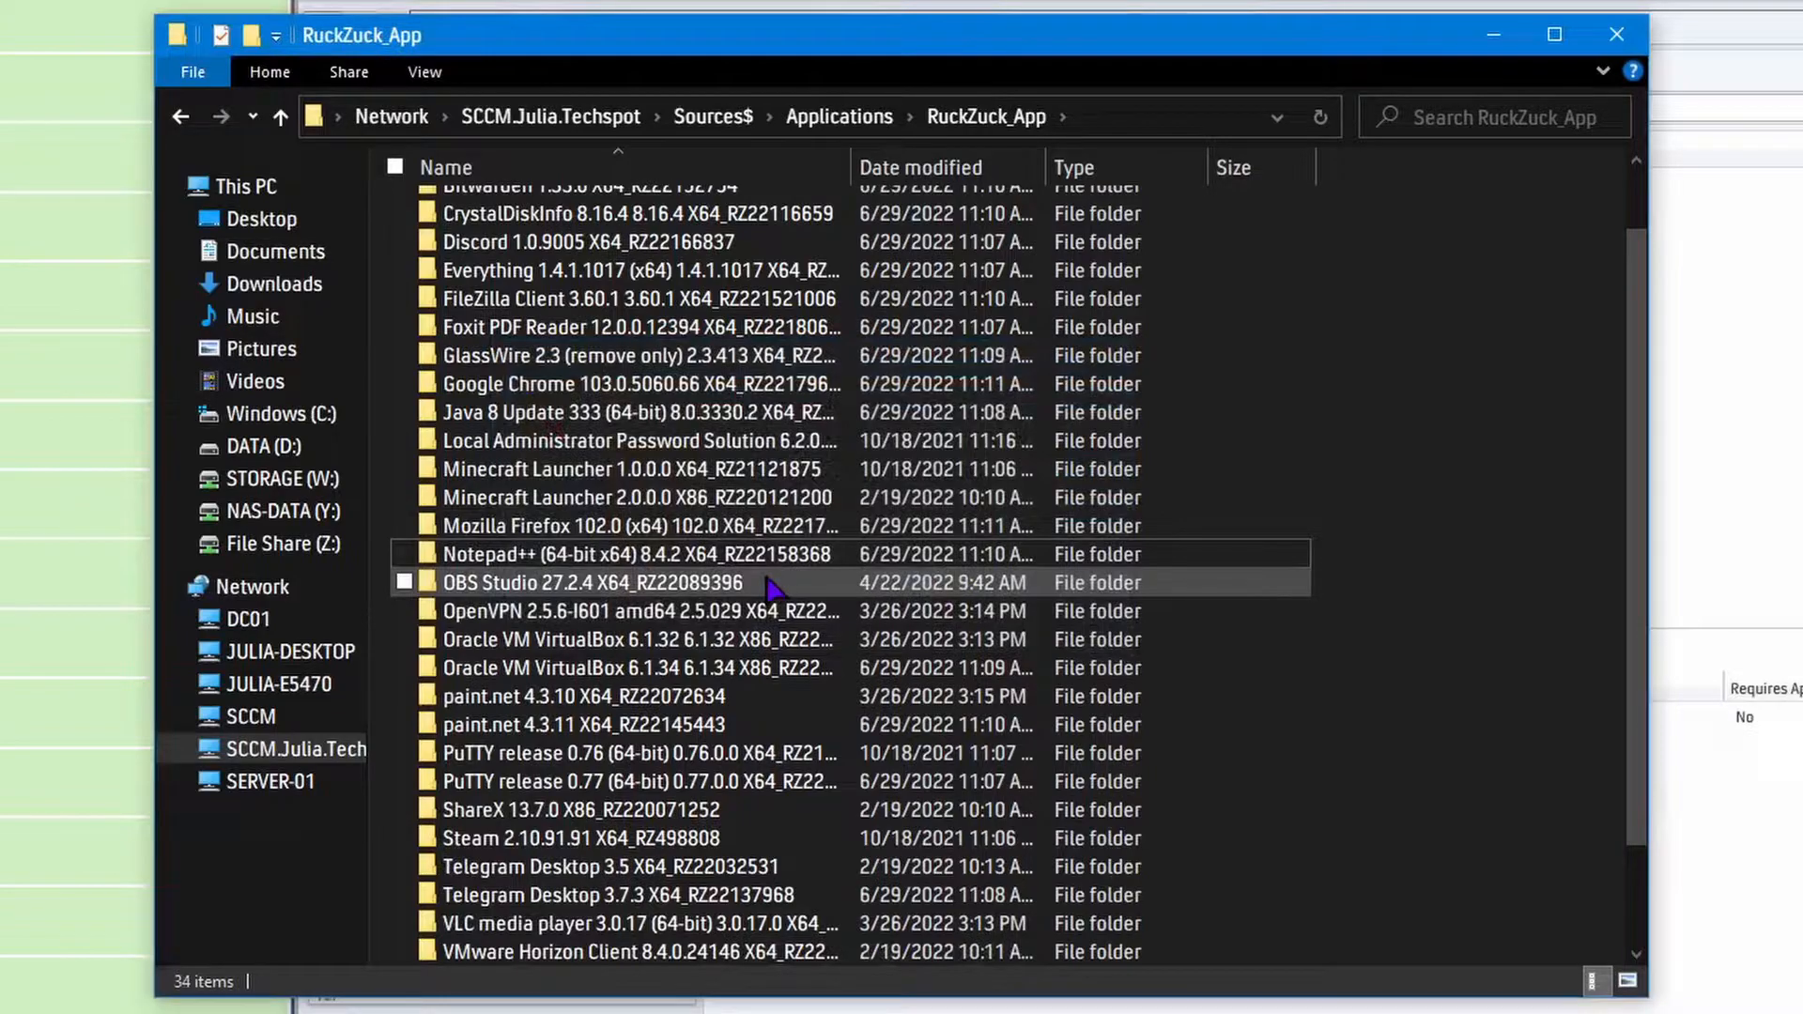
Permanently delete the Oracle VM VirtualBox 6.1.32 and paint.net 4.3.10 source folders.
click(790, 642)
key(Delete)
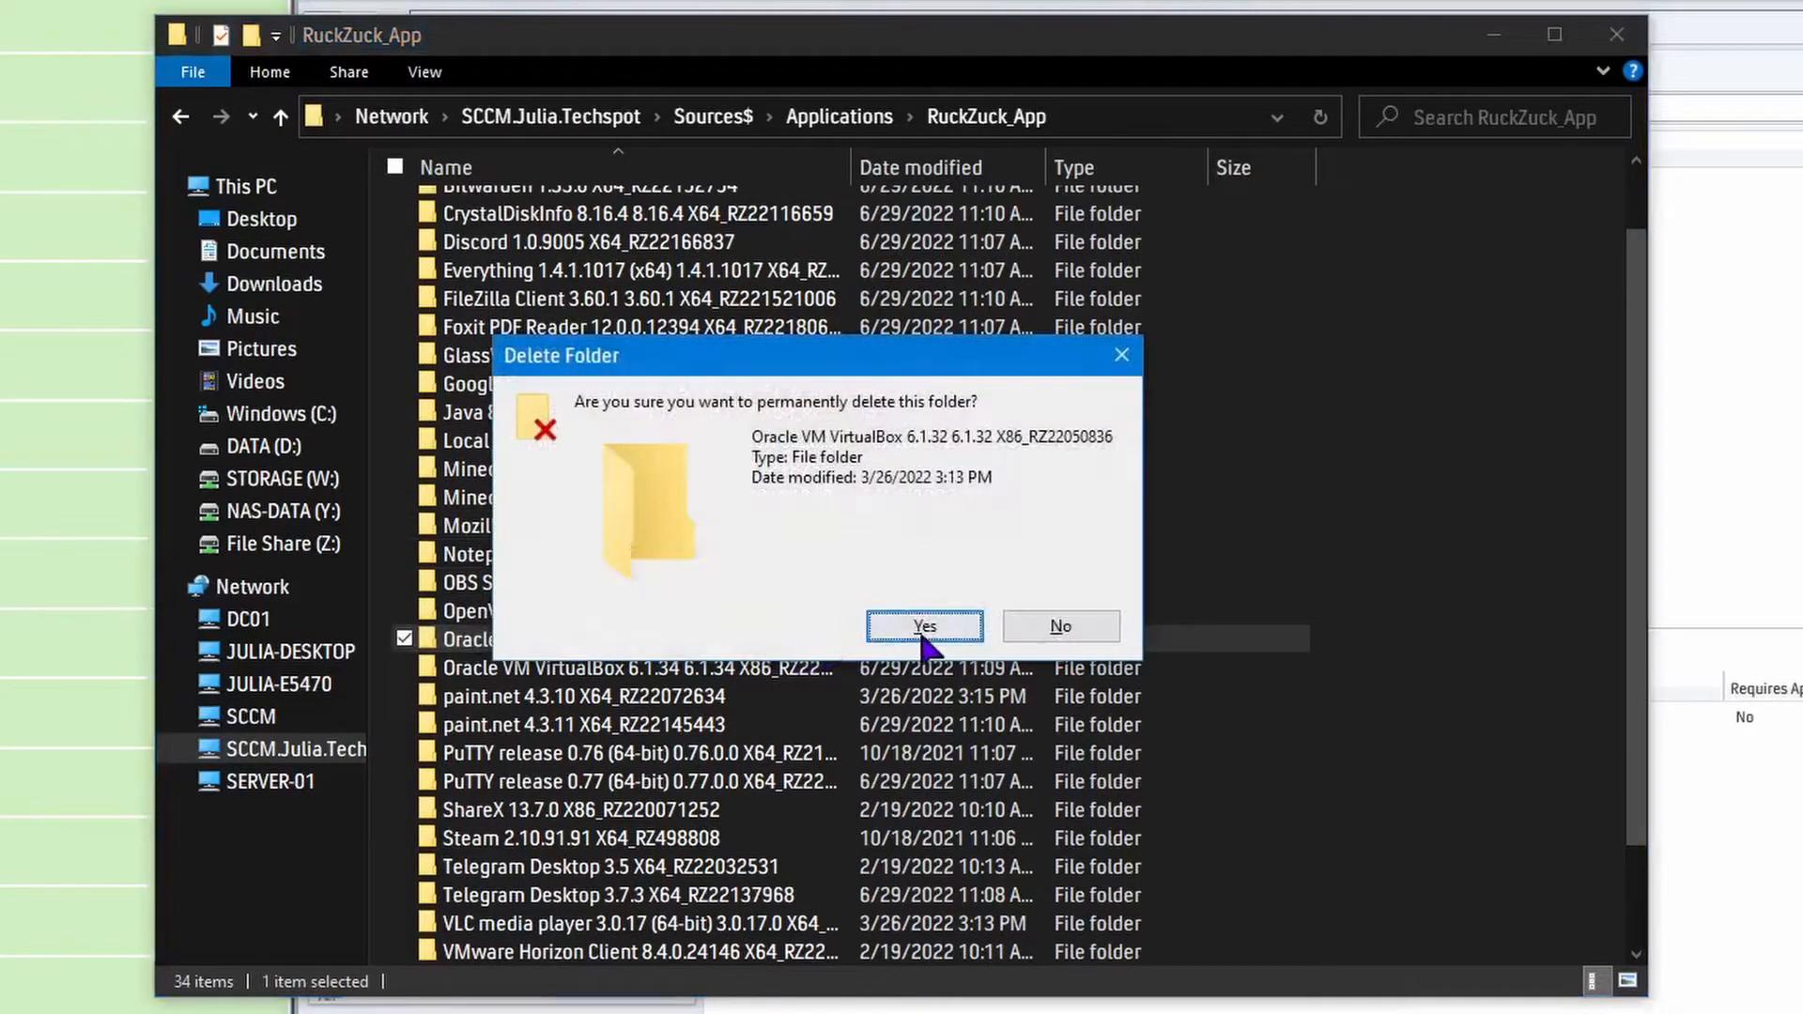
click(924, 625)
key(Delete)
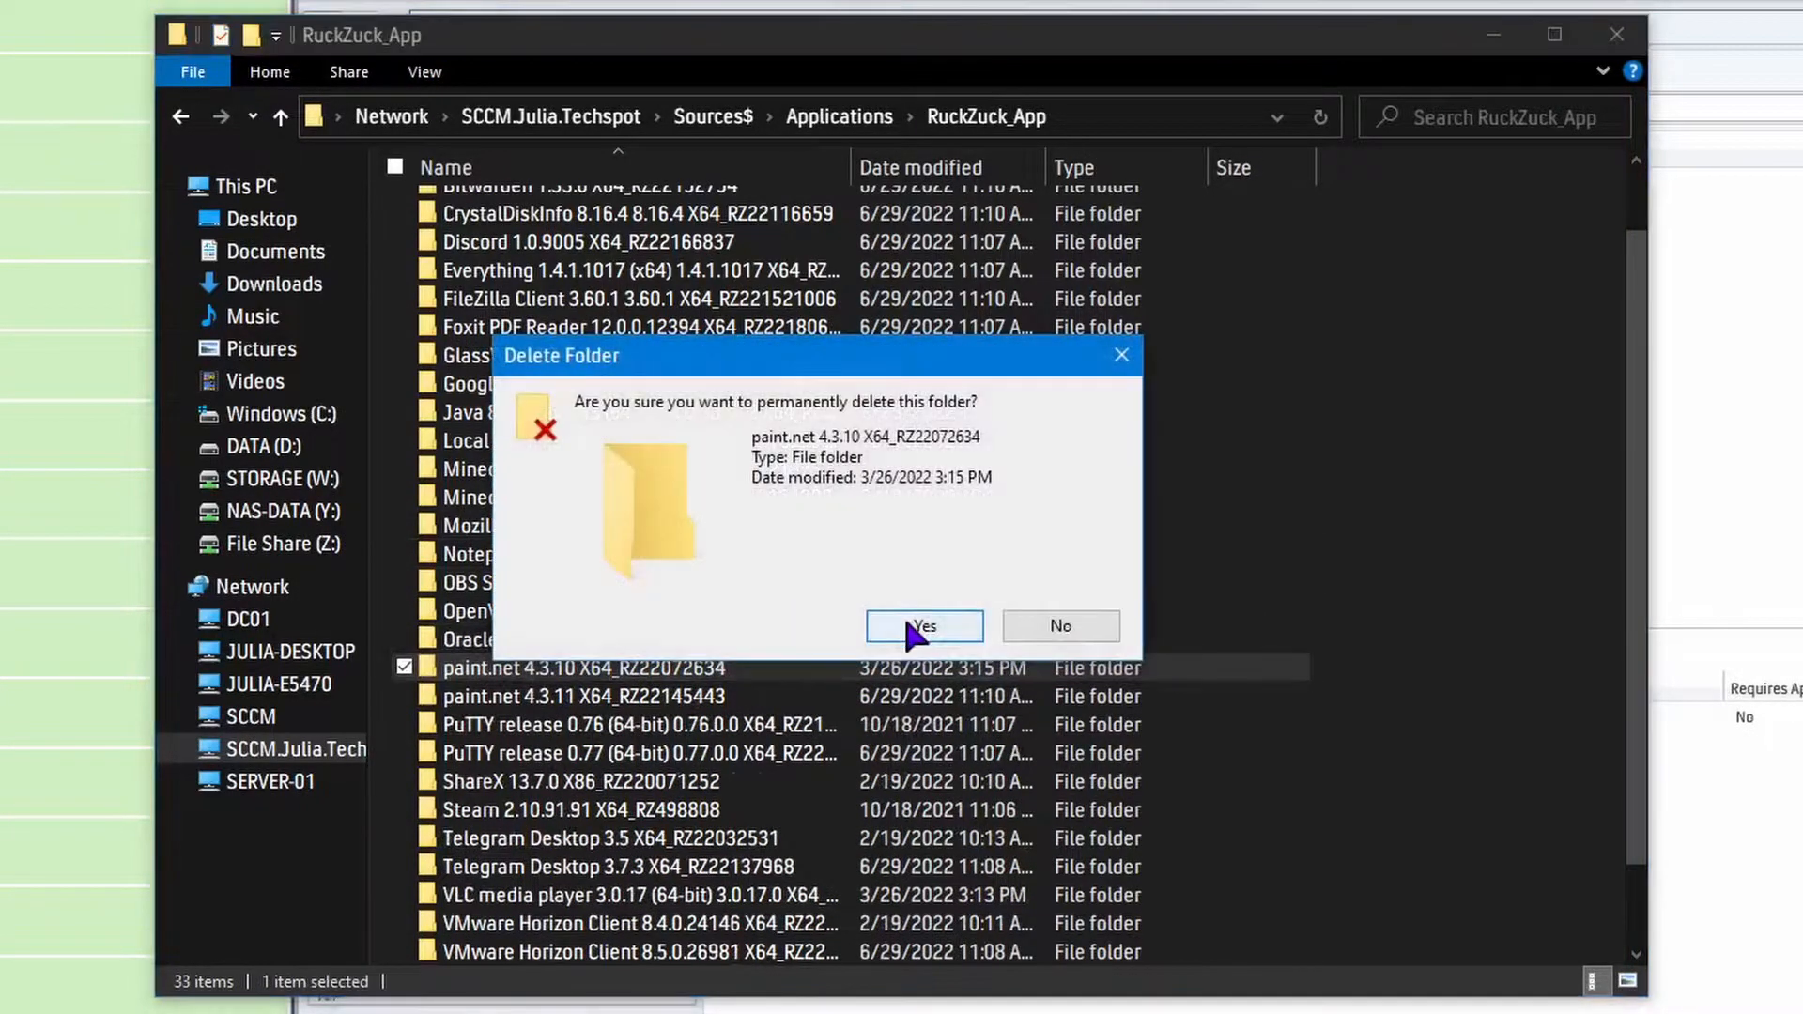
click(916, 625)
Permanently delete the PuTTY release 0.76 and Telegram Desktop 3.5 source folders.
click(853, 703)
key(Delete)
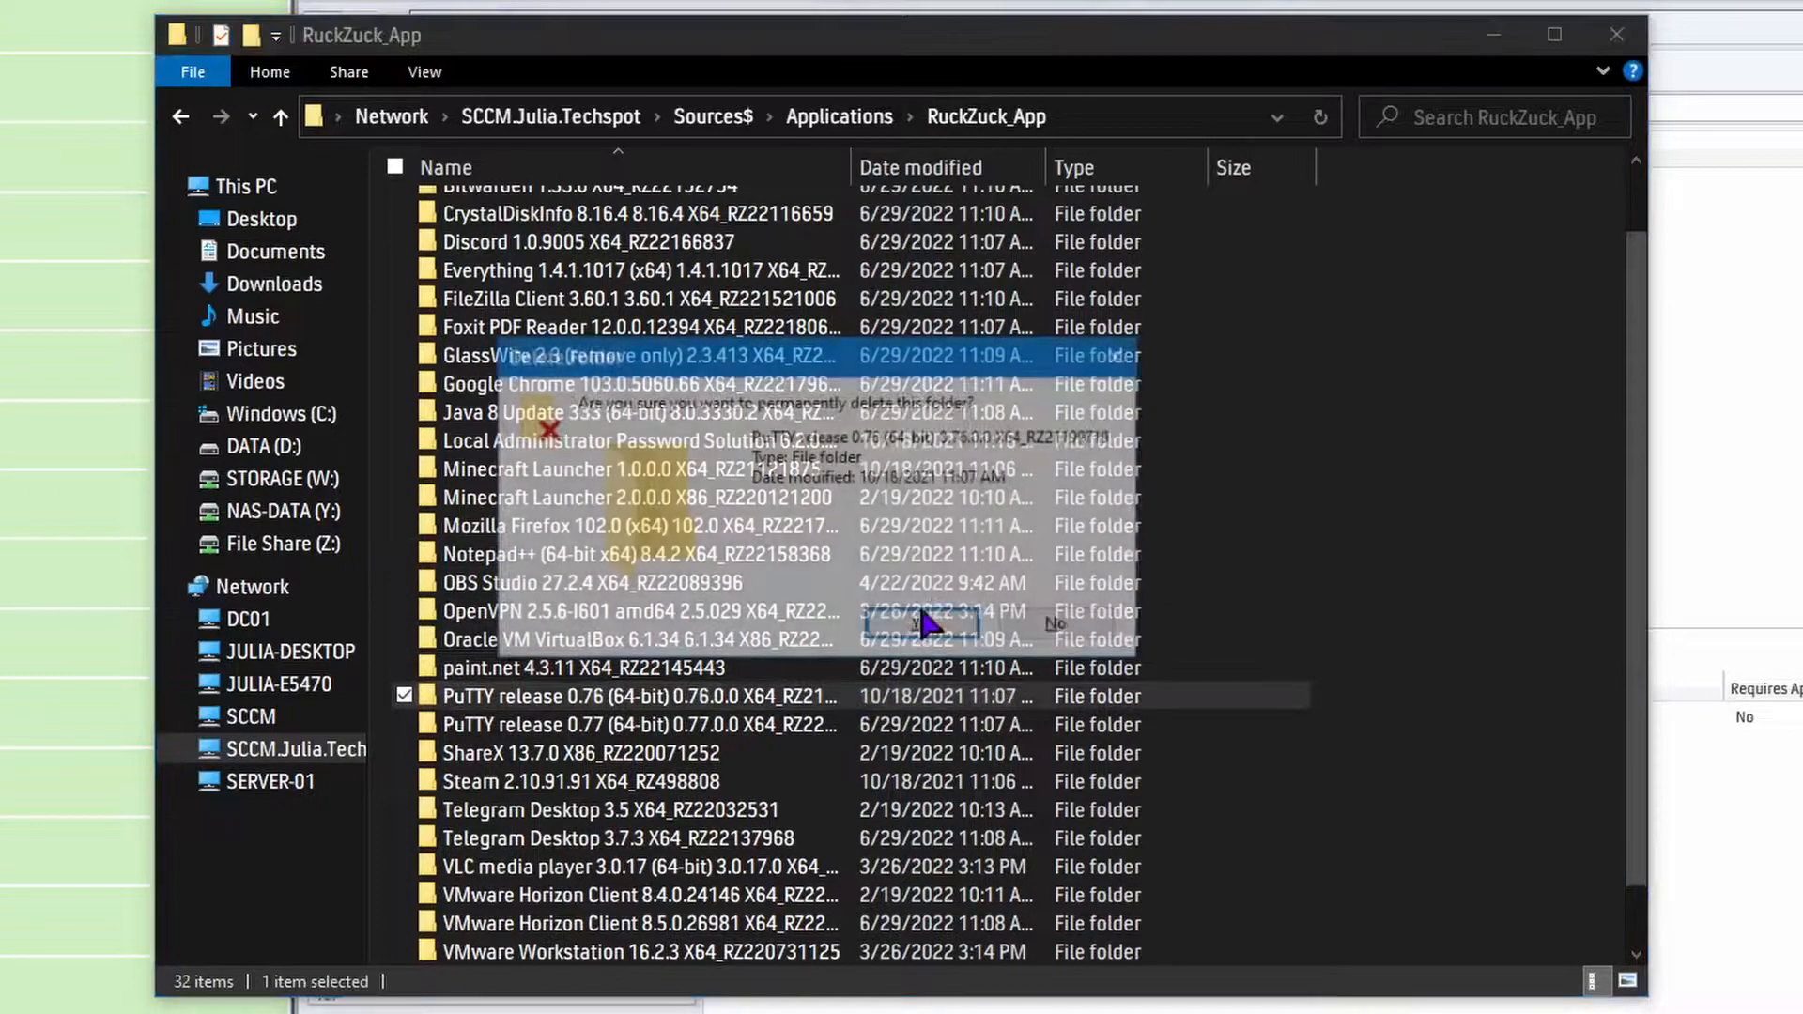
click(926, 632)
scroll(906, 643, down, 1)
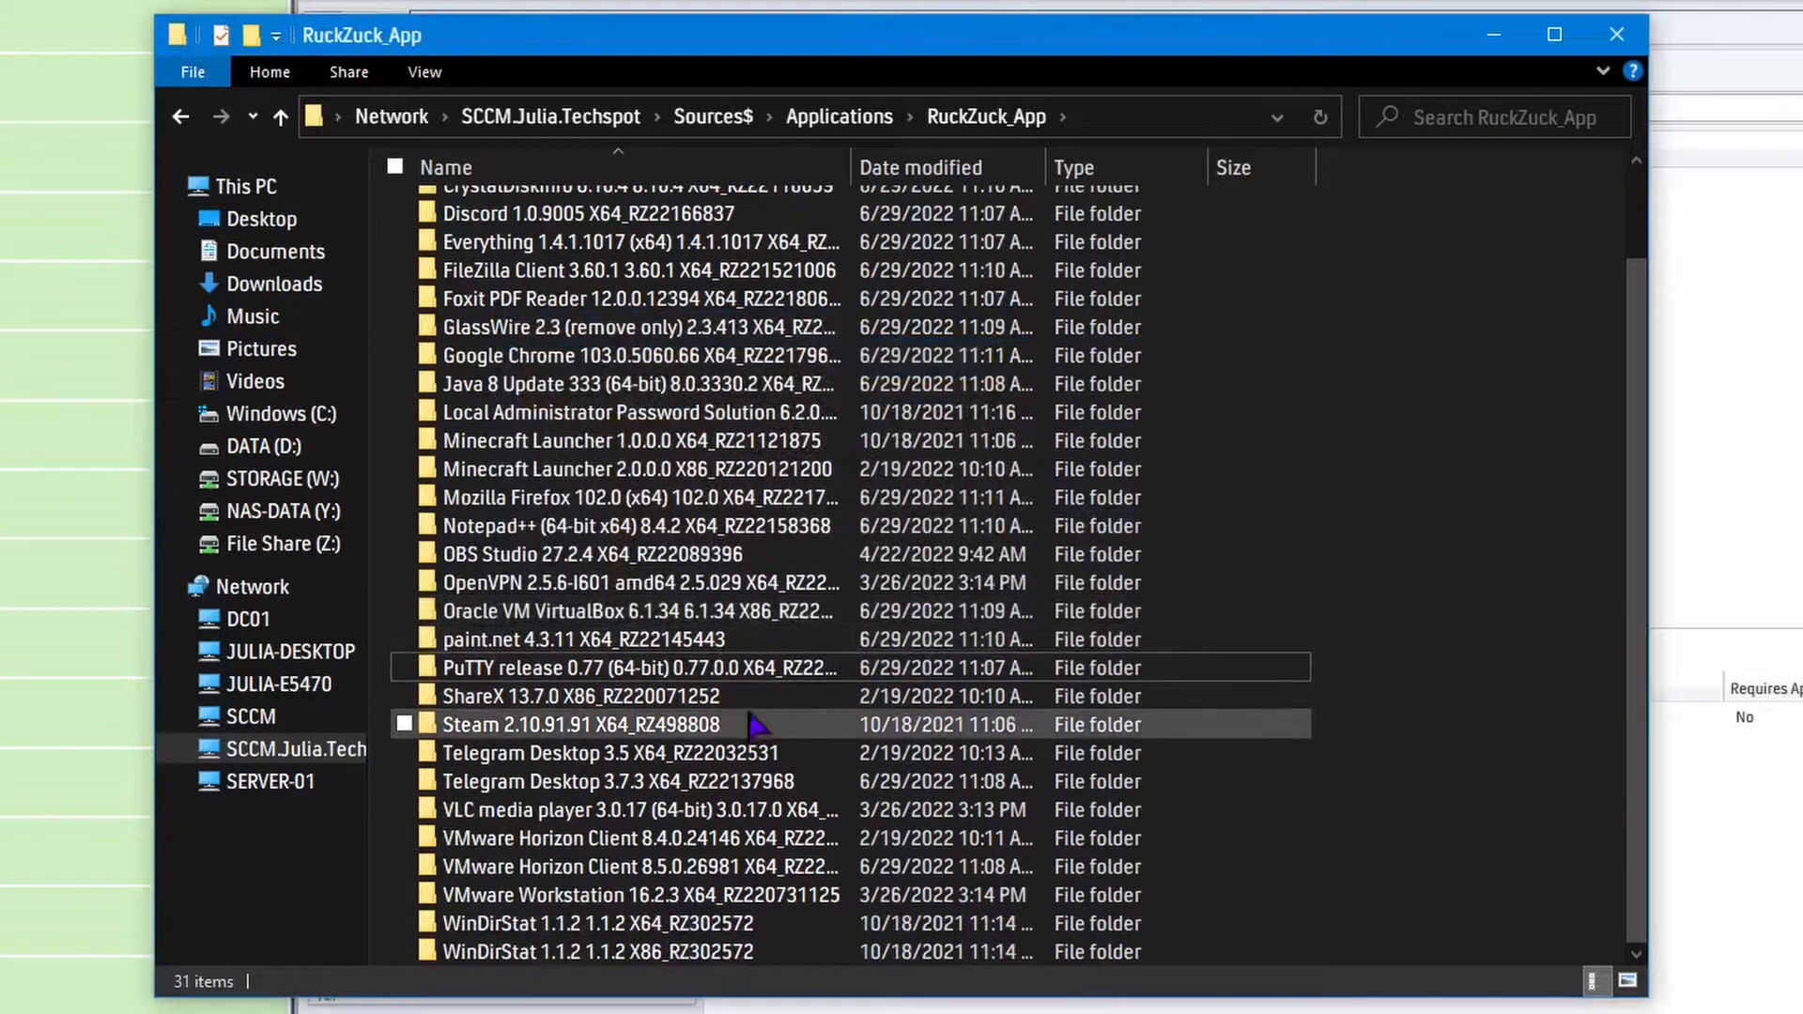
click(763, 752)
key(Delete)
click(920, 627)
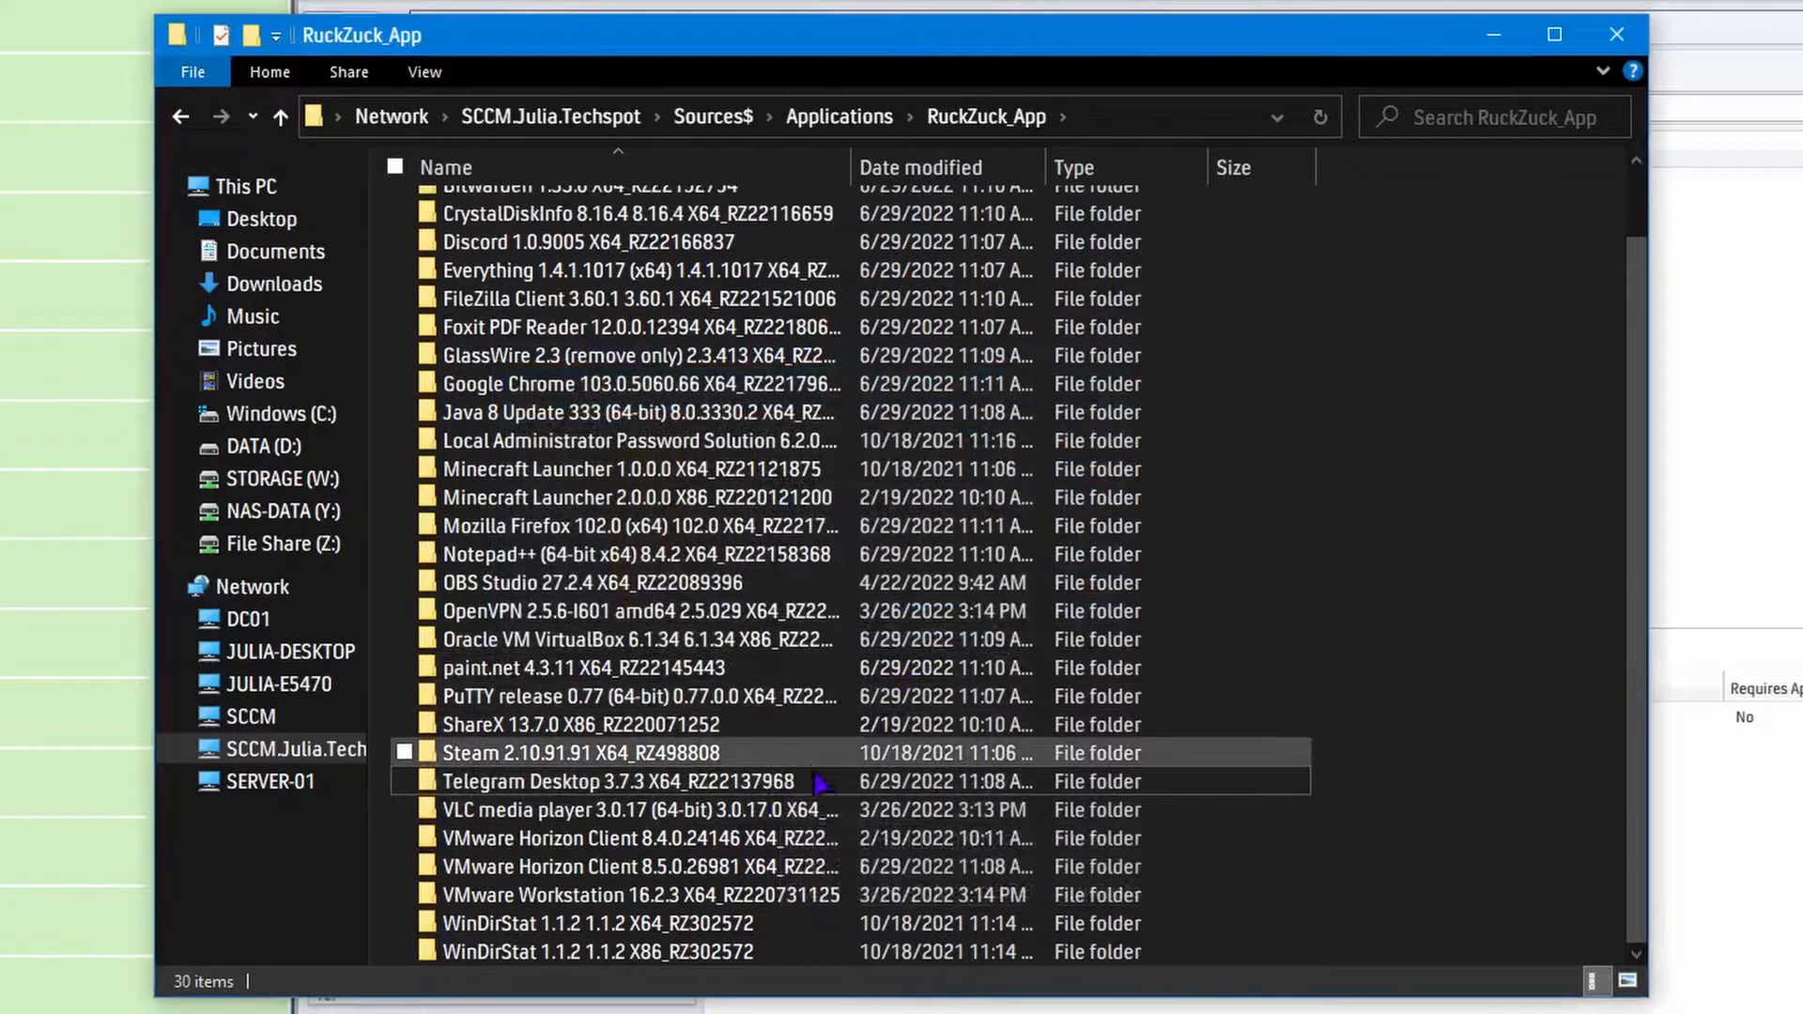
Permanently delete the VMware Horizon Client 8.4.0.24146 source folder.
click(807, 845)
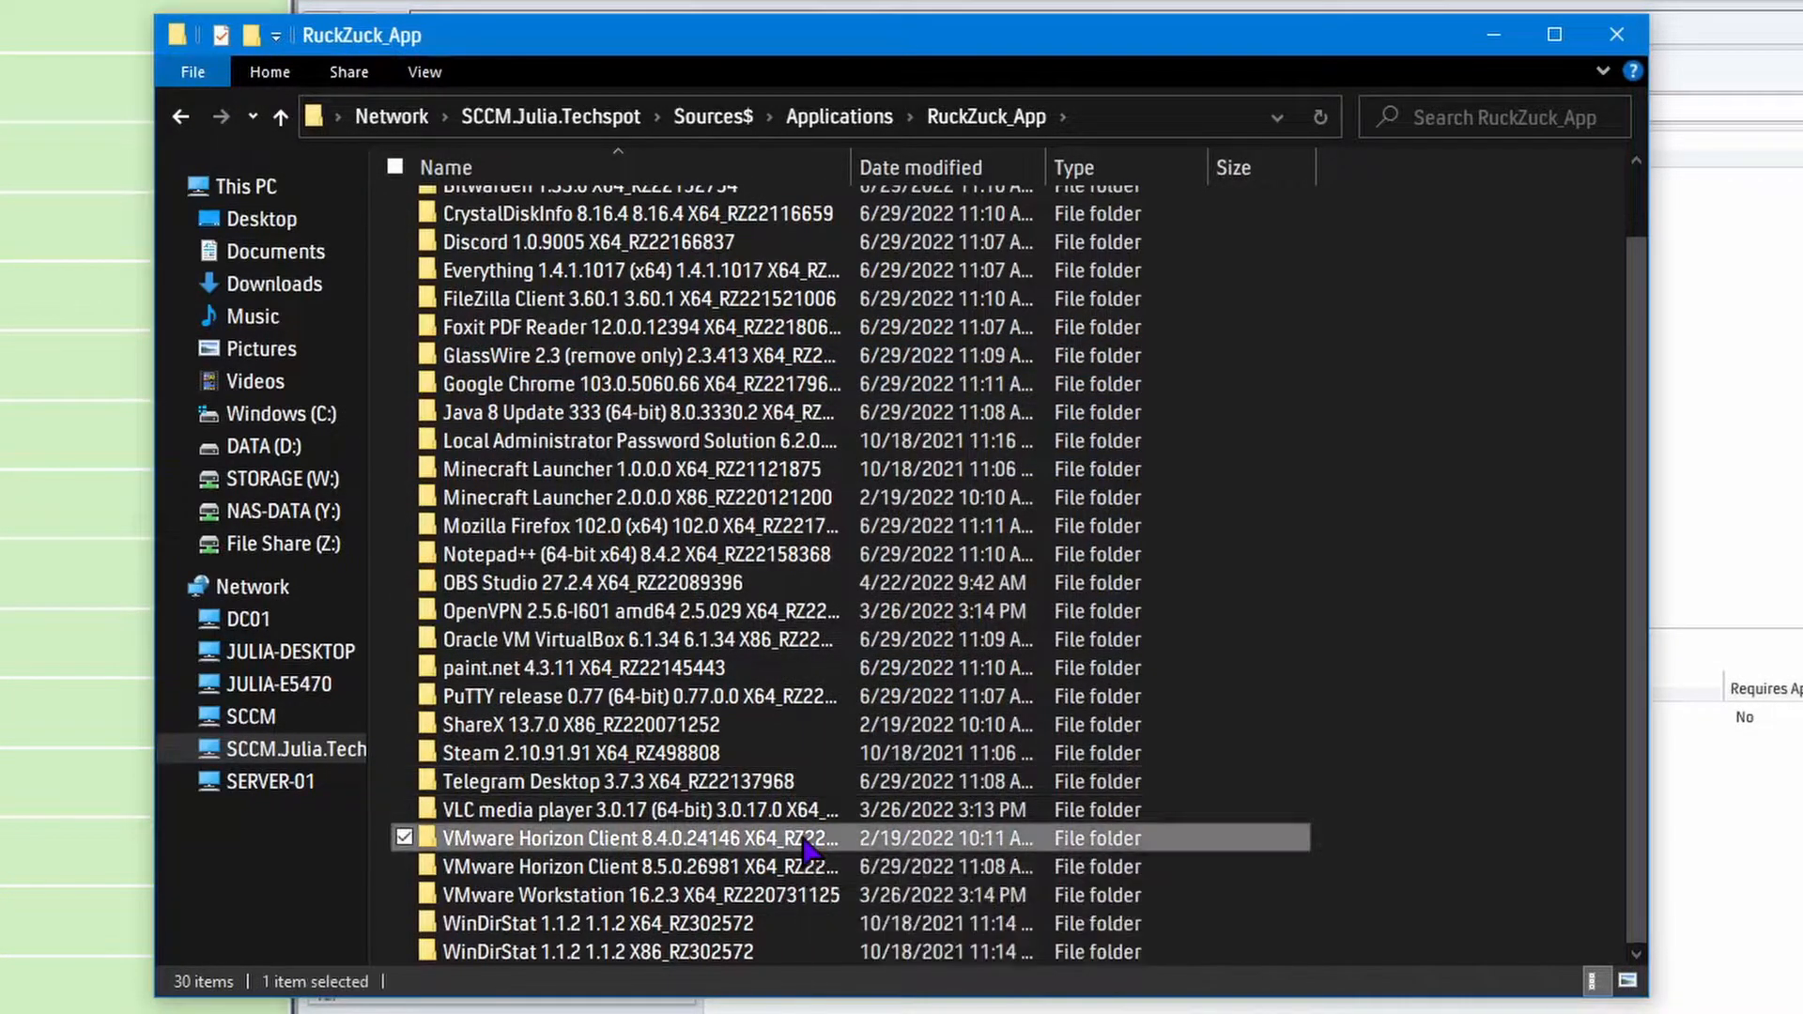
key(Delete)
click(929, 629)
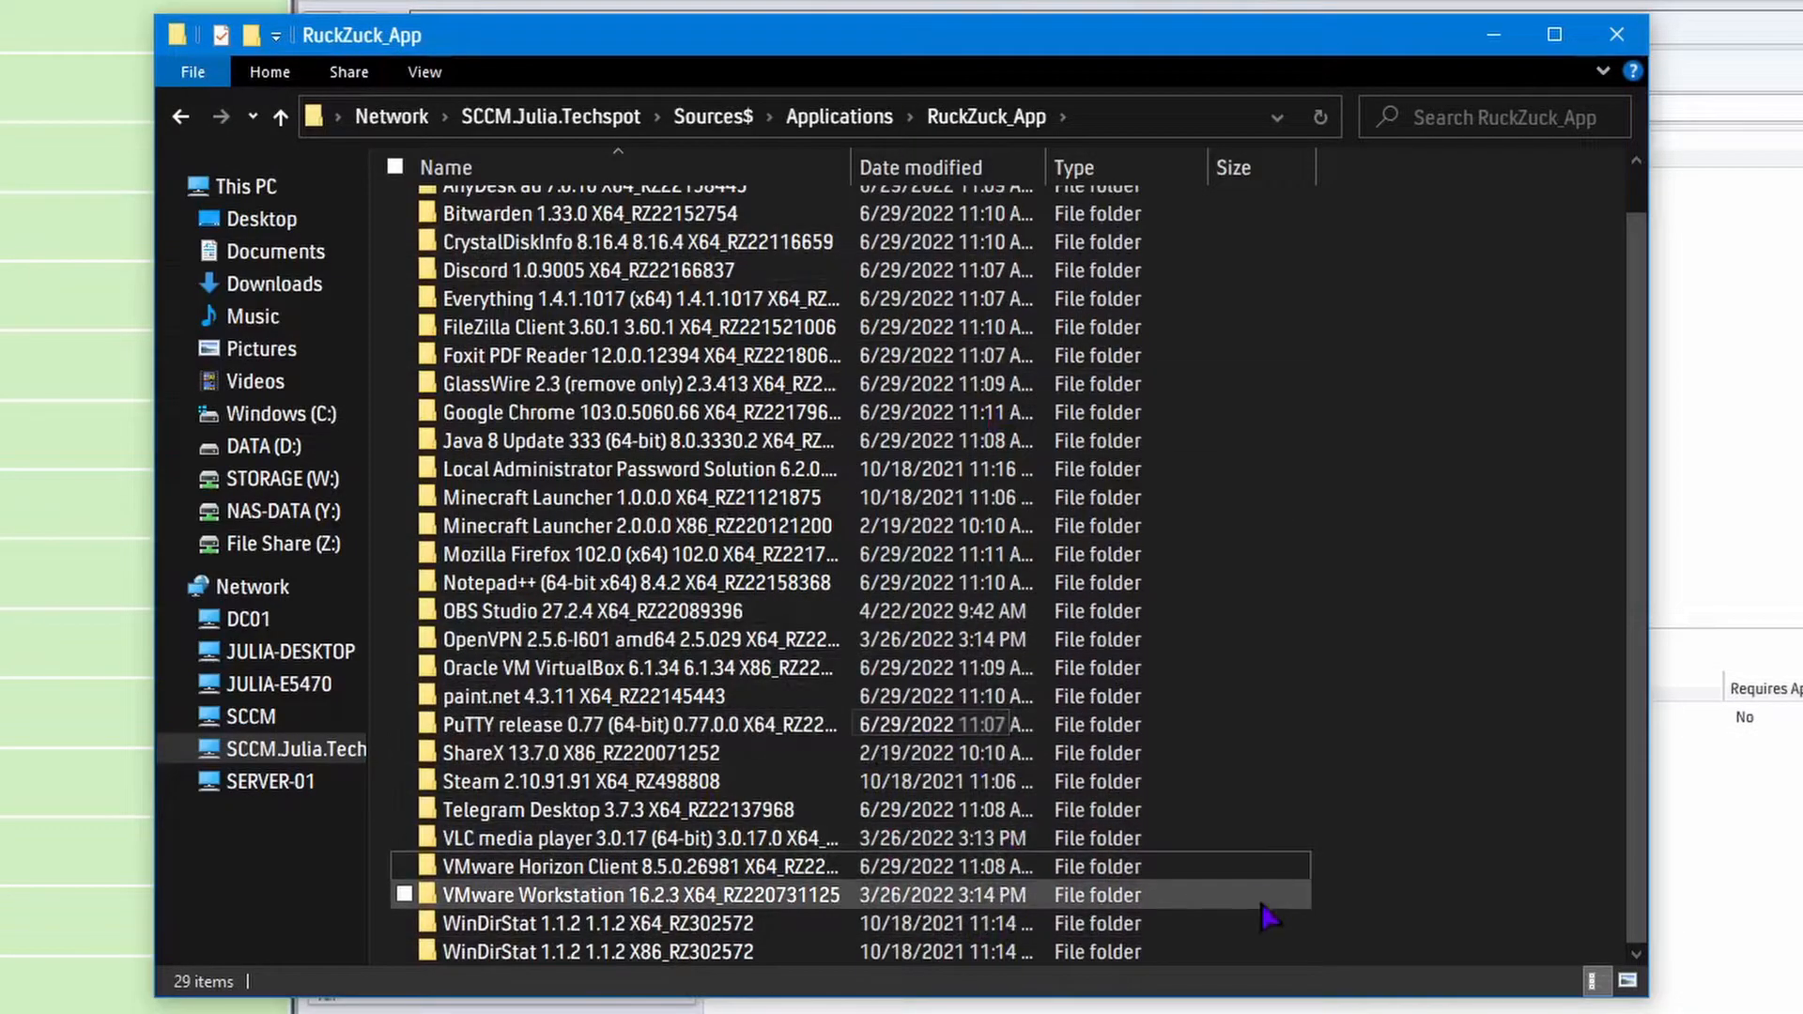
Review the remaining source folders and enlarge the RuckZuck_App folder window to fit the whole list.
scroll(1239, 845, up, 1)
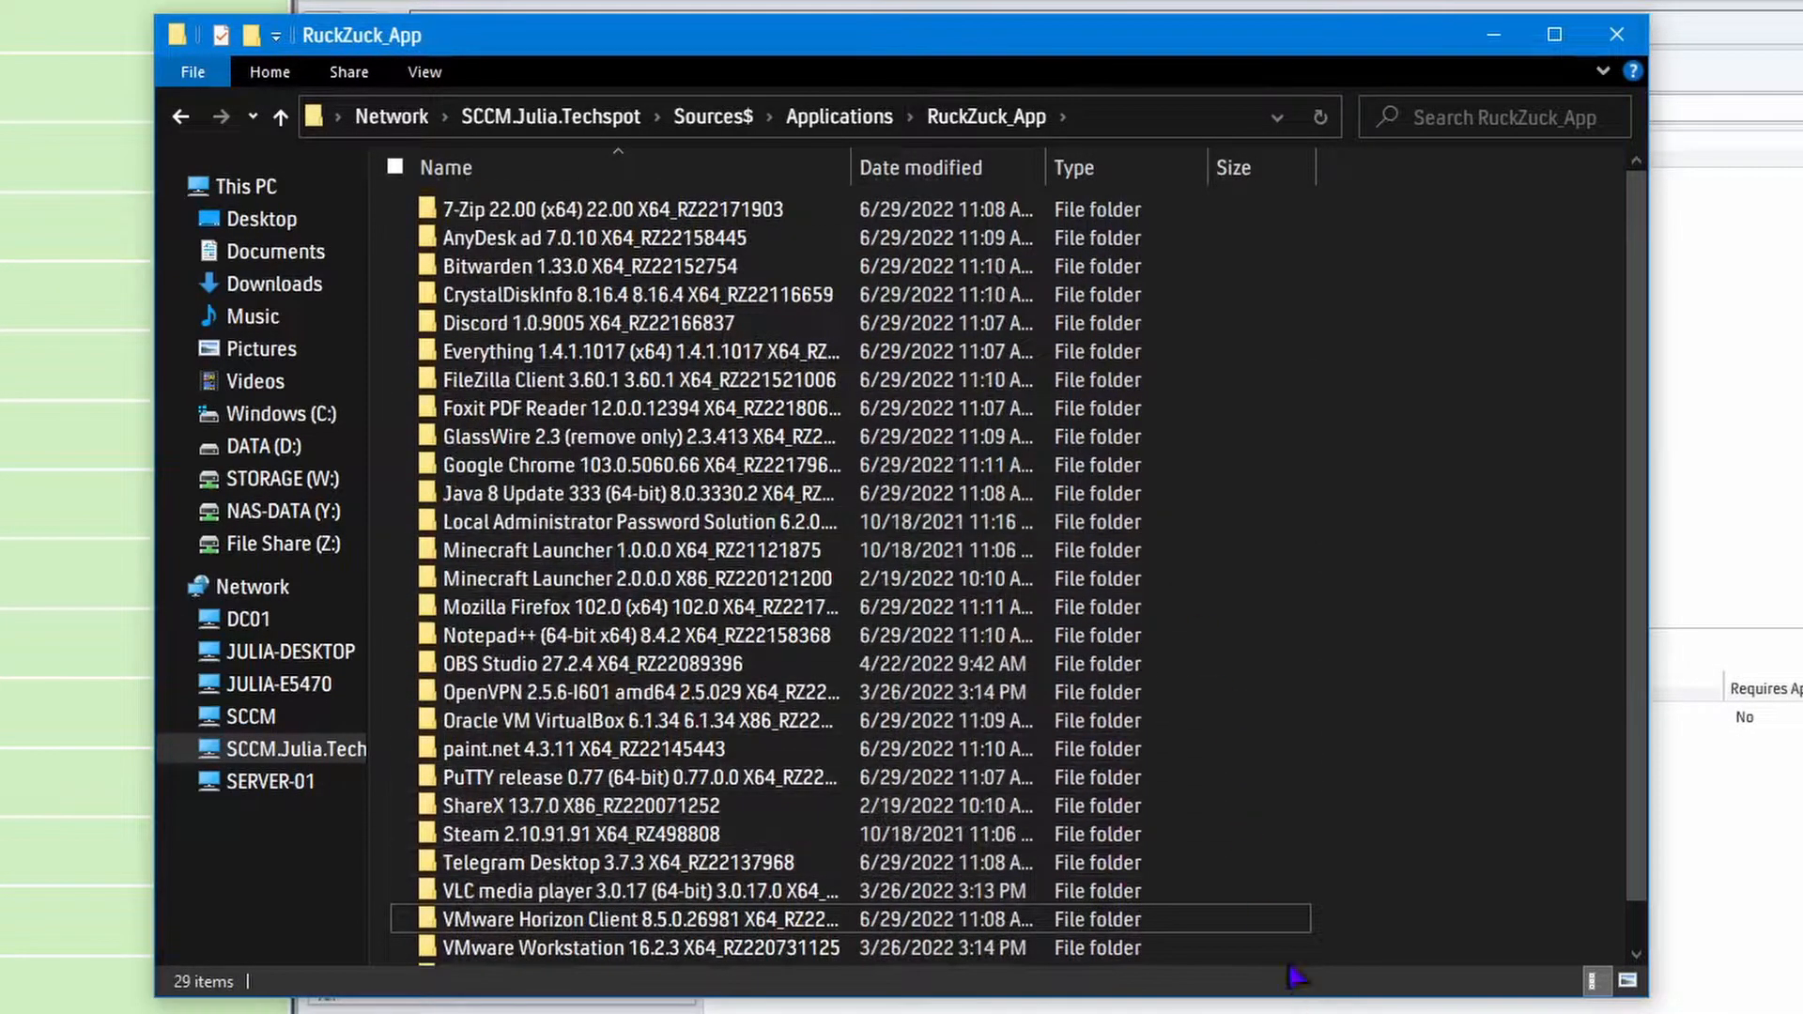
scroll(1277, 624, down, 1)
scroll(1302, 879, up, 1)
drag(1653, 1003, 1660, 1013)
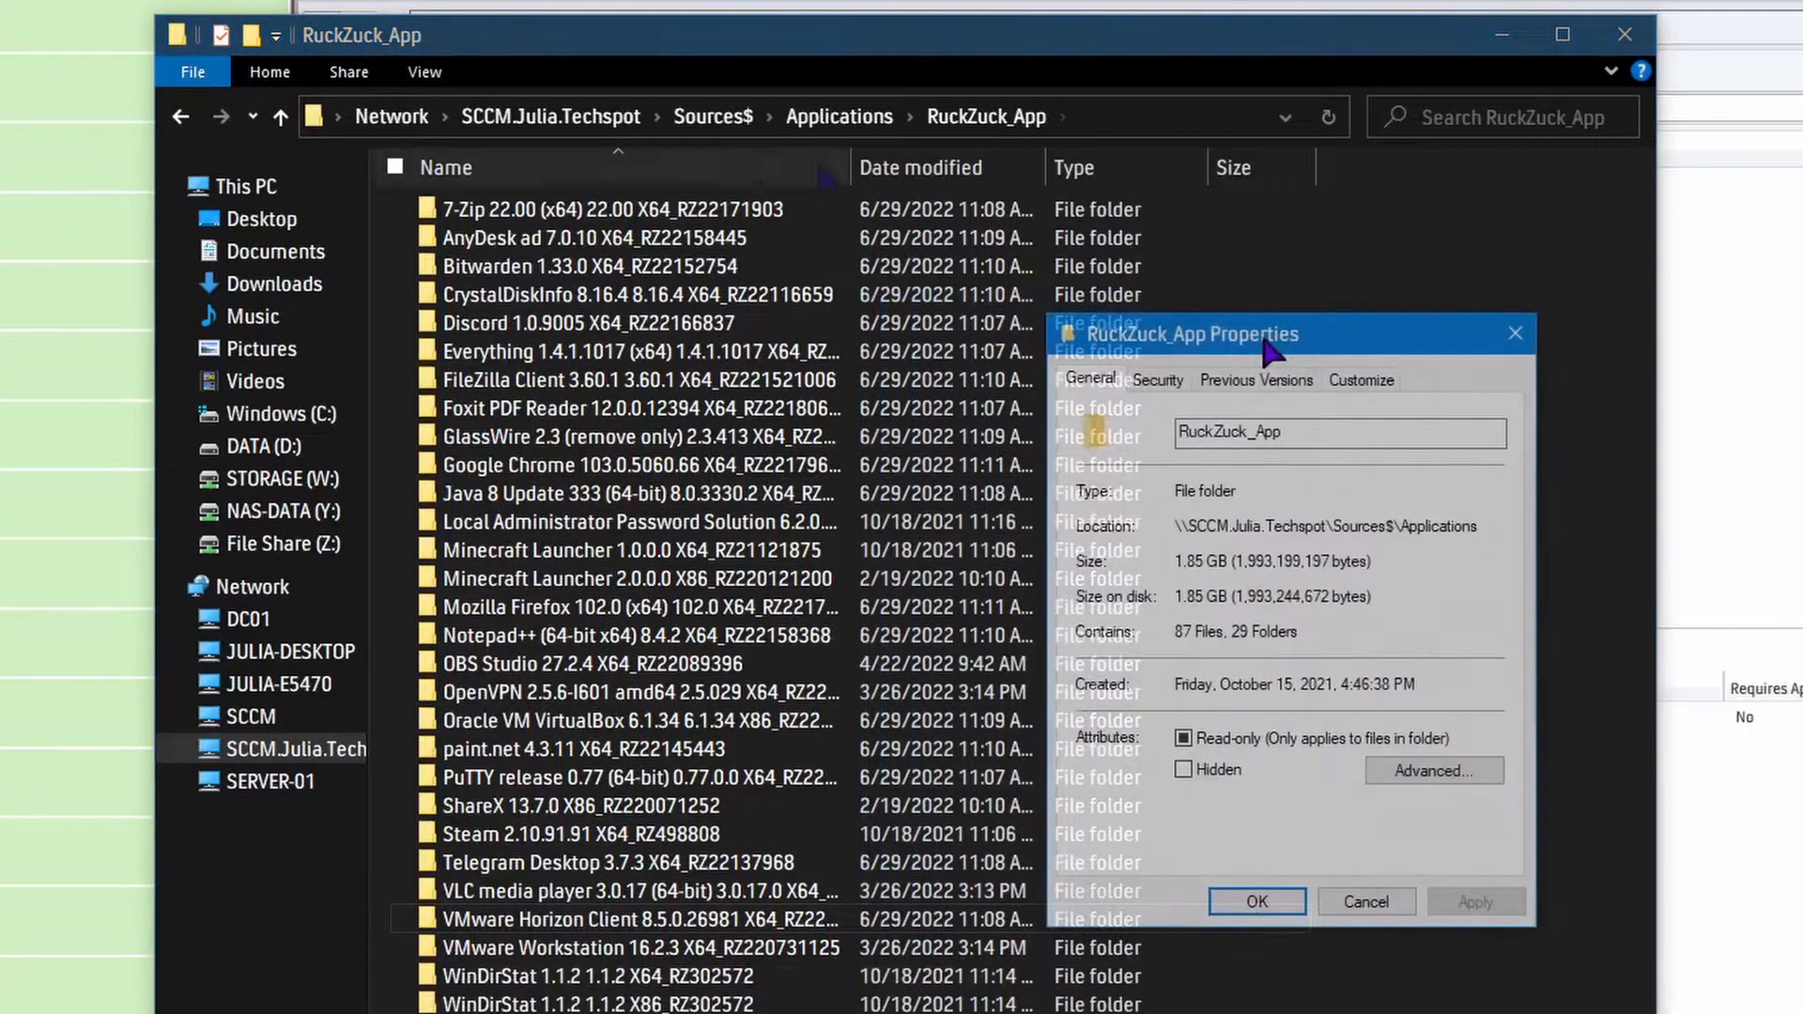
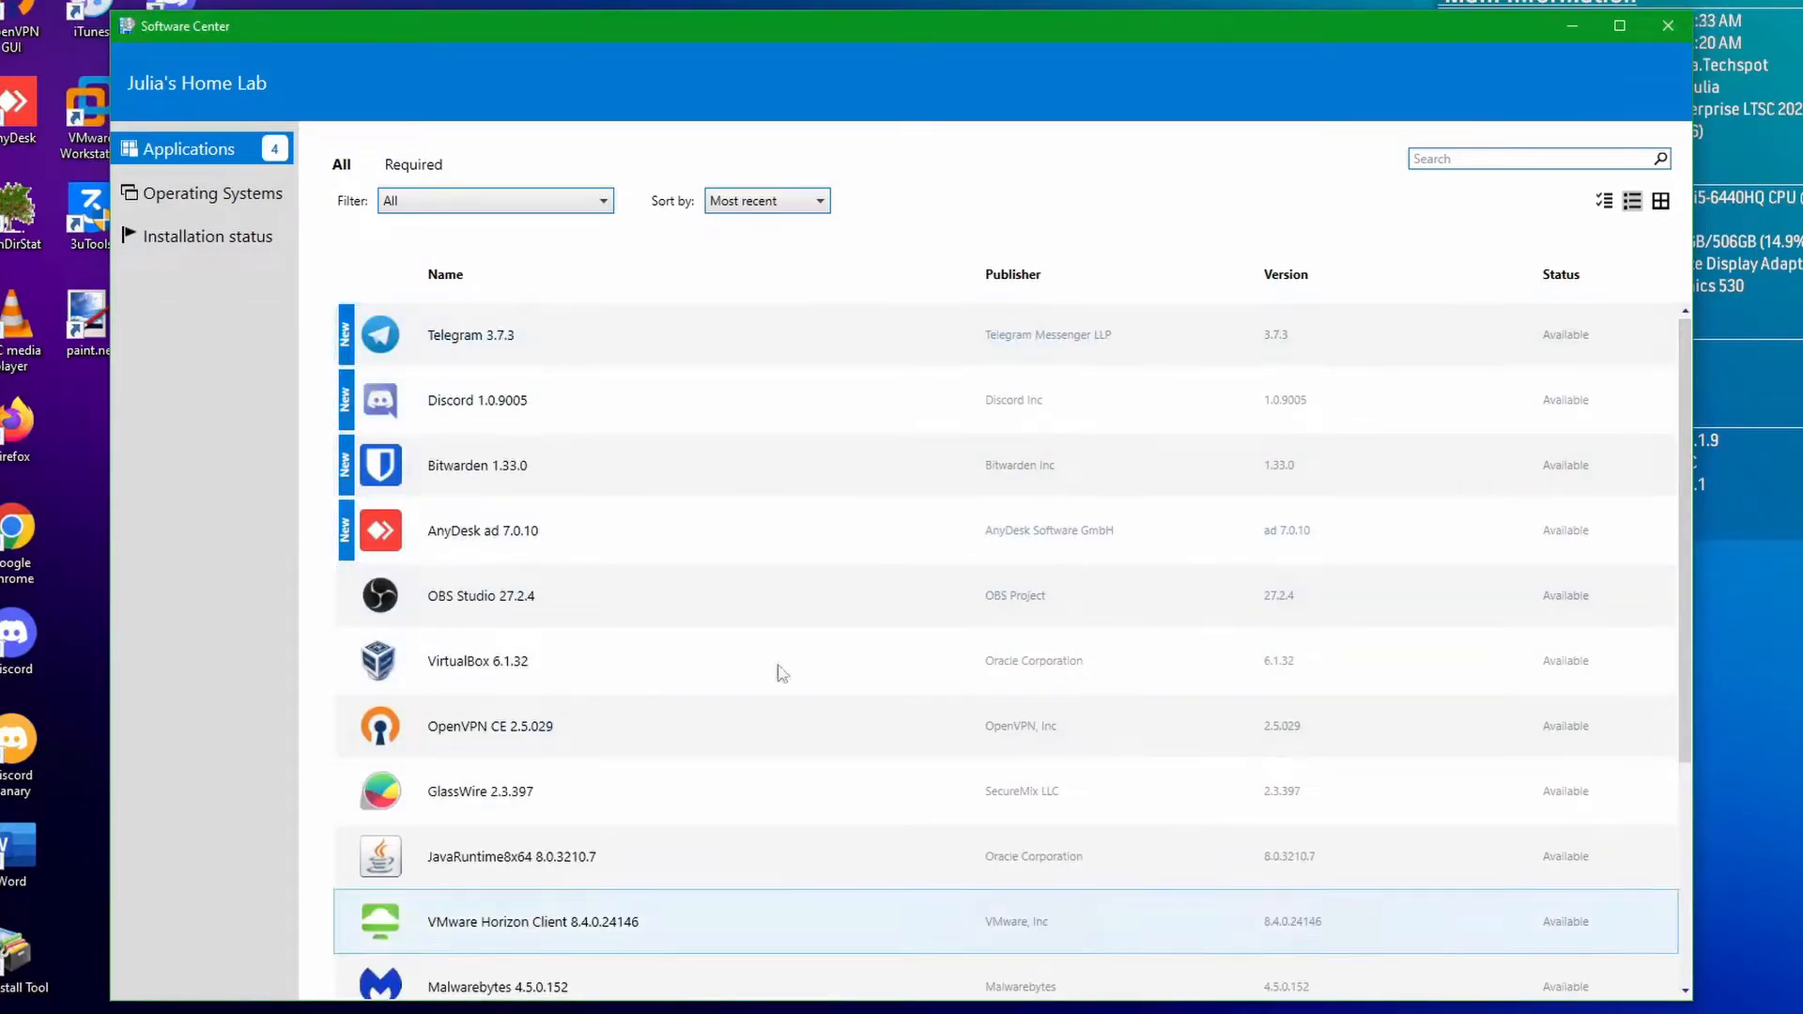
Review the available applications in Software Center and the installation status of the deployed software.
scroll(431, 482, down, 5)
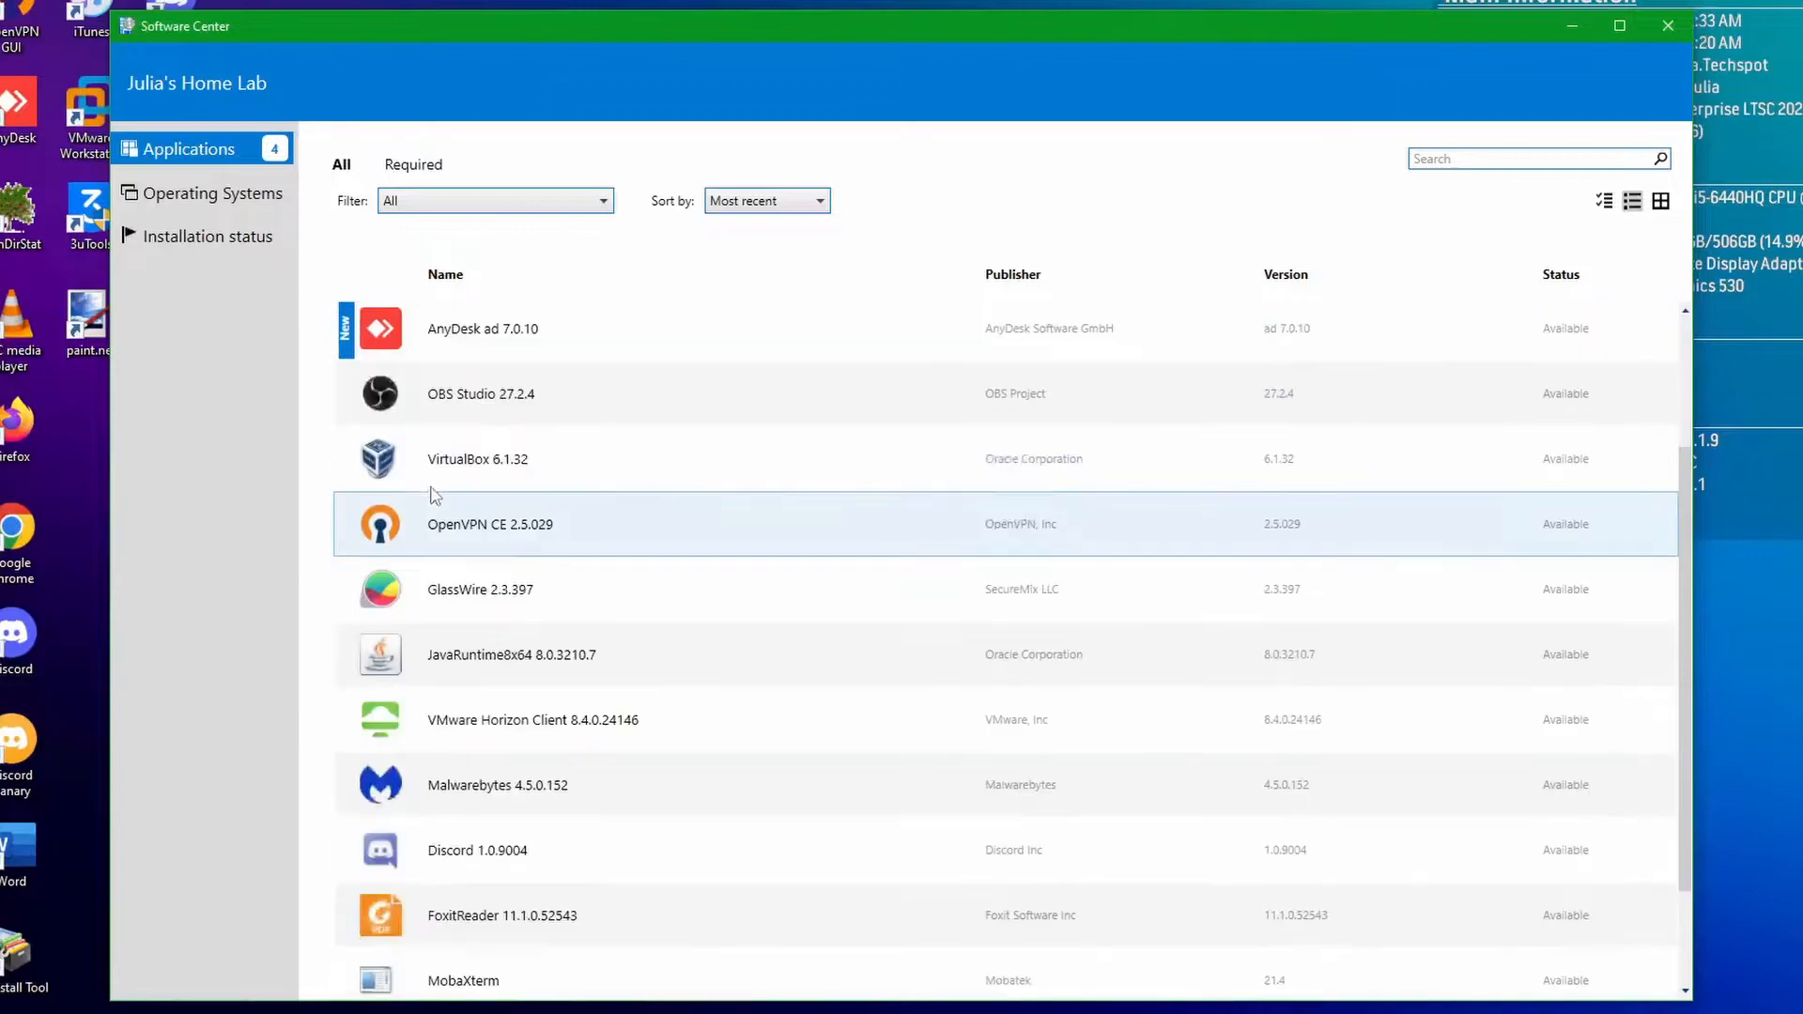
scroll(545, 765, up, 5)
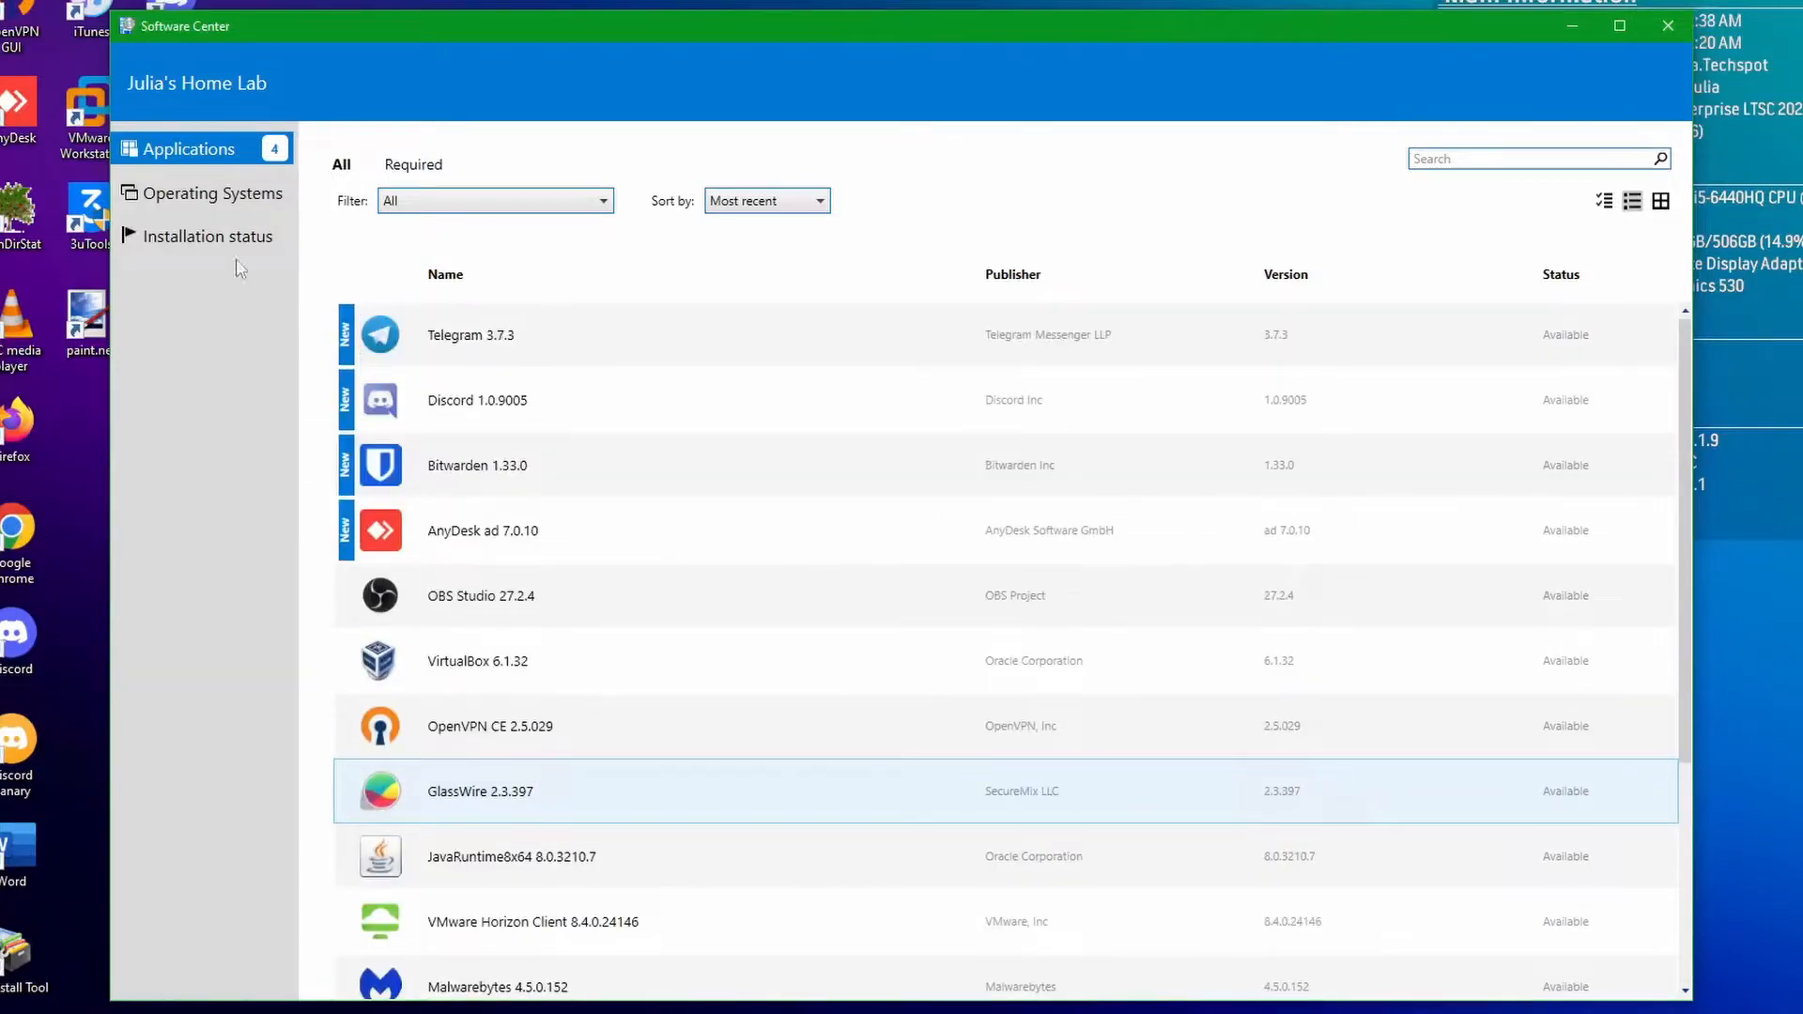
click(190, 242)
scroll(1562, 563, down, 3)
scroll(1561, 563, up, 3)
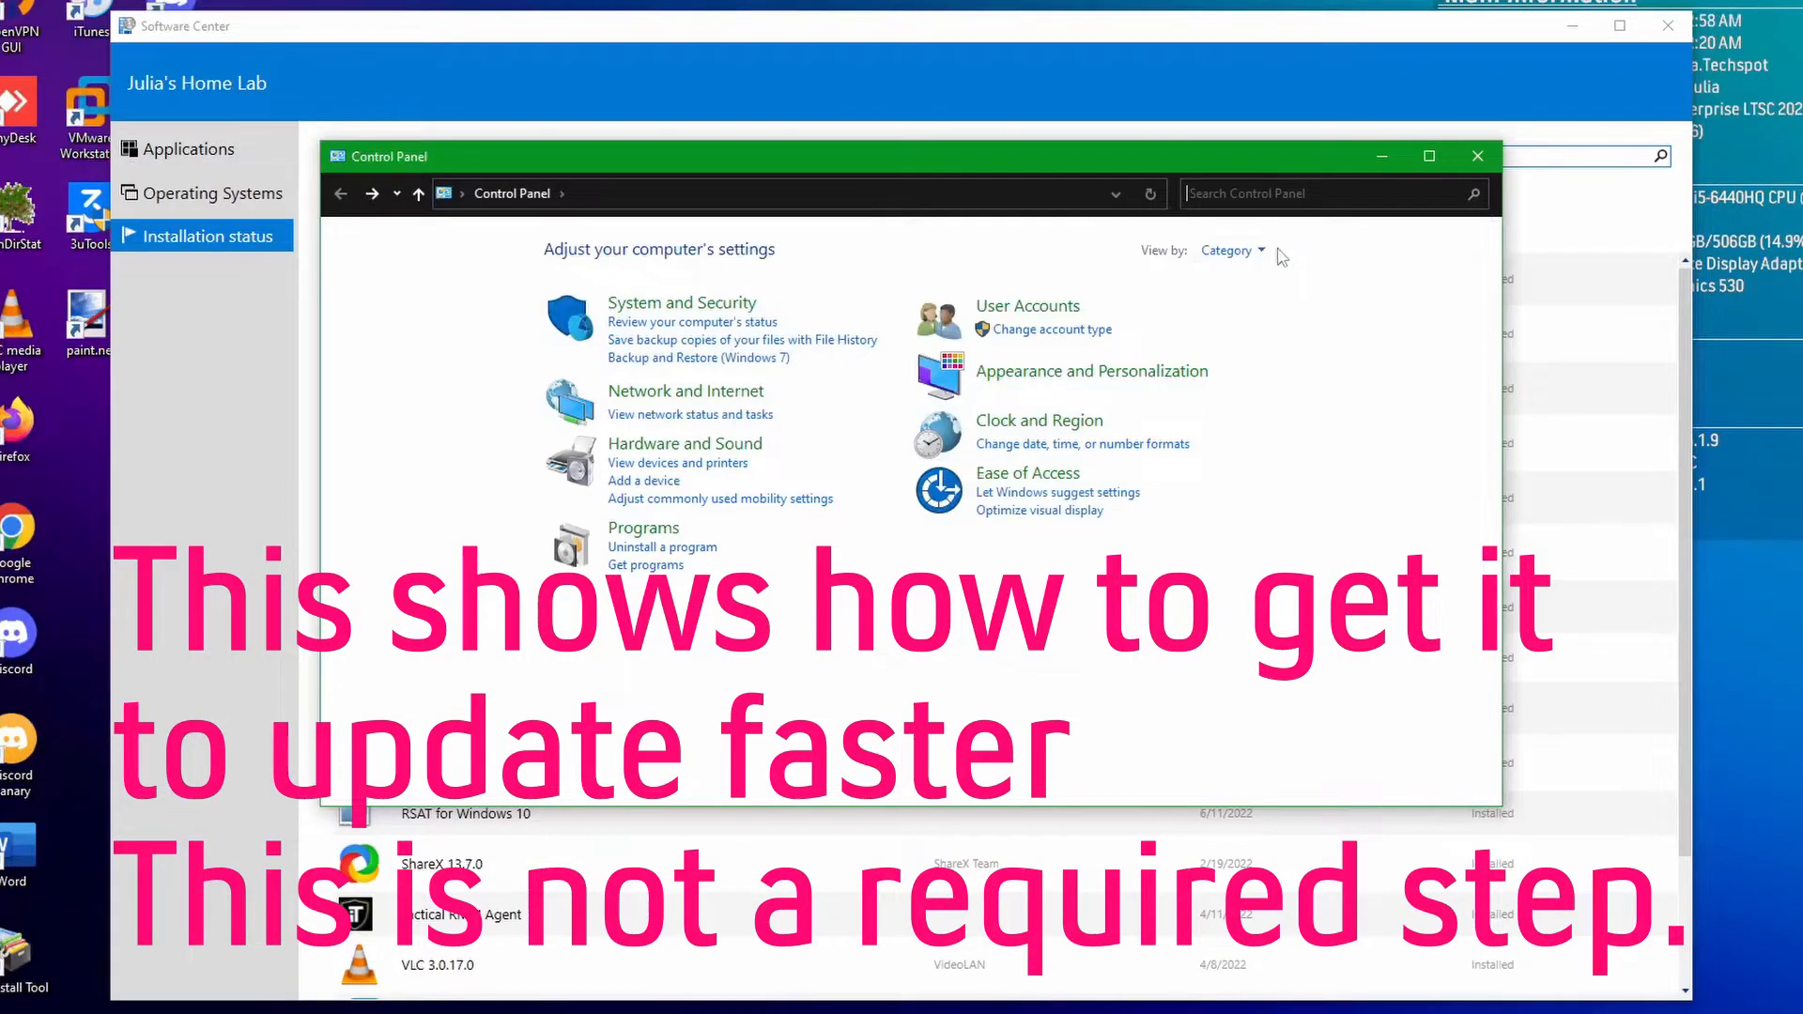
Show the Control Panel items as large icons and open the client actions in the Configuration Manager properties.
click(1260, 251)
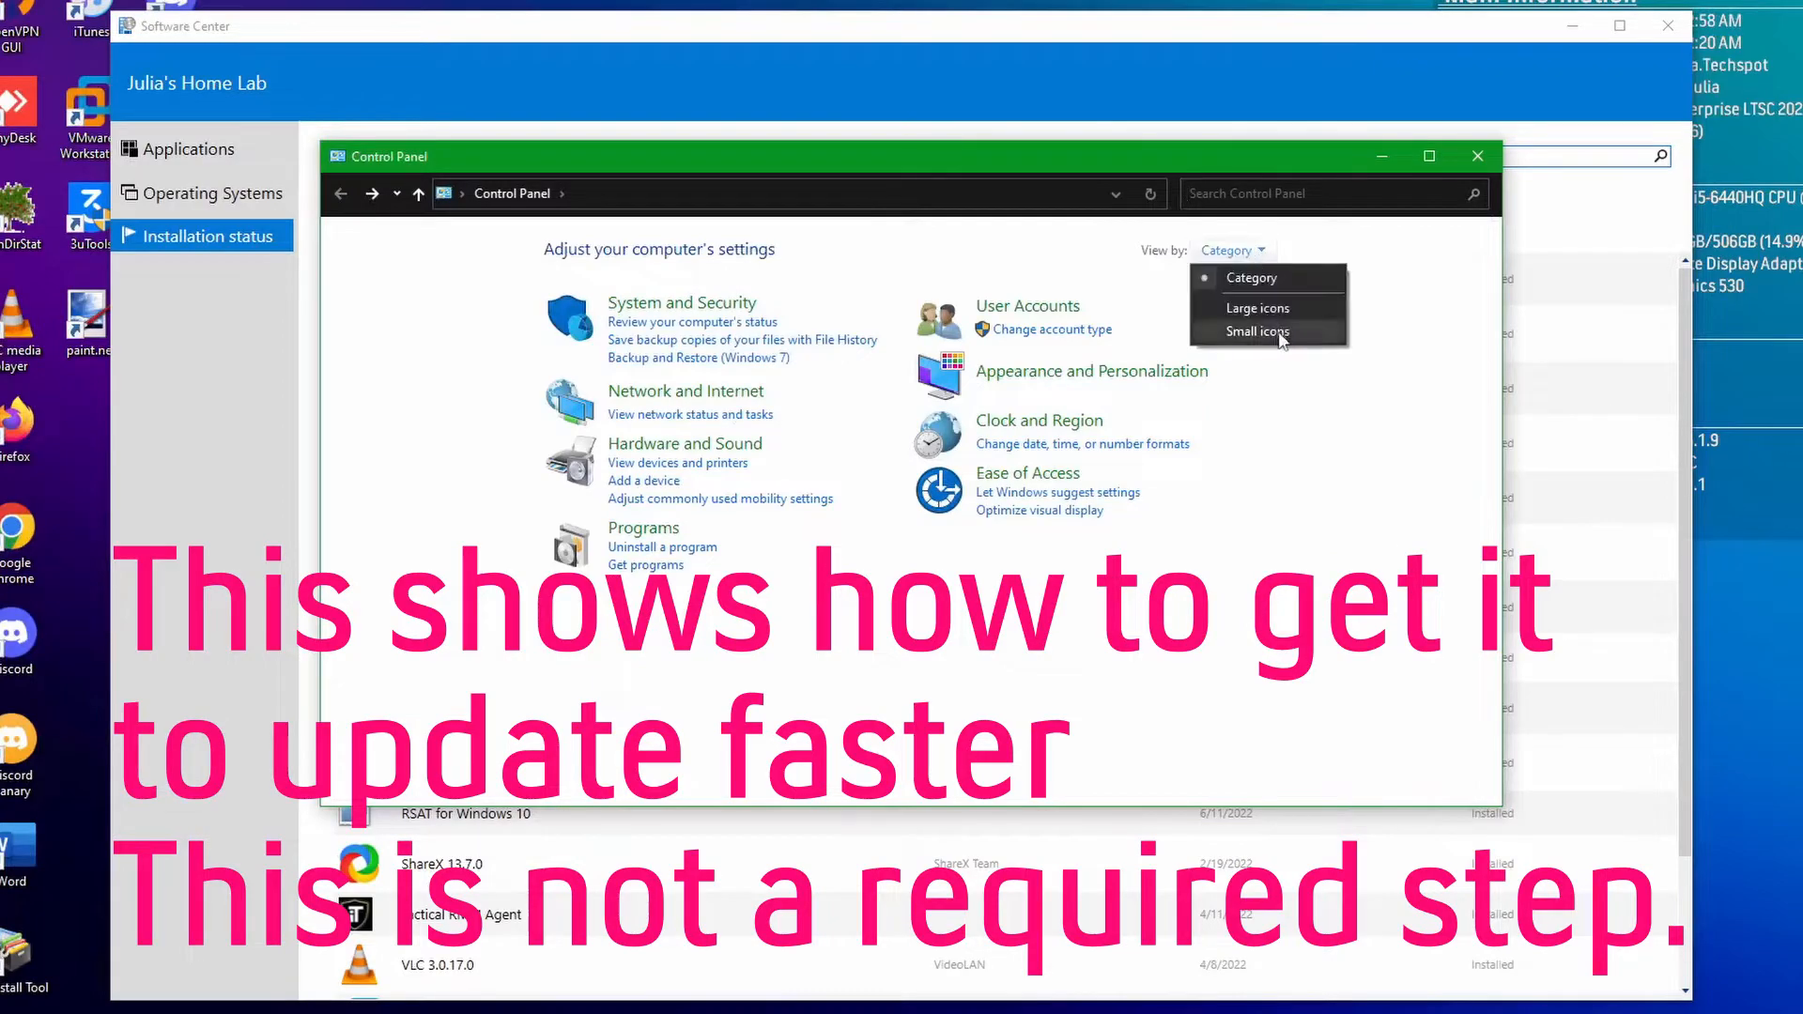
click(1259, 318)
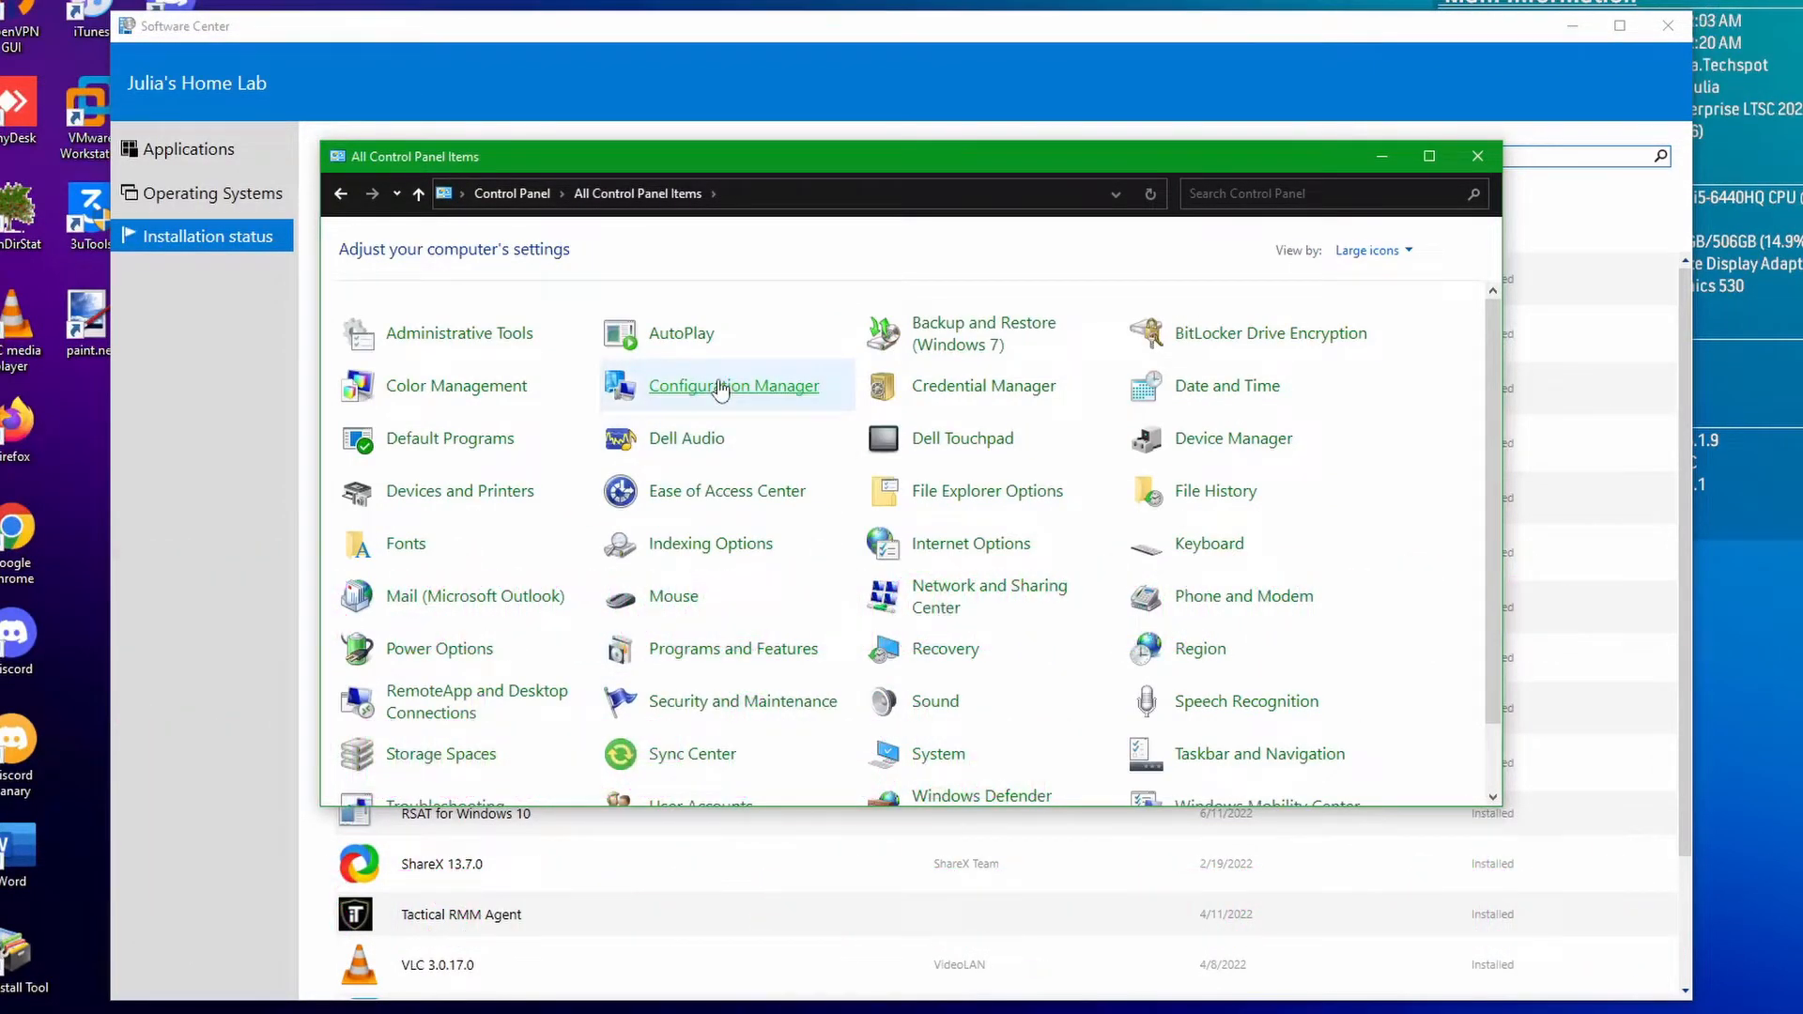
click(720, 389)
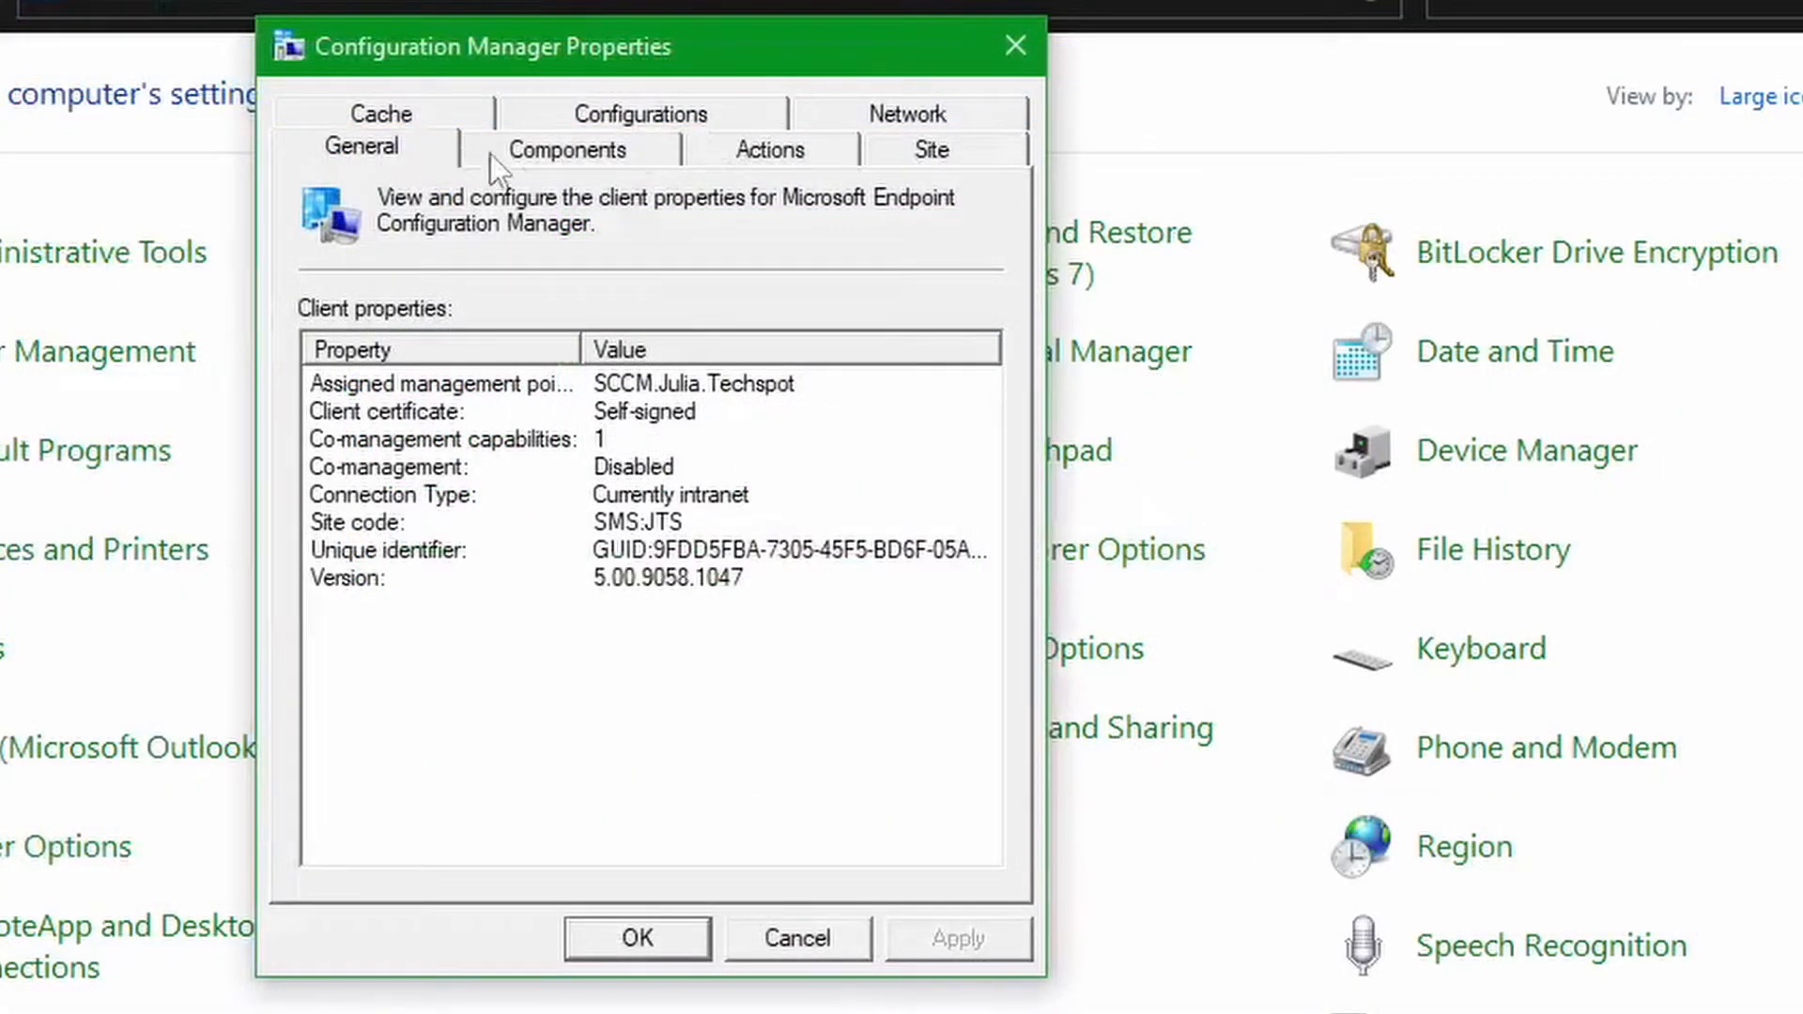
click(785, 154)
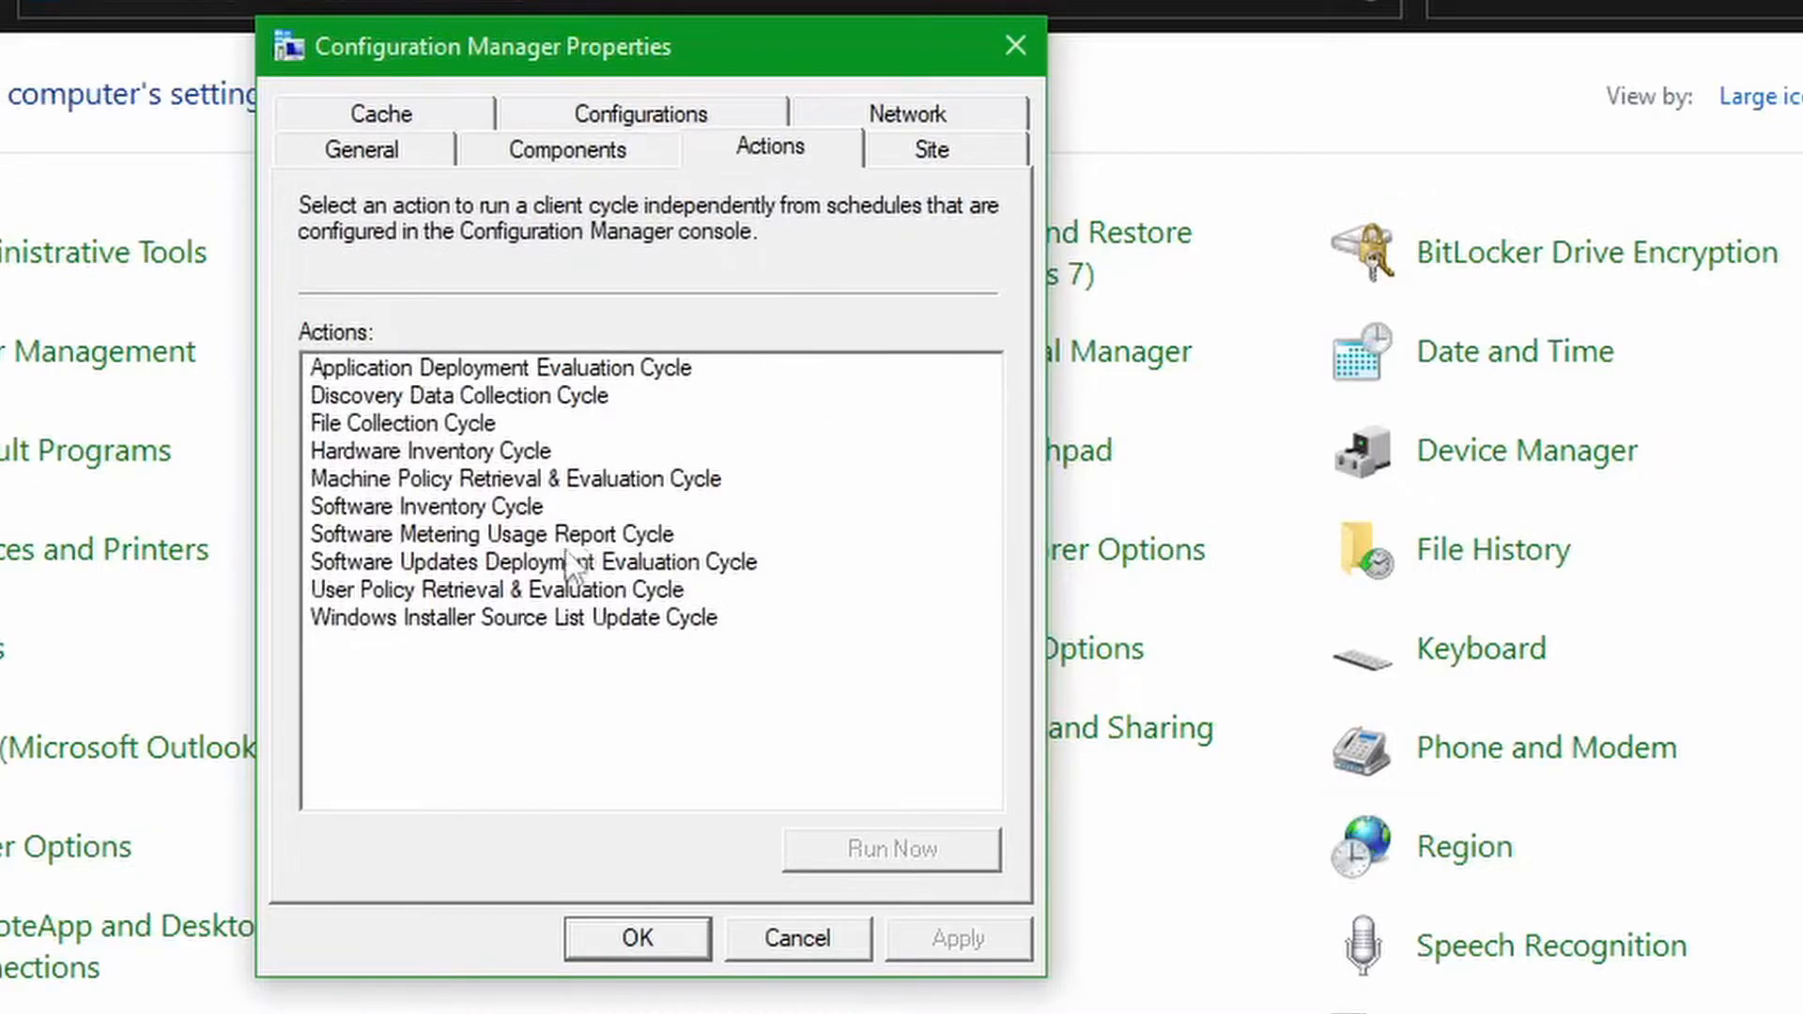
Run the Machine Policy Retrieval & Evaluation Cycle and the Software Inventory Cycle, and close the Configuration Manager properties.
click(643, 479)
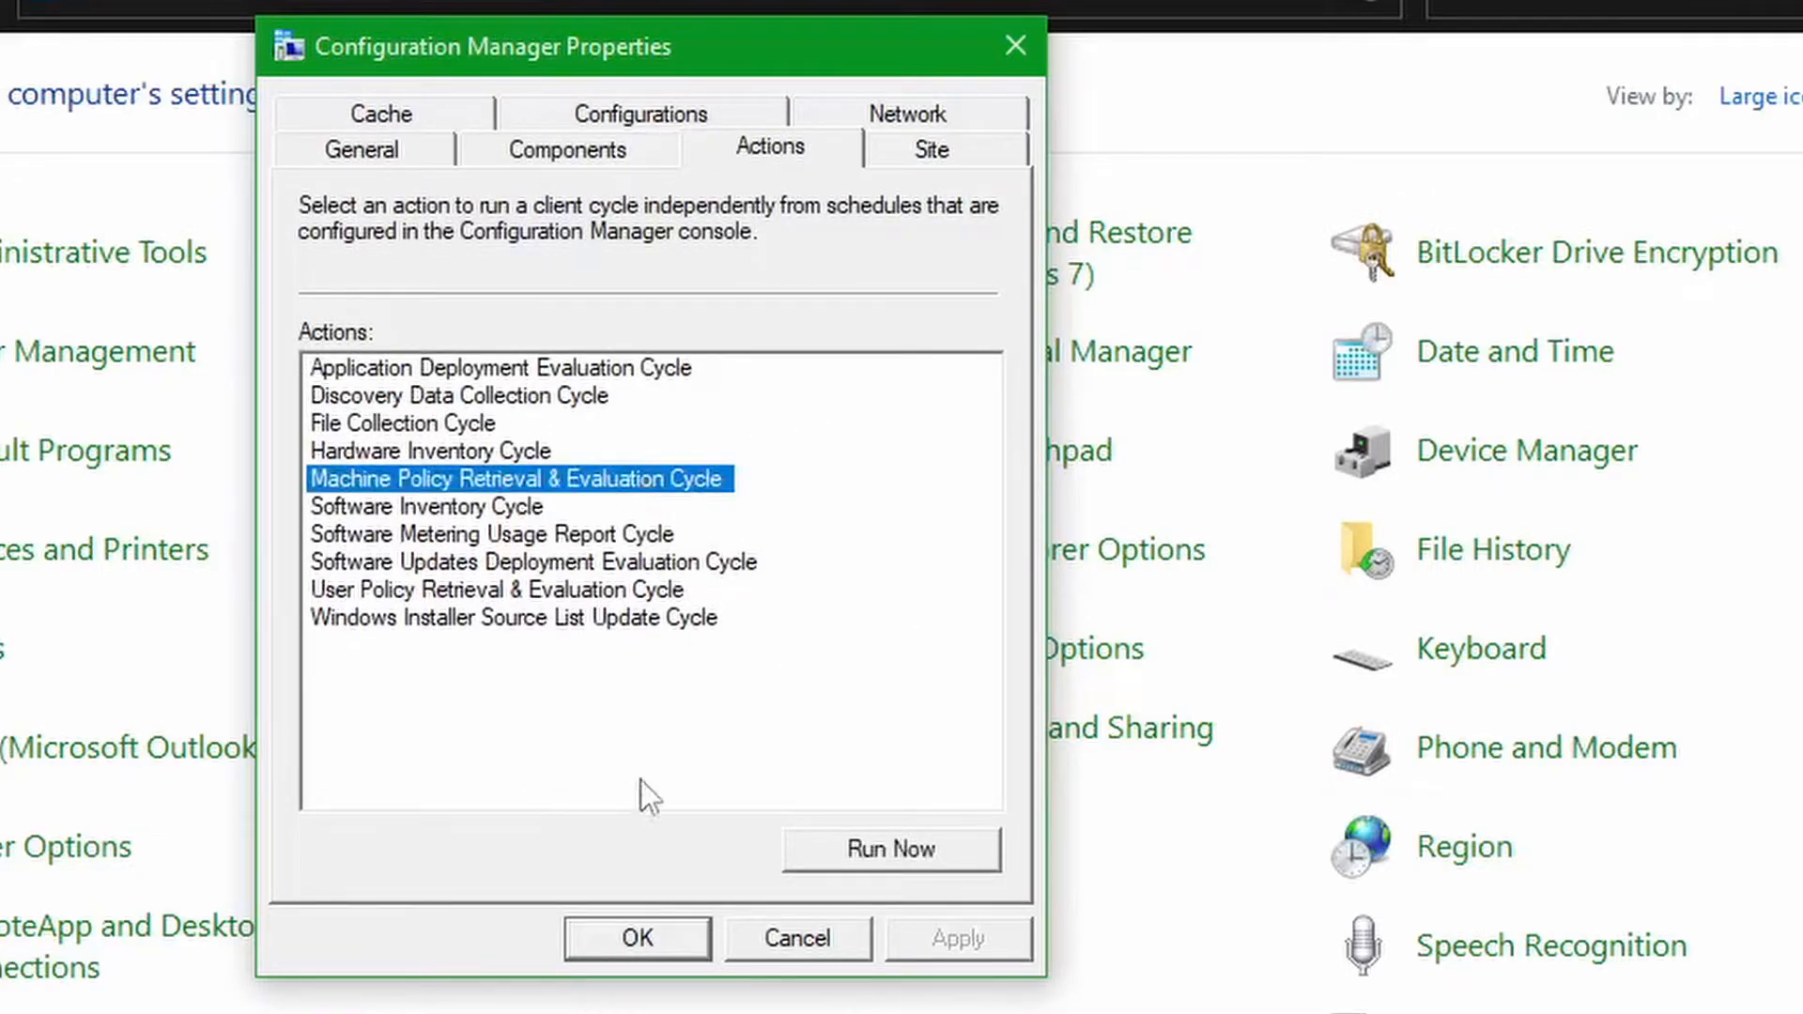
click(871, 851)
click(1209, 739)
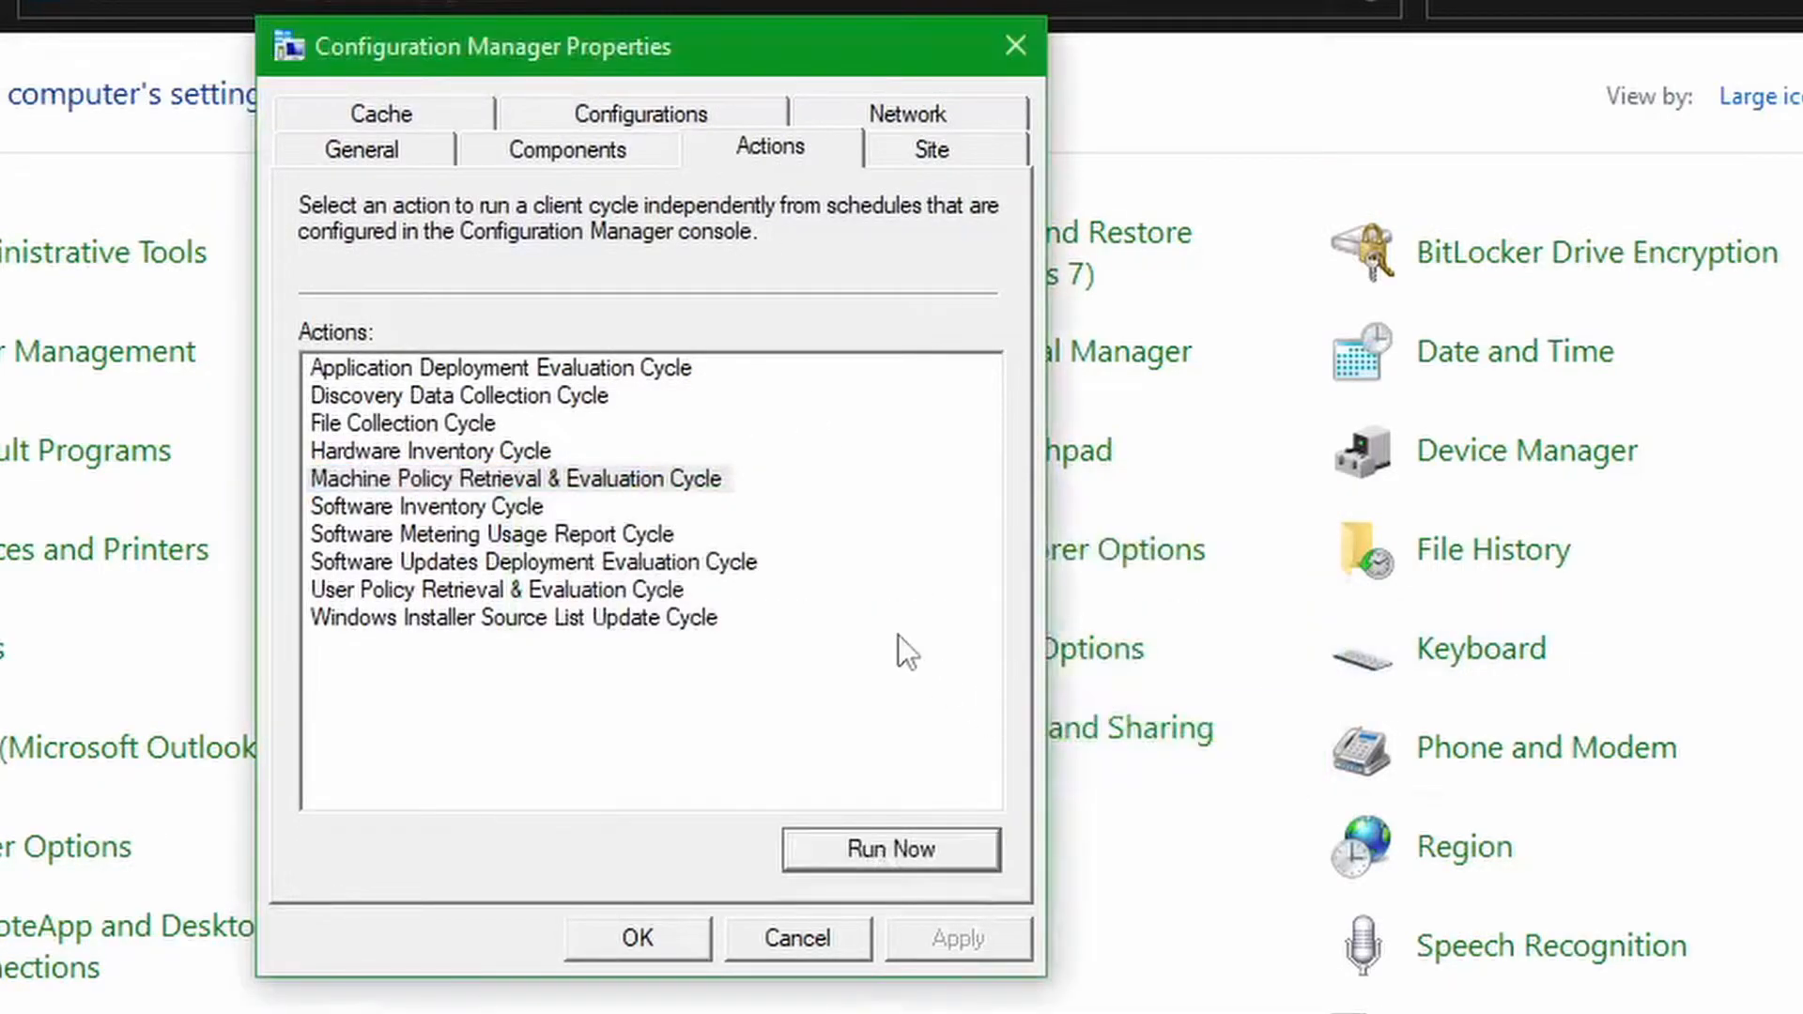
click(516, 512)
click(892, 849)
click(1210, 740)
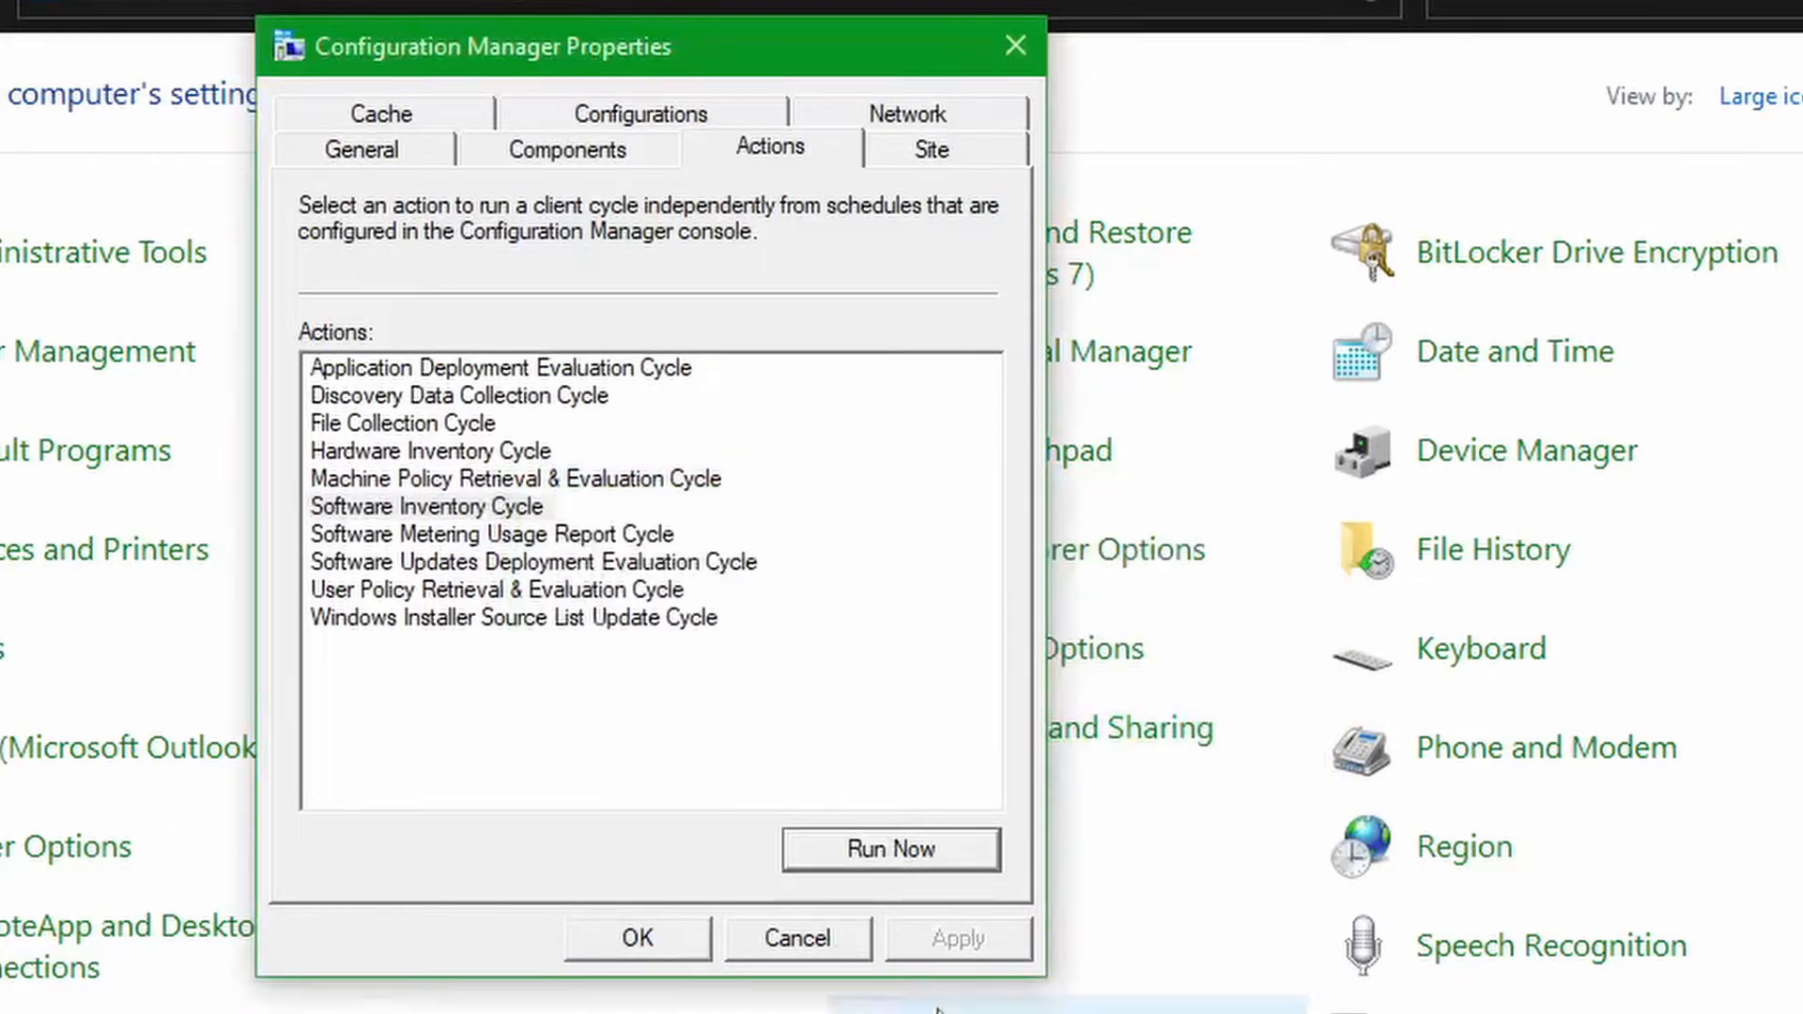
click(695, 941)
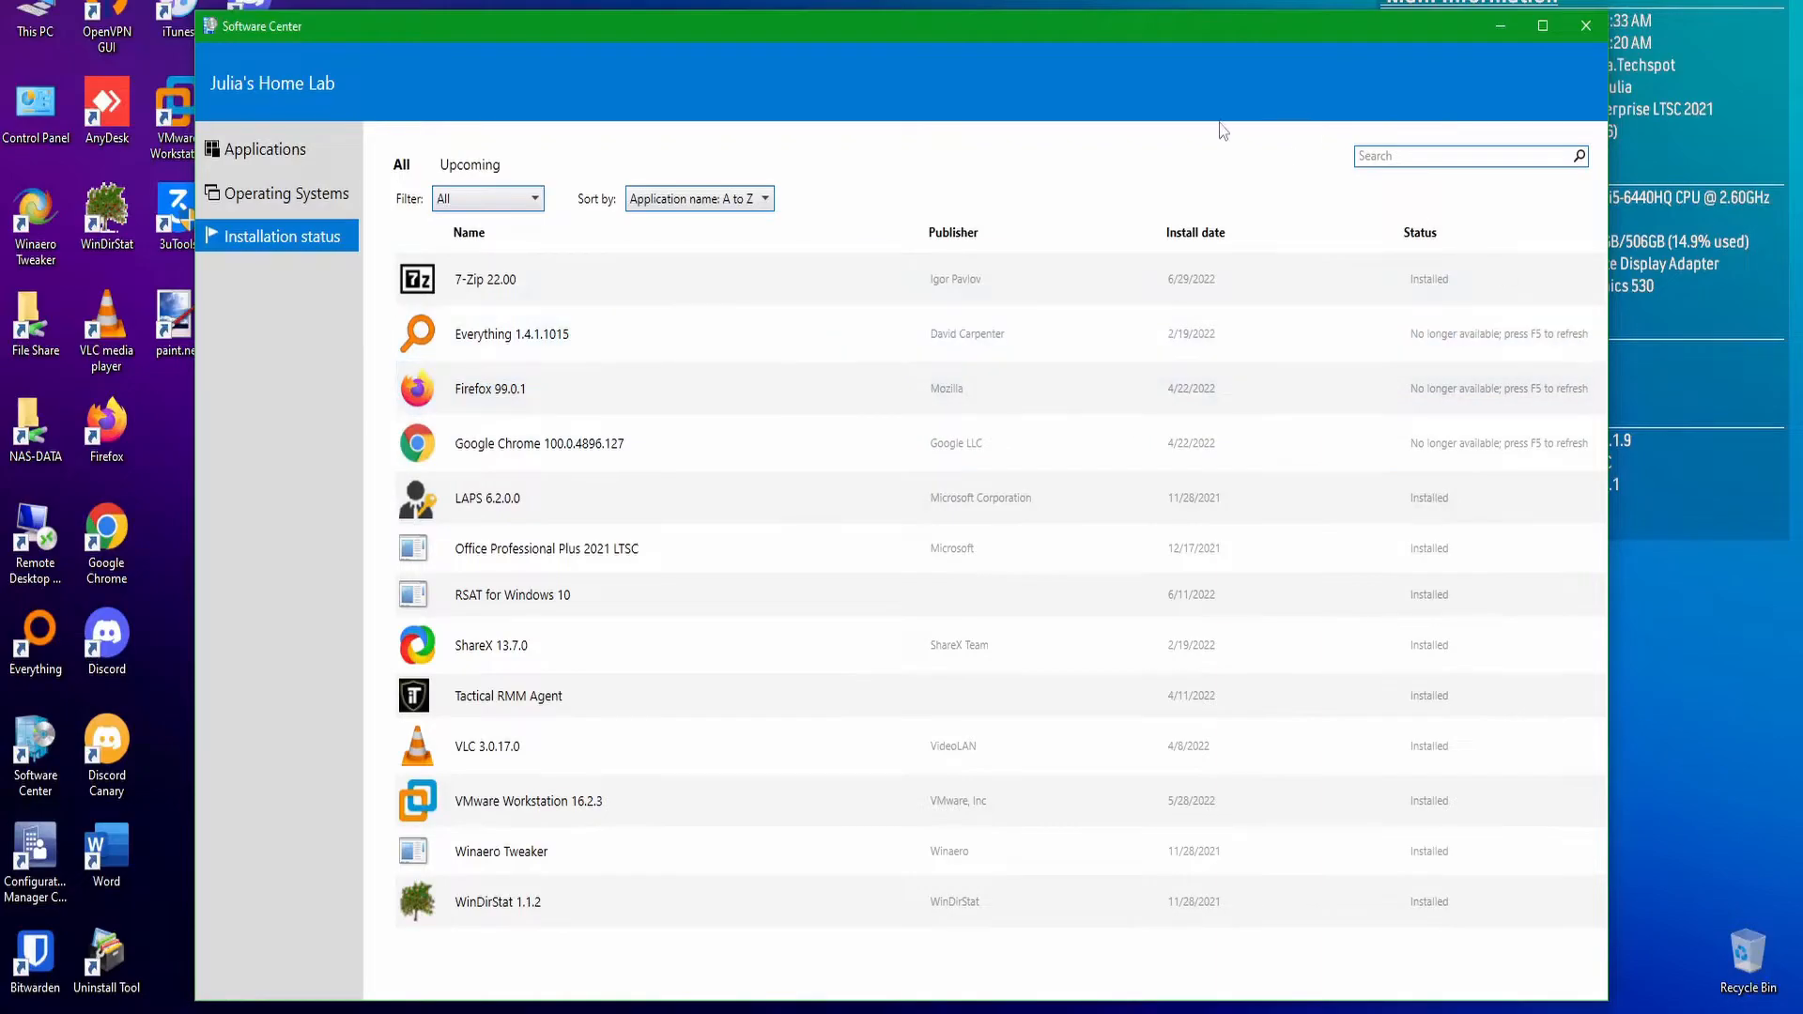
Refresh the installation status in Software Center and examine the application list for new versions and their install states.
key(F5)
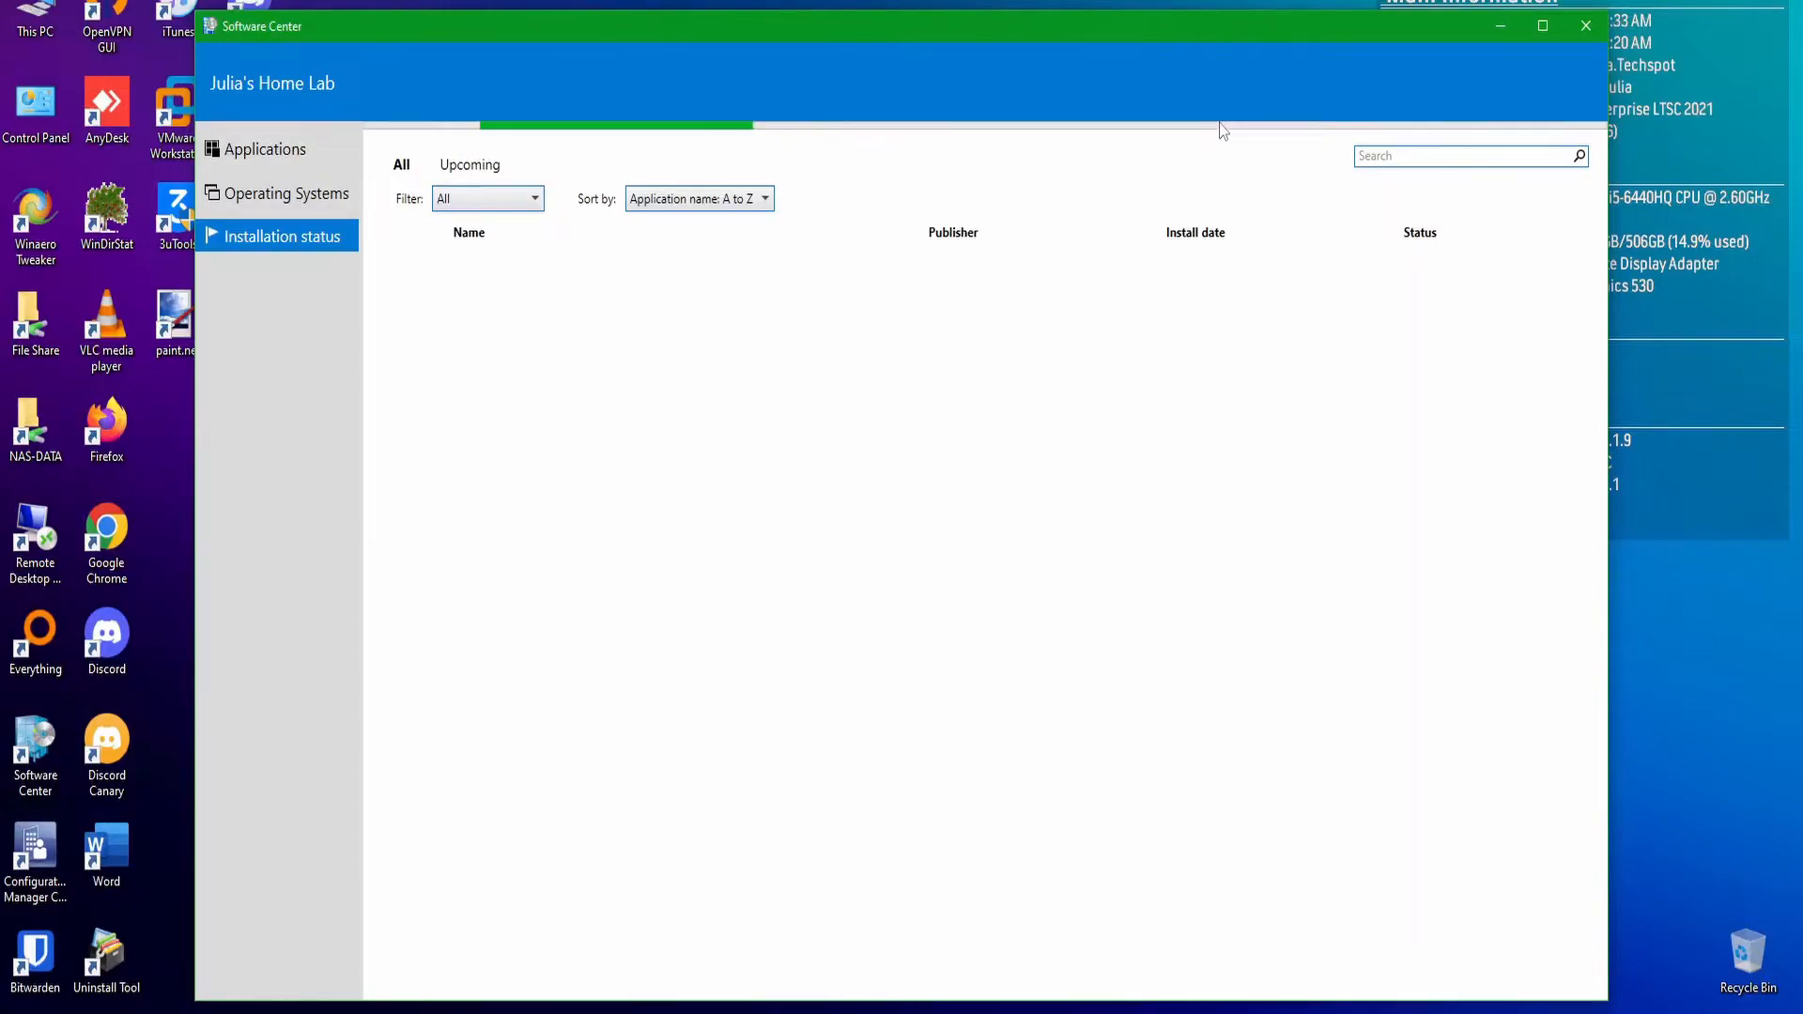
click(285, 154)
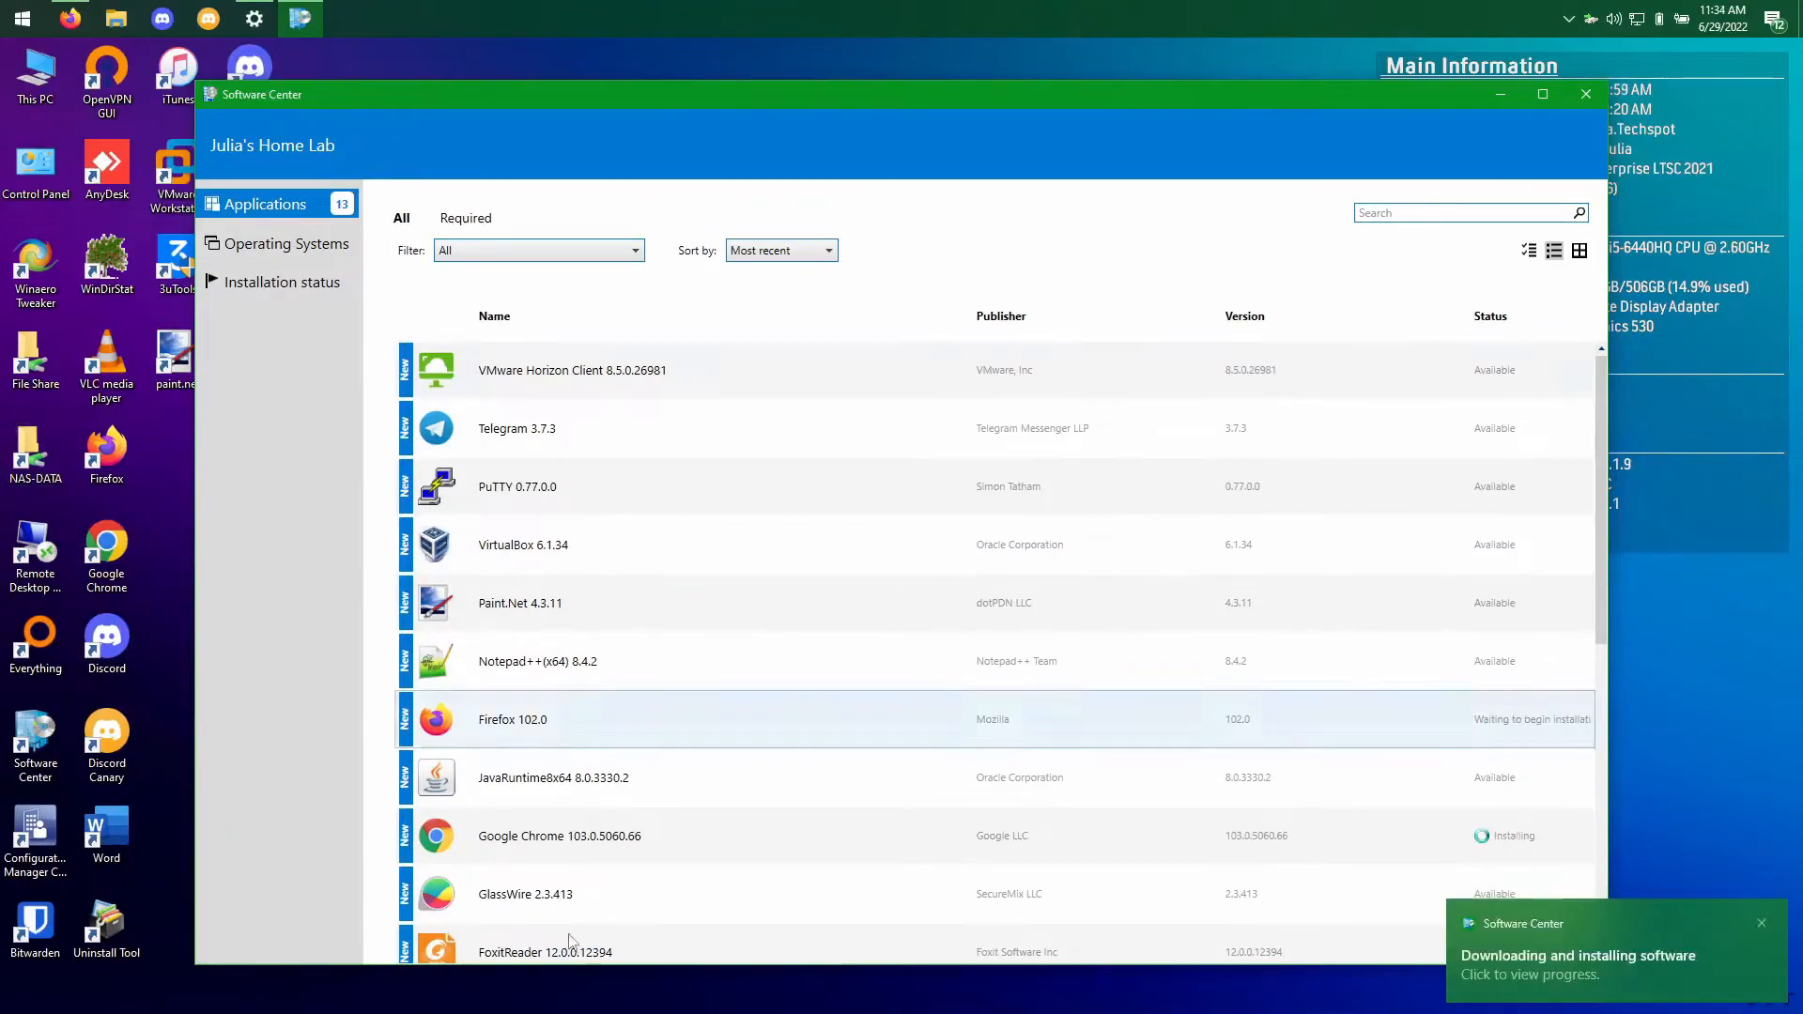
scroll(845, 723, down, 3)
scroll(837, 813, down, 4)
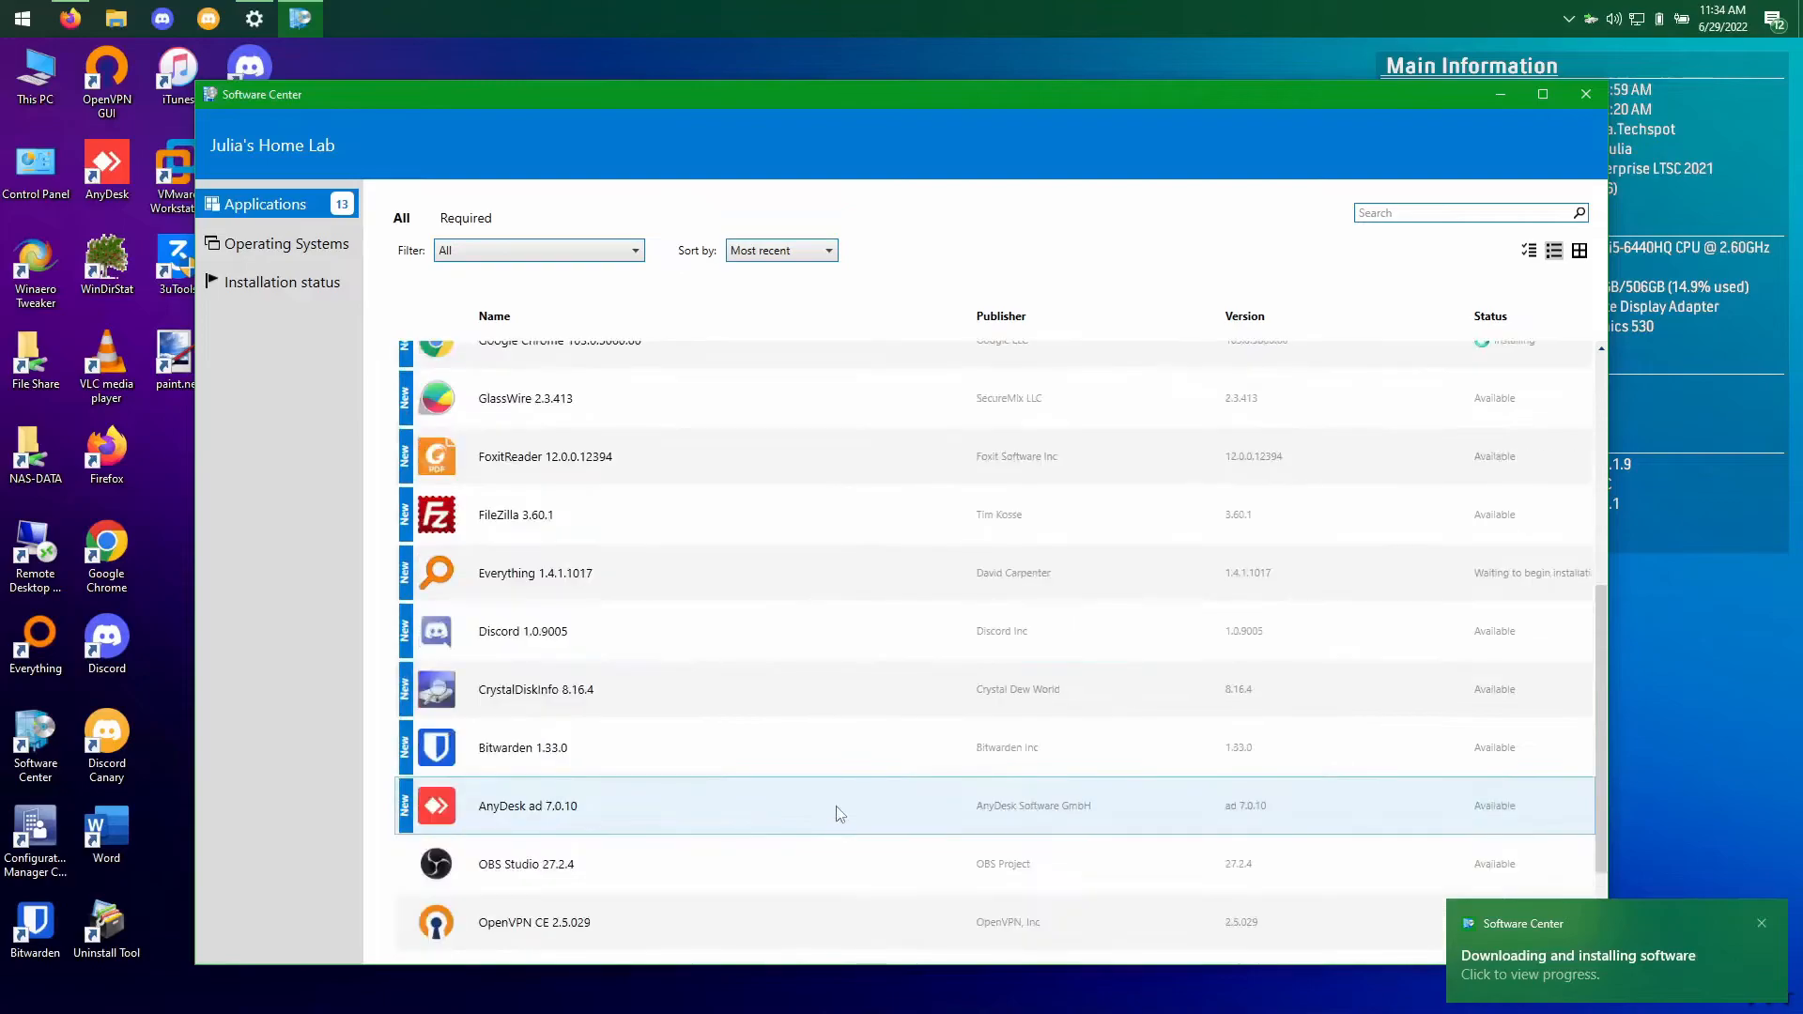
scroll(839, 813, up, 4)
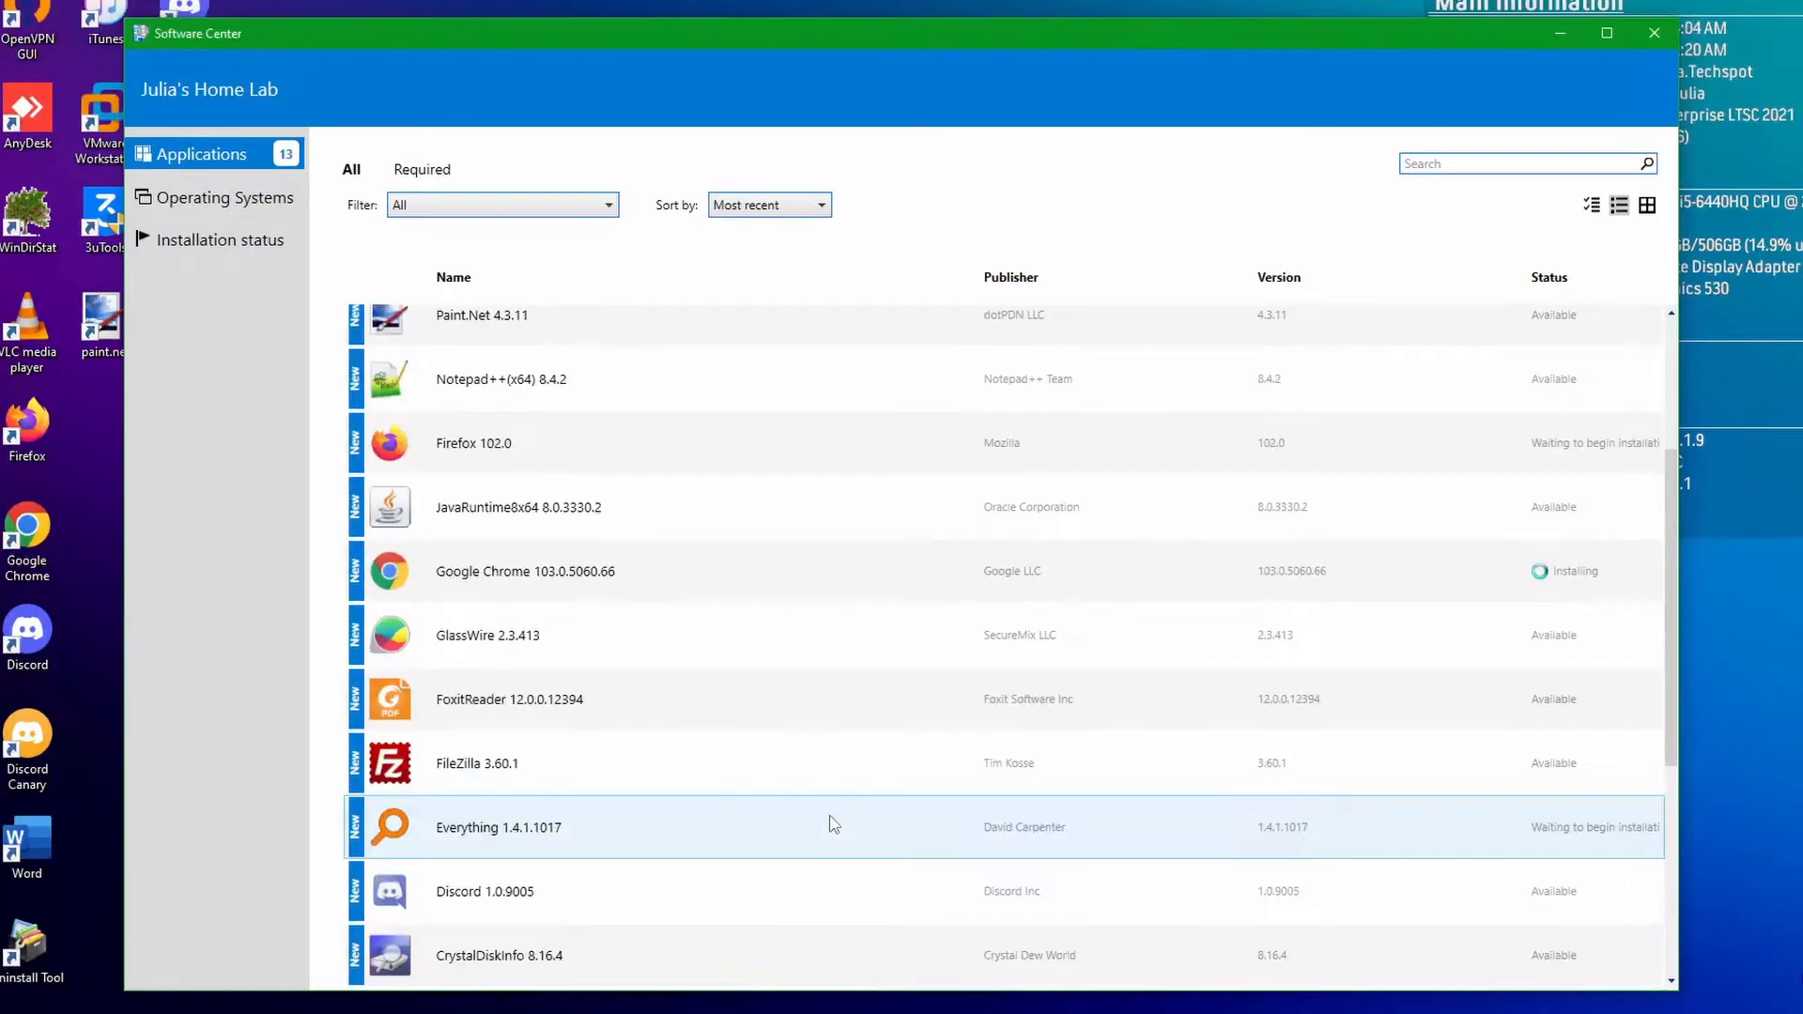
scroll(836, 825, up, 3)
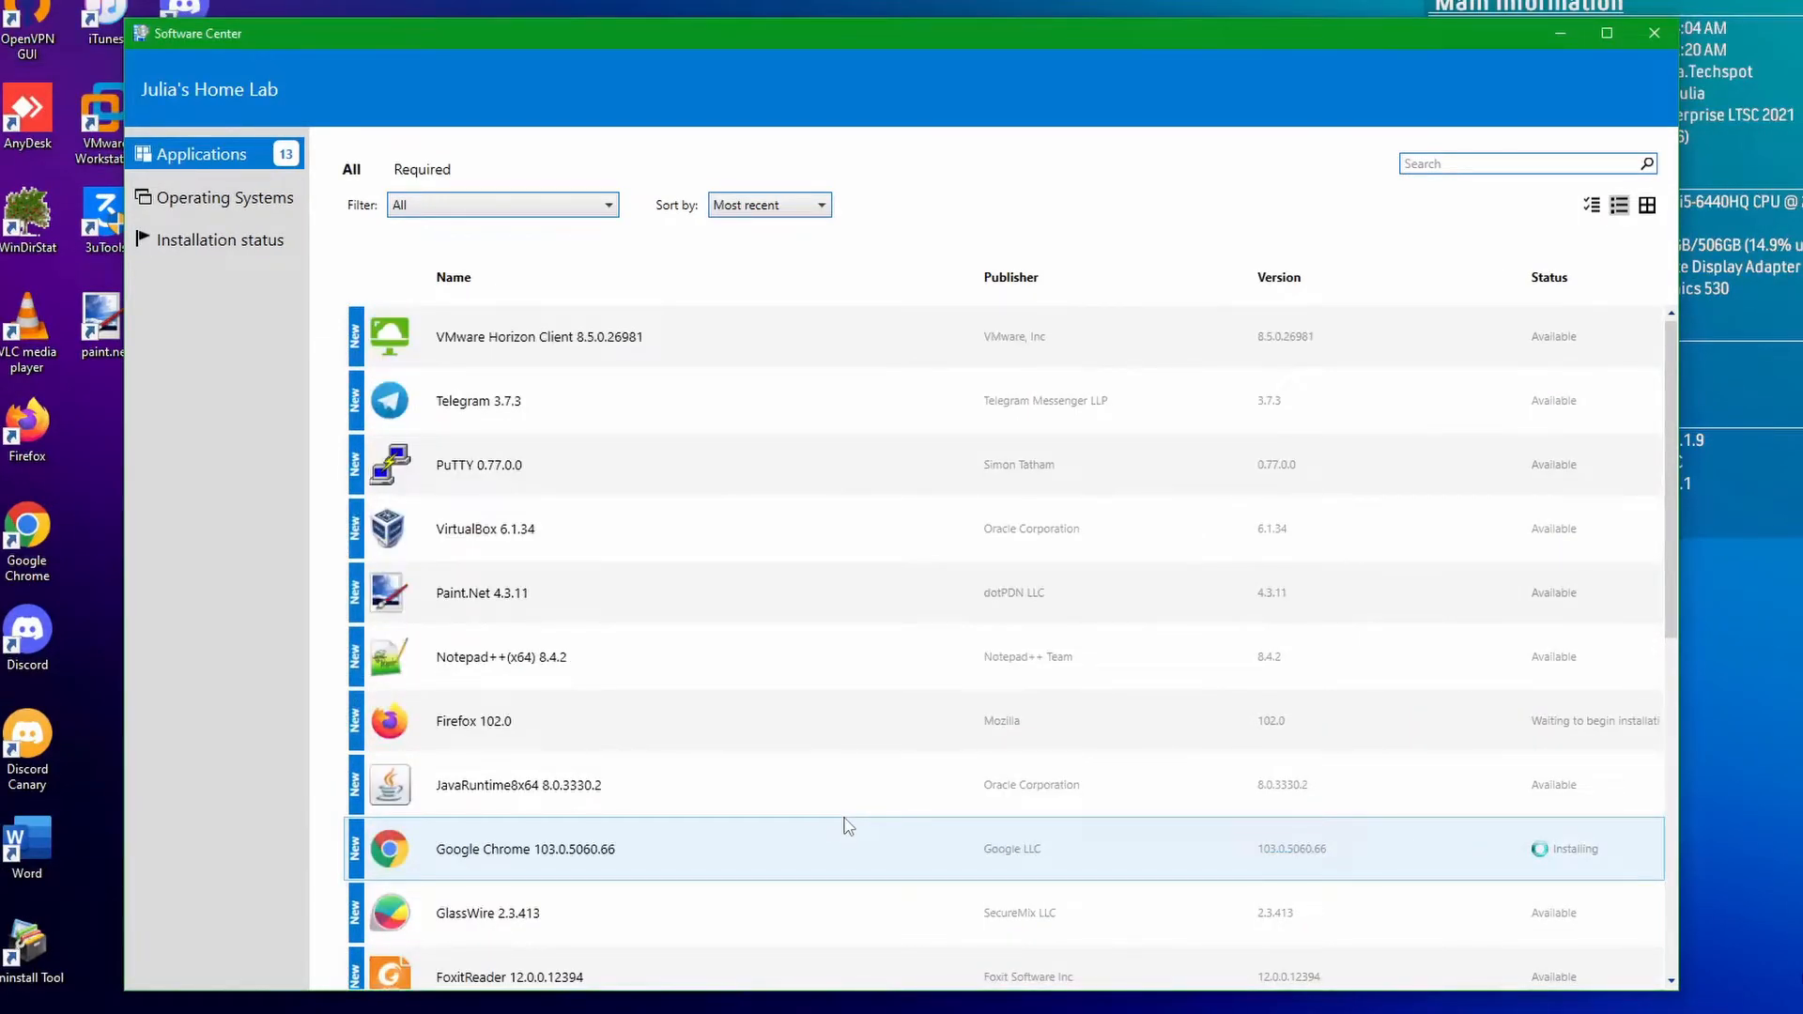
scroll(764, 801, down, 6)
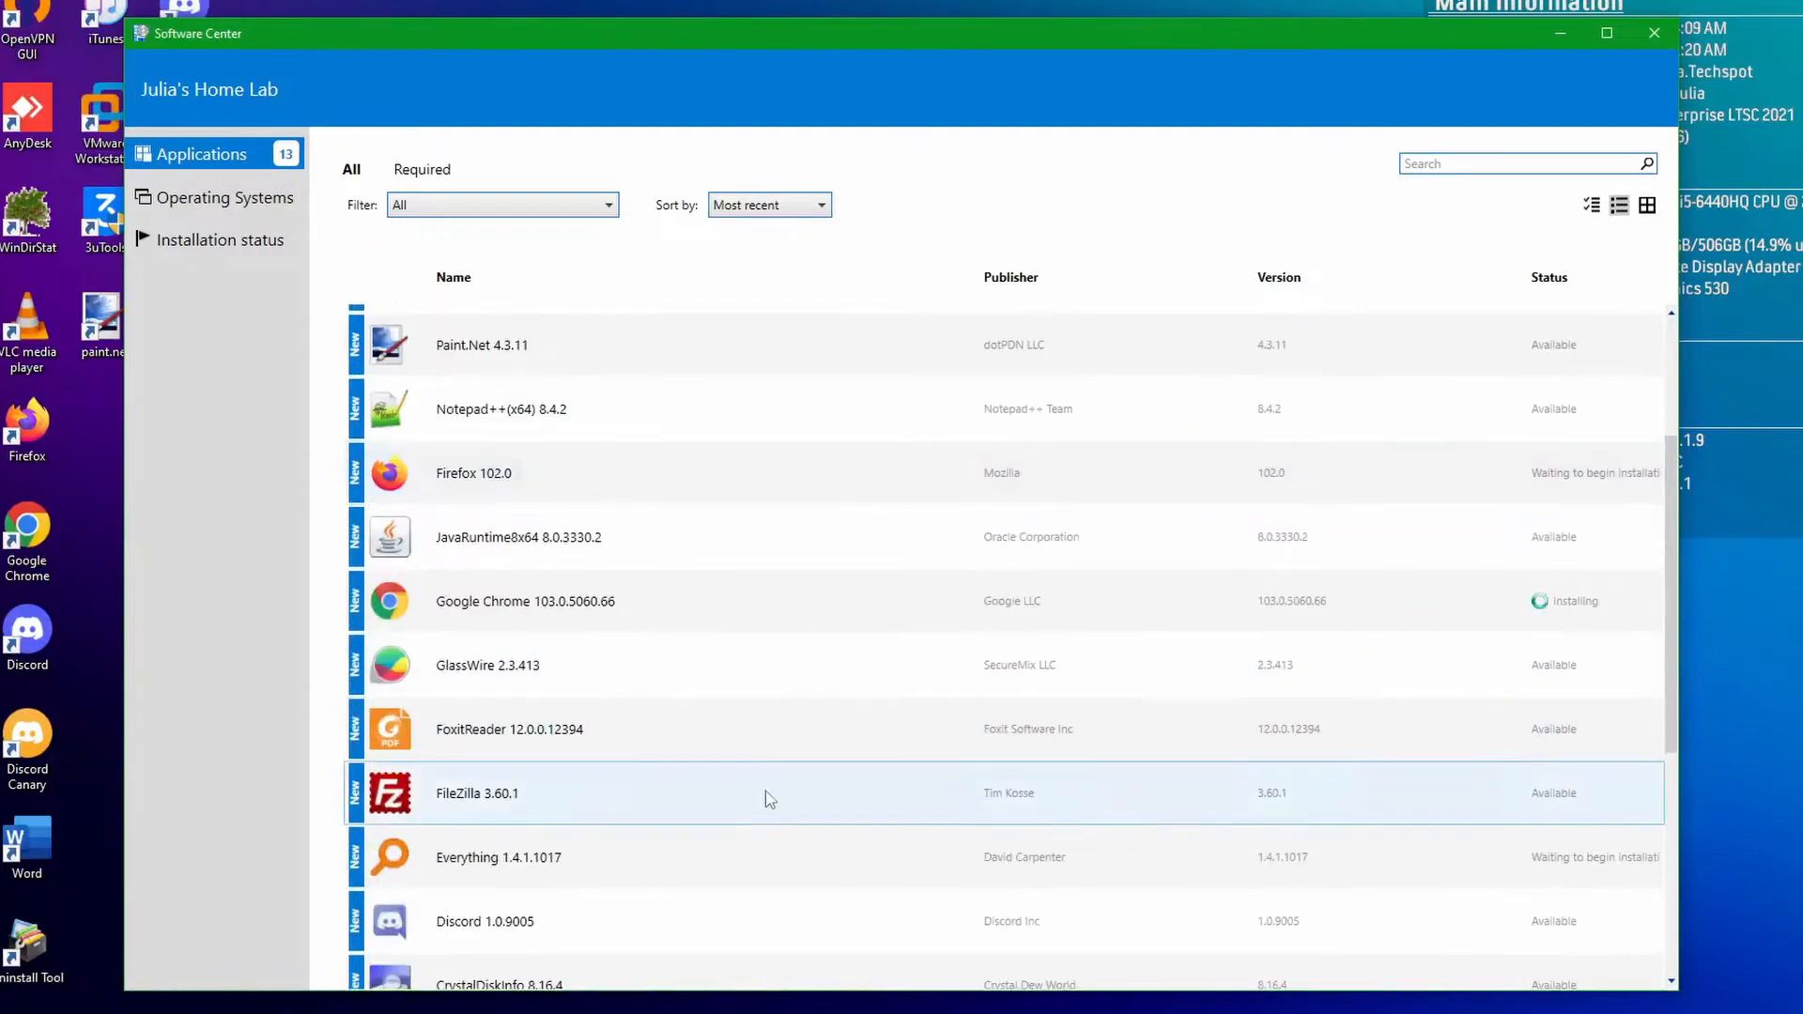
scroll(772, 860, up, 5)
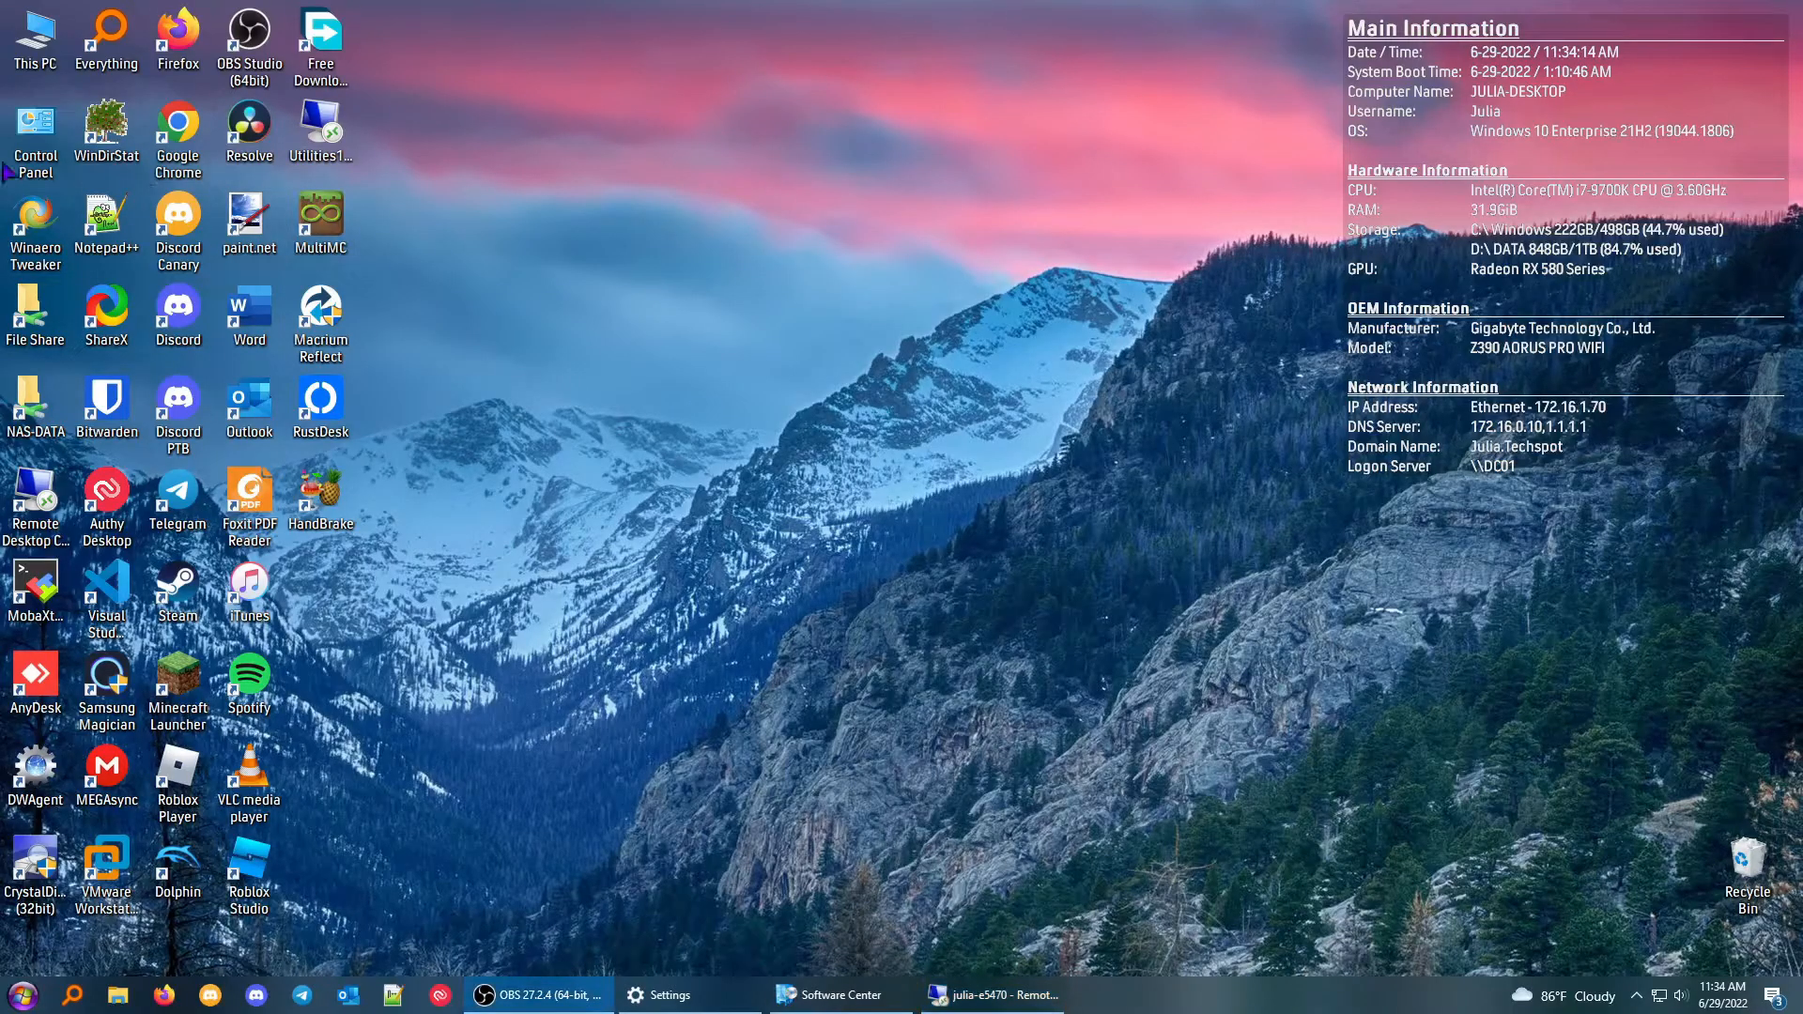
On the local desktop computer, show Control Panel items as large icons and open the Configuration Manager client actions.
double_click(6, 169)
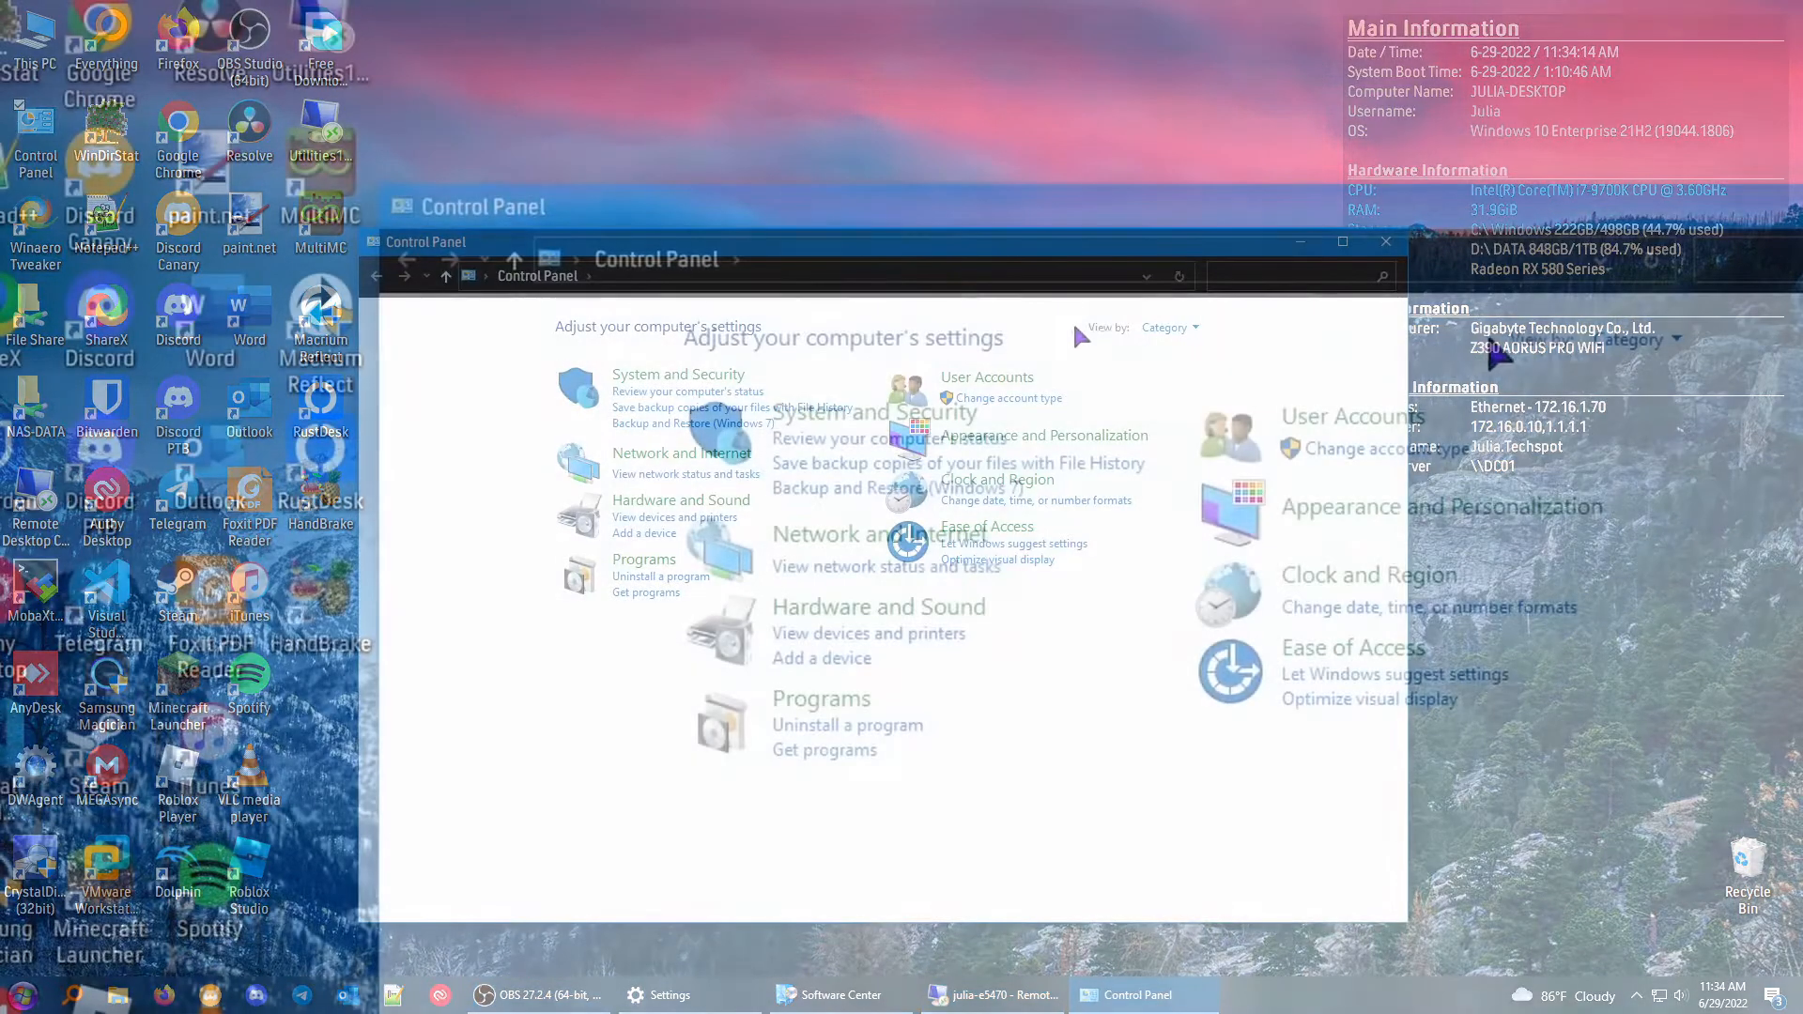
click(1165, 324)
click(1679, 427)
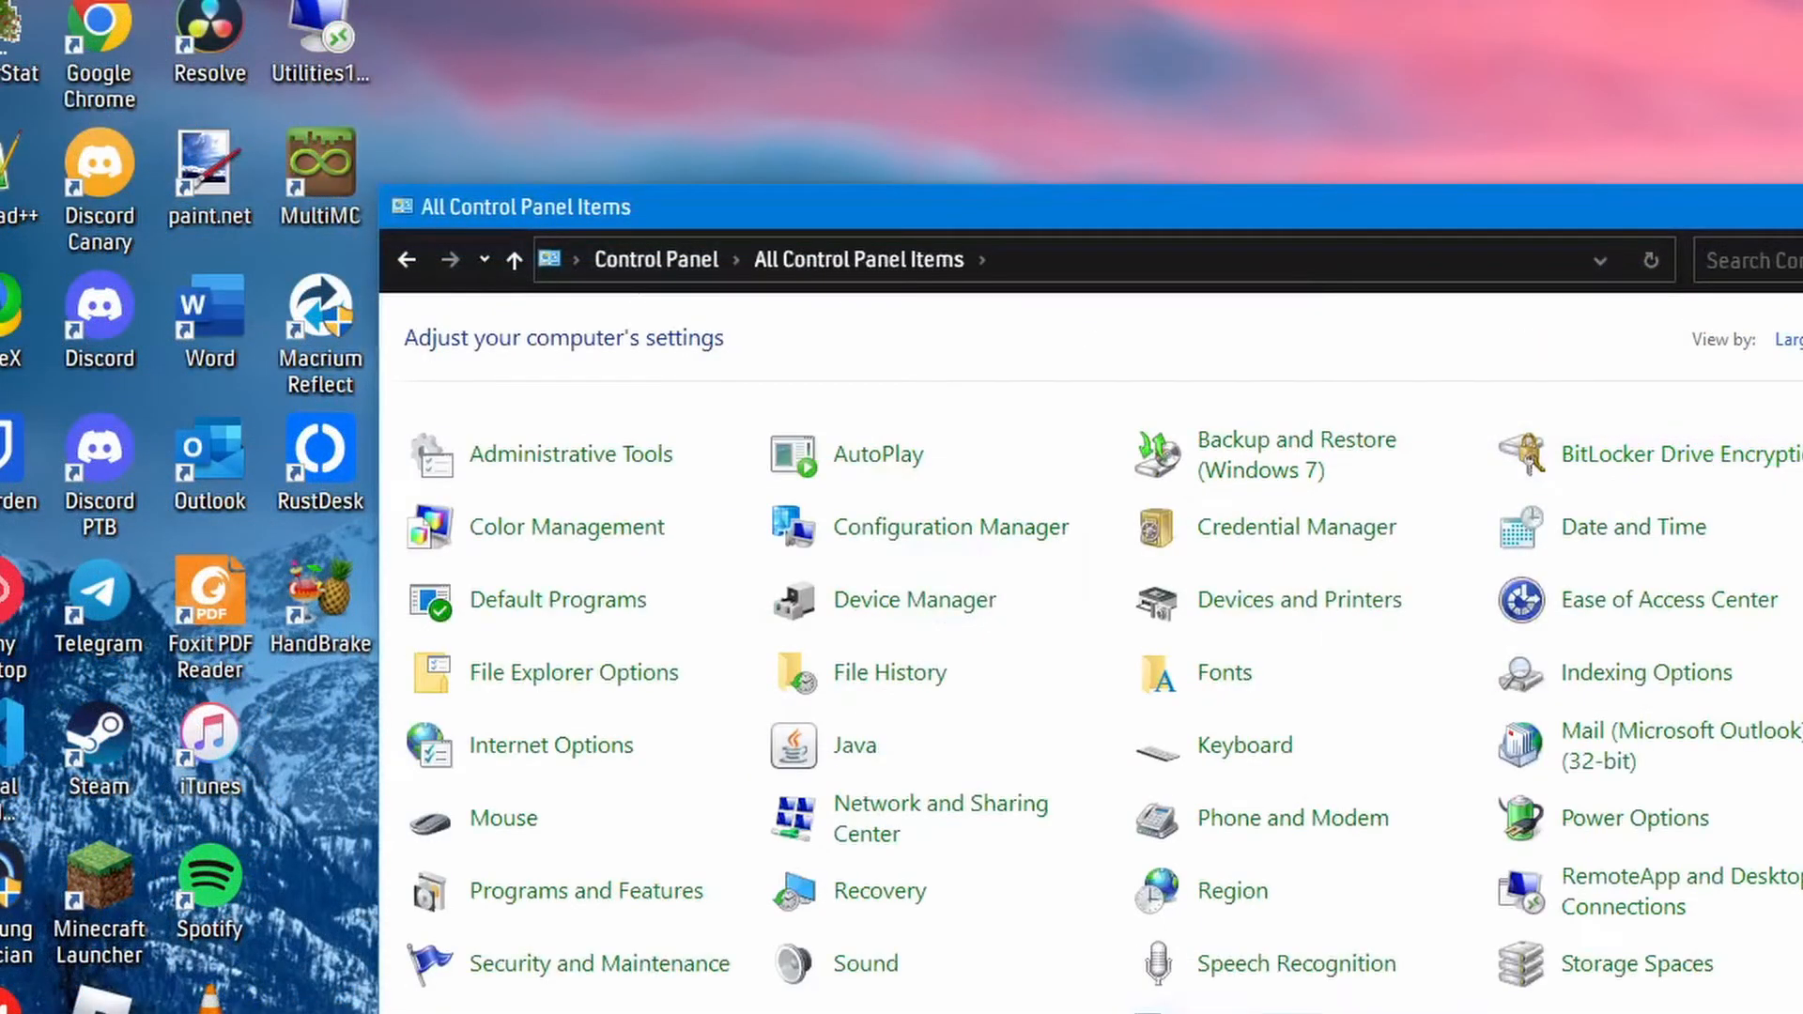
click(916, 535)
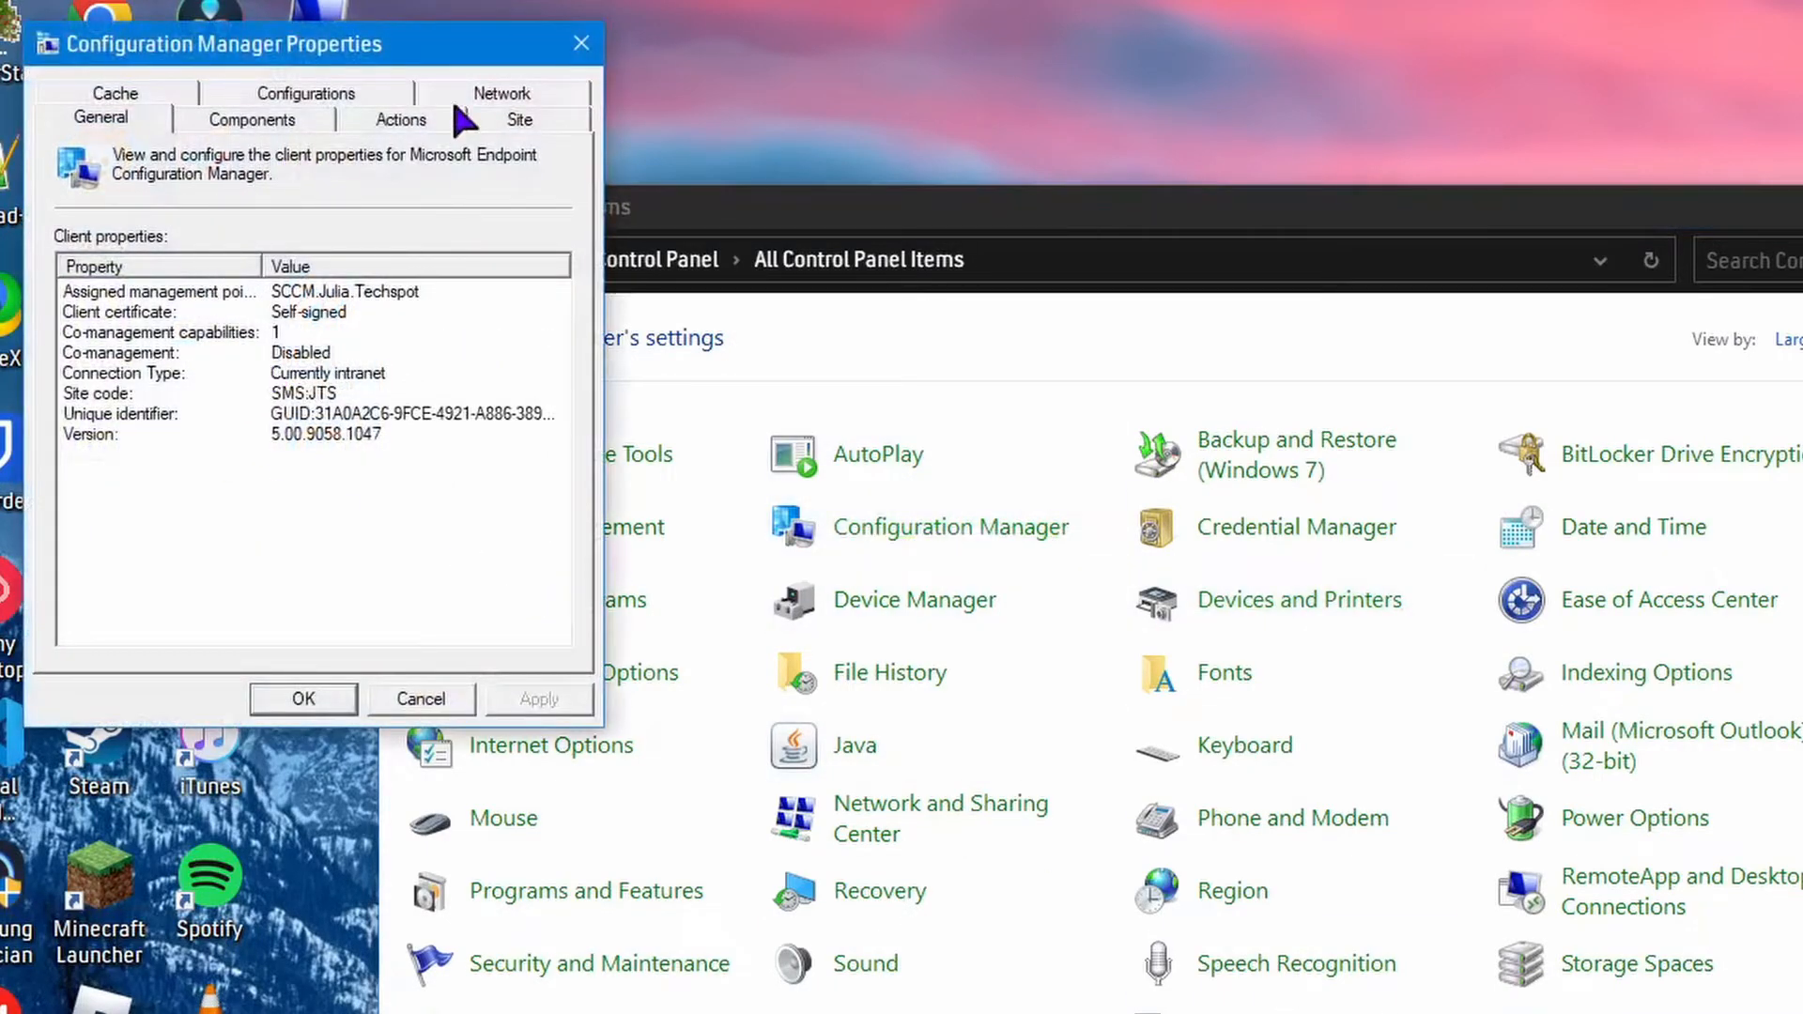
click(406, 119)
Run the Machine Policy Retrieval & Evaluation Cycle and the Software Inventory Cycle on the local desktop computer.
click(202, 362)
click(483, 631)
click(1485, 723)
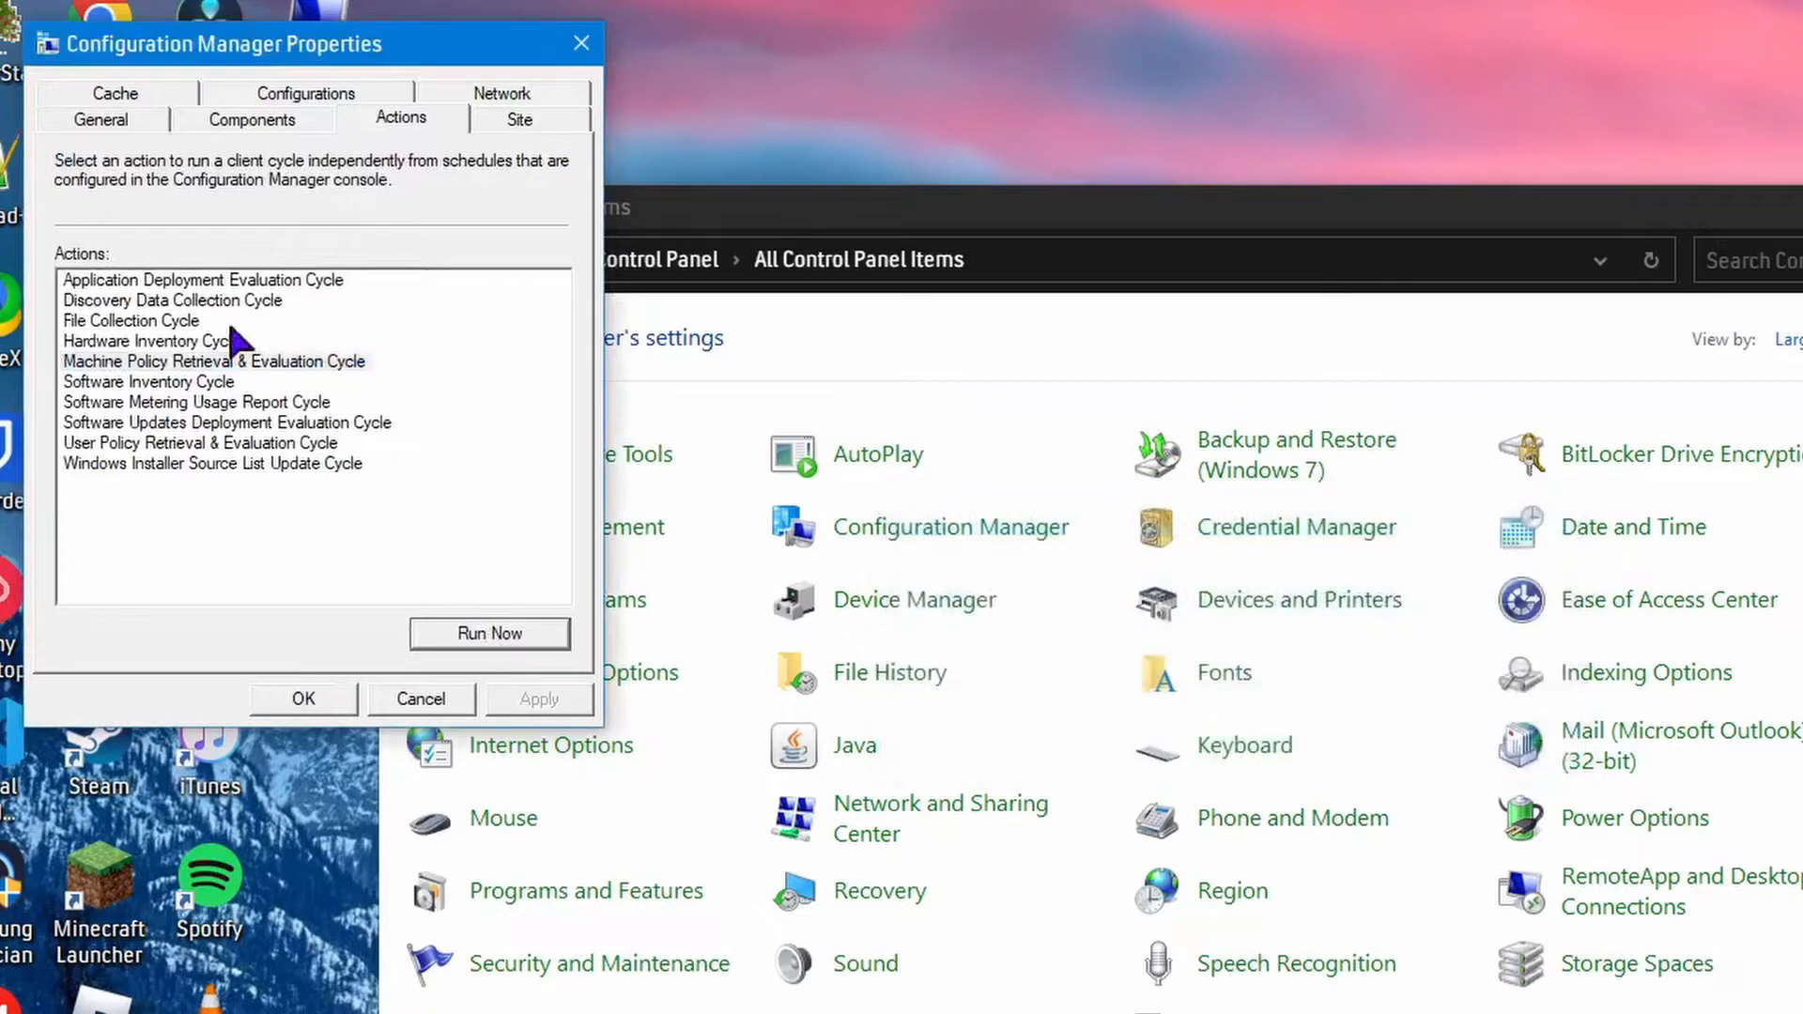
click(211, 382)
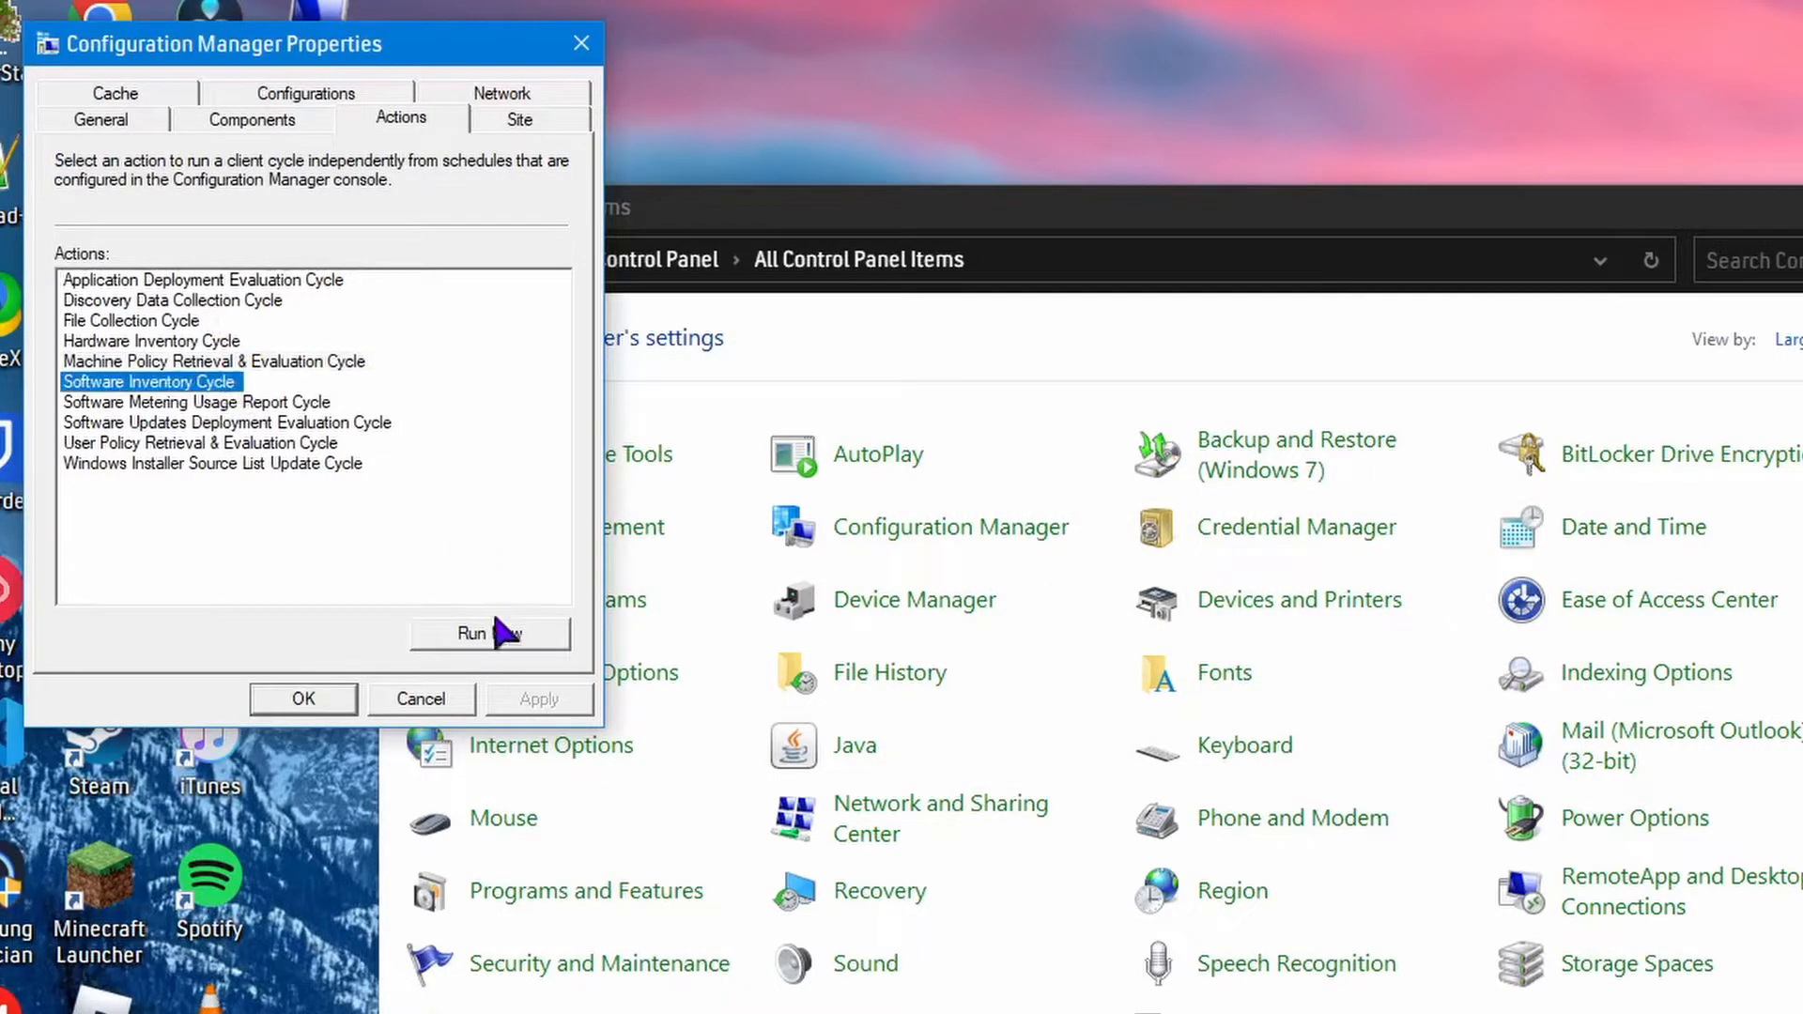
click(500, 631)
click(1464, 725)
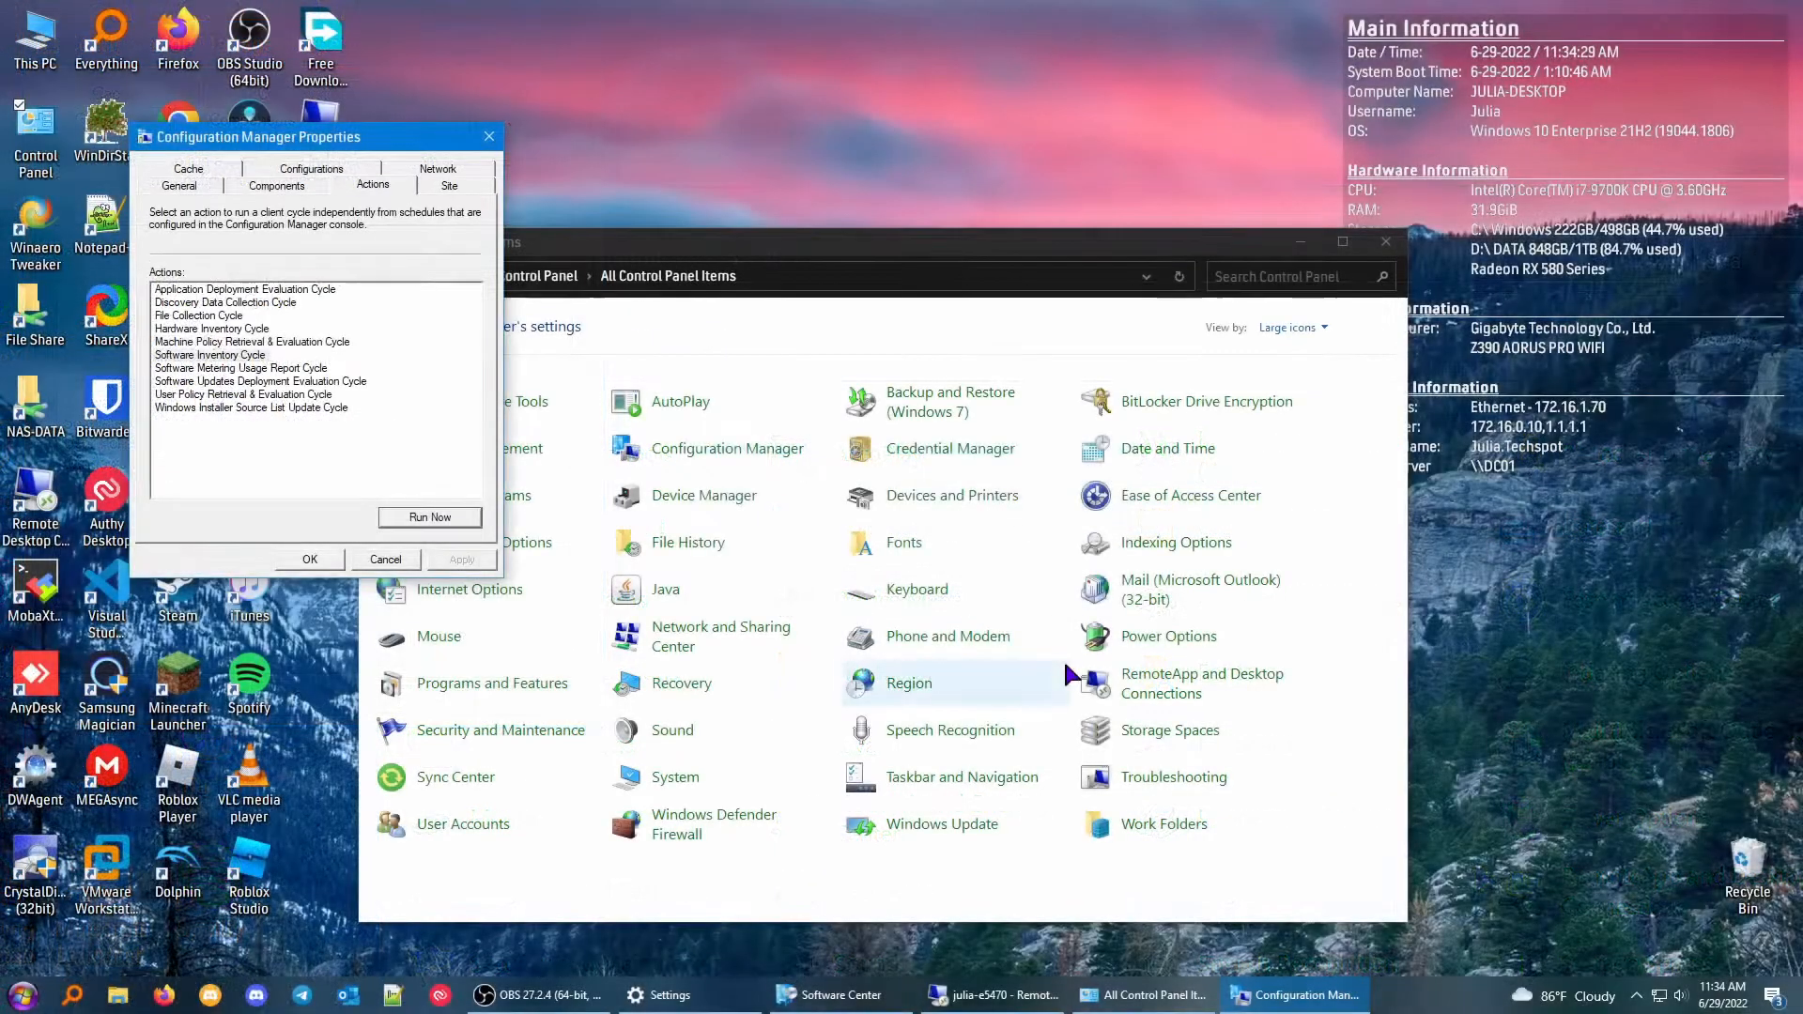
Switch to the local Software Center, widen its window slightly and examine the application list for new versions and their statuses.
click(840, 995)
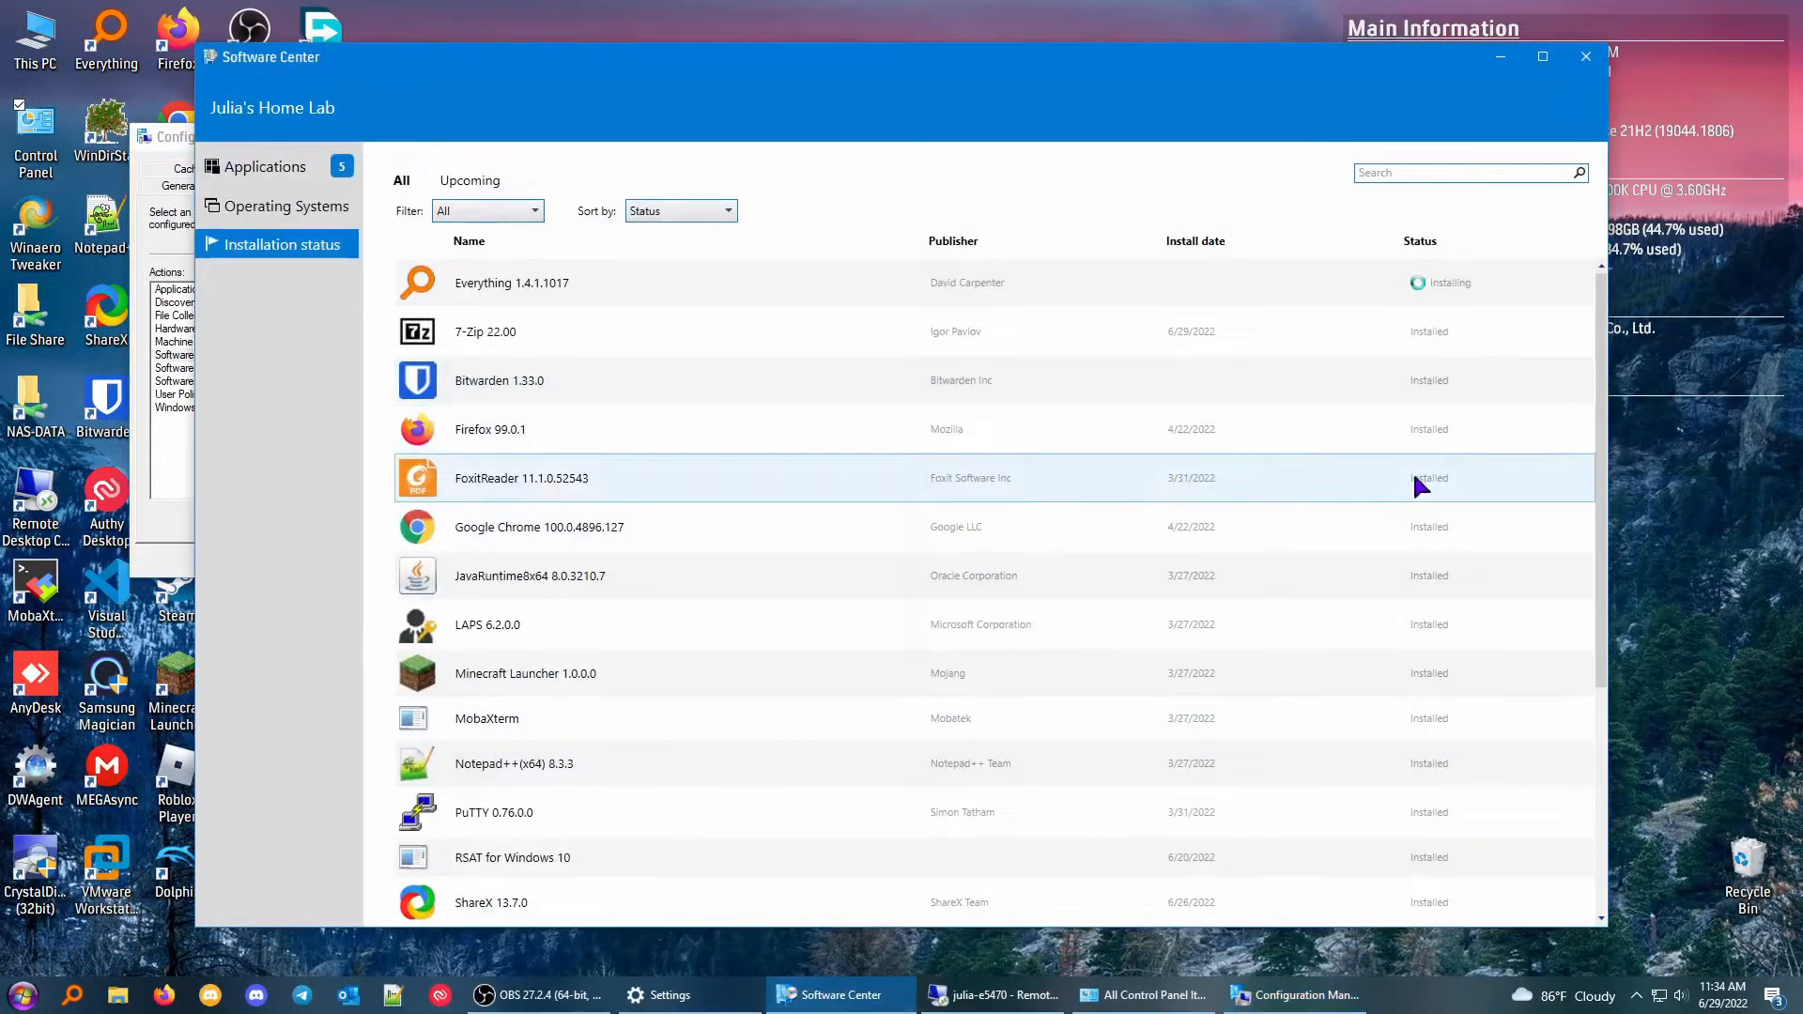
drag(1608, 554, 1506, 443)
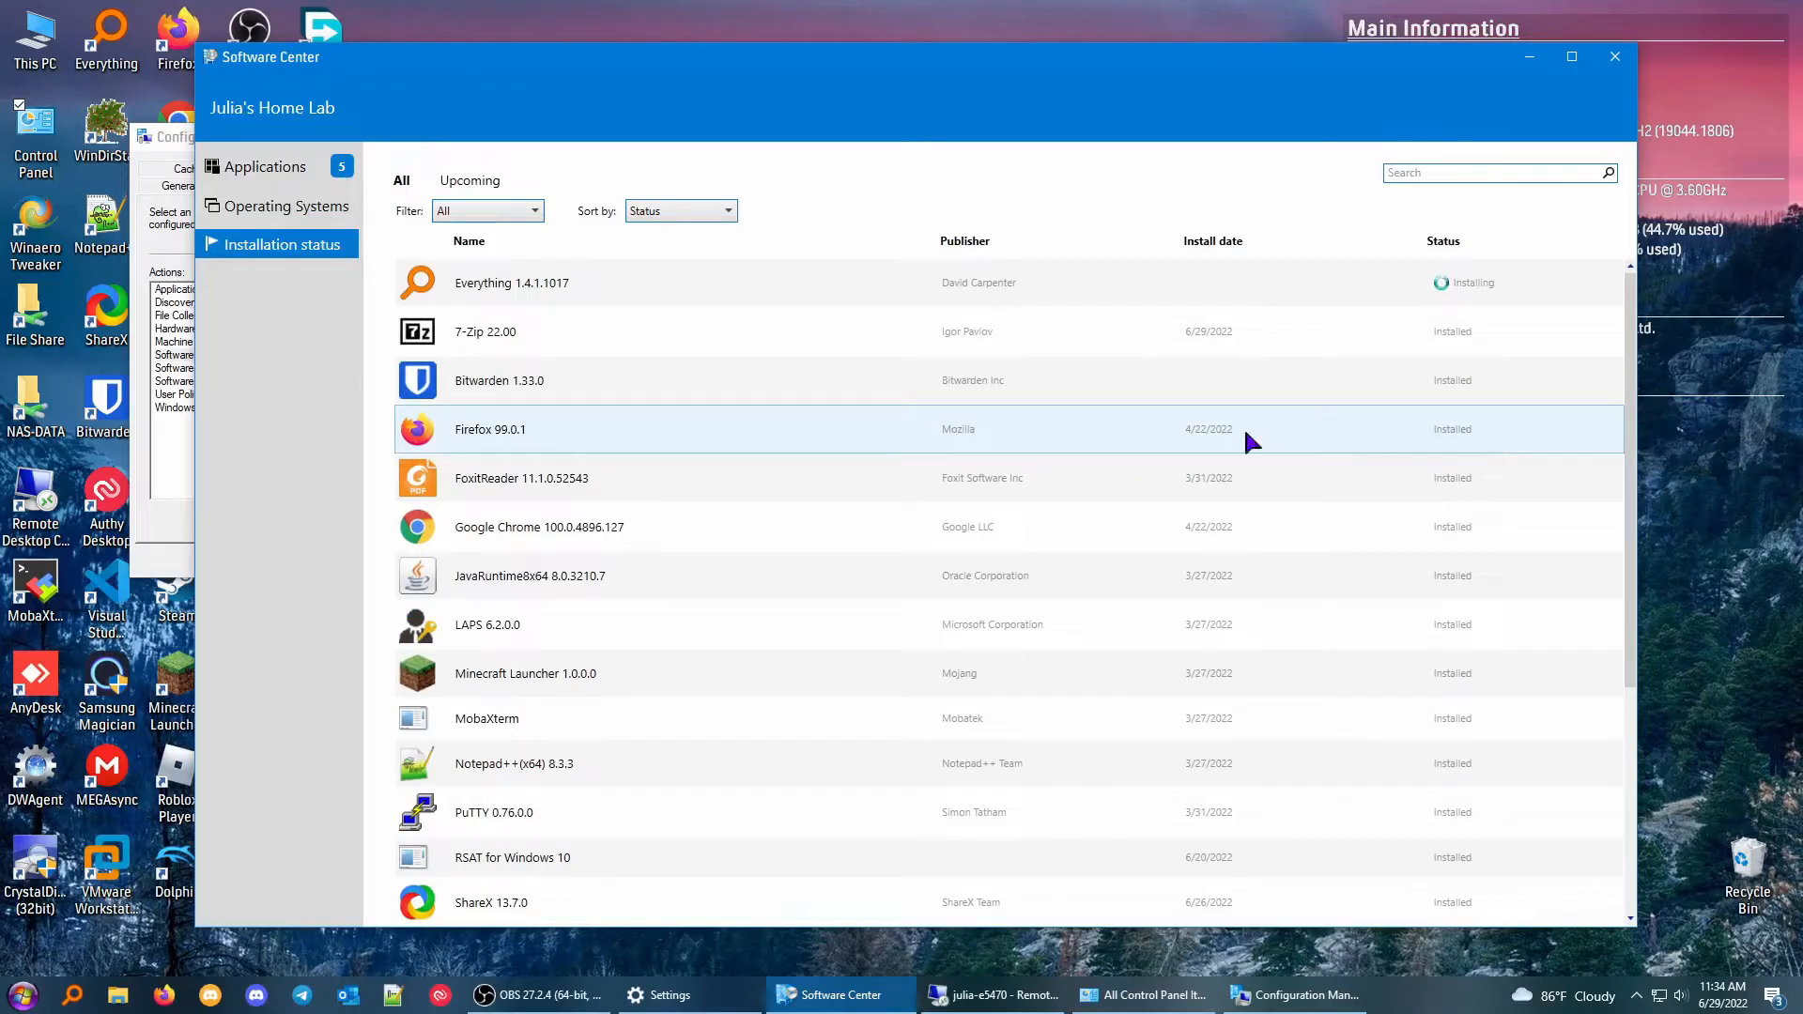
click(331, 169)
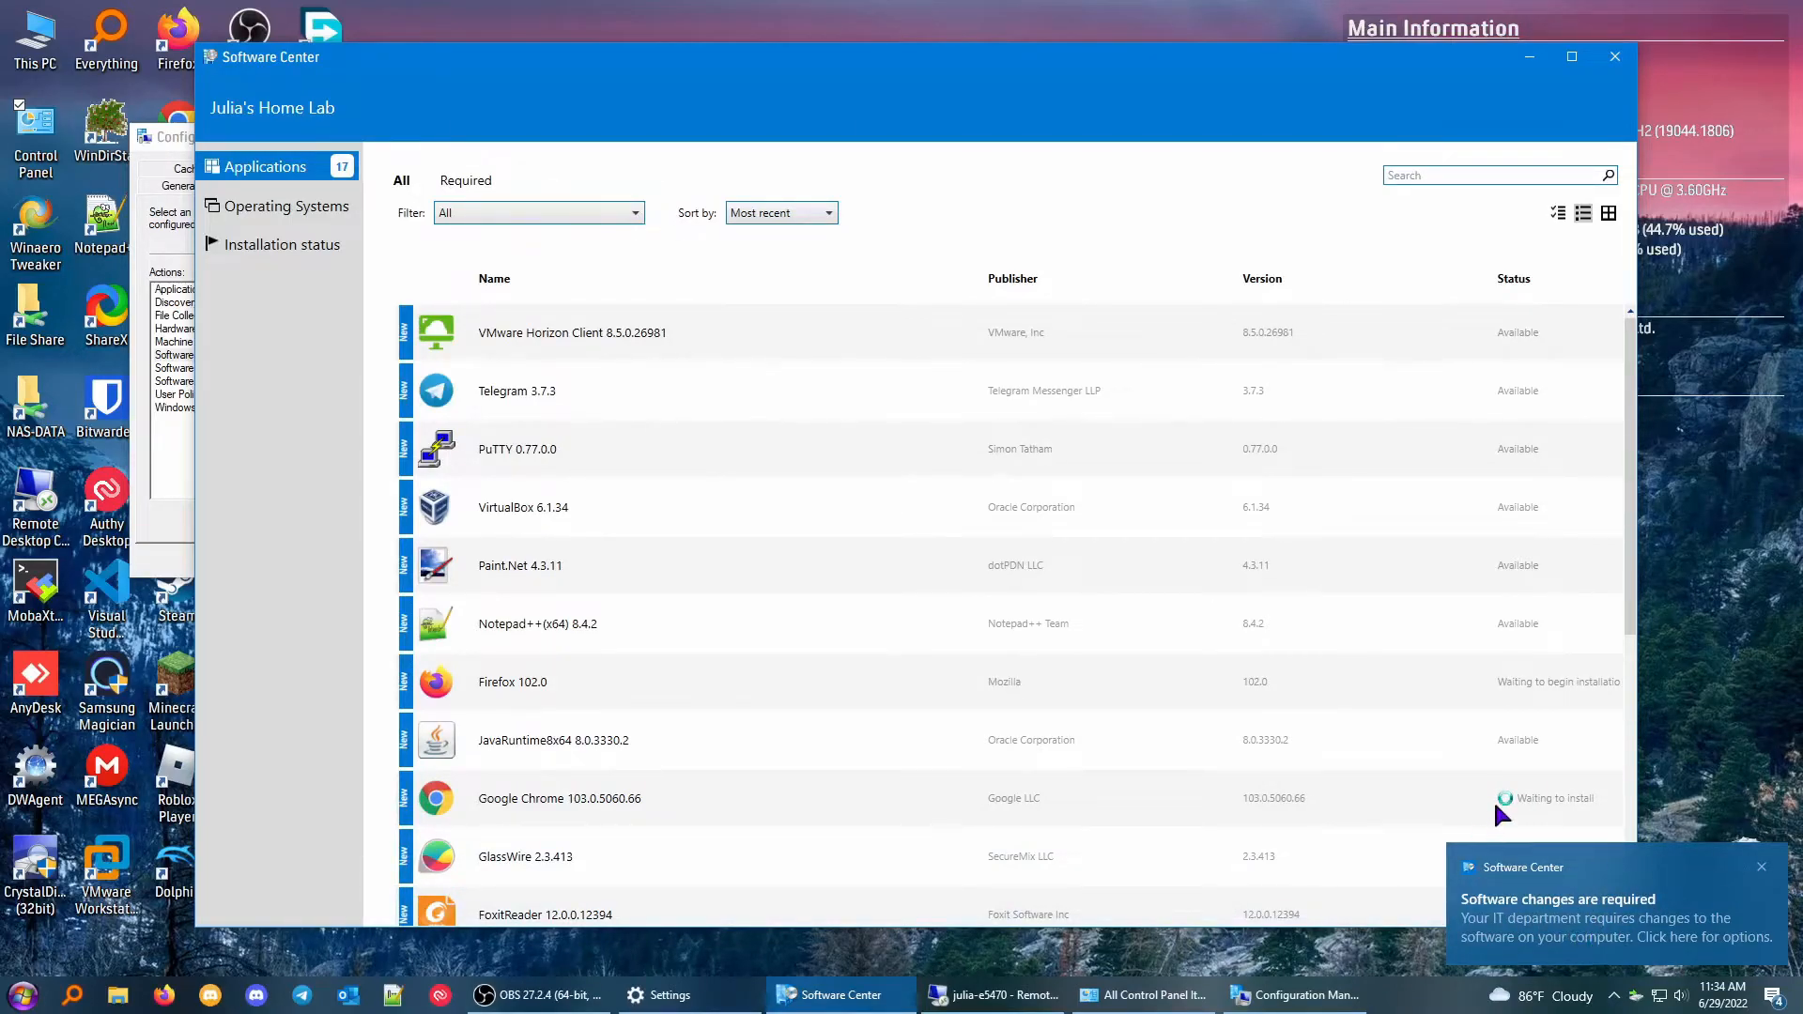
scroll(1208, 596, down, 5)
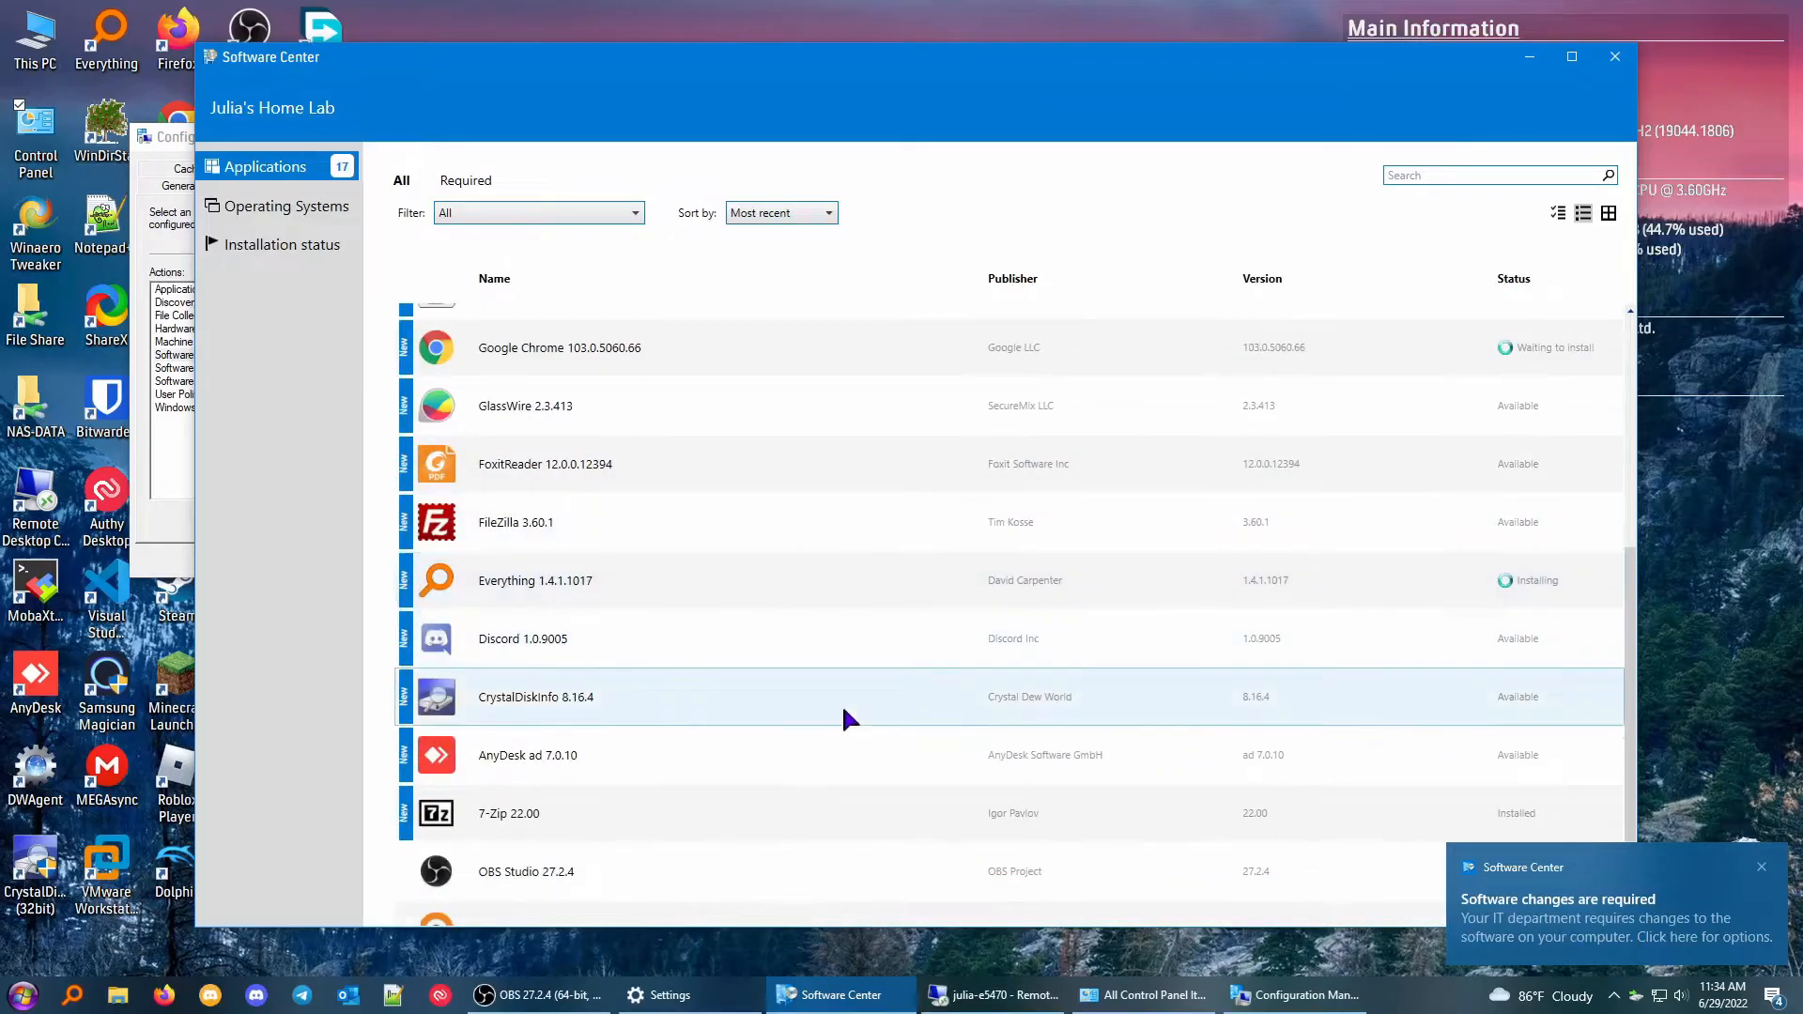
scroll(827, 702, up, 5)
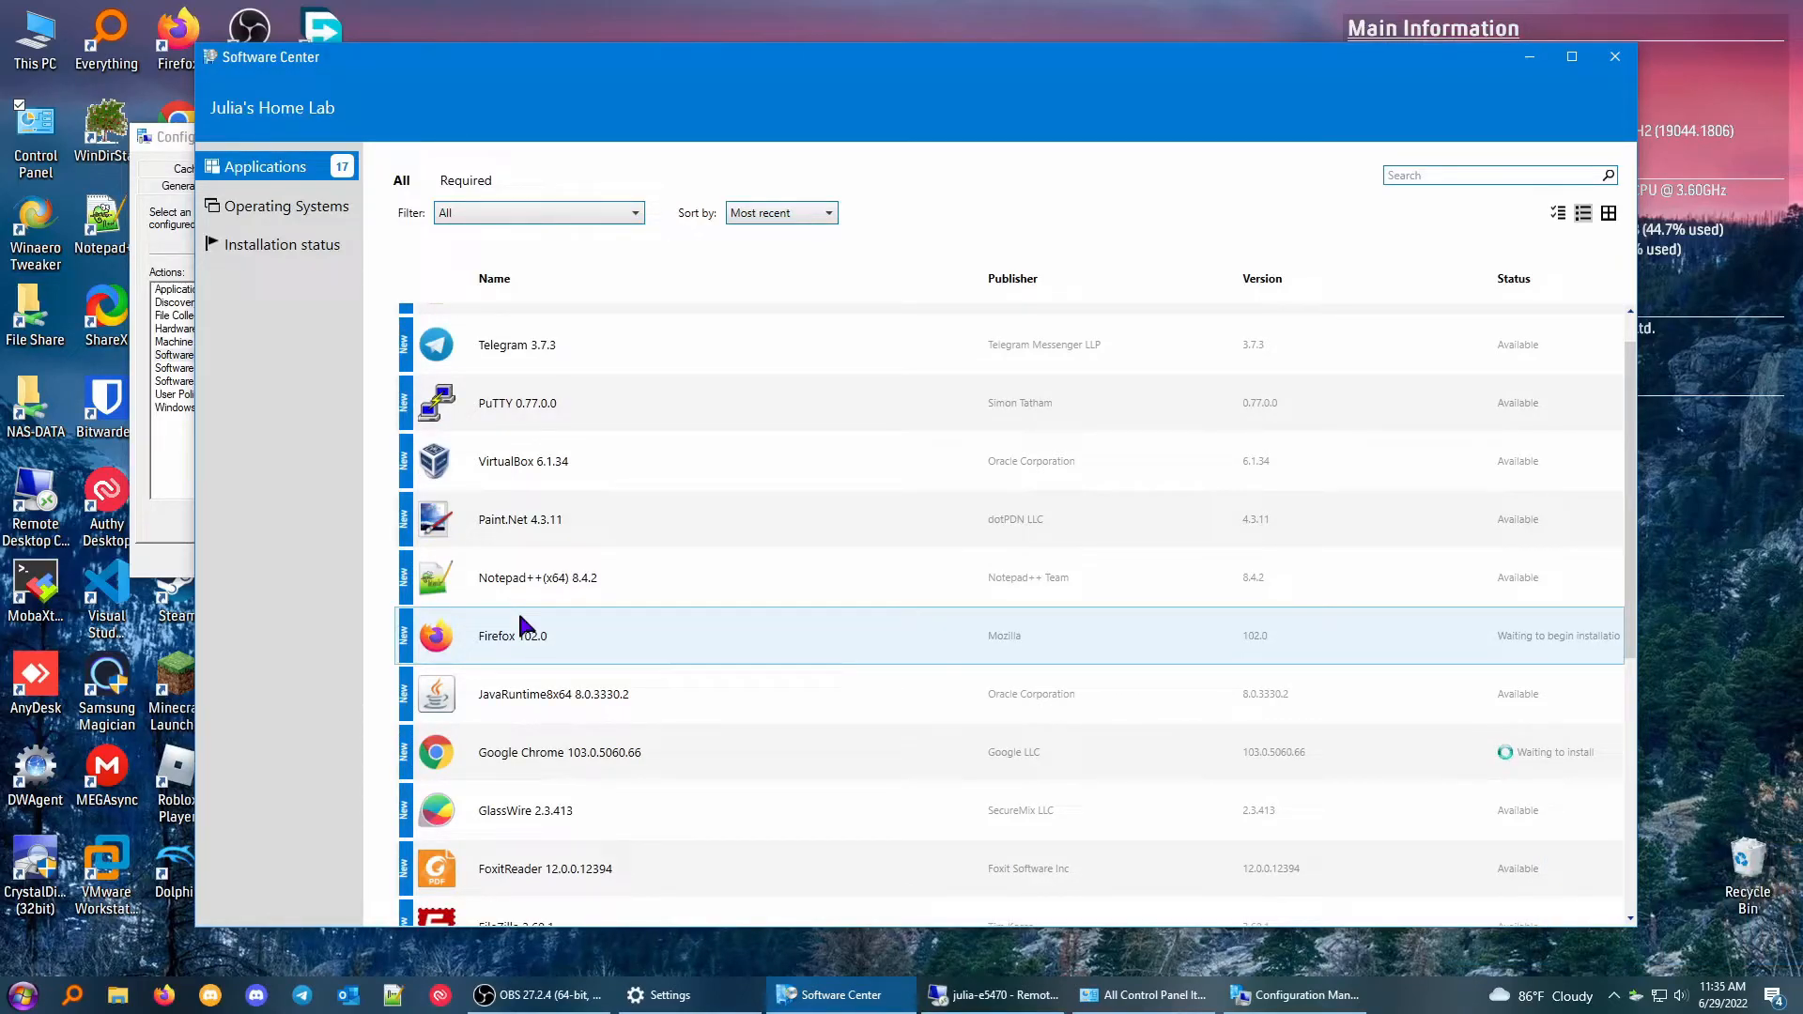
scroll(516, 581, down, 1)
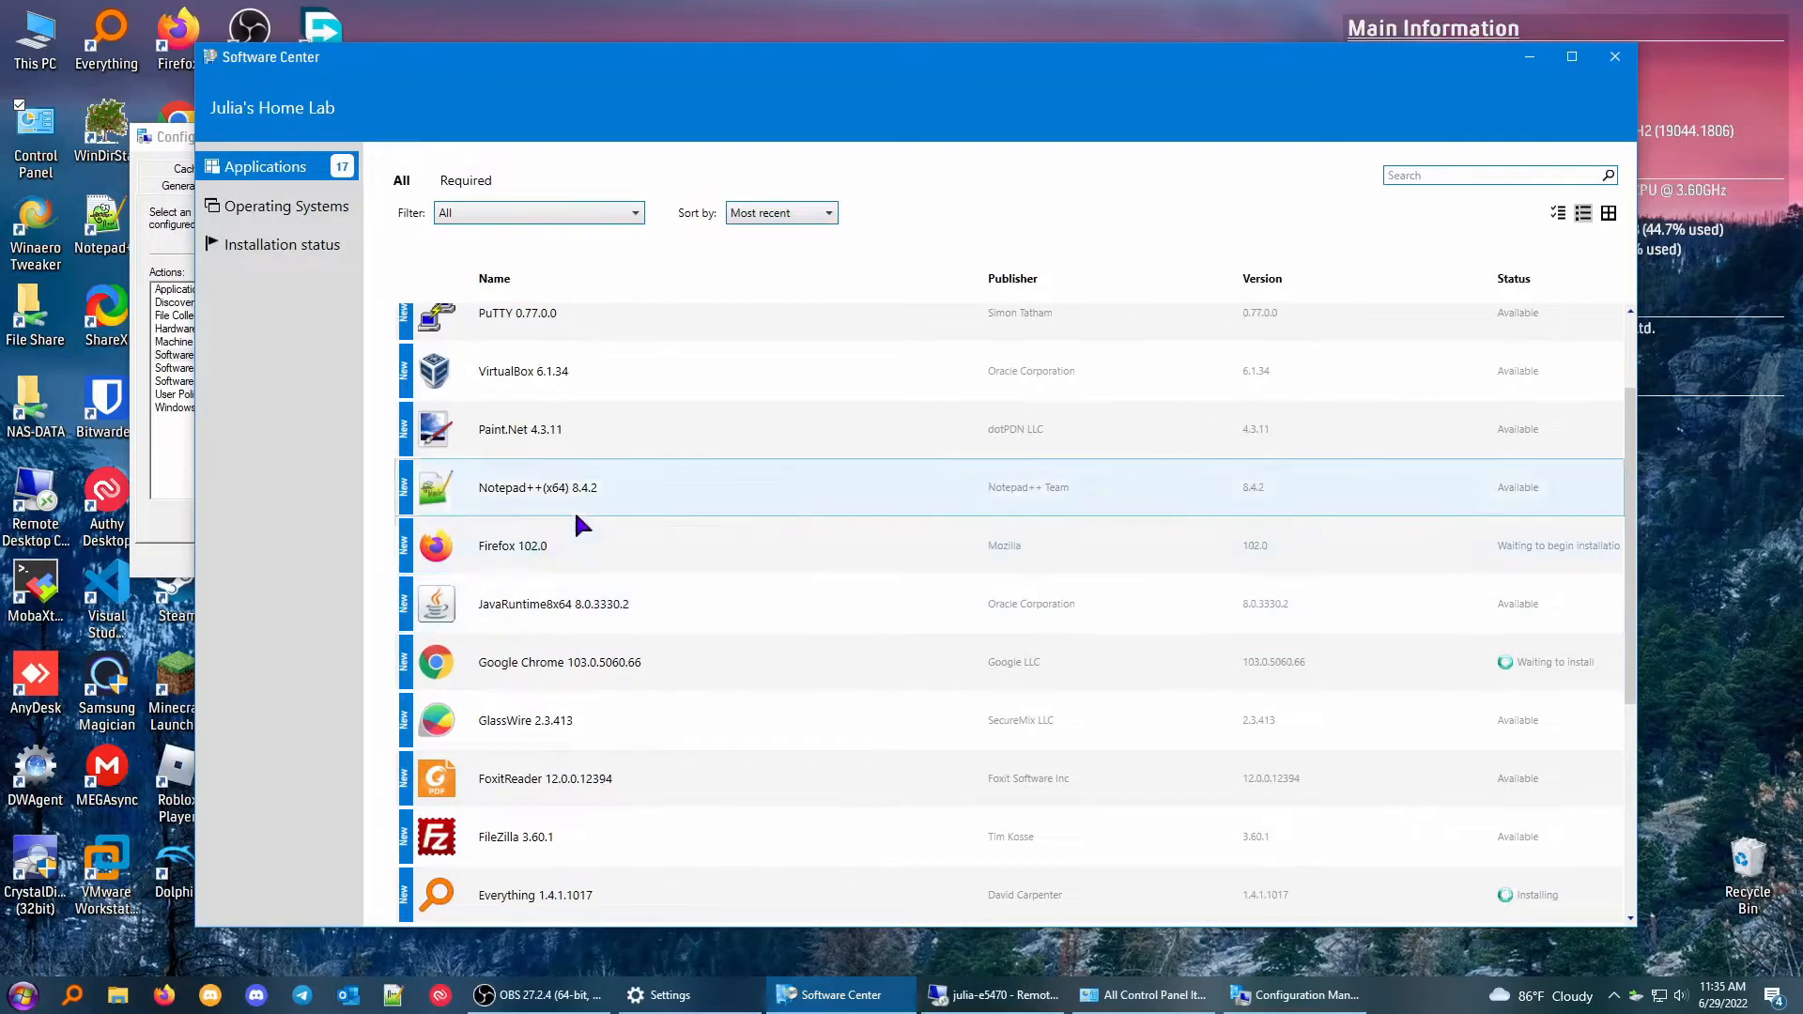
scroll(578, 543, down, 5)
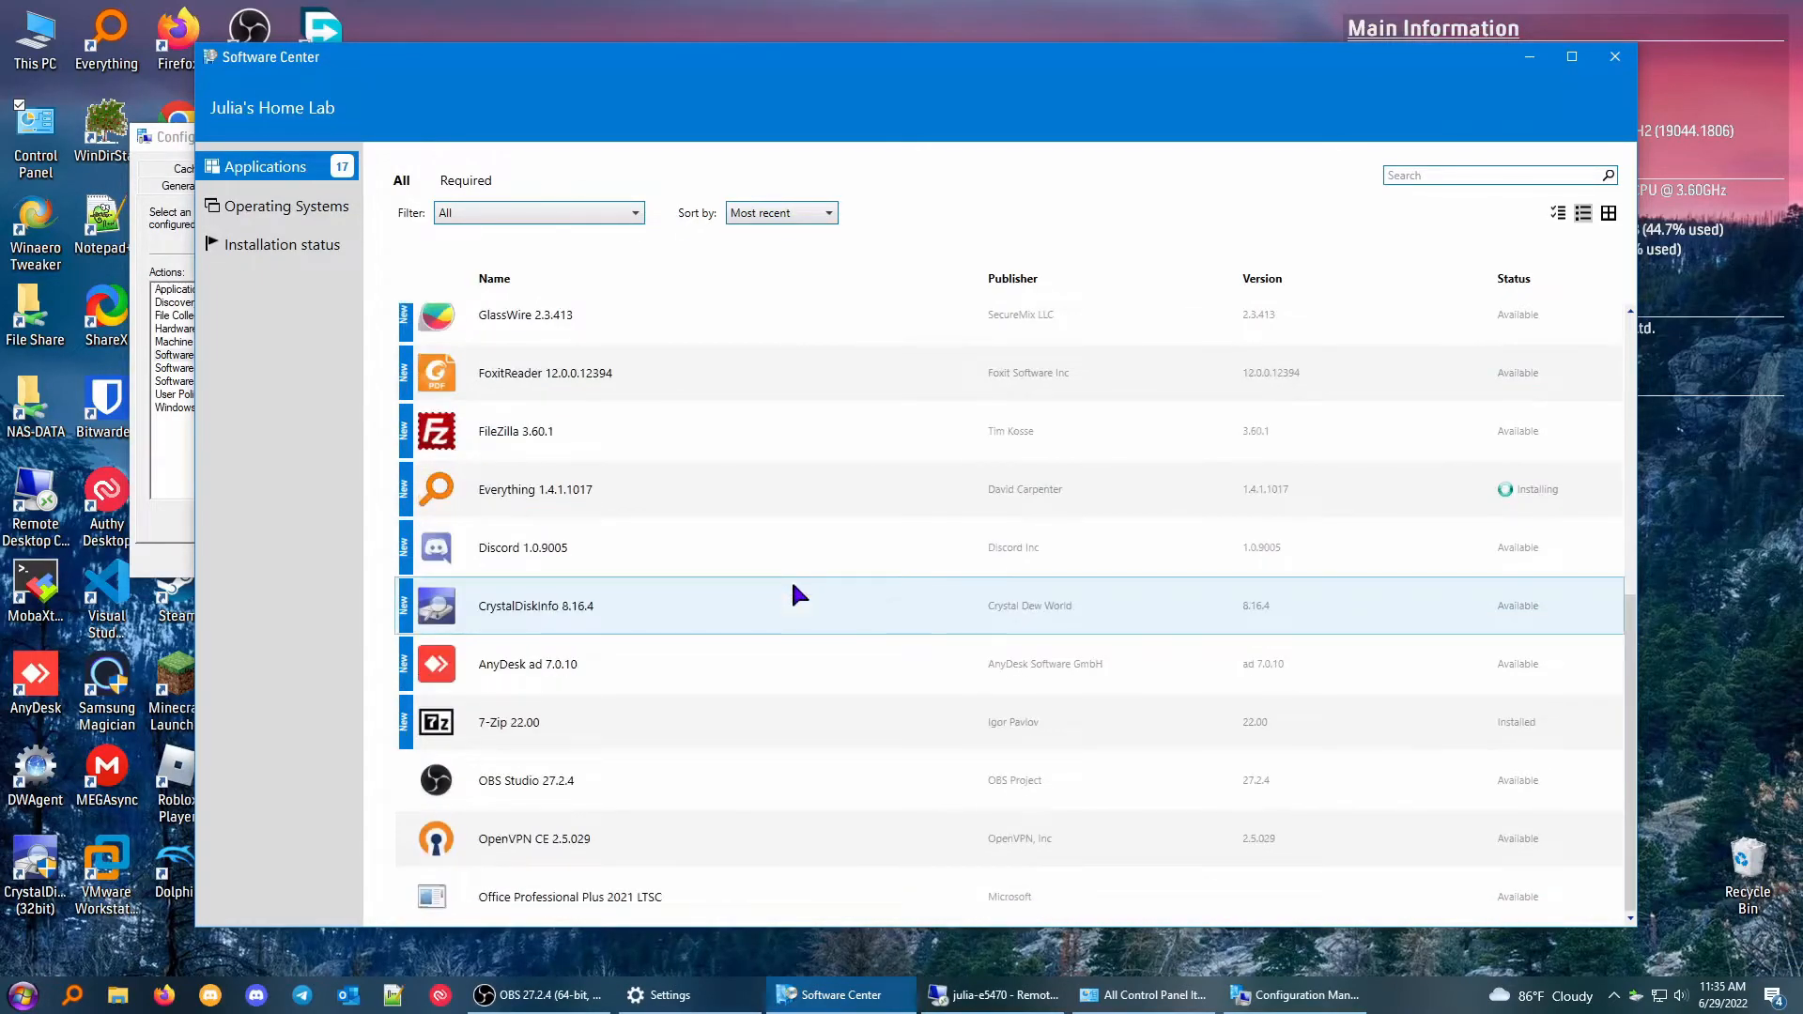
scroll(797, 577, up, 6)
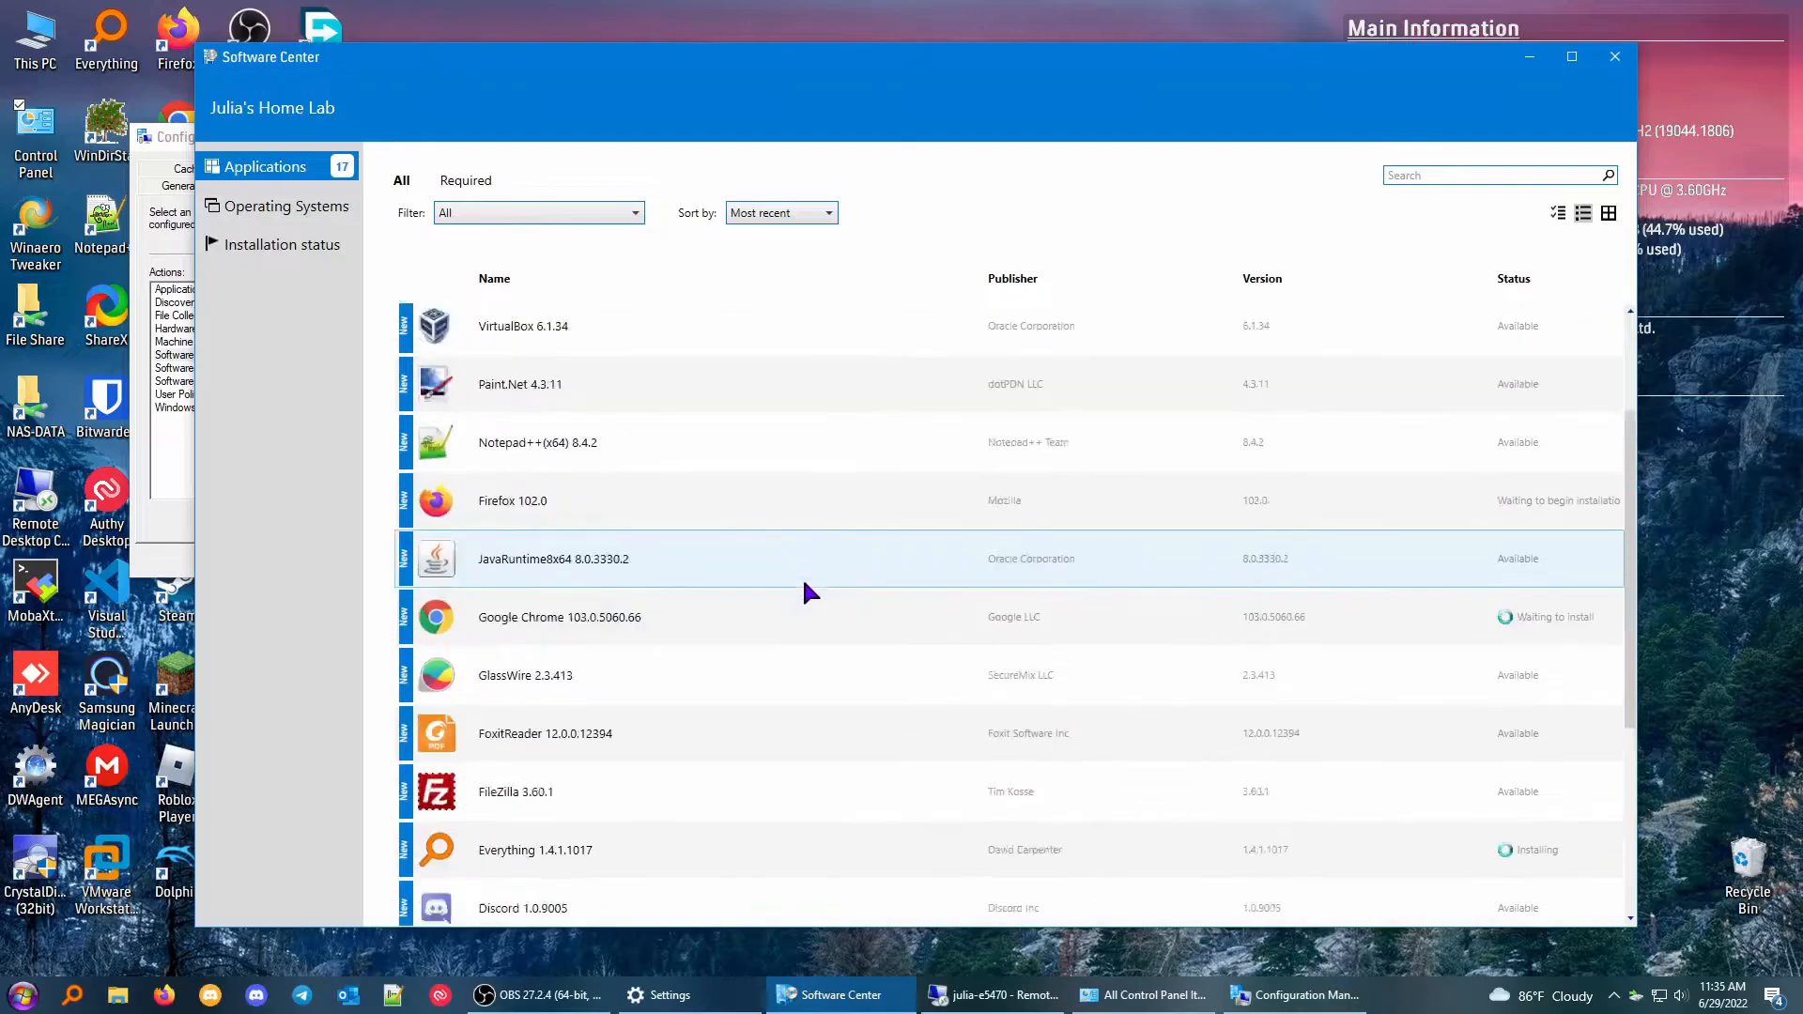
Check the installation status of all deployed software on the local desktop computer and return to the application list.
click(324, 246)
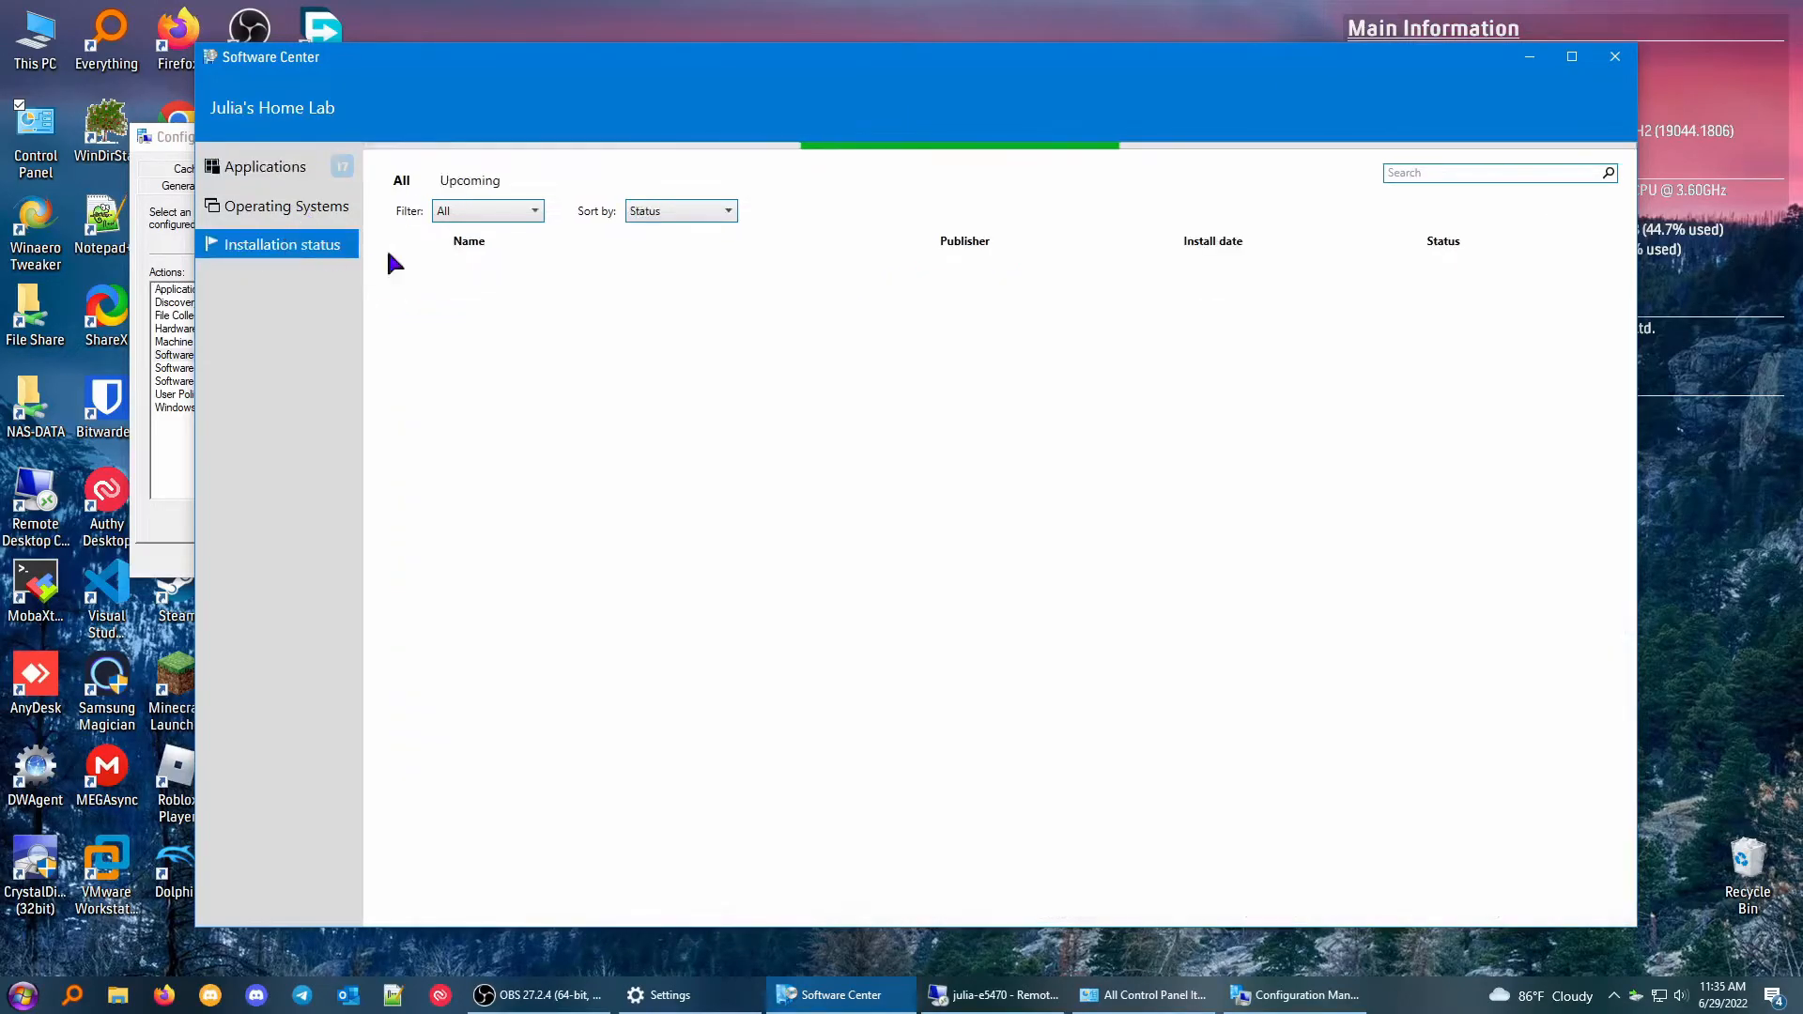
scroll(934, 605, down, 1)
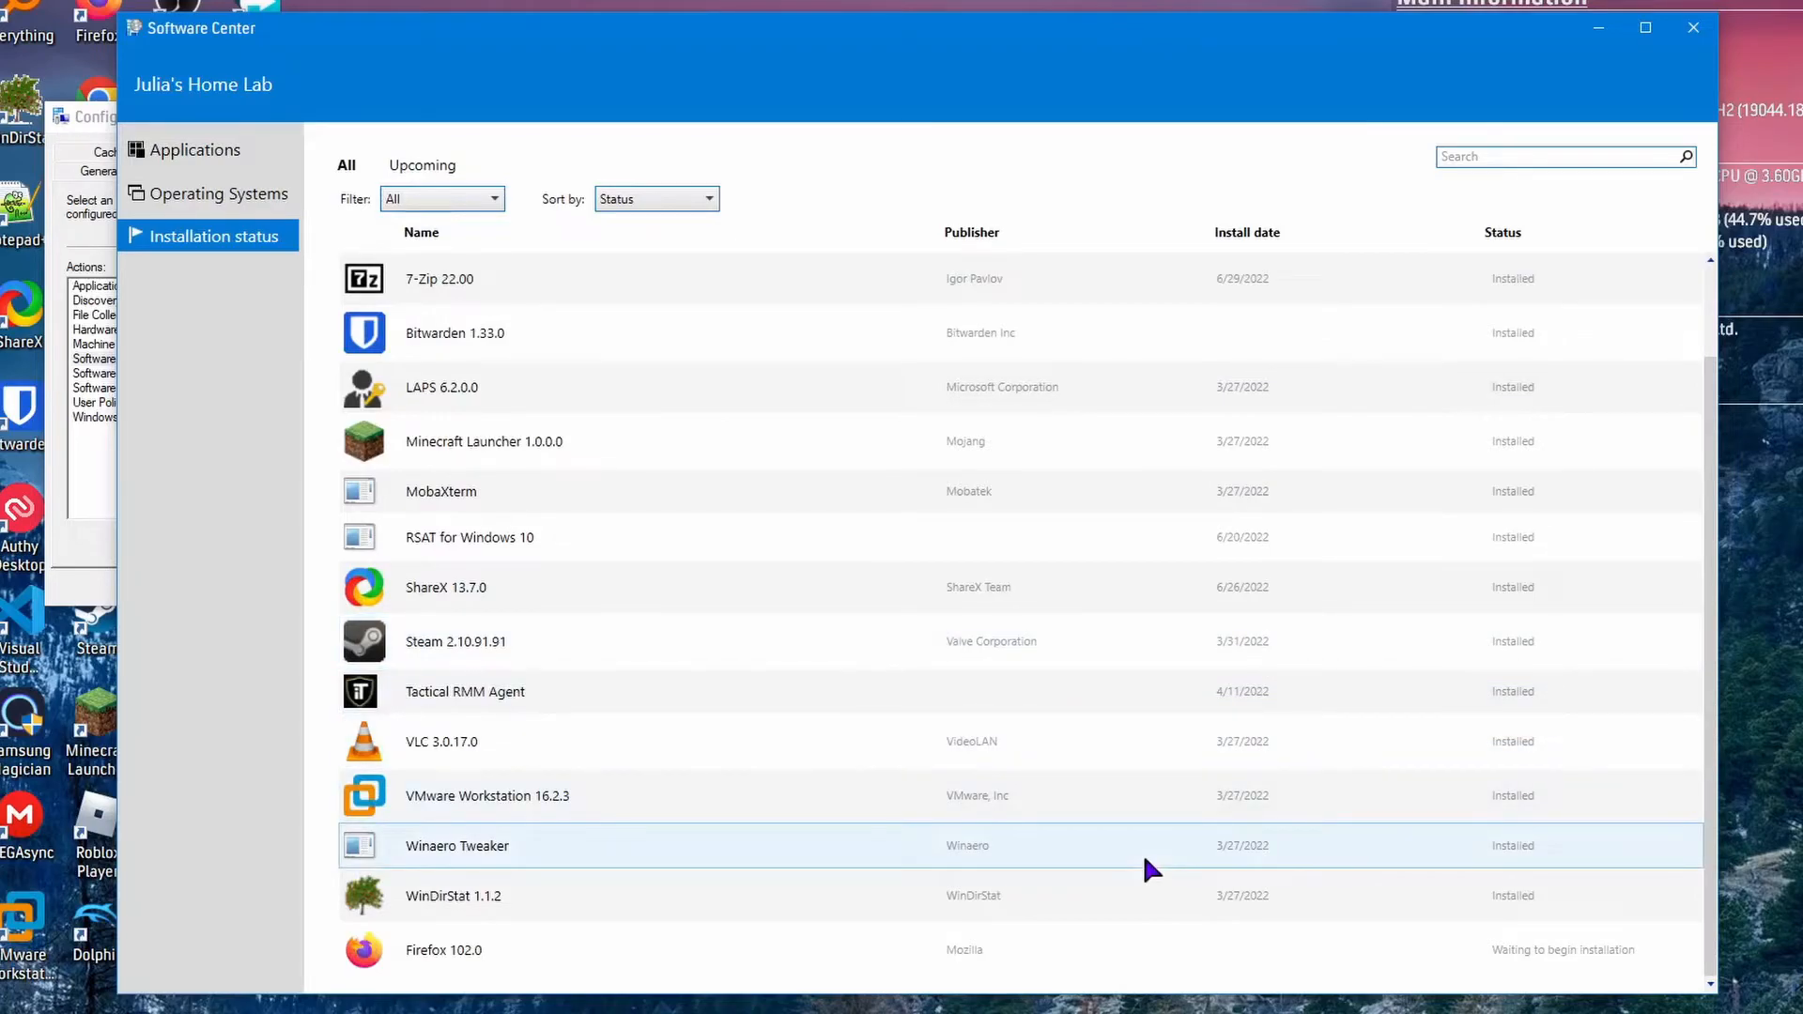
scroll(694, 838, up, 1)
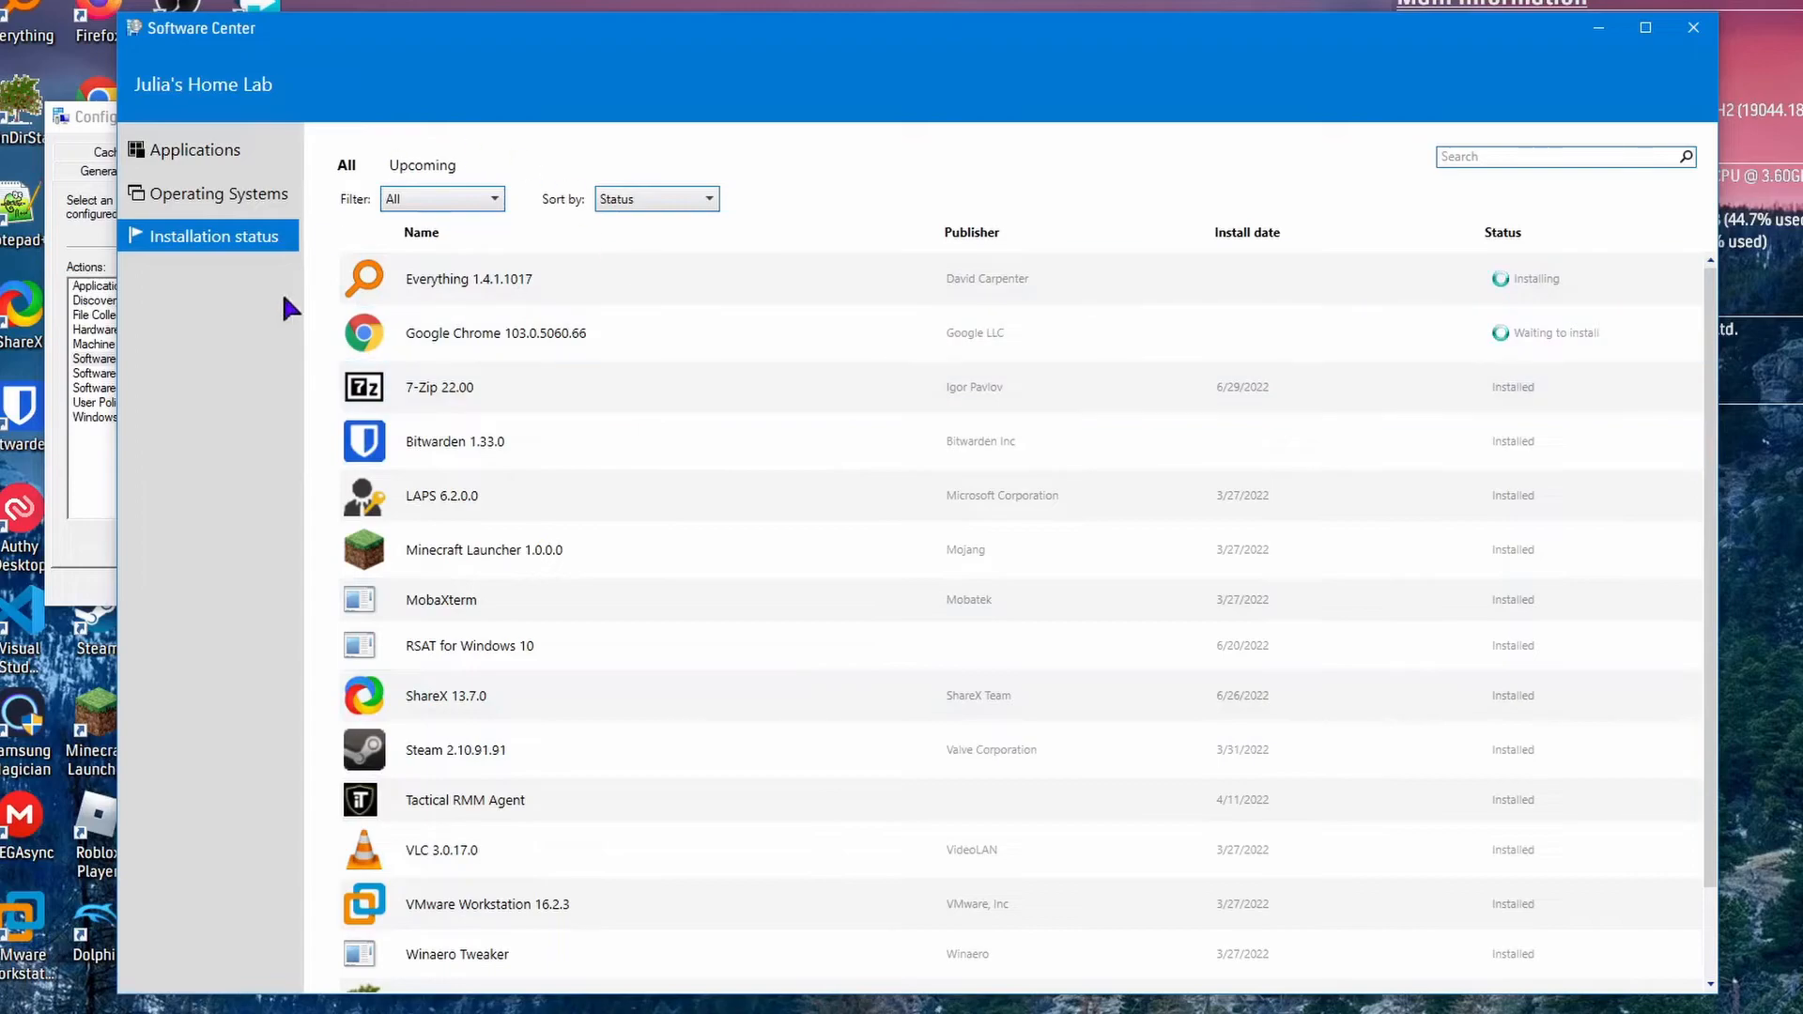
click(212, 161)
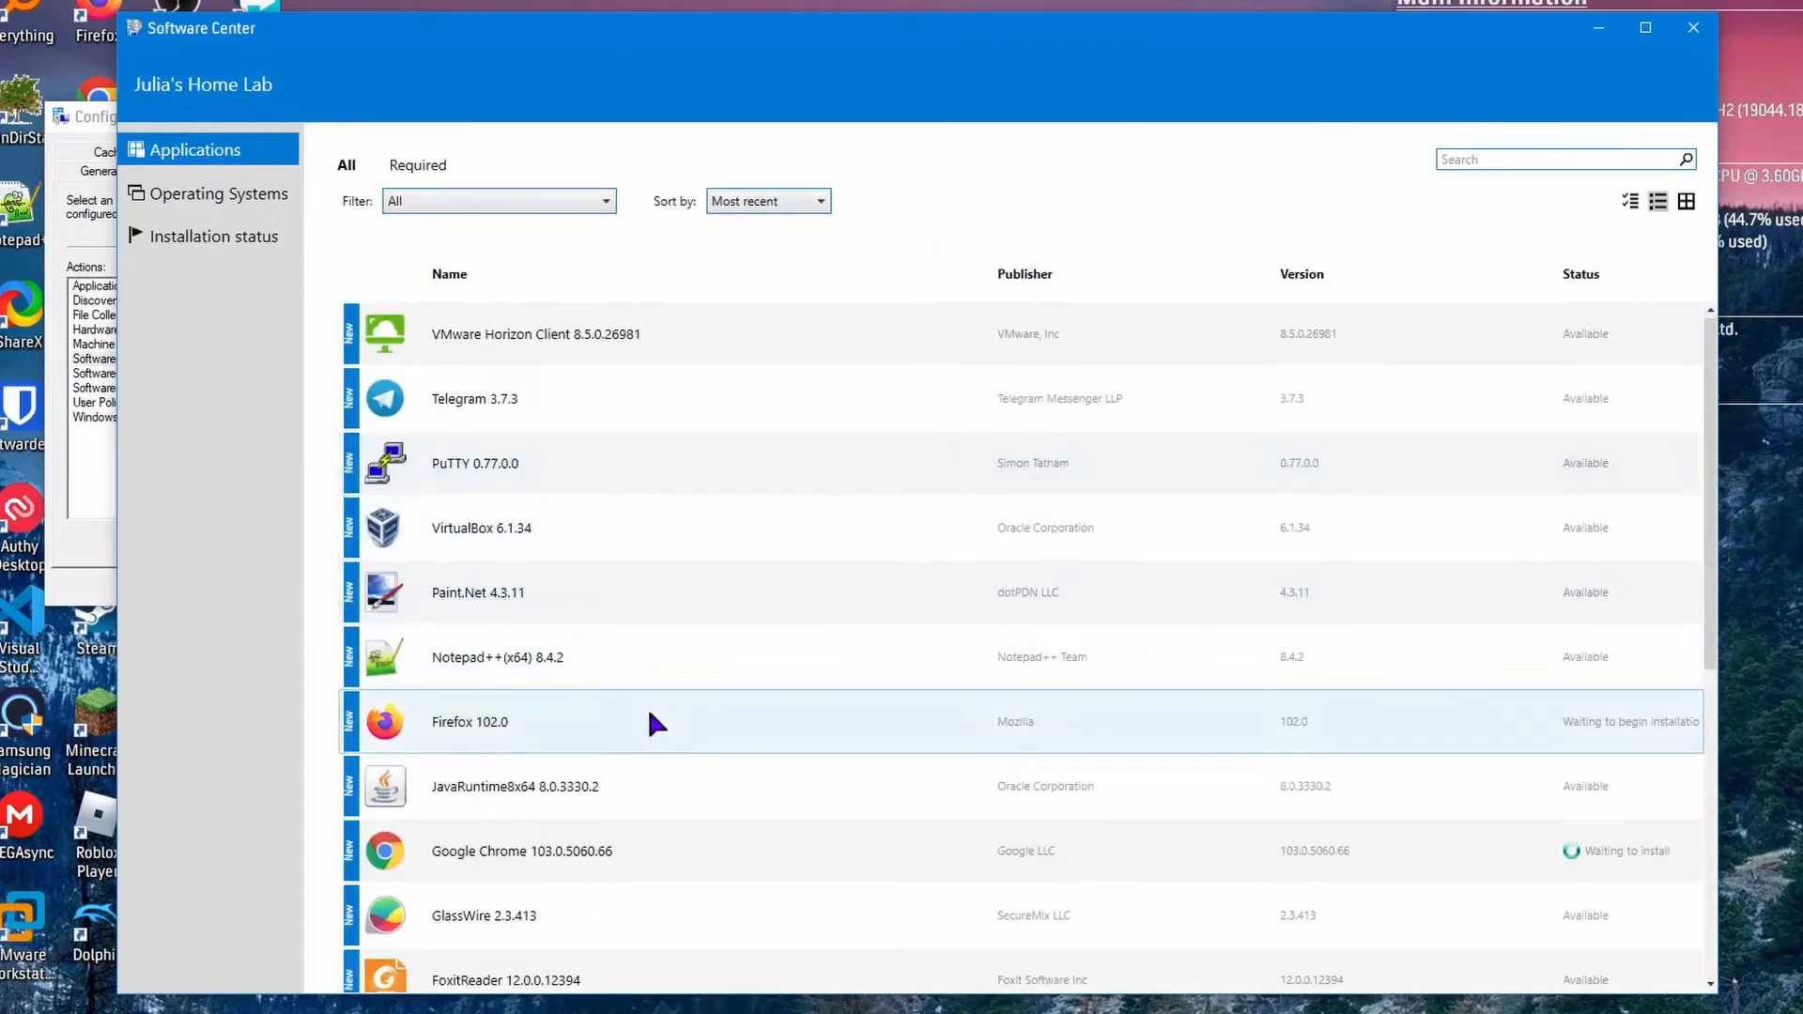
Examine the application details of Notepad++(x64) 8.4.2 in the local Software Center and return to the application list.
scroll(657, 718, down, 1)
click(500, 543)
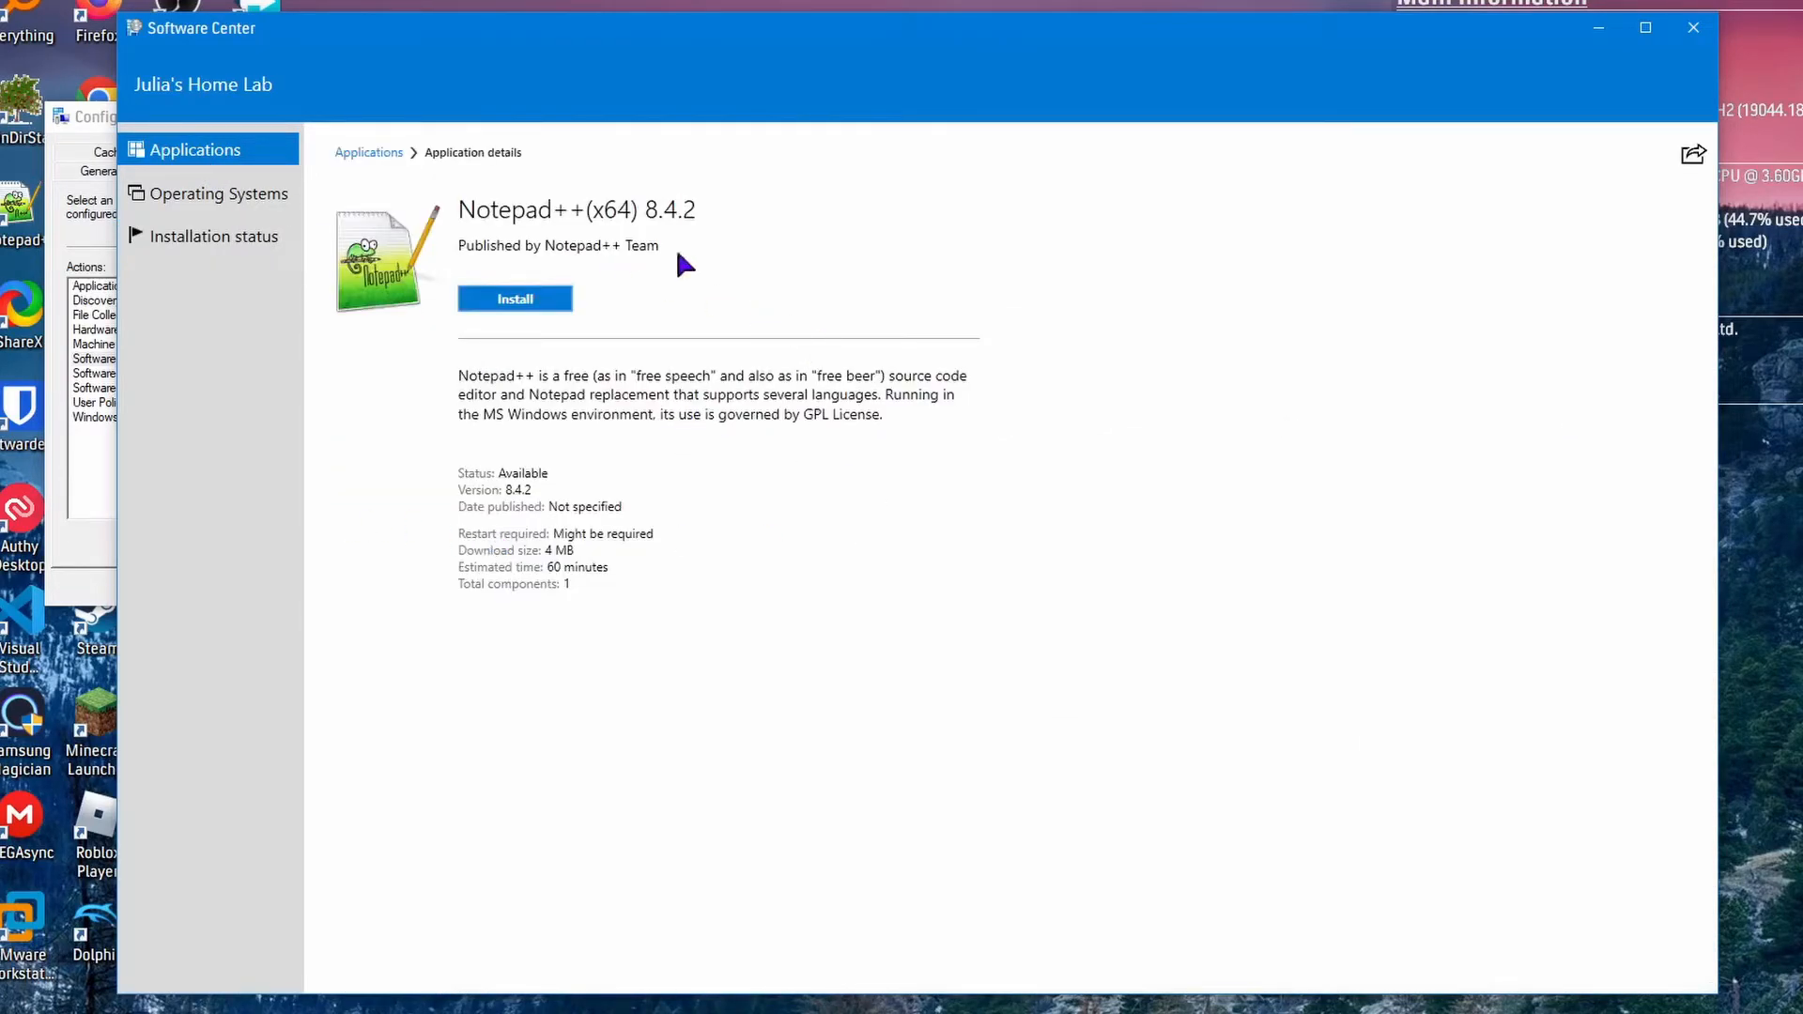
click(365, 156)
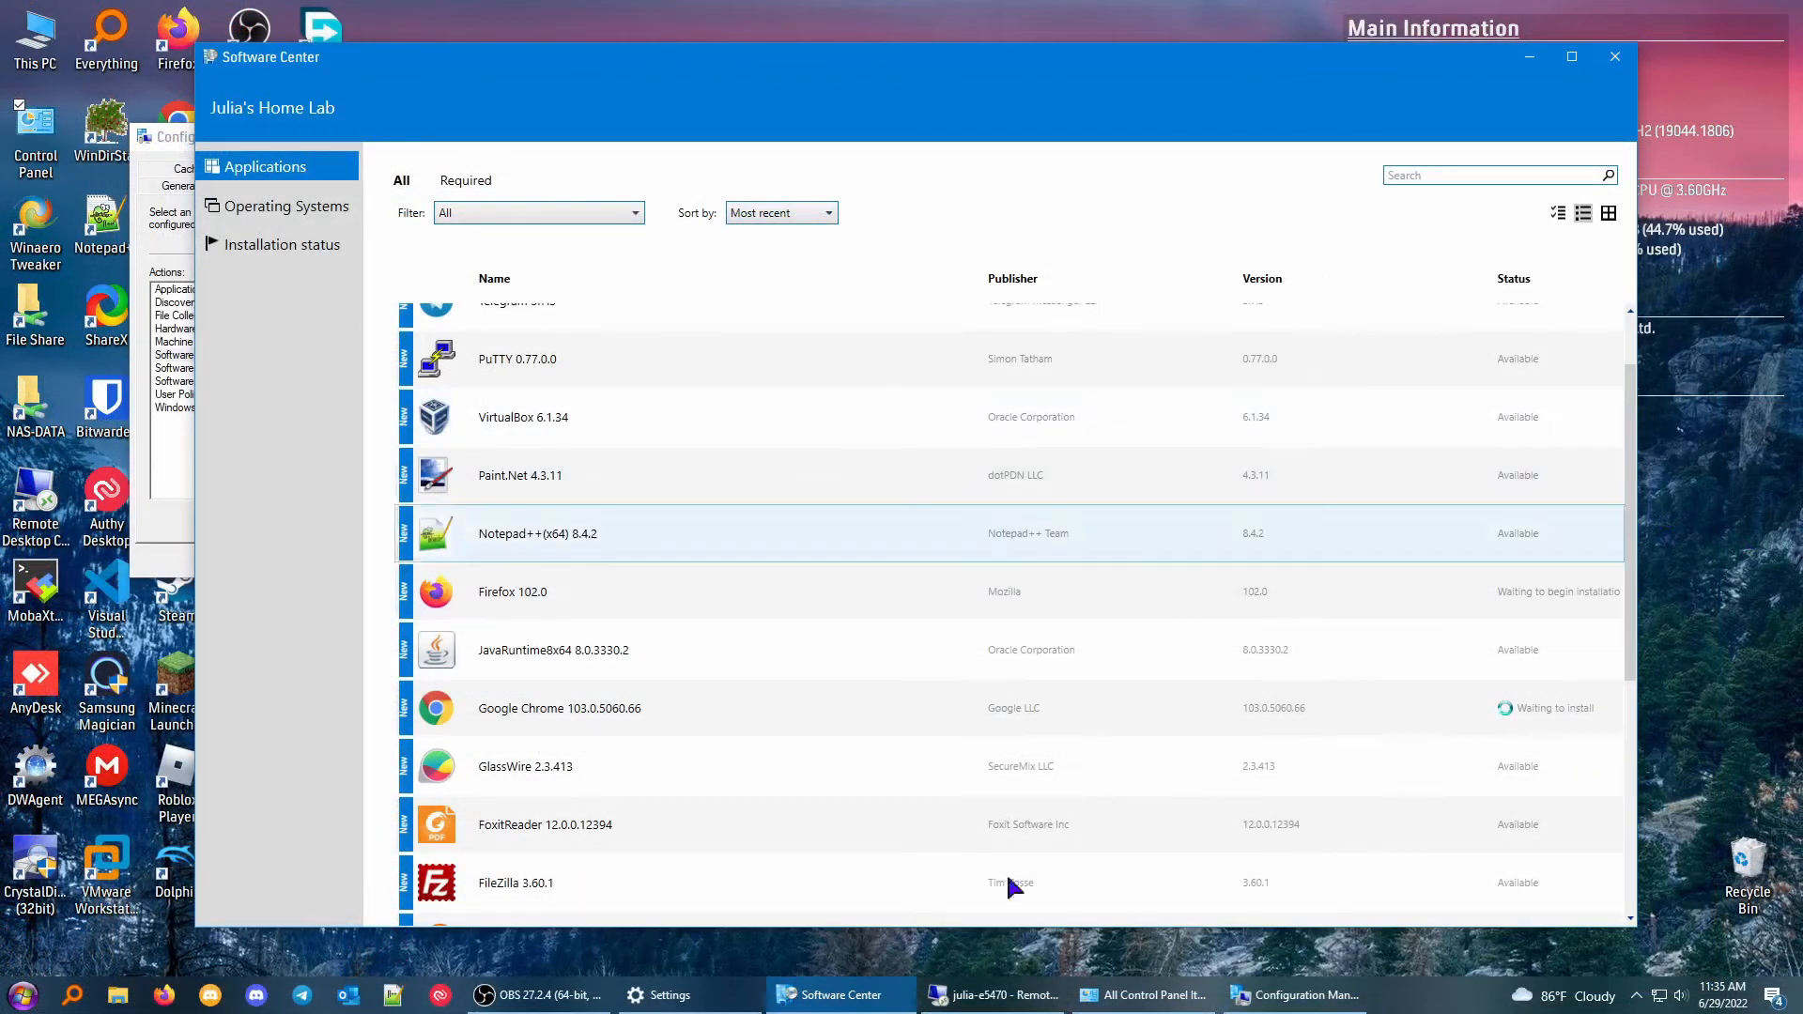
Switch to the remote client computer and review the versions and installation statuses in its Software Center application list.
click(979, 994)
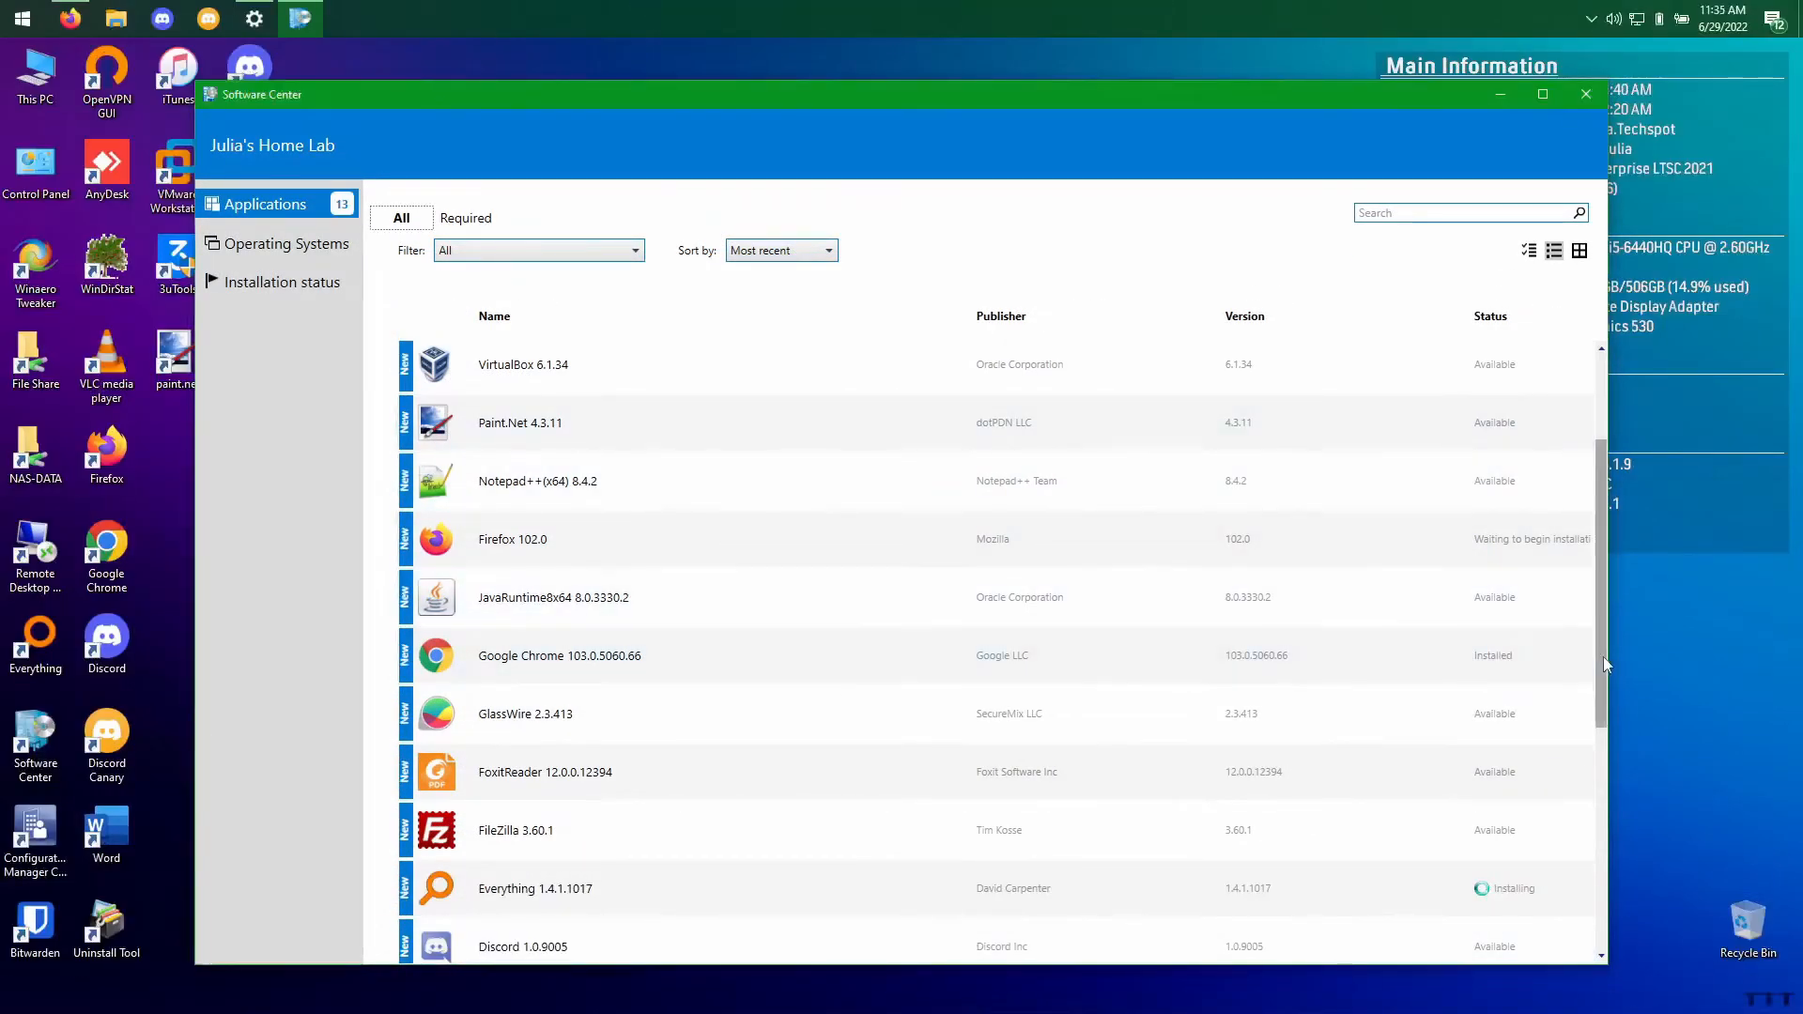
scroll(1574, 633, down, 5)
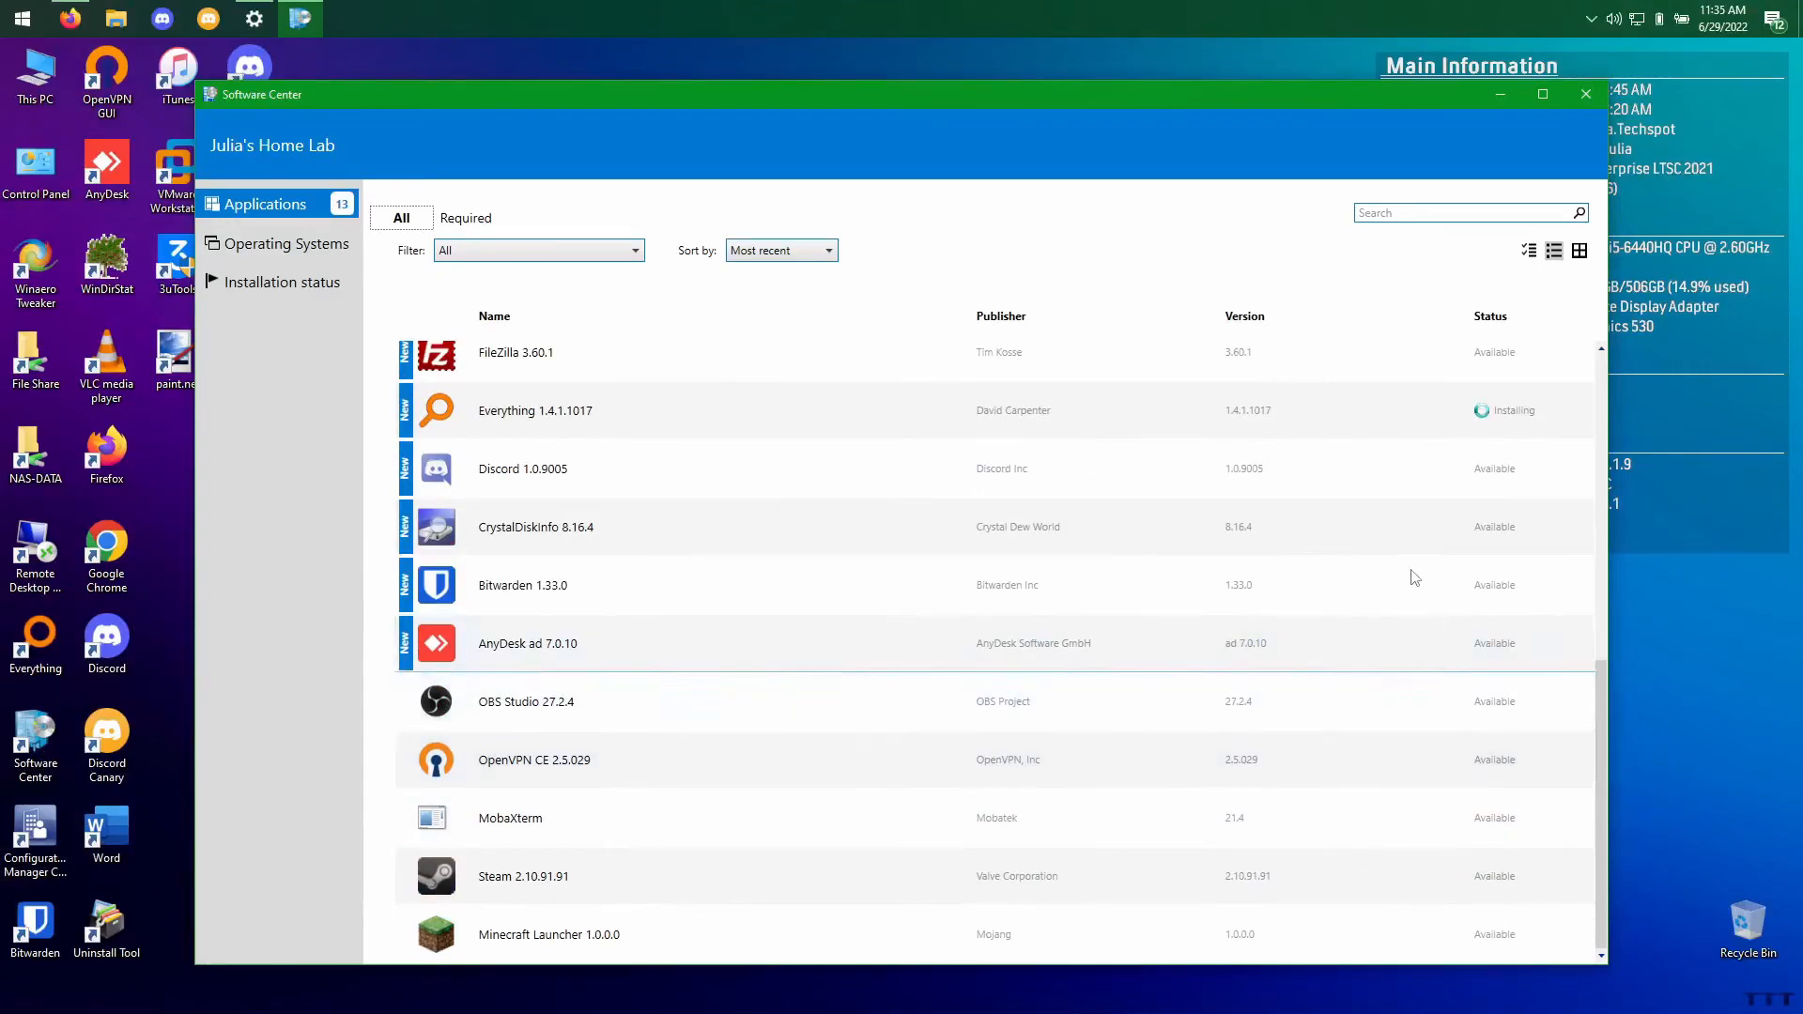
scroll(1409, 577, up, 3)
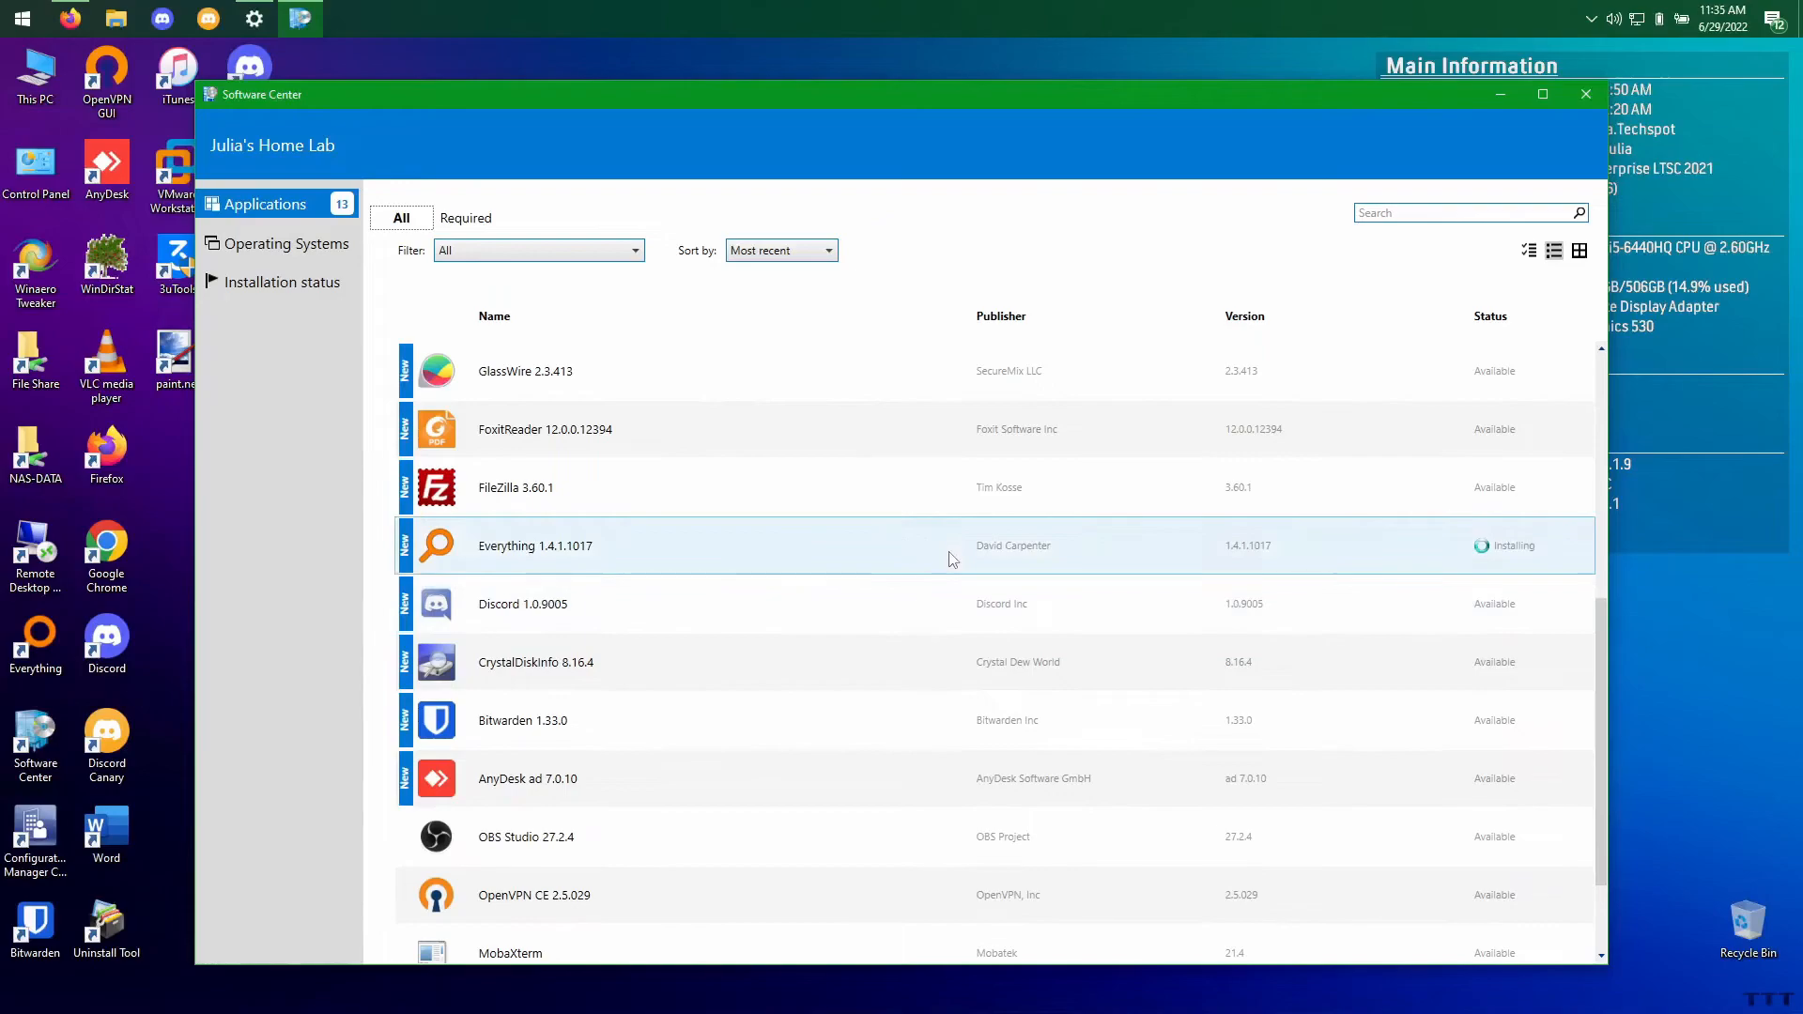
scroll(1500, 436, up, 5)
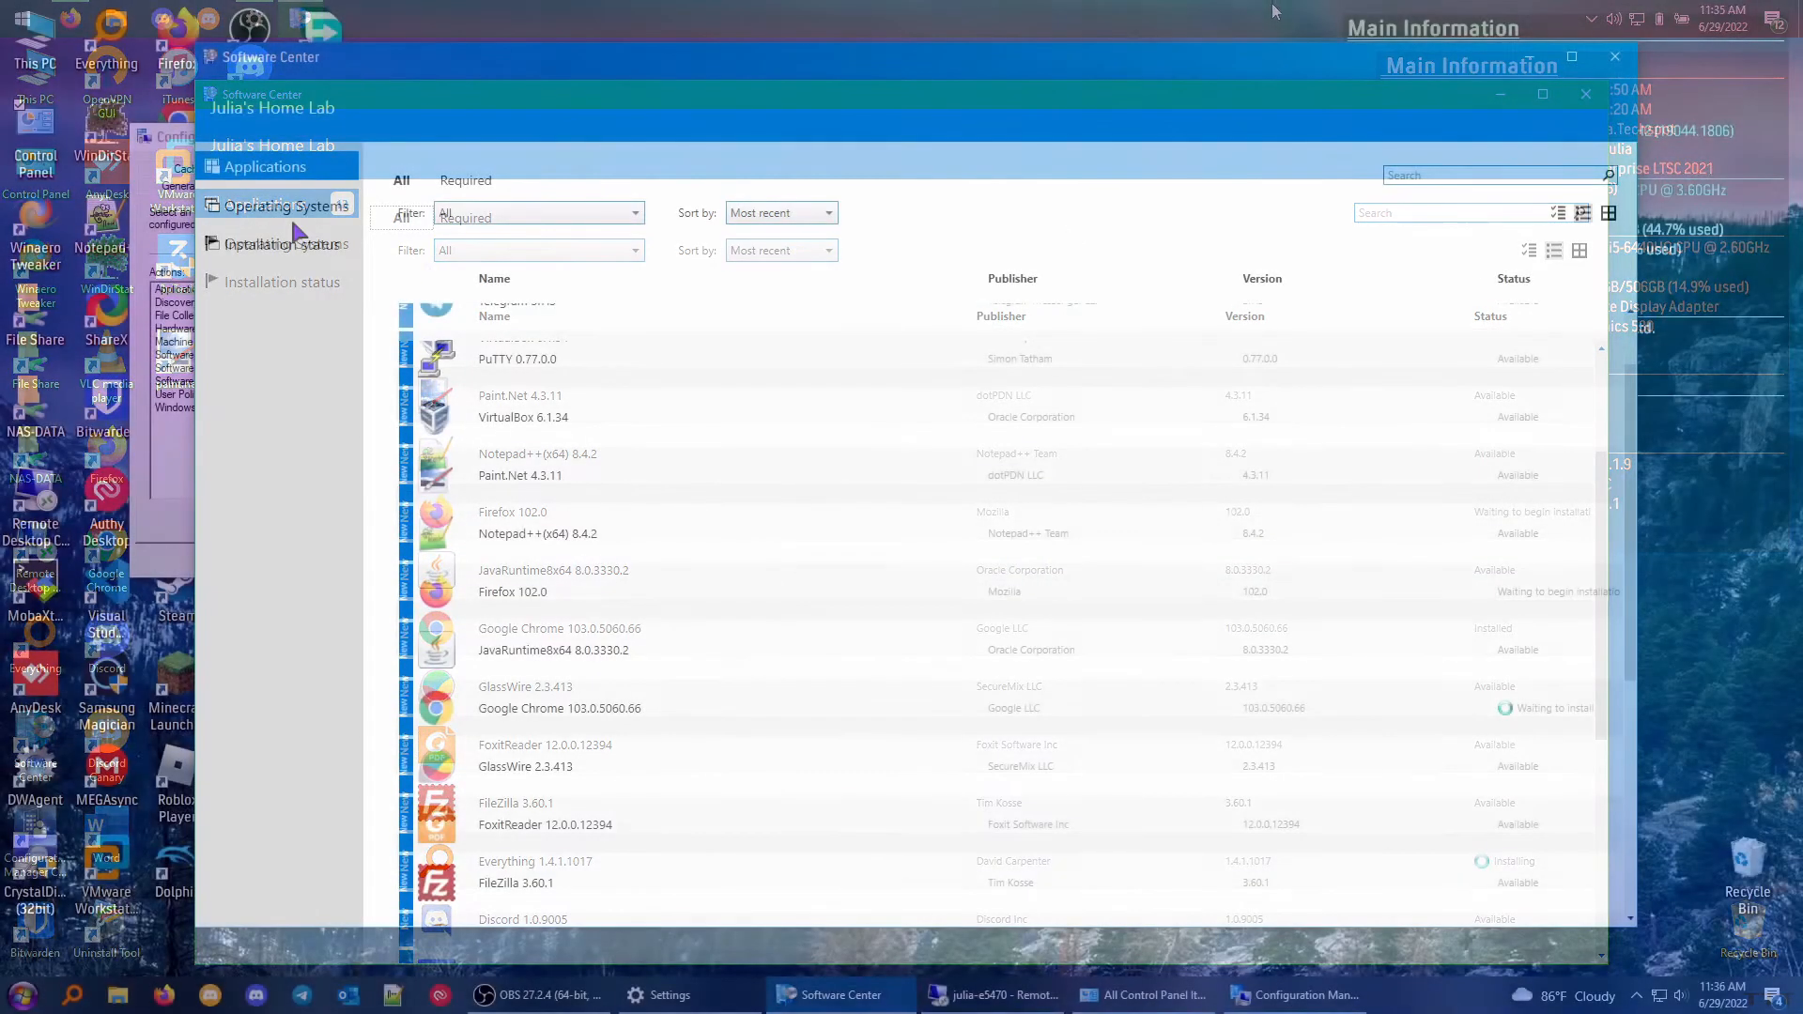
Check the operating systems and installation status pages in the local Software Center, and review the full application list again.
click(293, 214)
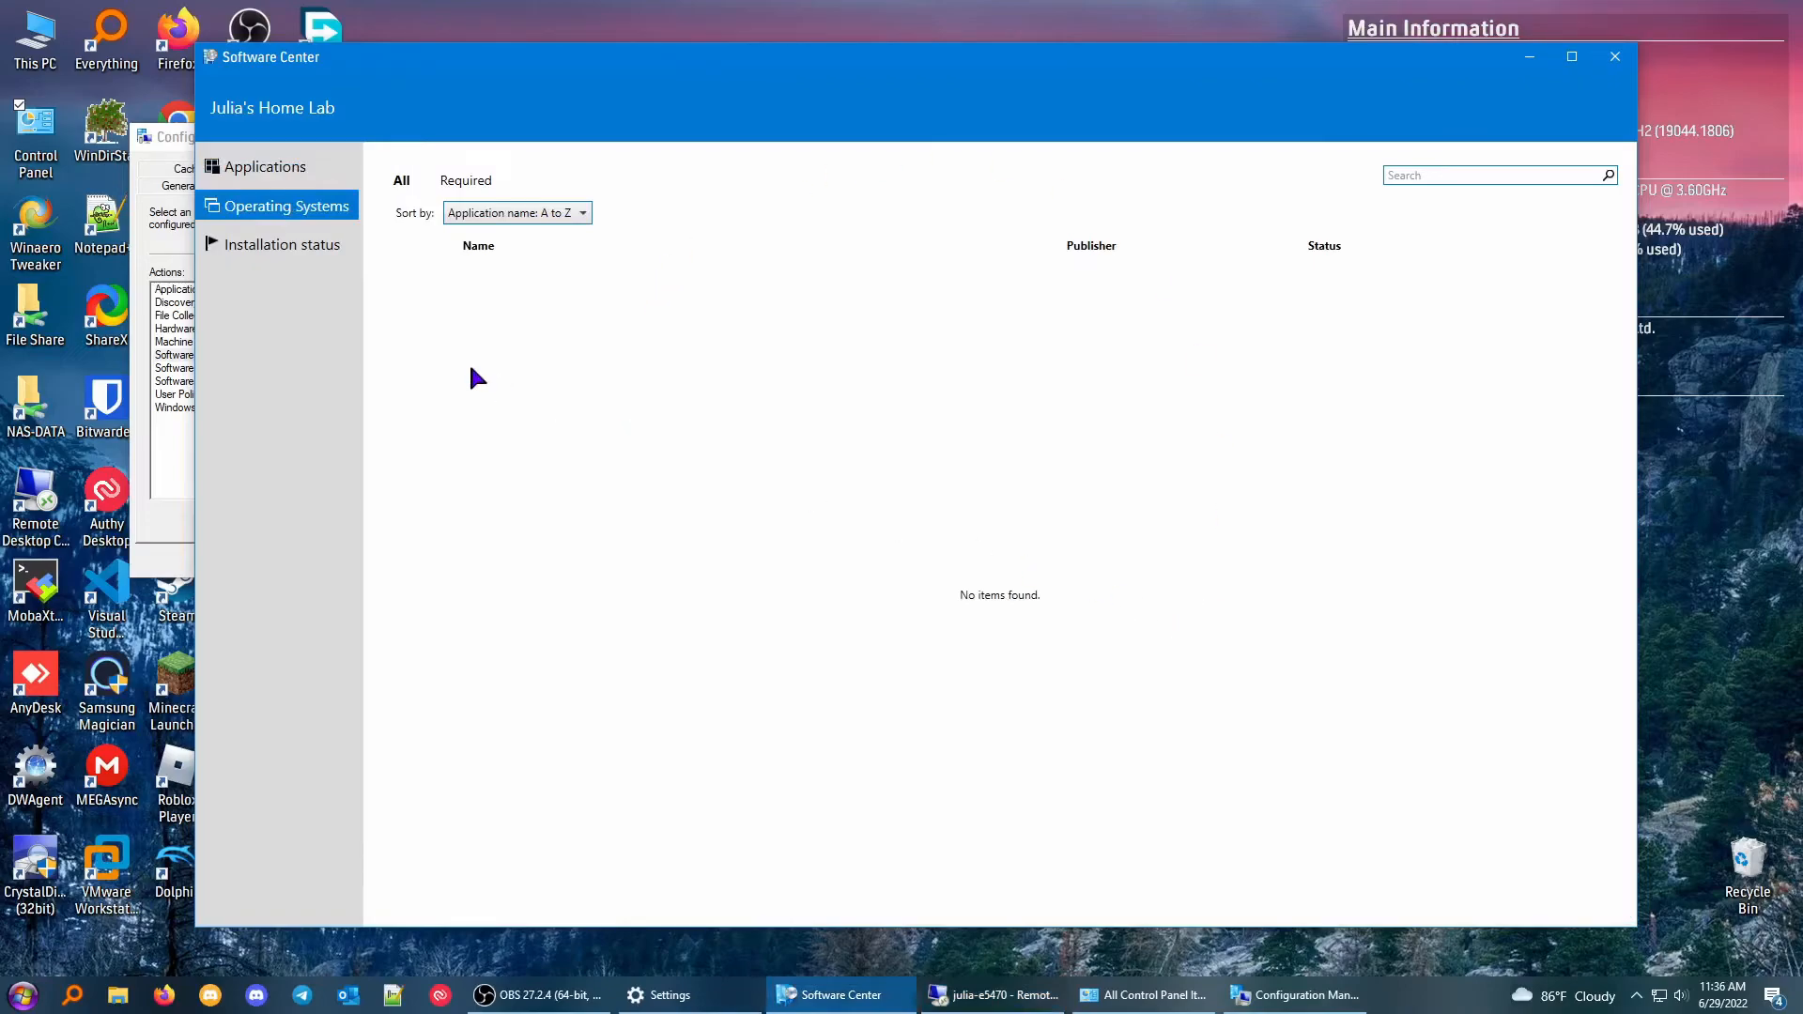
click(265, 247)
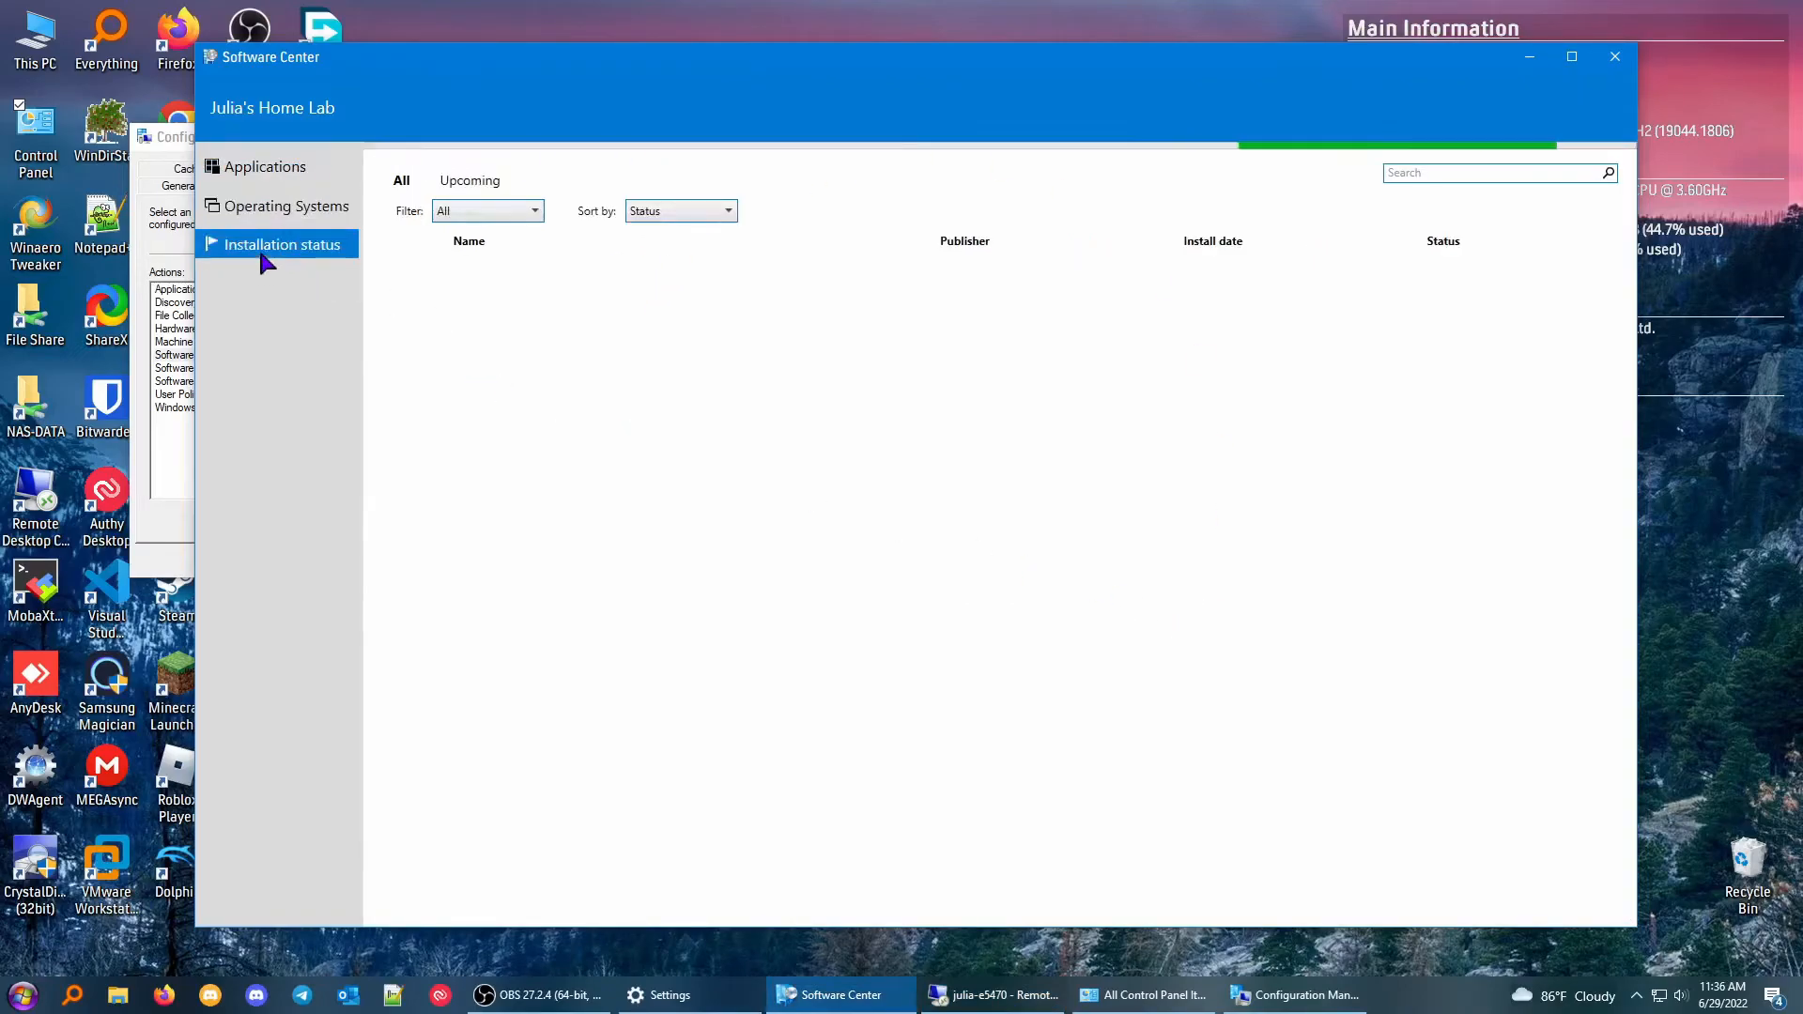
click(267, 173)
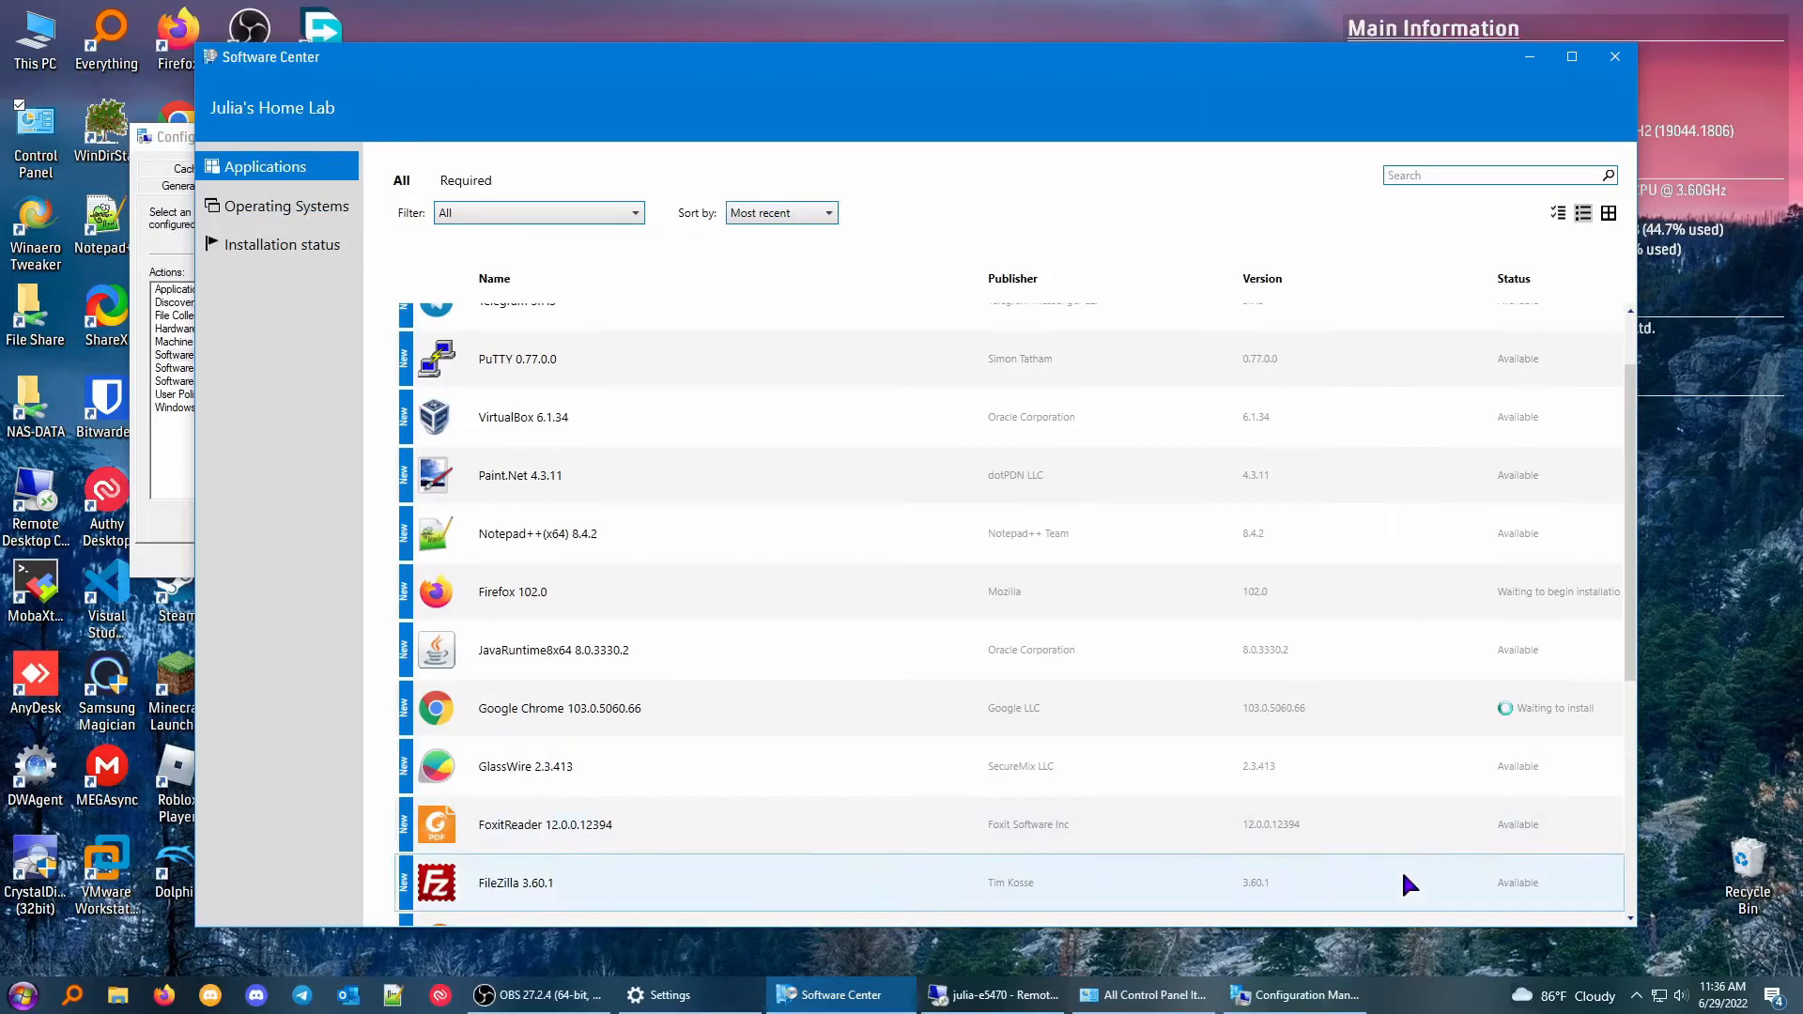
scroll(1401, 870, down, 4)
scroll(1307, 757, down, 6)
scroll(1307, 756, up, 12)
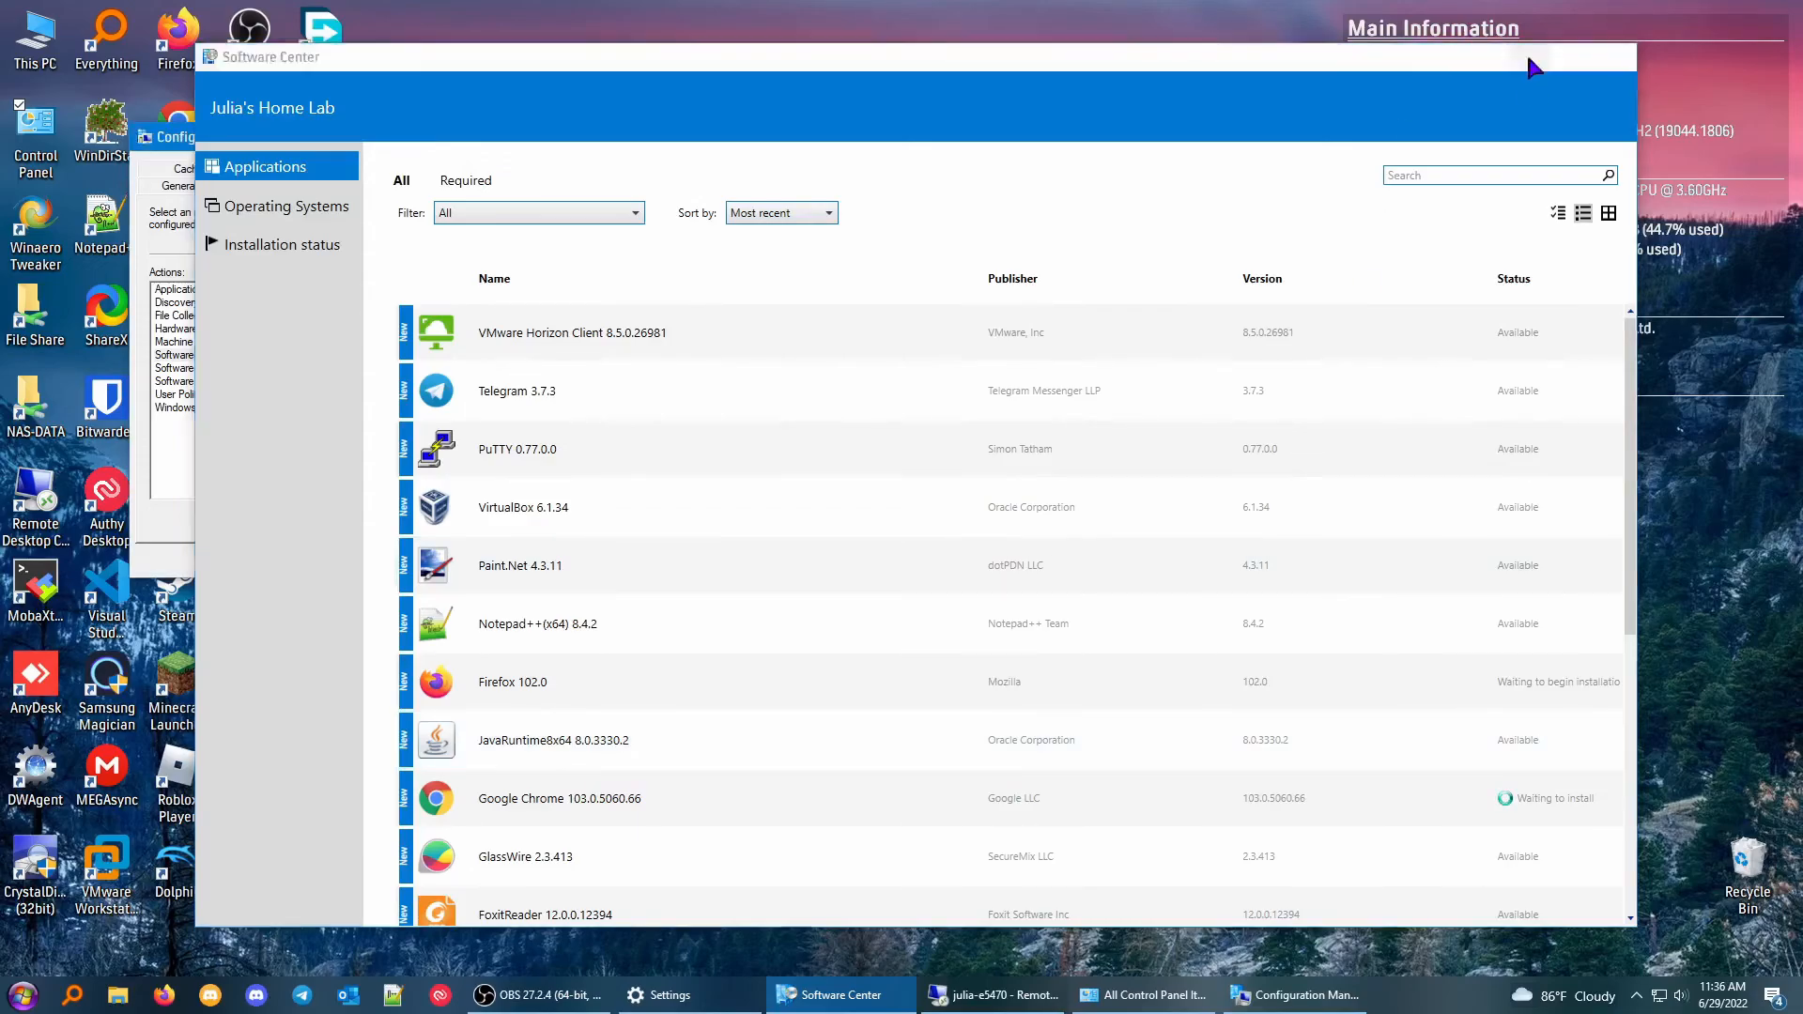
Minimize the local Software Center and close the Configuration Manager client properties.
click(1531, 62)
click(1397, 235)
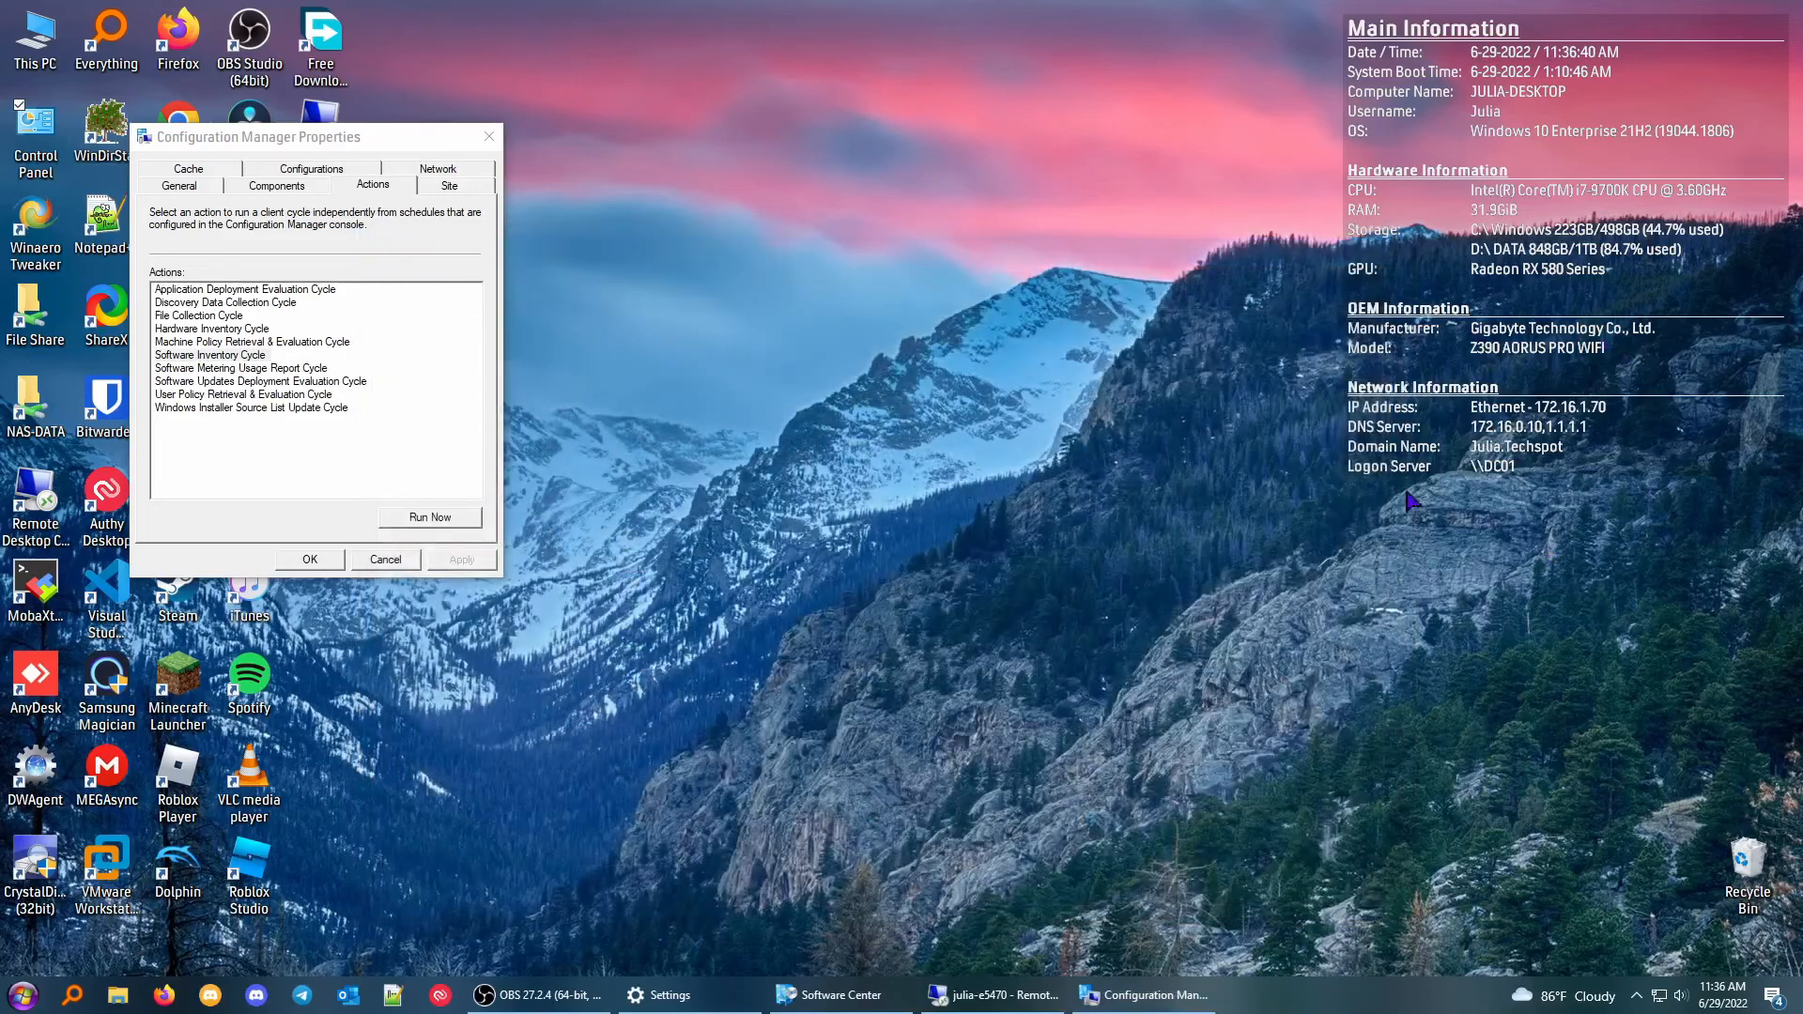
click(489, 137)
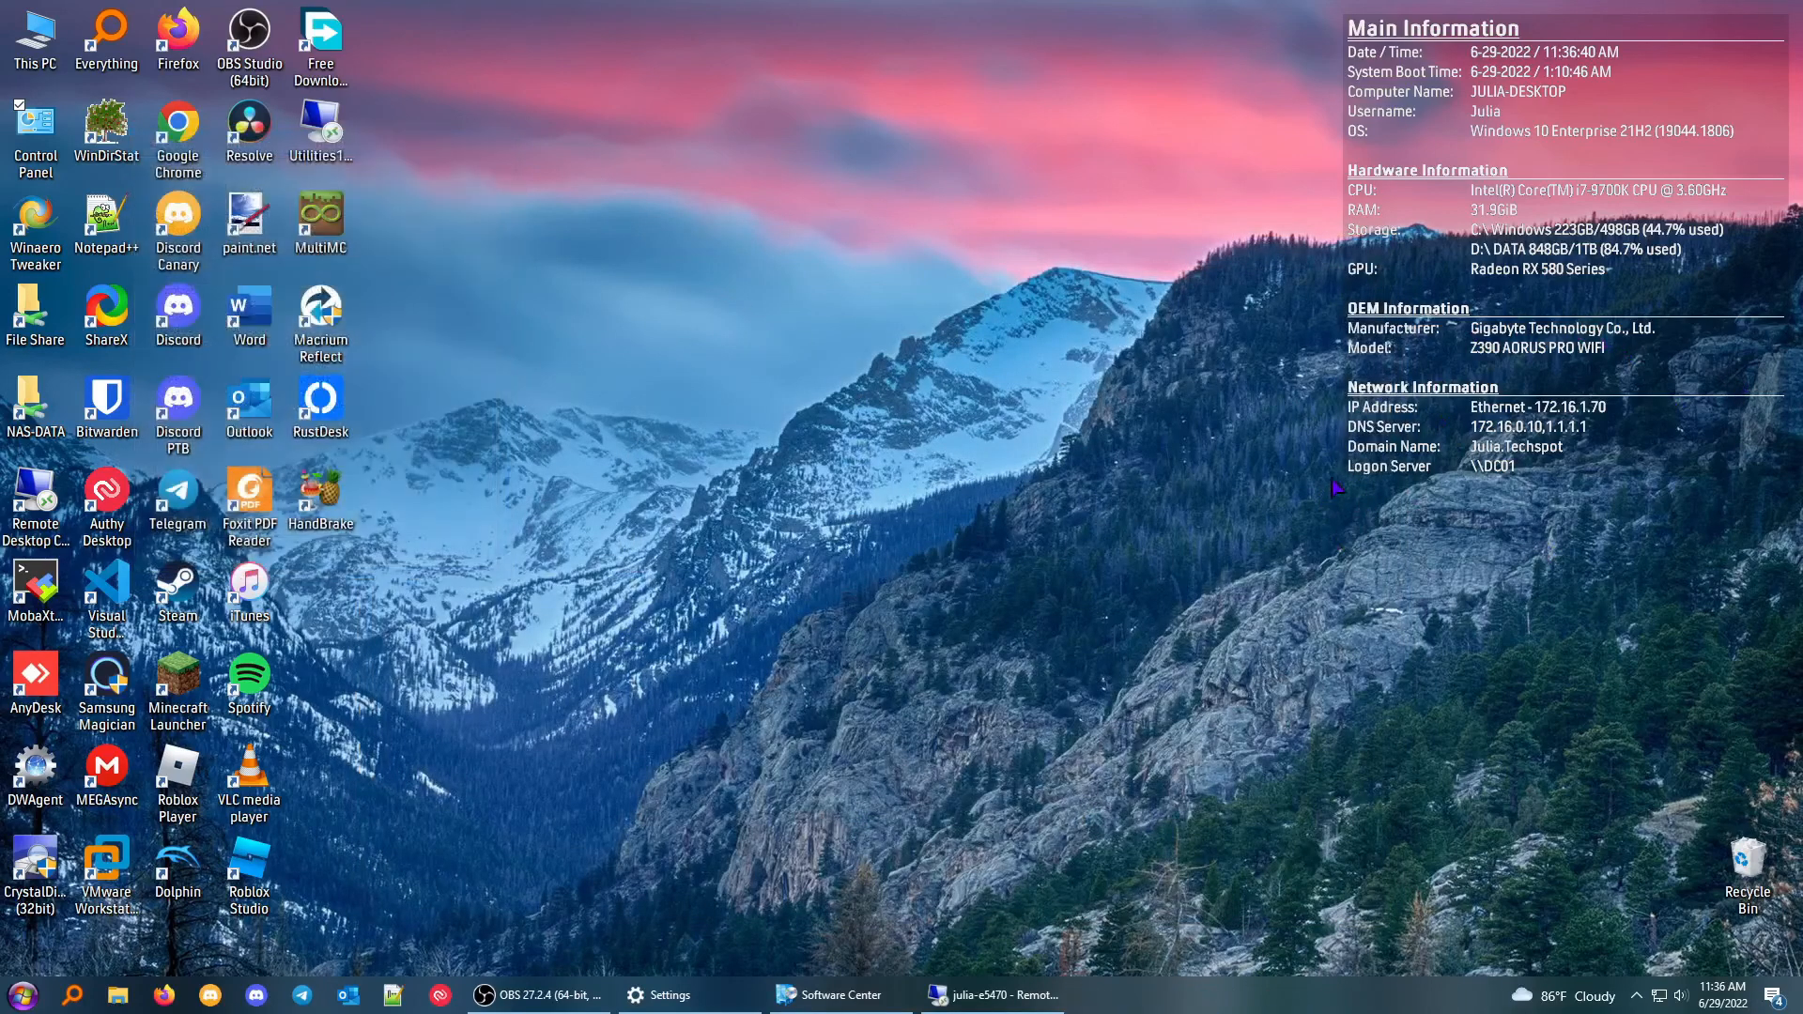